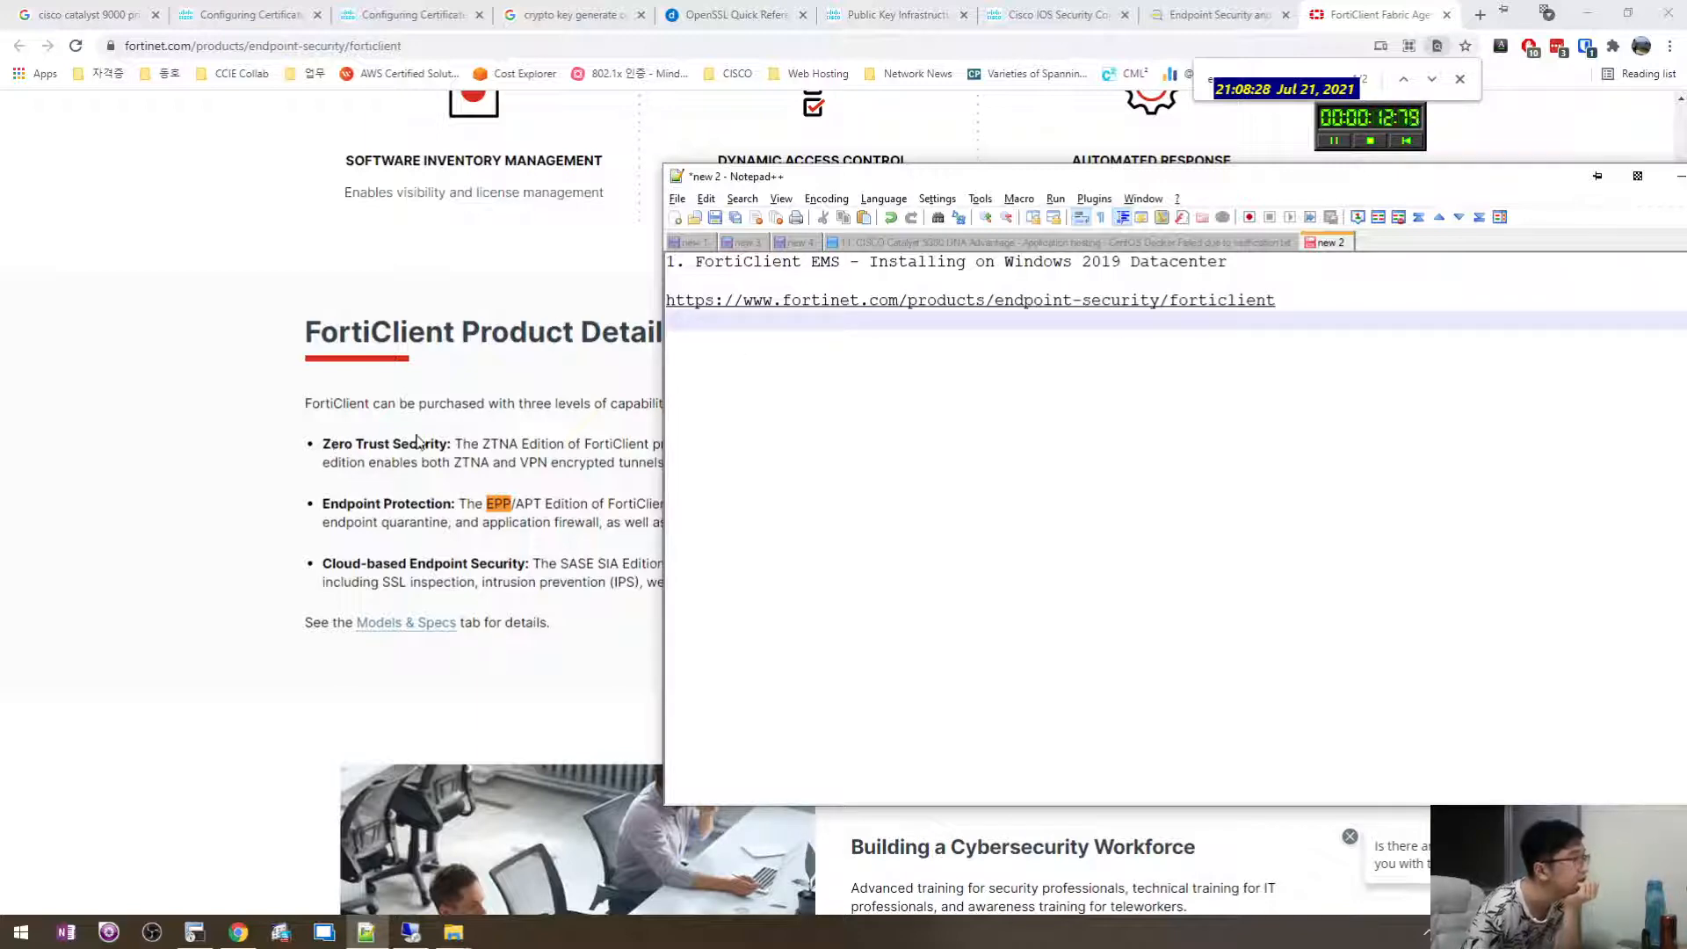
Open the FortiClient 7.0 PRODUCT DOWNLOAD link in a new tab and switch to it.
{"action": "left_click_drag", "start_coordinate": [447, 448], "coordinate": [313, 451]}
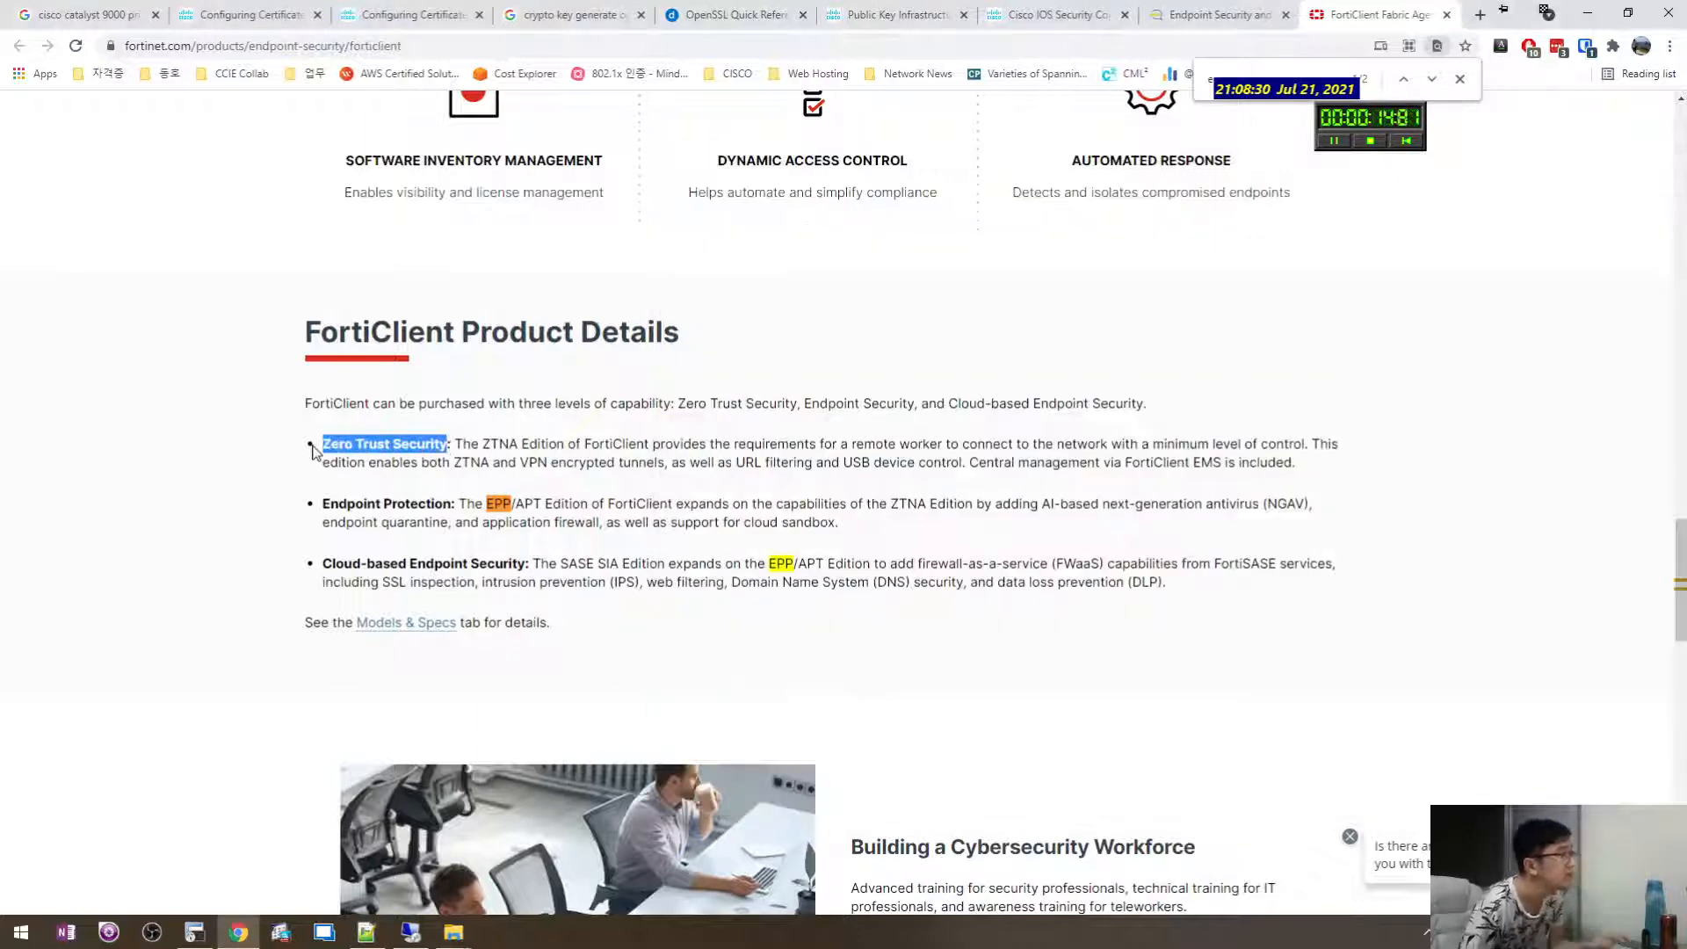
{"action": "scroll", "coordinate": [407, 562], "scroll_direction": "up", "scroll_amount": 13}
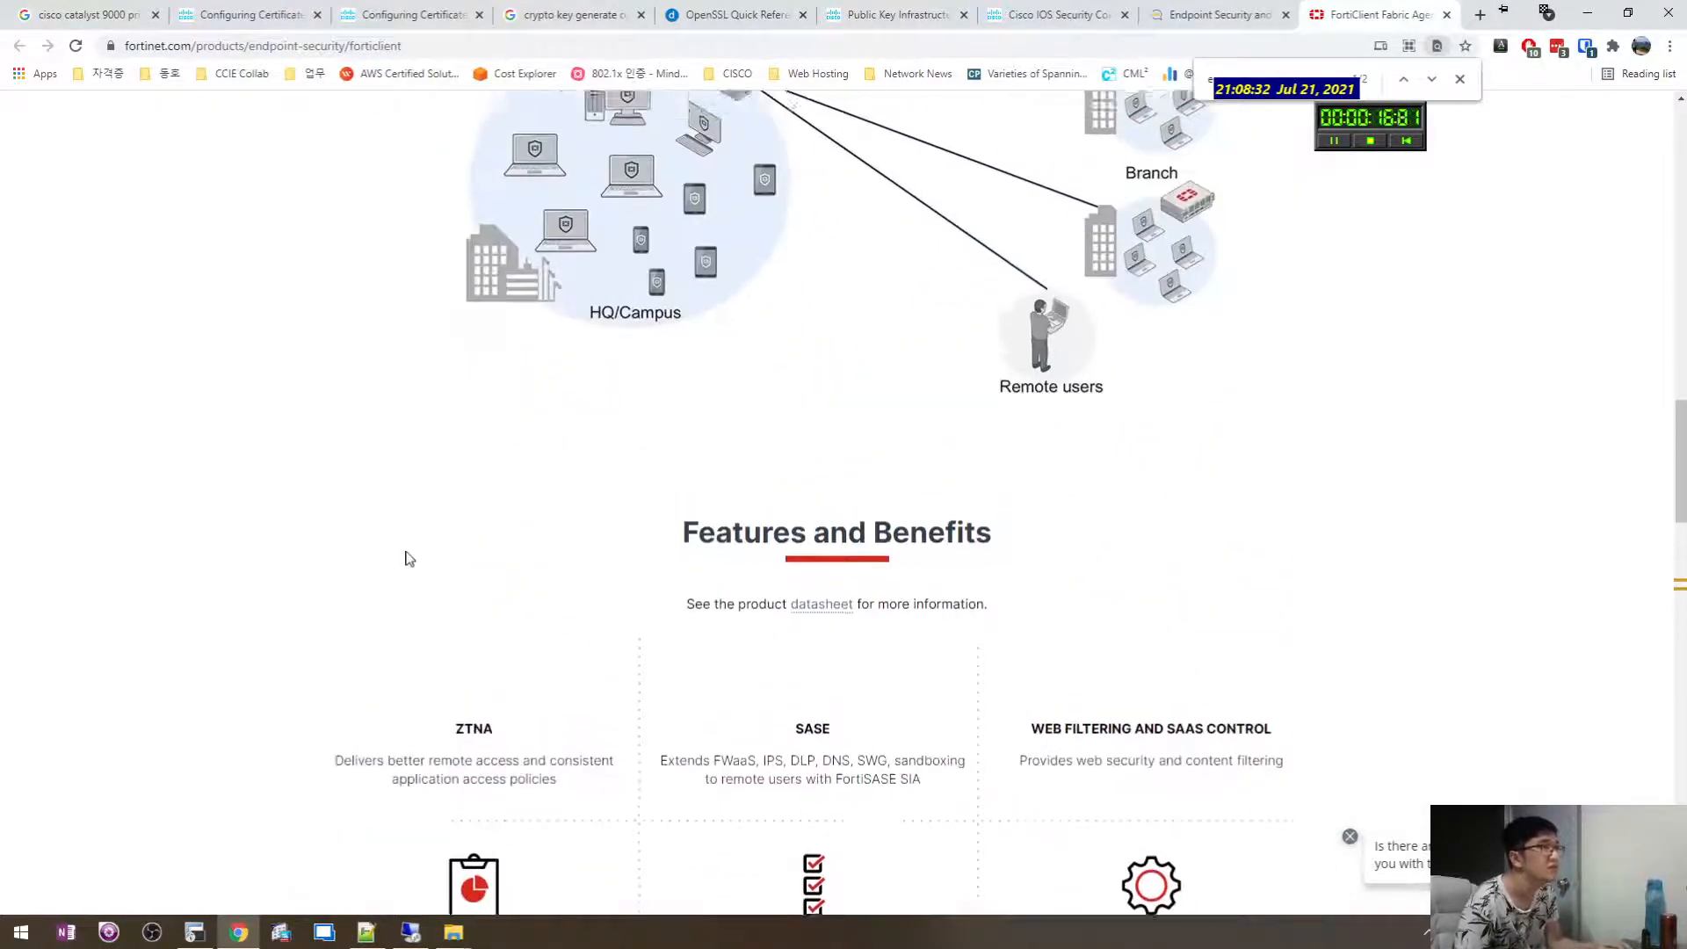
{"action": "scroll", "coordinate": [407, 598], "scroll_direction": "up", "scroll_amount": 15}
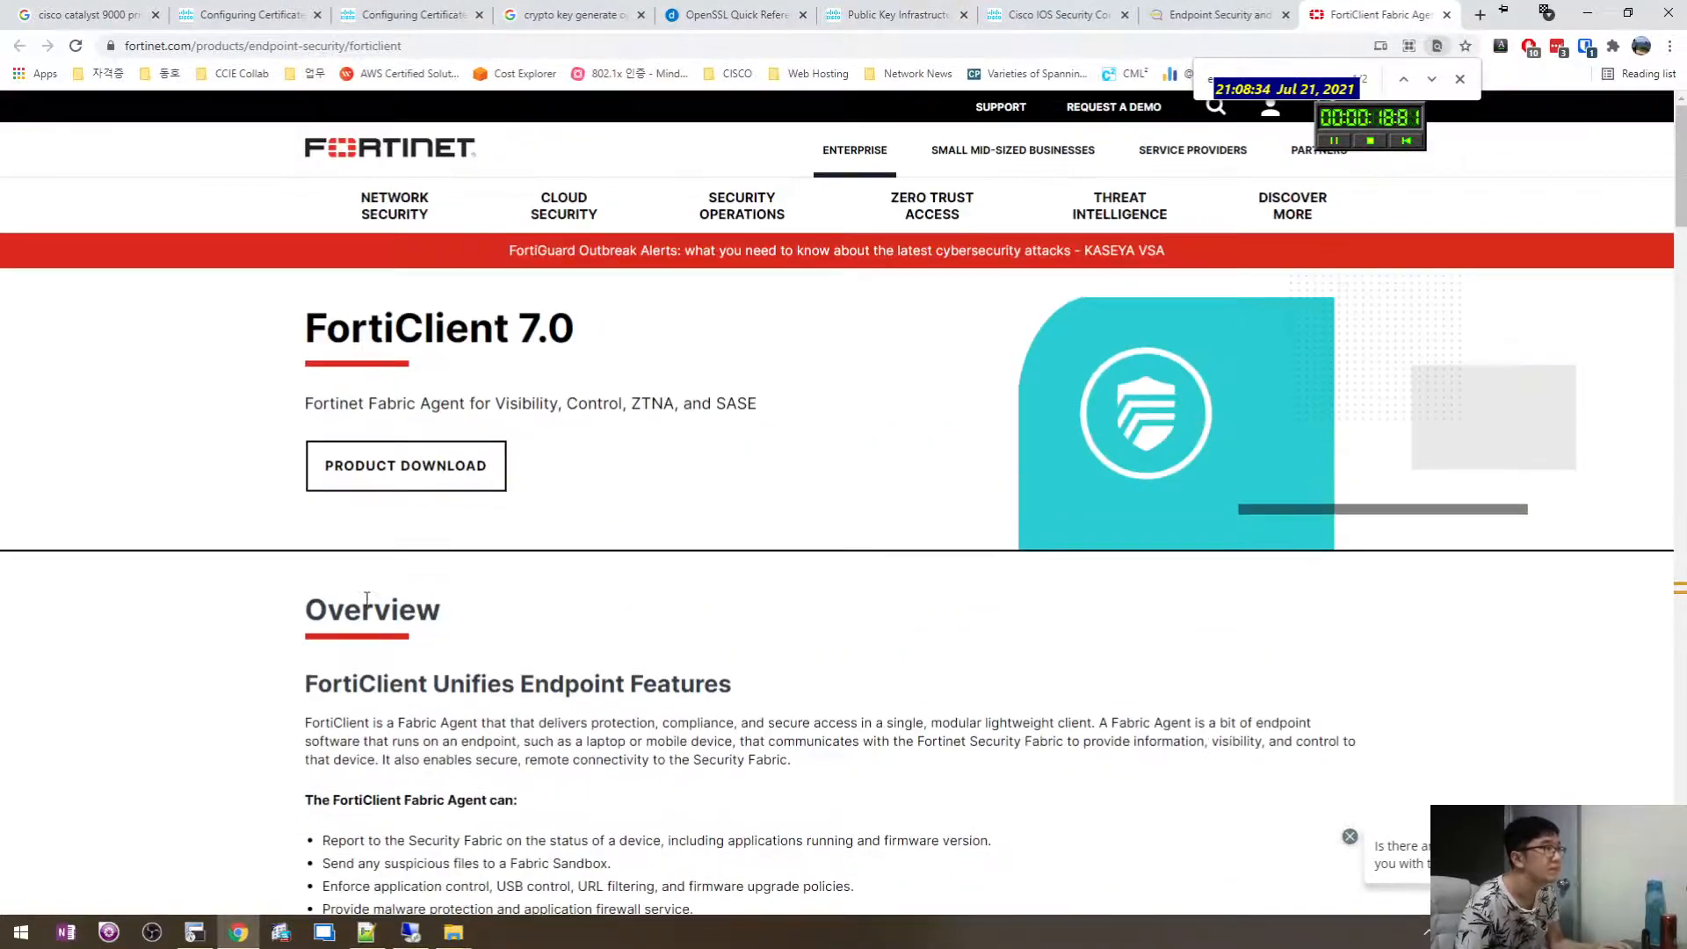
{"action": "scroll", "coordinate": [677, 478], "scroll_direction": "down", "scroll_amount": 4}
{"action": "scroll", "coordinate": [520, 365], "scroll_direction": "up", "scroll_amount": 3}
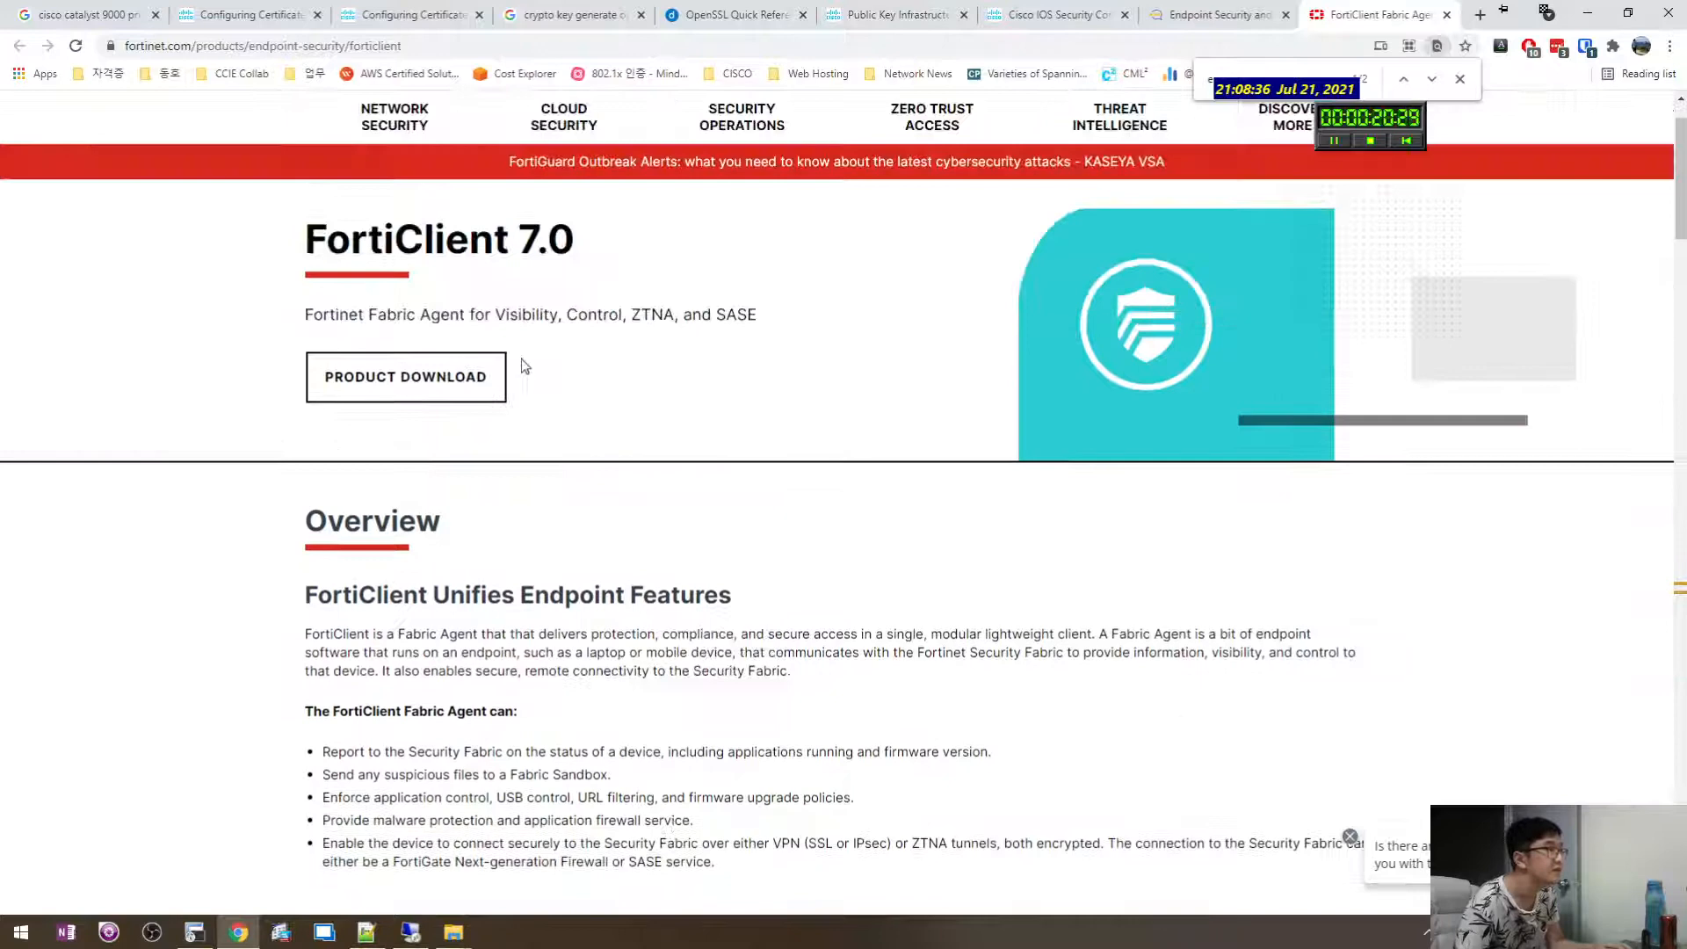
{"action": "middle_click", "coordinate": [426, 387]}
{"action": "left_click", "coordinate": [1358, 18]}
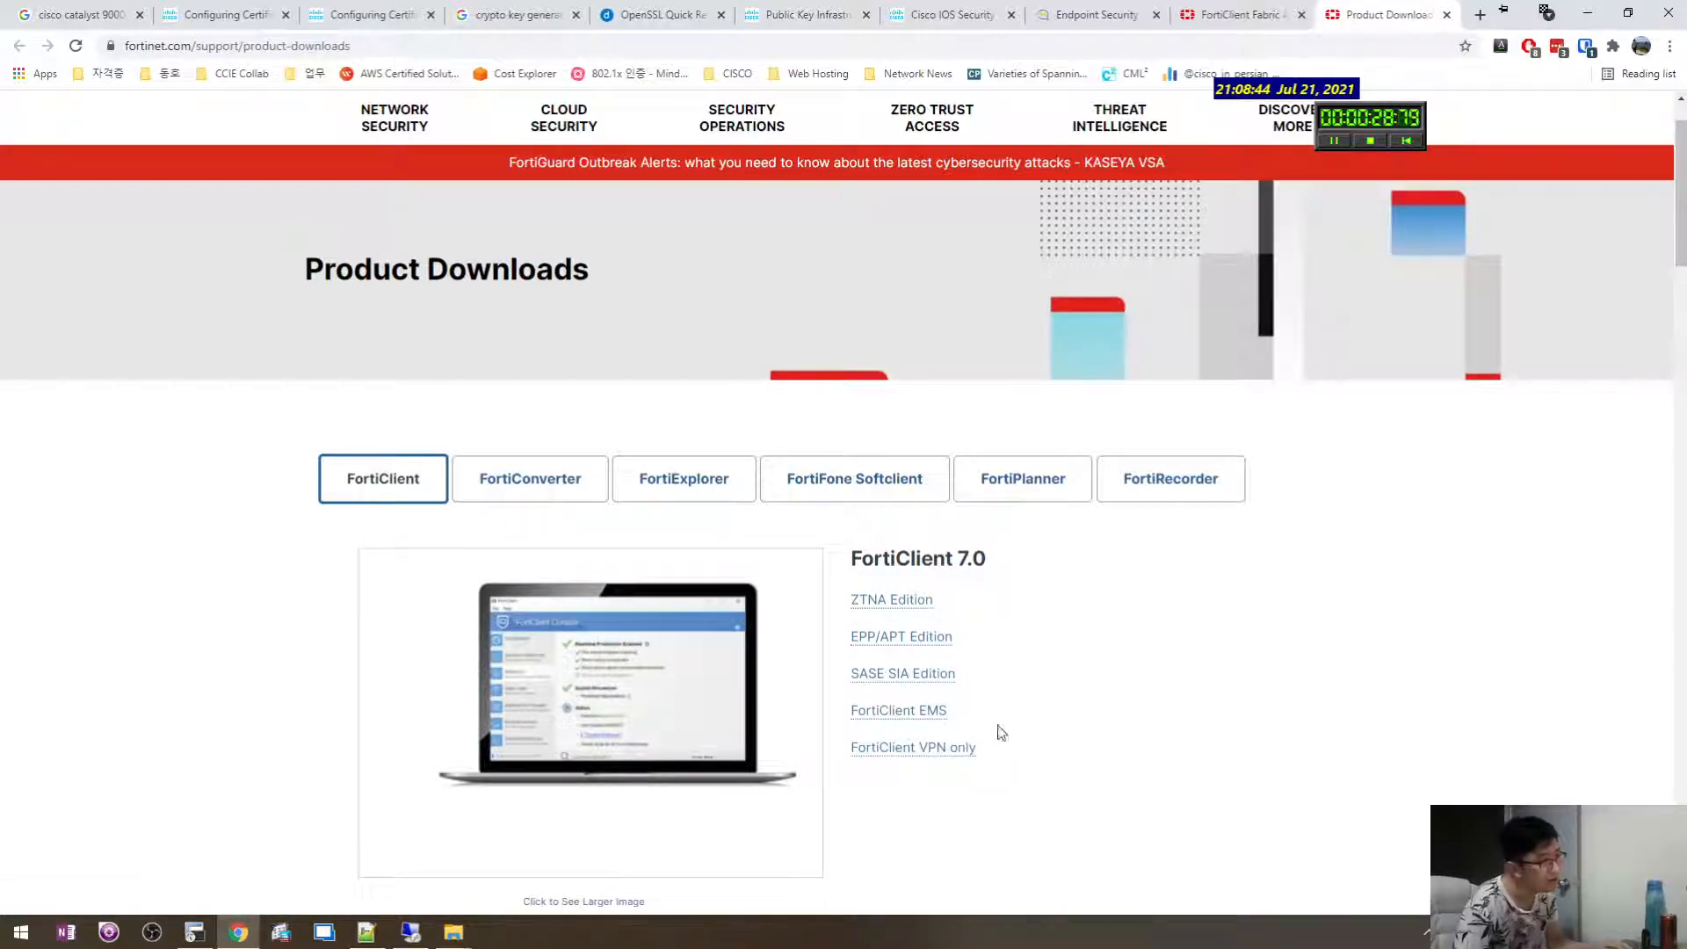
Copy the ZTNA, EPP/APT, SASE SIA, FortiClient EMS and FortiClient VPN only names for the notes.
{"action": "left_click_drag", "start_coordinate": [1010, 760], "coordinate": [857, 715]}
{"action": "left_click_drag", "start_coordinate": [994, 682], "coordinate": [851, 592]}
{"action": "left_click_drag", "start_coordinate": [990, 682], "coordinate": [851, 597]}
{"action": "left_click_drag", "start_coordinate": [970, 601], "coordinate": [889, 601]}
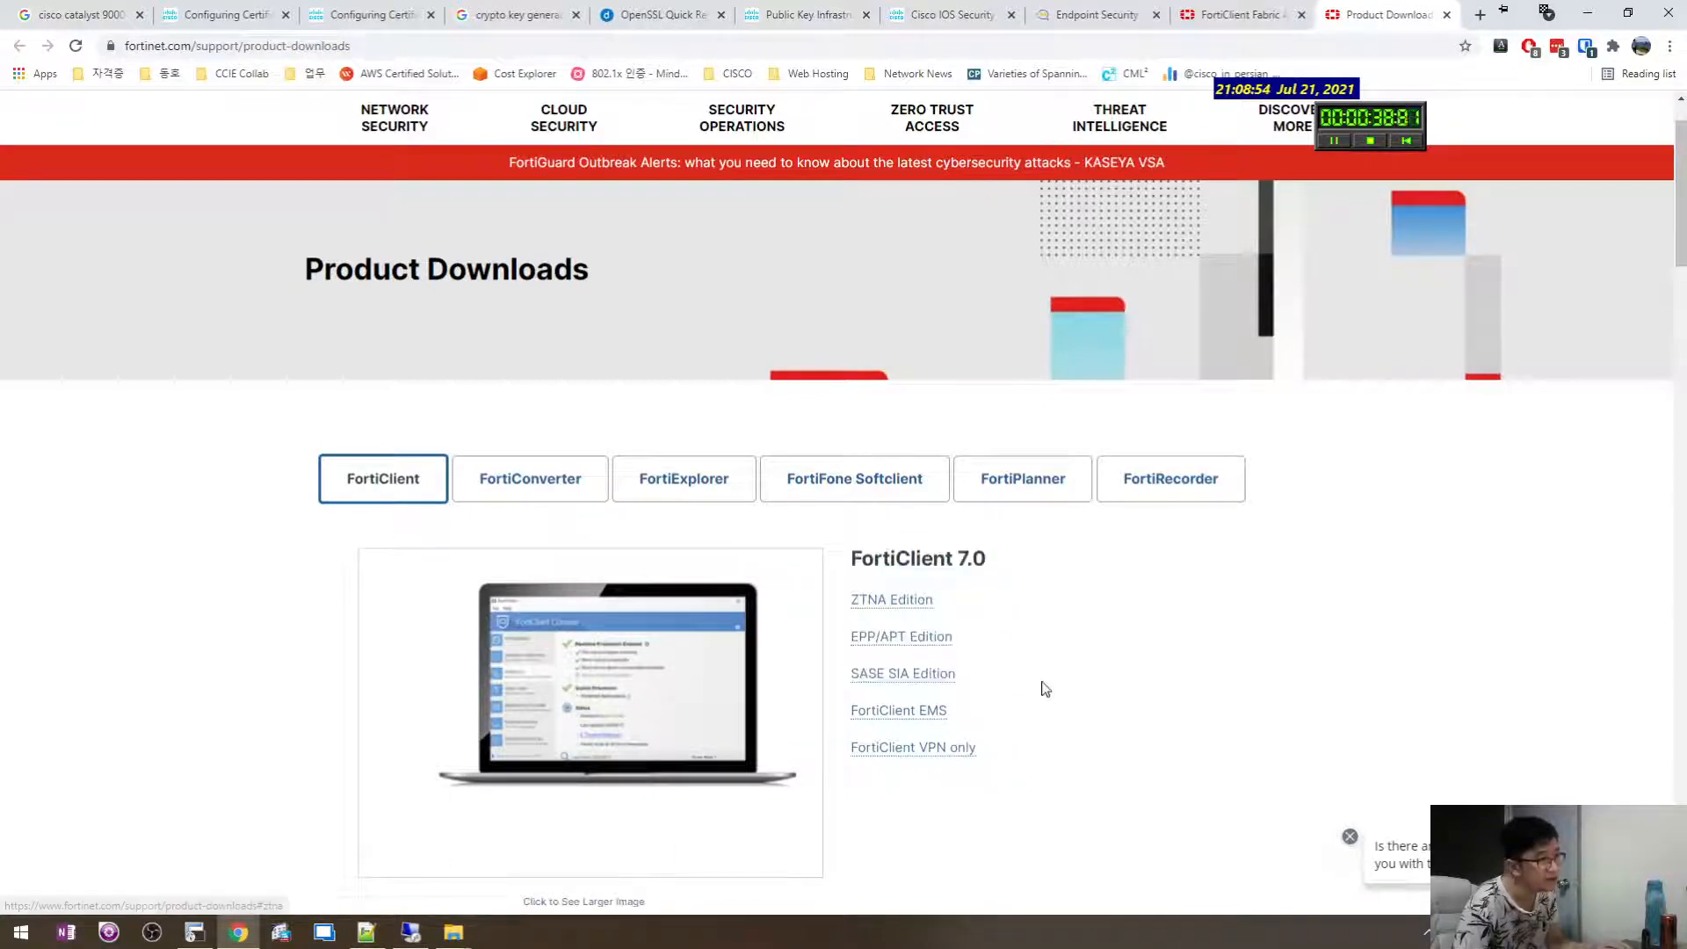
{"action": "left_click_drag", "start_coordinate": [1043, 685], "coordinate": [863, 595]}
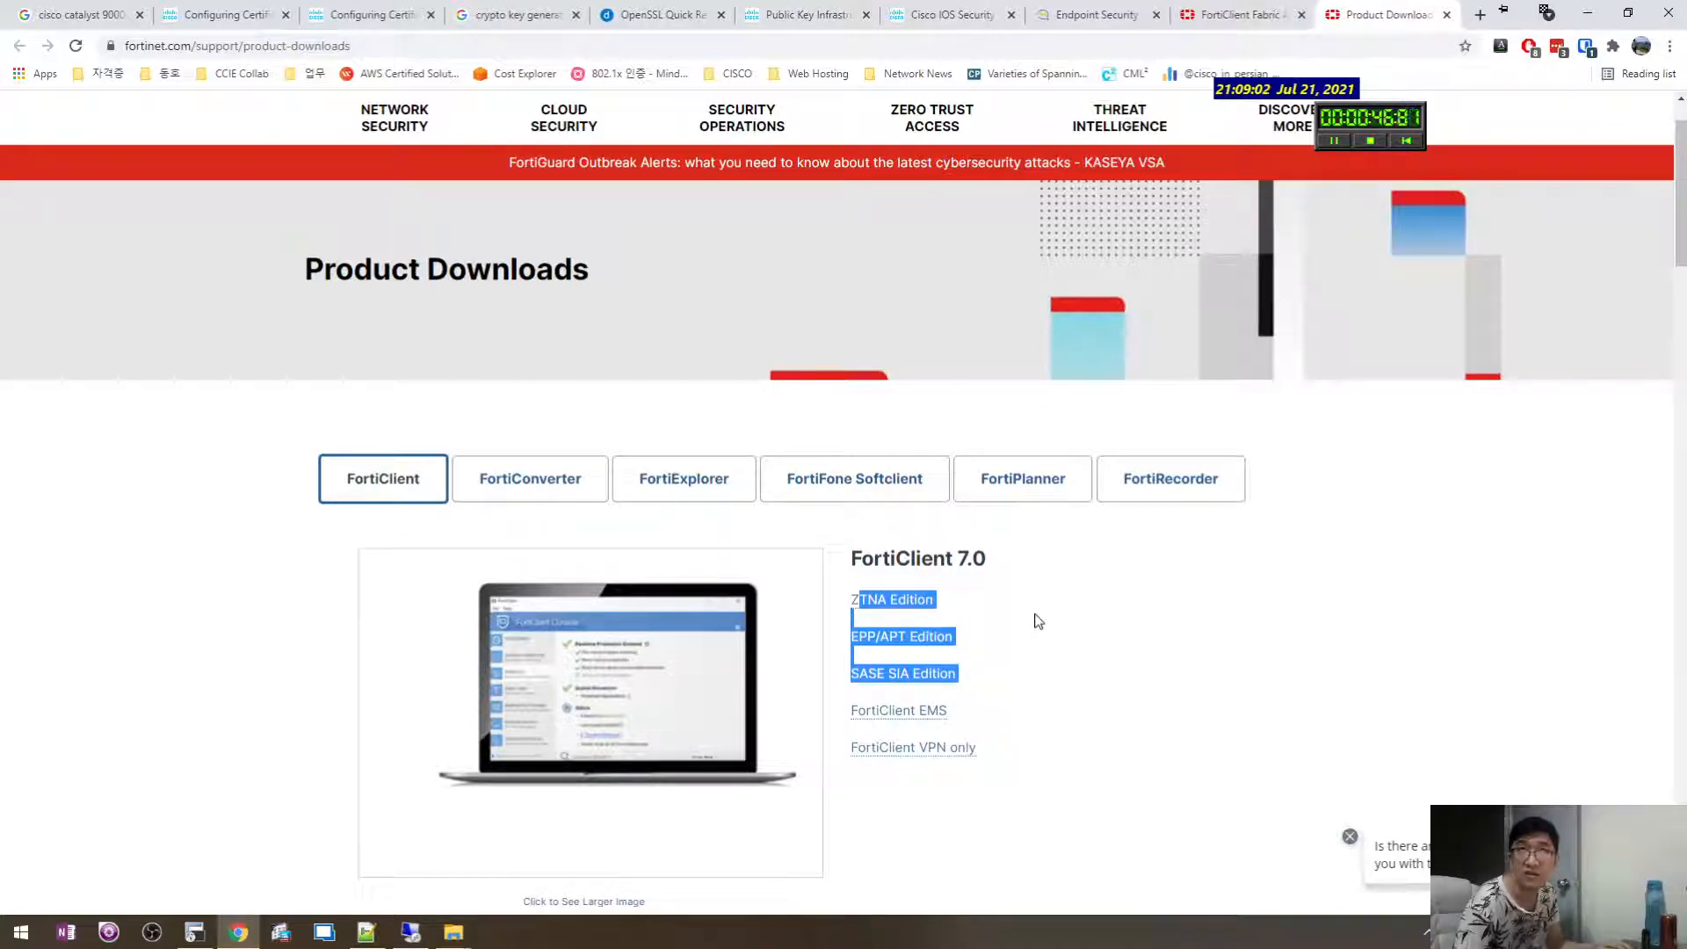
{"action": "left_click_drag", "start_coordinate": [1039, 678], "coordinate": [862, 602]}
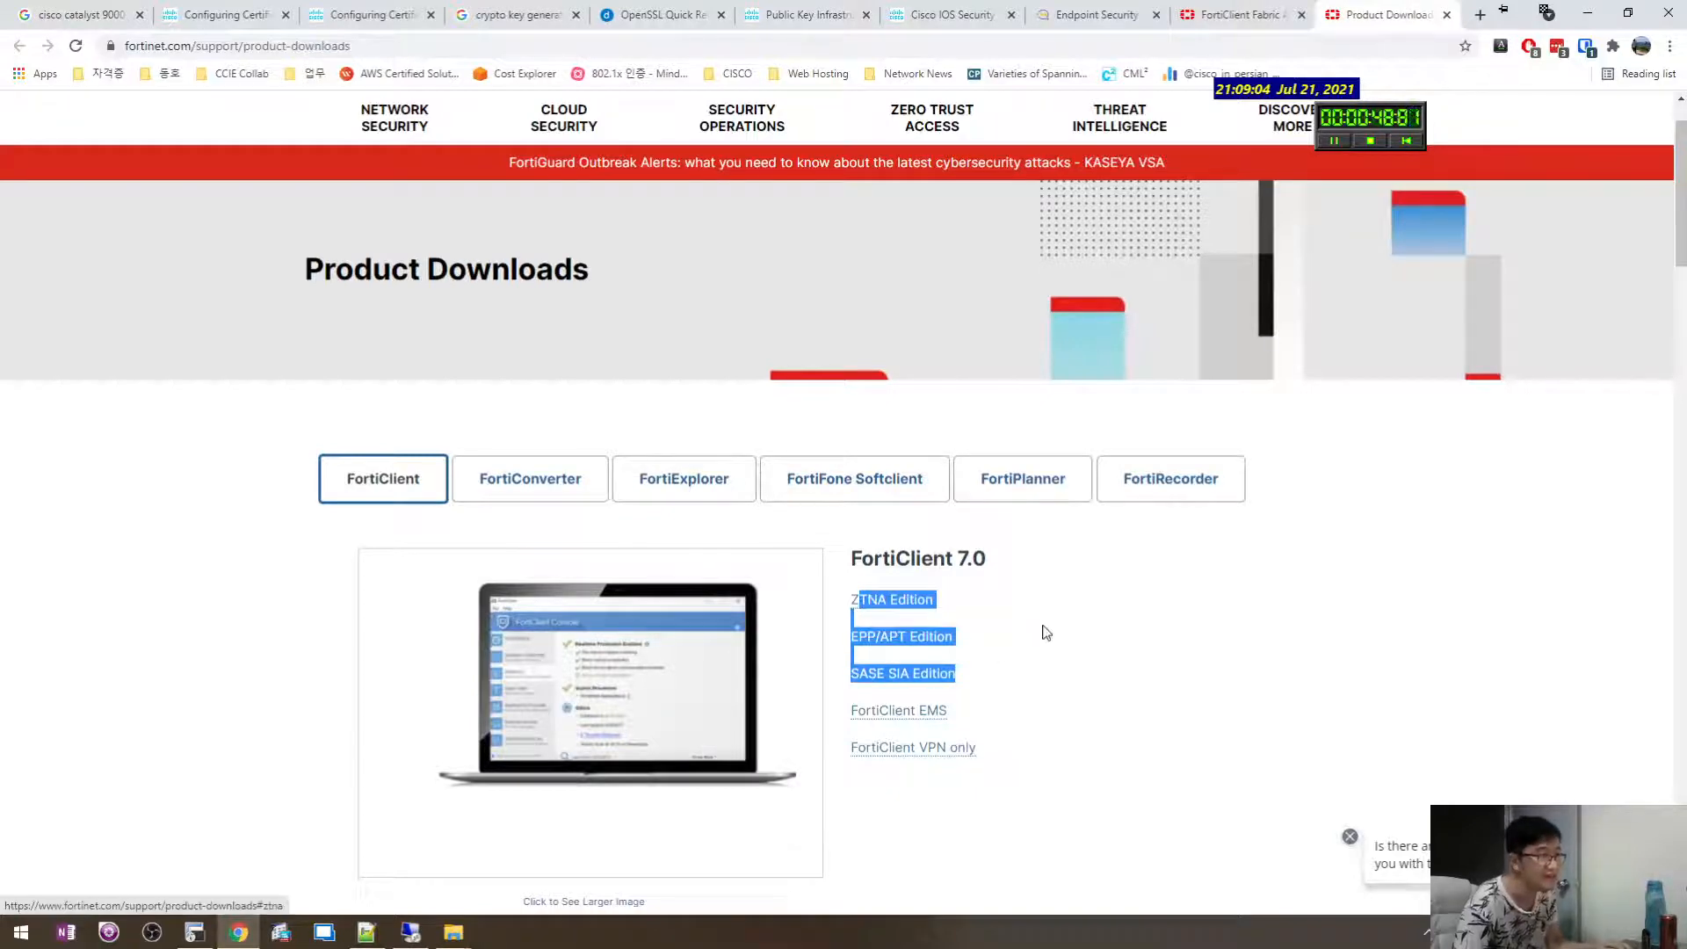
{"action": "key", "text": "alt+Tab"}
{"action": "key", "text": "alt+Tab"}
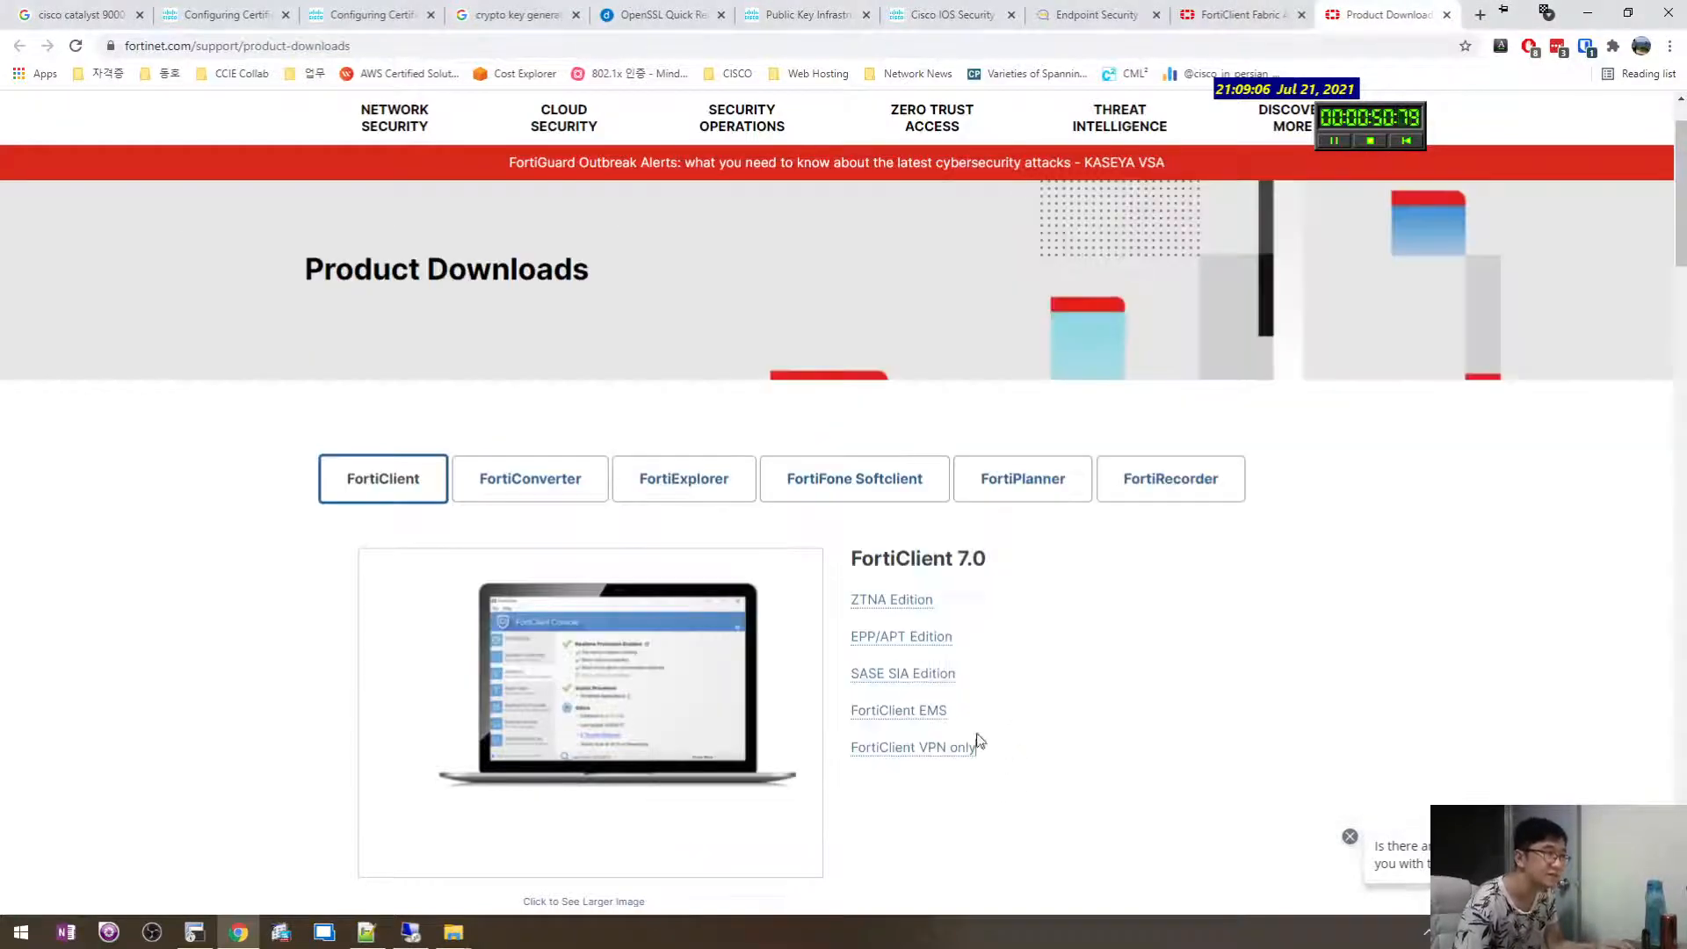
{"action": "left_click_drag", "start_coordinate": [979, 740], "coordinate": [848, 603]}
{"action": "key", "text": "ctrl+c"}
{"action": "key", "text": "alt+Tab"}
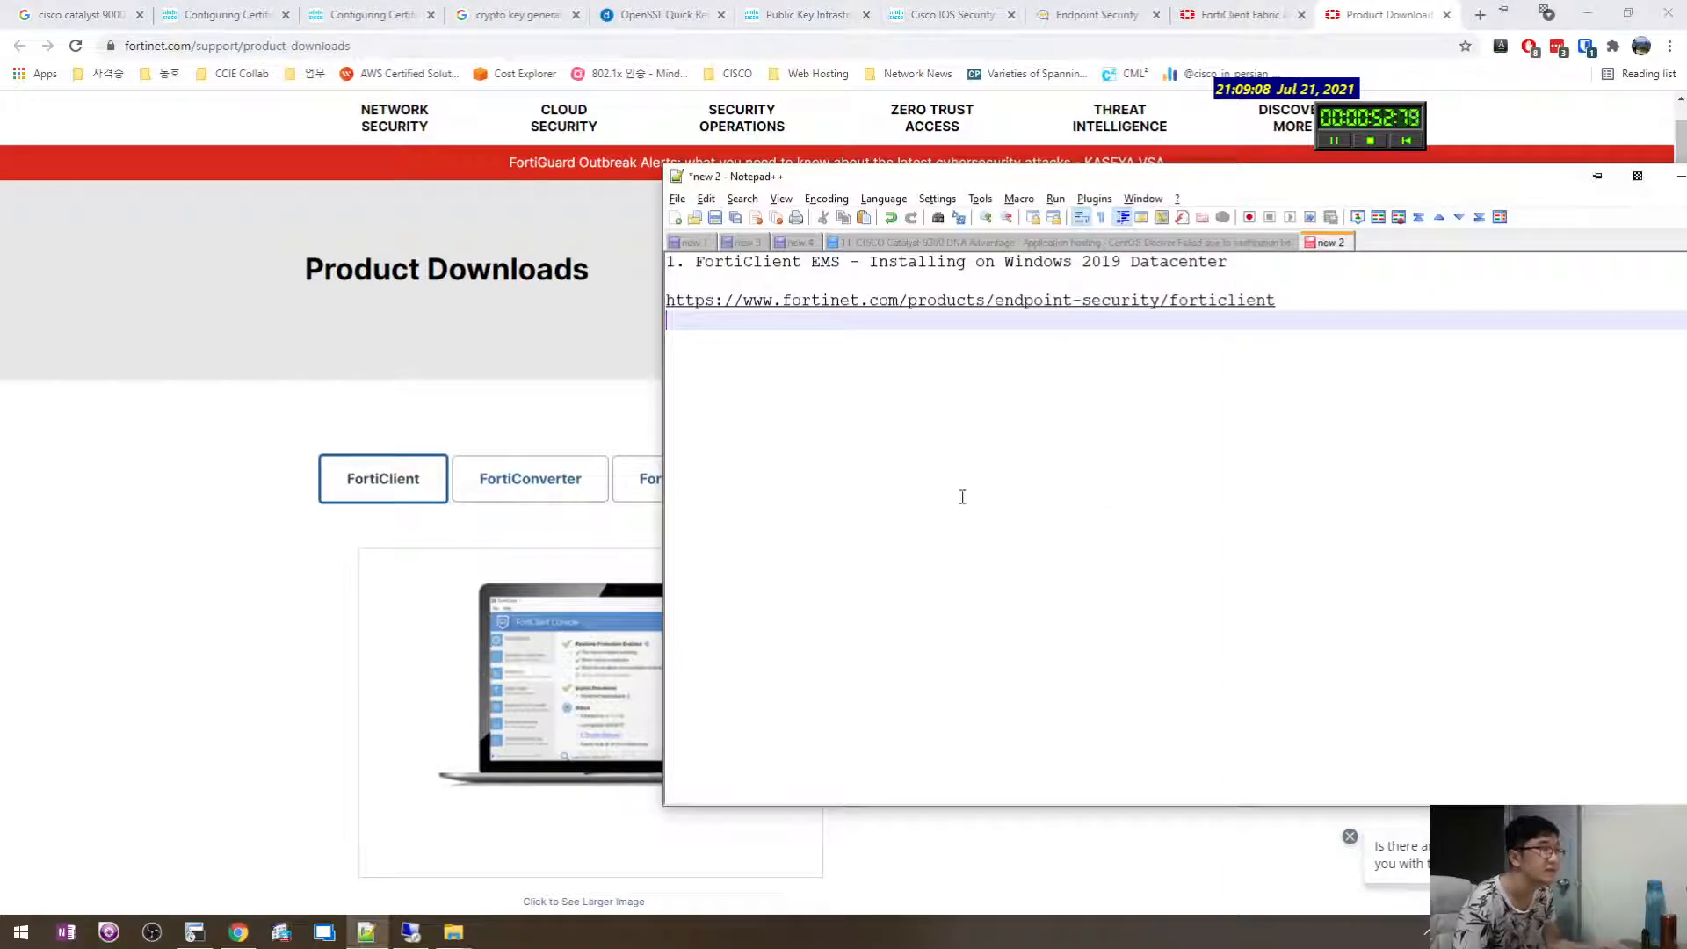
Paste the five FortiClient 7.0 edition names into the notes and remove the blank lines between them.
{"action": "key", "text": "ctrl+v"}
{"action": "left_click", "coordinate": [897, 475]}
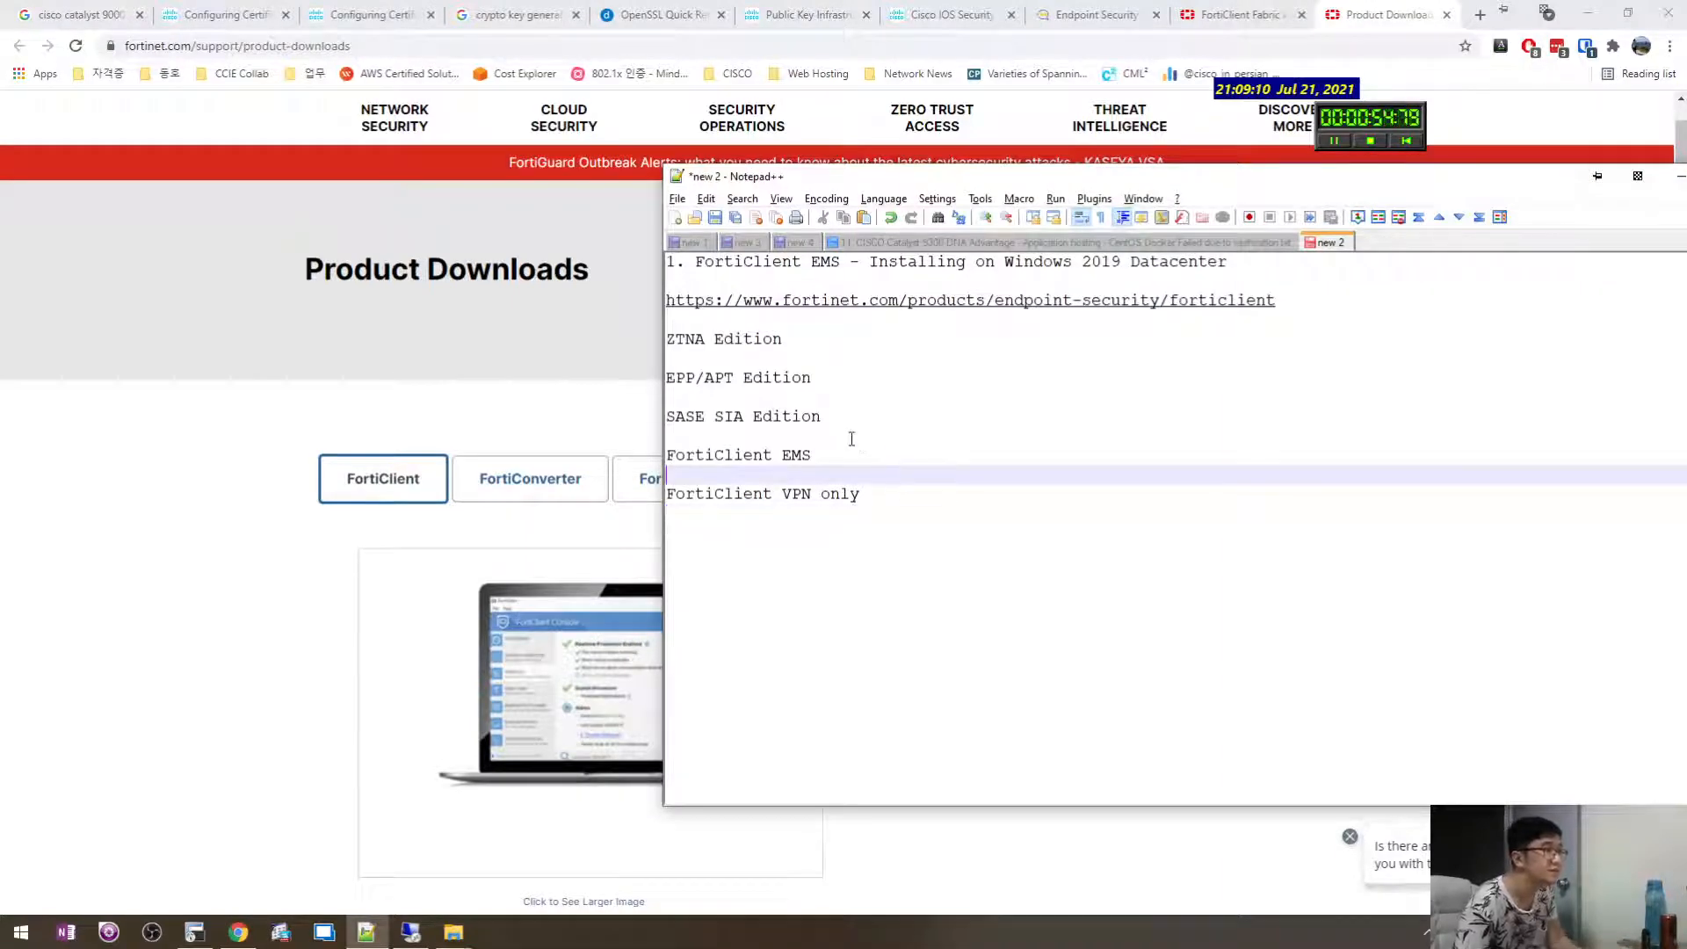
{"action": "key", "text": "BackSpace"}
{"action": "left_click", "coordinate": [822, 432]}
{"action": "key", "text": "BackSpace"}
{"action": "left_click", "coordinate": [829, 399]}
{"action": "key", "text": "BackSpace"}
{"action": "left_click", "coordinate": [818, 361]}
{"action": "key", "text": "BackSpace"}
Check the pasted edition list, including the FortiClient EMS and VPN only lines.
{"action": "left_click", "coordinate": [879, 431]}
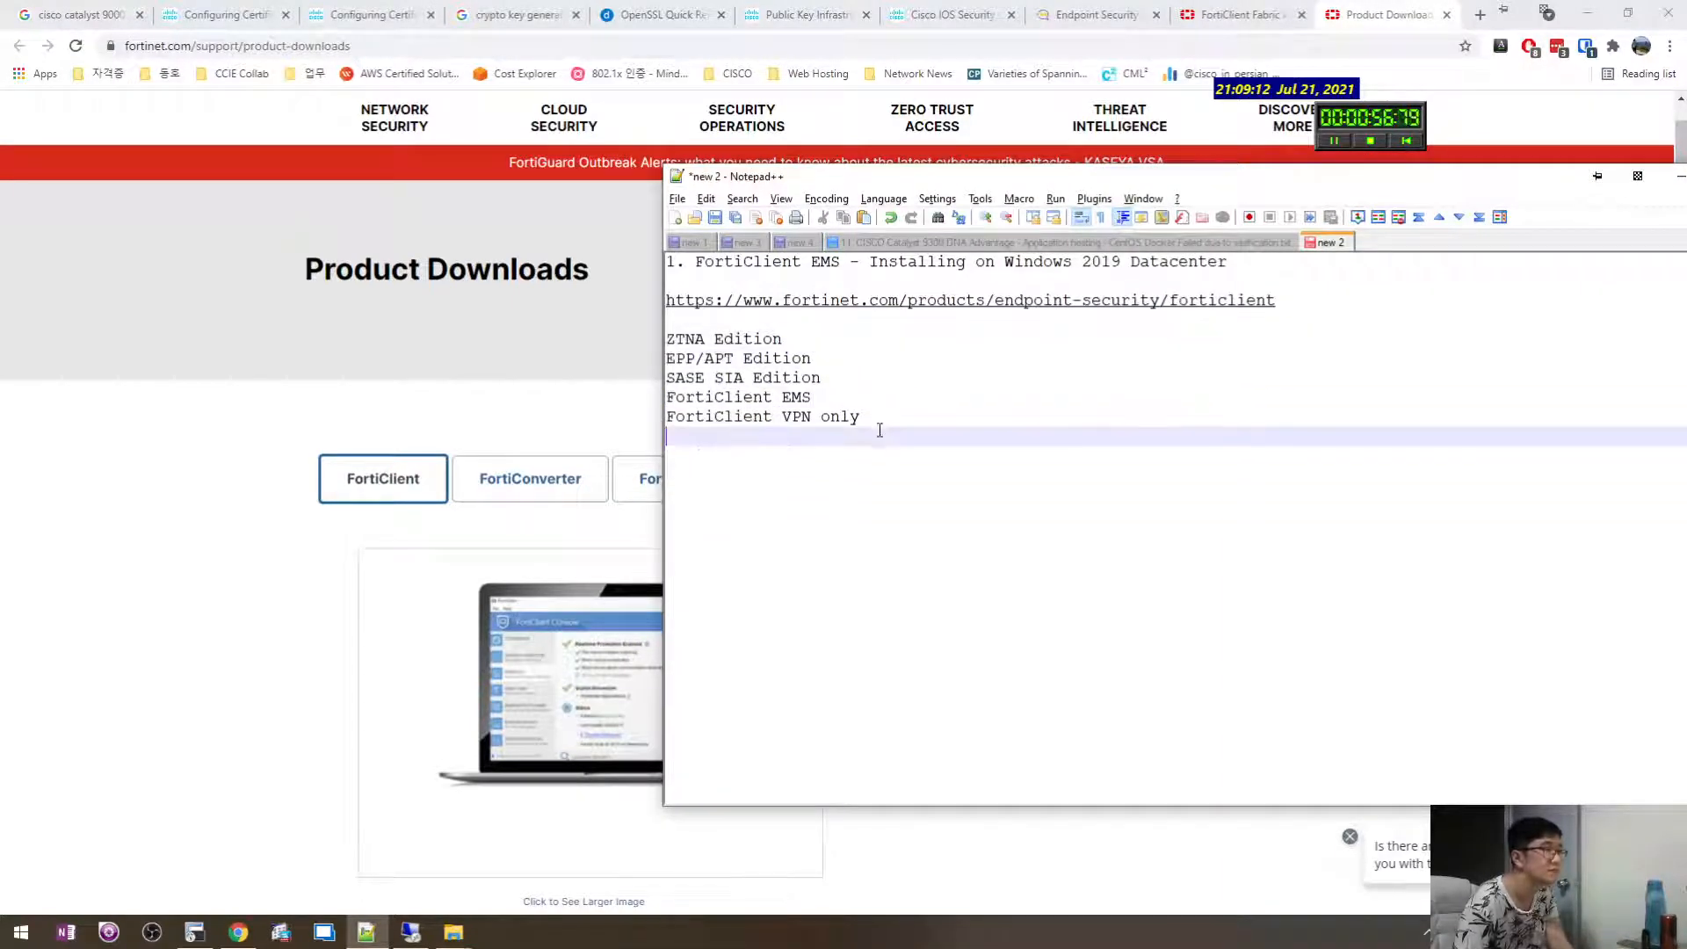
{"action": "left_click", "coordinate": [904, 415]}
{"action": "left_click_drag", "start_coordinate": [946, 421], "coordinate": [667, 418]}
{"action": "left_click", "coordinate": [880, 433]}
{"action": "left_click", "coordinate": [879, 418]}
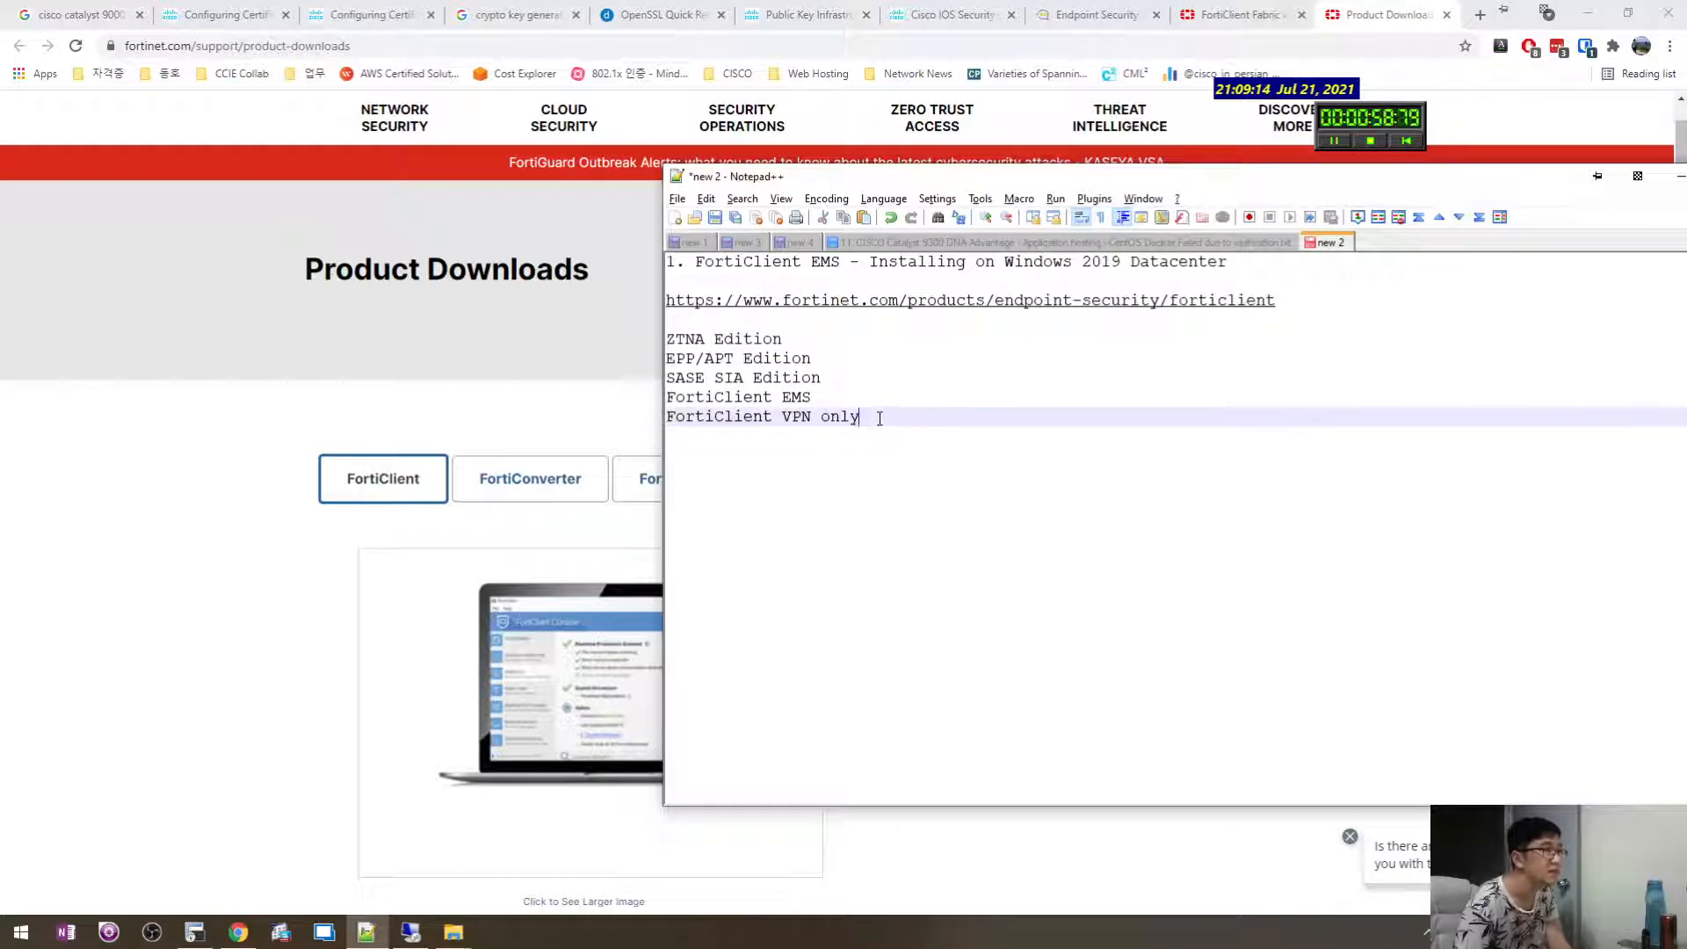
{"action": "left_click_drag", "start_coordinate": [879, 419], "coordinate": [598, 420]}
{"action": "left_click", "coordinate": [896, 433]}
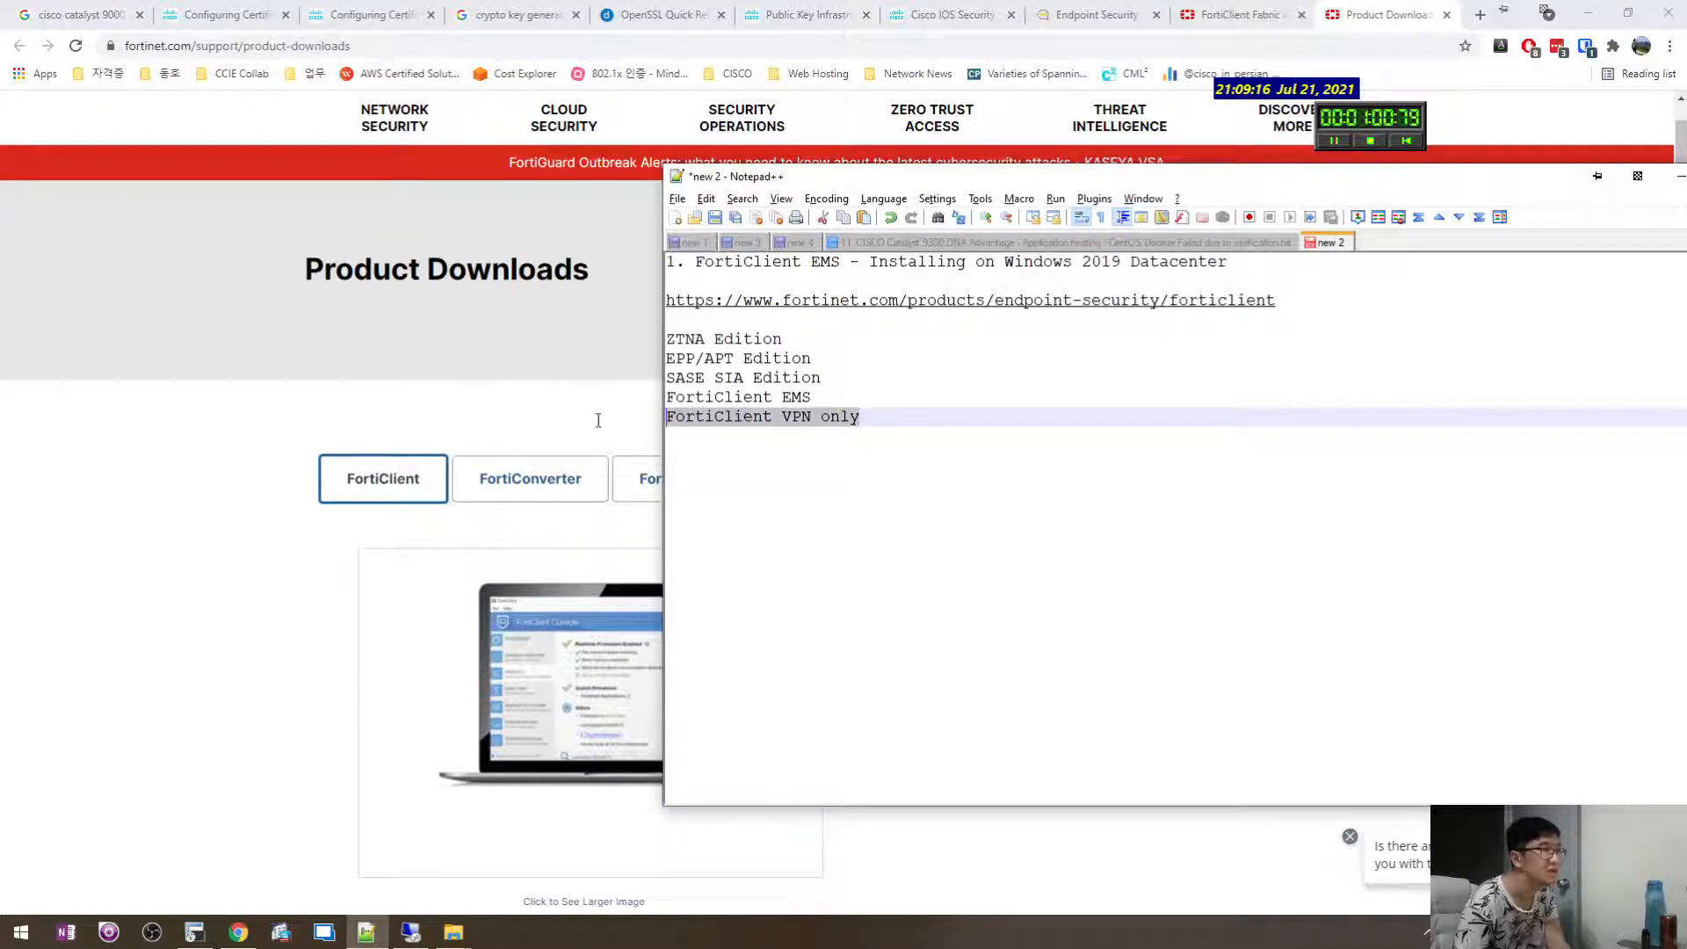
{"action": "left_click", "coordinate": [892, 433]}
{"action": "left_click_drag", "start_coordinate": [893, 433], "coordinate": [642, 417]}
{"action": "left_click", "coordinate": [1039, 441]}
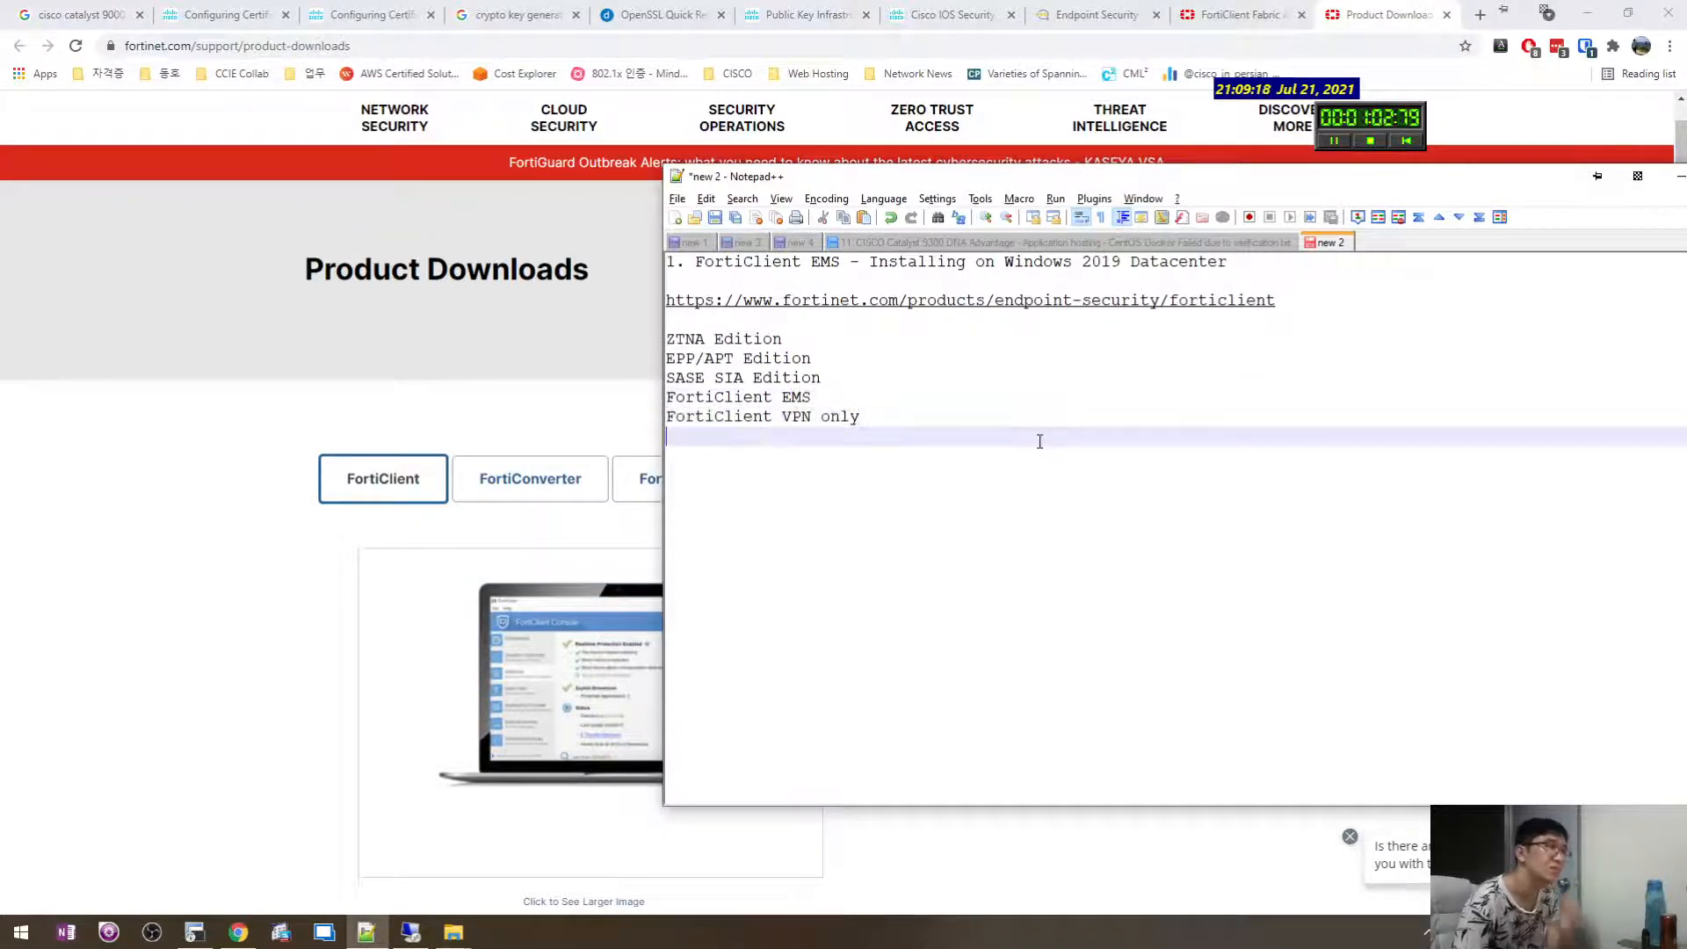
{"action": "left_click_drag", "start_coordinate": [892, 424], "coordinate": [669, 342]}
{"action": "left_click", "coordinate": [953, 430]}
{"action": "left_click_drag", "start_coordinate": [953, 430], "coordinate": [673, 346]}
{"action": "left_click_drag", "start_coordinate": [869, 409], "coordinate": [835, 384]}
{"action": "left_click", "coordinate": [885, 395]}
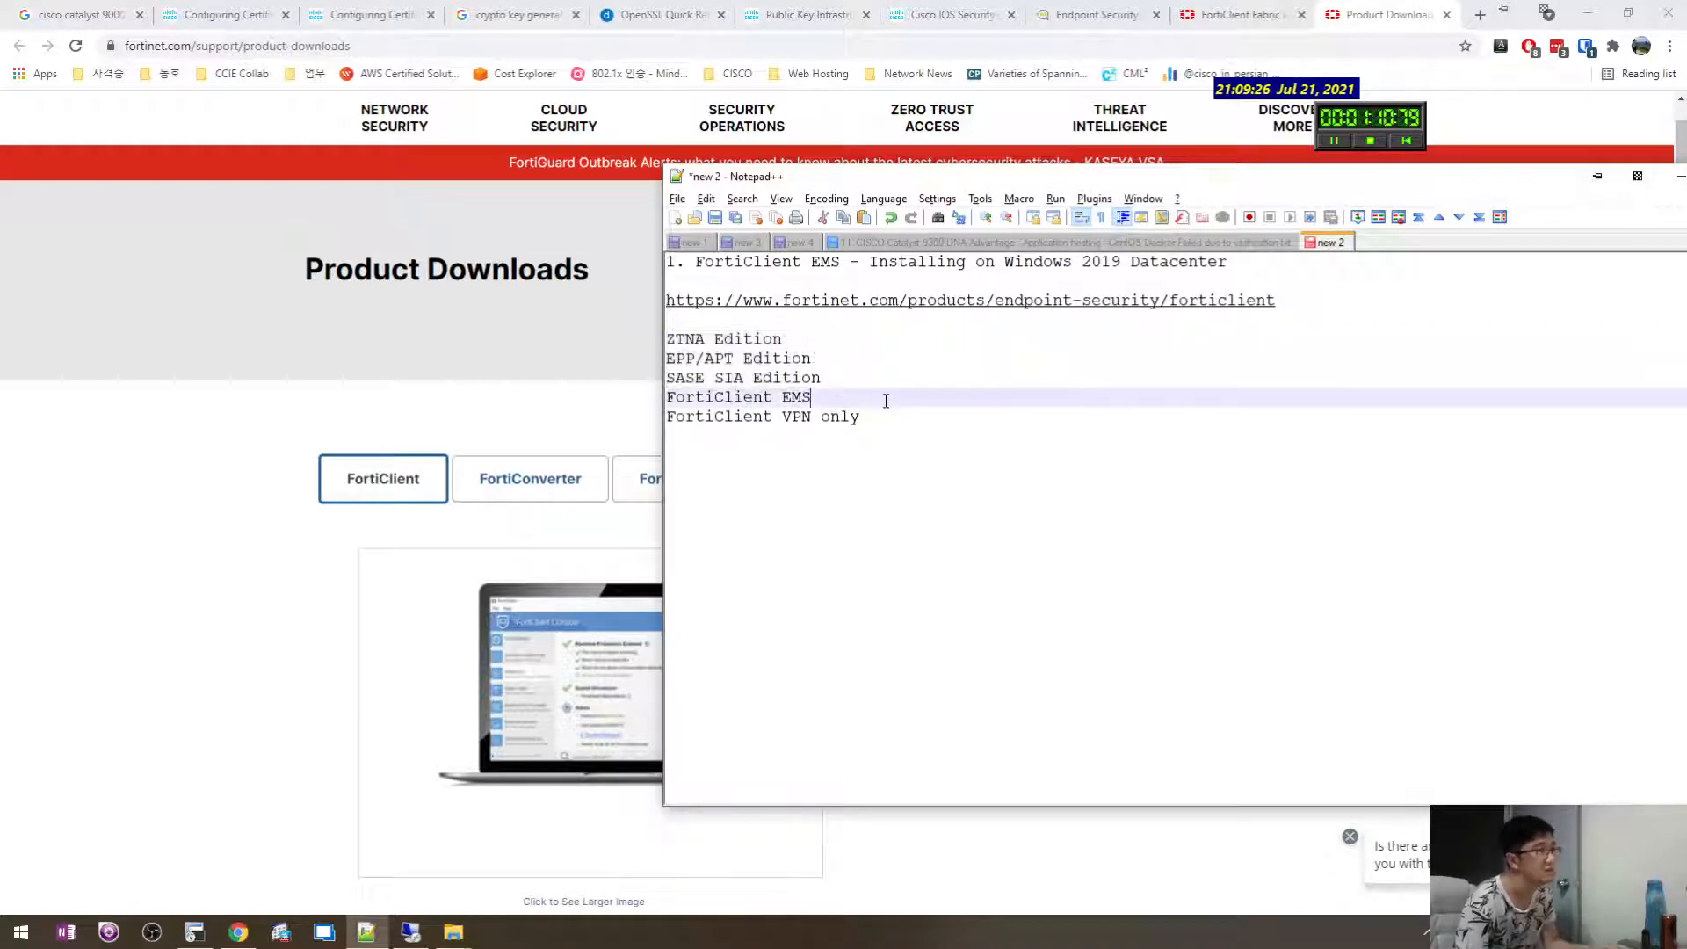
Add an #Environments heading with 'Windows 2019 Datacenter' beneath the edition list.
{"action": "left_click", "coordinate": [264, 753]}
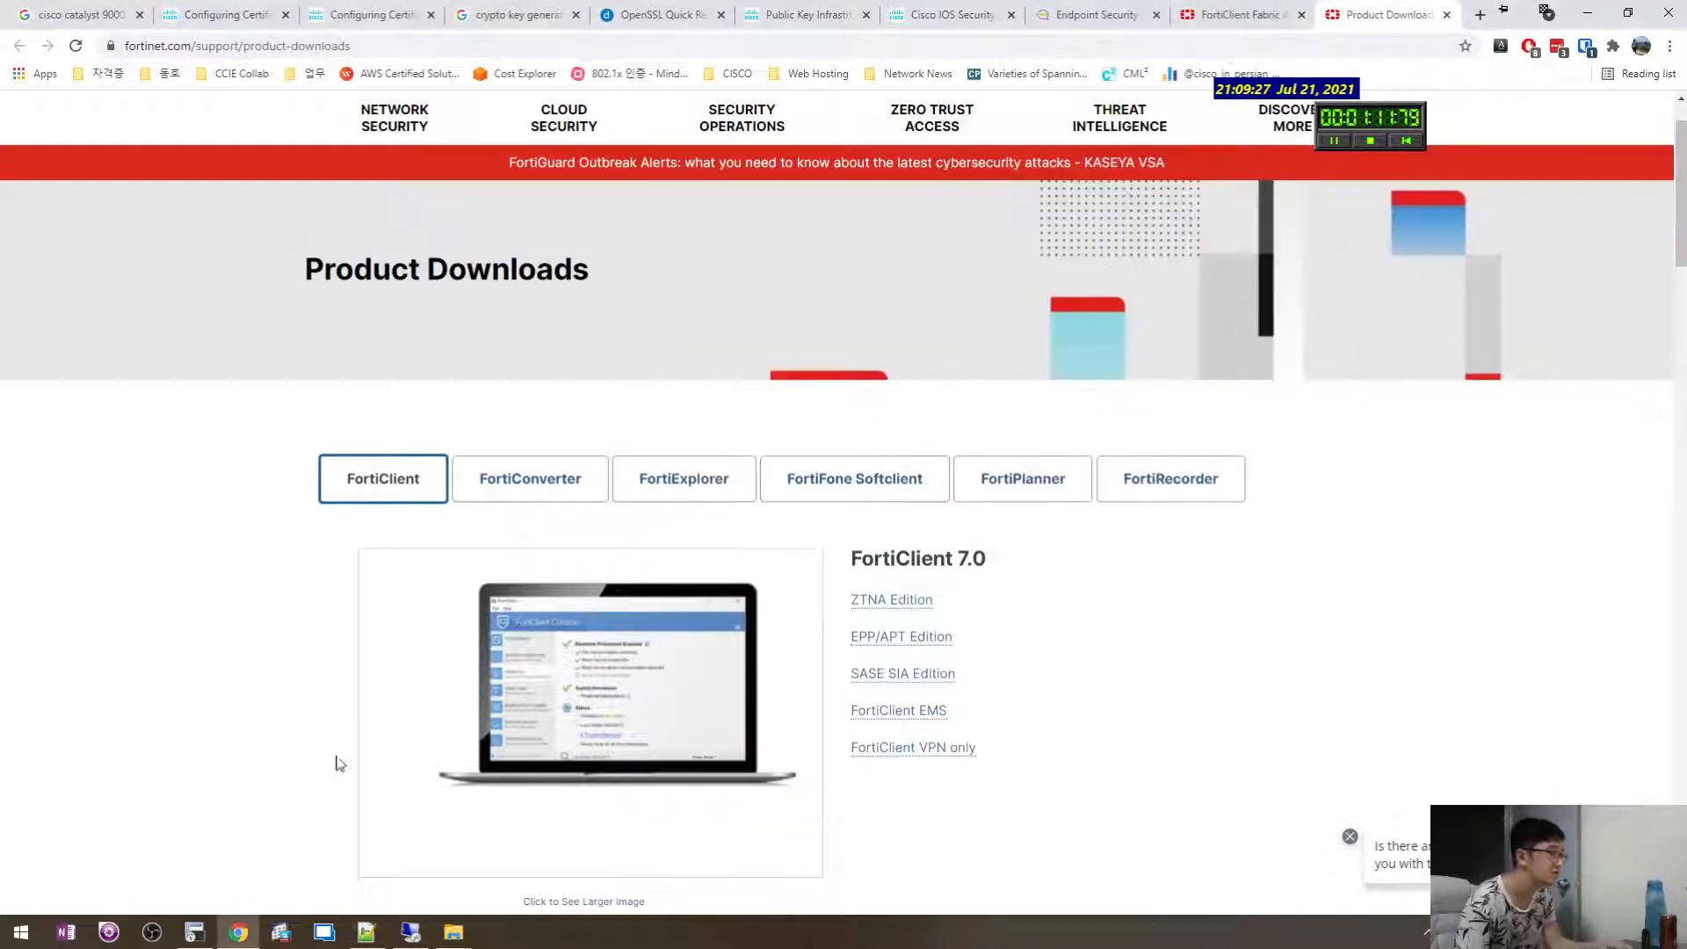
{"action": "left_click", "coordinate": [416, 942]}
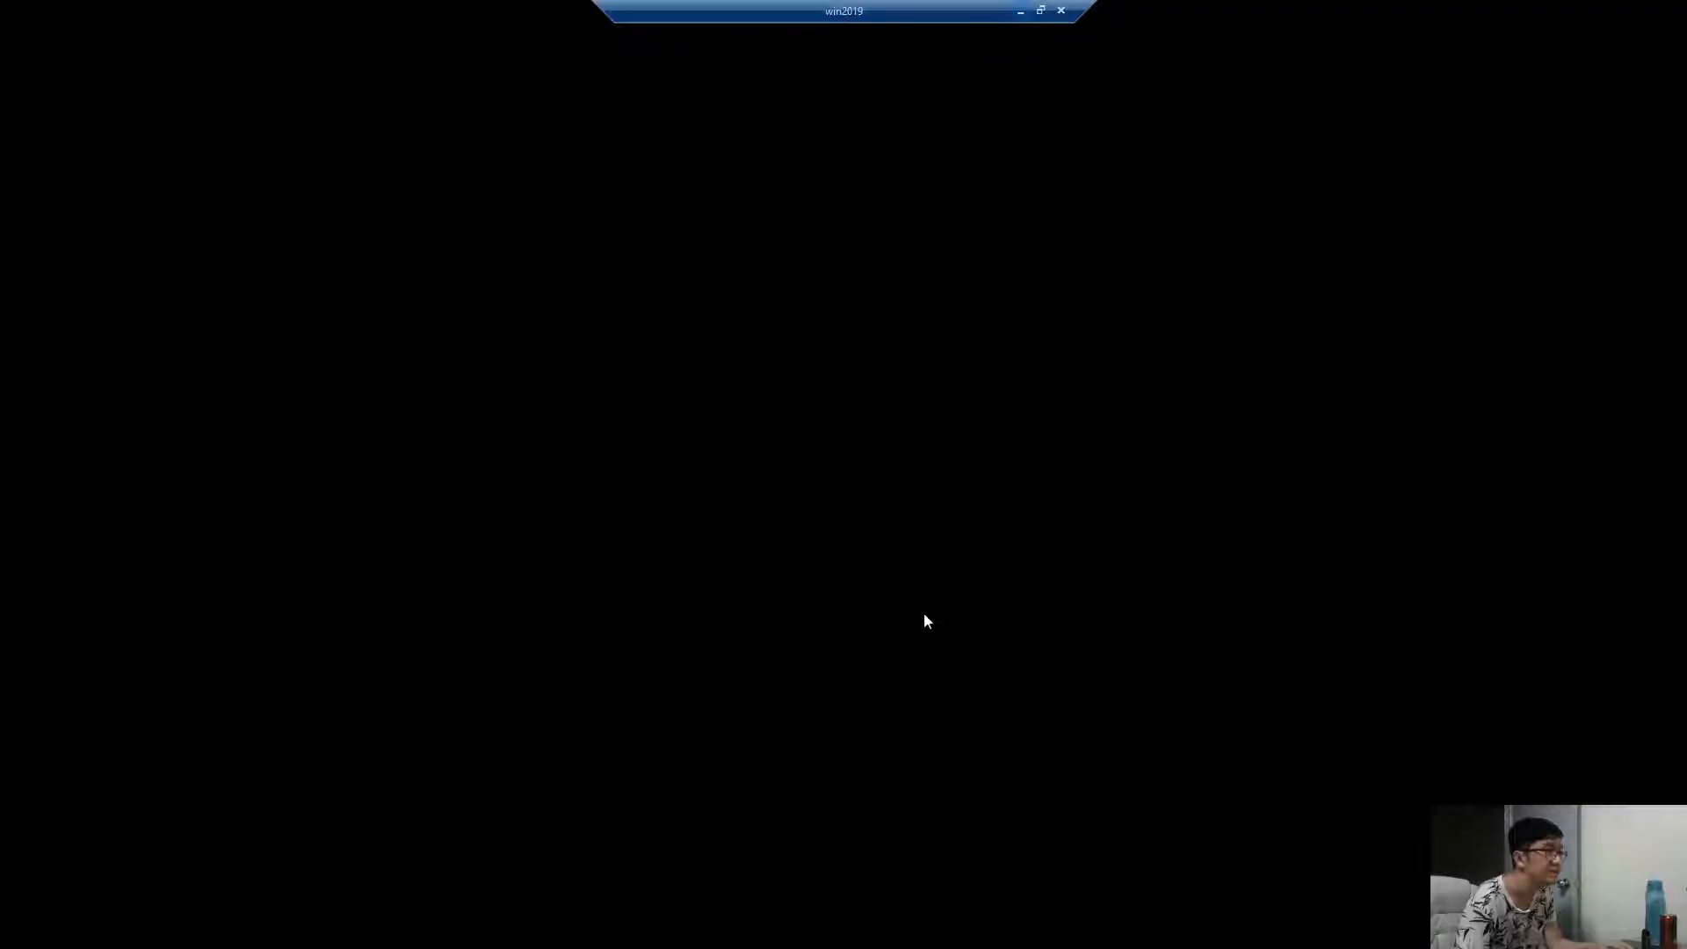
{"action": "left_click", "coordinate": [1020, 12]}
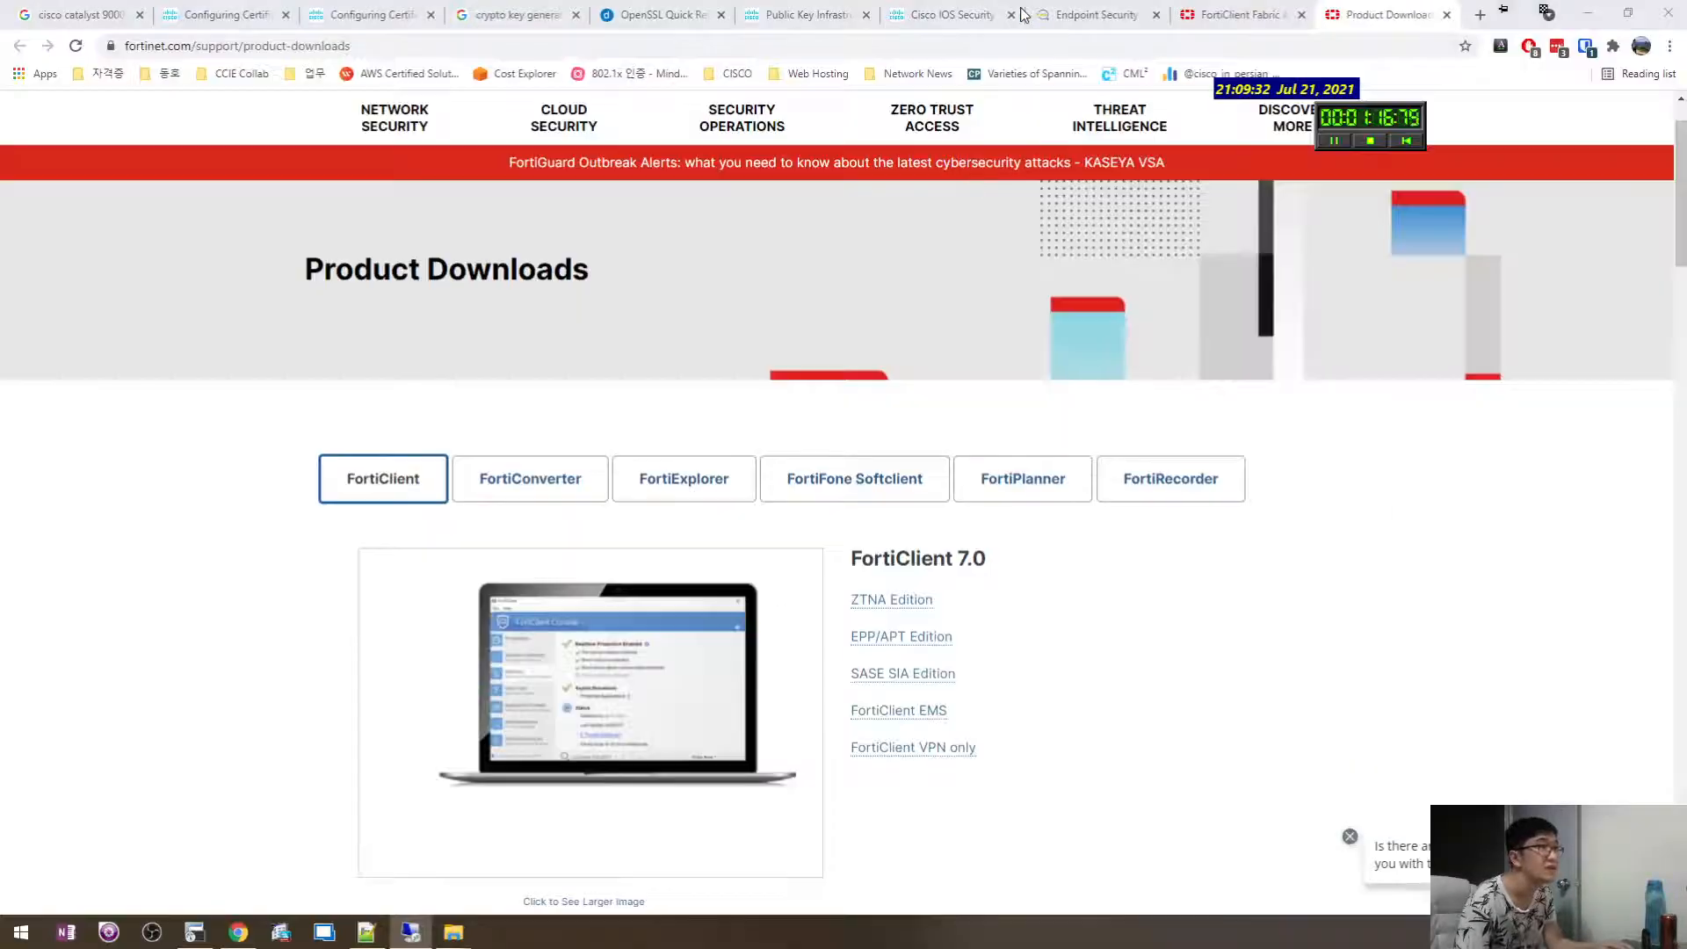
{"action": "left_click", "coordinate": [366, 933]}
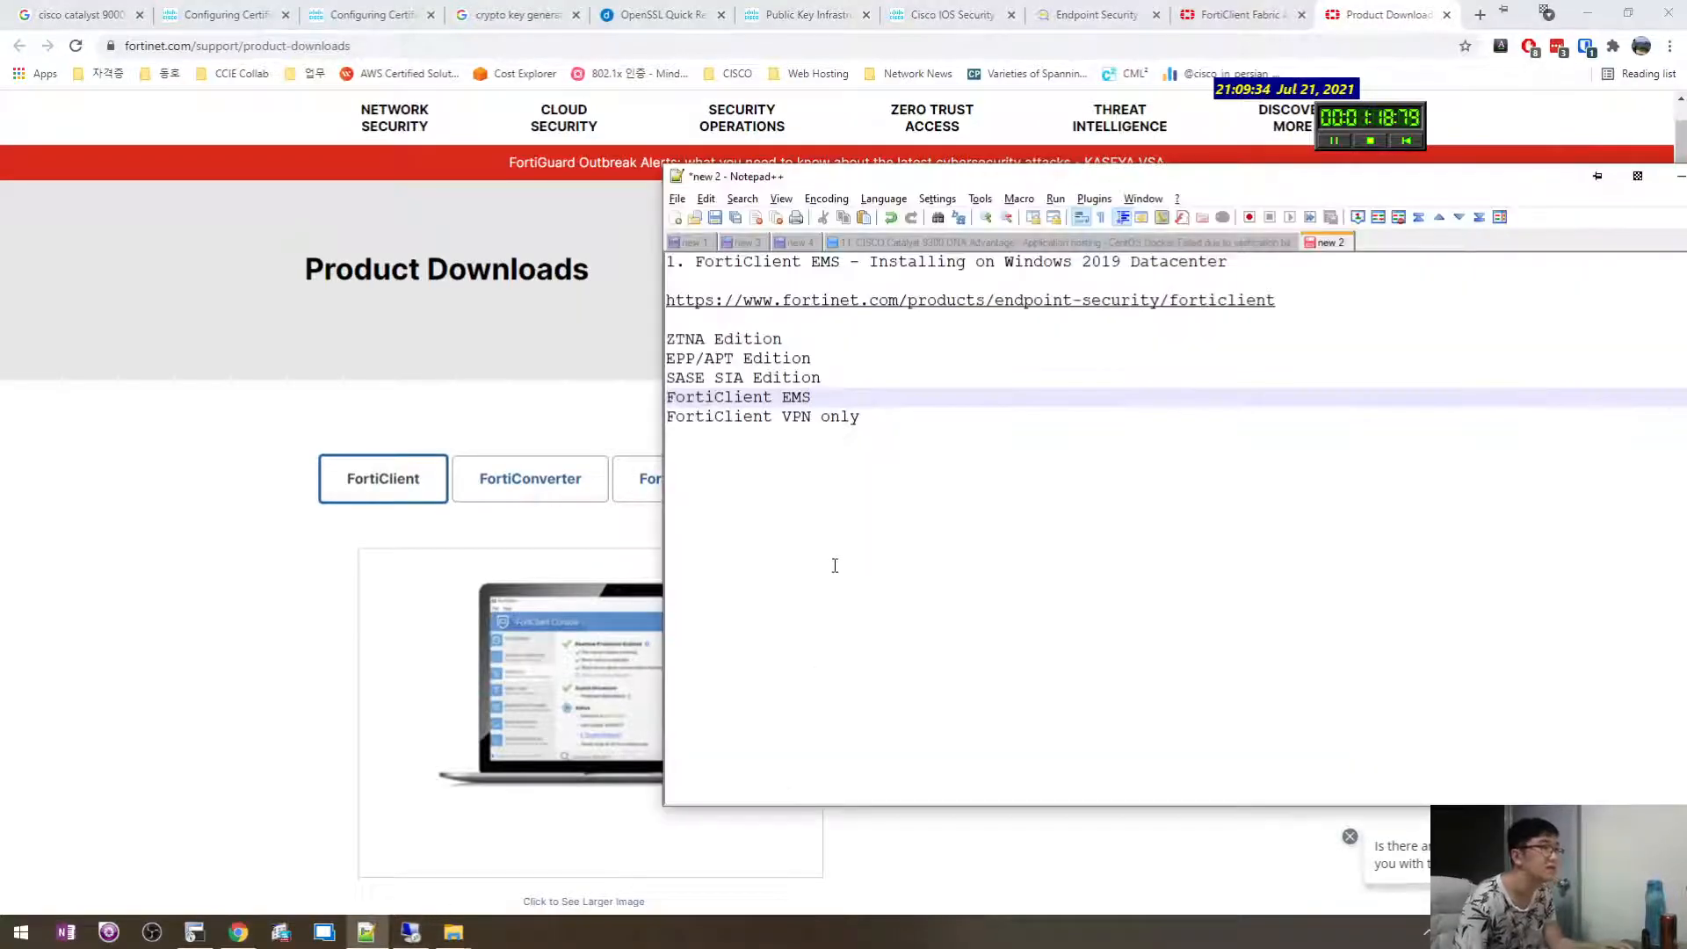
{"action": "left_click", "coordinate": [1072, 508]}
{"action": "key", "text": "Return"}
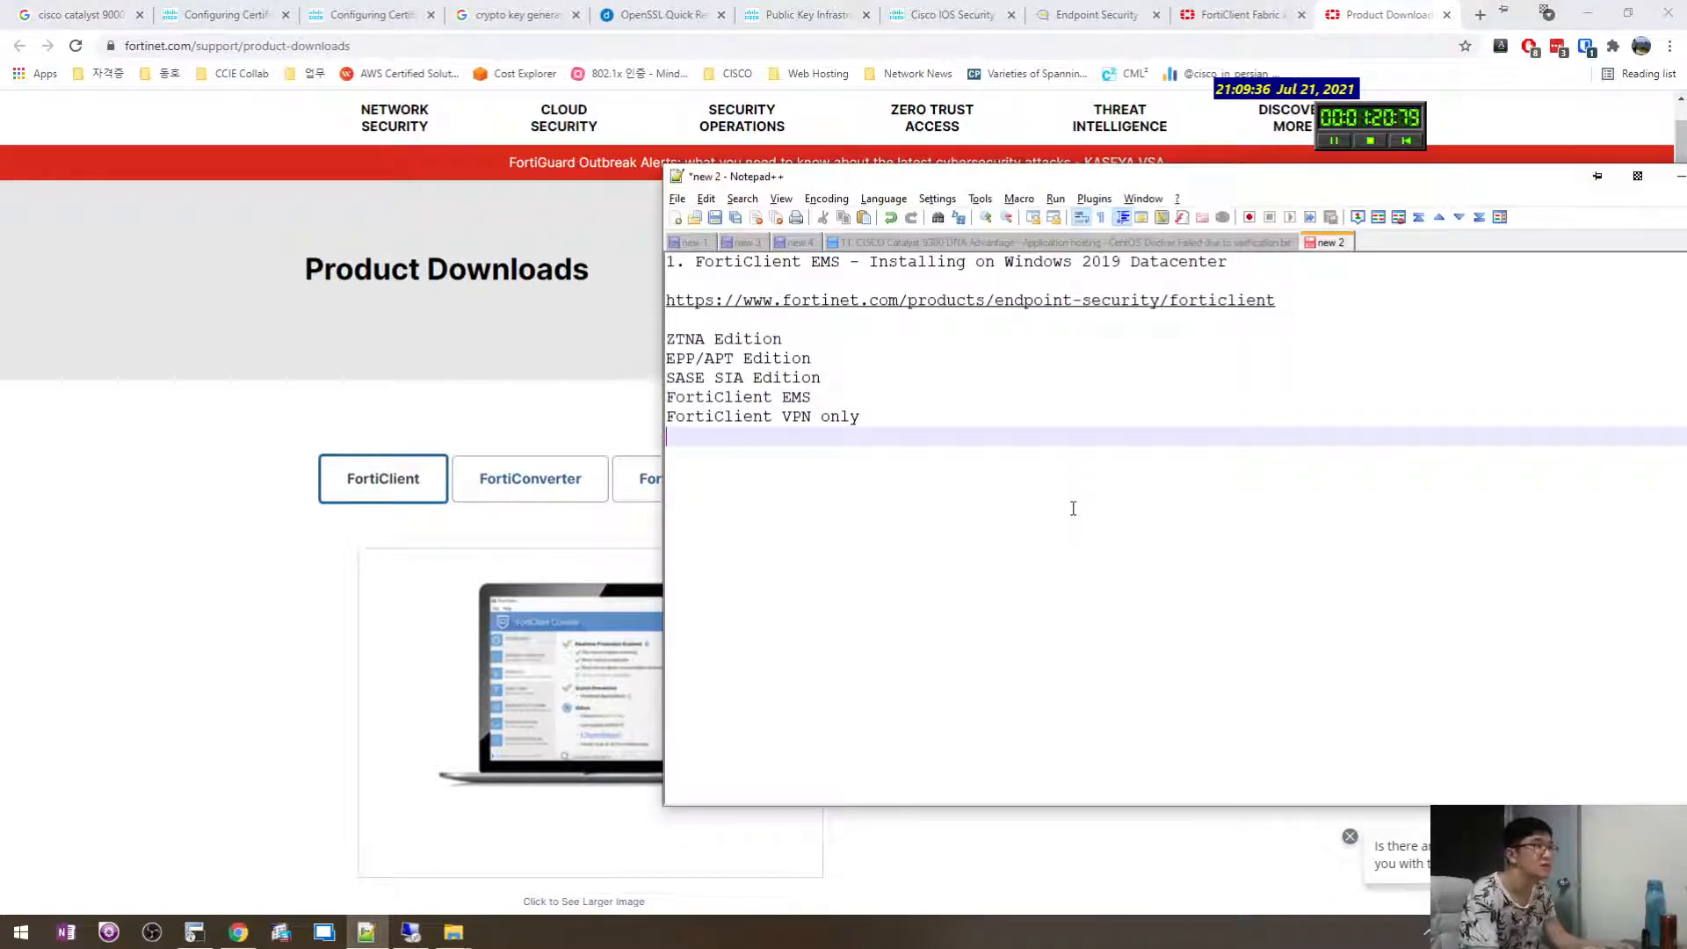
{"action": "key", "text": "Return"}
{"action": "key", "text": "BackSpace"}
{"action": "key", "text": "BackSpace"}
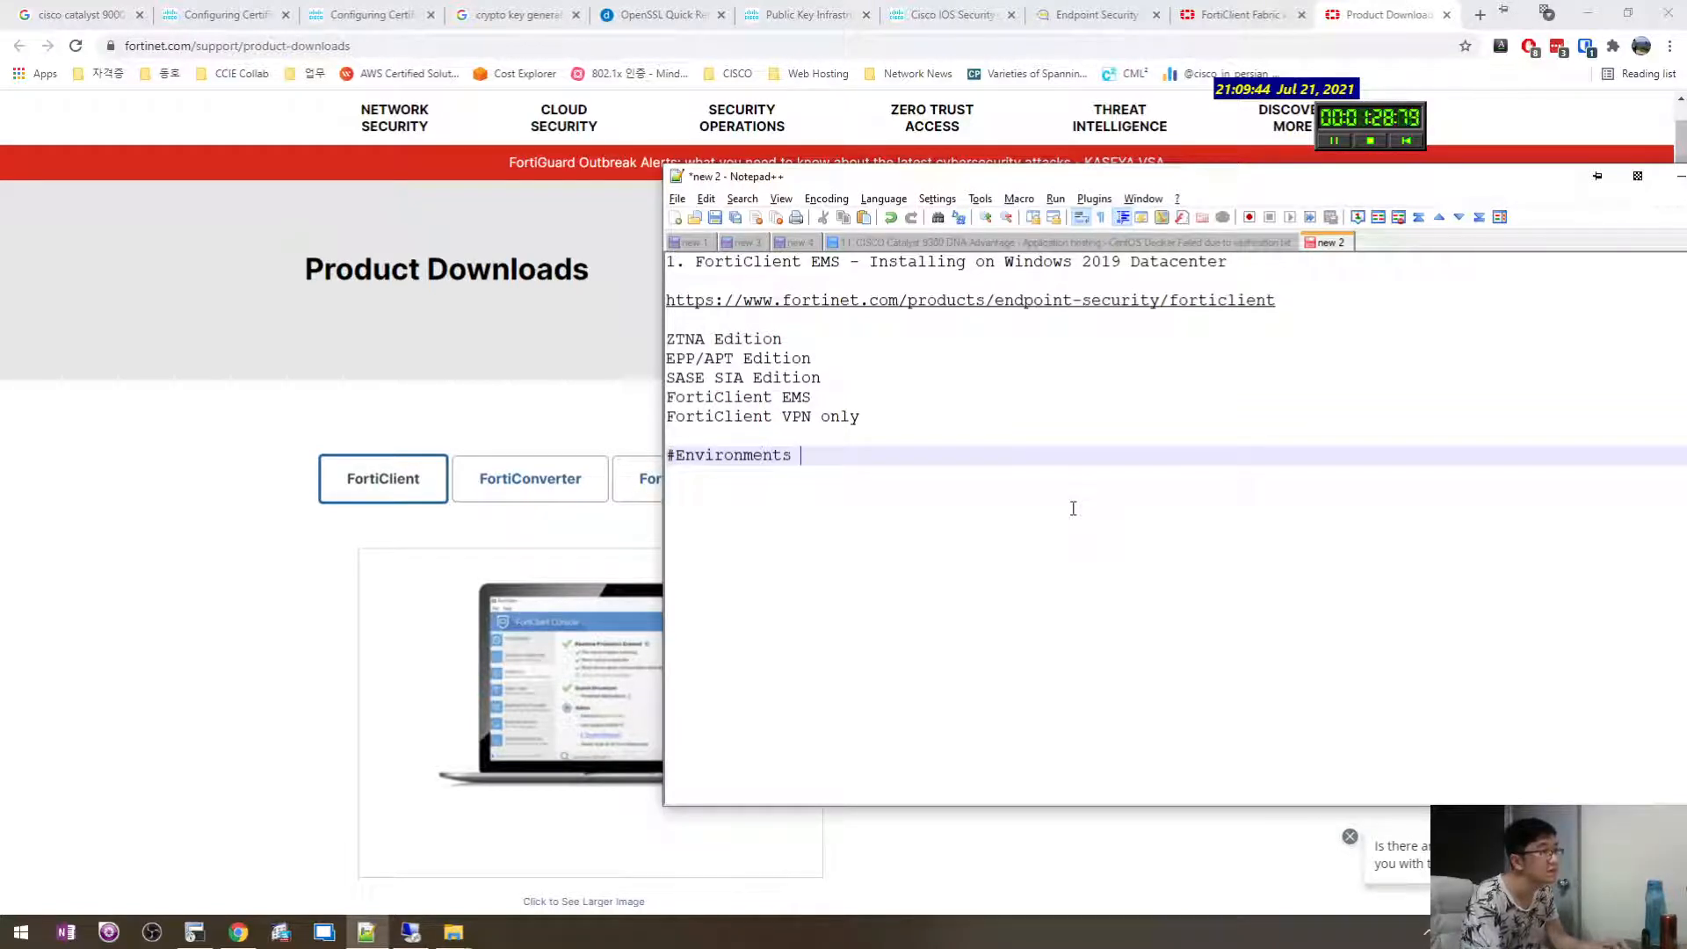
{"action": "key", "text": "Return"}
{"action": "type", "text": "Windows 2019"}
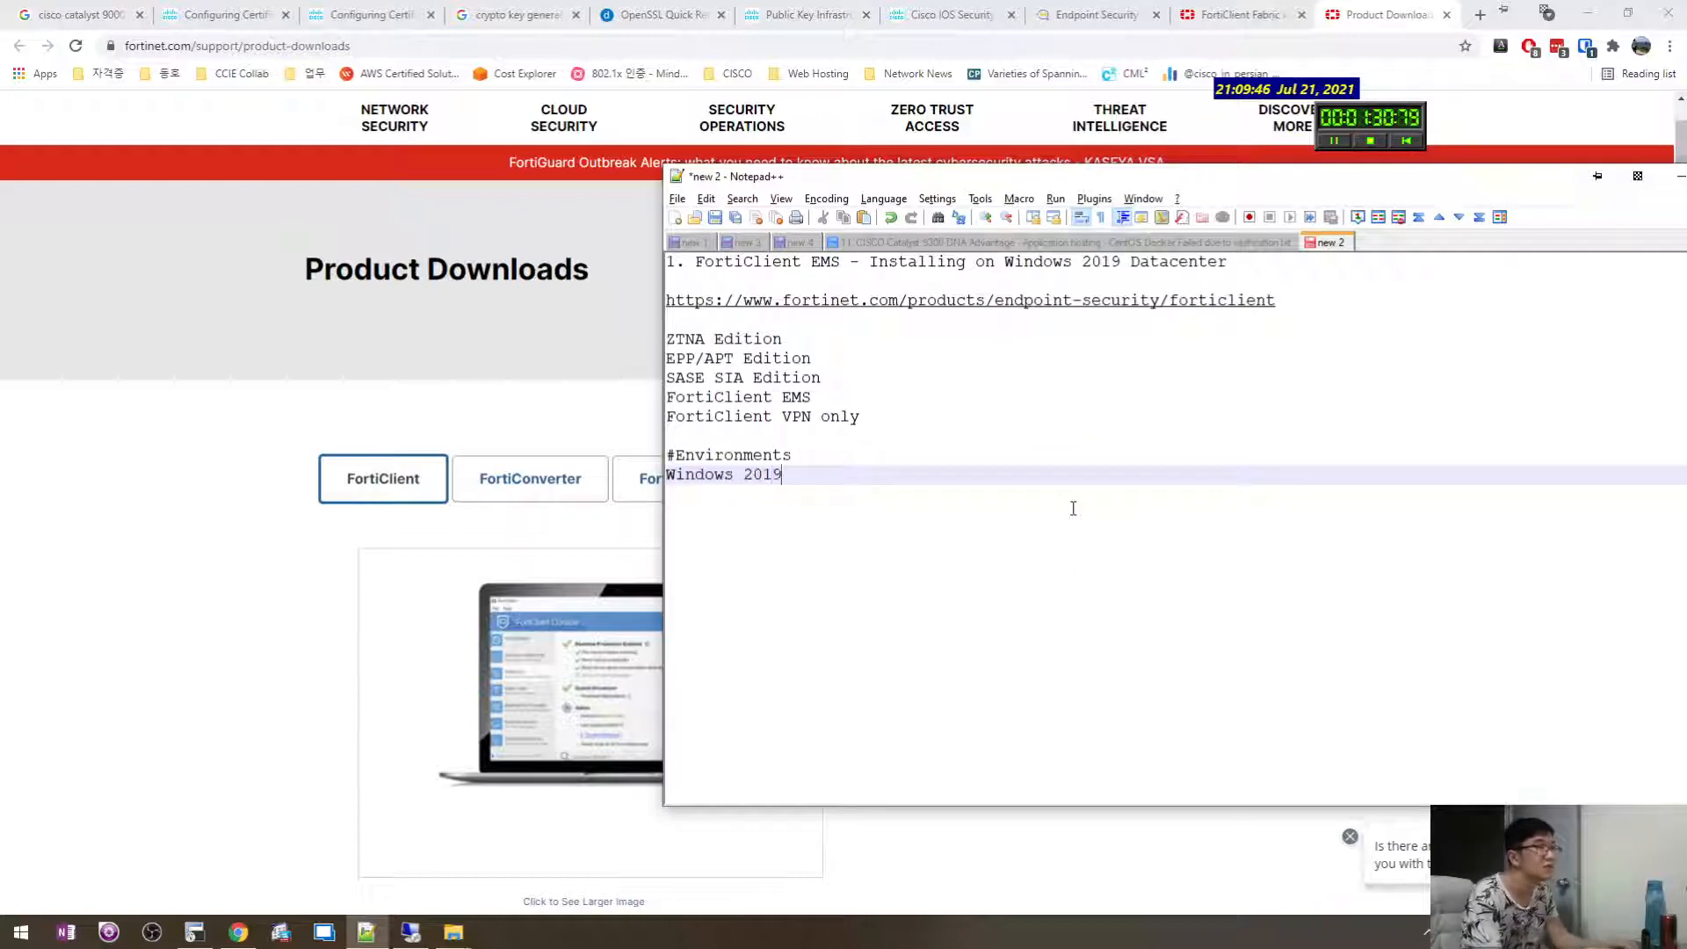
{"action": "type", "text": " Datacen"}
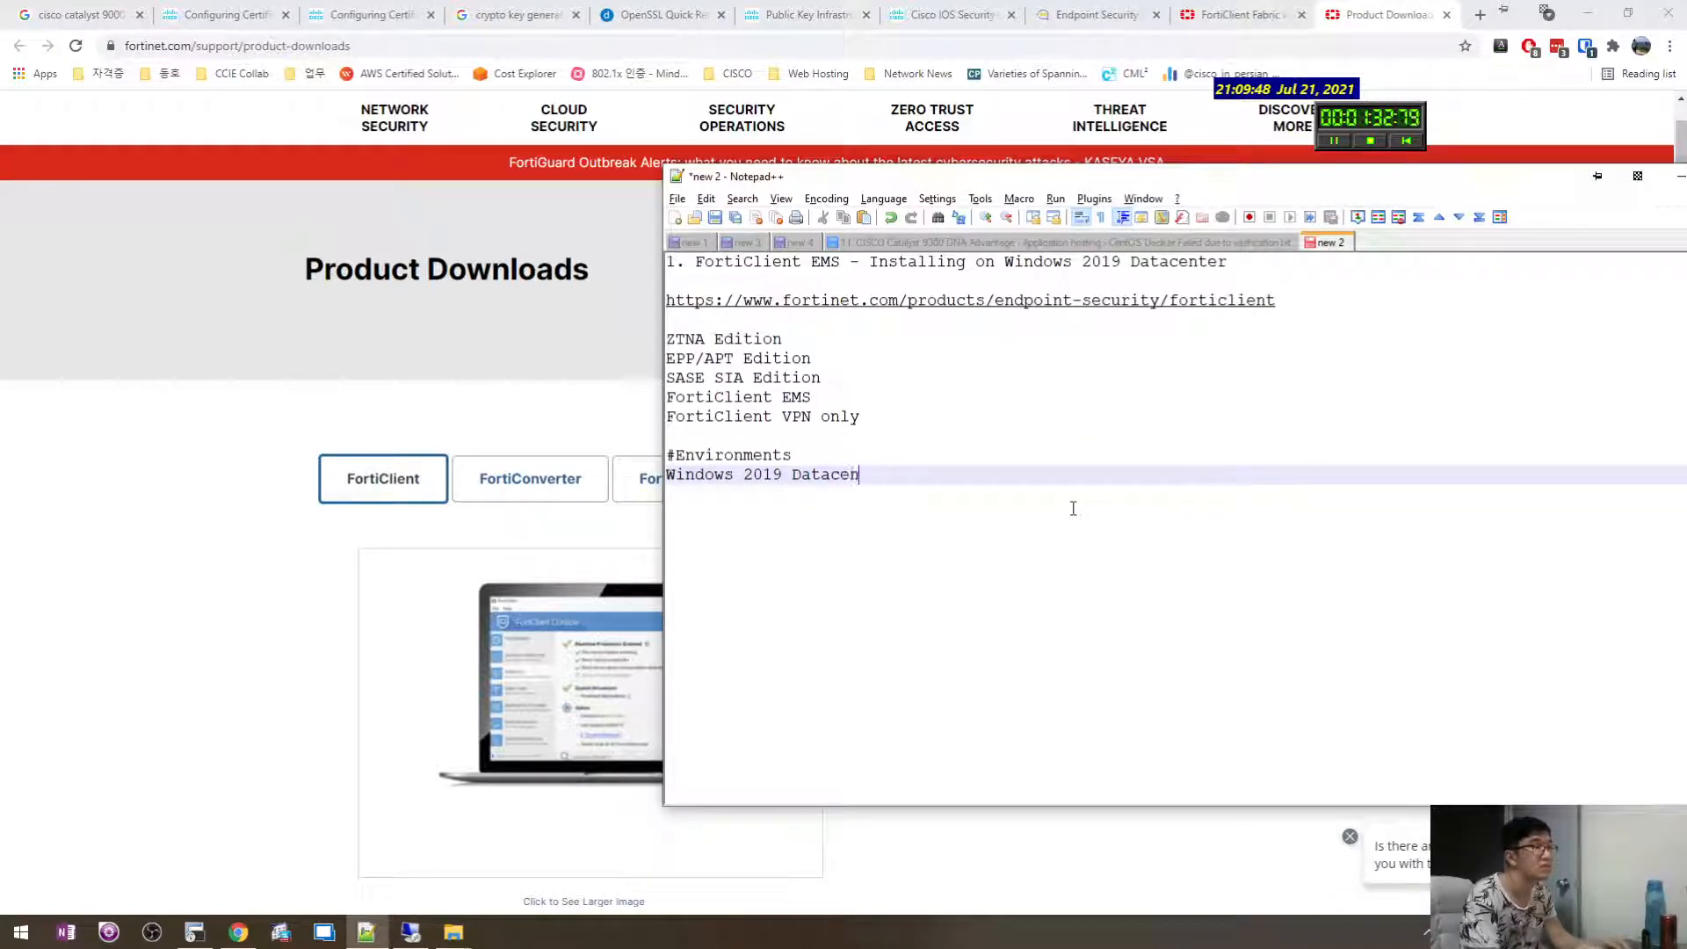
{"action": "type", "text": "ter"}
{"action": "key", "text": "Return"}
Check the server's Windows version with winver.
{"action": "left_click", "coordinate": [410, 931]}
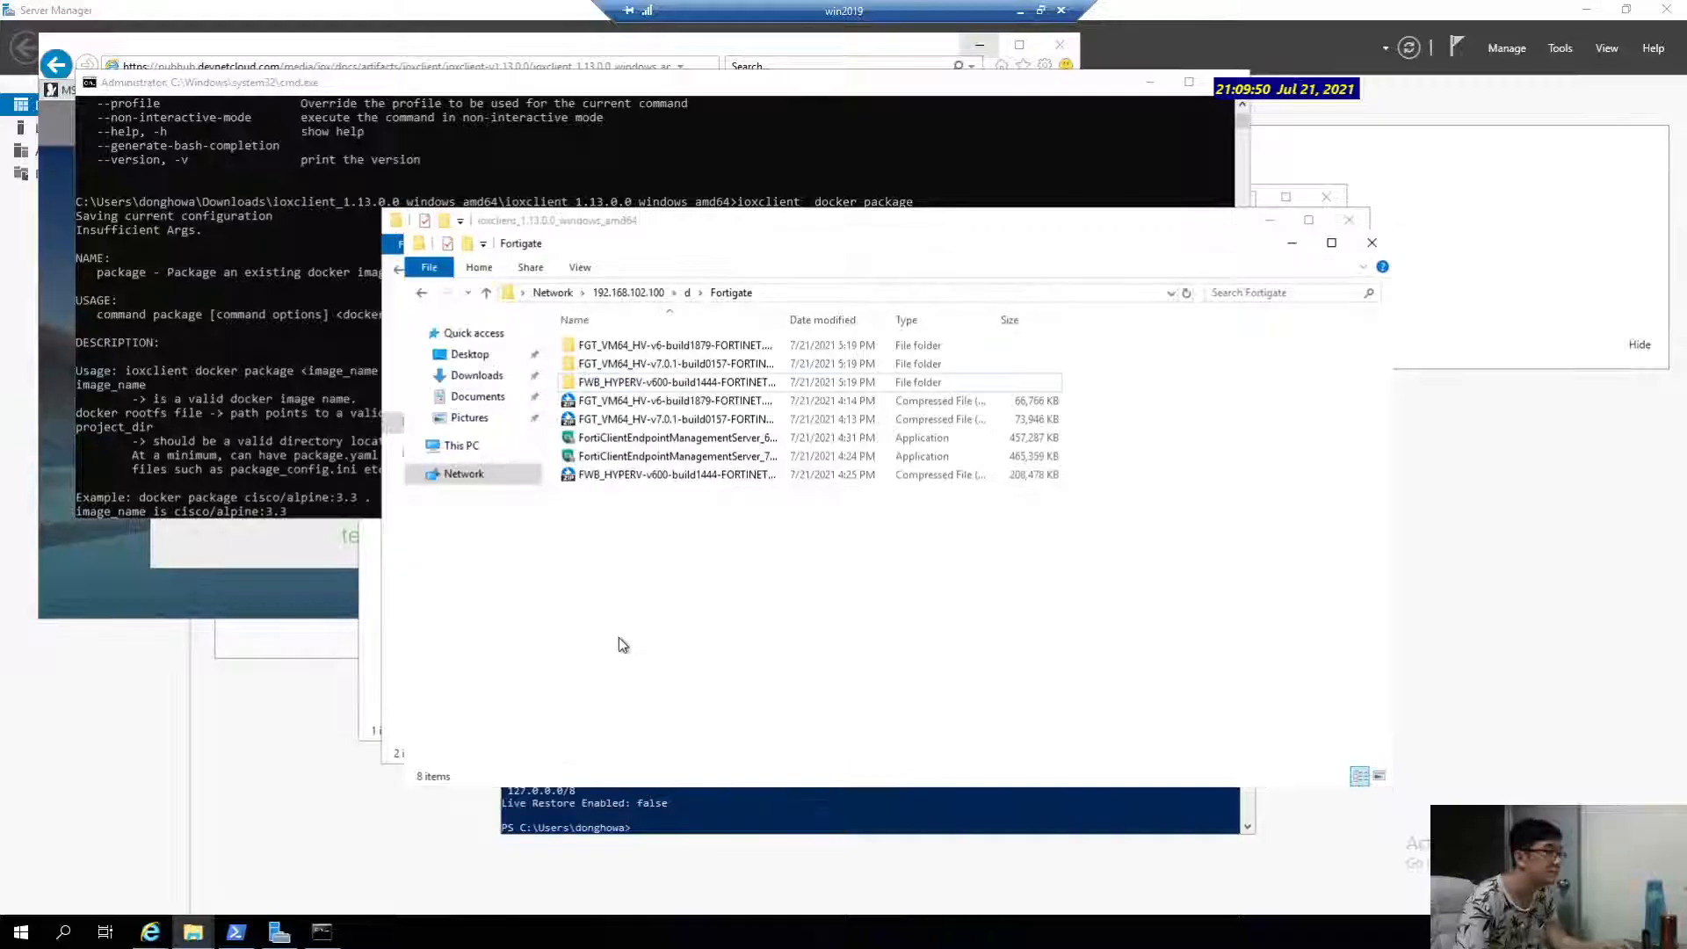
{"action": "type", "text": "winver"}
{"action": "key", "text": "Return"}
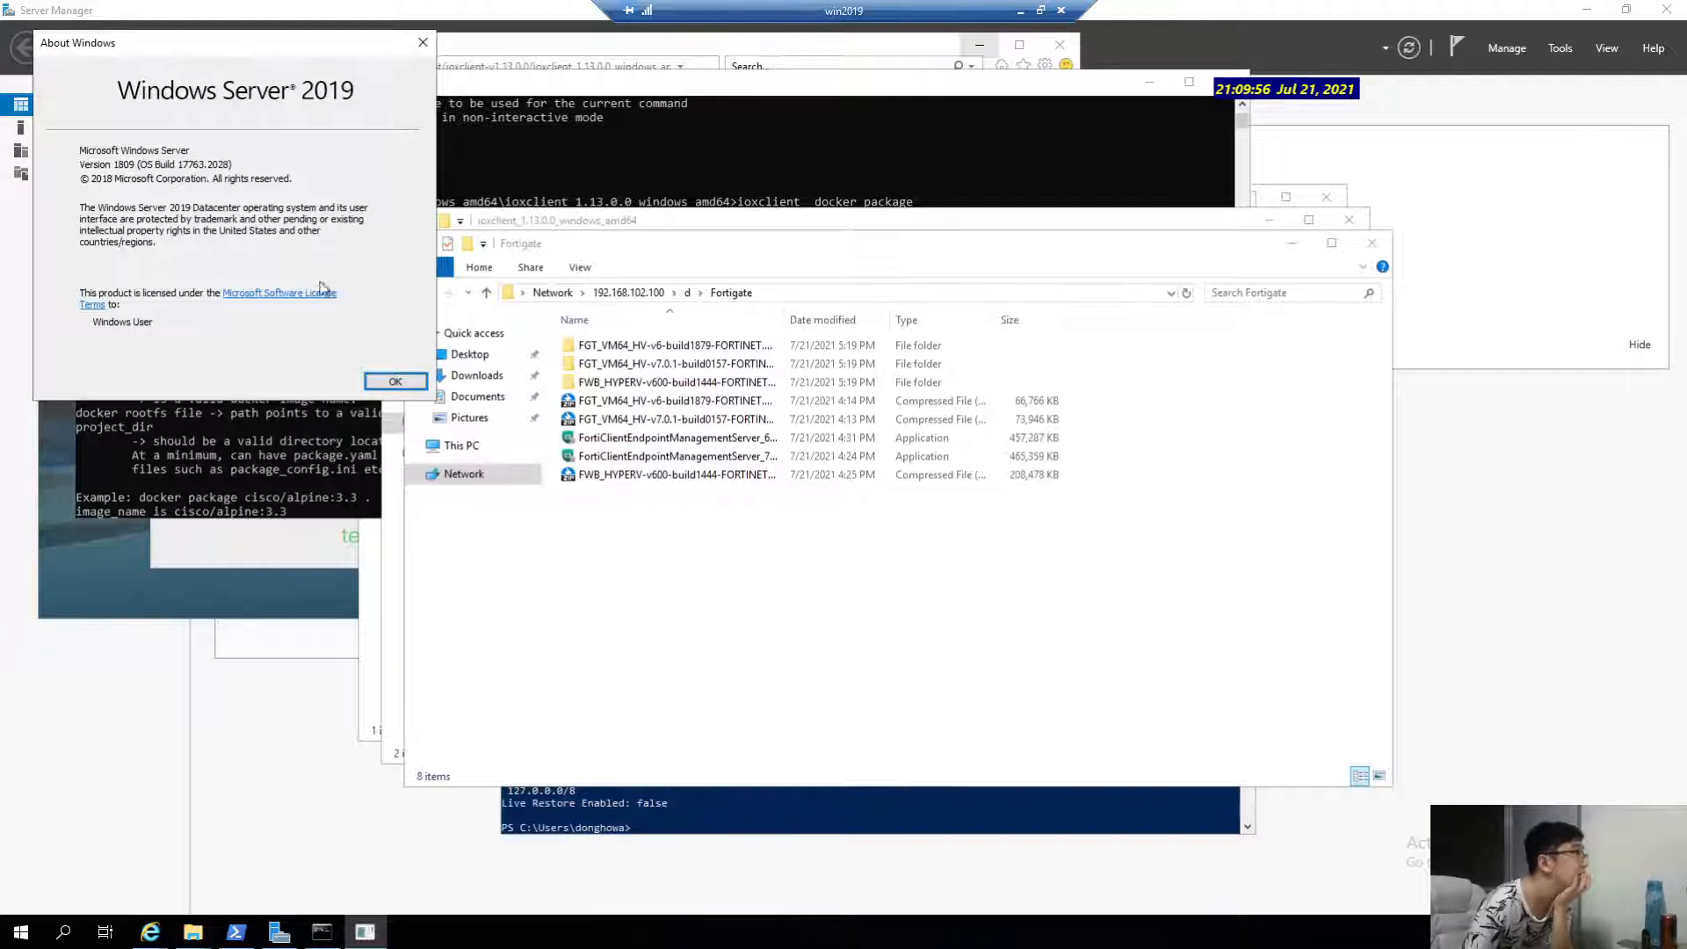
{"action": "left_click", "coordinate": [394, 382]}
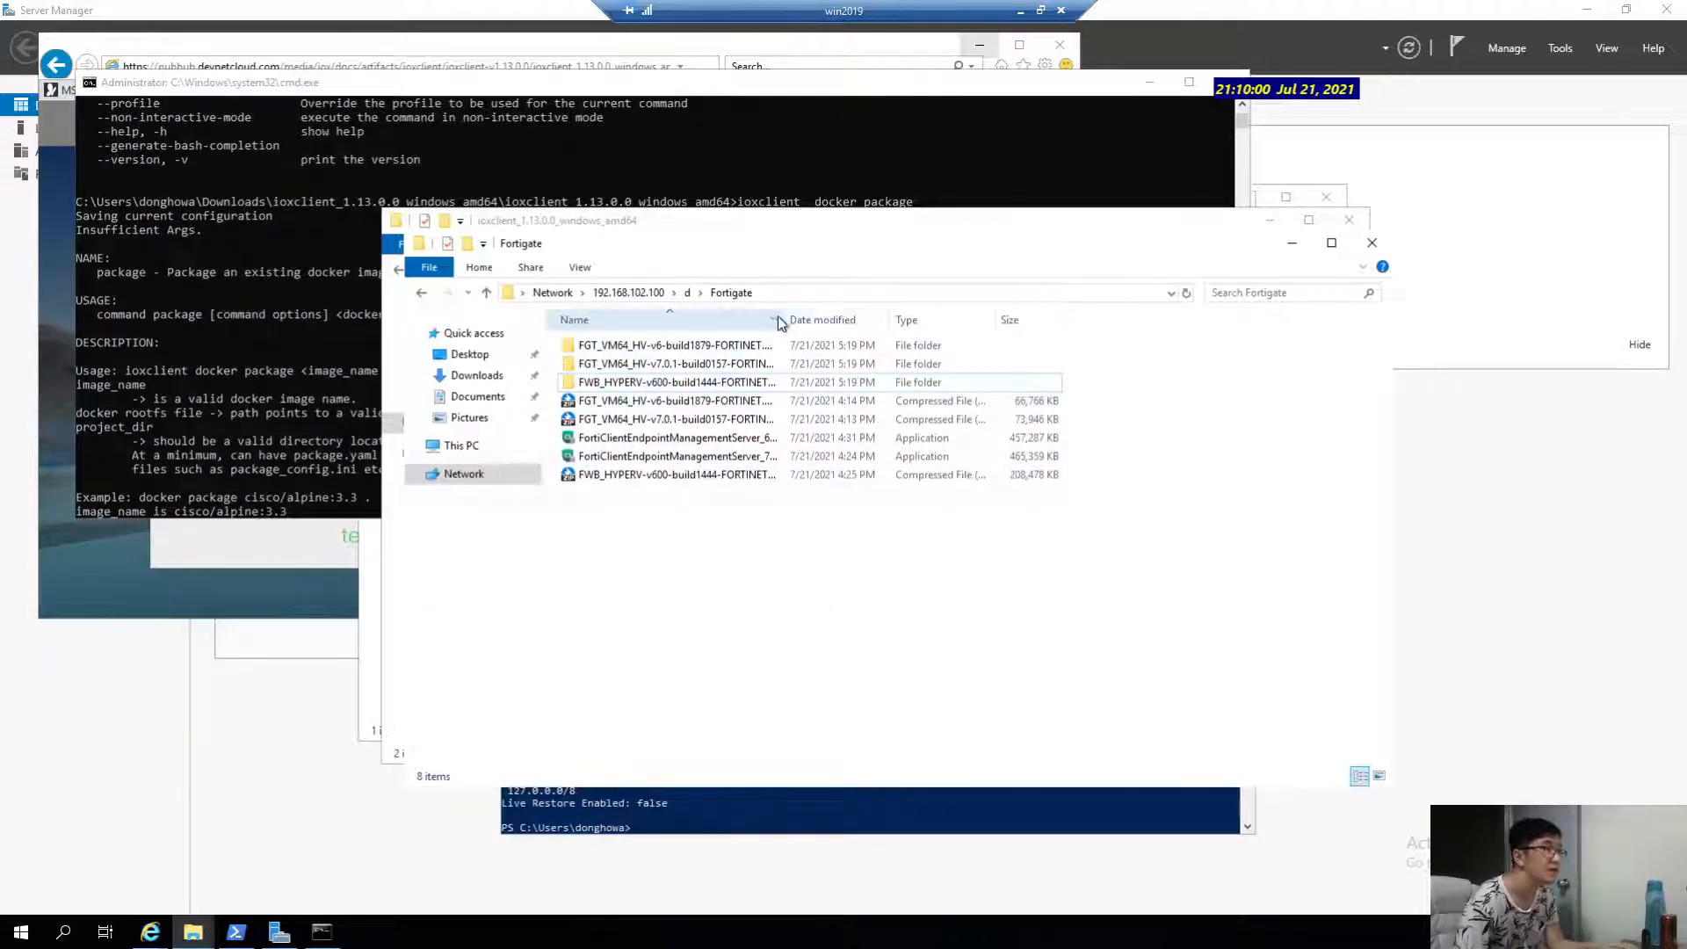
Copy the FortiClientEndpointManagementServer_7.0.0.0042_x64 installer name in File Explorer without renaming it.
{"action": "left_click_drag", "start_coordinate": [783, 317], "coordinate": [975, 318]}
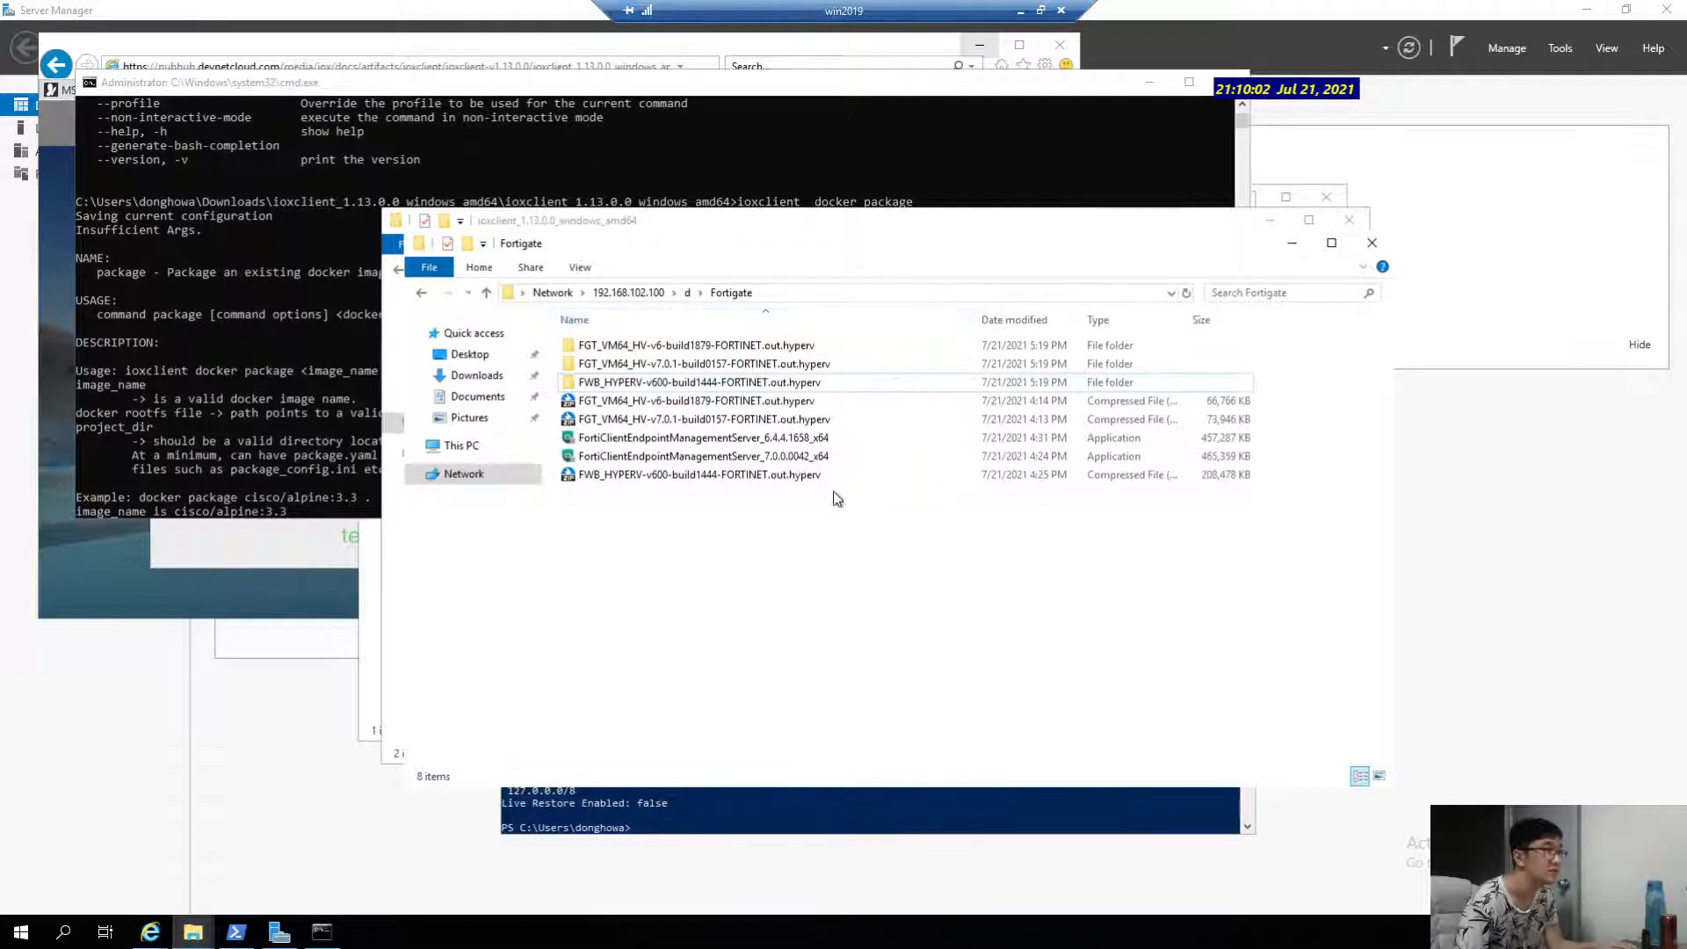
{"action": "left_click", "coordinate": [735, 456]}
{"action": "left_click", "coordinate": [742, 423]}
{"action": "left_click", "coordinate": [743, 436]}
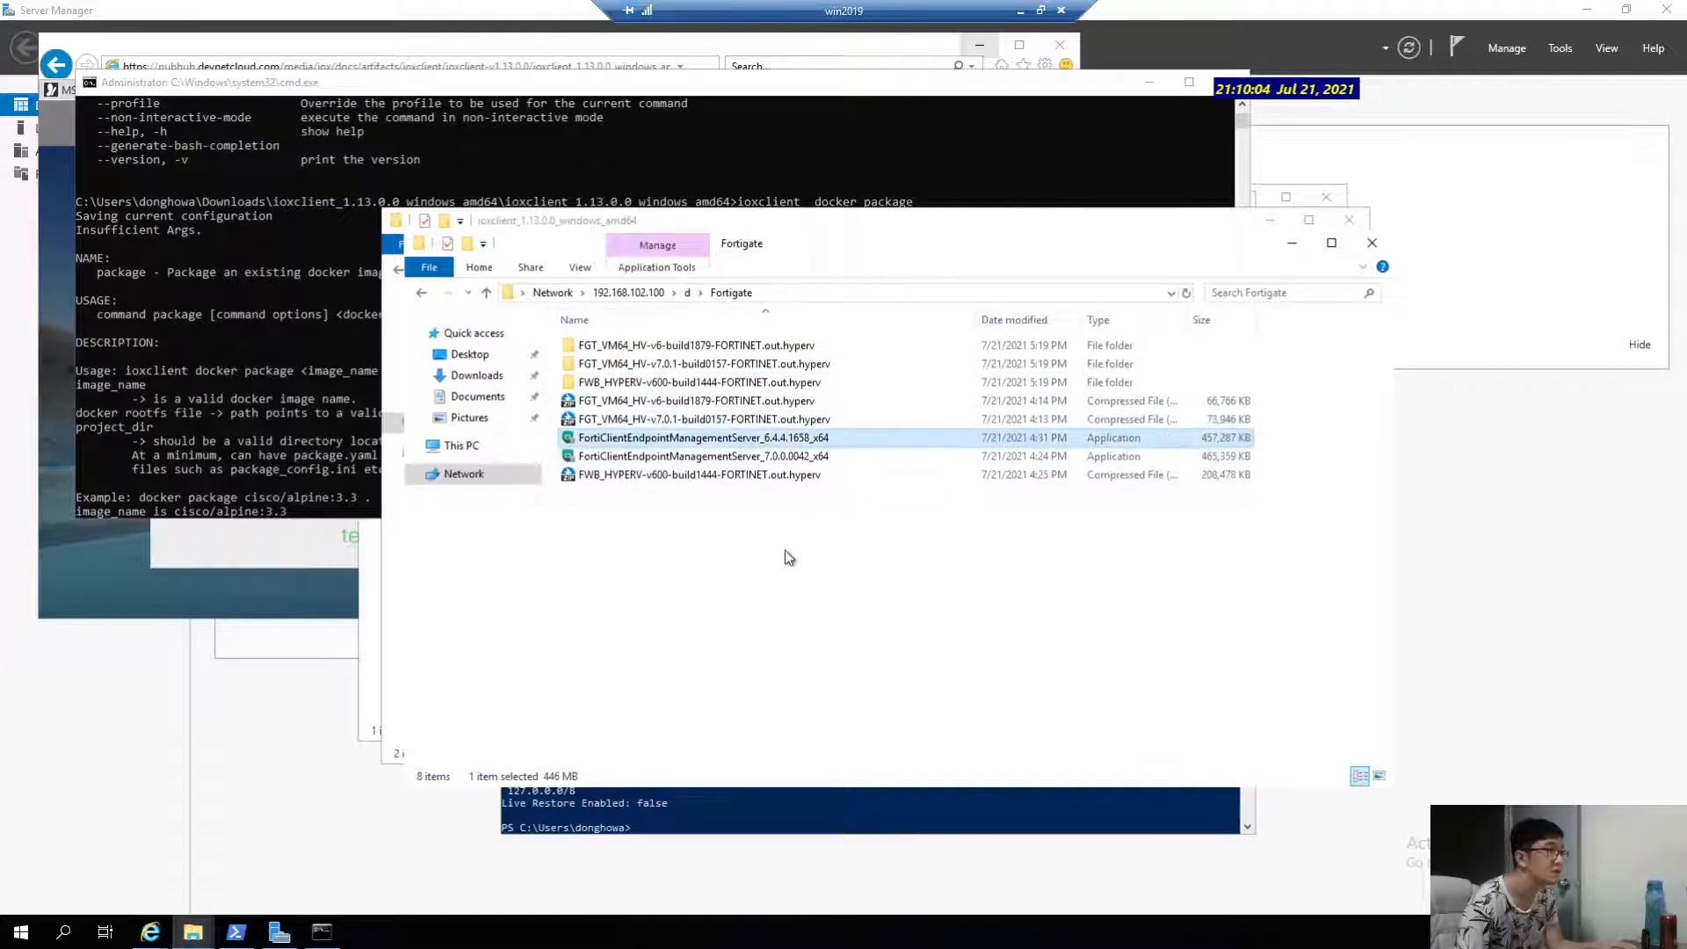
{"action": "left_click", "coordinate": [782, 474]}
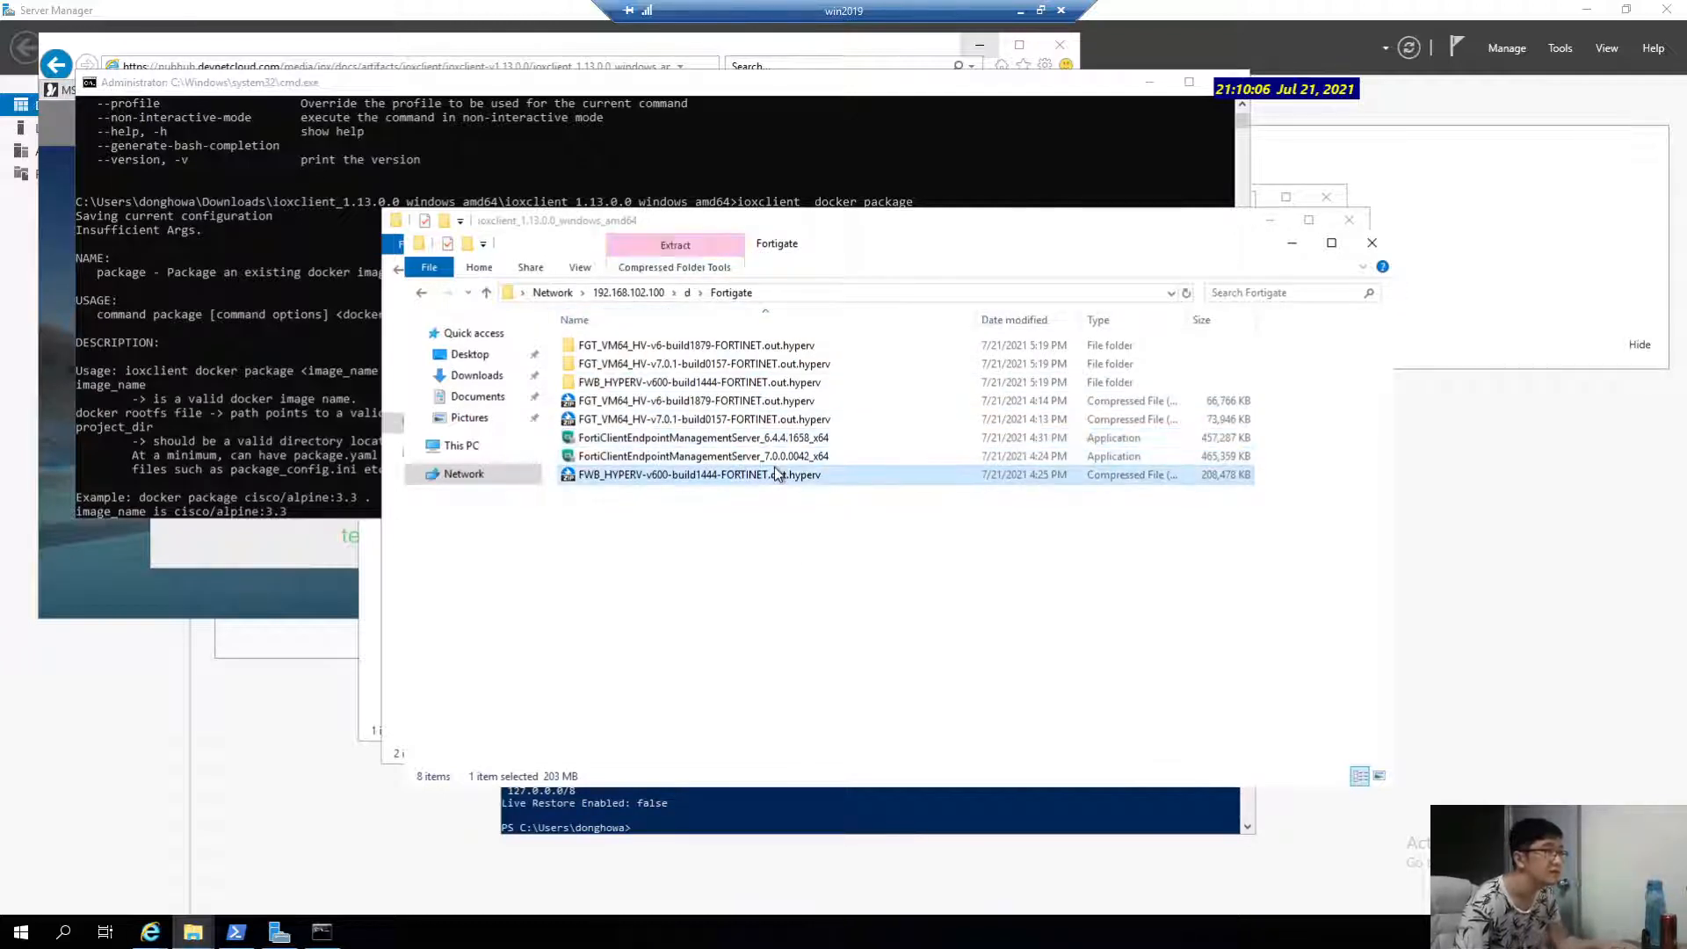
{"action": "left_click", "coordinate": [841, 463]}
{"action": "key", "text": "F2"}
{"action": "key", "text": "ctrl+c"}
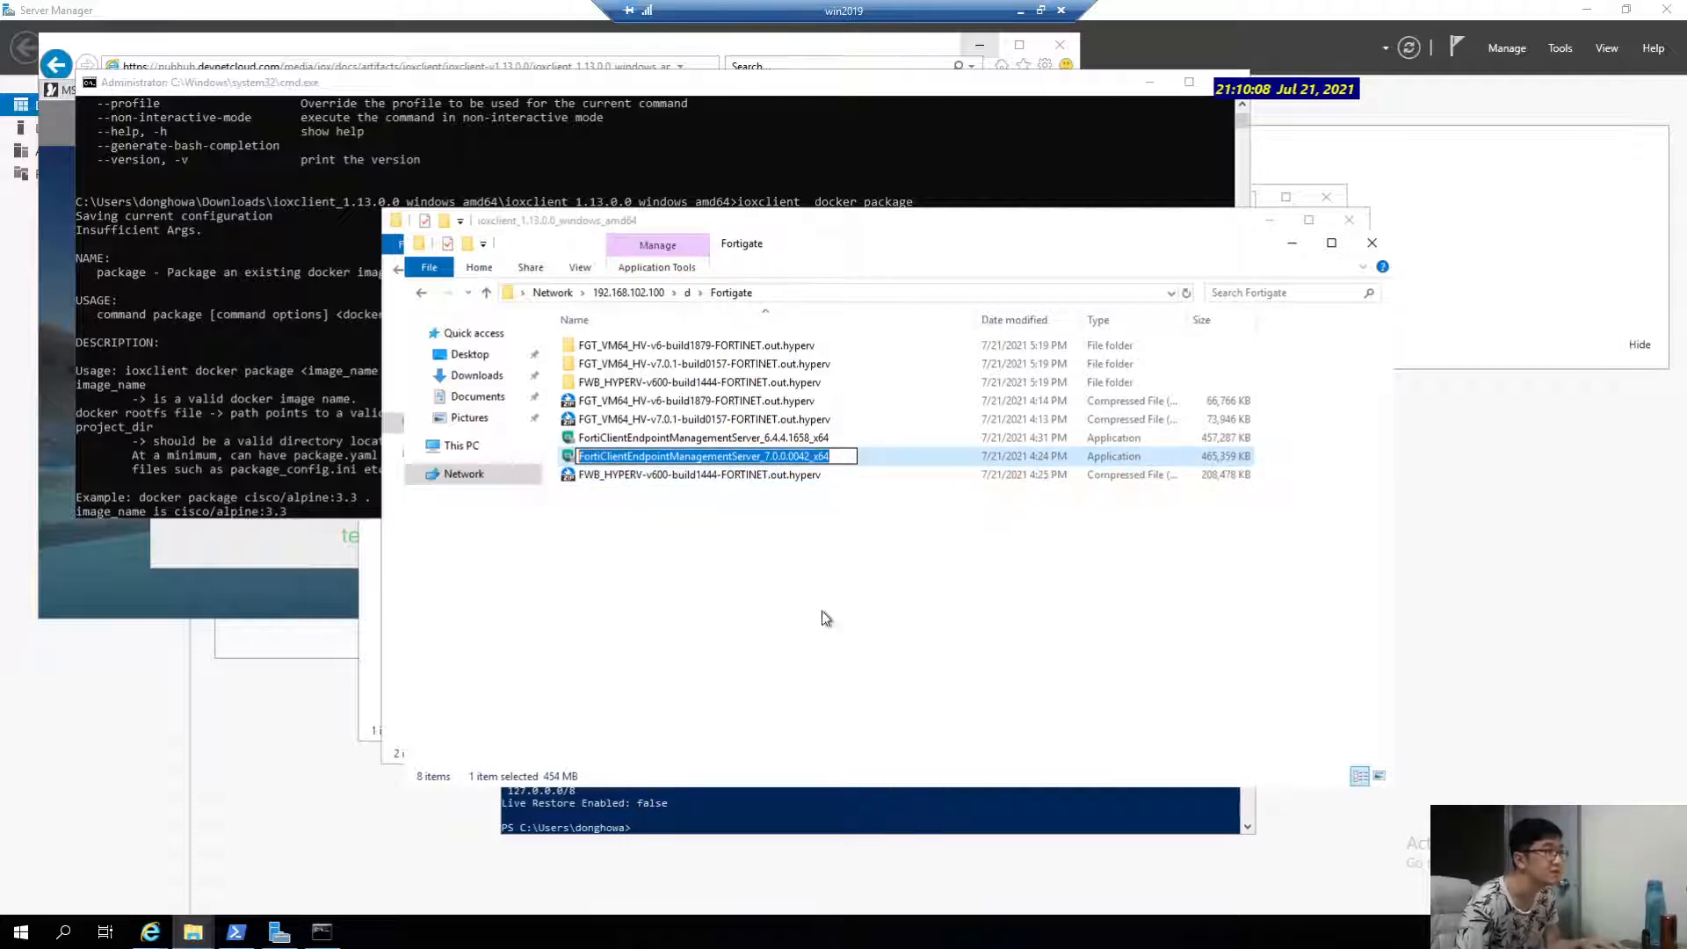
{"action": "left_click", "coordinate": [826, 619]}
{"action": "key", "text": "alt+Tab"}
{"action": "key", "text": "alt+Tab"}
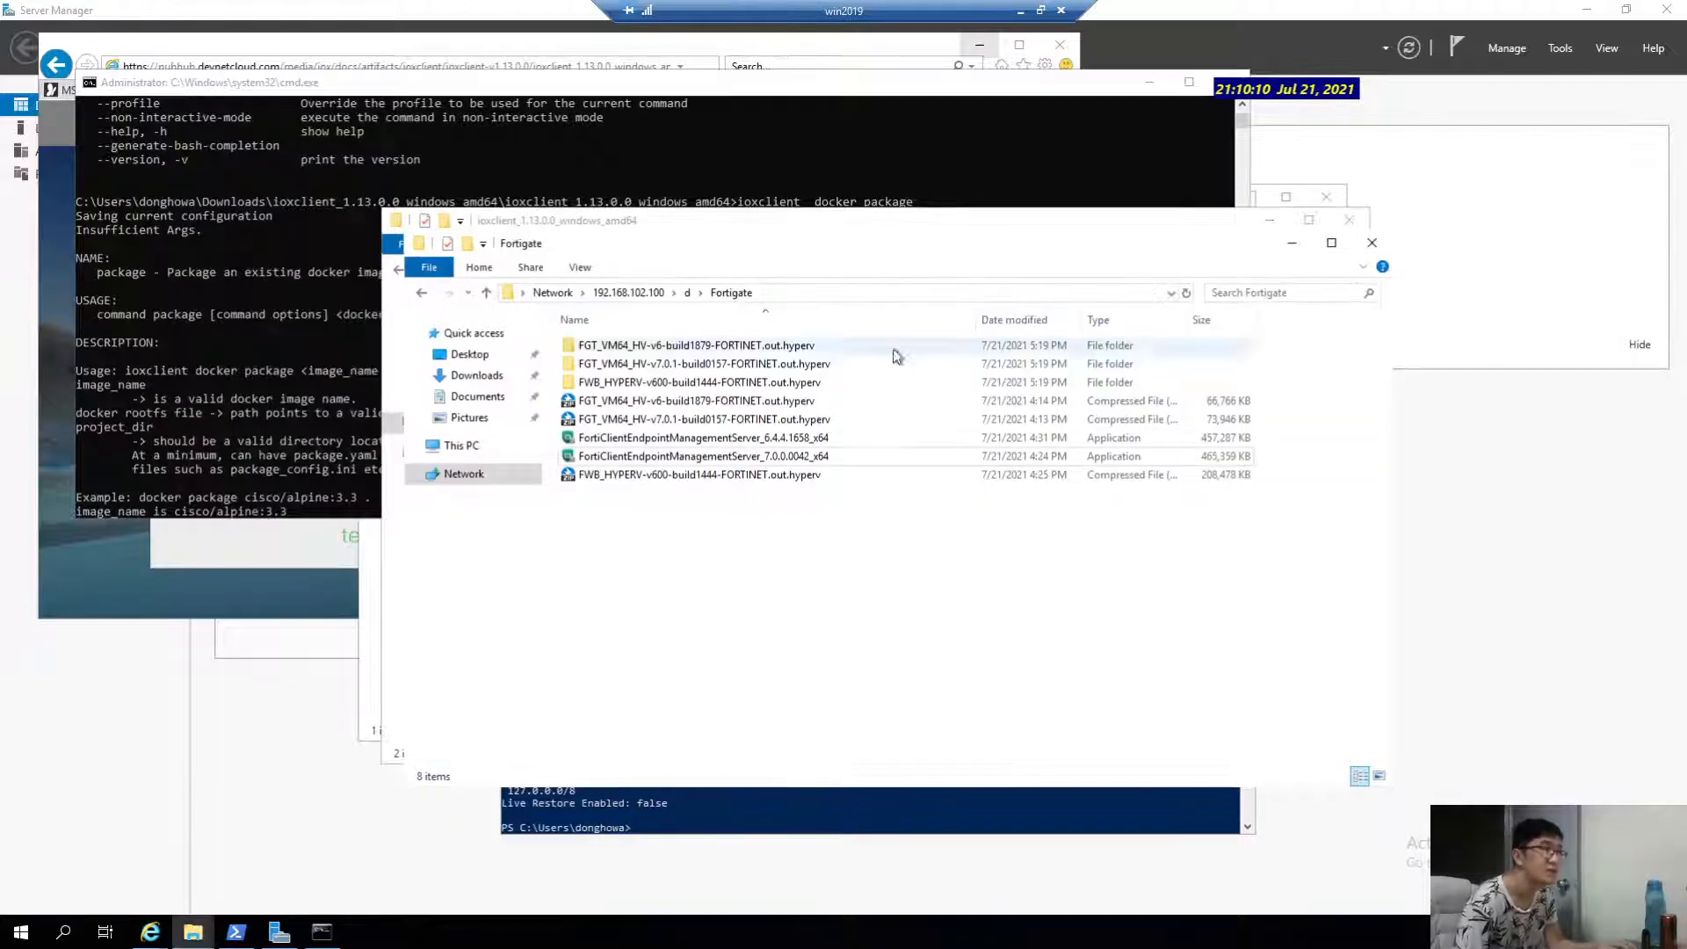
{"action": "left_click", "coordinate": [830, 458]}
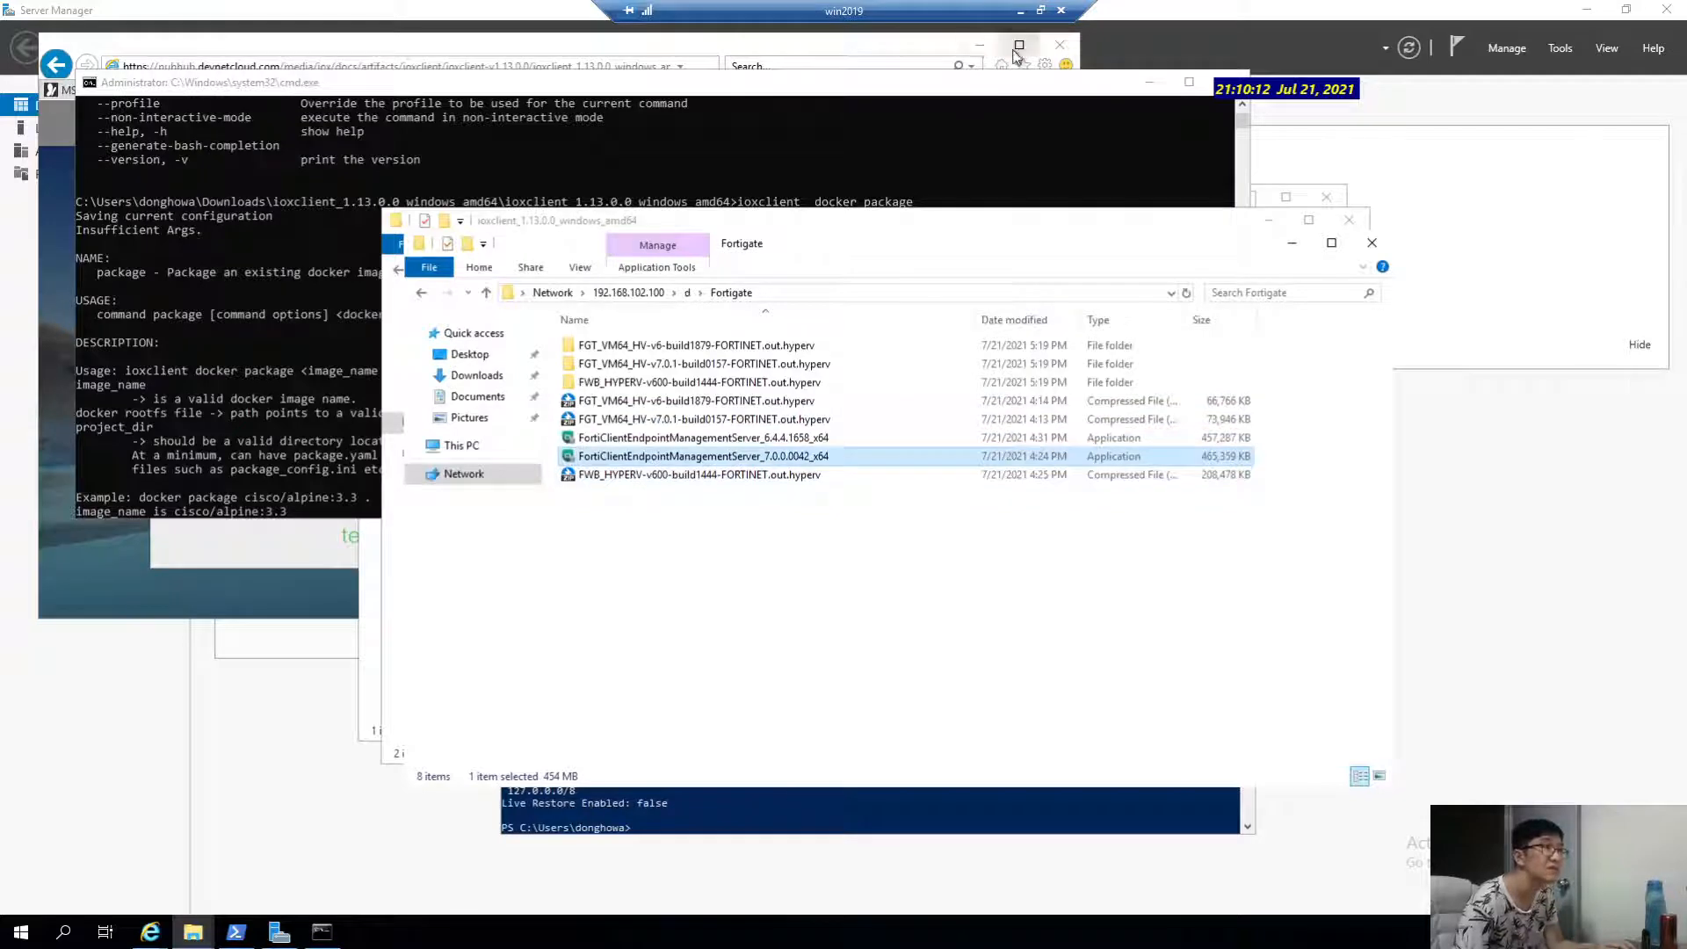
Paste the installer name into the notes on its own line.
{"action": "left_click", "coordinate": [1020, 11]}
{"action": "key", "text": "ctrl+v"}
{"action": "key", "text": "Return"}
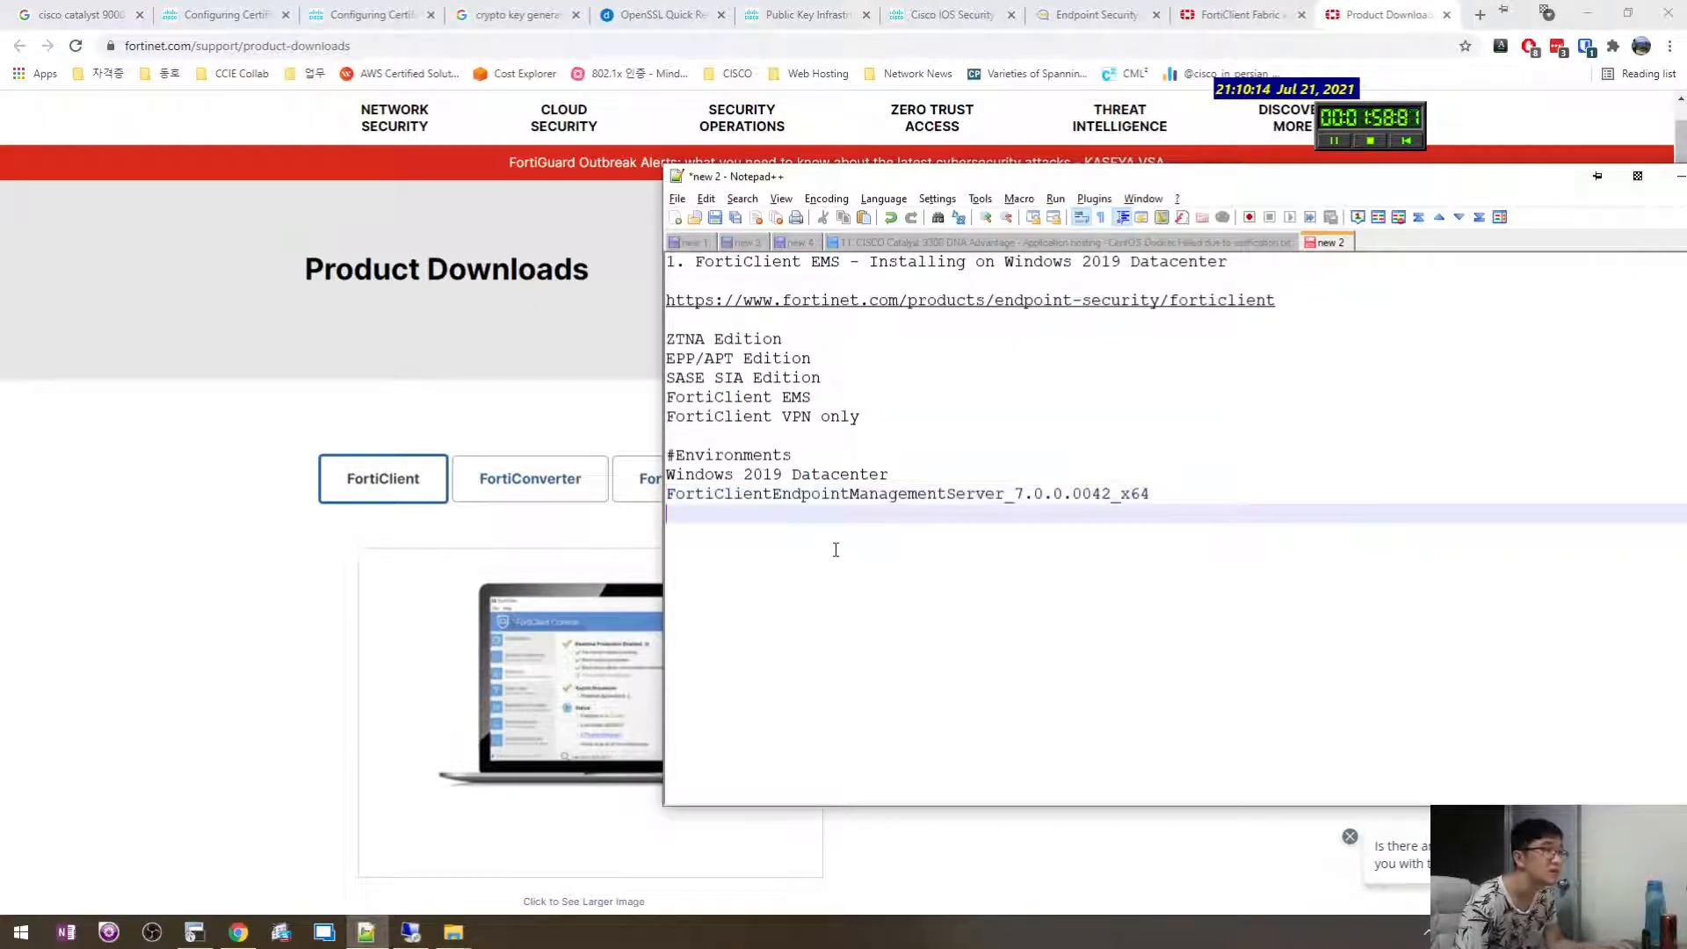
Copy the EMS 7.0.0.0042 installer file on the server and show the bare desktop.
{"action": "left_click", "coordinate": [123, 728]}
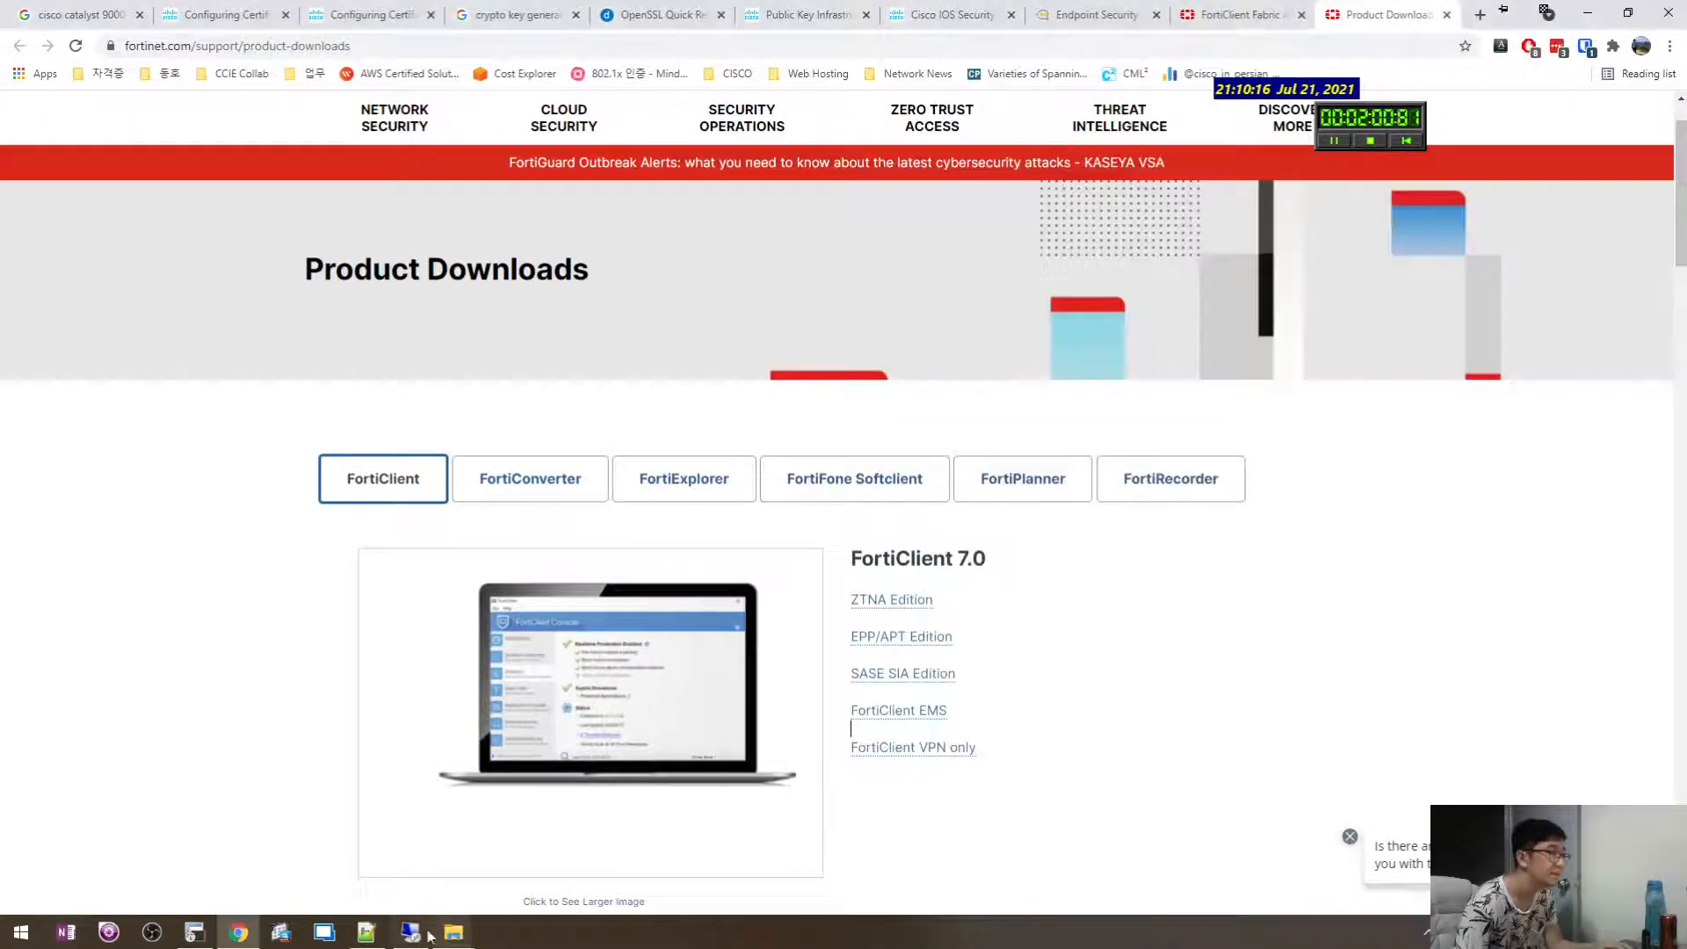
{"action": "left_click", "coordinate": [414, 931]}
{"action": "left_click", "coordinate": [796, 516]}
{"action": "left_click", "coordinate": [766, 453]}
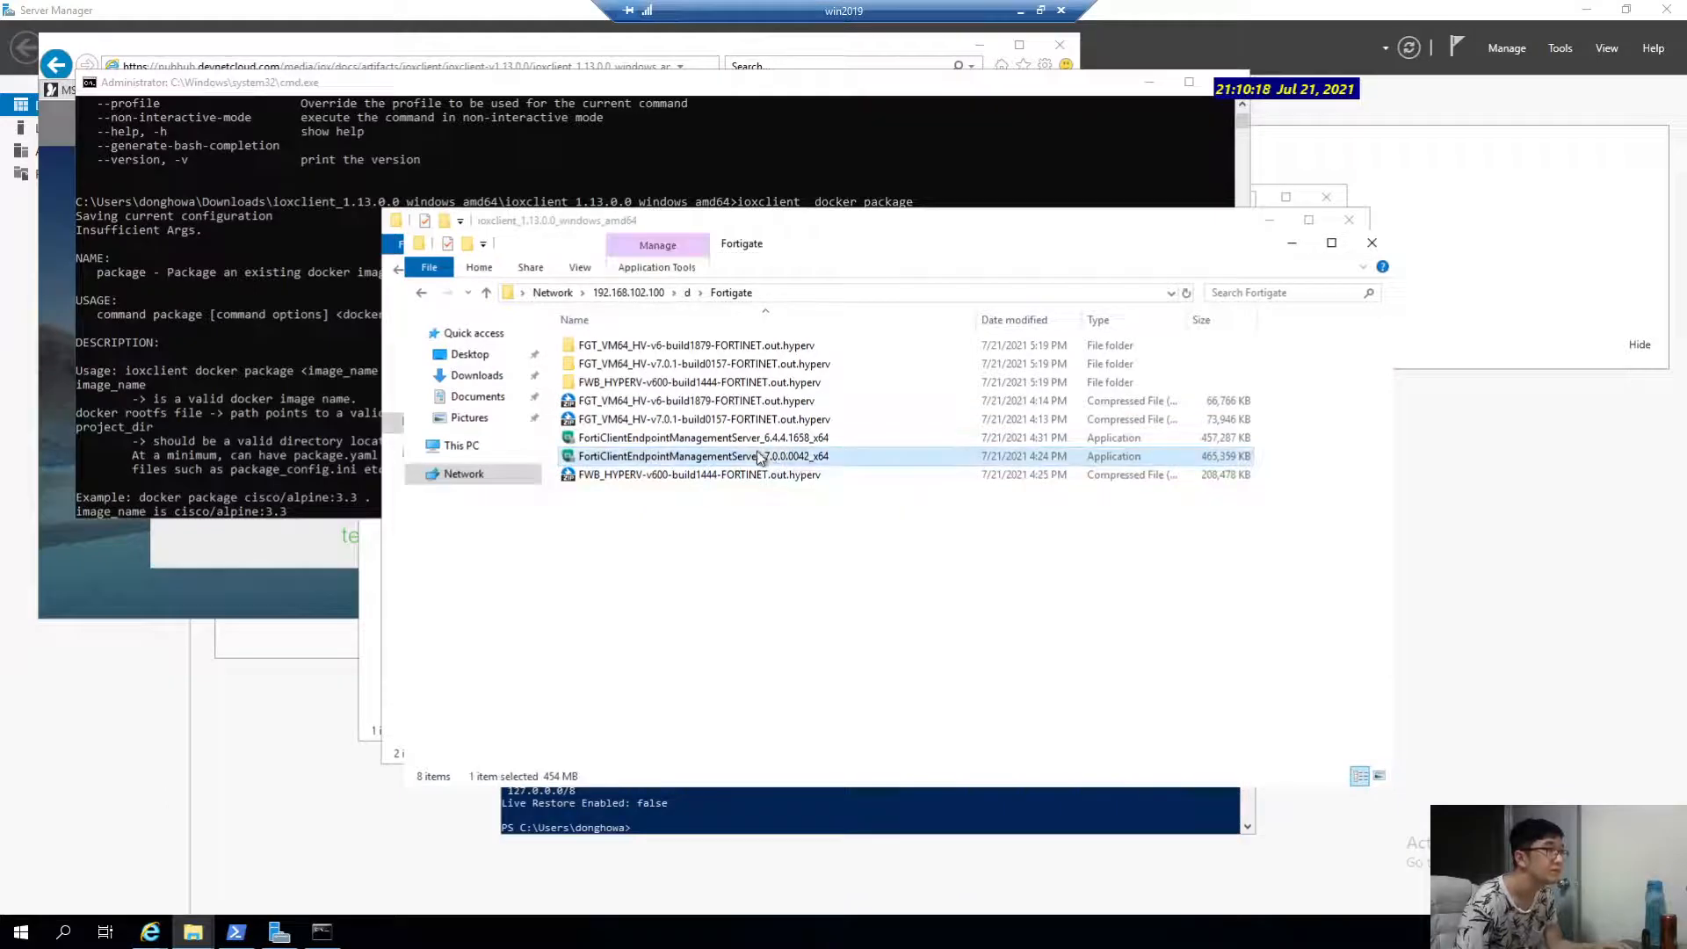
{"action": "left_click", "coordinate": [798, 580]}
{"action": "key", "text": "super+d"}
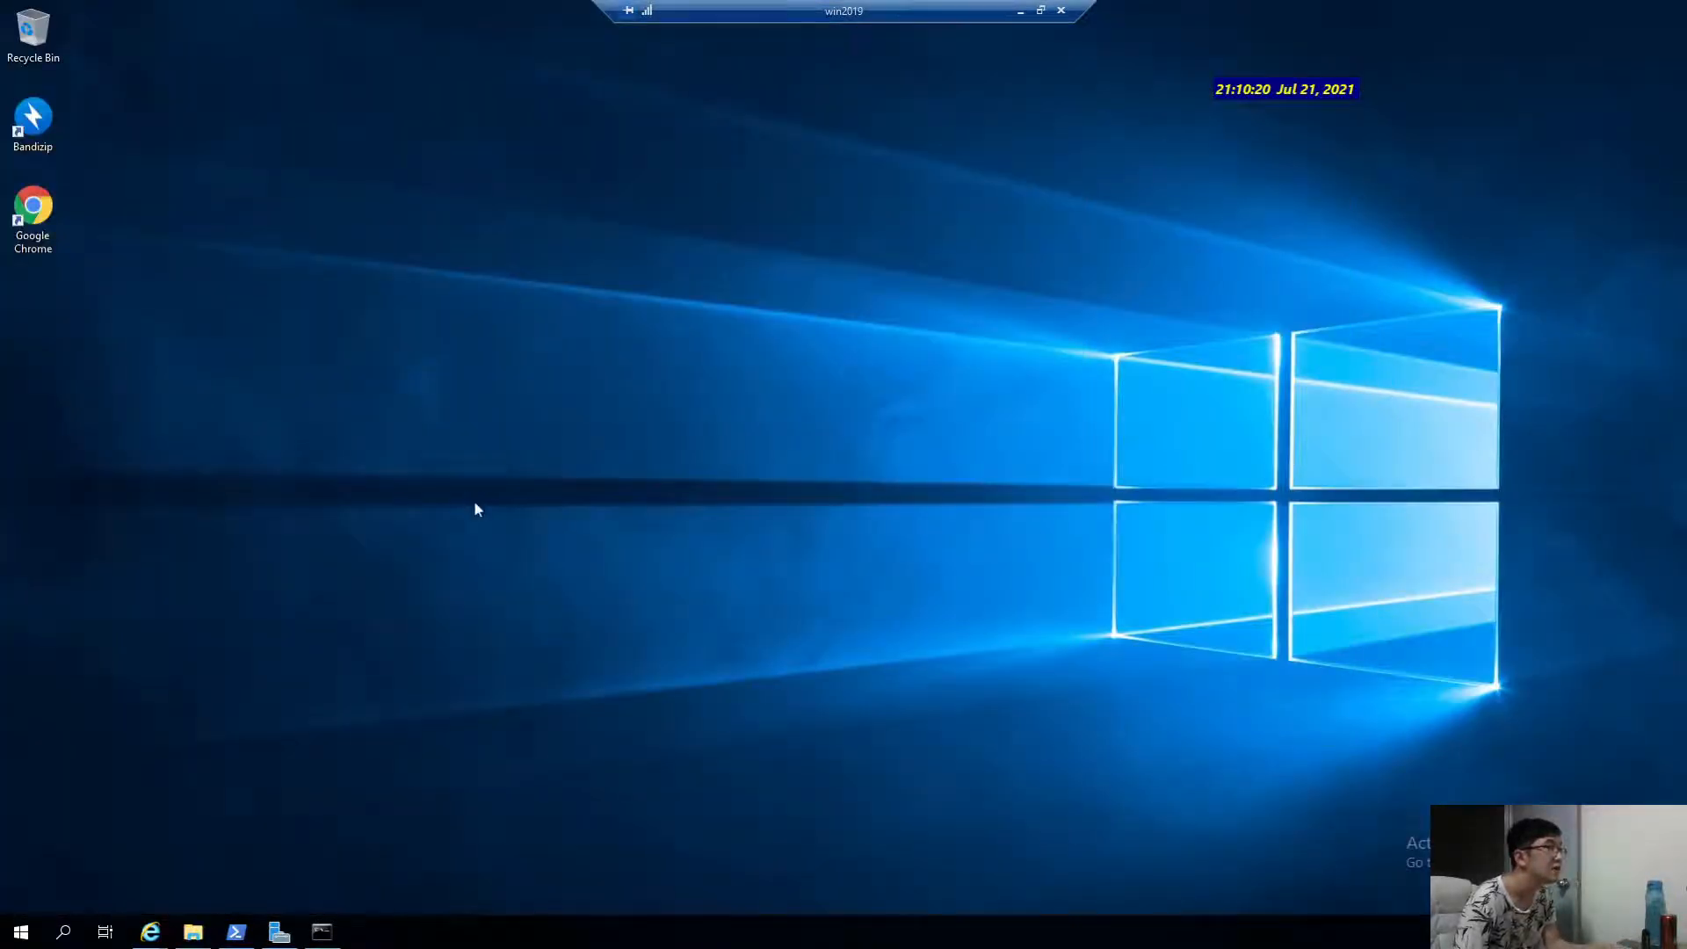
Paste the EMS installer onto the desktop, run it, agree to the license terms and start installing.
{"action": "key", "text": "ctrl+v"}
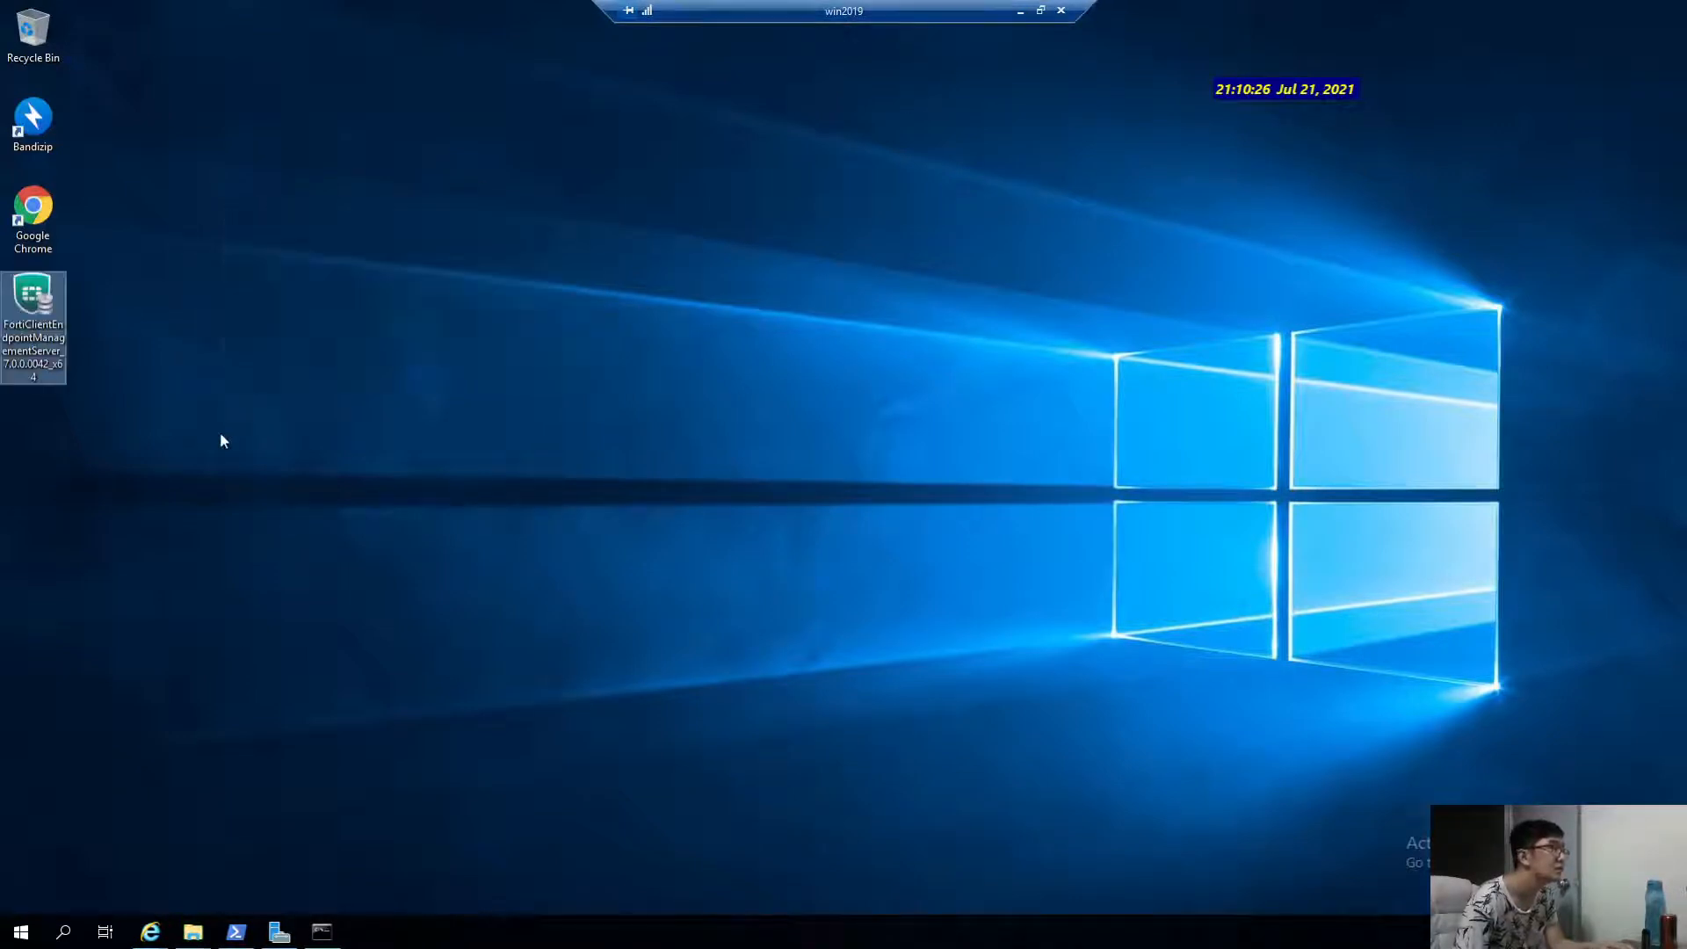
{"action": "double_click", "coordinate": [48, 304]}
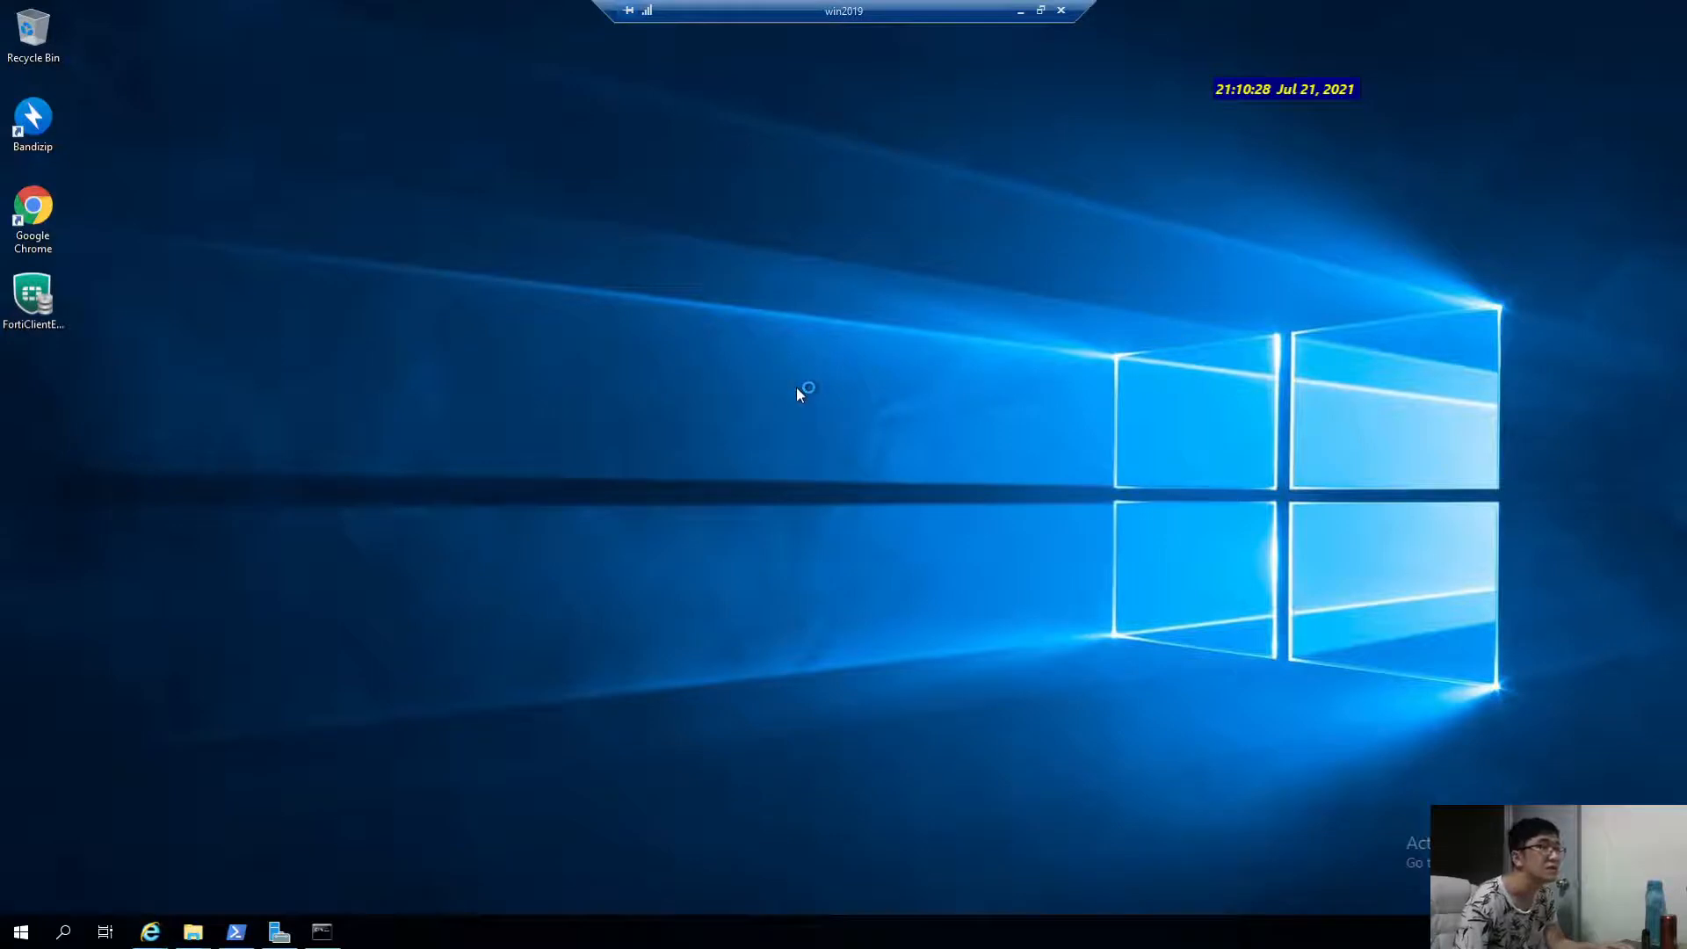
{"action": "left_click", "coordinate": [848, 543]}
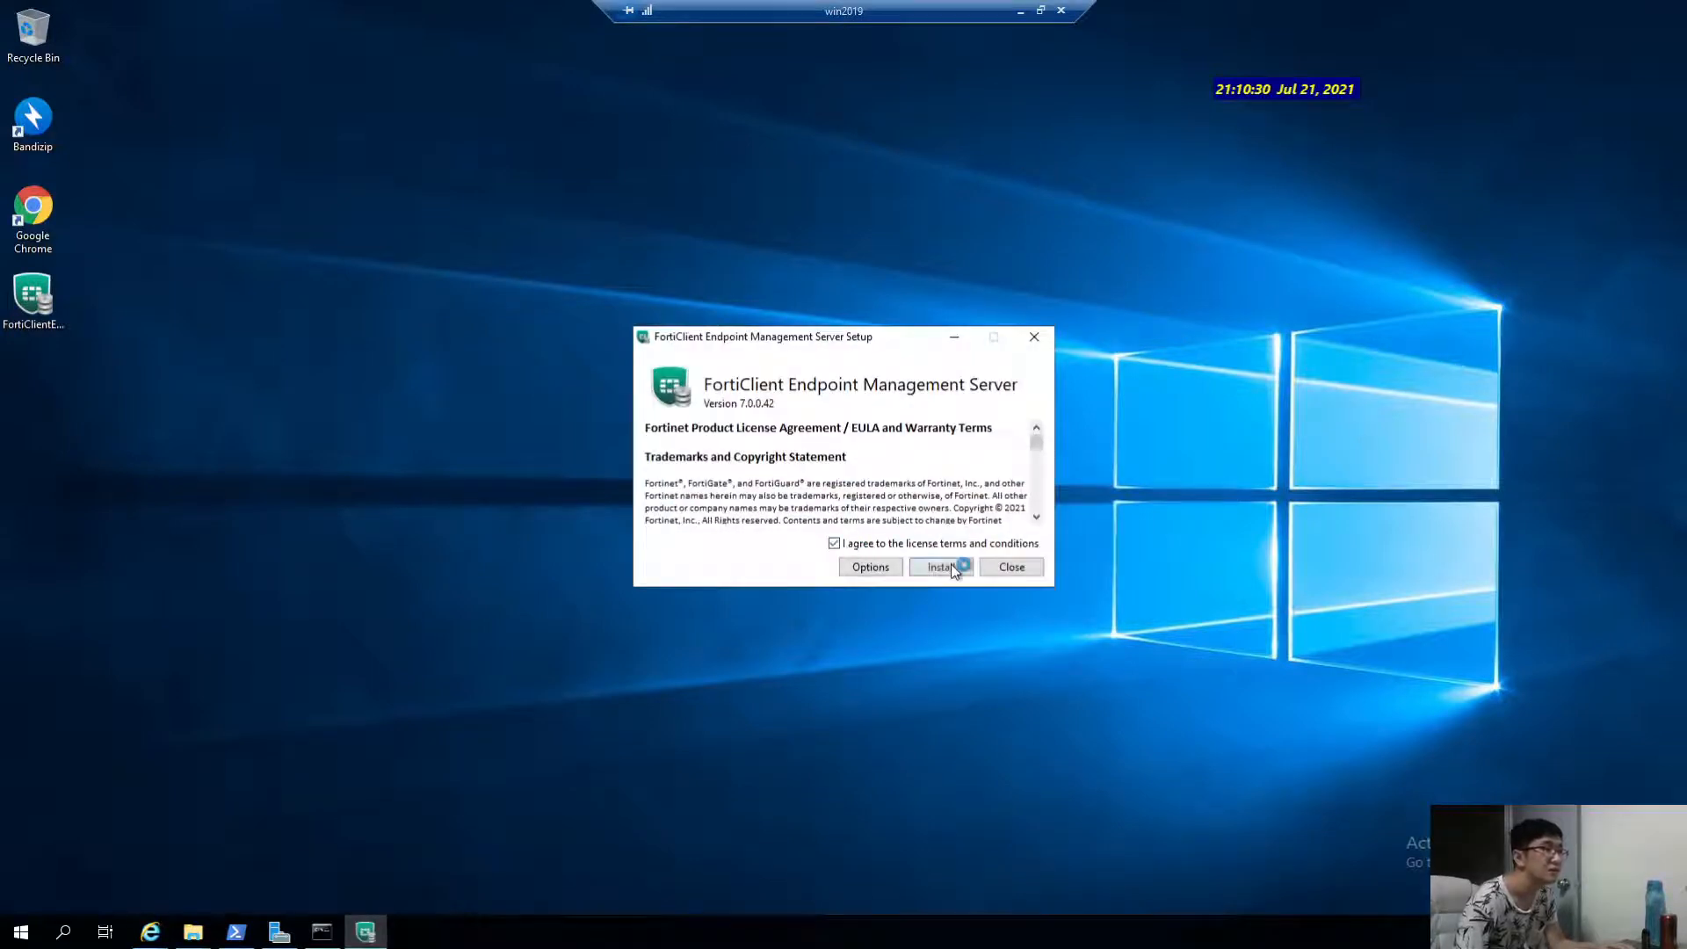
{"action": "left_click", "coordinate": [951, 568]}
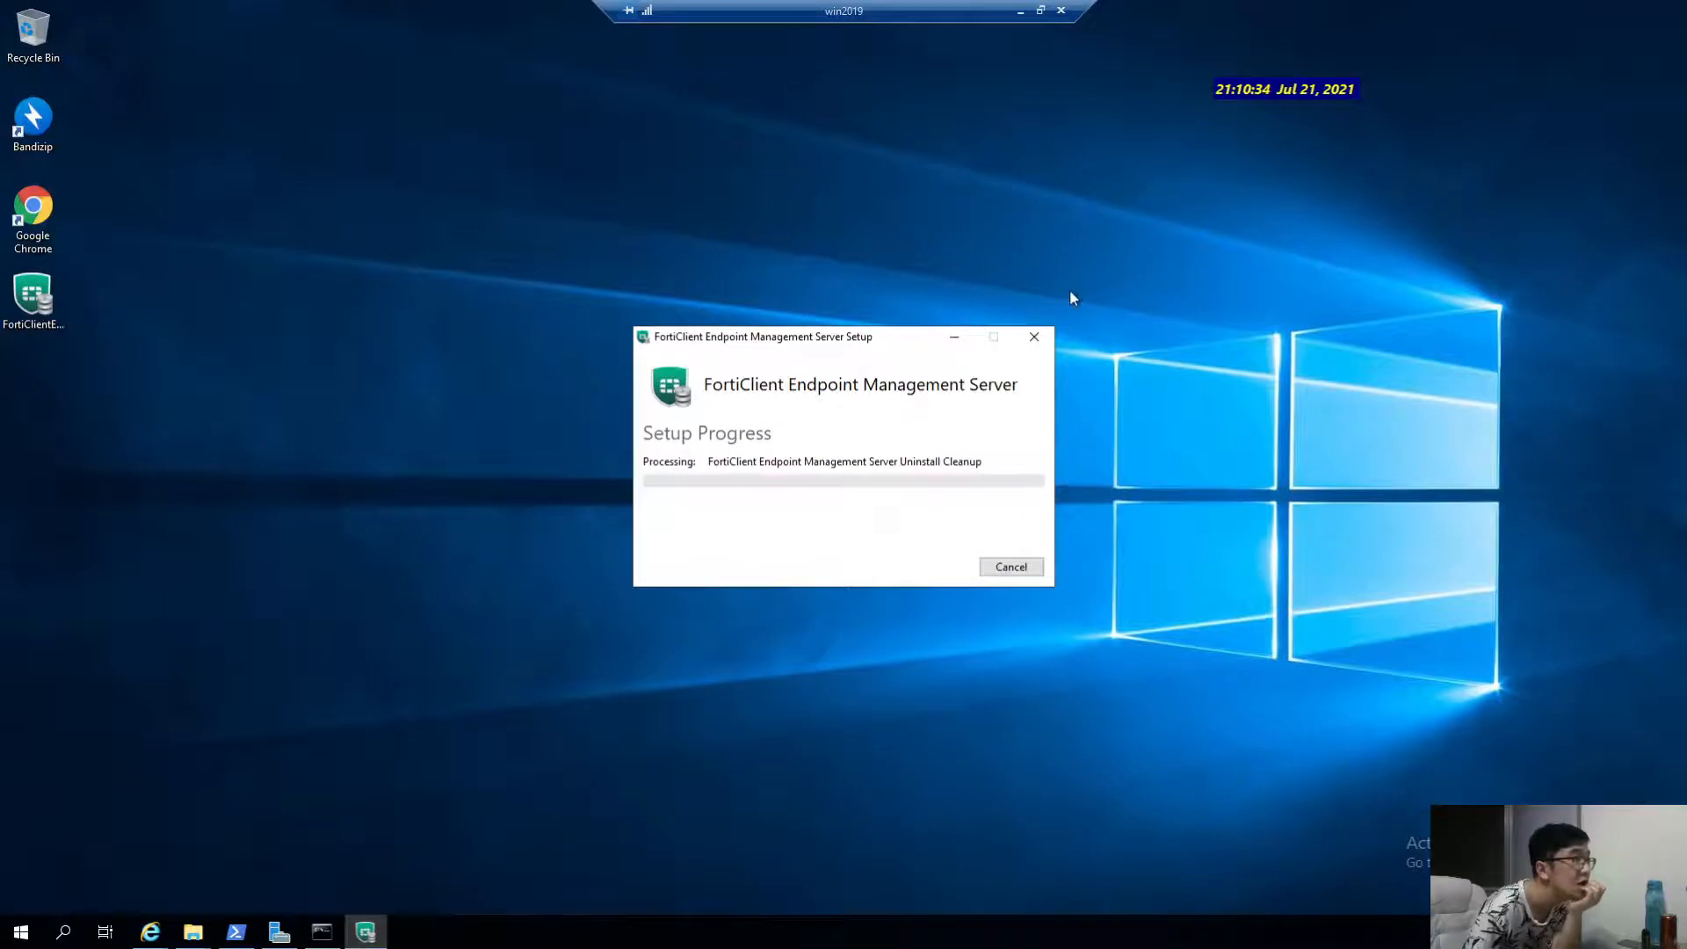
{"action": "left_click_drag", "start_coordinate": [725, 334], "coordinate": [610, 325]}
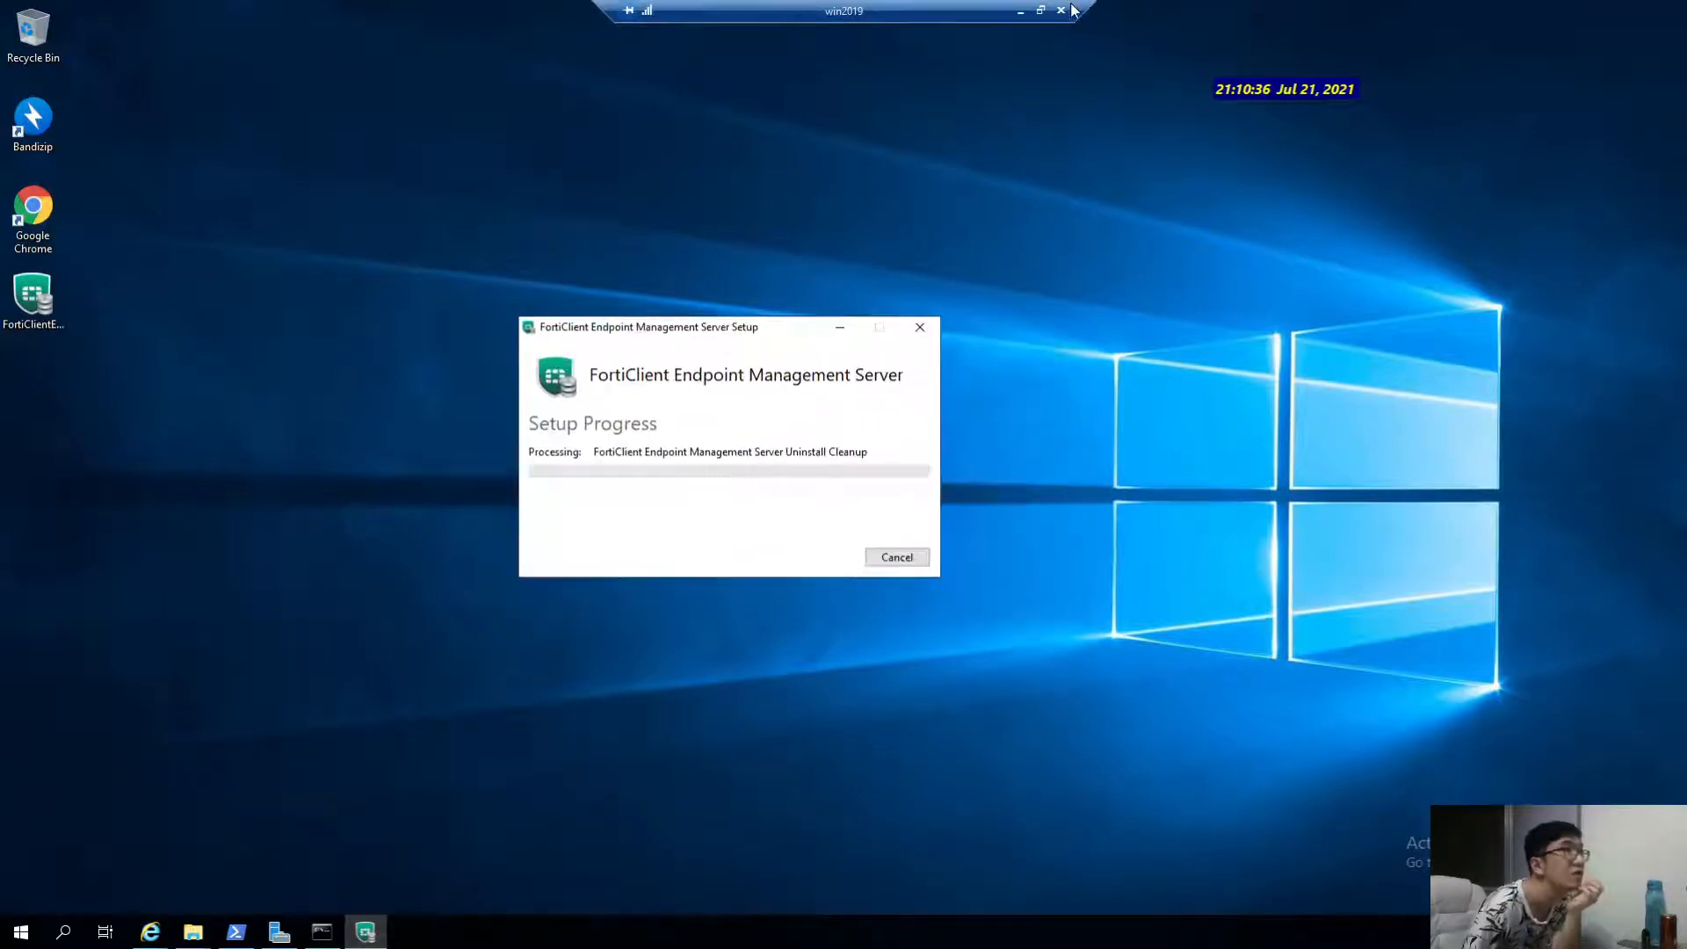
{"action": "left_click", "coordinate": [1022, 11]}
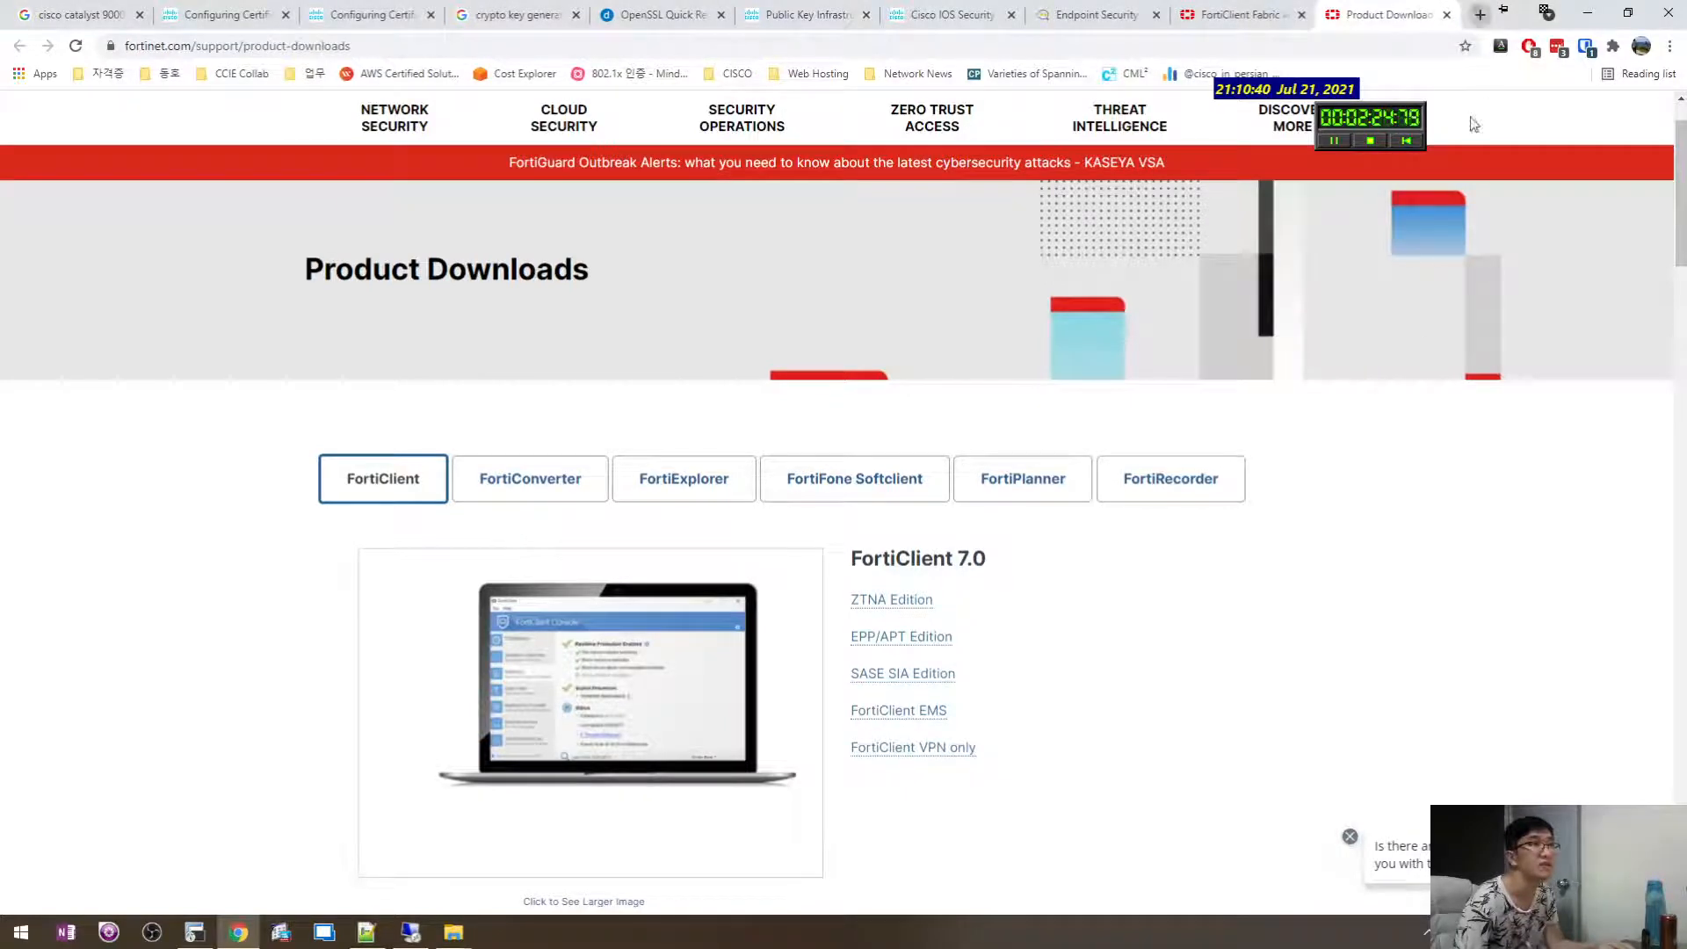
Search Google for 'forticlient ems install guide' and open the EMS Administration Guide installing page.
{"action": "key", "text": "ctrl+t"}
{"action": "type", "text": "forticlient ems install"}
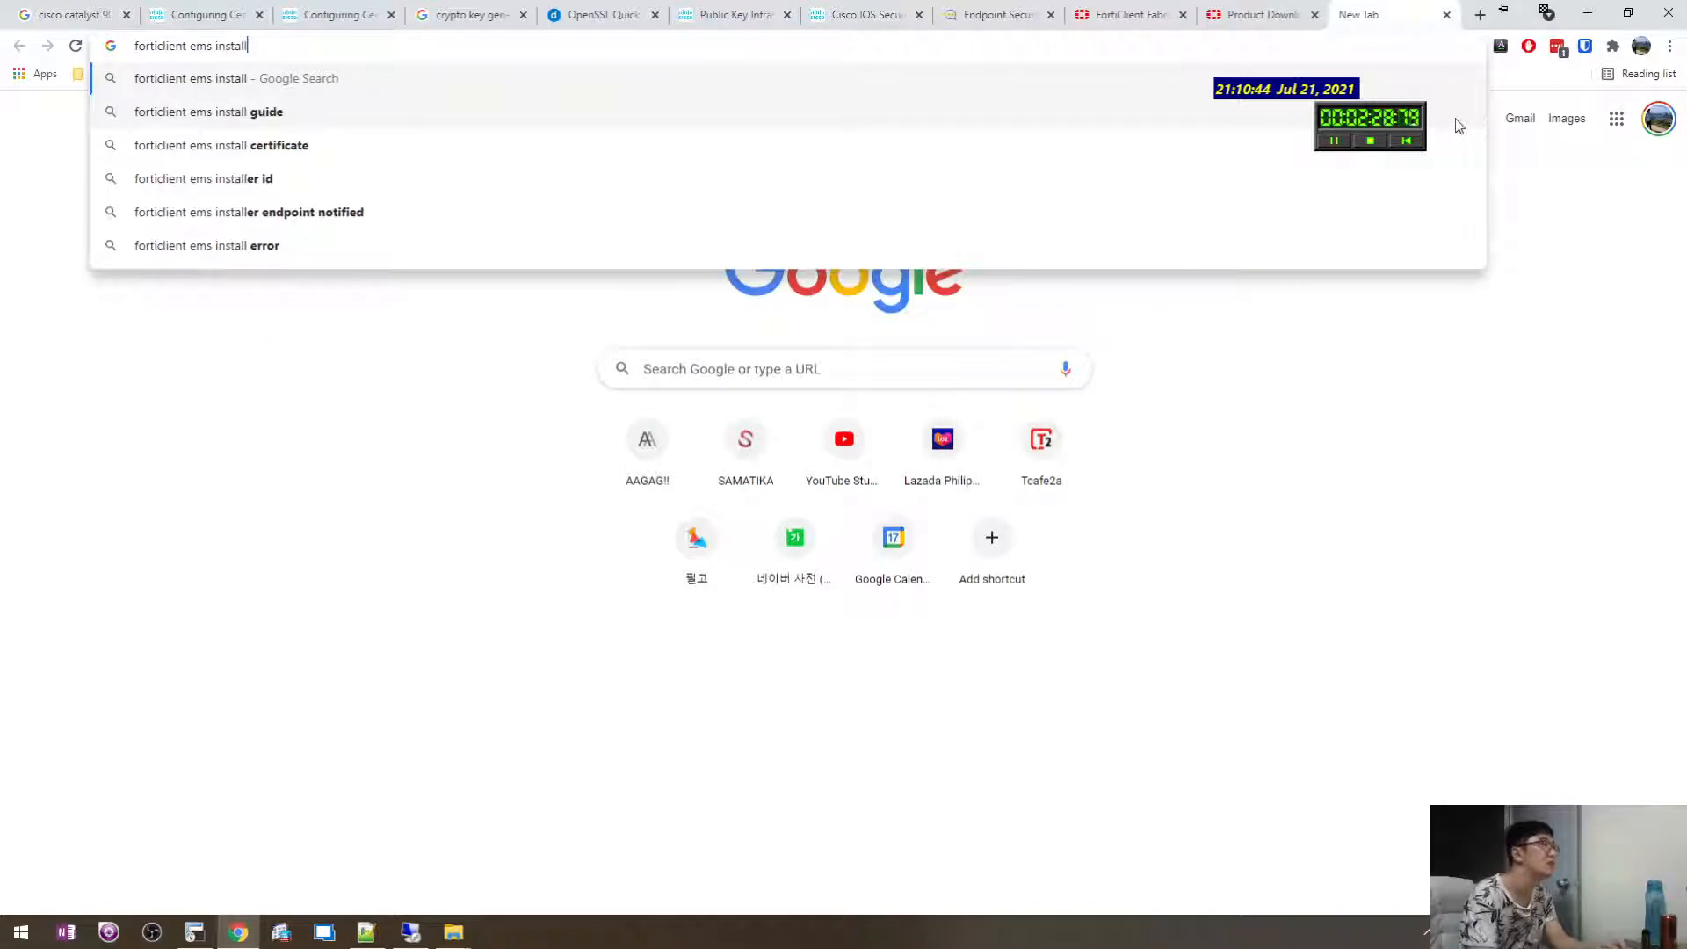
{"action": "key", "text": "Down"}
{"action": "key", "text": "Return"}
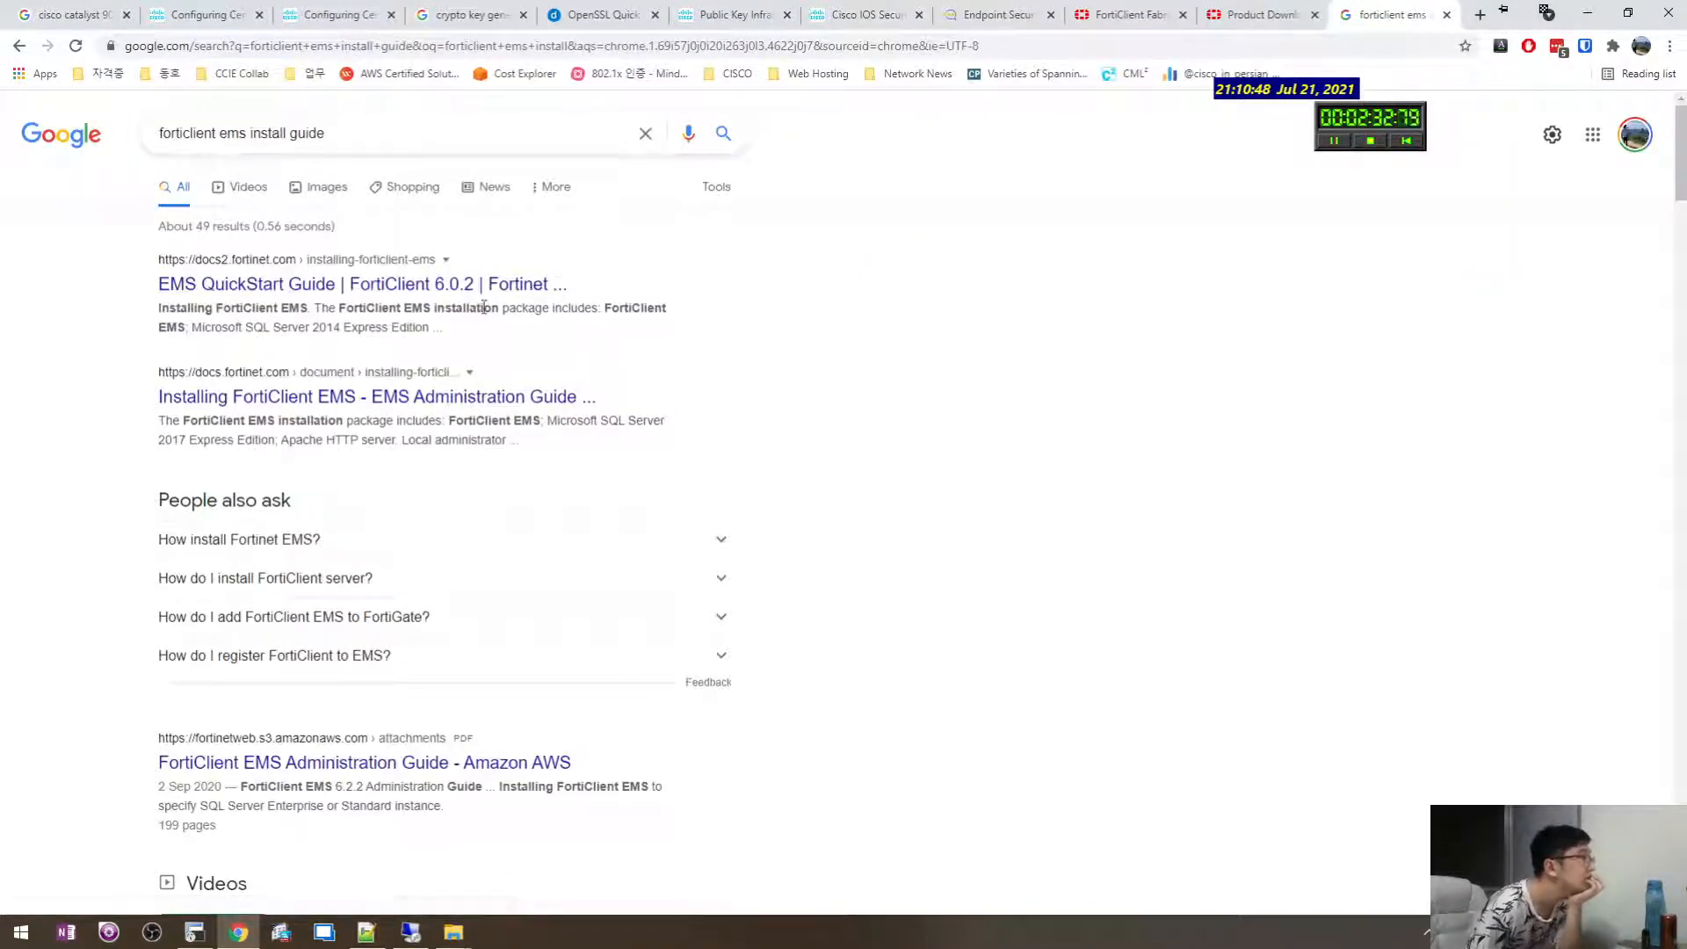
{"action": "middle_click", "coordinate": [481, 404]}
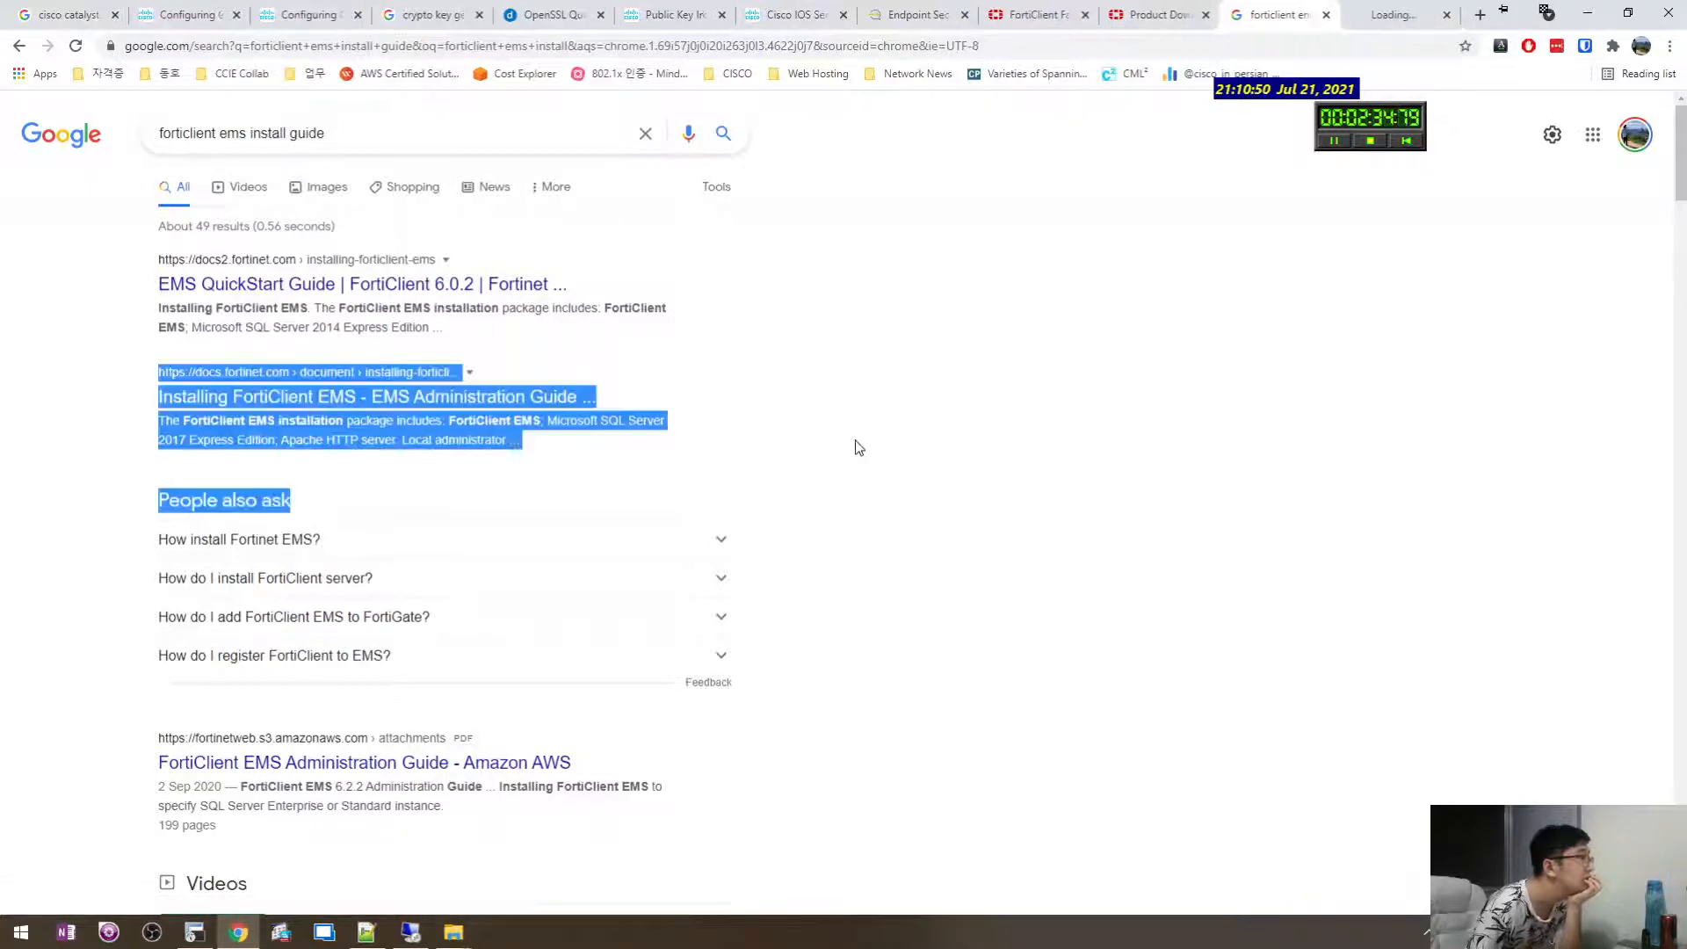
{"action": "left_click", "coordinate": [1401, 14]}
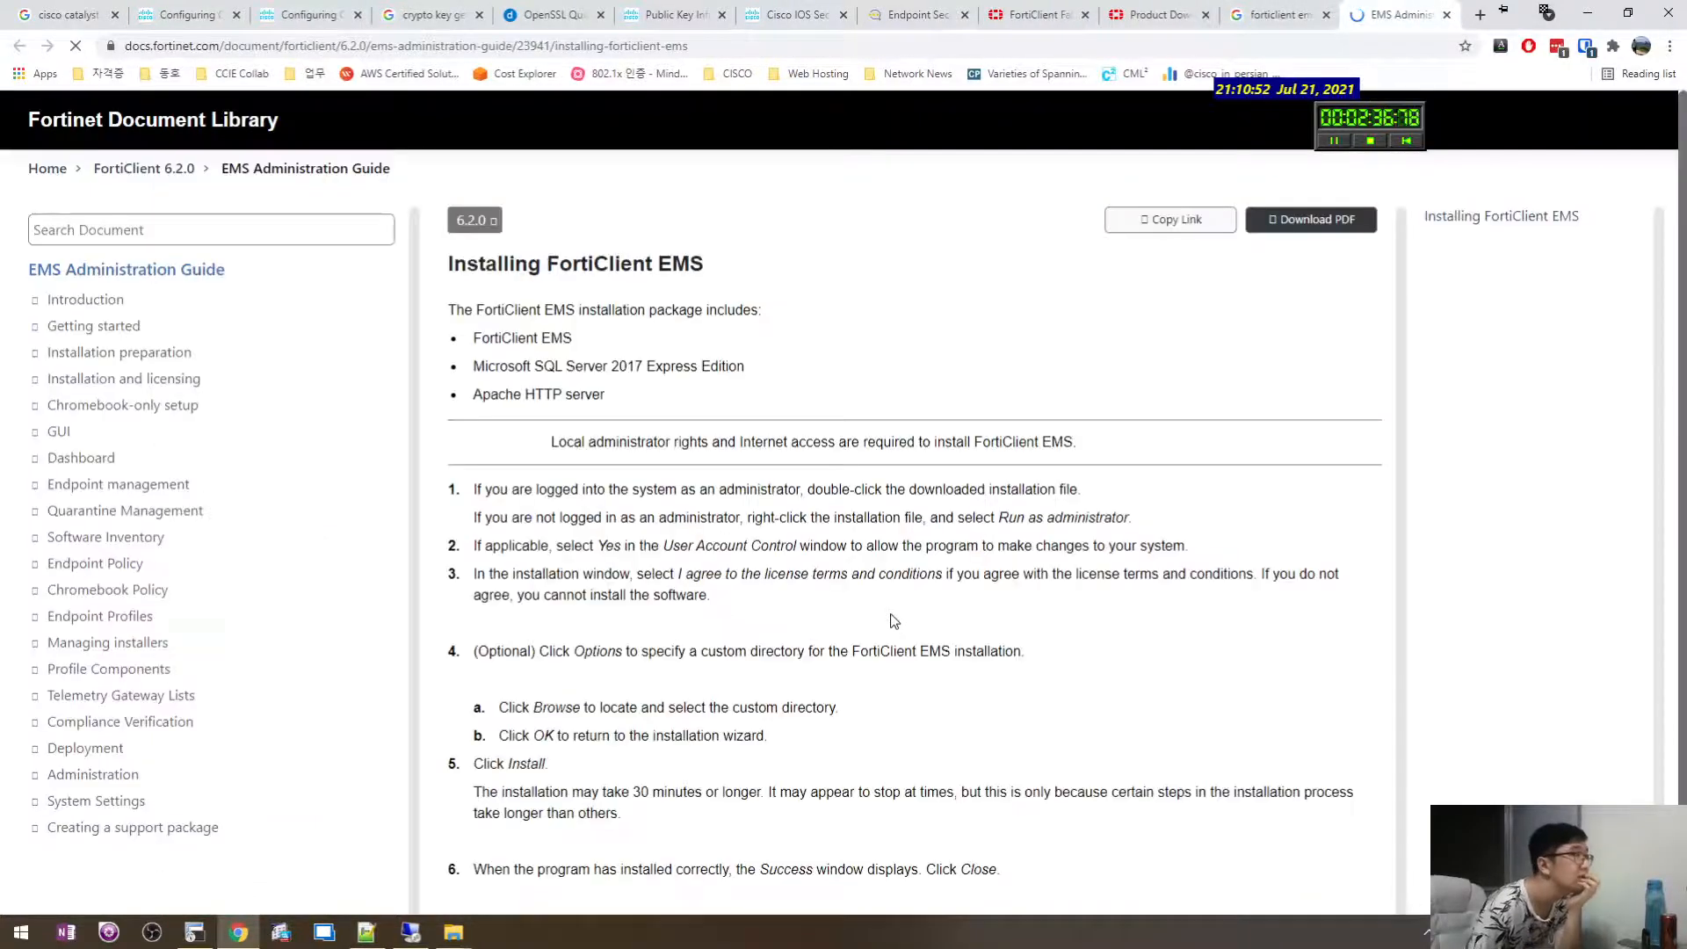
Go from the Docs Library home page to the FortiClient documentation.
{"action": "left_click_drag", "start_coordinate": [635, 392], "coordinate": [525, 354]}
{"action": "left_click", "coordinate": [647, 413]}
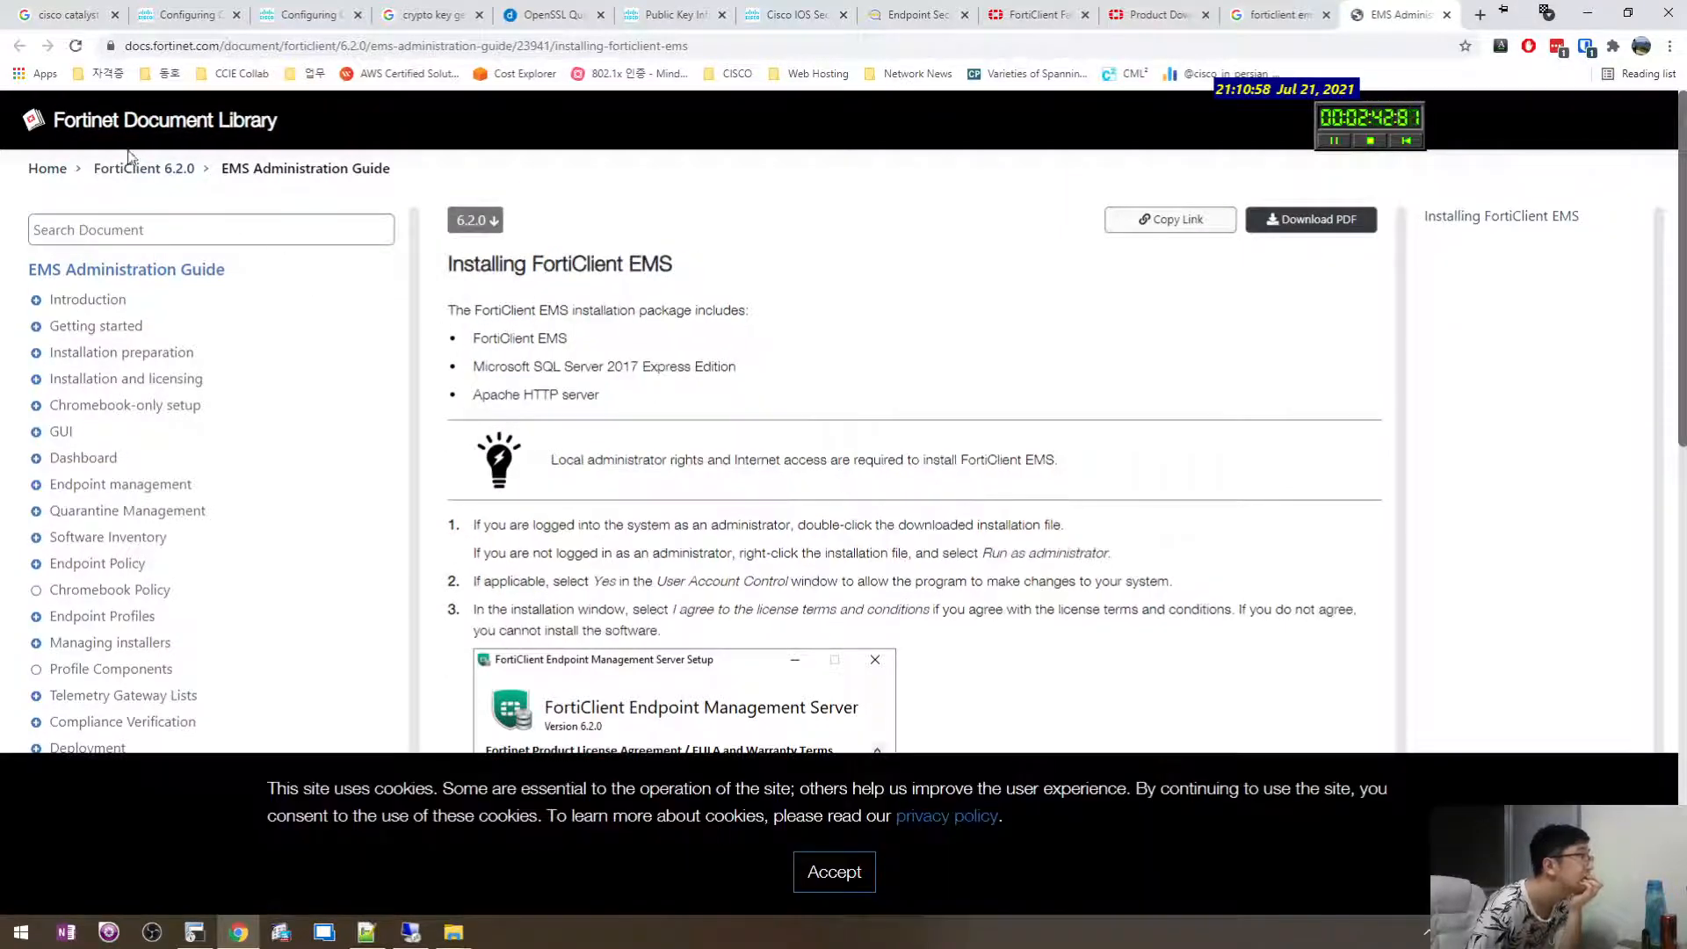
{"action": "left_click", "coordinate": [39, 169]}
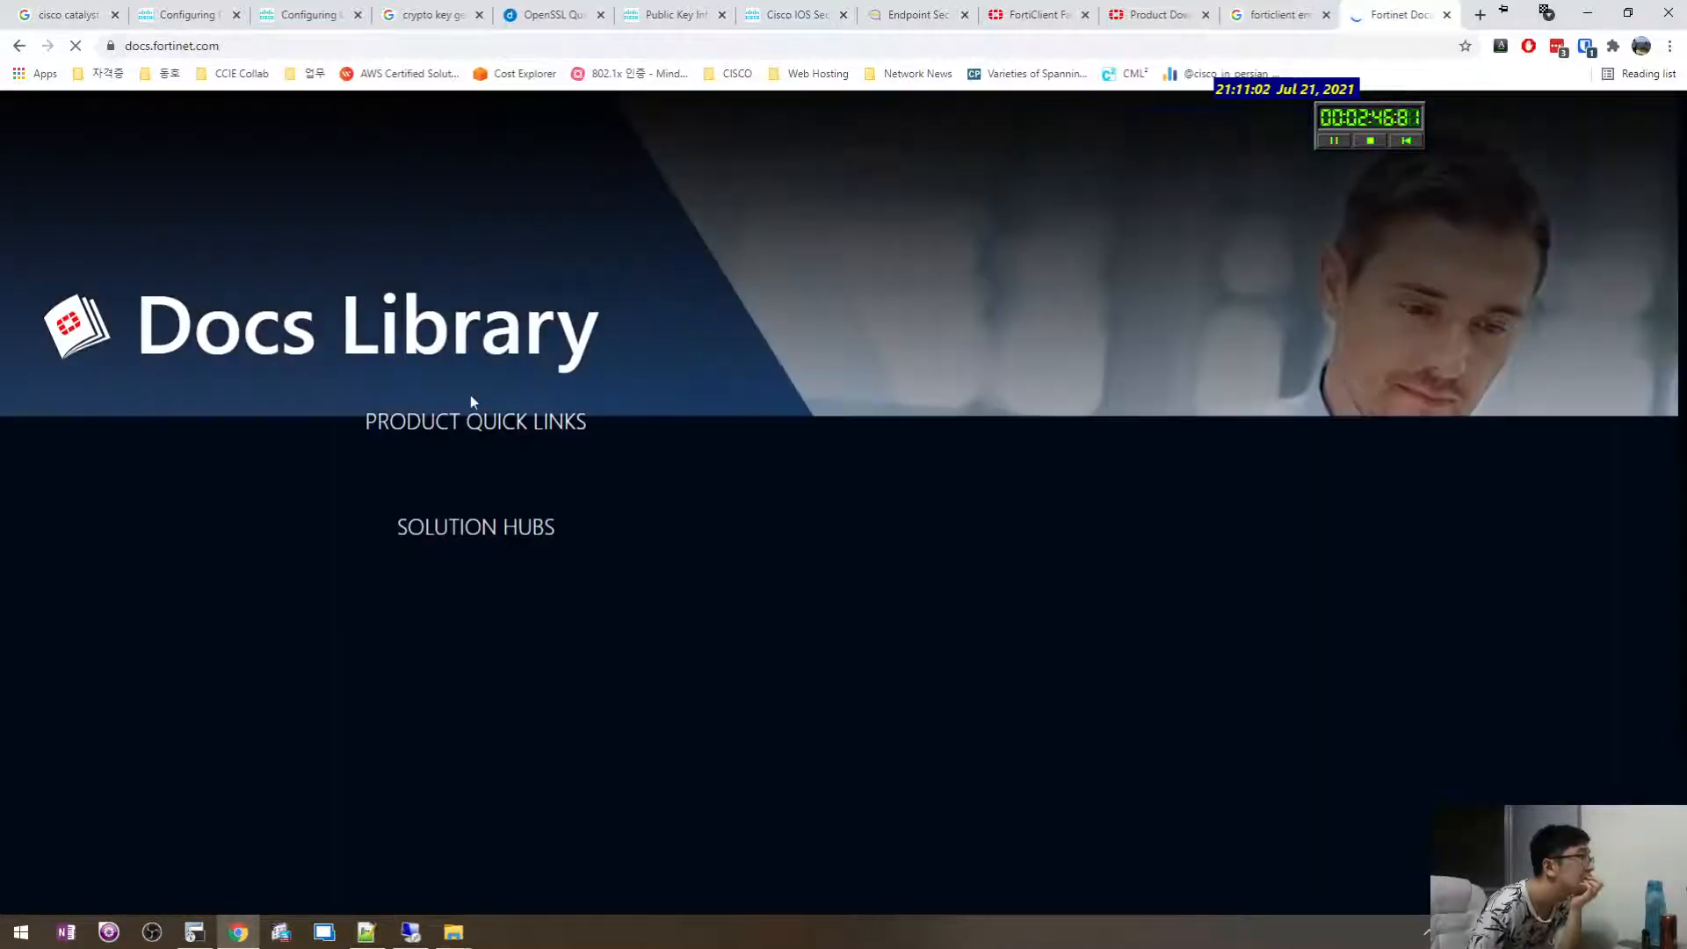
{"action": "scroll", "coordinate": [624, 549], "scroll_direction": "down", "scroll_amount": 2}
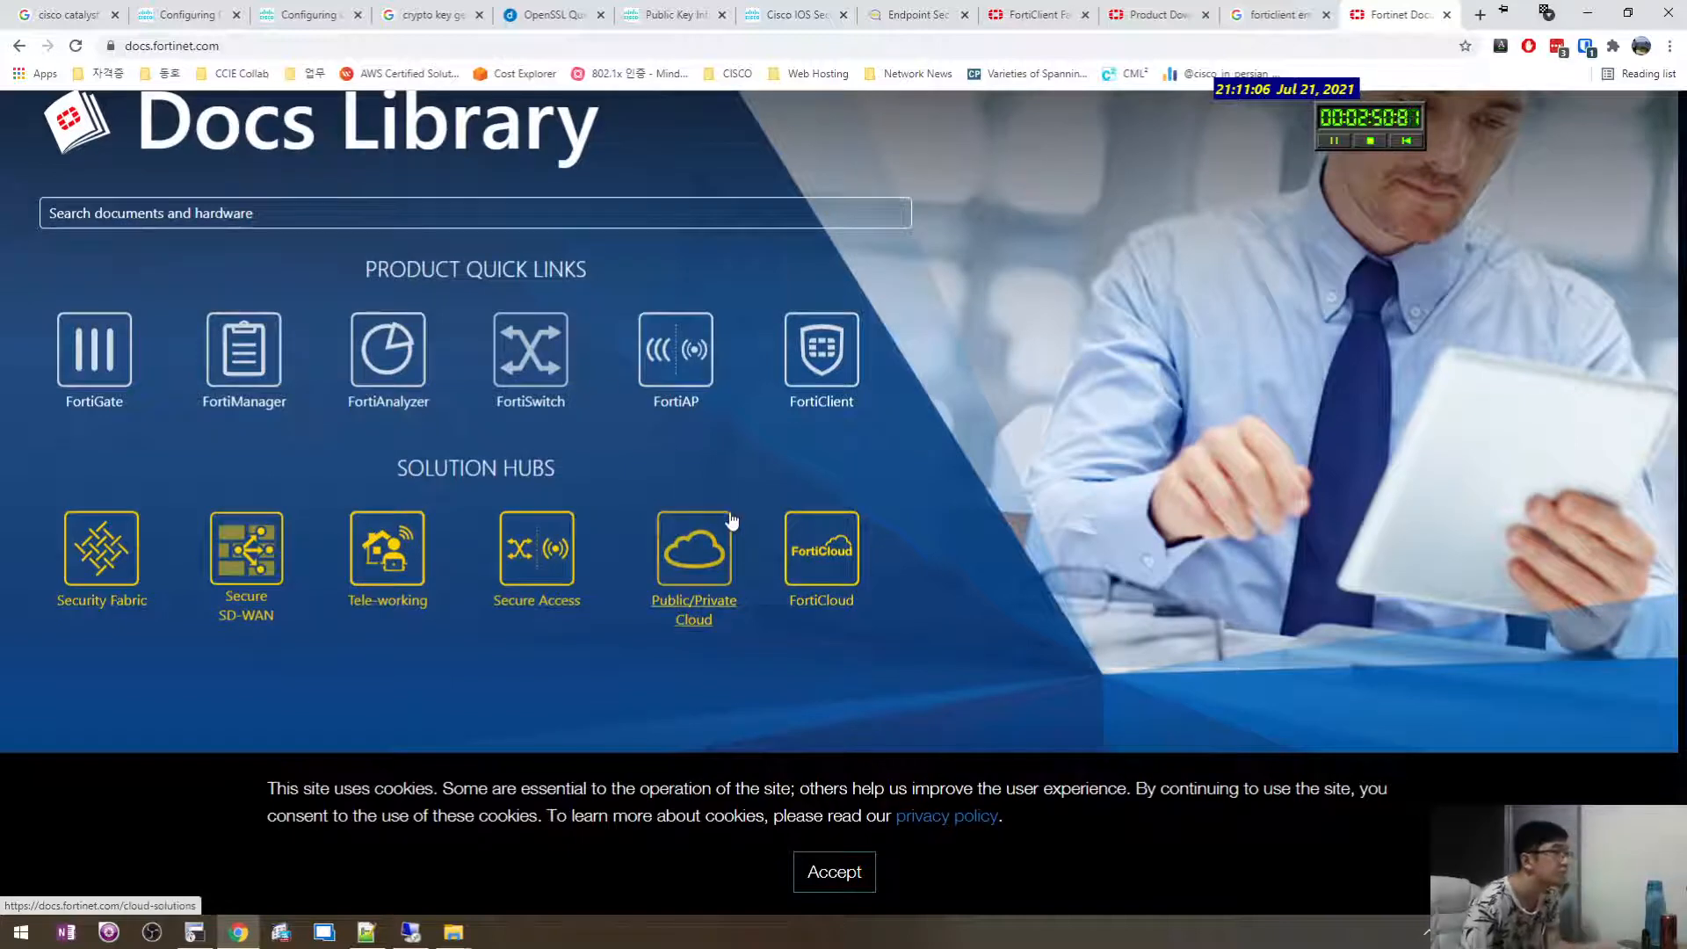
{"action": "left_click", "coordinate": [843, 336]}
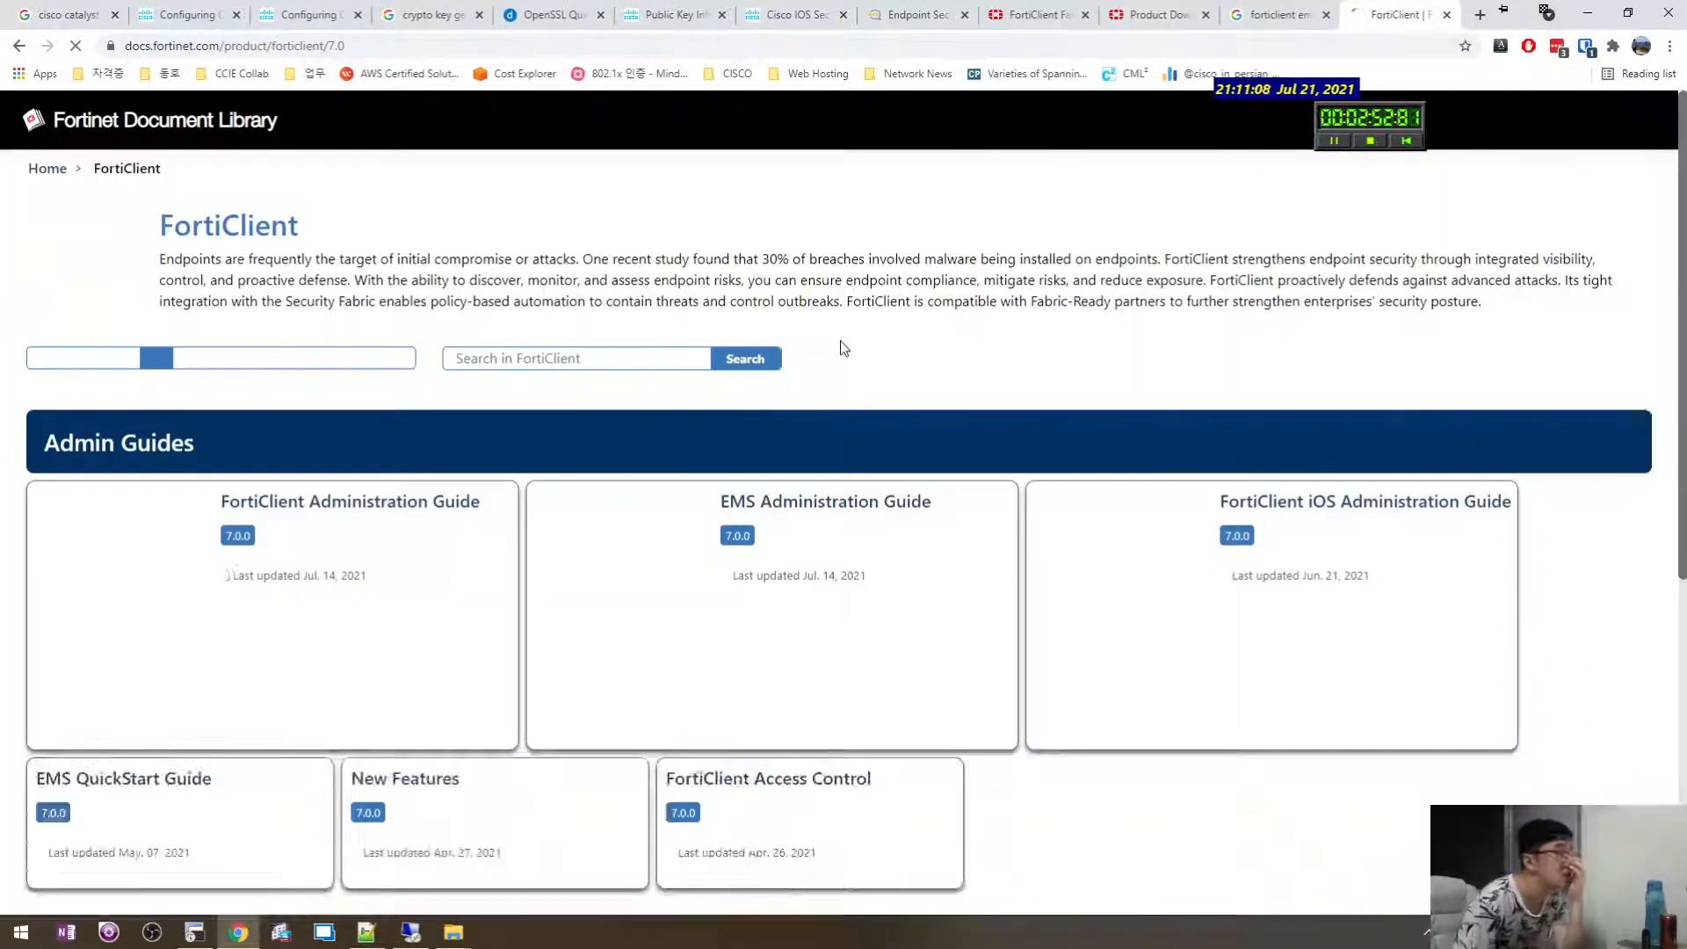
{"action": "scroll", "coordinate": [493, 424], "scroll_direction": "down", "scroll_amount": 2}
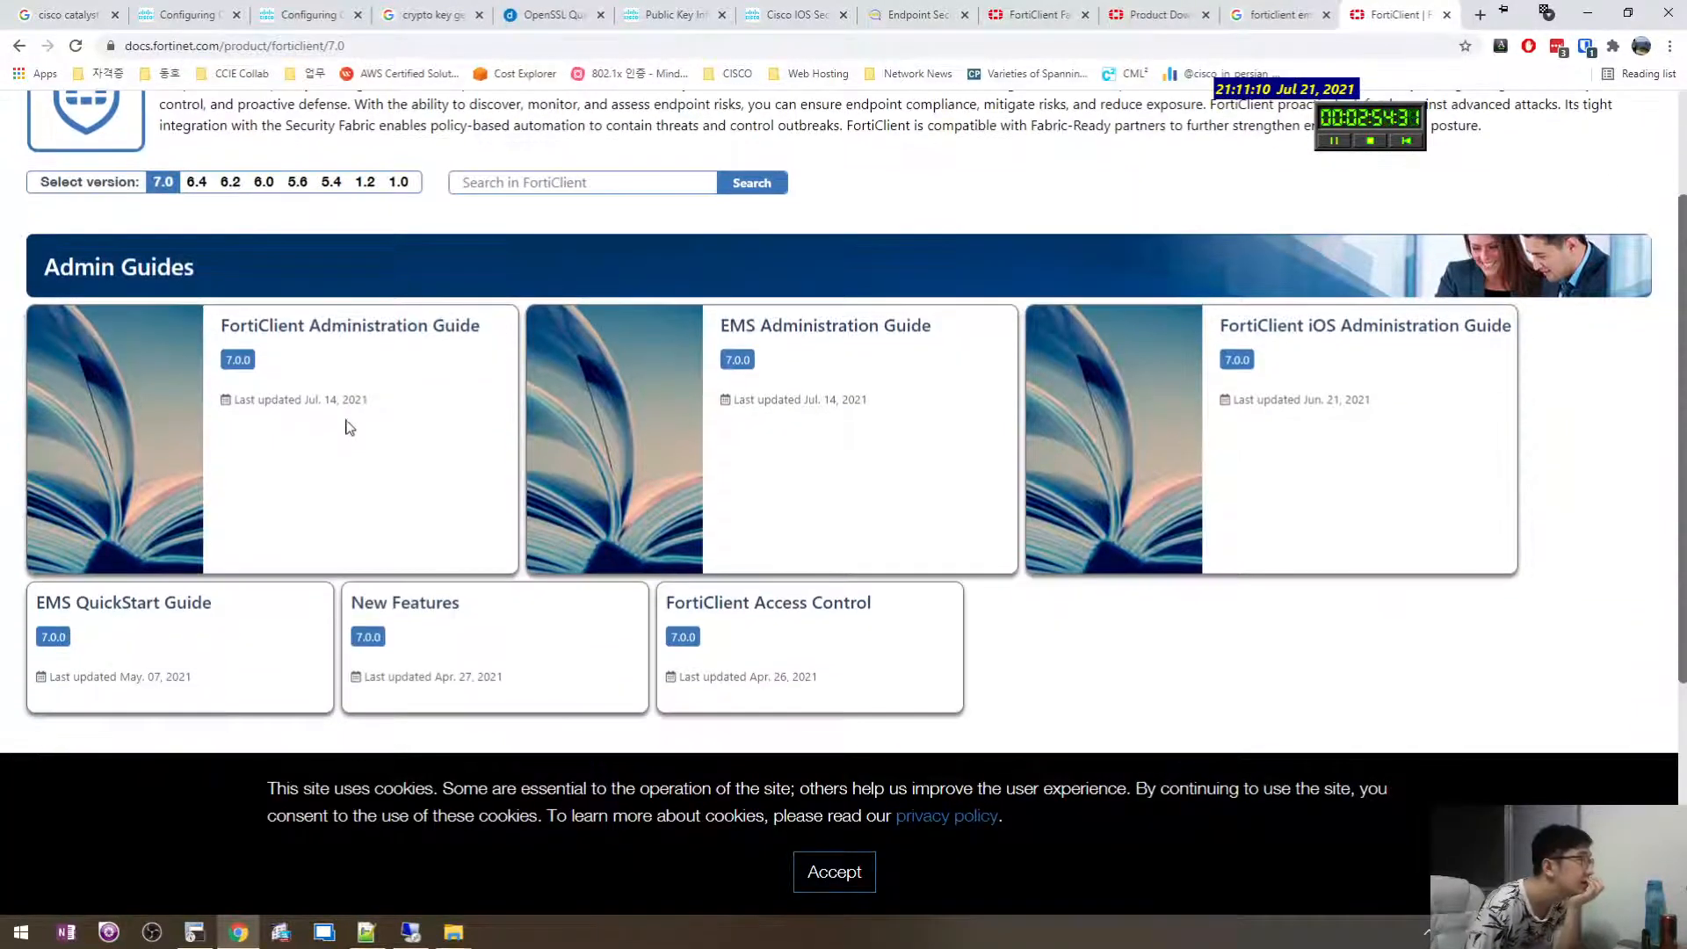
Open the 7.0.0 FortiClient and EMS Administration Guides and view EMS System requirements.
{"action": "middle_click", "coordinate": [244, 363]}
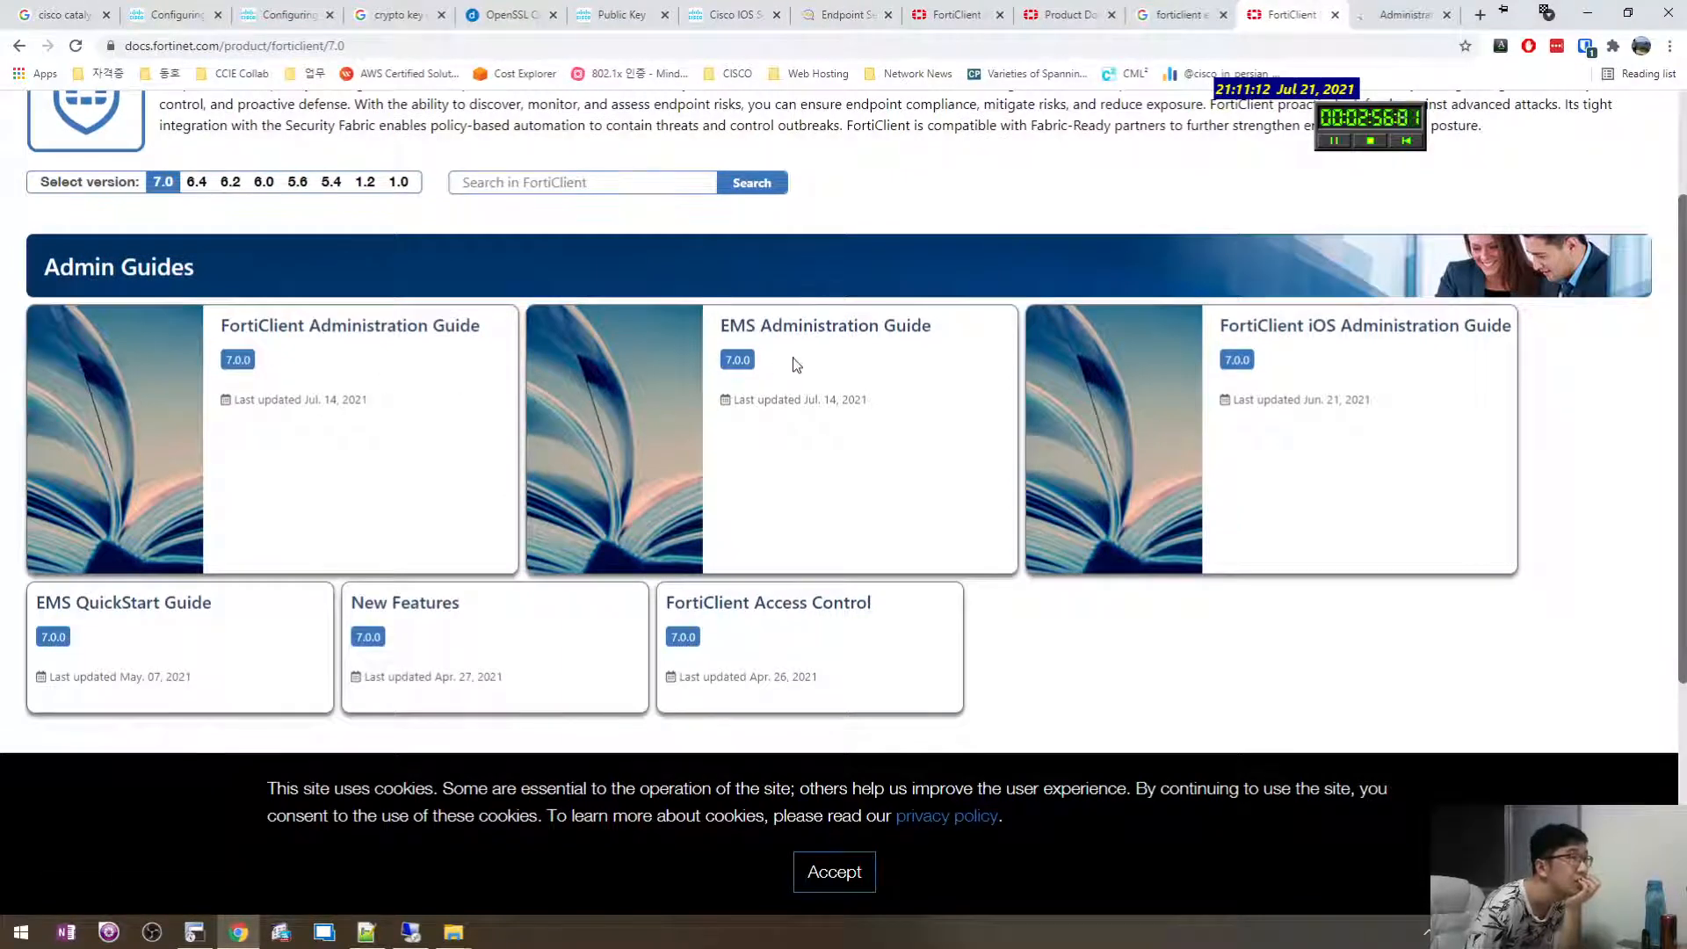
{"action": "middle_click", "coordinate": [741, 367]}
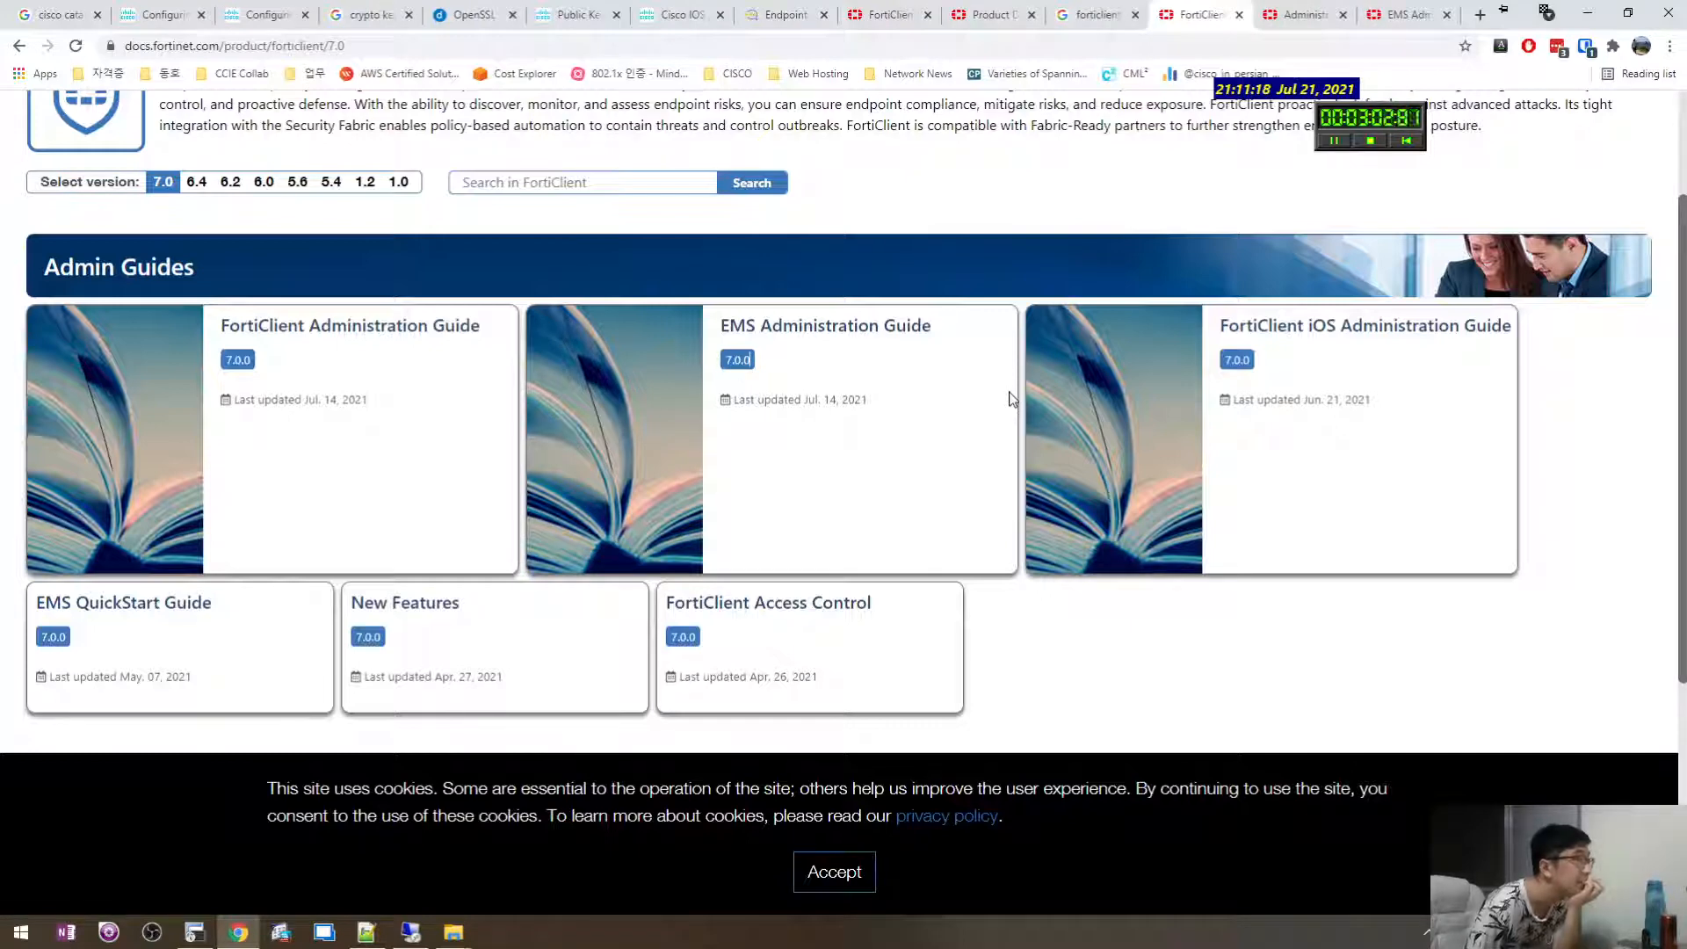
{"action": "left_click", "coordinate": [1308, 14]}
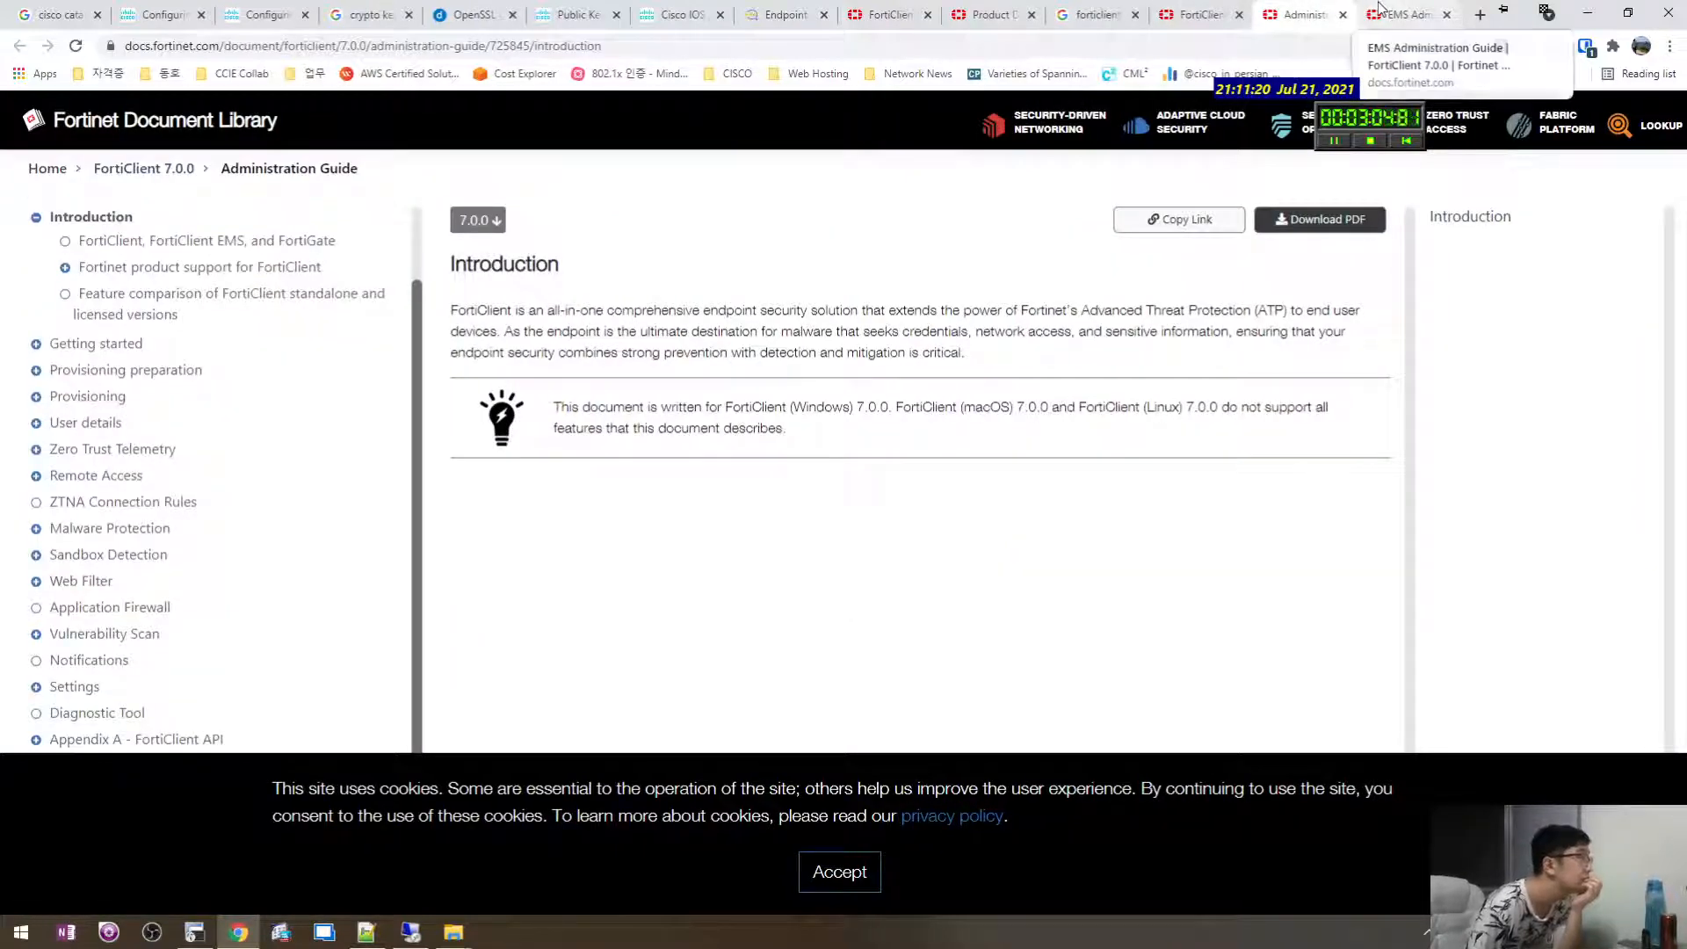
{"action": "left_click", "coordinate": [1404, 14]}
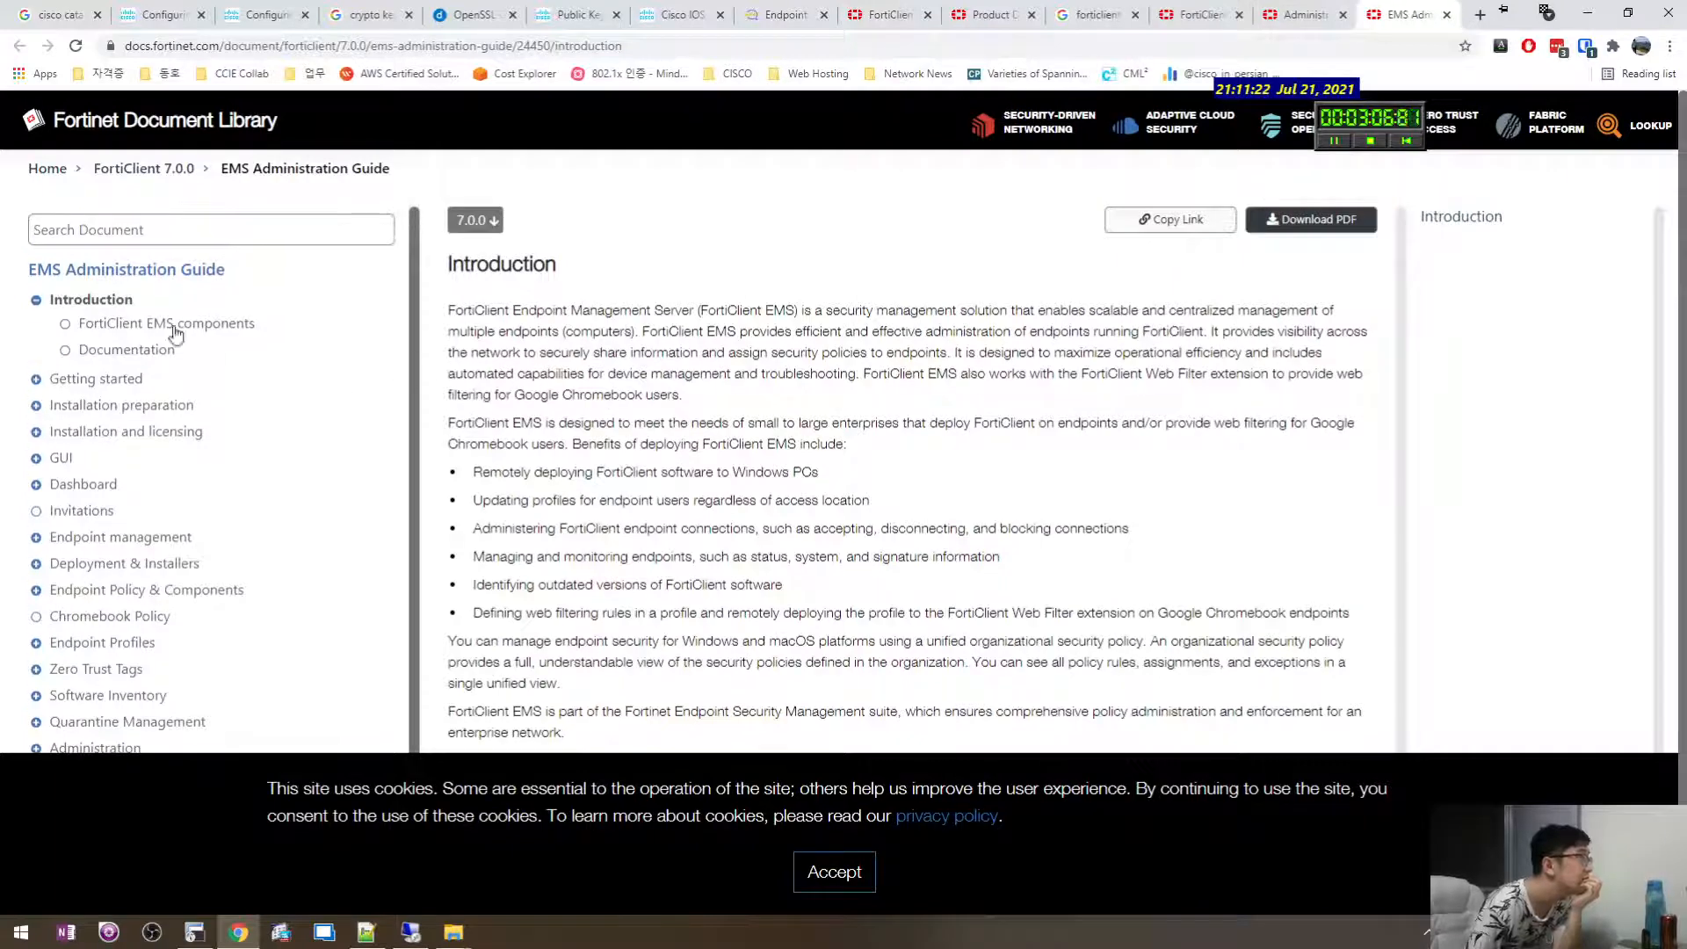
{"action": "left_click", "coordinate": [134, 406]}
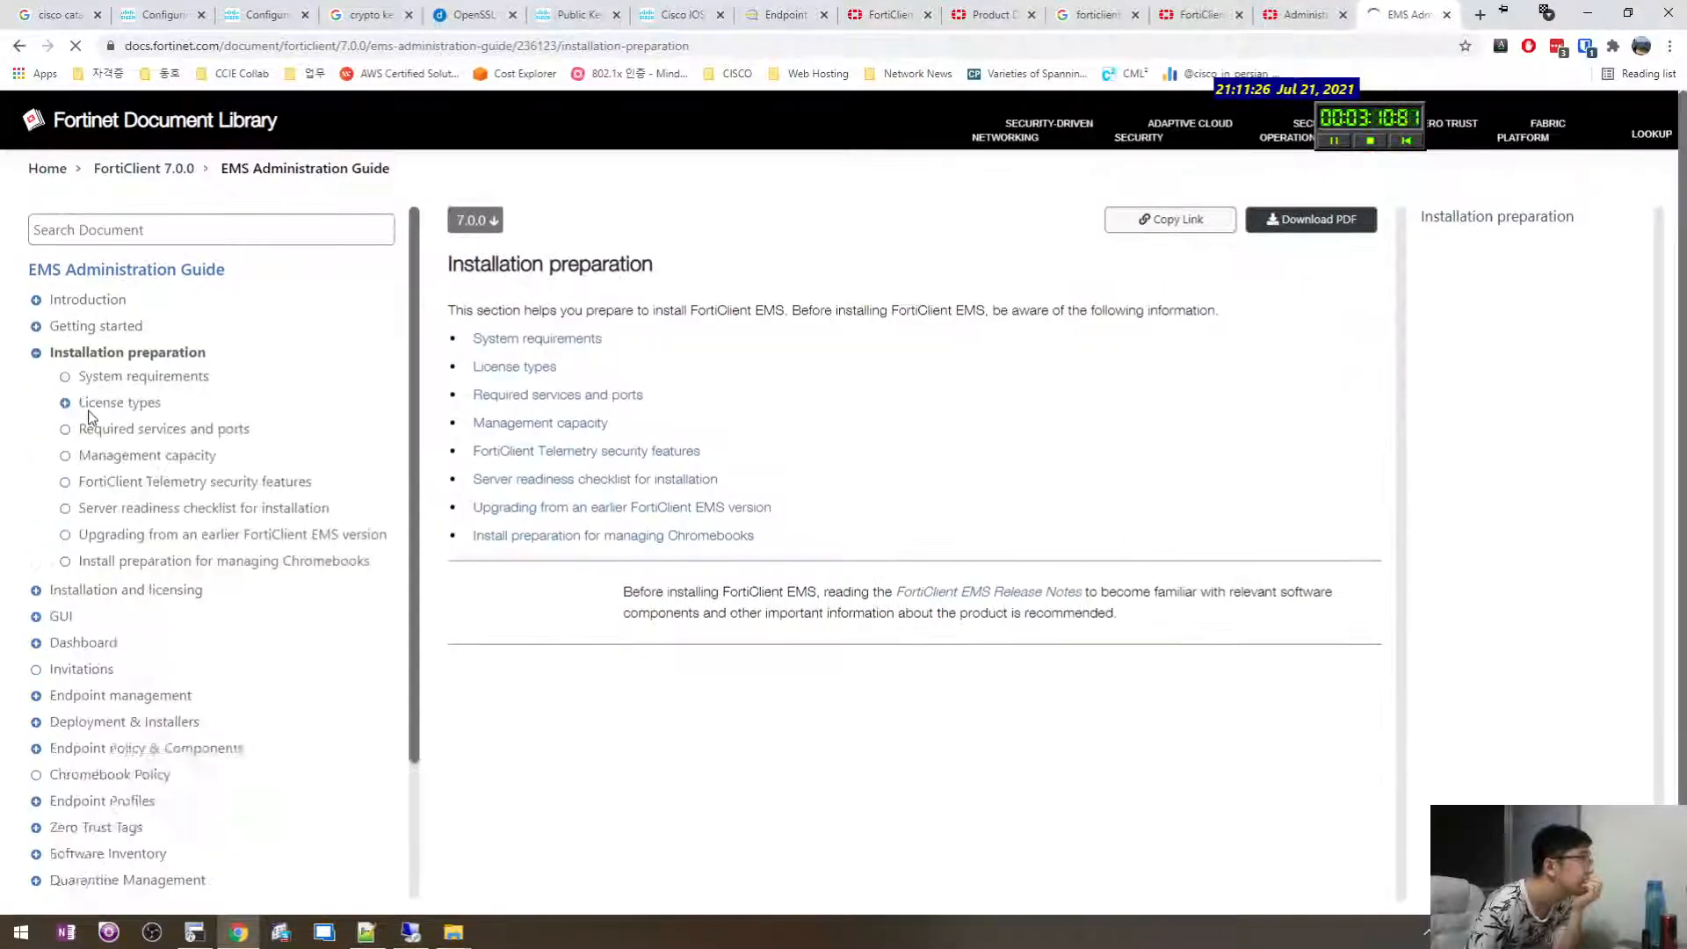
{"action": "left_click", "coordinate": [700, 352]}
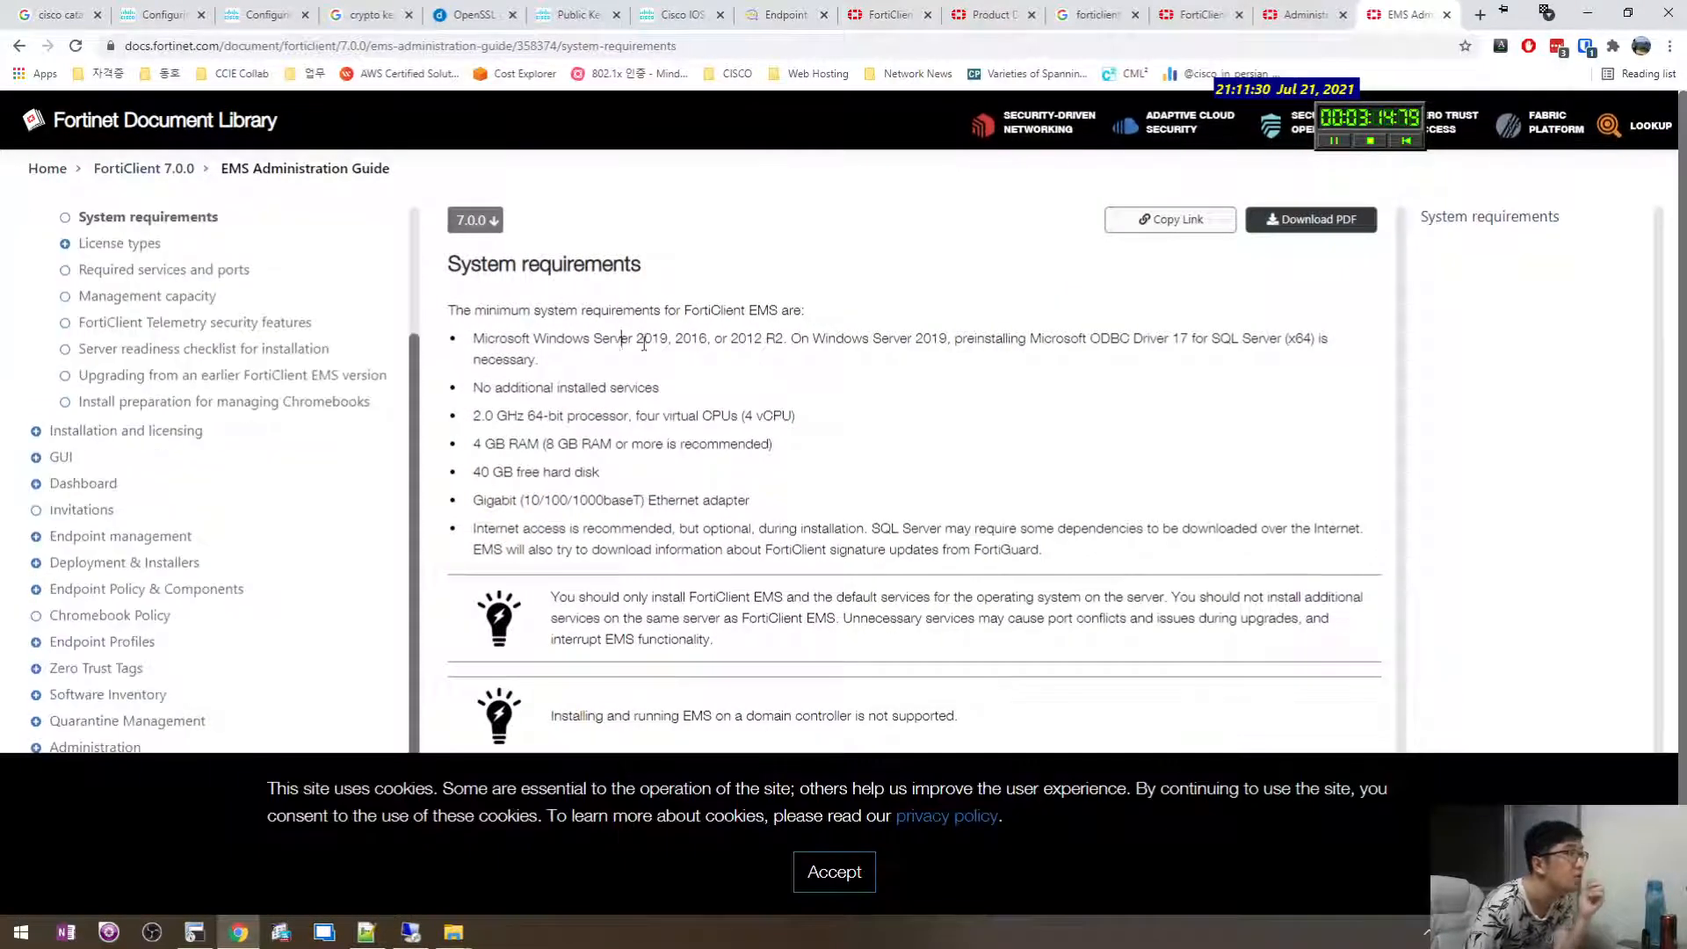
Review the supported Windows Server versions and check the server's EMS installer progress.
{"action": "left_click_drag", "start_coordinate": [622, 343], "coordinate": [907, 355]}
{"action": "left_click", "coordinate": [713, 354]}
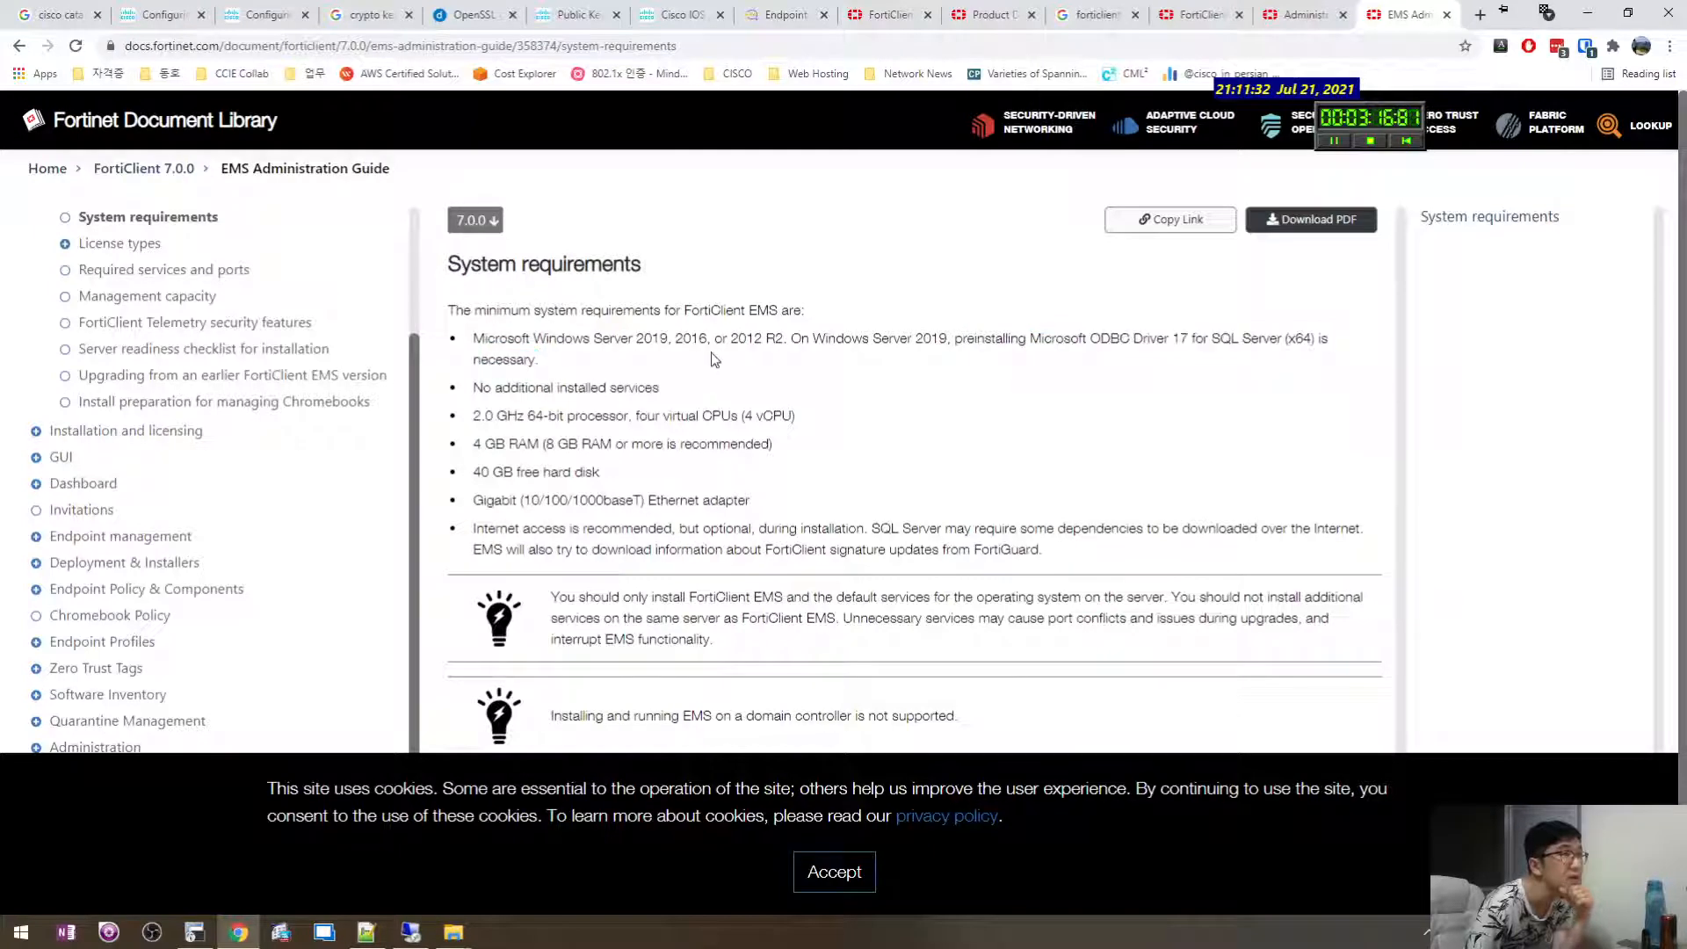
{"action": "left_click_drag", "start_coordinate": [733, 339], "coordinate": [446, 340]}
{"action": "left_click", "coordinate": [1158, 339]}
{"action": "left_click", "coordinate": [1173, 357]}
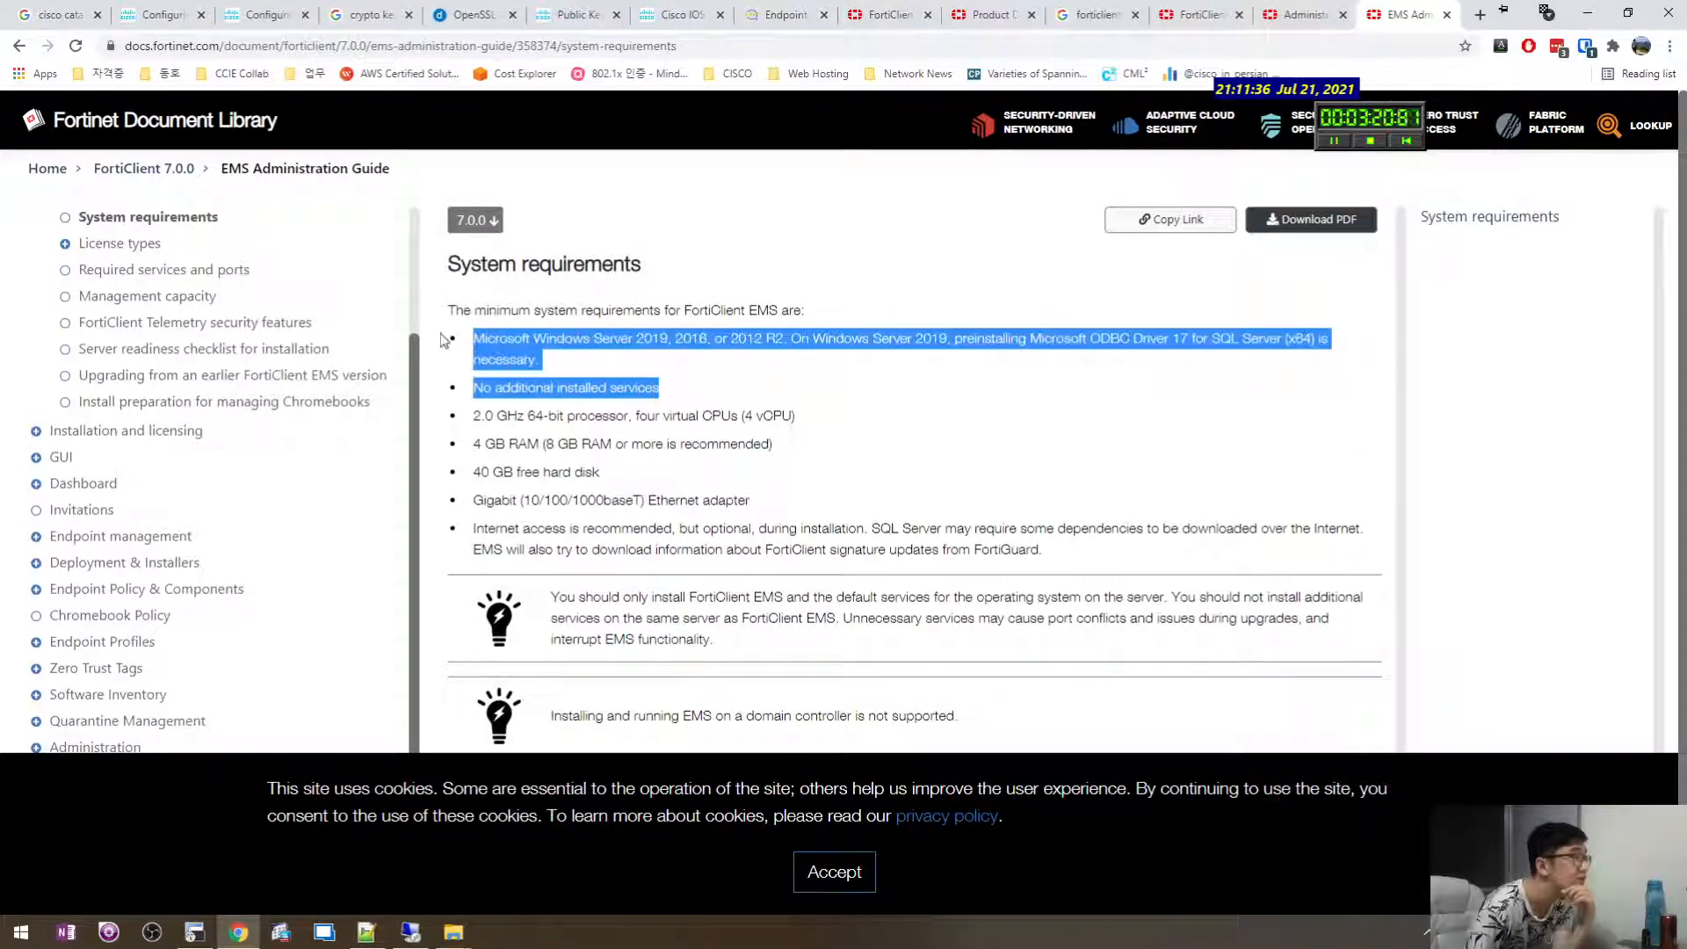
{"action": "left_click", "coordinate": [448, 510]}
{"action": "left_click", "coordinate": [413, 933]}
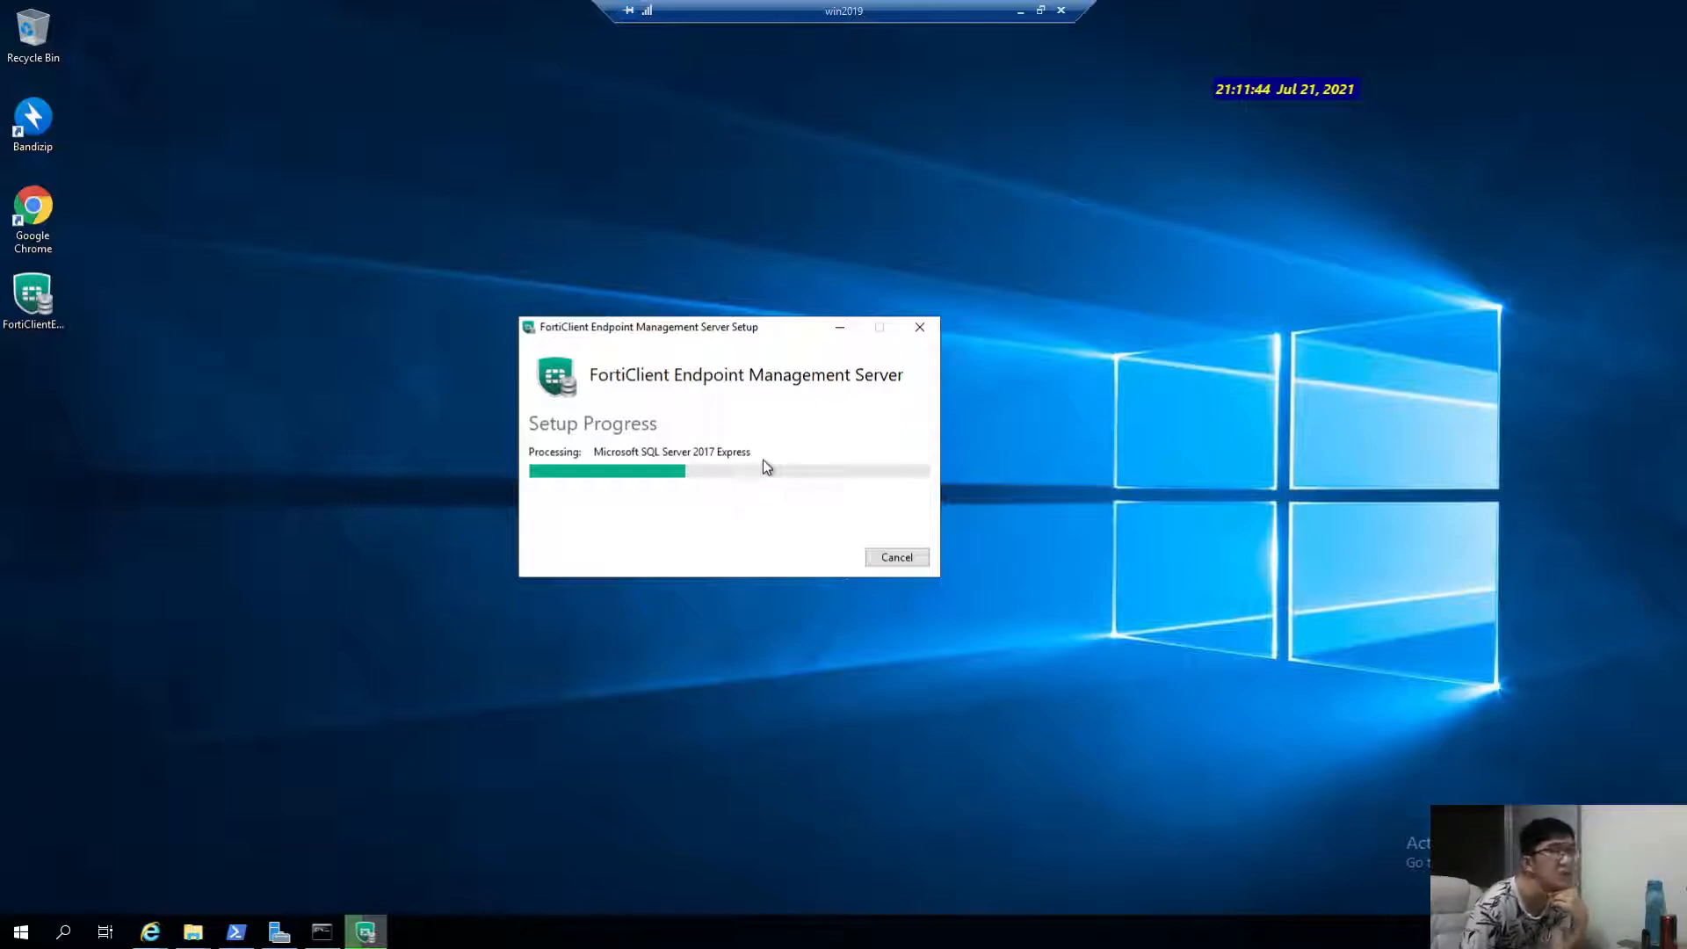
{"action": "left_click", "coordinate": [1023, 11]}
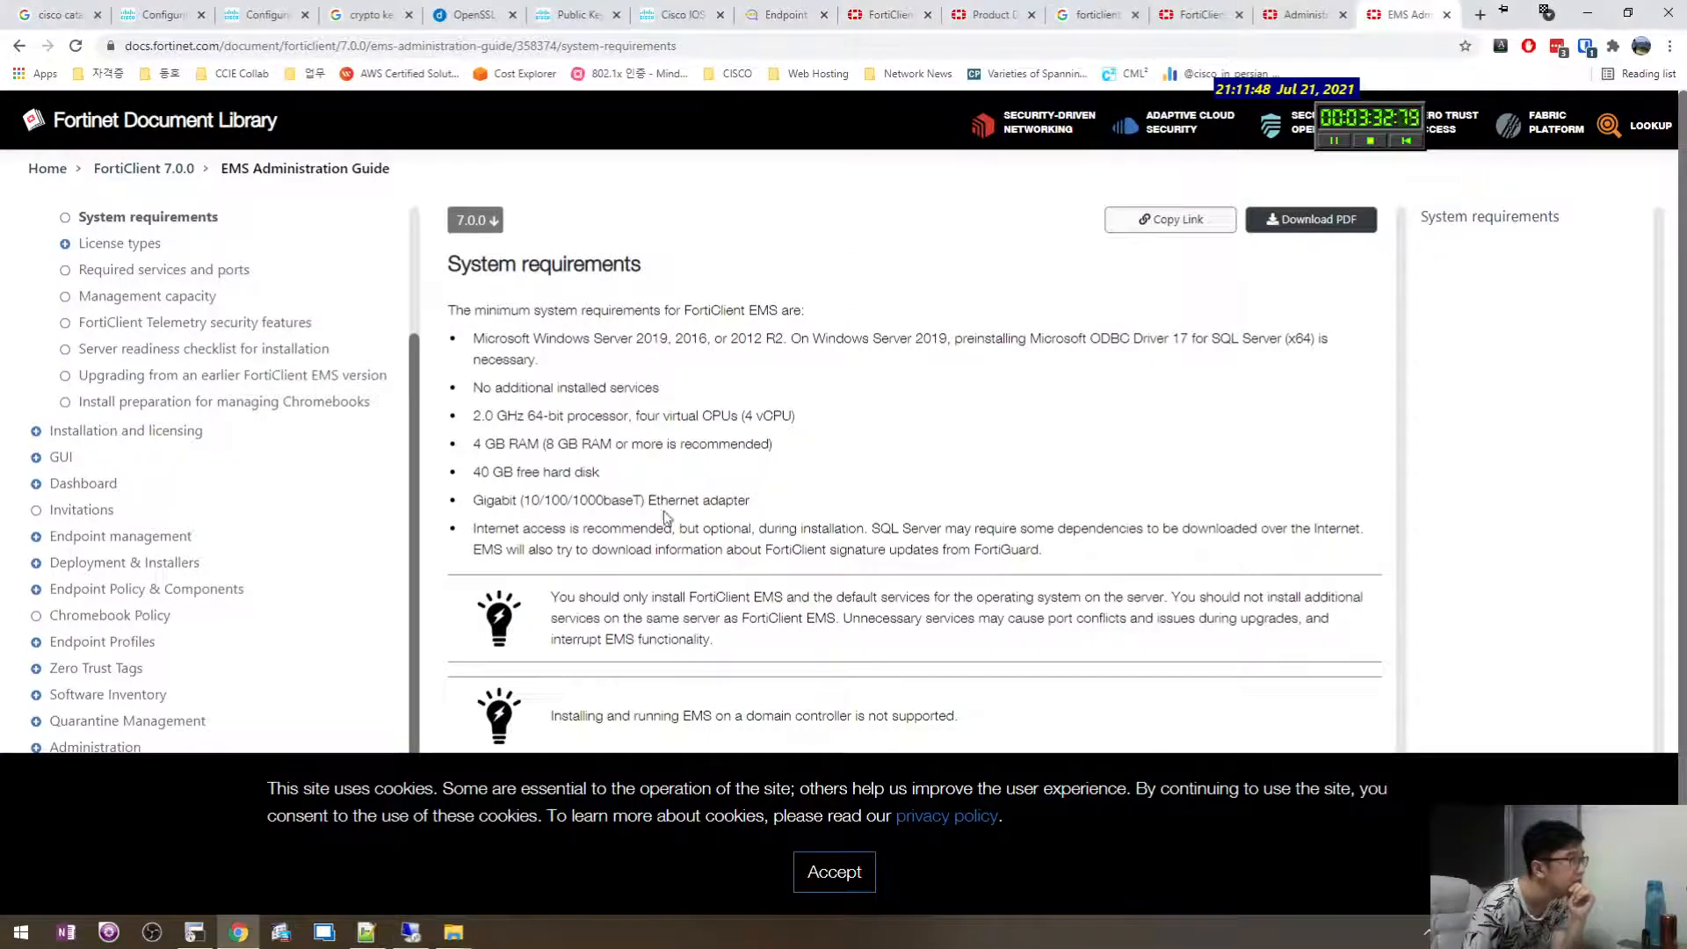
Read the ODBC driver and SQL Server (x64) requirements on the System requirements page.
{"action": "left_click_drag", "start_coordinate": [643, 479], "coordinate": [791, 452]}
{"action": "left_click", "coordinate": [1078, 364]}
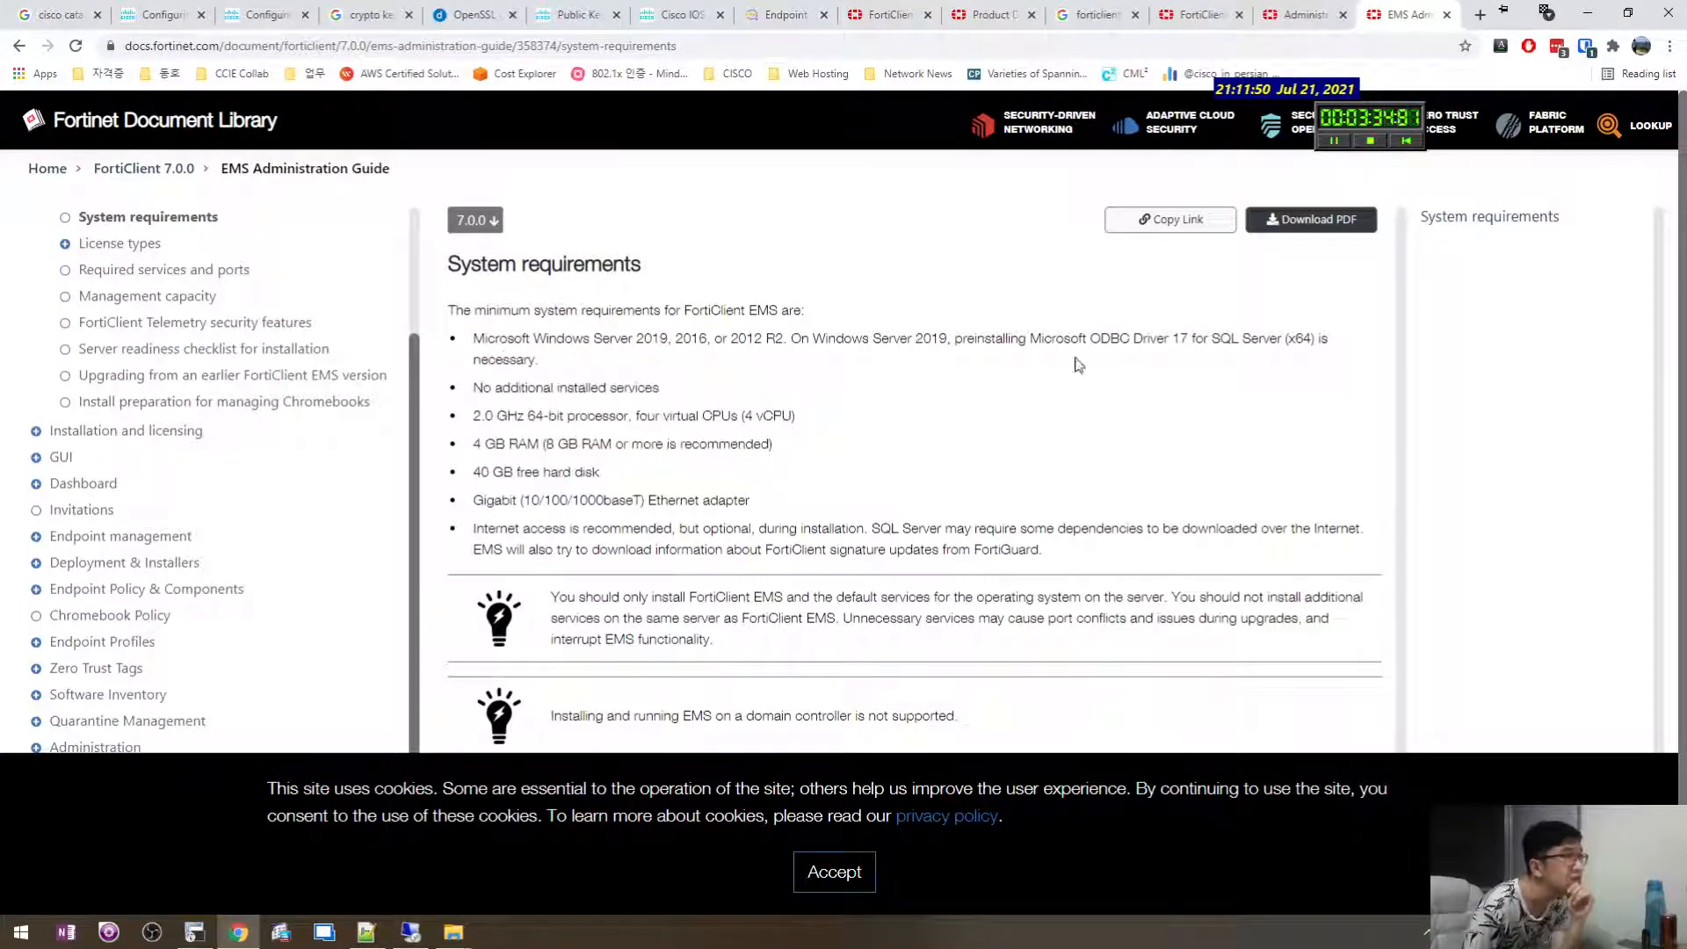
{"action": "left_click_drag", "start_coordinate": [955, 337], "coordinate": [1207, 341]}
{"action": "left_click_drag", "start_coordinate": [1219, 339], "coordinate": [539, 360]}
{"action": "mouse_move", "coordinate": [1040, 345]}
{"action": "left_mouse_down"}
{"action": "mouse_move", "coordinate": [869, 334]}
{"action": "mouse_move", "coordinate": [1033, 343]}
{"action": "left_mouse_up"}
{"action": "left_click", "coordinate": [1039, 343]}
{"action": "scroll", "coordinate": [945, 475], "scroll_direction": "down", "scroll_amount": 1}
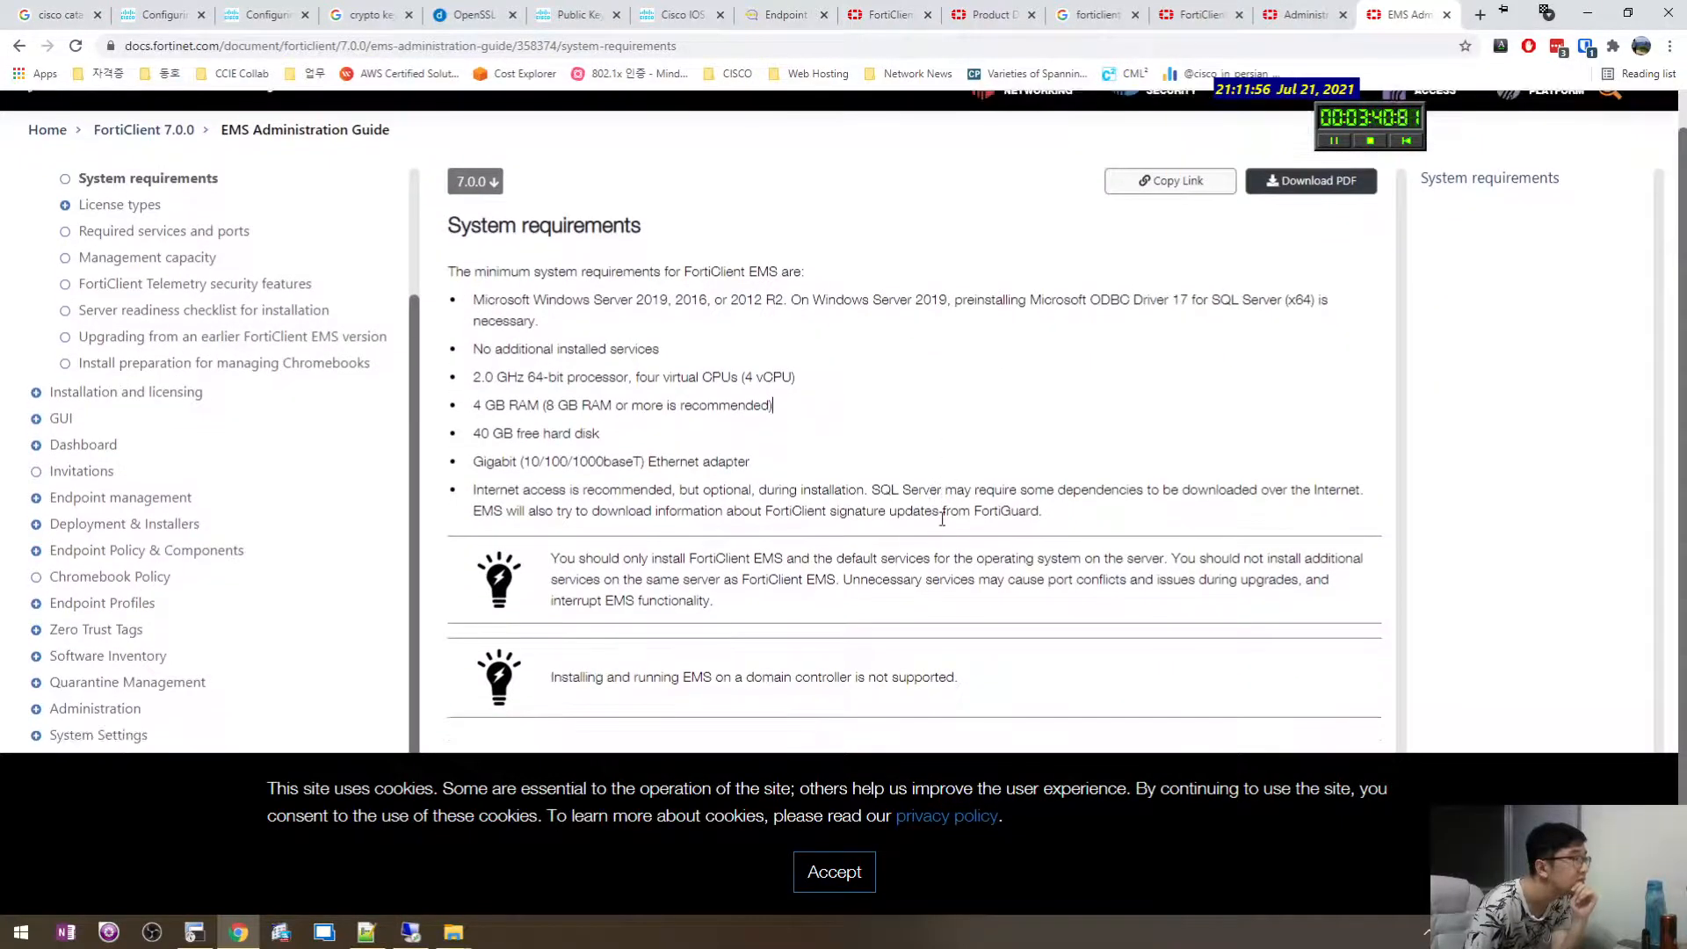
{"action": "scroll", "coordinate": [937, 517], "scroll_direction": "up", "scroll_amount": 1}
Accept the cookie notice and view the EMS setup installing SQL Server 2017 Express.
{"action": "left_click", "coordinate": [839, 873]}
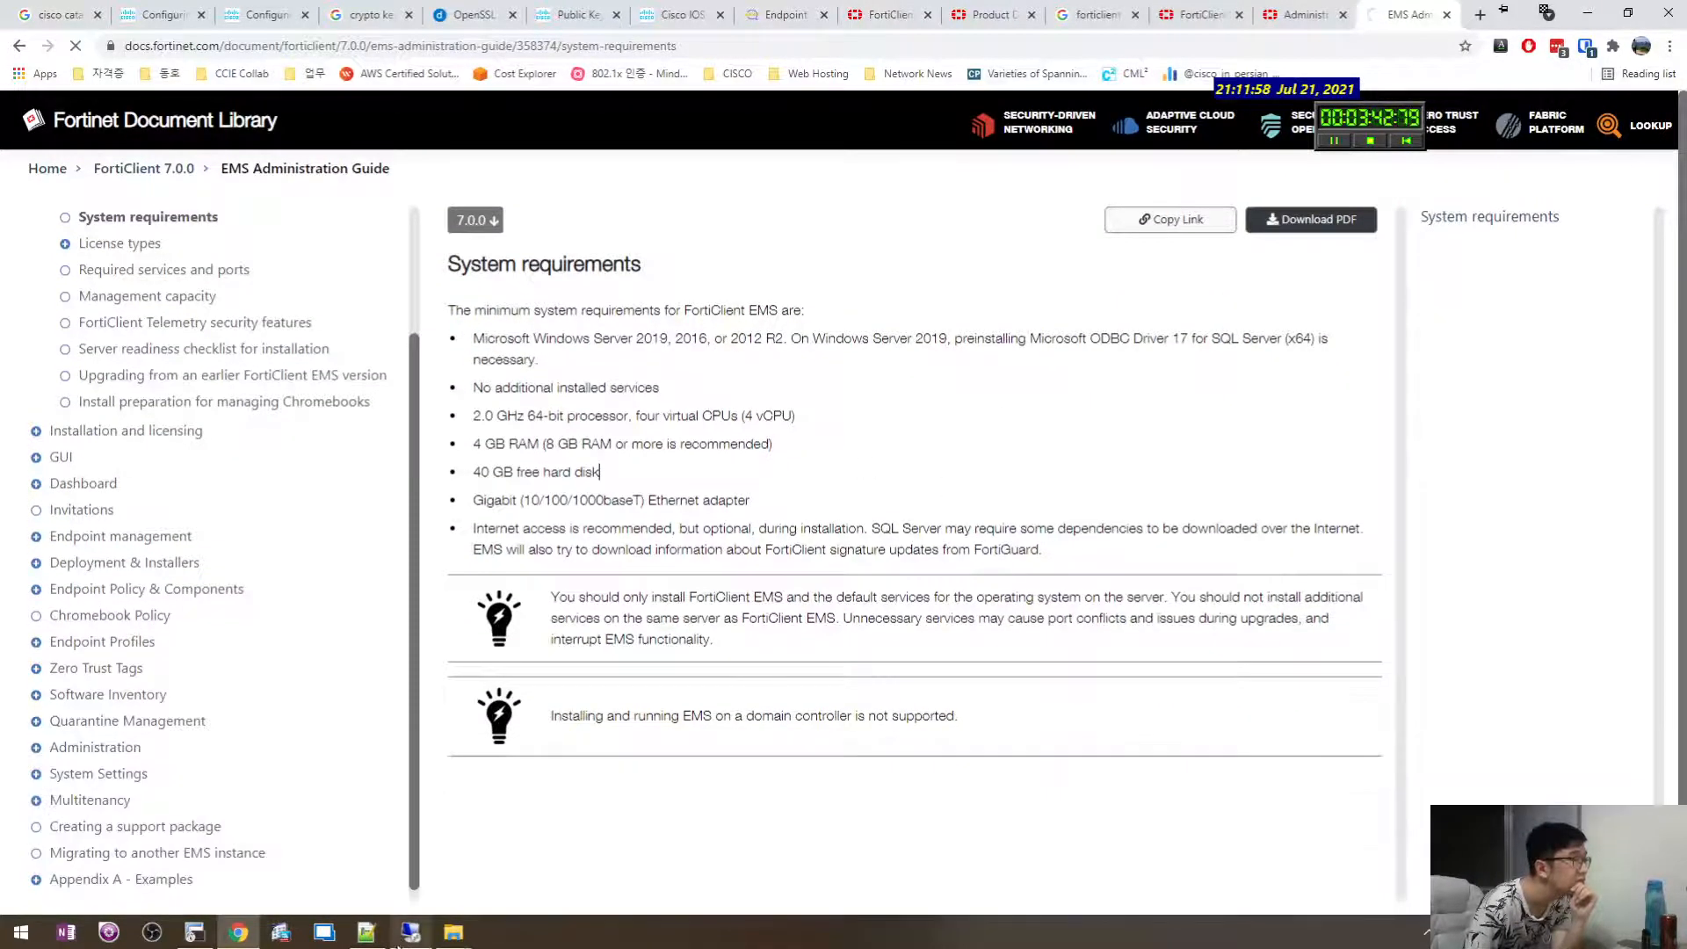
{"action": "key", "text": "alt+Tab"}
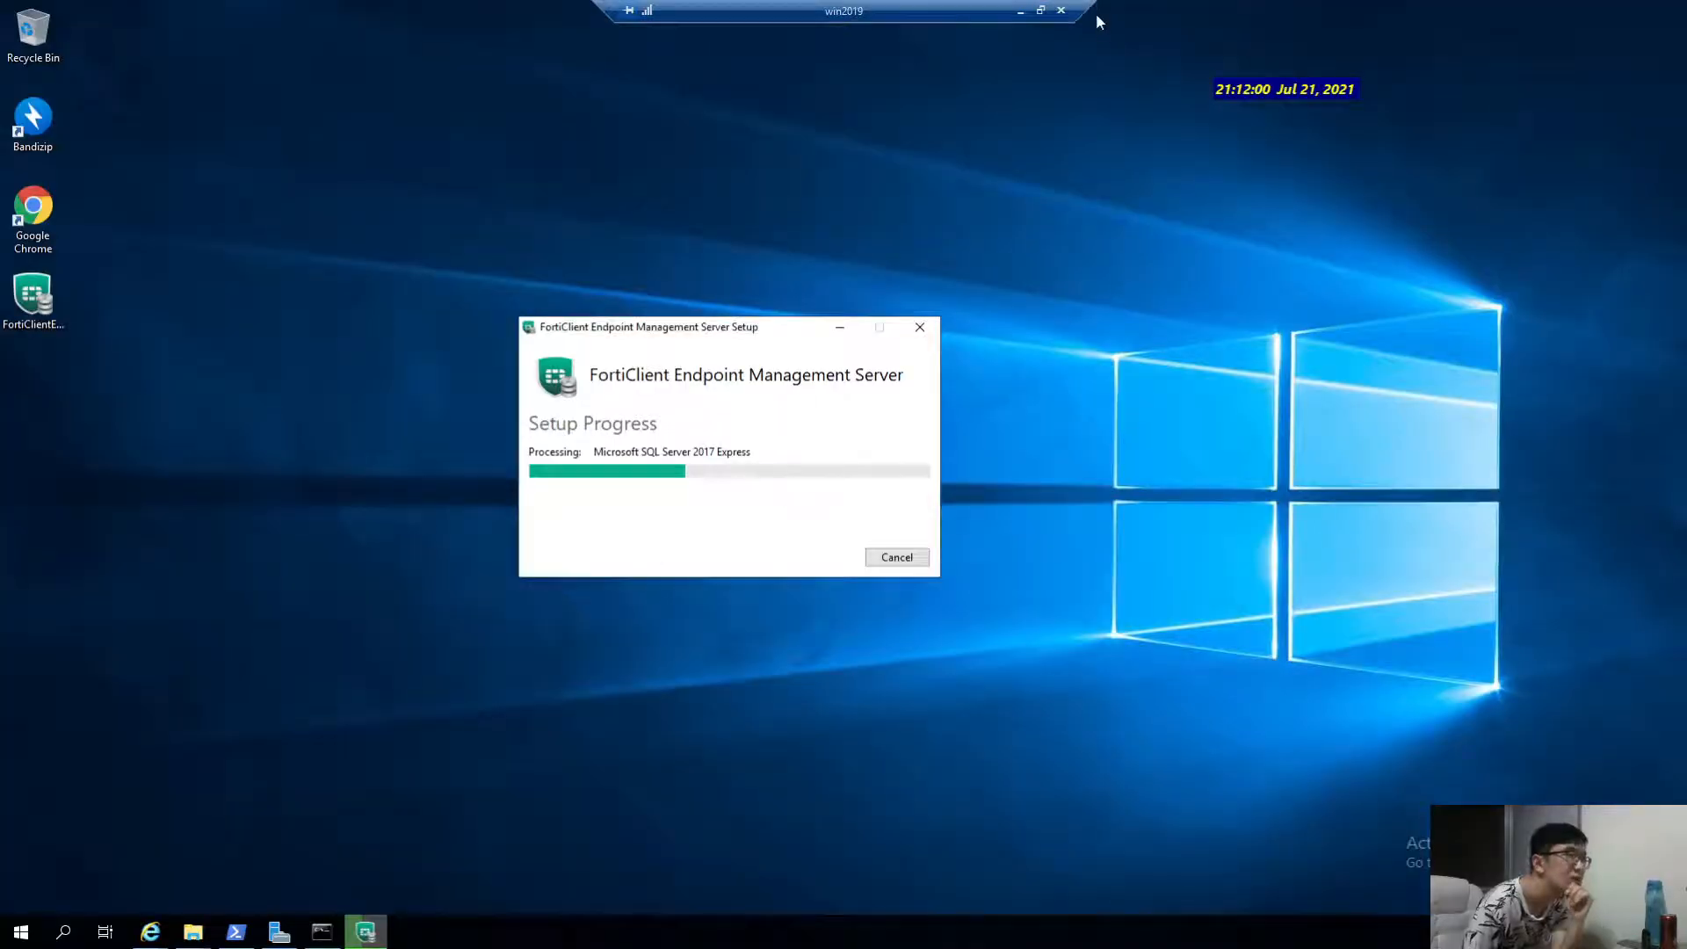
{"action": "left_click", "coordinate": [1020, 10]}
Finish the 'SQL Server Express 2017' line in the notes and check the installer progress.
{"action": "left_click", "coordinate": [367, 932]}
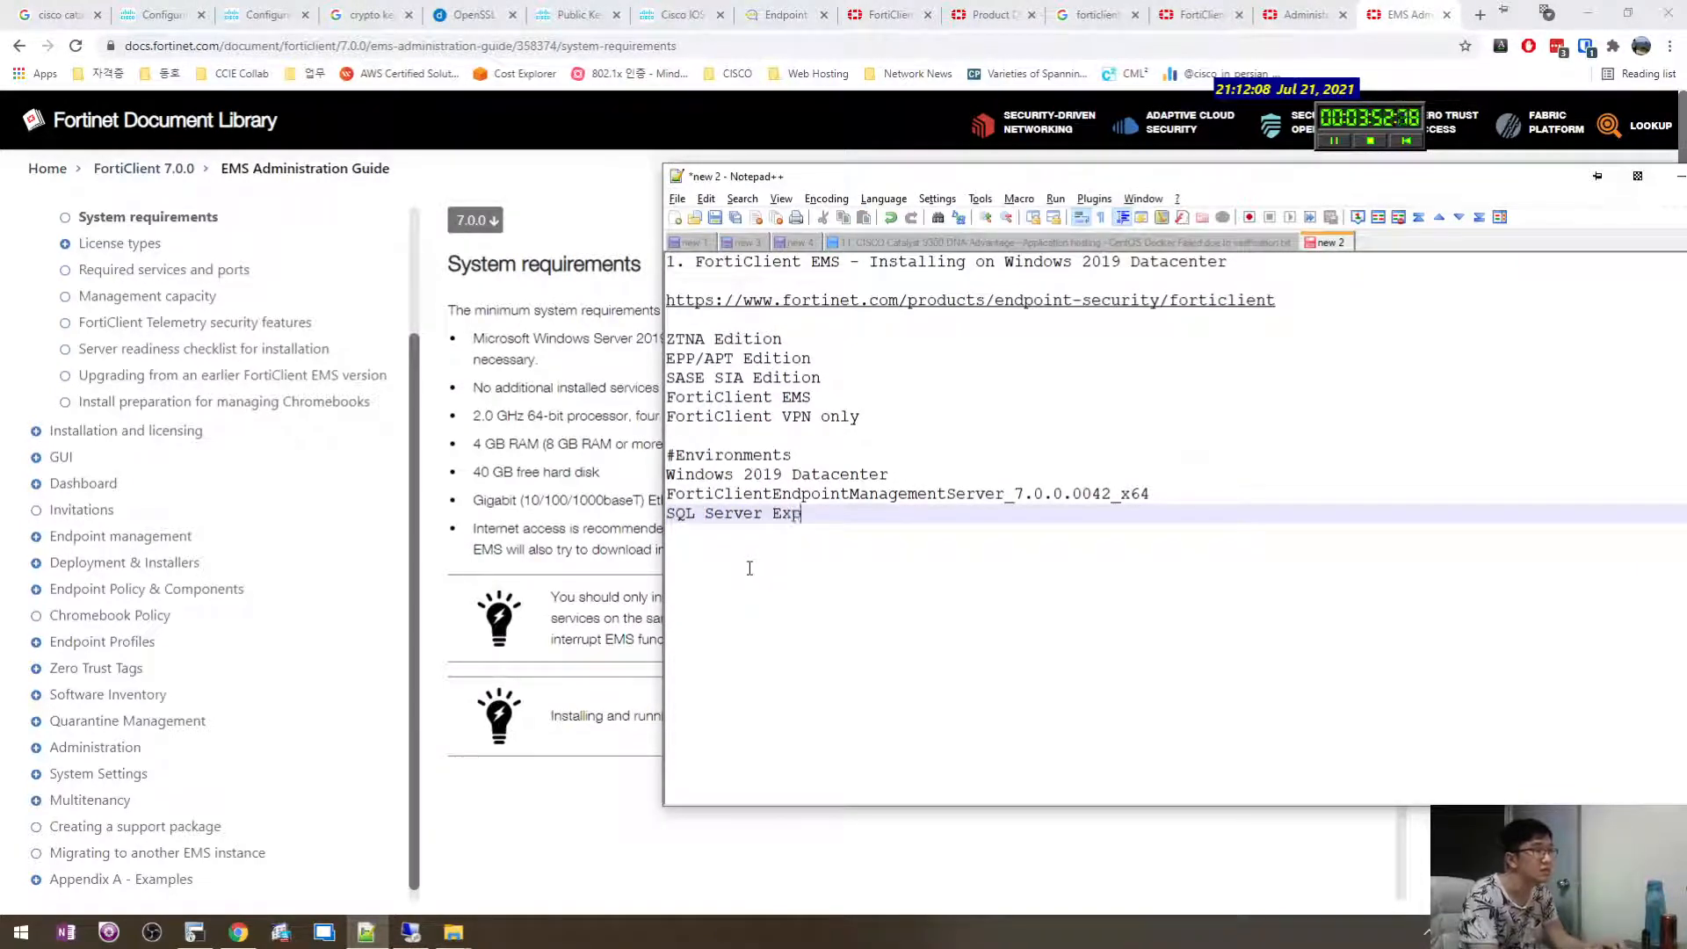
{"action": "type", "text": "7"}
{"action": "key", "text": "Return"}
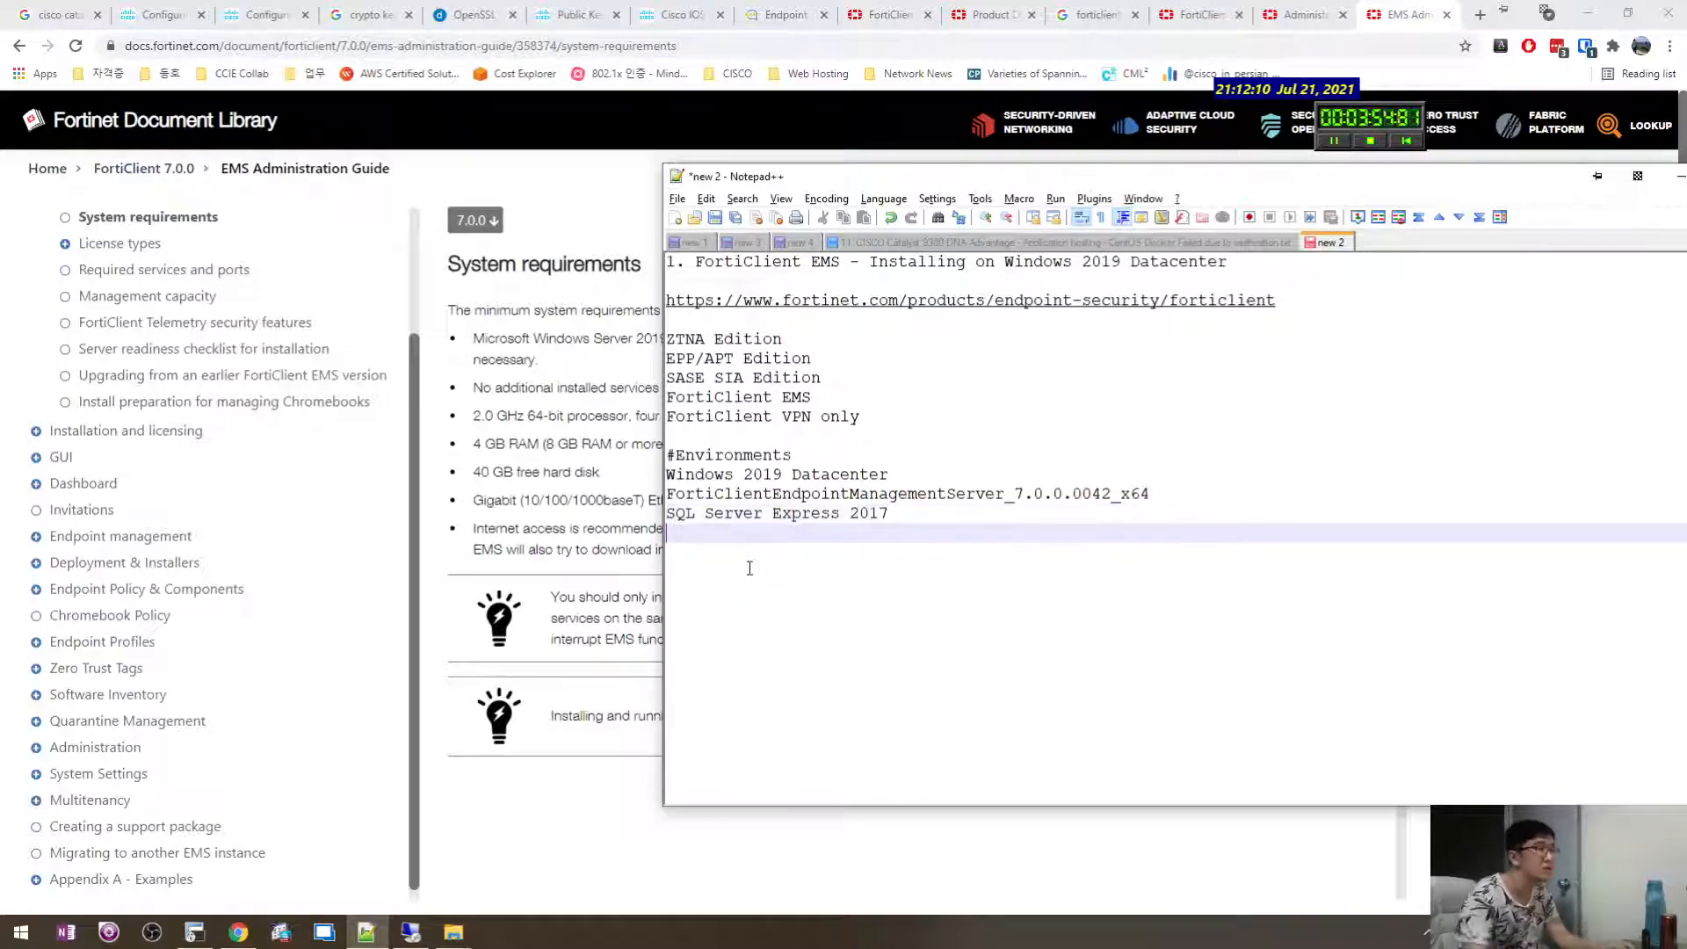
{"action": "left_click", "coordinate": [411, 932]}
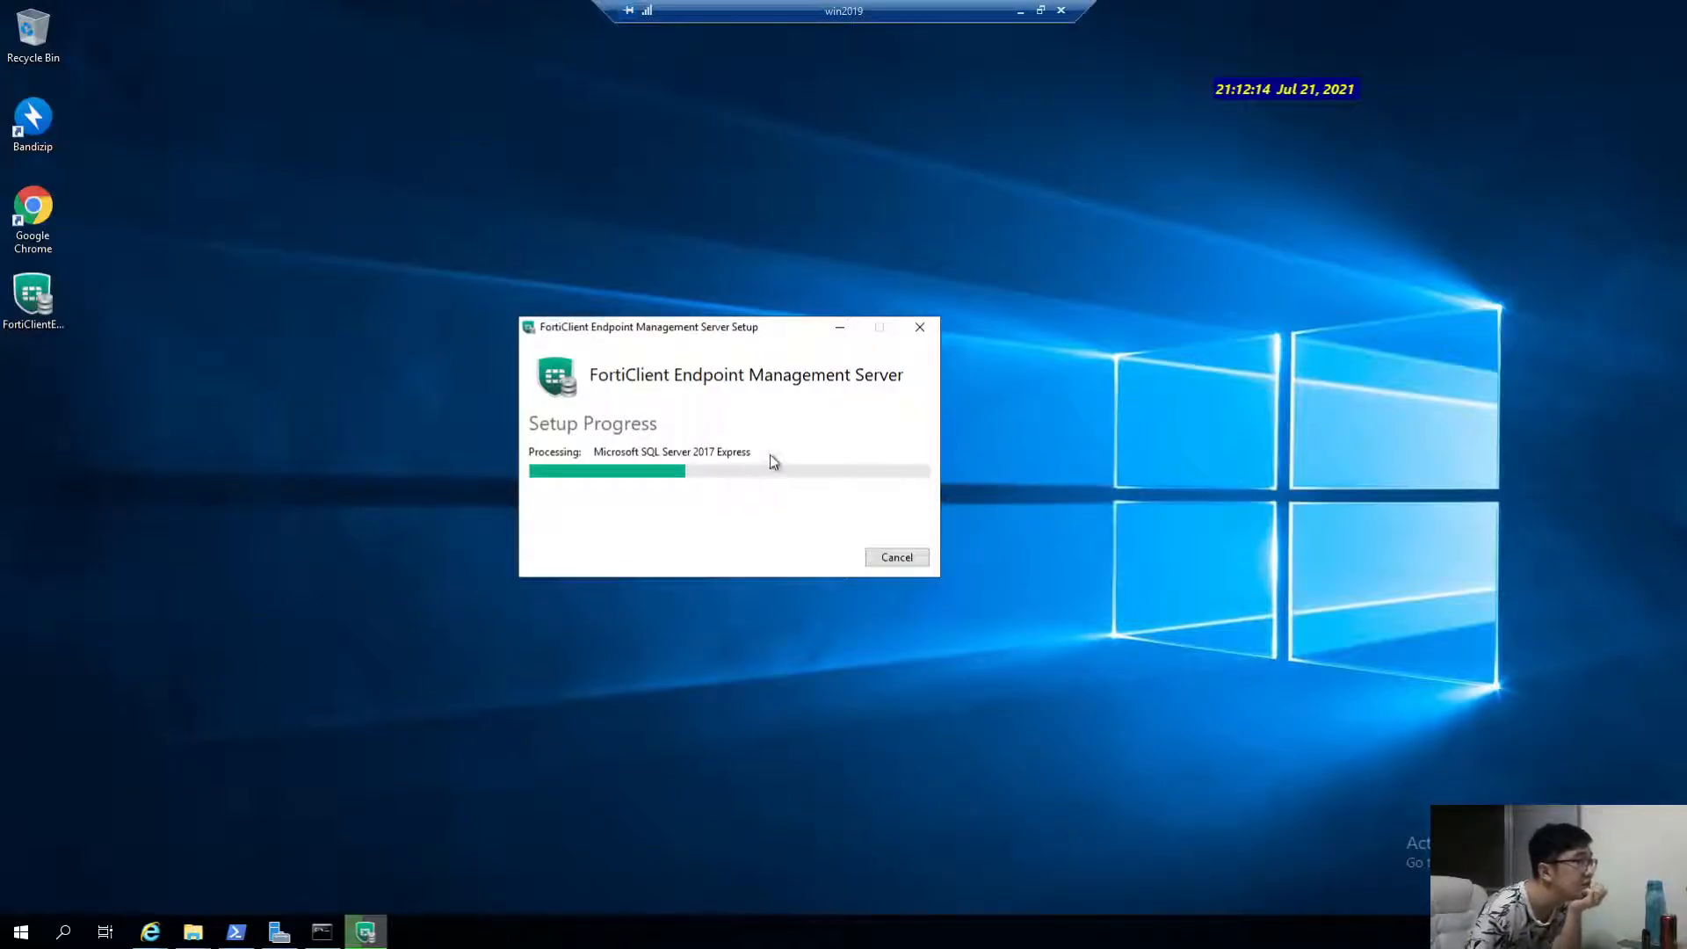
{"action": "left_click", "coordinate": [1020, 11]}
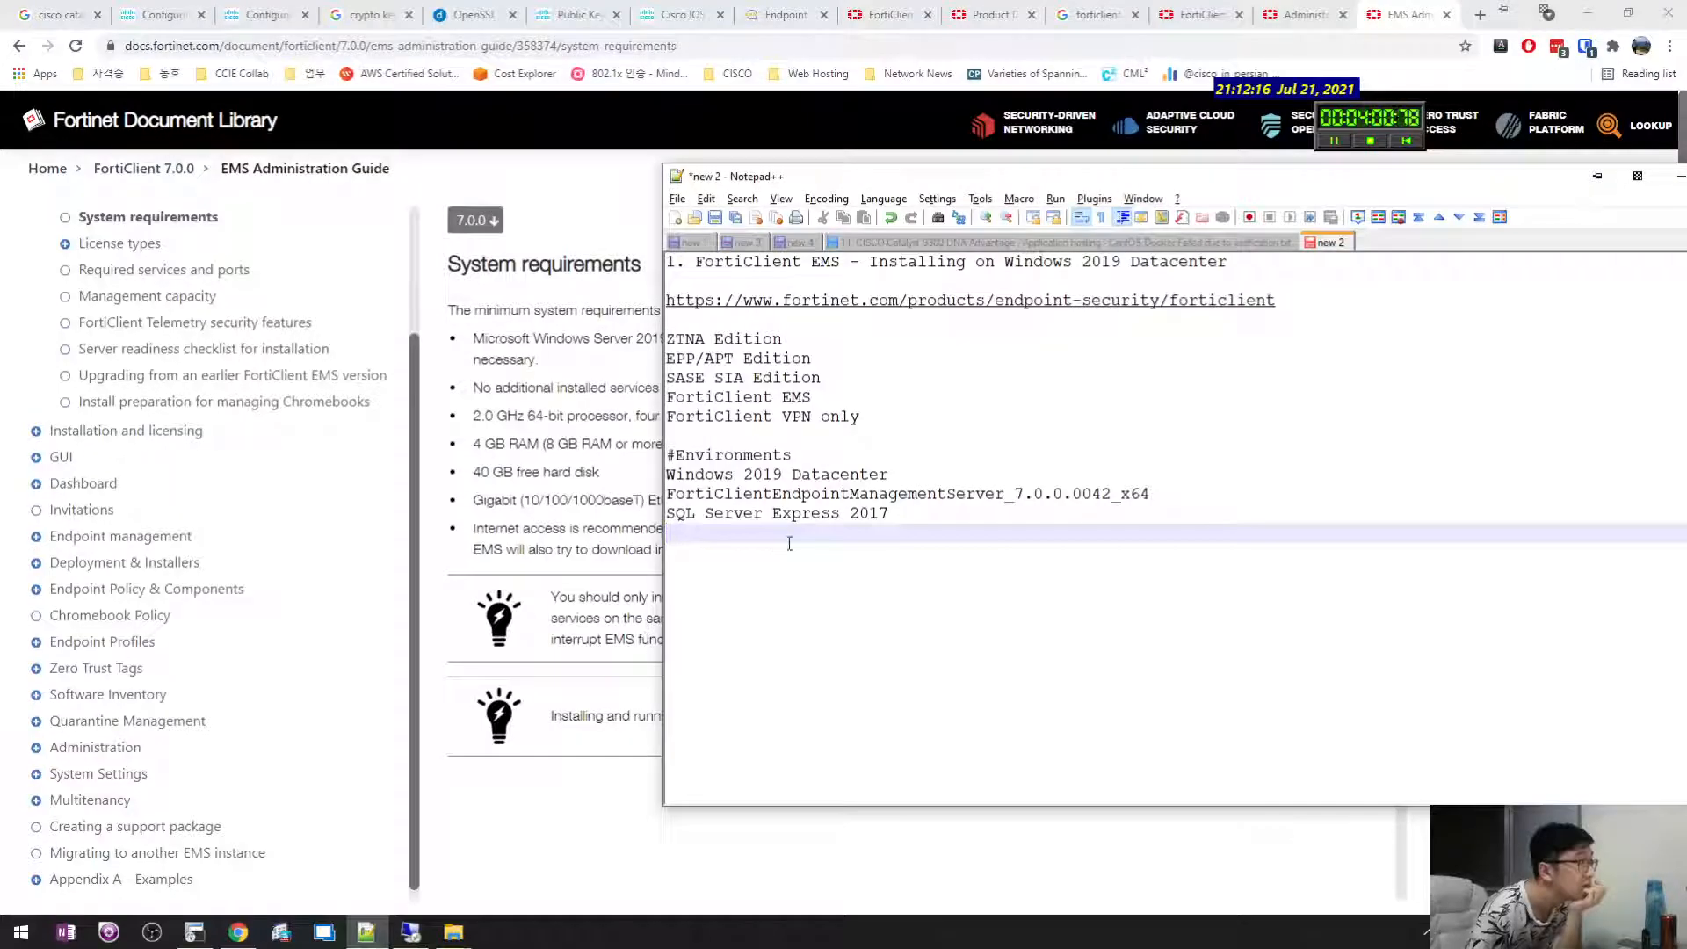
{"action": "left_click", "coordinate": [411, 932]}
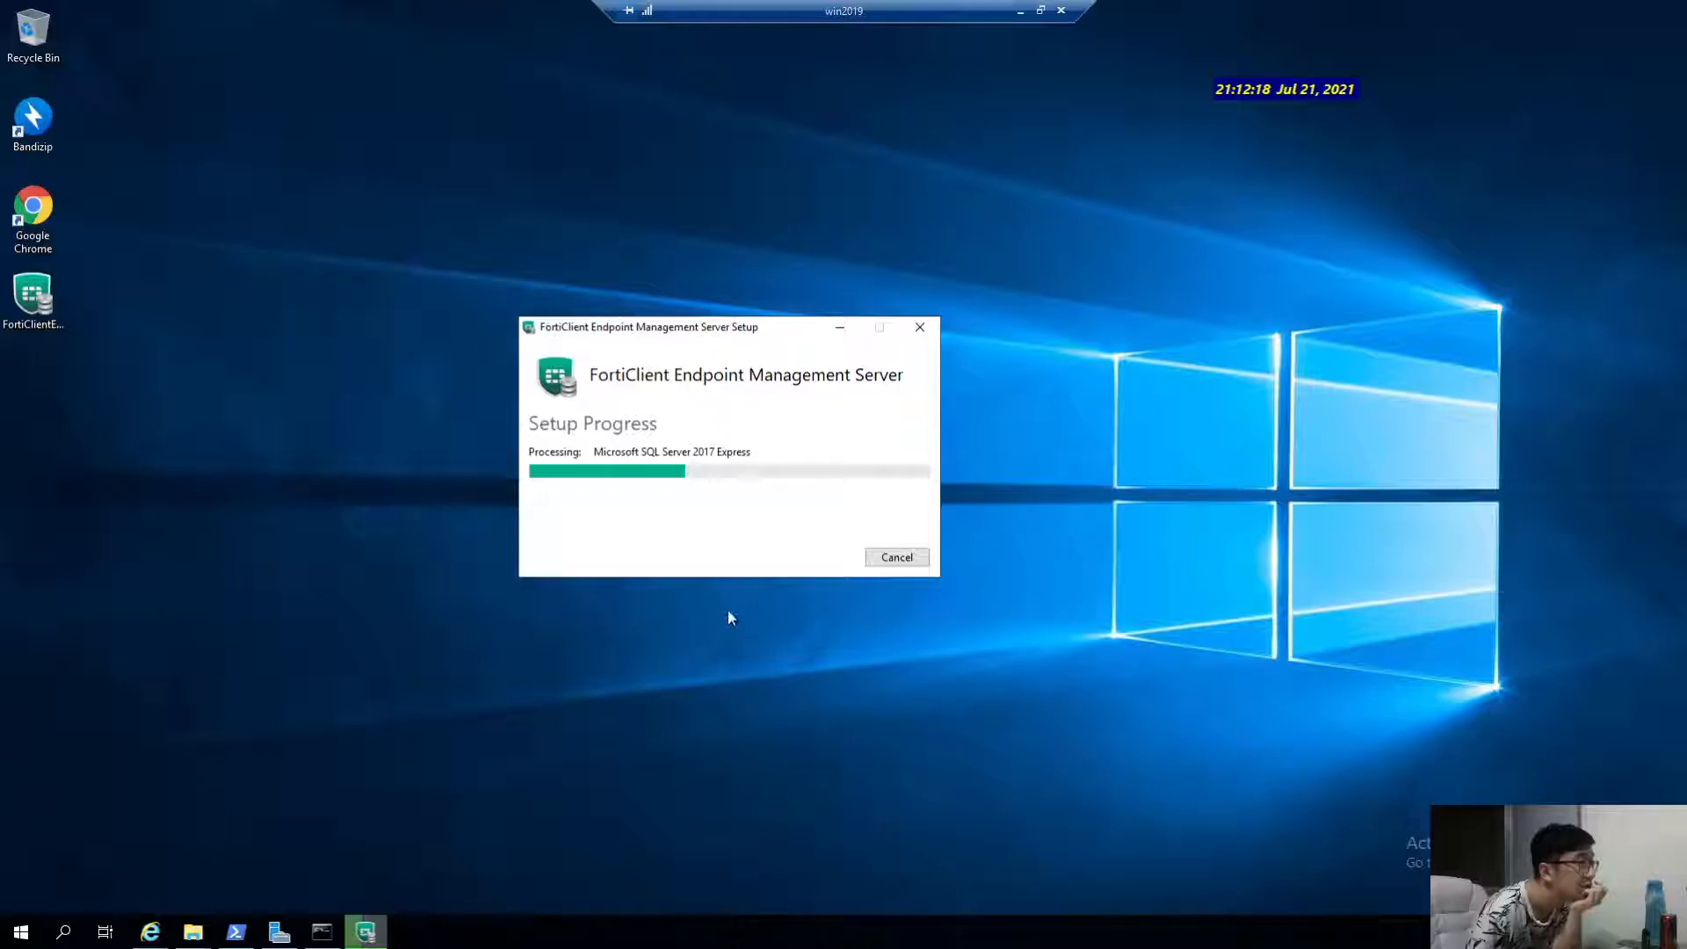
{"action": "left_click", "coordinate": [1015, 11]}
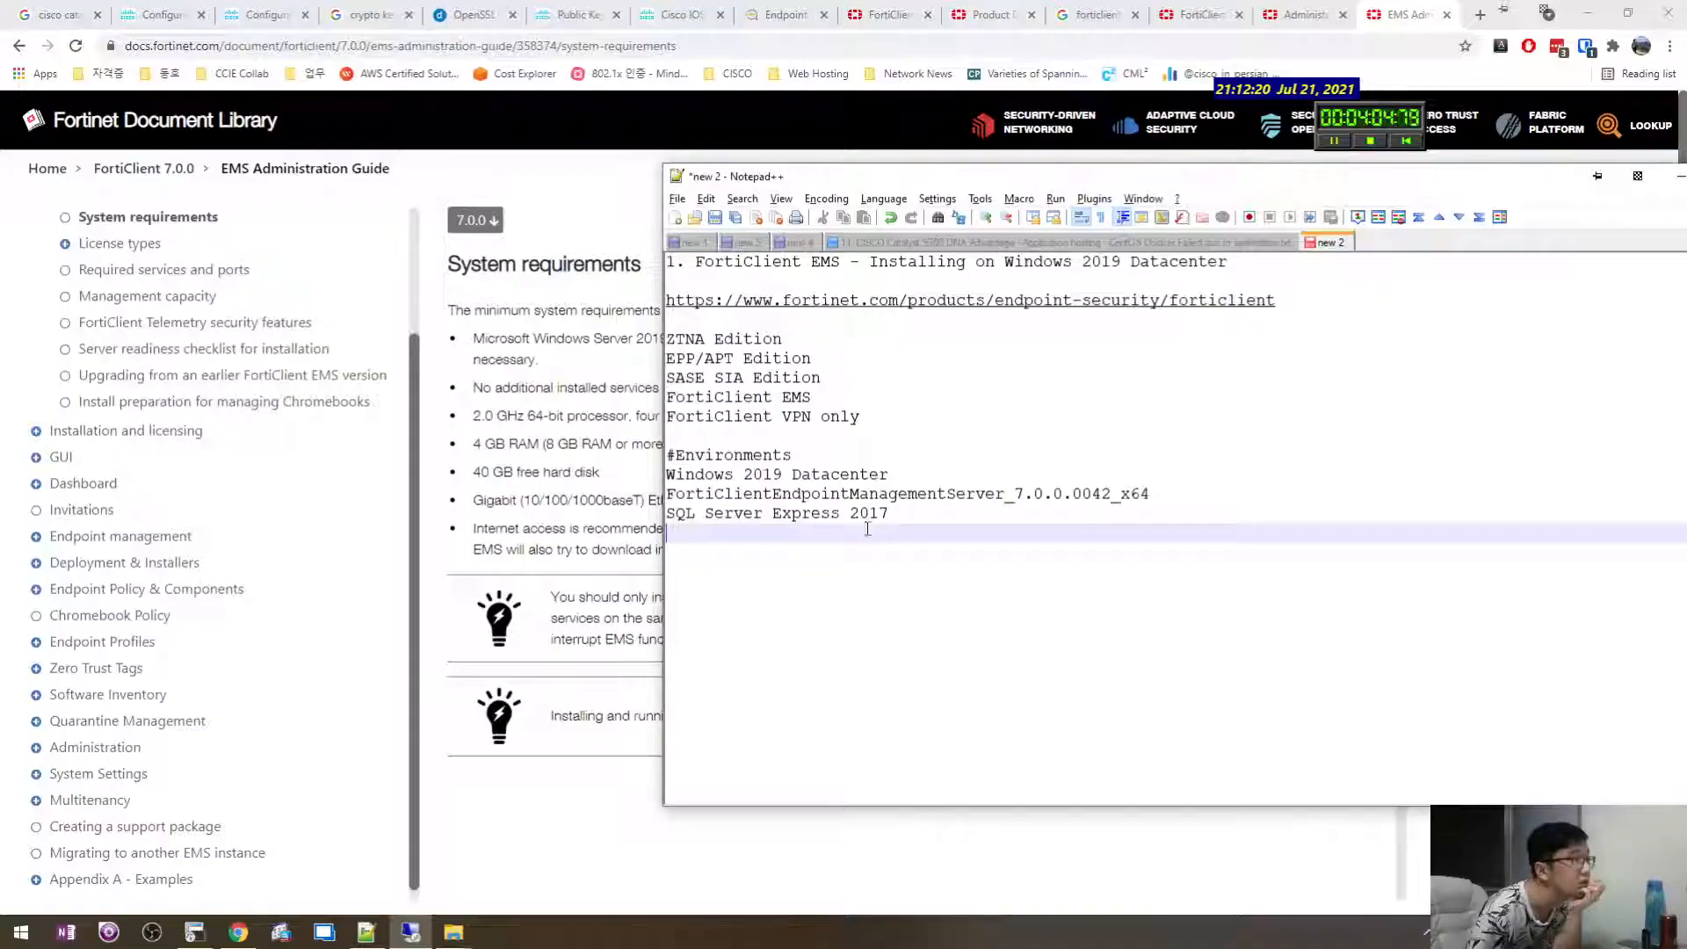
Move '2017' before 'Express' so the line reads 'SQL Server 2017 Express'.
{"action": "double_click", "coordinate": [870, 516]}
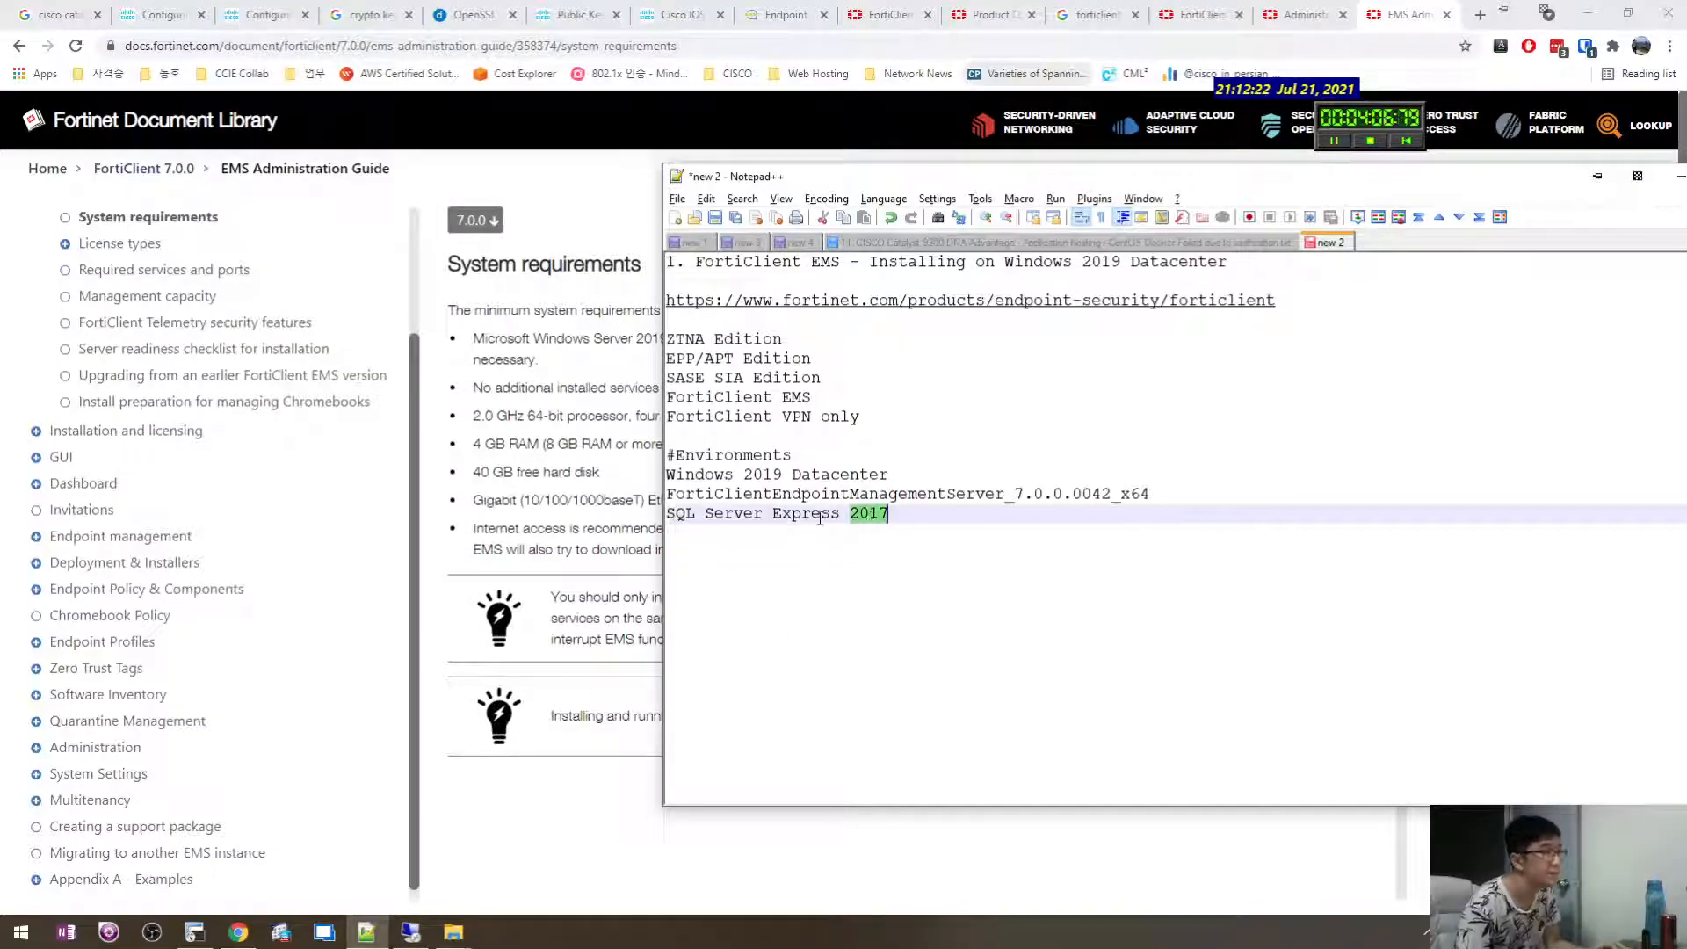
{"action": "key", "text": "ctrl+x"}
{"action": "left_click", "coordinate": [772, 514]}
{"action": "key", "text": "ctrl+v"}
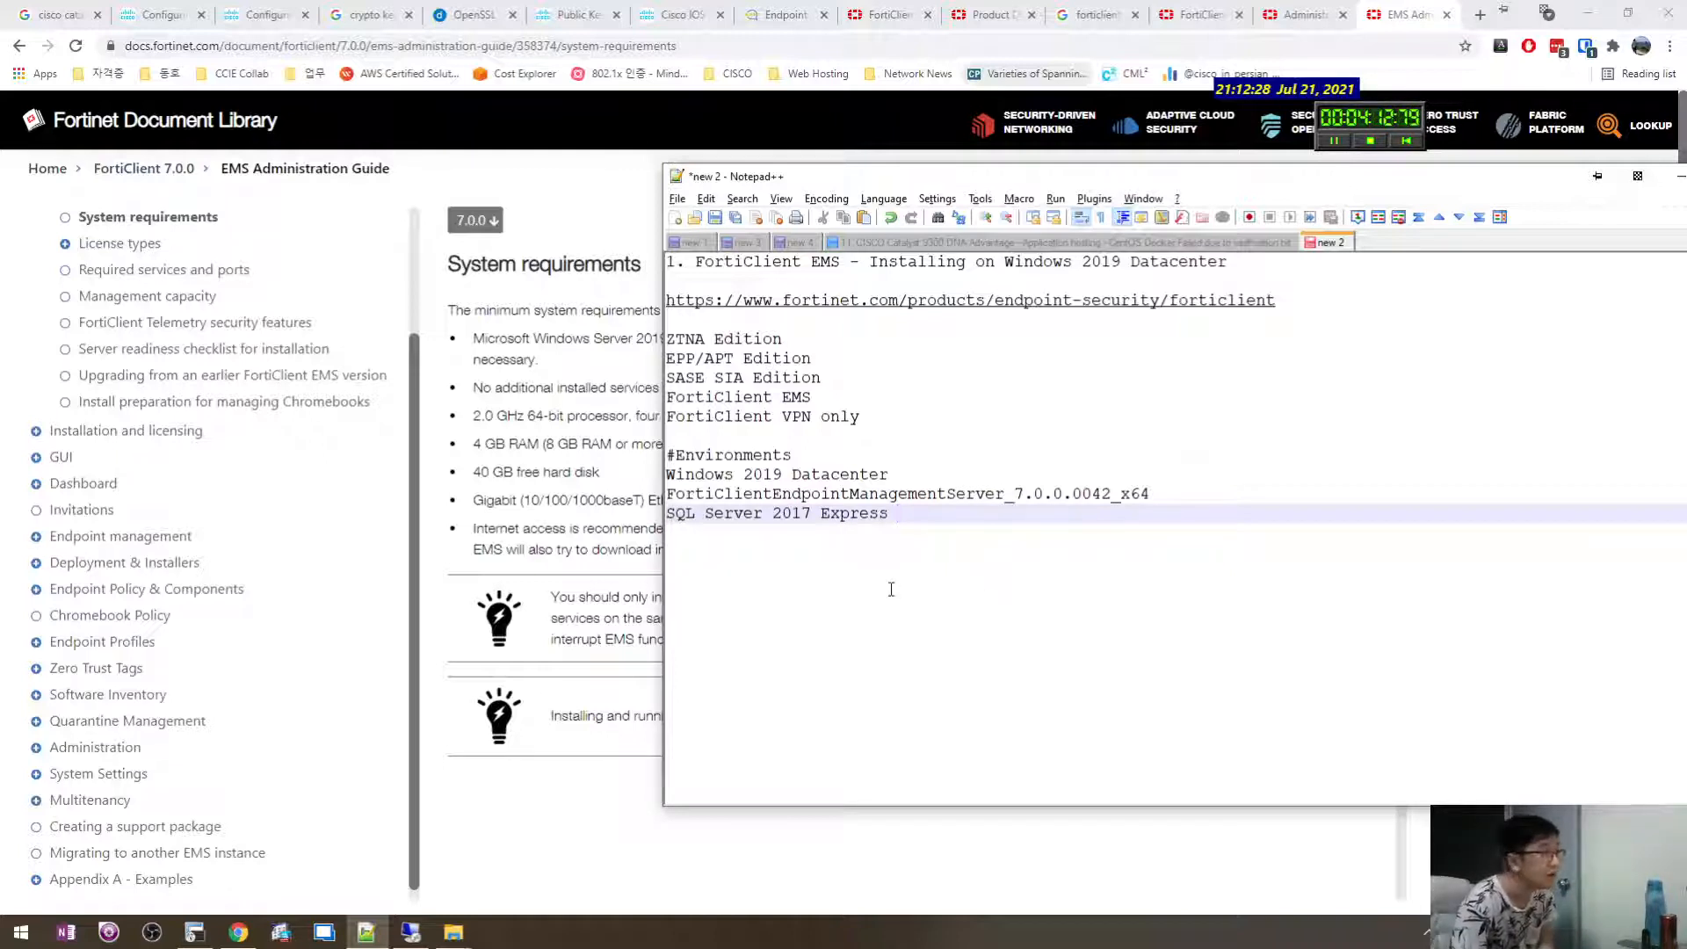
{"action": "key", "text": "Return"}
{"action": "key", "text": "Return"}
{"action": "left_click", "coordinate": [705, 527]}
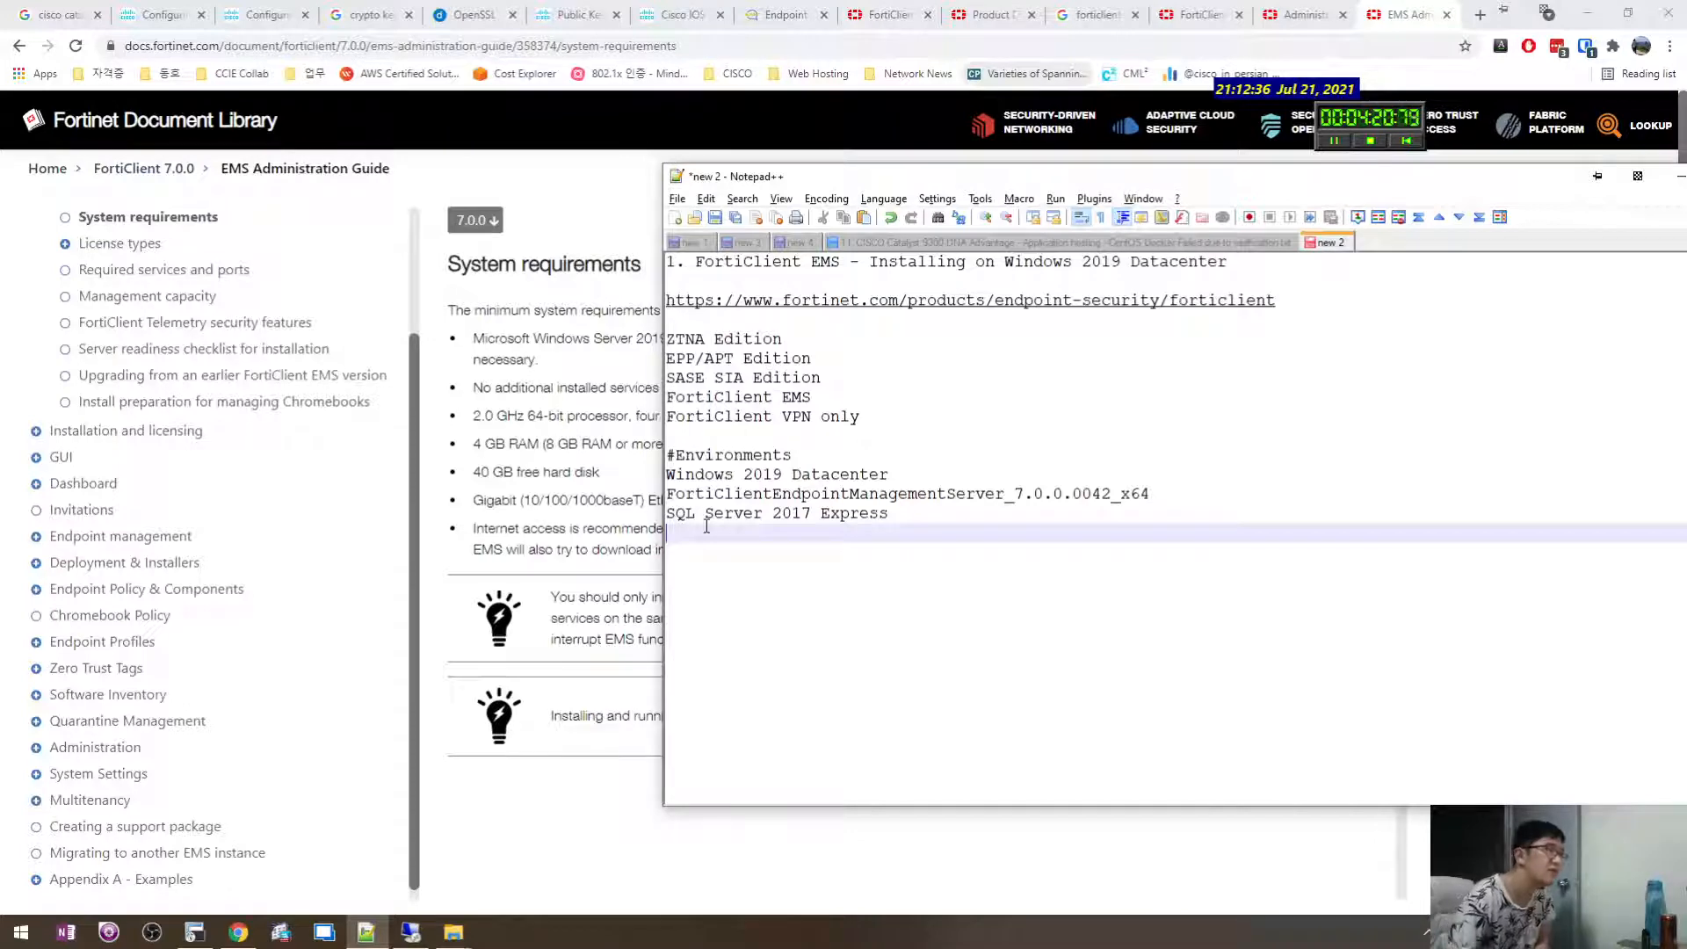
Read the optional internet access note, then open Required services and ports and Installation and licensing.
{"action": "left_click", "coordinate": [607, 529]}
{"action": "left_click_drag", "start_coordinate": [568, 529], "coordinate": [685, 542]}
{"action": "left_click", "coordinate": [1018, 542]}
{"action": "left_click_drag", "start_coordinate": [679, 538], "coordinate": [1163, 537]}
{"action": "left_click_drag", "start_coordinate": [1228, 532], "coordinate": [703, 532]}
{"action": "left_click", "coordinate": [613, 548]}
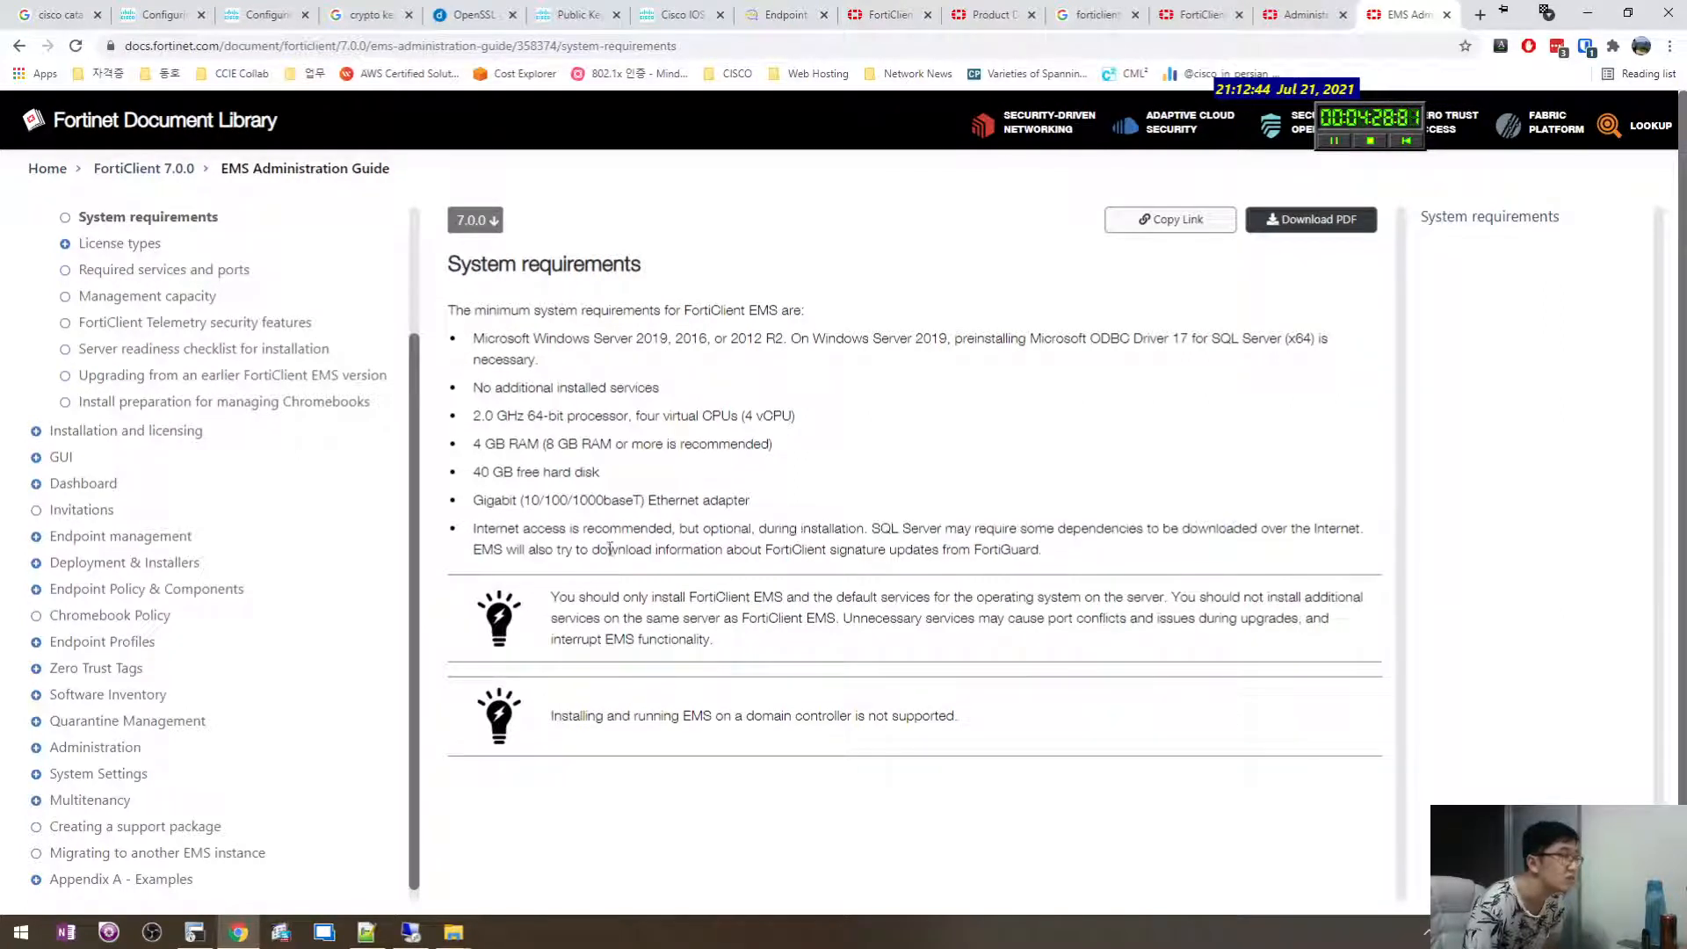
{"action": "mouse_move", "coordinate": [563, 552]}
{"action": "left_mouse_down"}
{"action": "mouse_move", "coordinate": [821, 562]}
{"action": "mouse_move", "coordinate": [504, 552]}
{"action": "left_mouse_up"}
{"action": "left_click", "coordinate": [447, 477]}
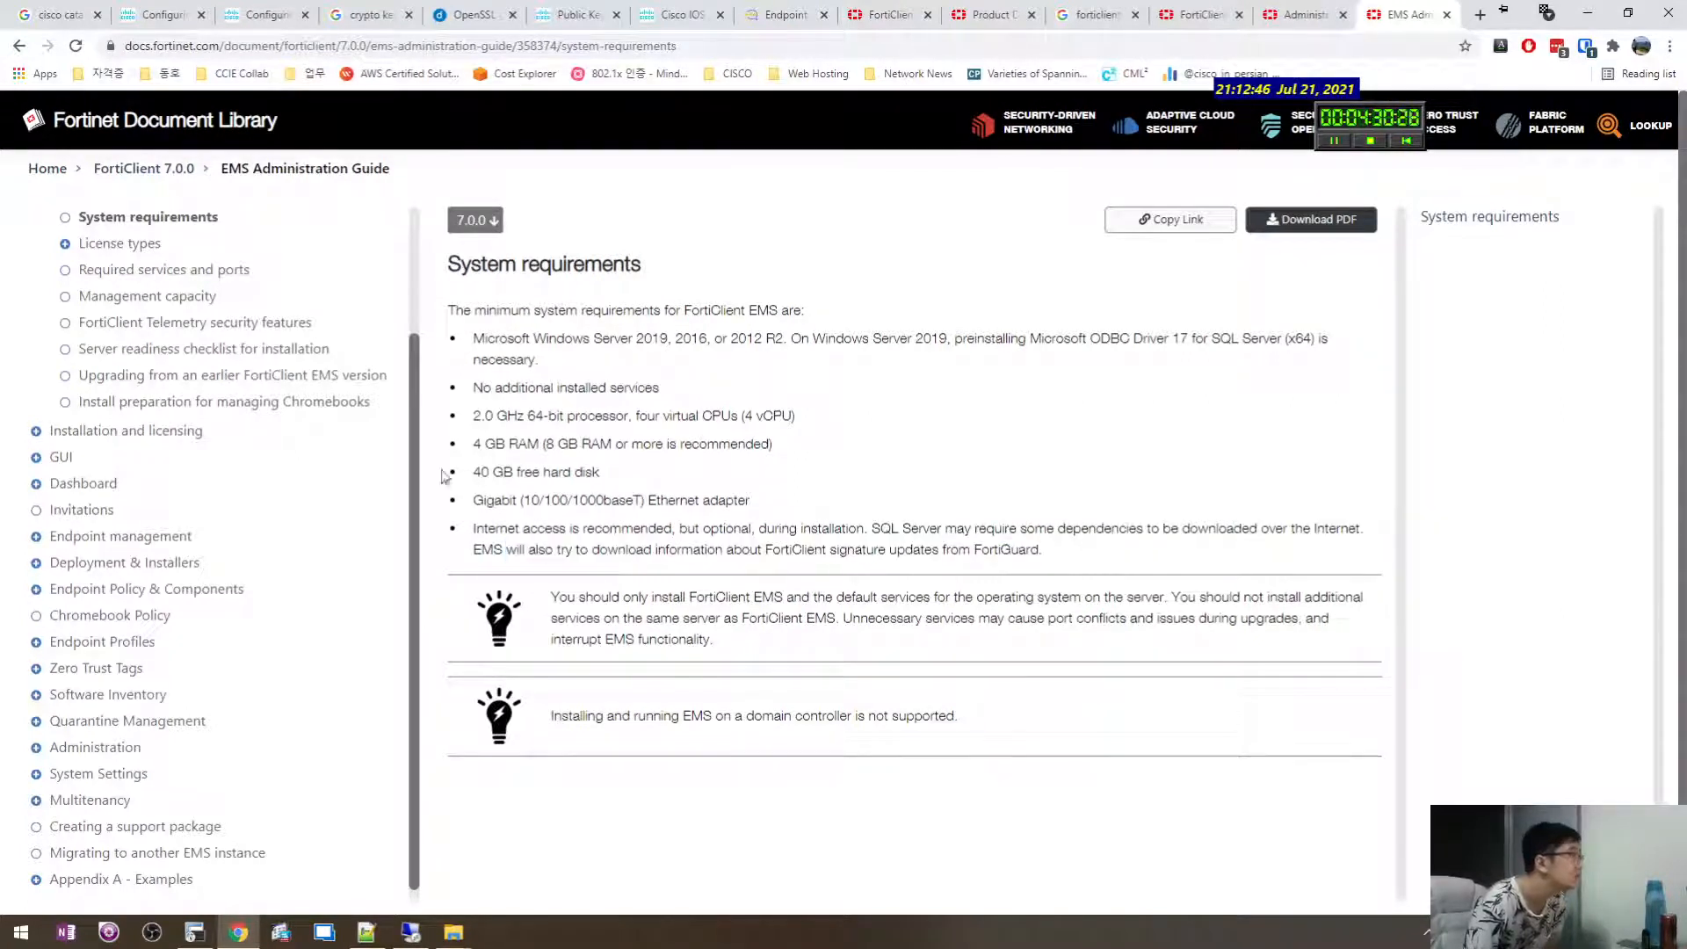
{"action": "left_click", "coordinate": [167, 274]}
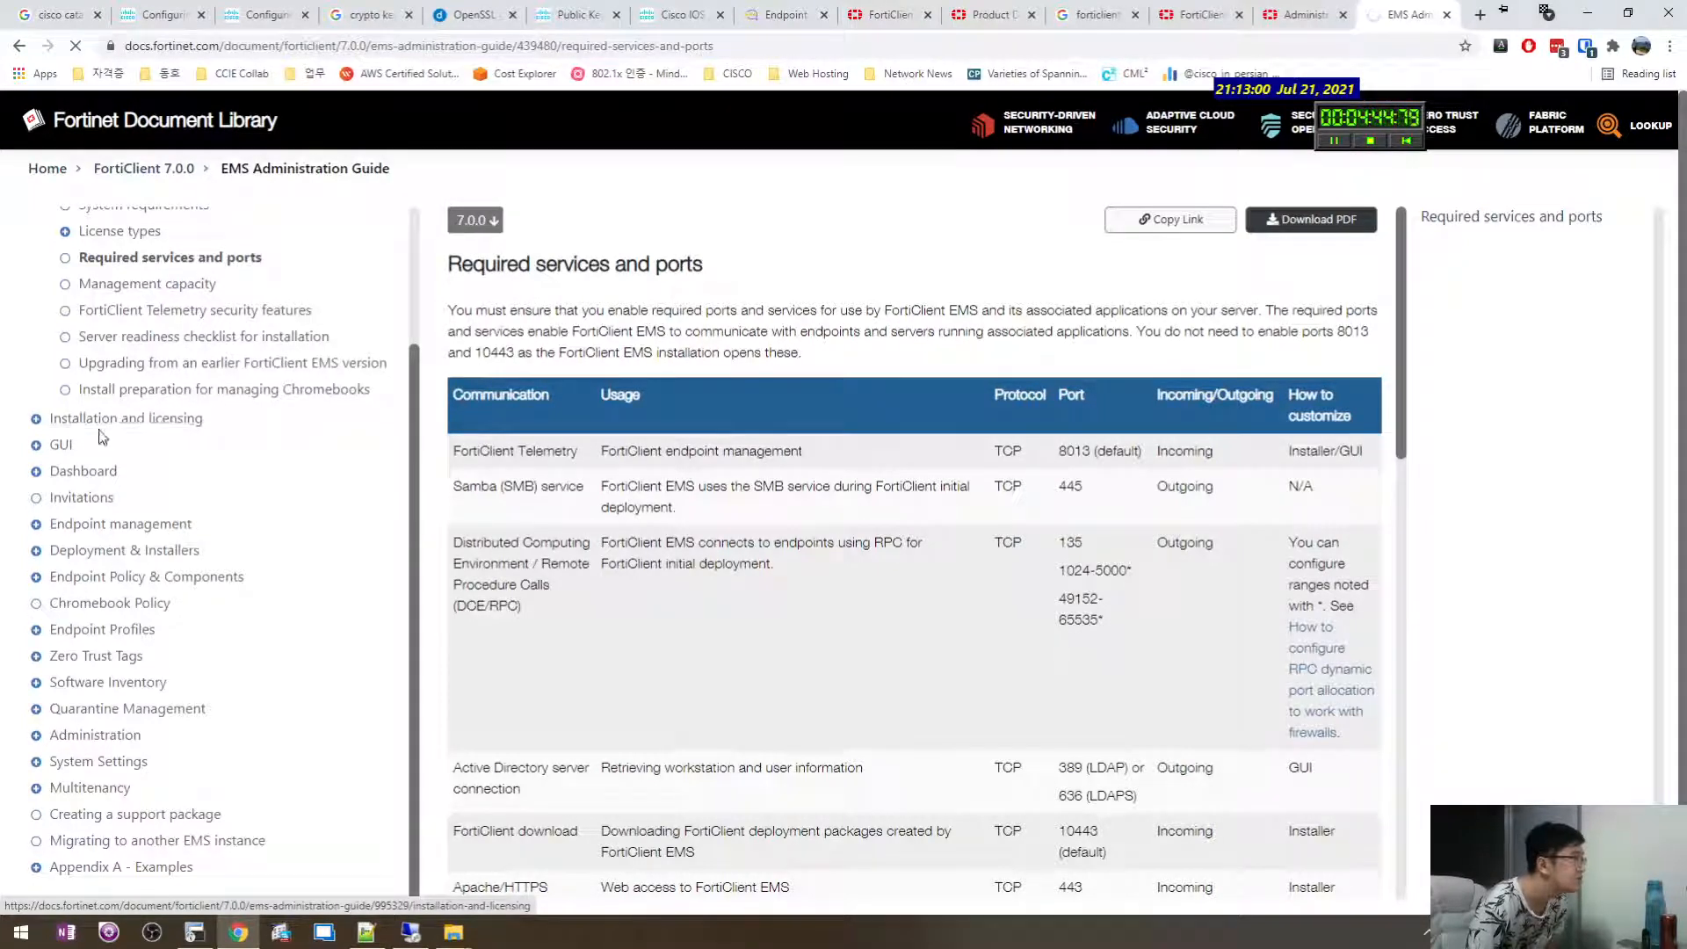
{"action": "left_click", "coordinate": [175, 427]}
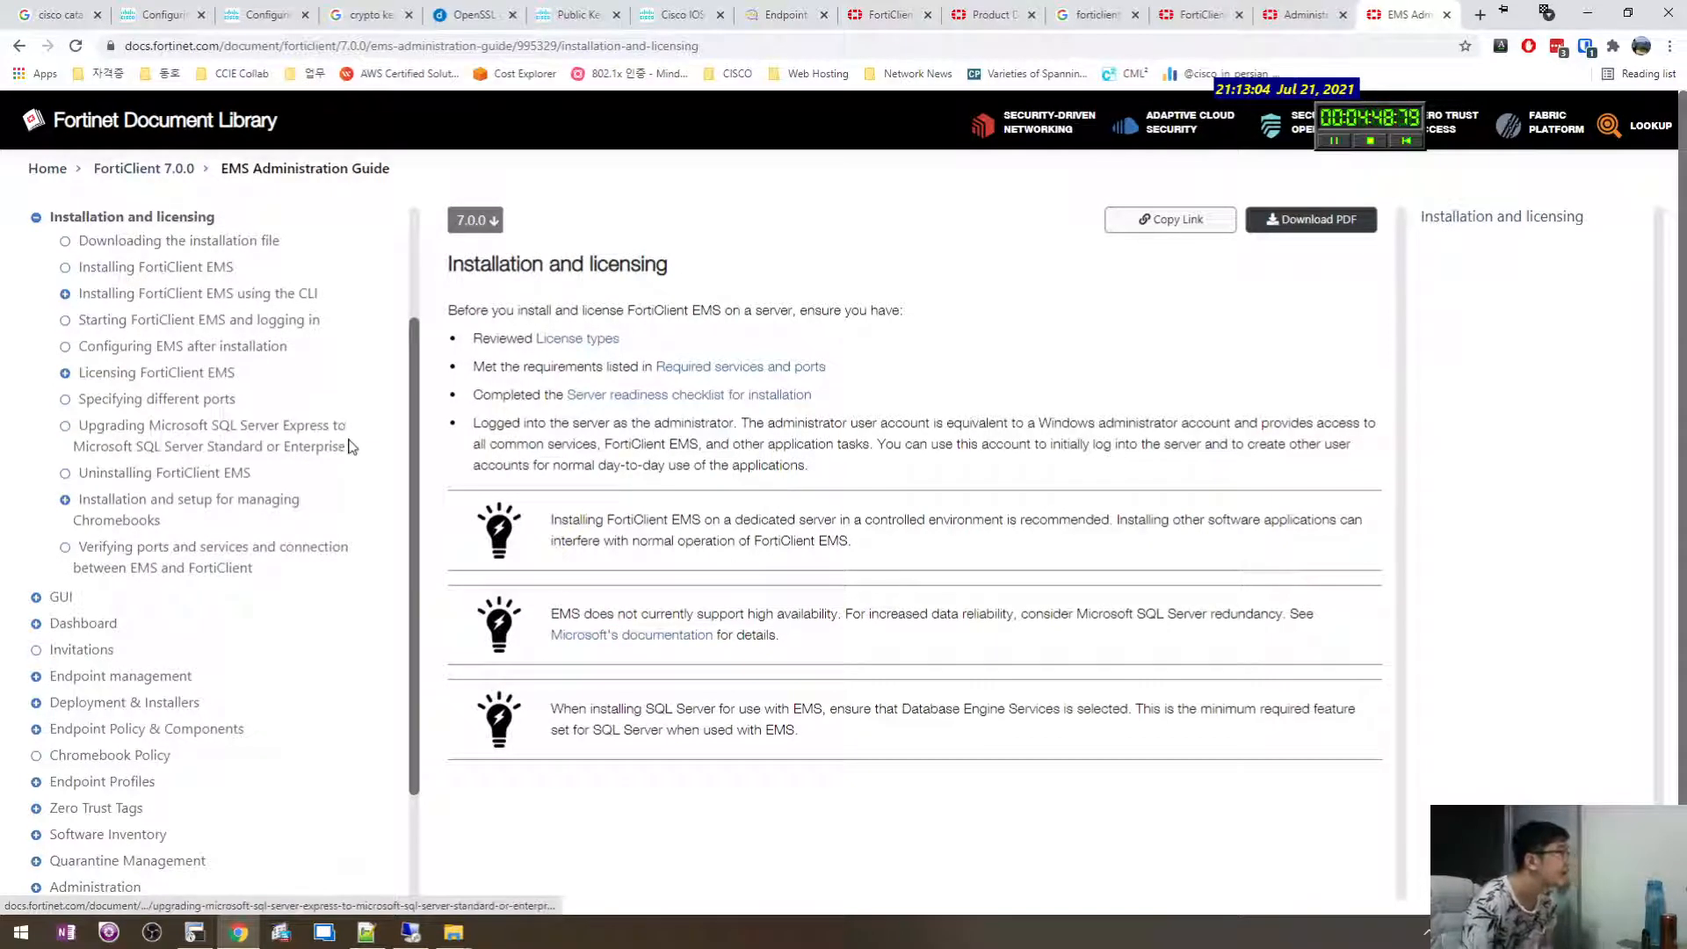
Open Installing FortiClient EMS and read the package contents, Apache component and administrator-rights note.
{"action": "left_click", "coordinate": [181, 267]}
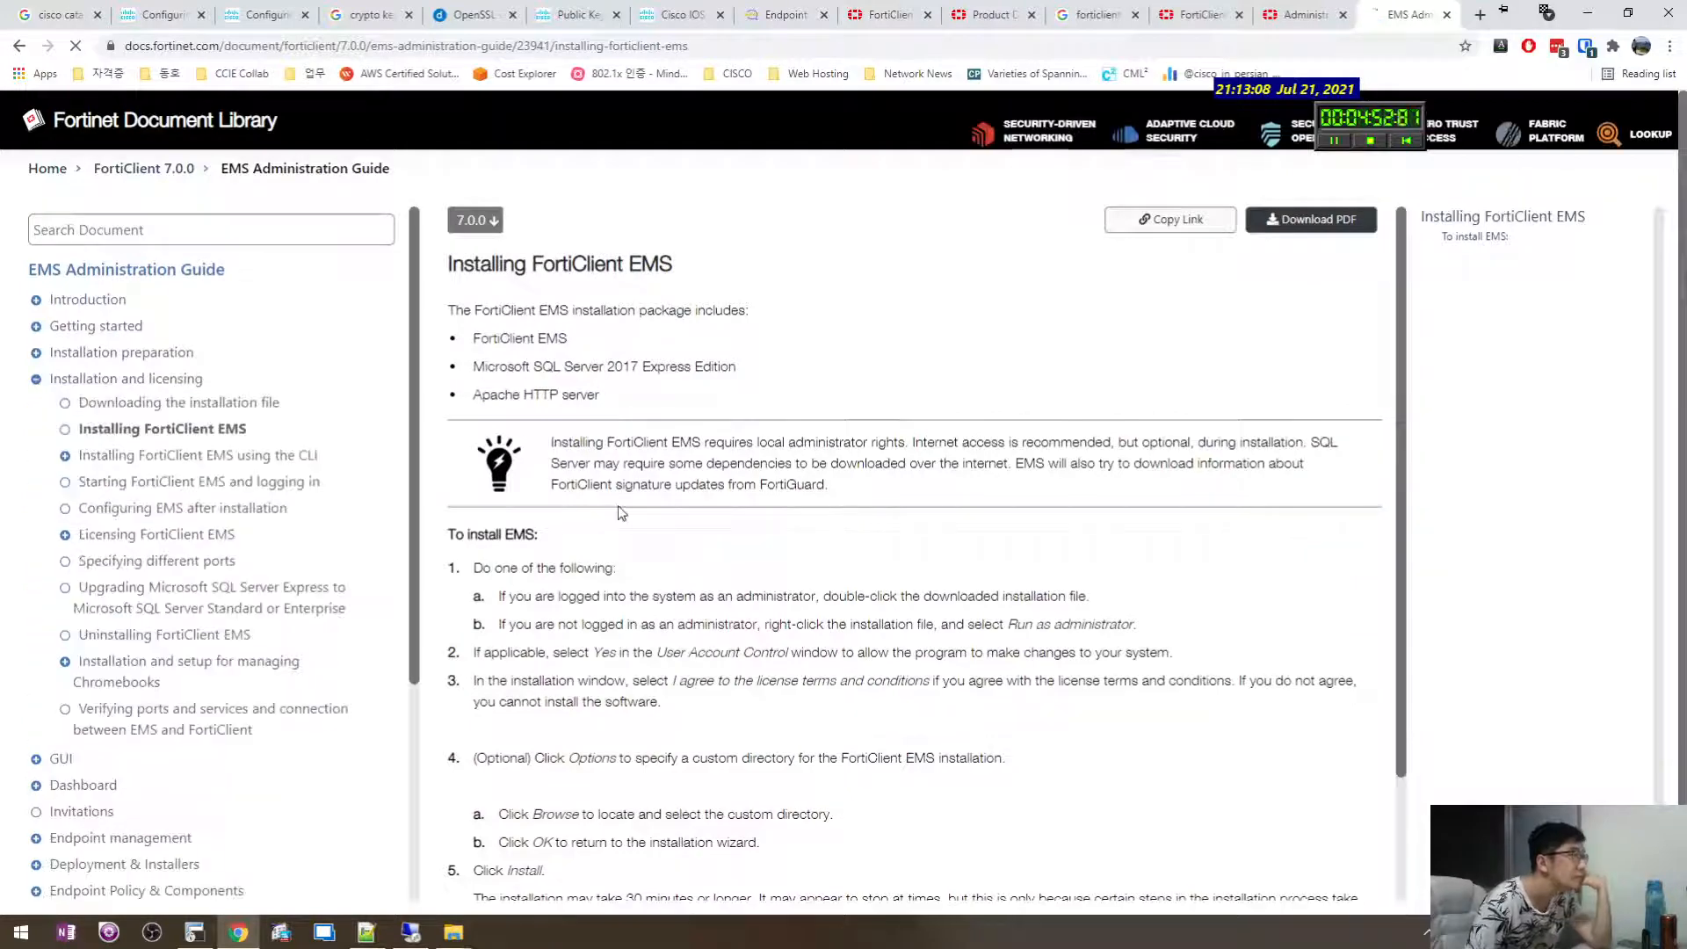
{"action": "left_click_drag", "start_coordinate": [724, 369], "coordinate": [747, 563]}
{"action": "left_click", "coordinate": [713, 481]}
{"action": "scroll", "coordinate": [711, 479], "scroll_direction": "down", "scroll_amount": 1}
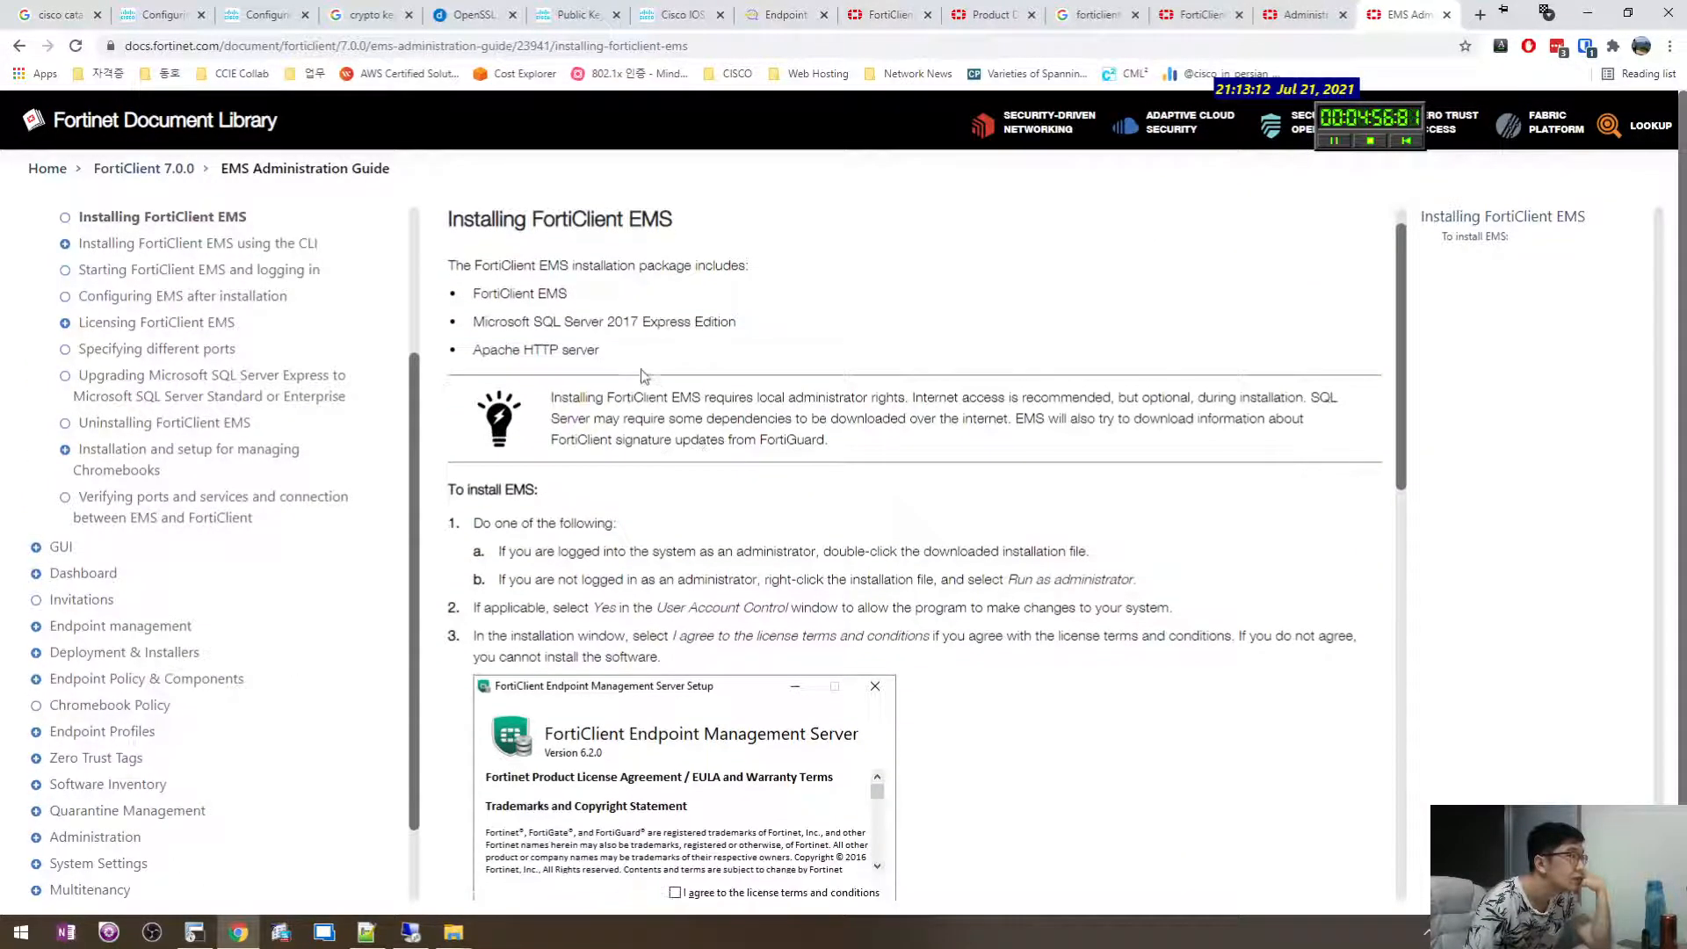
{"action": "left_click_drag", "start_coordinate": [638, 361], "coordinate": [663, 396]}
{"action": "left_click", "coordinate": [476, 352]}
{"action": "left_click", "coordinate": [667, 361]}
{"action": "triple_click", "coordinate": [995, 409]}
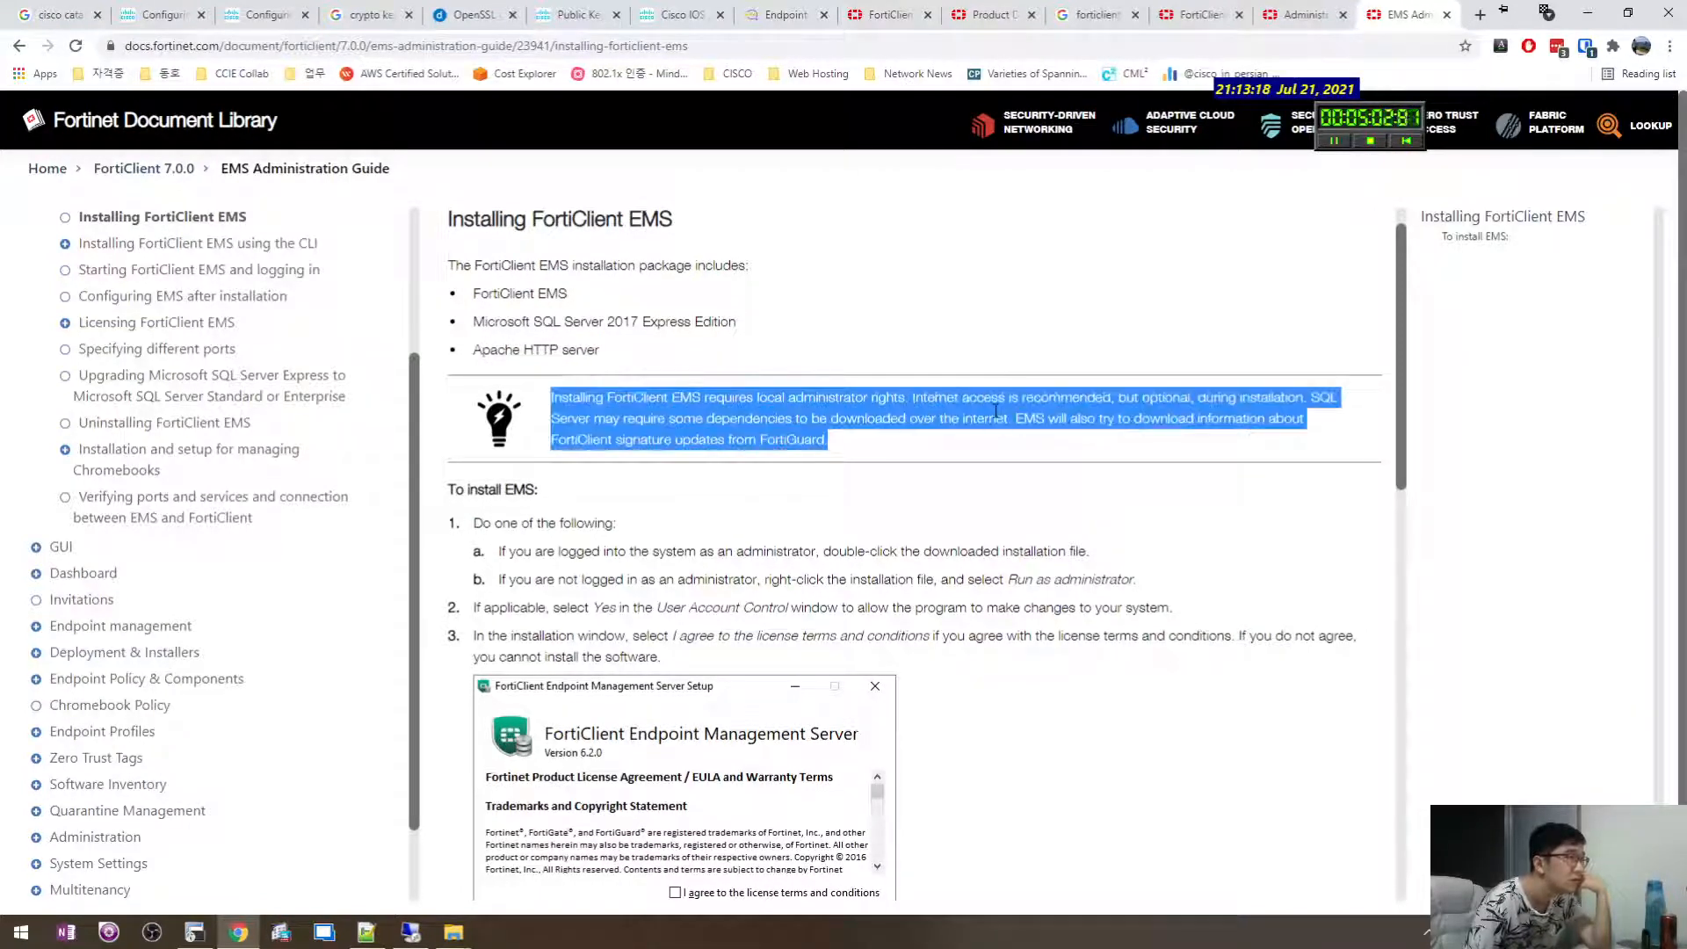
{"action": "left_click", "coordinate": [1073, 414]}
Read installation steps 1 to 3 on the Installing FortiClient EMS page.
{"action": "left_click_drag", "start_coordinate": [1073, 414], "coordinate": [756, 399]}
{"action": "left_click", "coordinate": [844, 417]}
{"action": "left_click", "coordinate": [838, 457]}
{"action": "scroll", "coordinate": [833, 499], "scroll_direction": "down", "scroll_amount": 1}
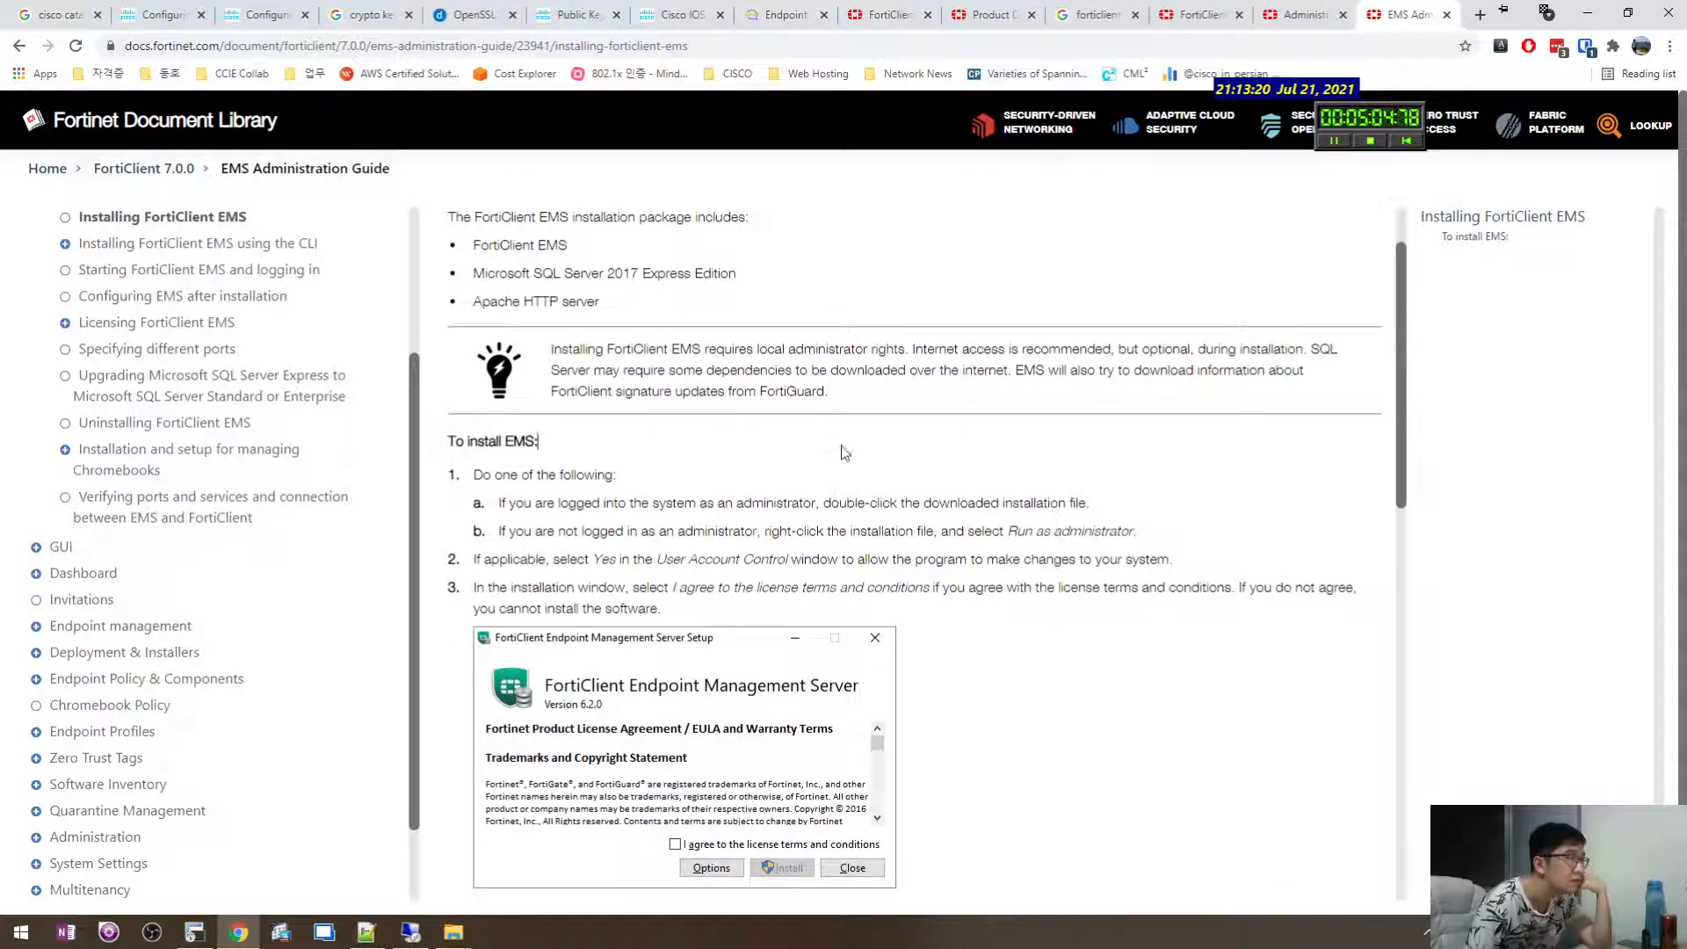
{"action": "left_click_drag", "start_coordinate": [842, 452], "coordinate": [987, 659]}
{"action": "scroll", "coordinate": [975, 640], "scroll_direction": "down", "scroll_amount": 10}
{"action": "scroll", "coordinate": [975, 640], "scroll_direction": "up", "scroll_amount": 2}
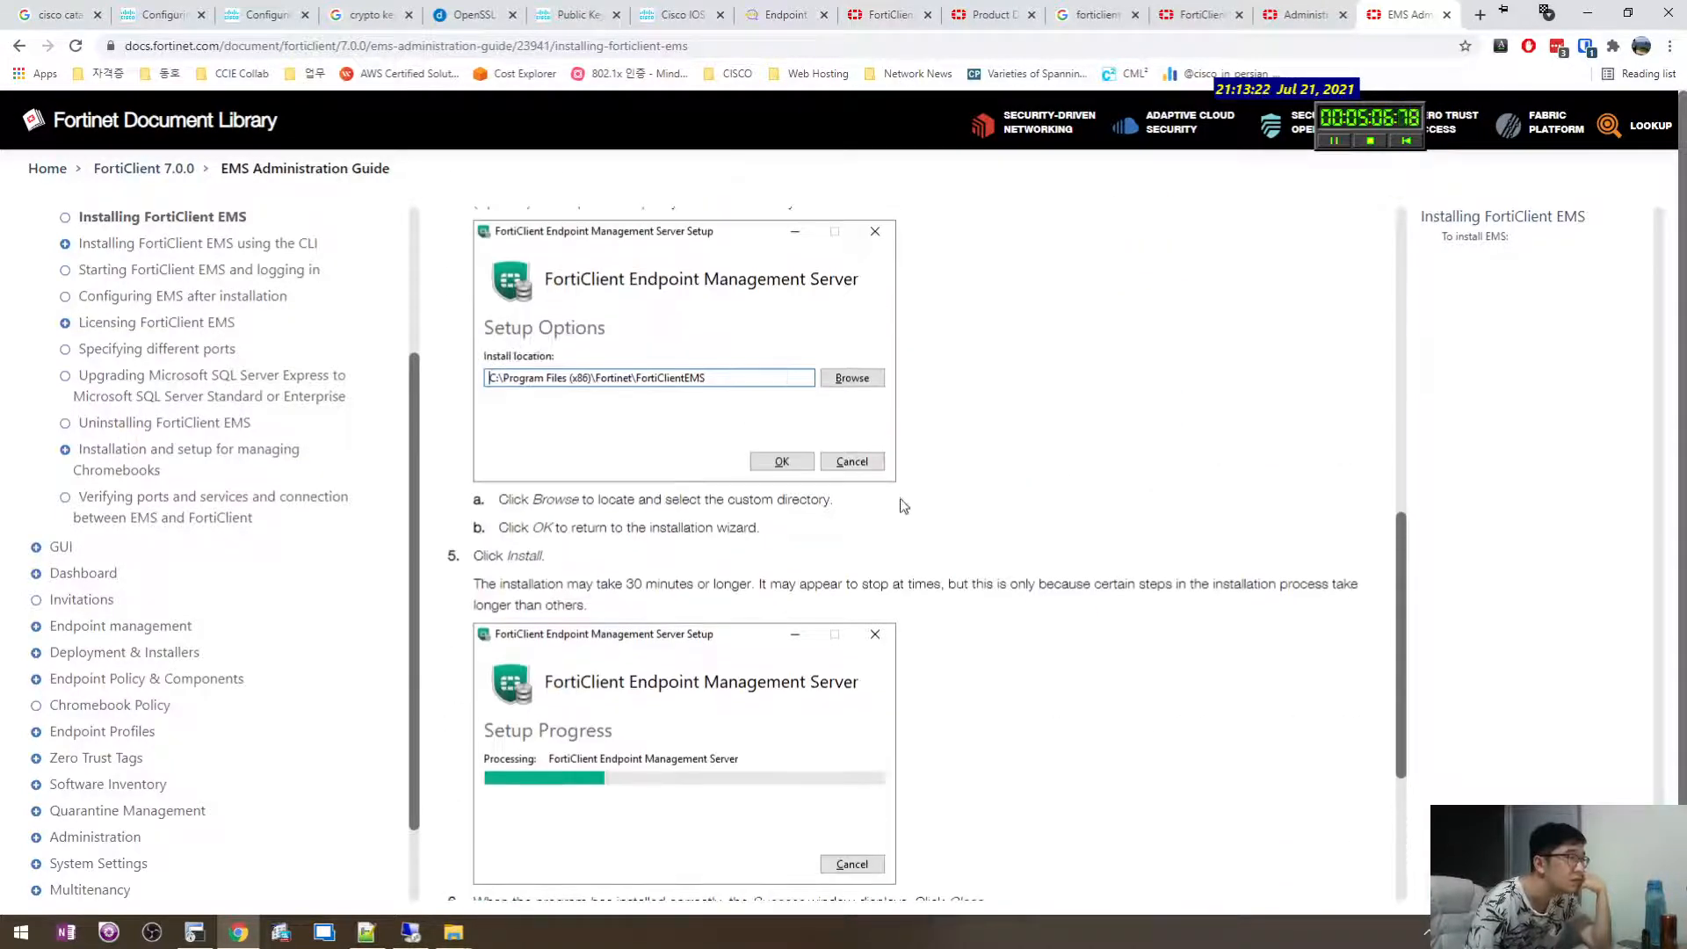
Check the installer progress on the remote server, then open 'Starting FortiClient EMS and logging in'.
{"action": "left_click", "coordinate": [411, 932]}
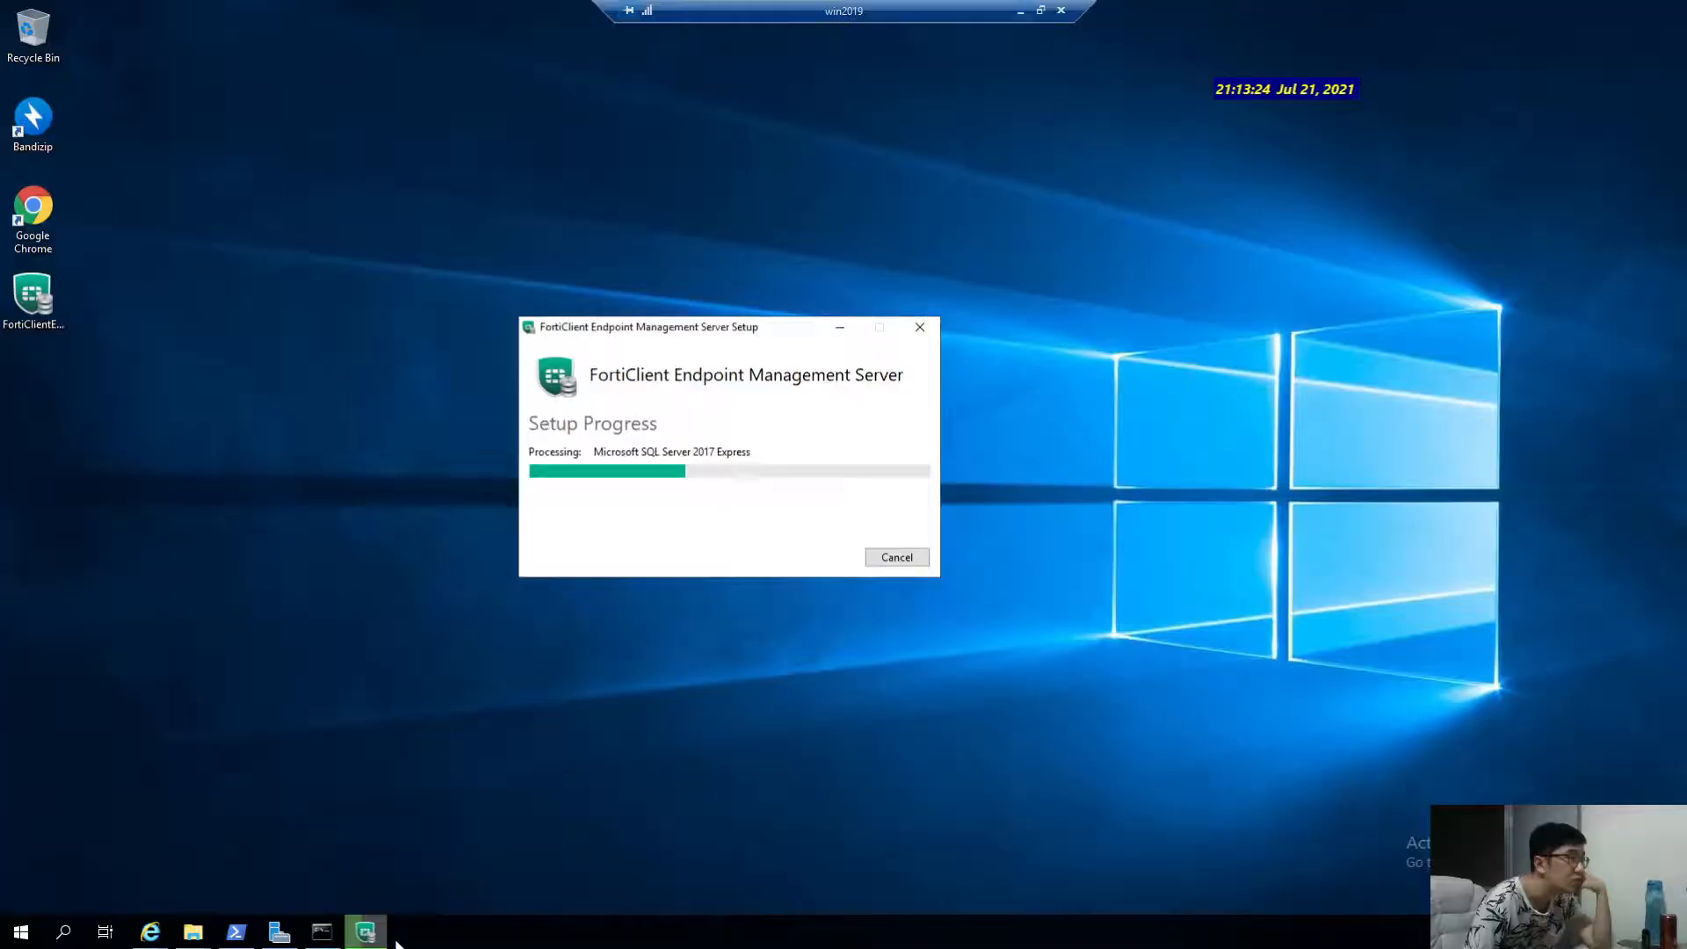
{"action": "left_click", "coordinate": [1020, 11]}
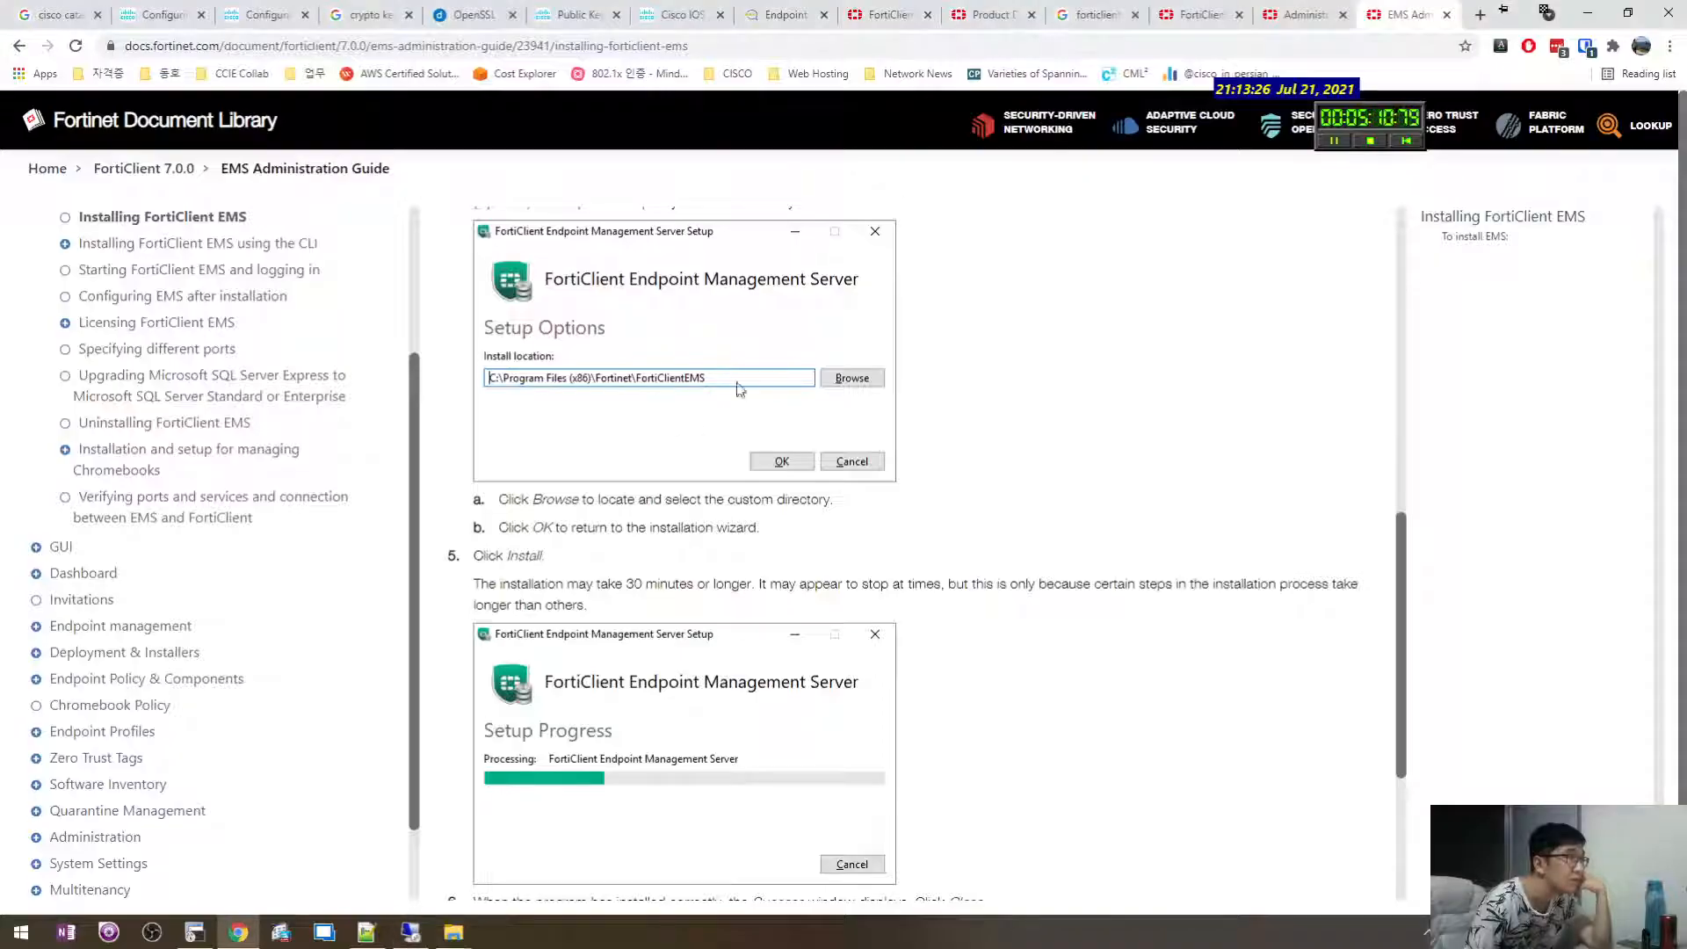
{"action": "scroll", "coordinate": [670, 547], "scroll_direction": "down", "scroll_amount": 2}
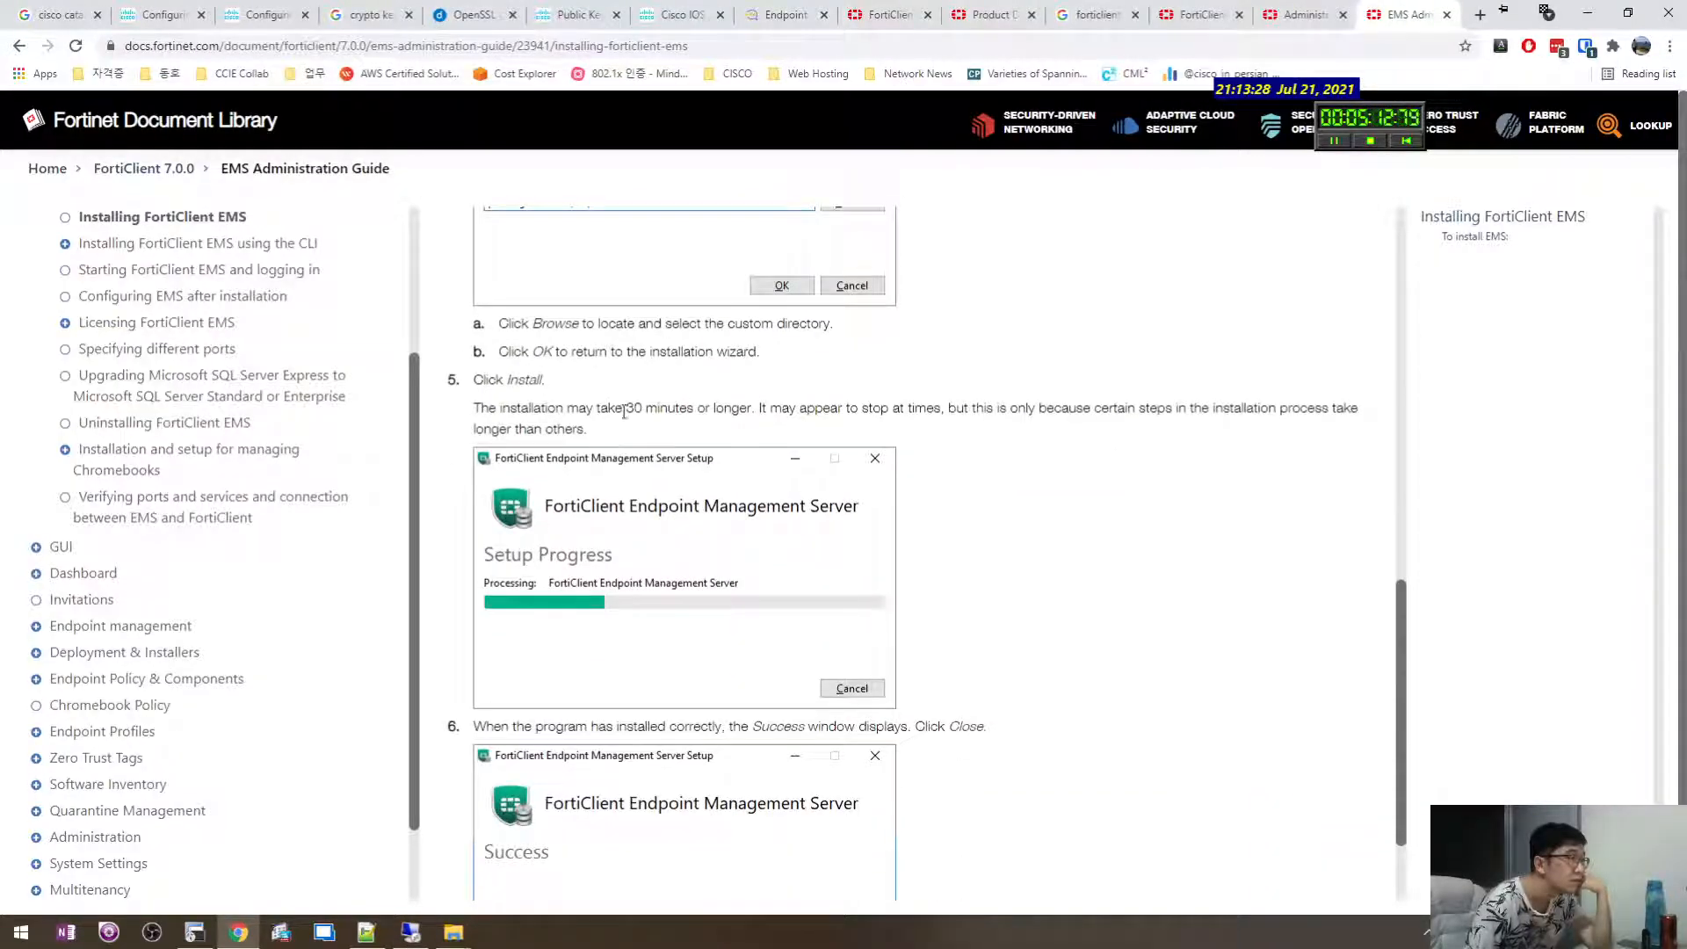
{"action": "scroll", "coordinate": [1019, 563], "scroll_direction": "down", "scroll_amount": 2}
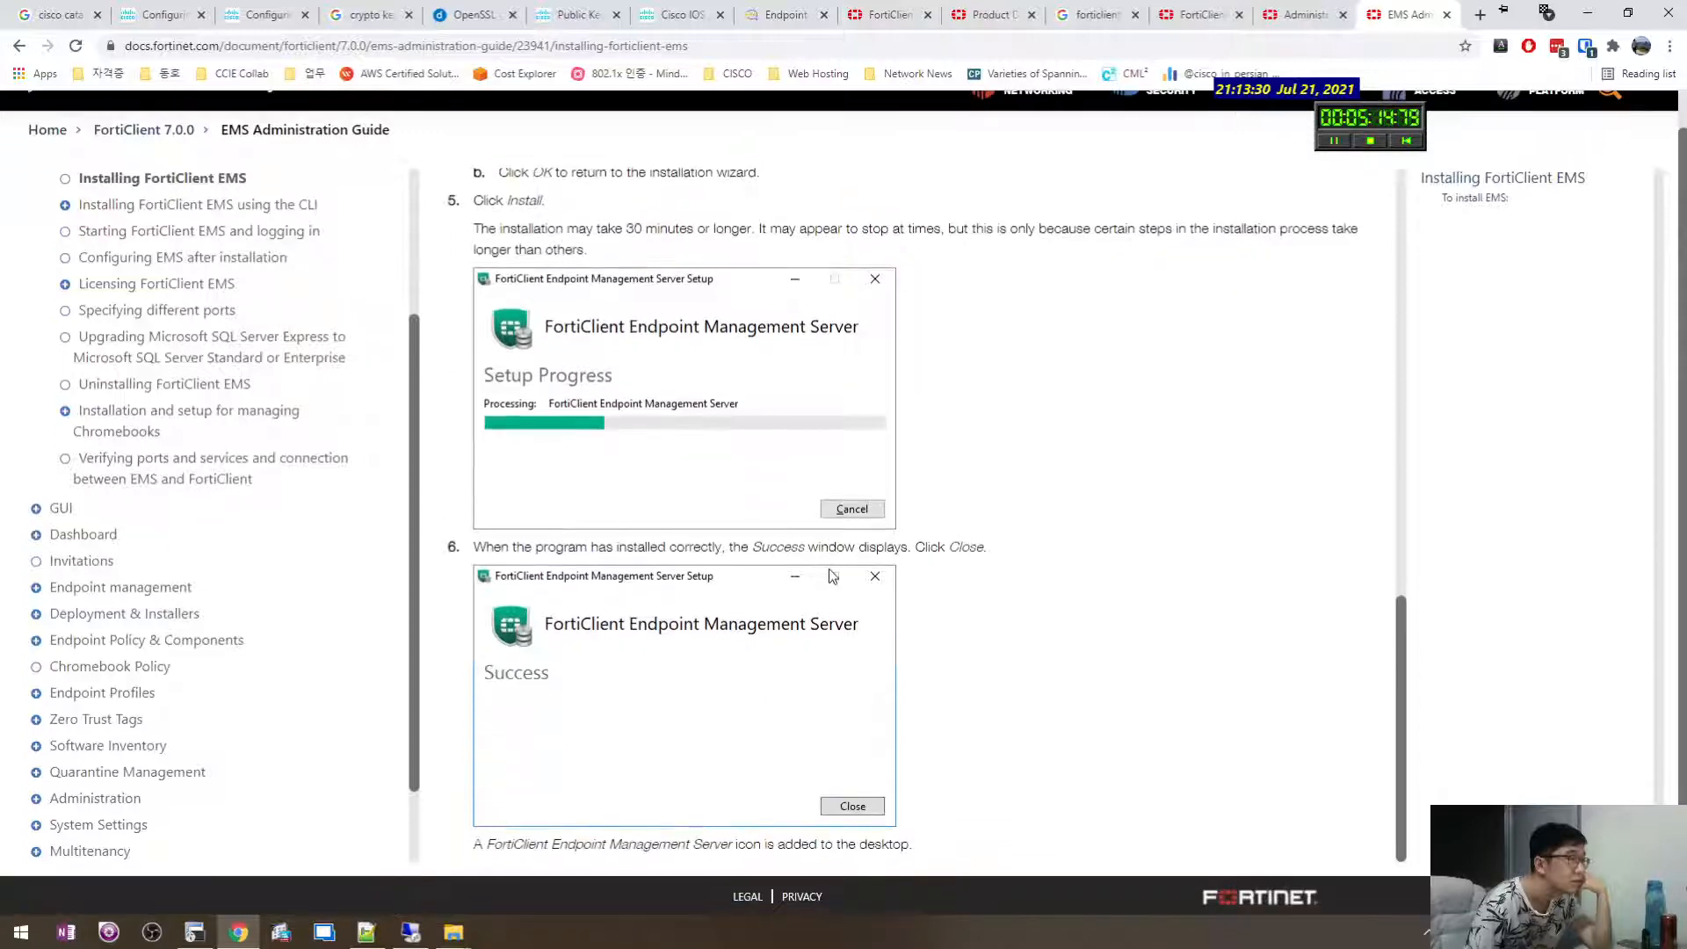
{"action": "scroll", "coordinate": [286, 254], "scroll_direction": "up", "scroll_amount": 2}
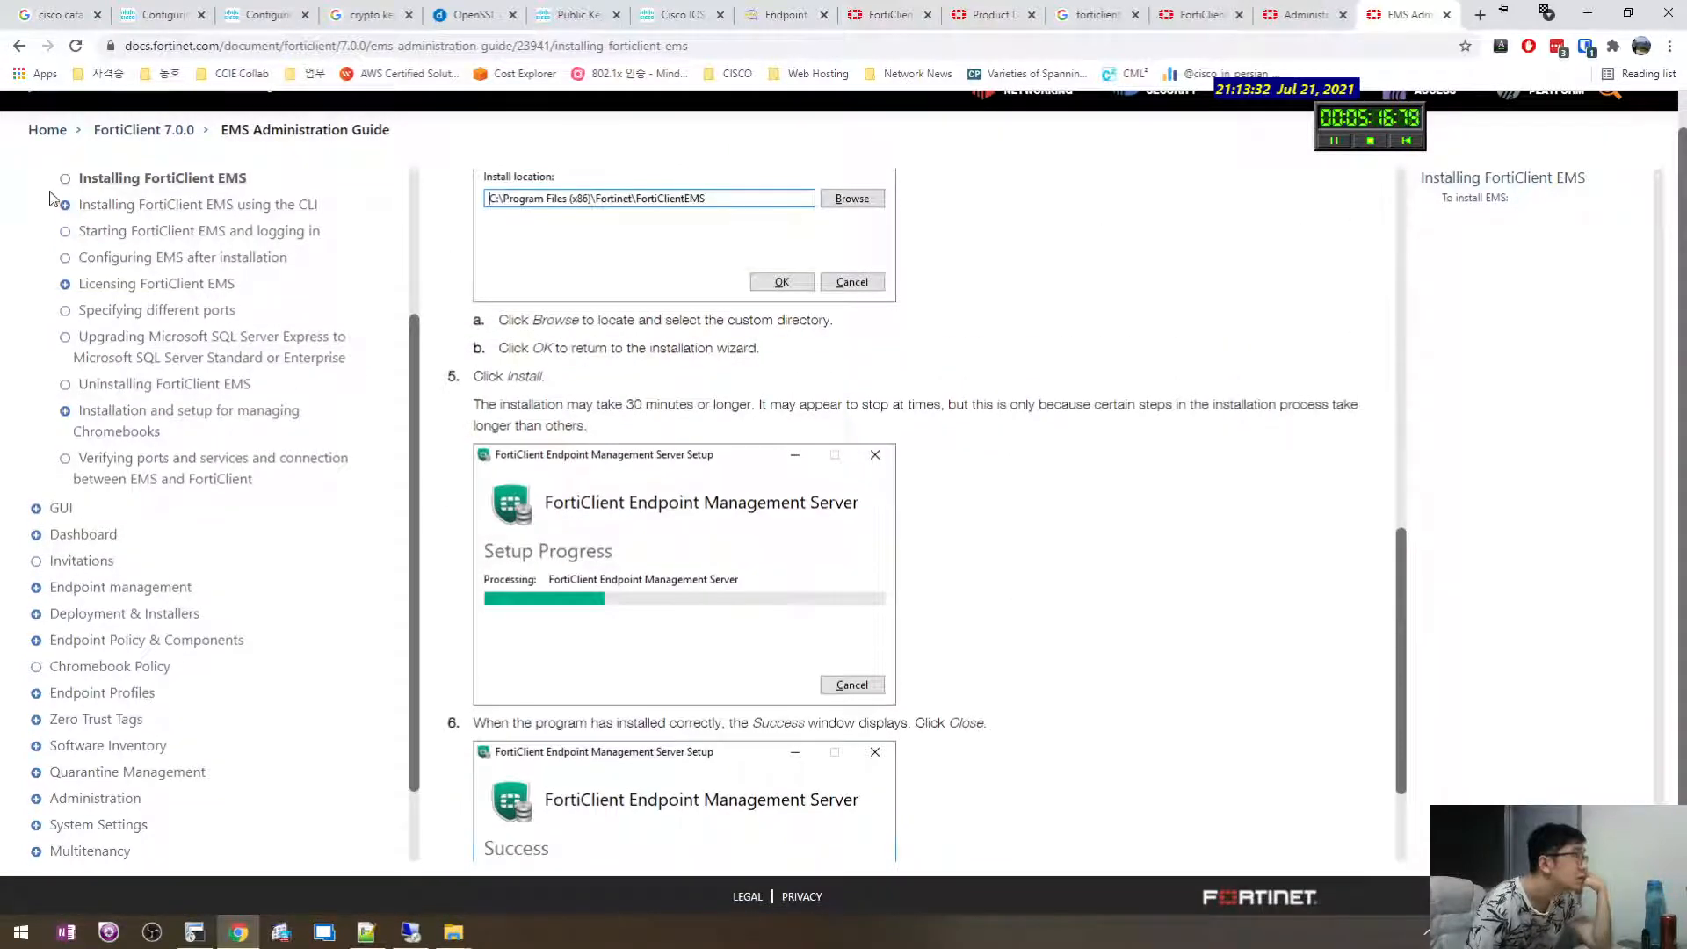
{"action": "left_click", "coordinate": [117, 236]}
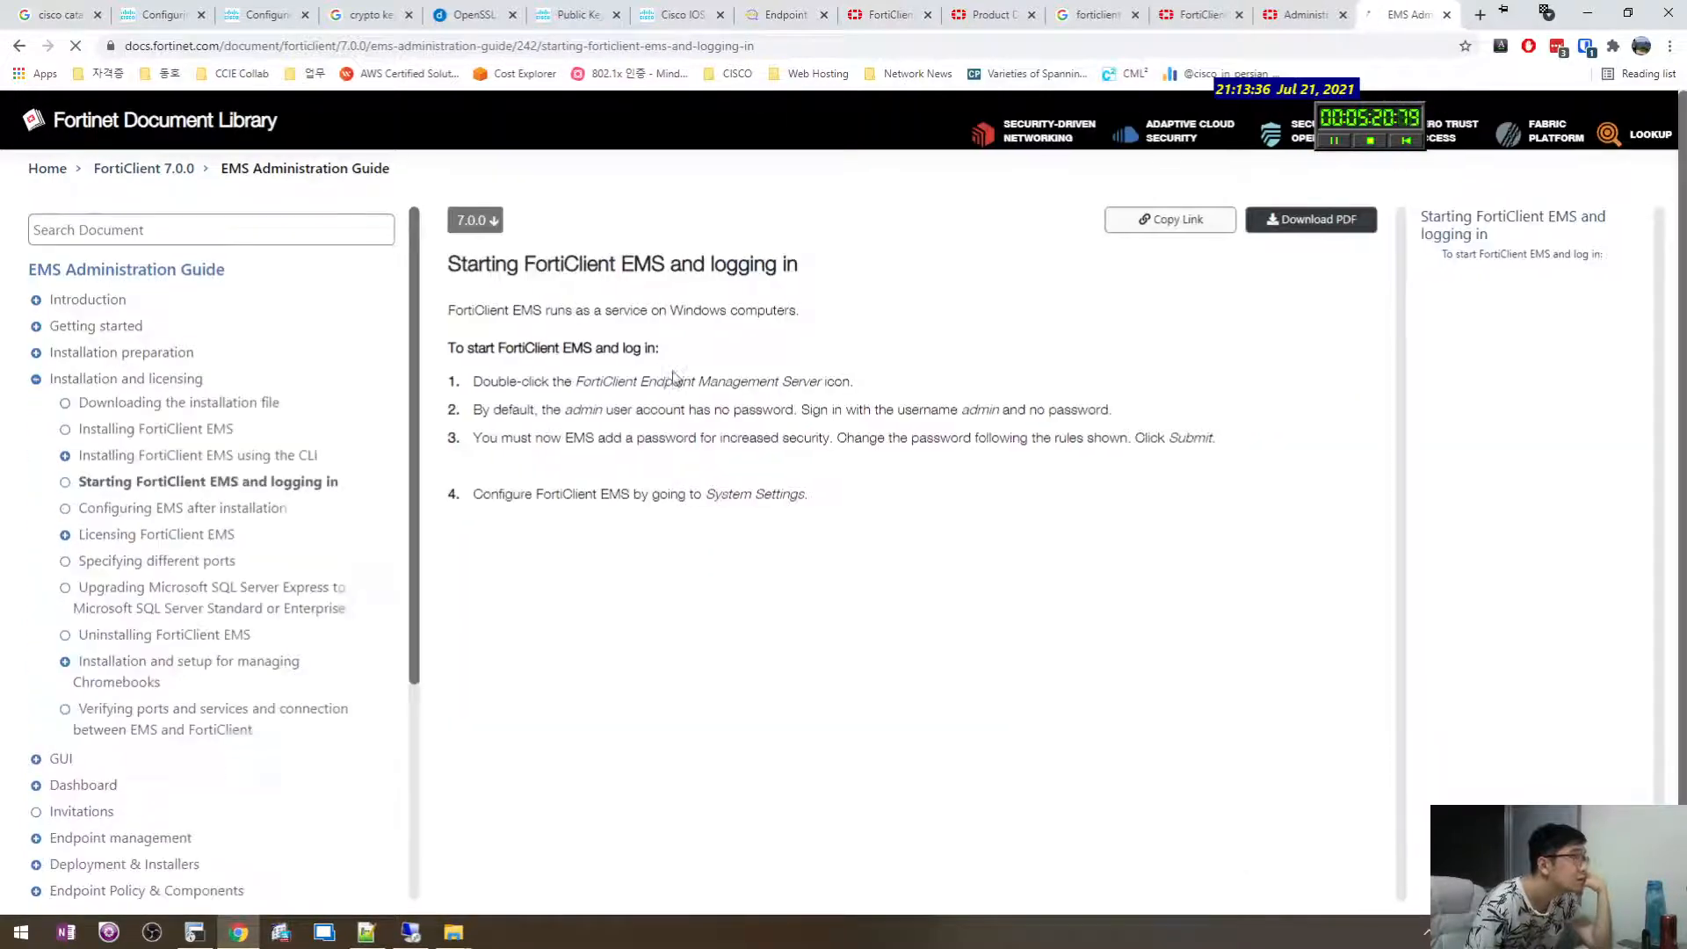
Read the starting-and-logging-in page, including the note about adding a password.
{"action": "left_click_drag", "start_coordinate": [601, 437], "coordinate": [862, 439]}
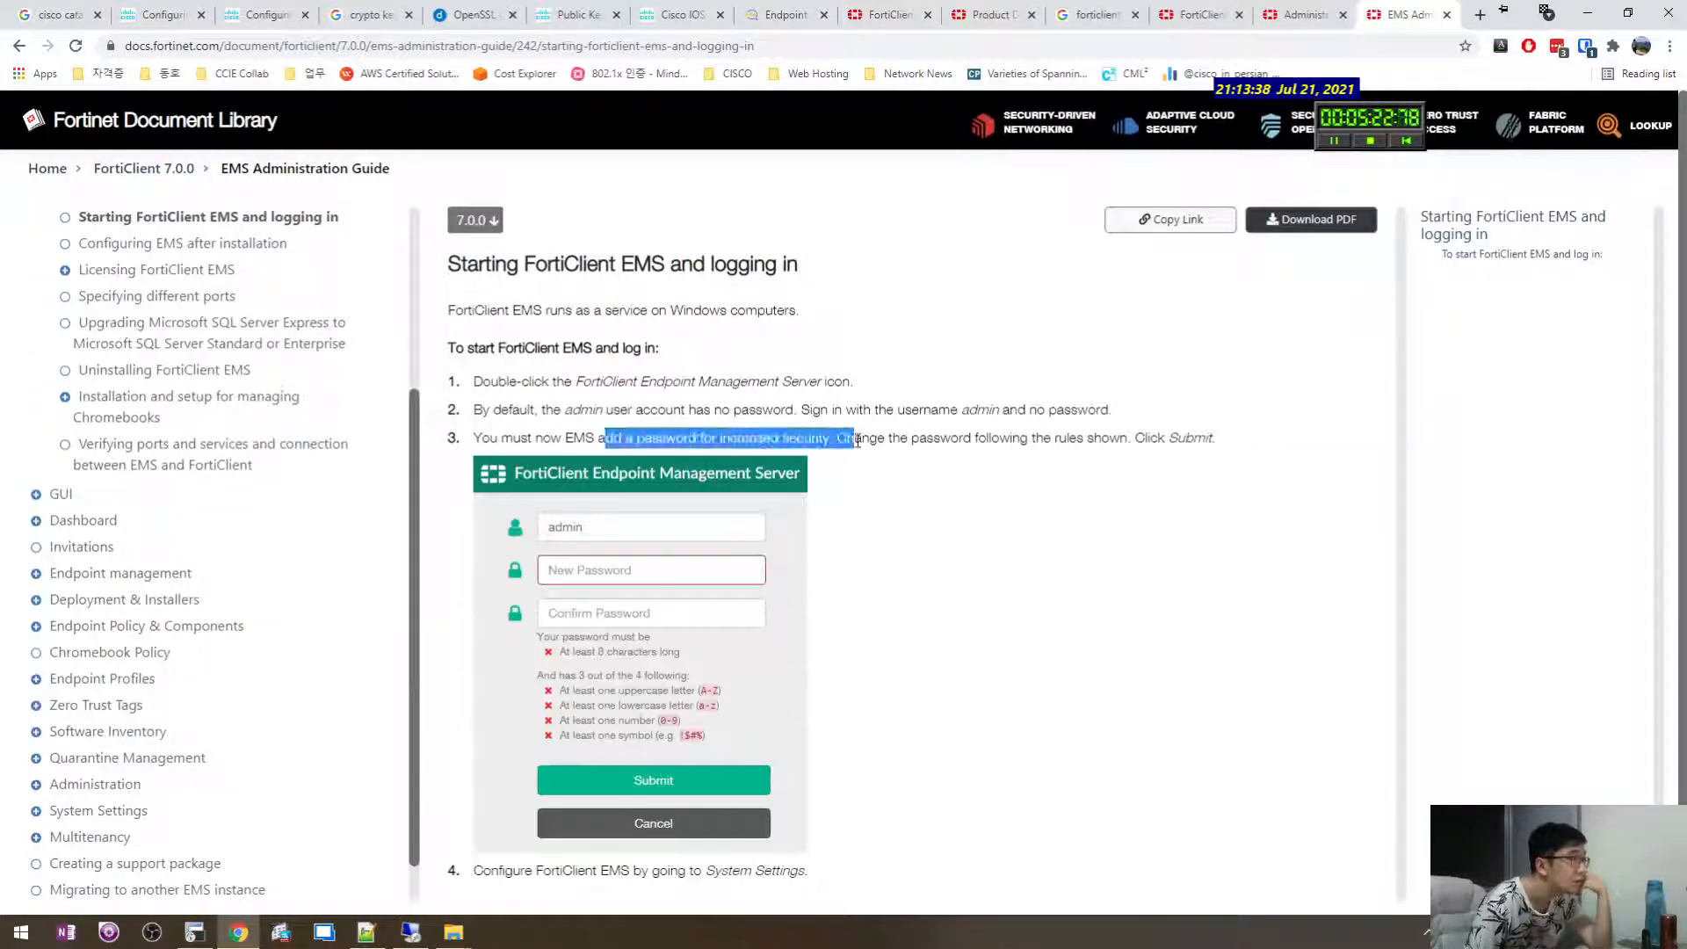
{"action": "left_click", "coordinate": [869, 437]}
{"action": "scroll", "coordinate": [904, 553], "scroll_direction": "down", "scroll_amount": 1}
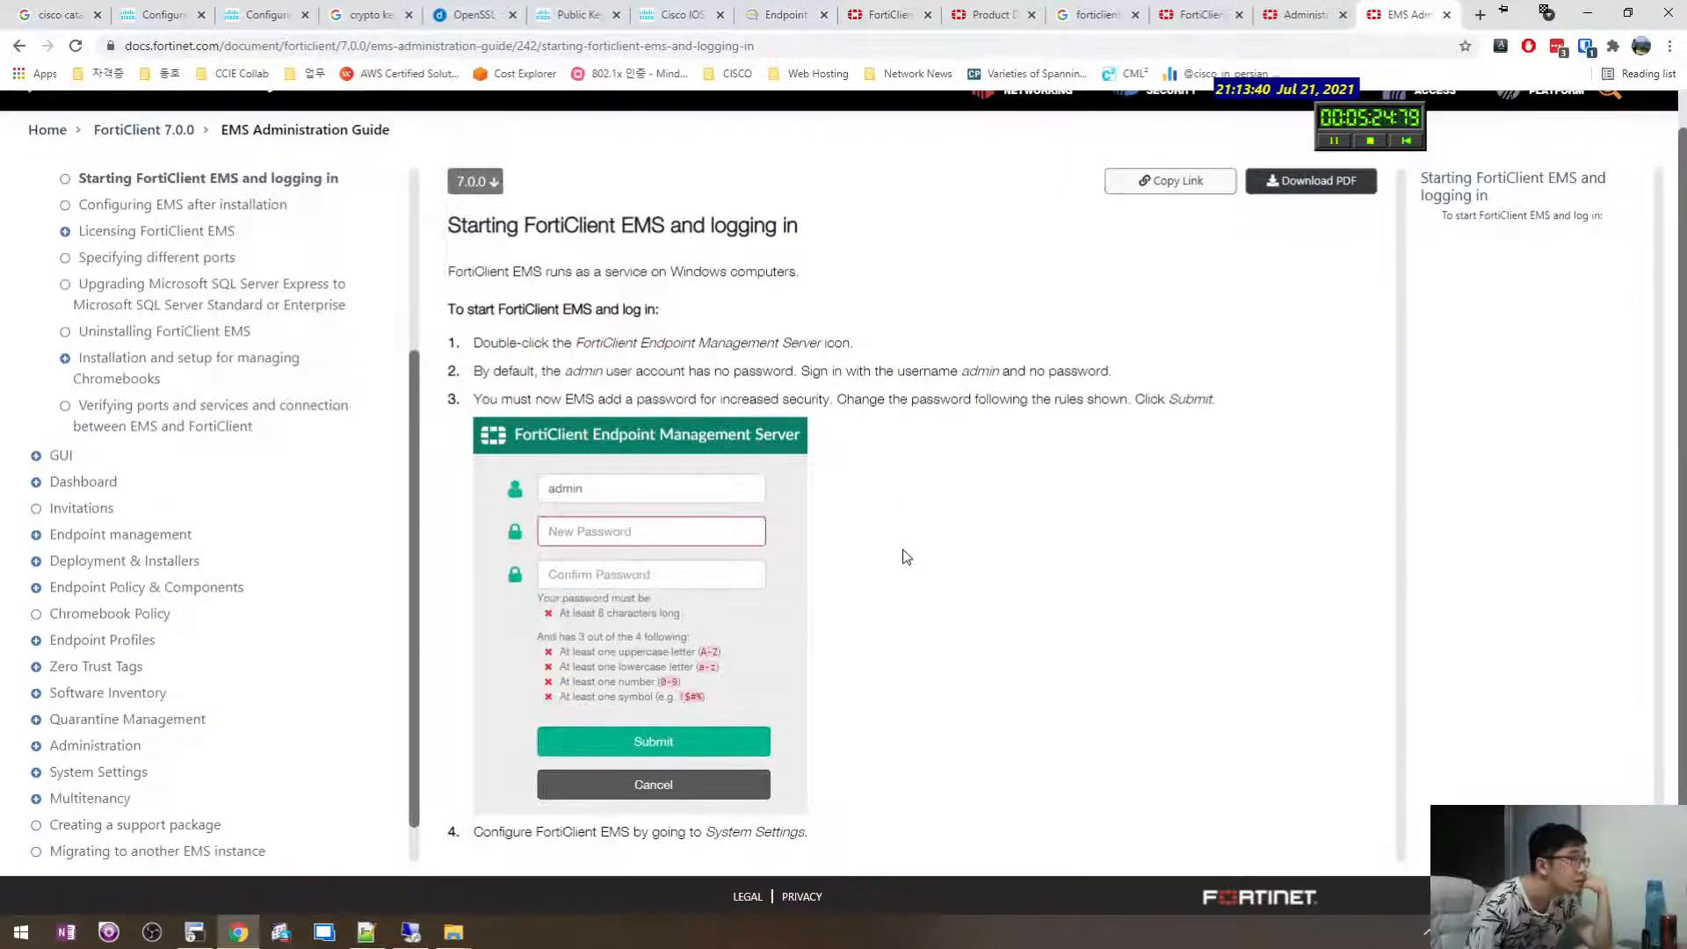
{"action": "scroll", "coordinate": [930, 700], "scroll_direction": "up", "scroll_amount": 1}
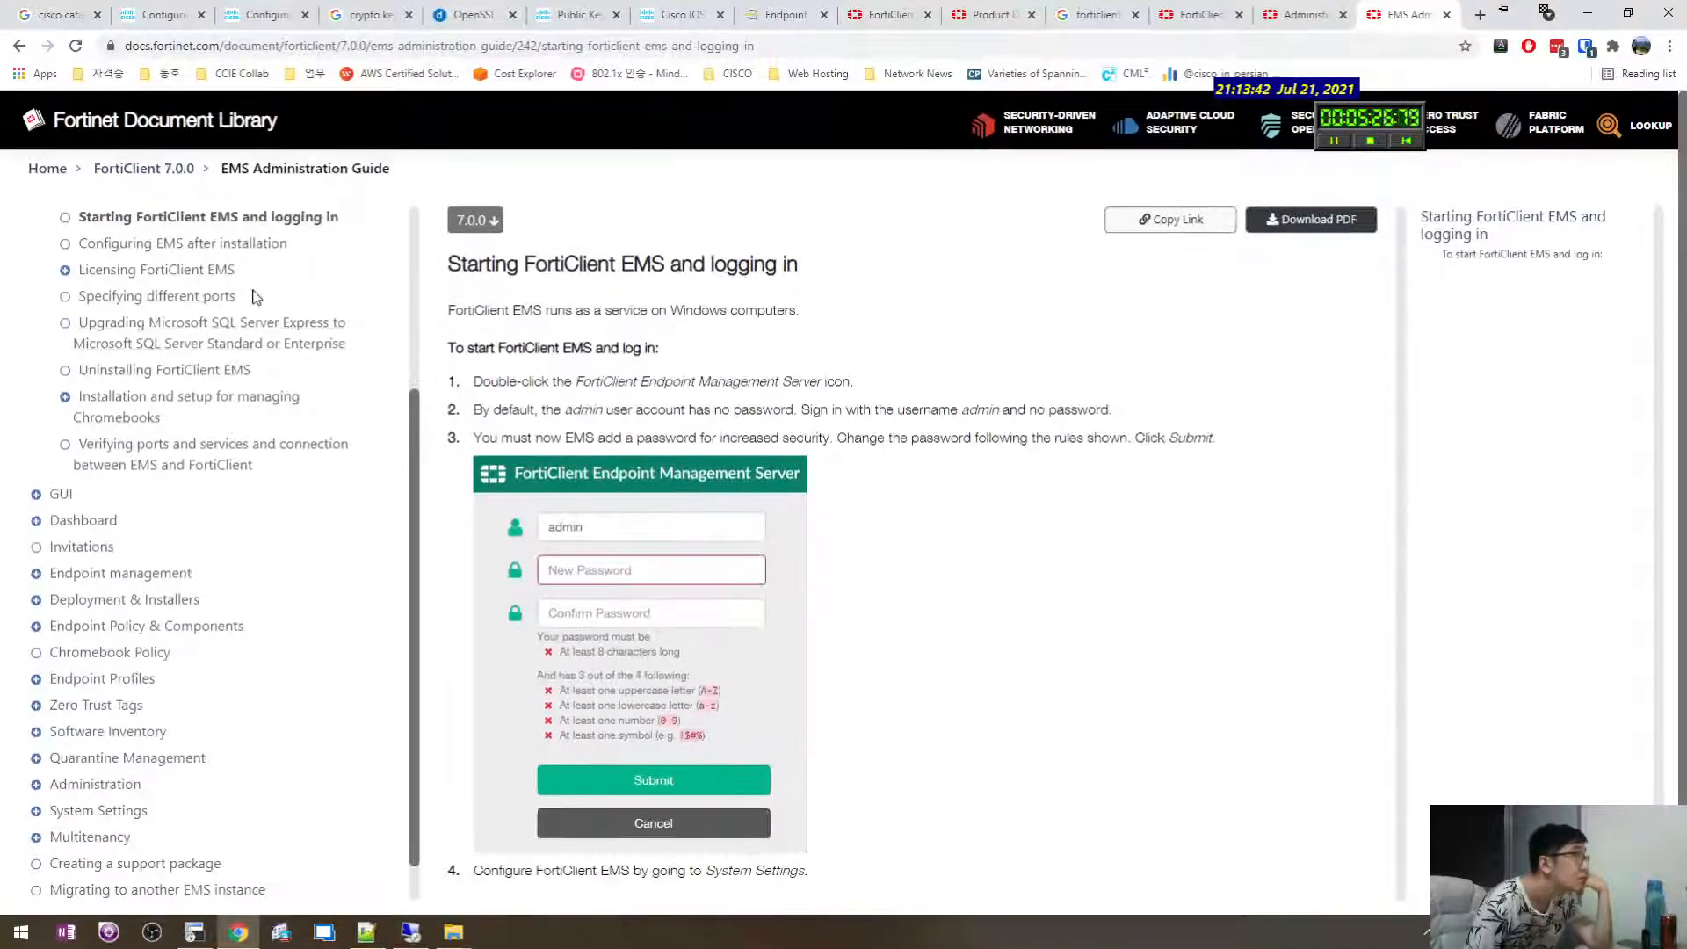
Open Configuring EMS after installation and read the FQDN reasons and remote access steps.
{"action": "left_click", "coordinate": [182, 246]}
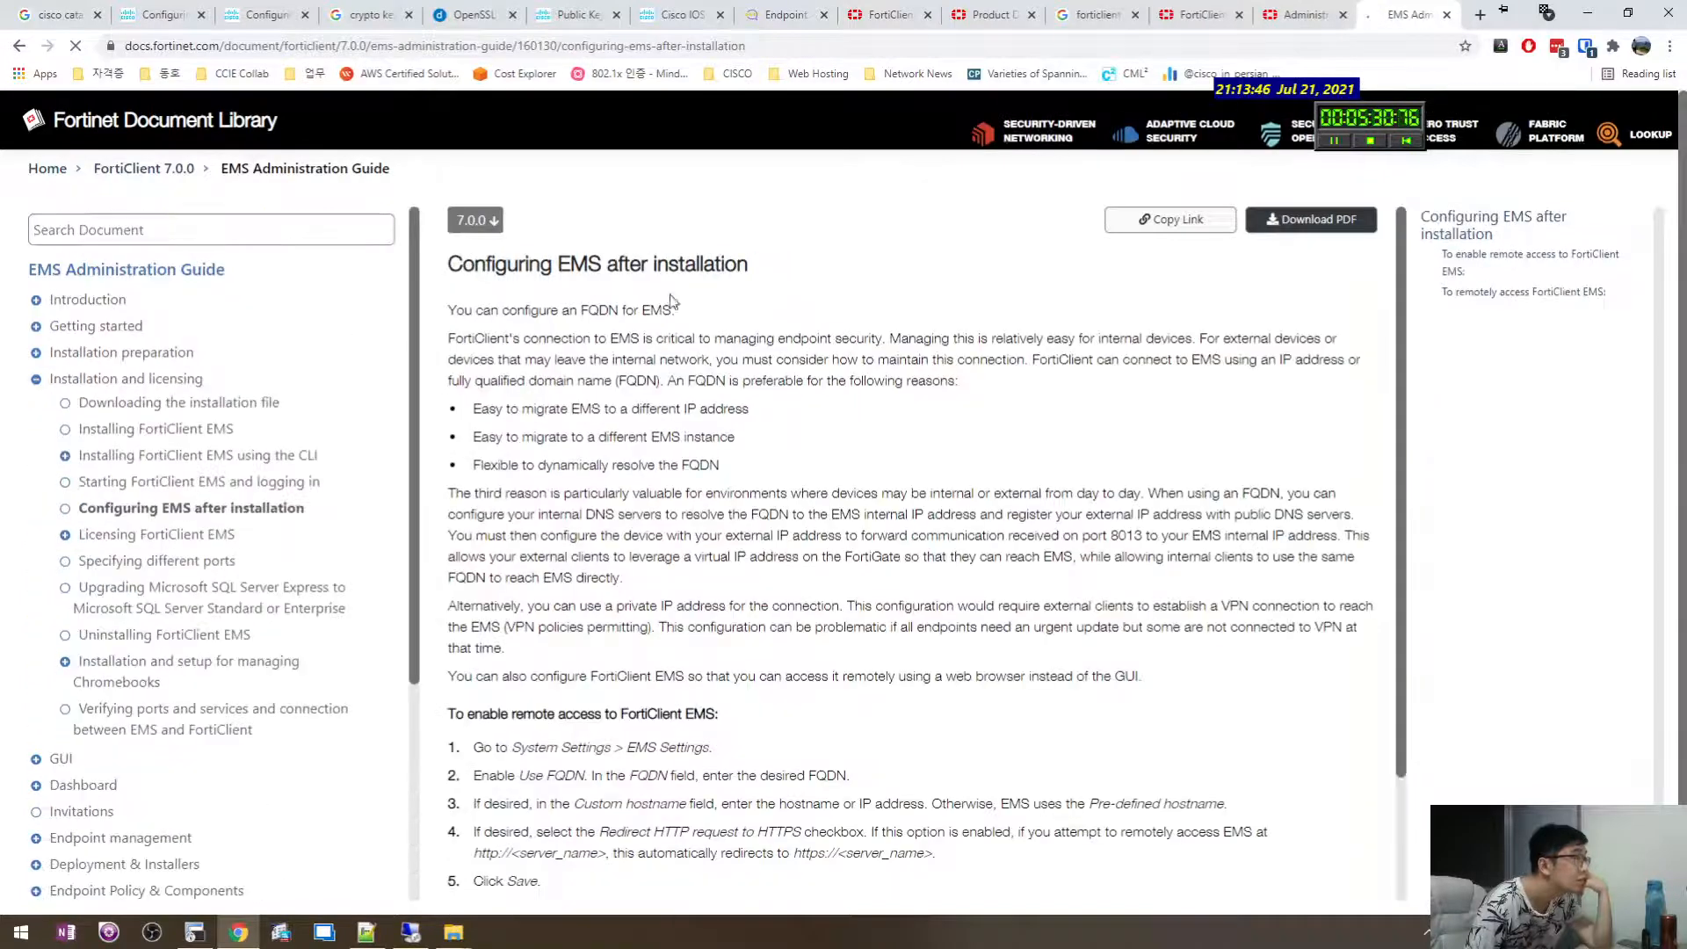
{"action": "left_click_drag", "start_coordinate": [676, 306], "coordinate": [855, 434]}
{"action": "left_click", "coordinate": [807, 492]}
{"action": "left_click", "coordinate": [857, 435]}
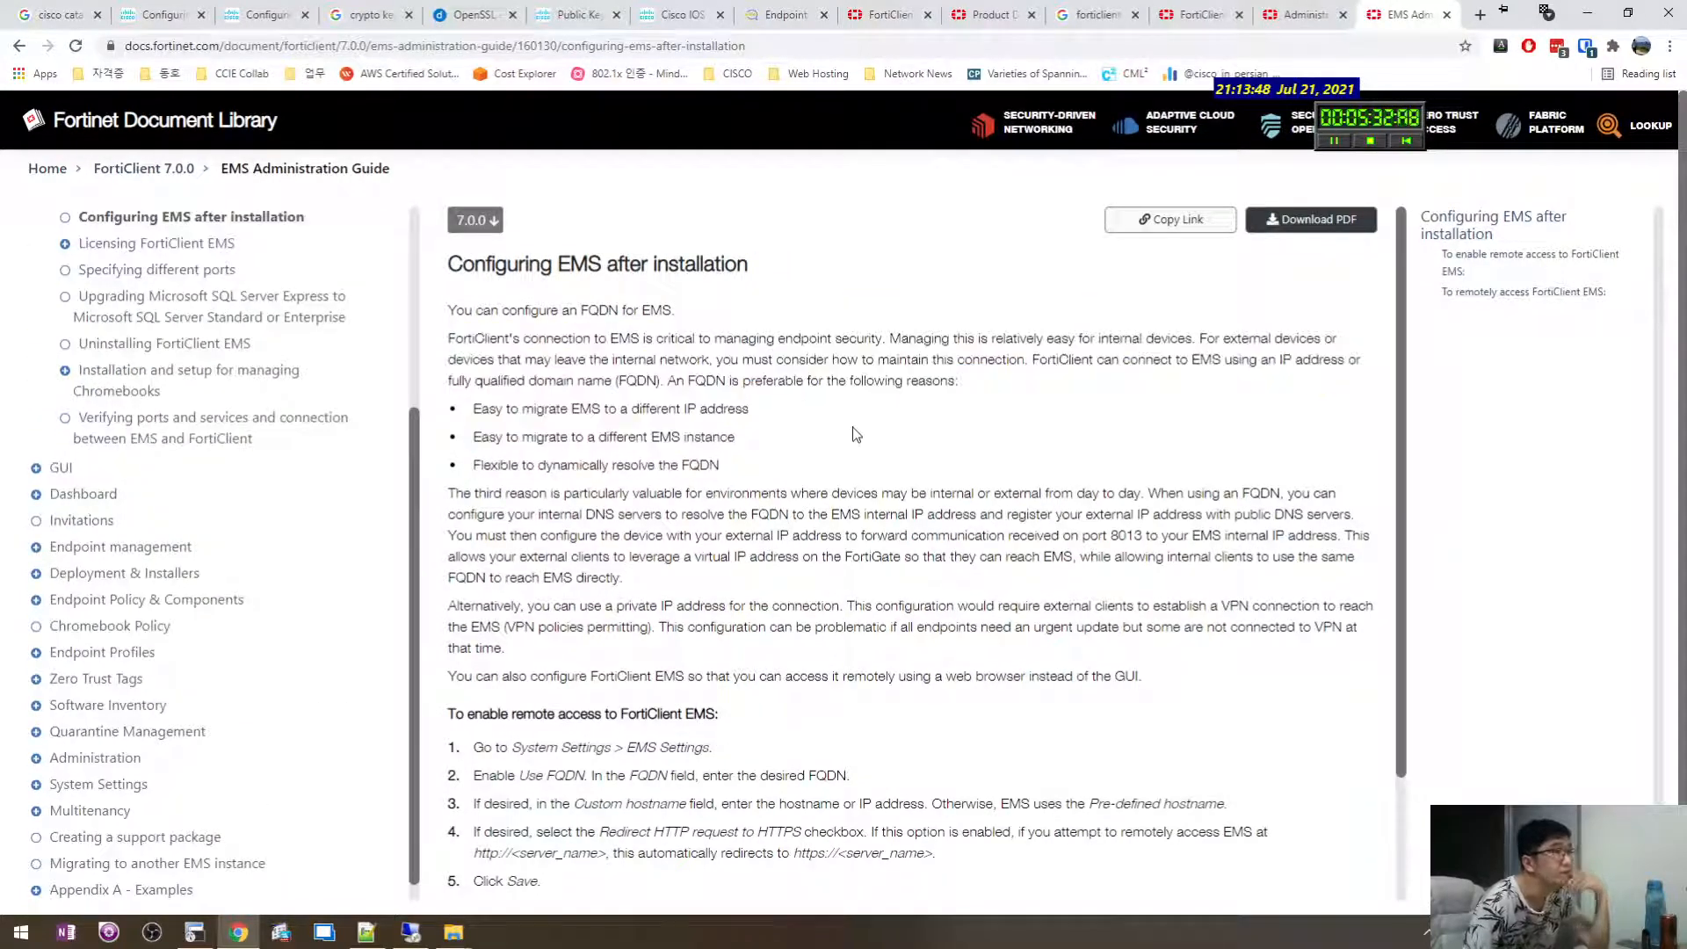
{"action": "scroll", "coordinate": [839, 439], "scroll_direction": "down", "scroll_amount": 2}
{"action": "left_click_drag", "start_coordinate": [760, 597], "coordinate": [964, 823]}
{"action": "left_click", "coordinate": [818, 561]}
{"action": "left_click", "coordinate": [845, 716]}
Finish reading the configuration article and open Licensing FortiClient EMS.
{"action": "scroll", "coordinate": [845, 715], "scroll_direction": "down", "scroll_amount": 1}
{"action": "left_click", "coordinate": [916, 847]}
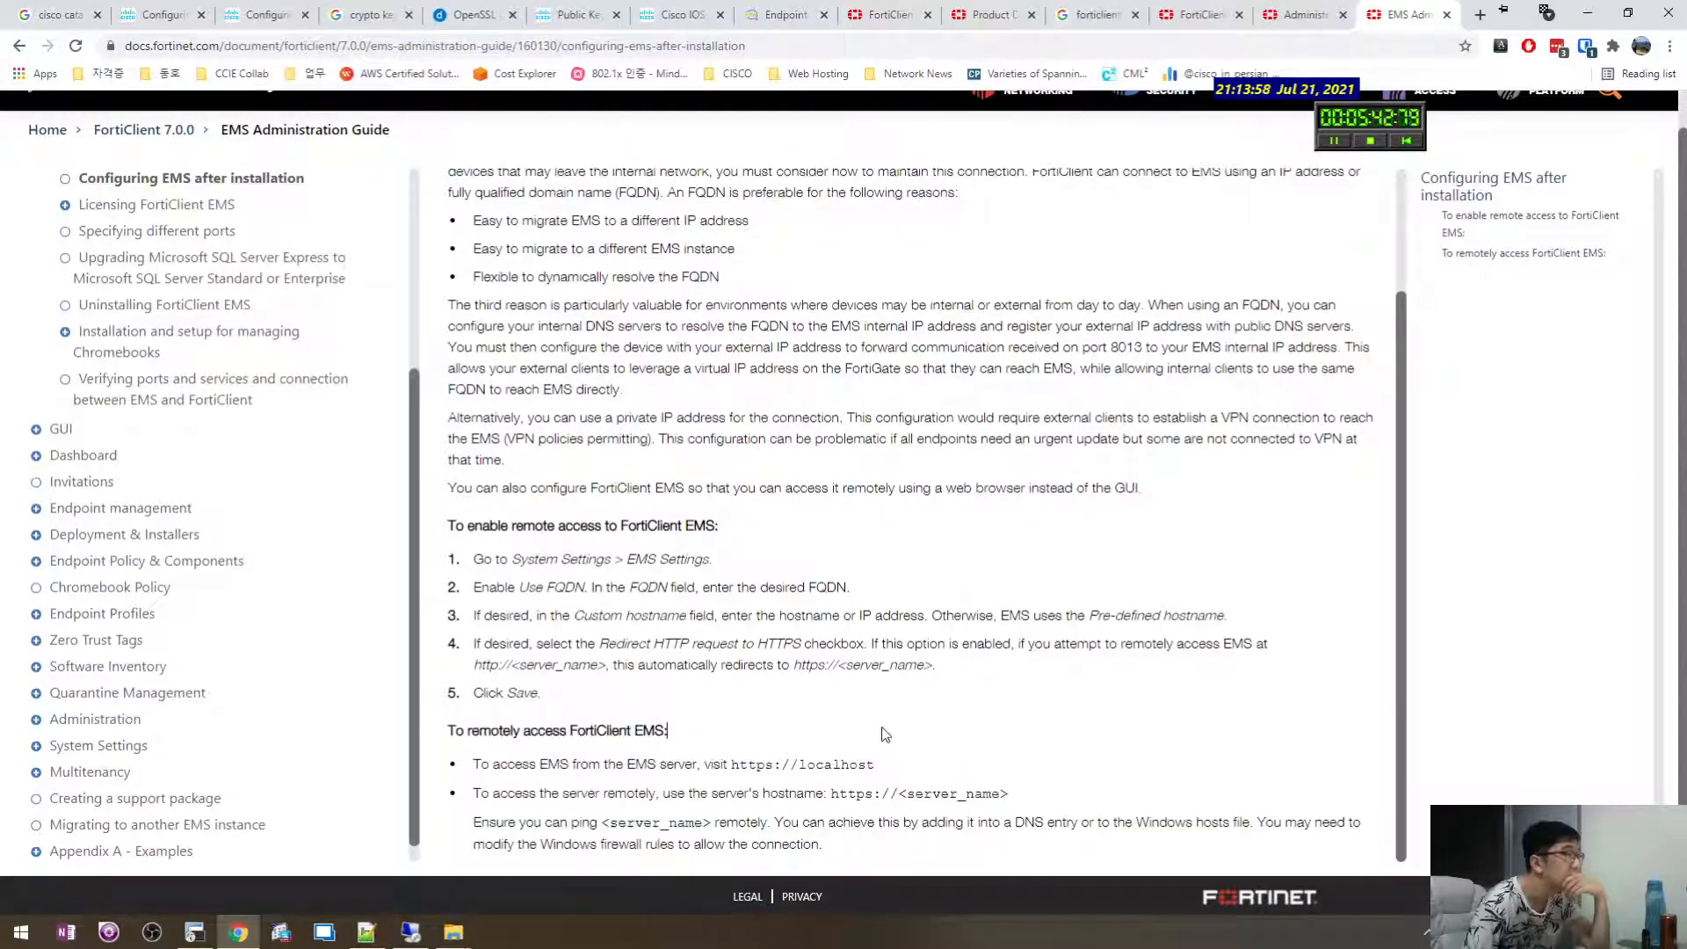
{"action": "left_click", "coordinate": [193, 211]}
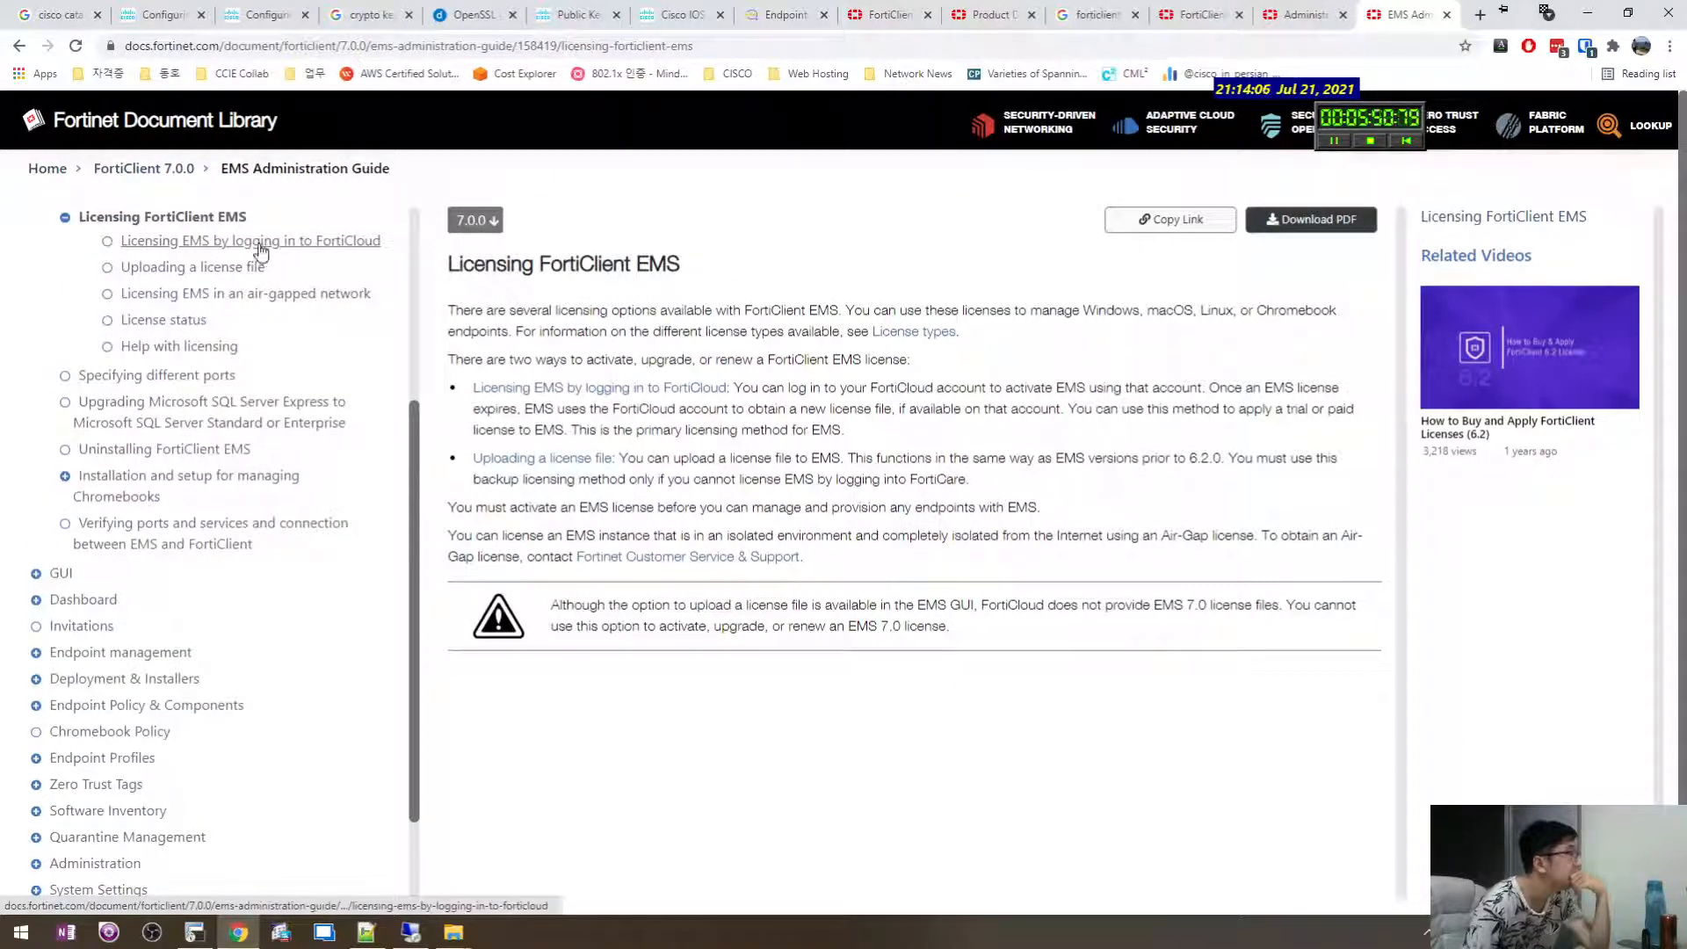
Read the licensing page's opening line and the two ways to activate an EMS licence.
{"action": "left_click", "coordinate": [248, 245]}
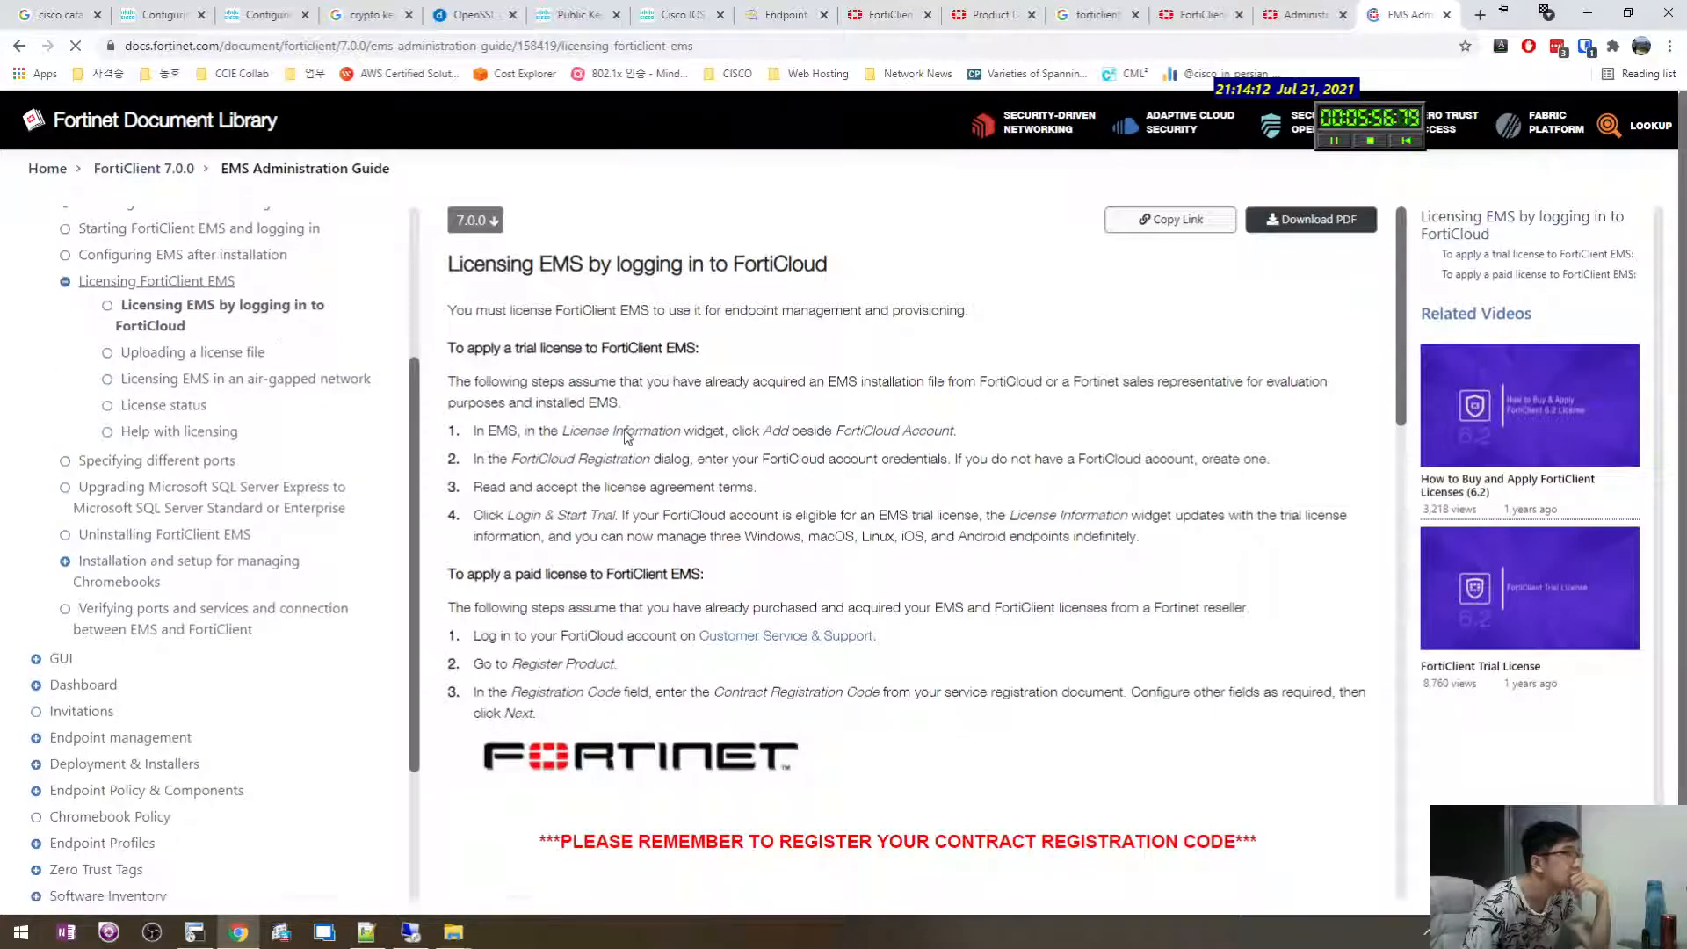
{"action": "mouse_move", "coordinate": [626, 311]}
{"action": "left_mouse_down"}
{"action": "mouse_move", "coordinate": [876, 311]}
{"action": "mouse_move", "coordinate": [629, 311]}
{"action": "left_mouse_up"}
{"action": "left_click", "coordinate": [875, 311]}
{"action": "left_click", "coordinate": [630, 311]}
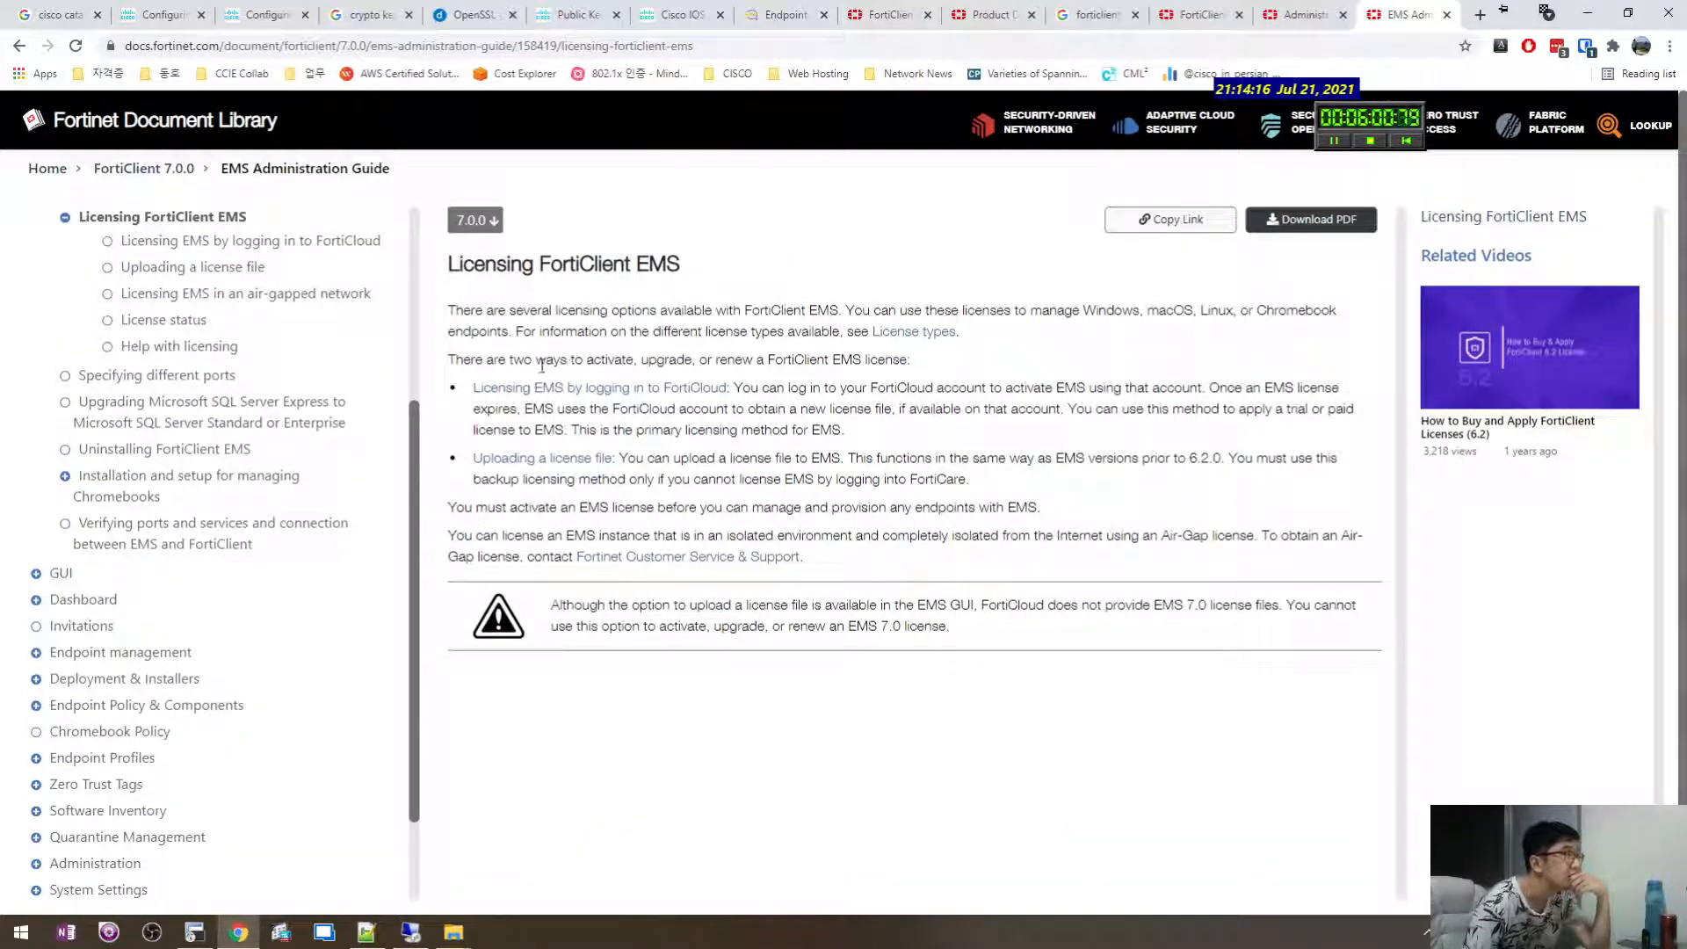
{"action": "left_click_drag", "start_coordinate": [537, 362], "coordinate": [696, 360]}
{"action": "left_click", "coordinate": [696, 360]}
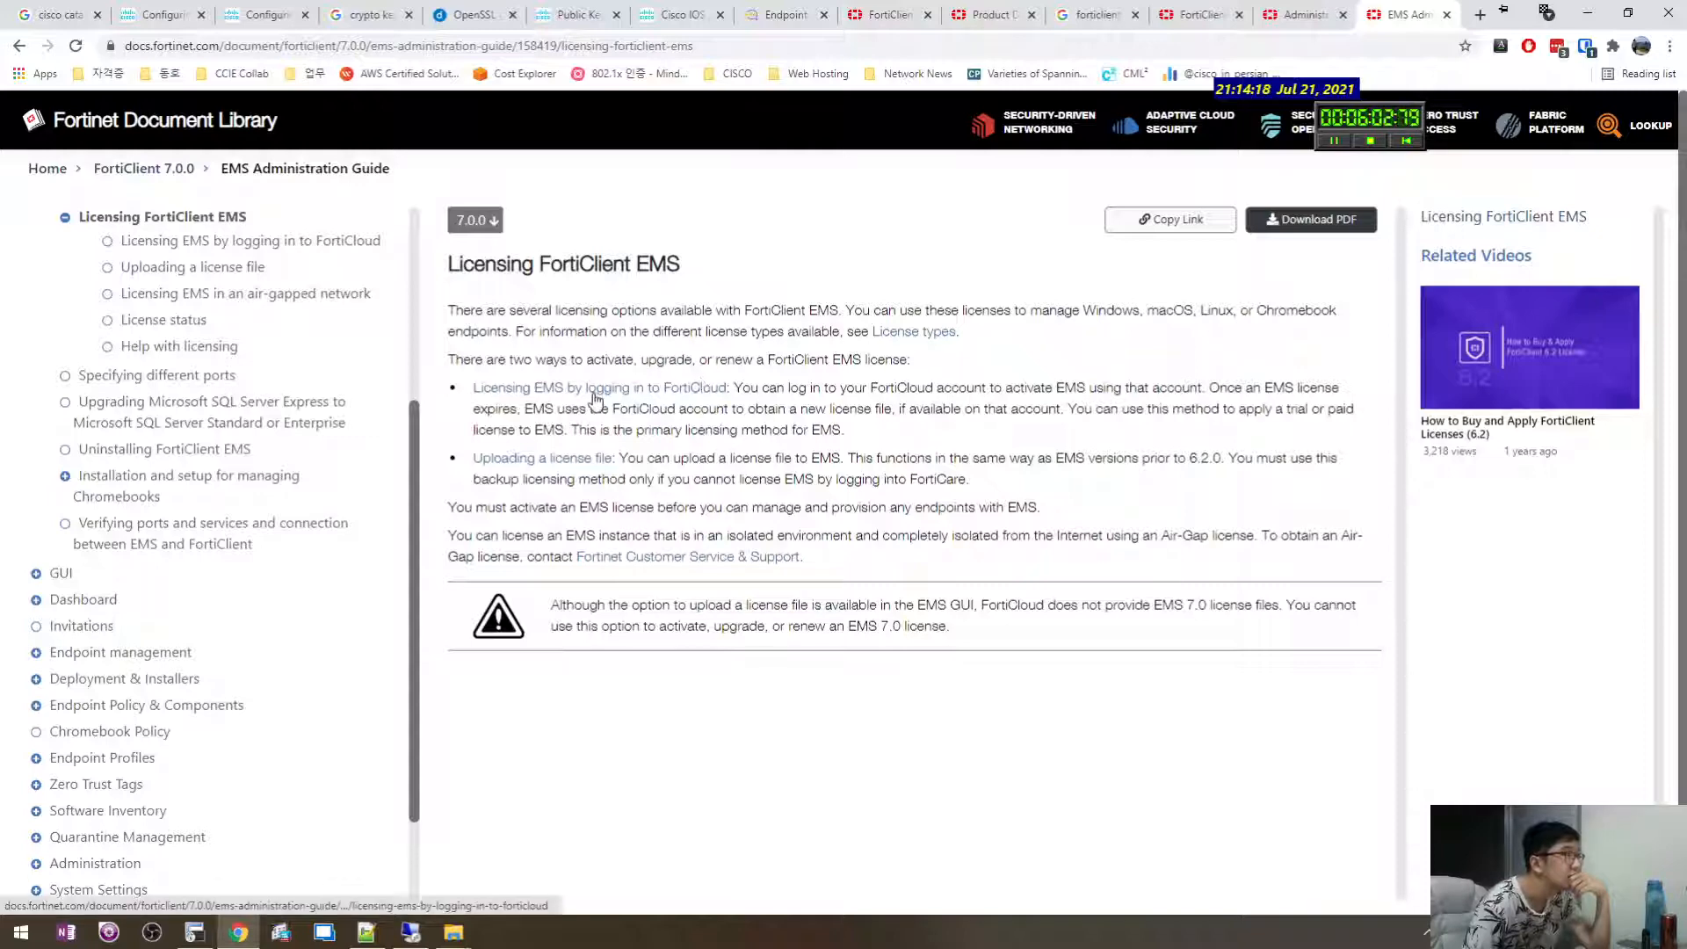
{"action": "left_click_drag", "start_coordinate": [799, 387], "coordinate": [513, 430]}
{"action": "left_click", "coordinate": [1124, 388]}
Read the explanations of obtaining a license file, license file upload, and the backup method.
{"action": "left_click", "coordinate": [733, 410]}
{"action": "left_click", "coordinate": [513, 429]}
{"action": "left_click_drag", "start_coordinate": [681, 460], "coordinate": [886, 457]}
{"action": "left_click", "coordinate": [830, 460]}
{"action": "left_click", "coordinate": [784, 470]}
{"action": "left_click_drag", "start_coordinate": [522, 474], "coordinate": [888, 508]}
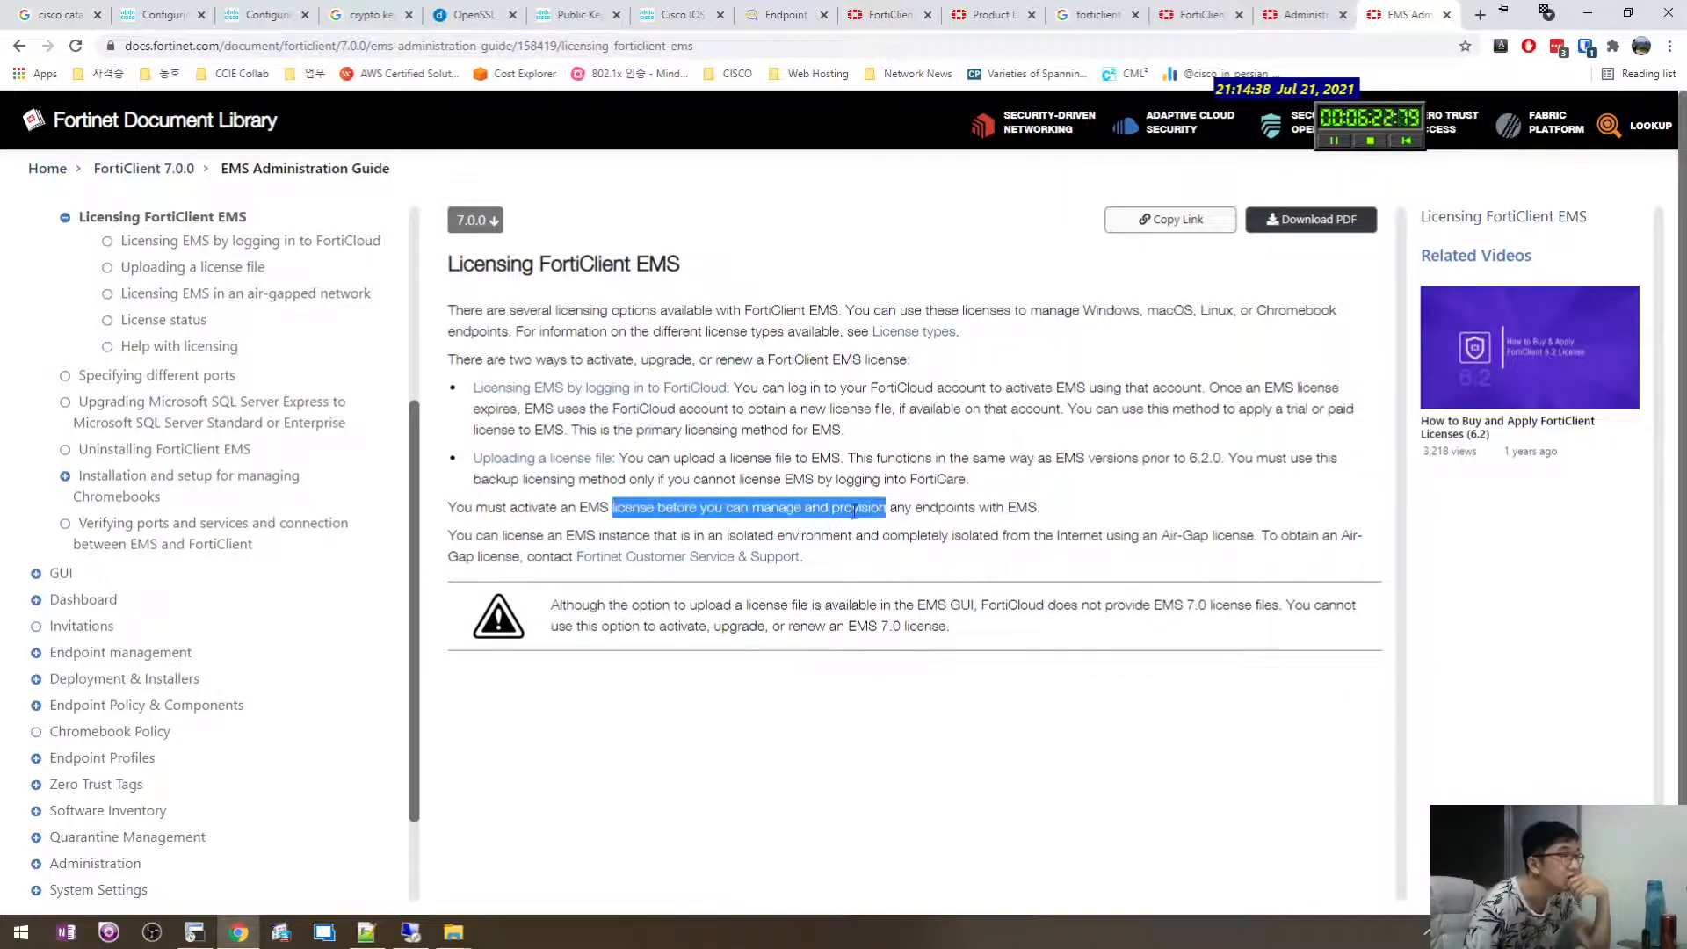
{"action": "left_click", "coordinate": [1065, 508]}
Glance at the Windows Server VM, then bring the Notepad++ notes to the front.
{"action": "key", "text": "alt+Tab"}
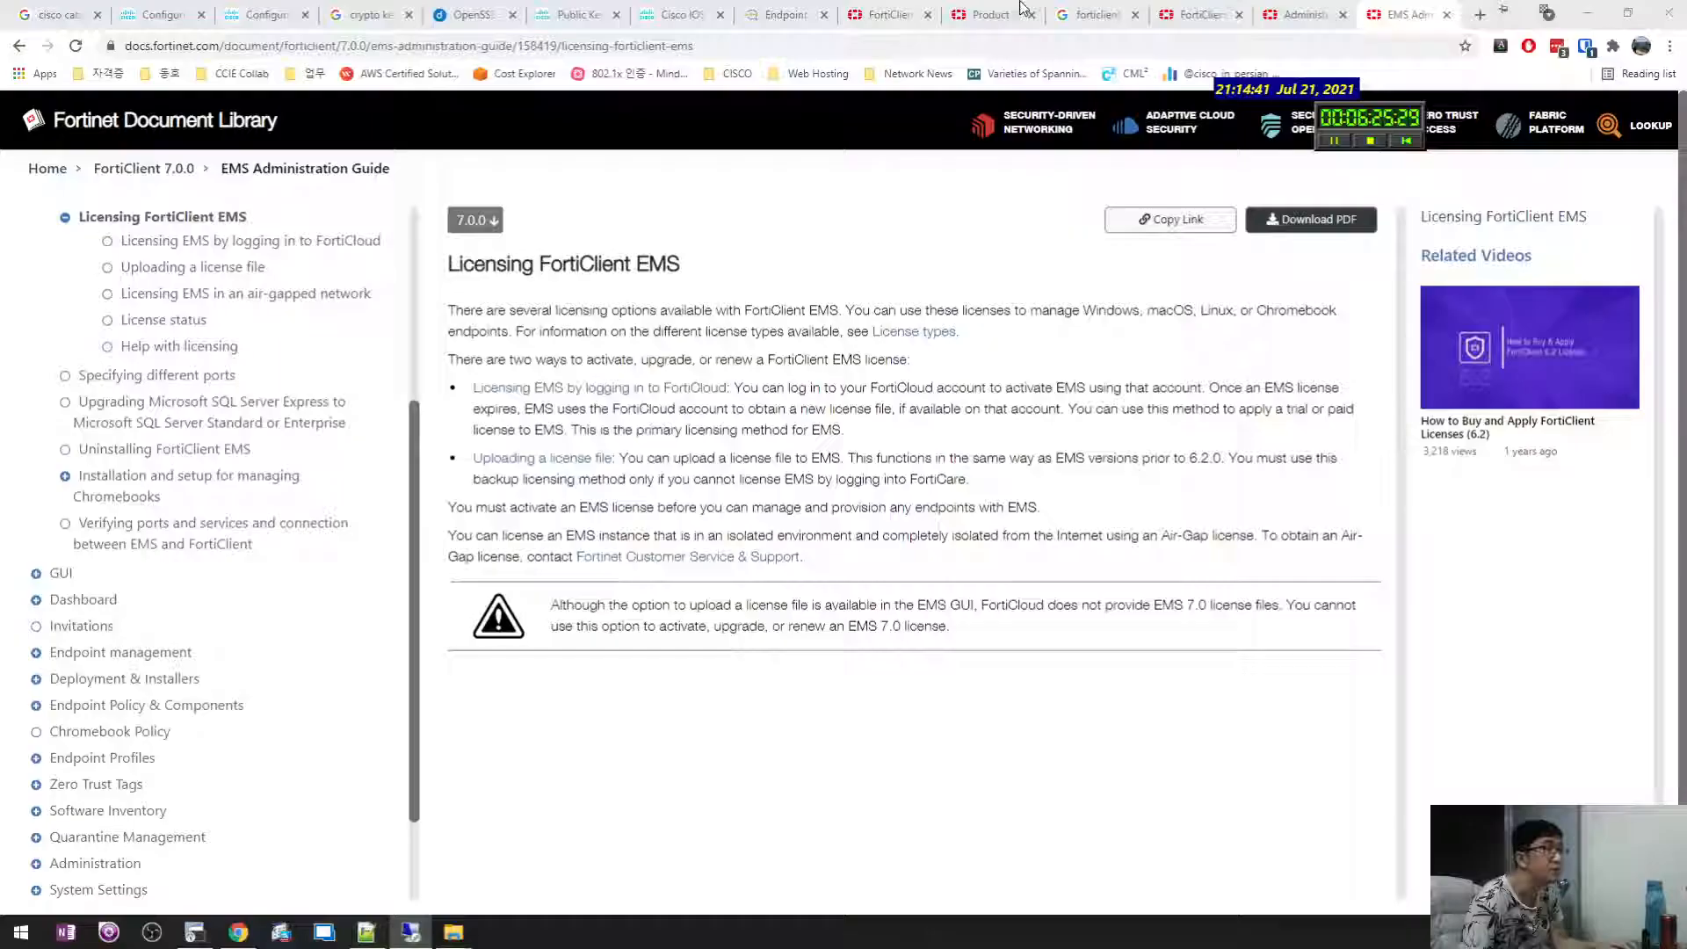
{"action": "left_click", "coordinate": [1020, 11]}
{"action": "left_click", "coordinate": [367, 931]}
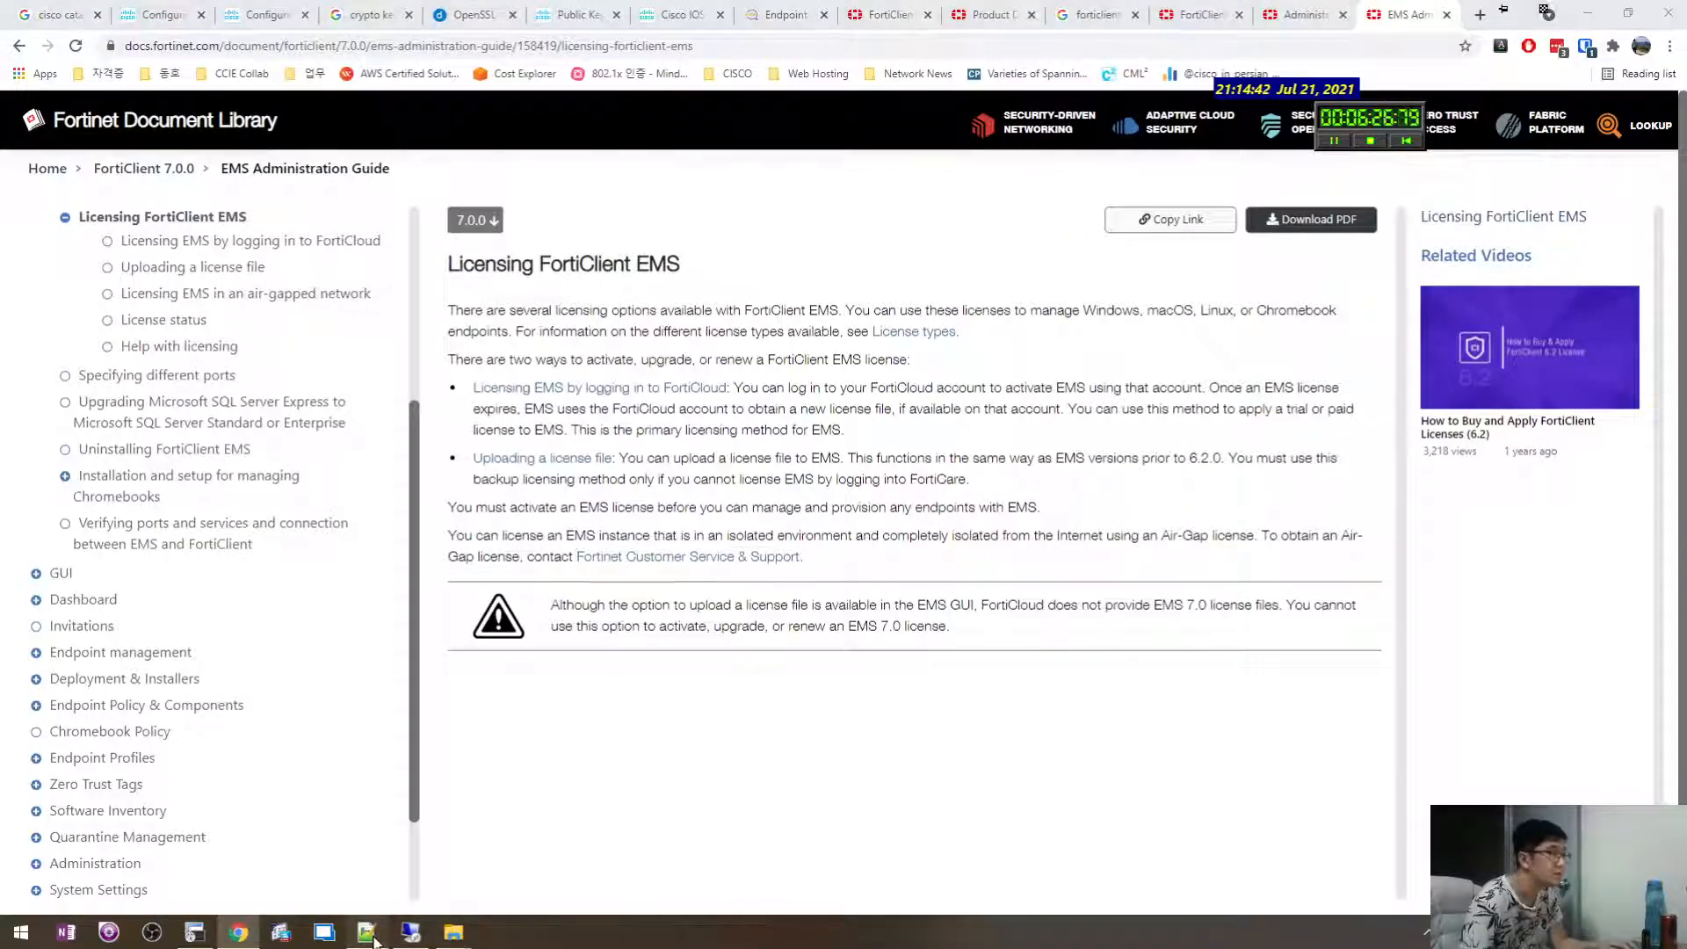
Type a 'Licensing' heading after a blank line under SQL Server 2017 Express, then return to Chrome.
{"action": "key", "text": "Return"}
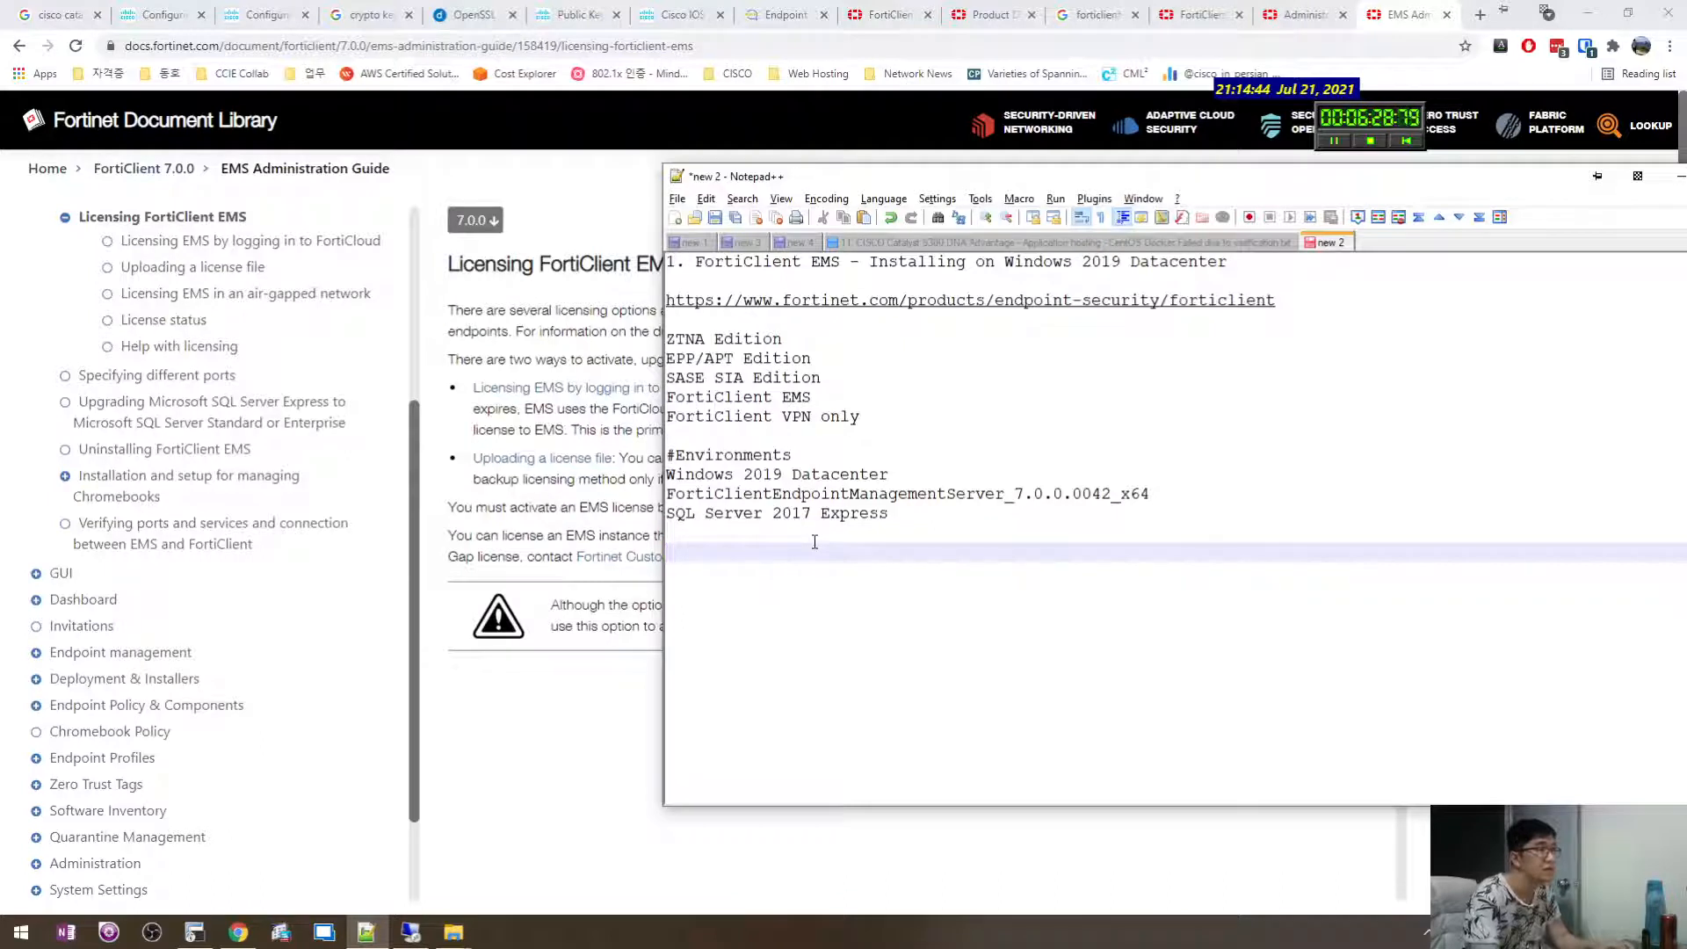
{"action": "key", "text": "BackSpace"}
{"action": "key", "text": "Return"}
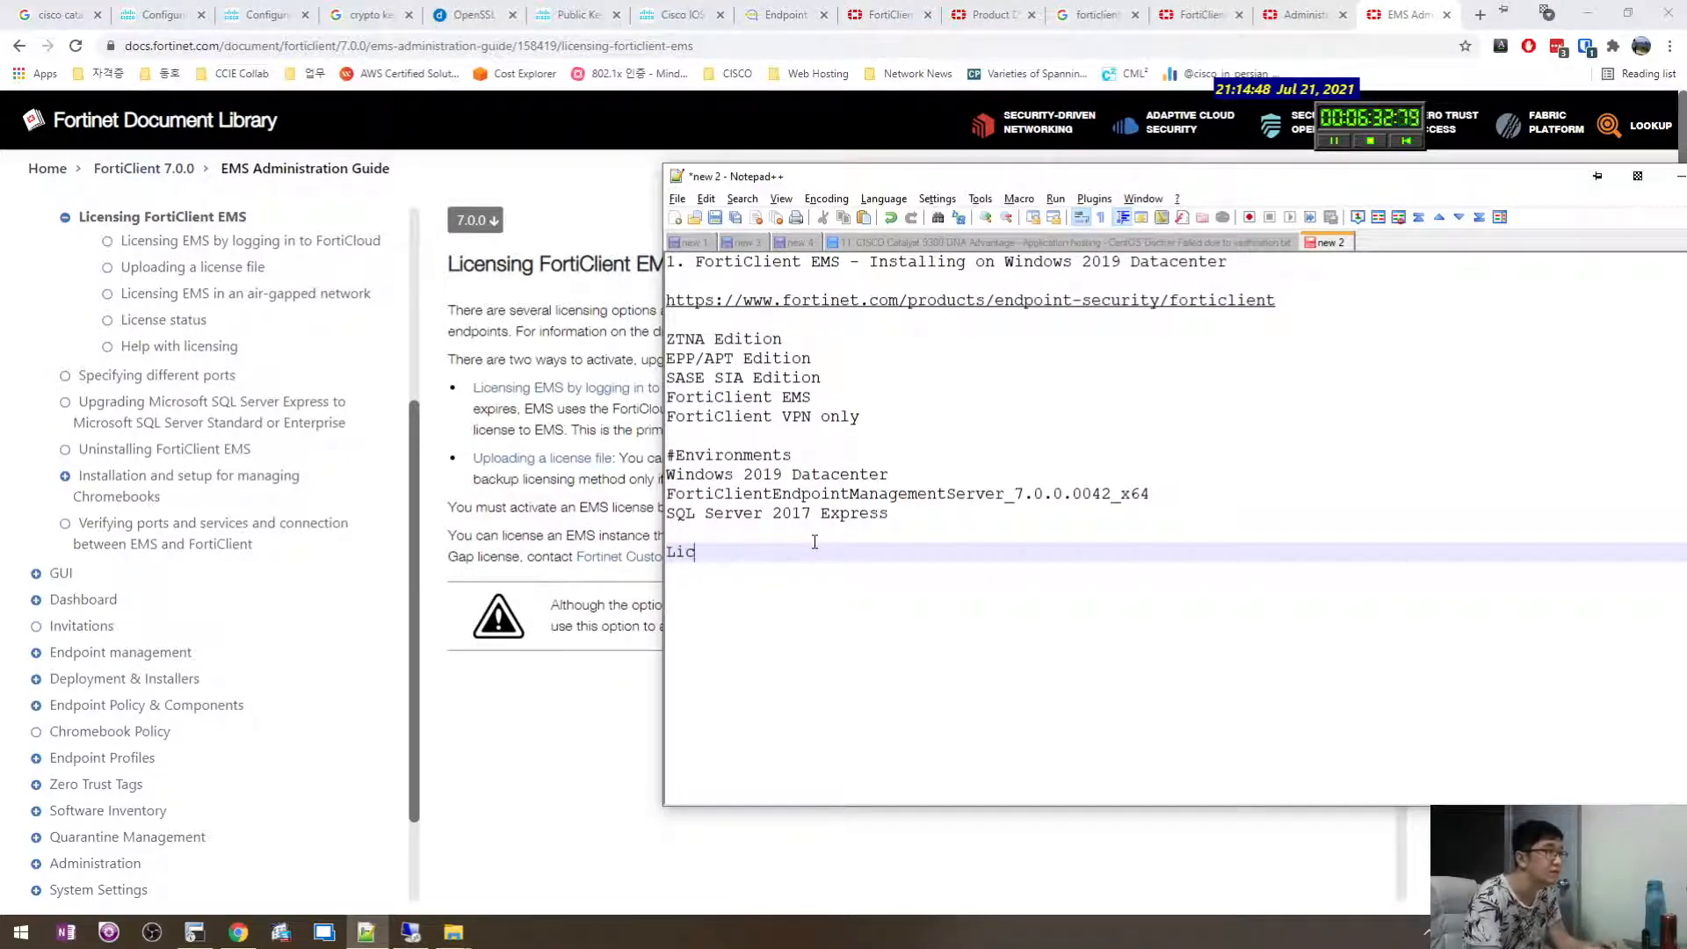
{"action": "type", "text": "Licensing"}
{"action": "key", "text": "Return"}
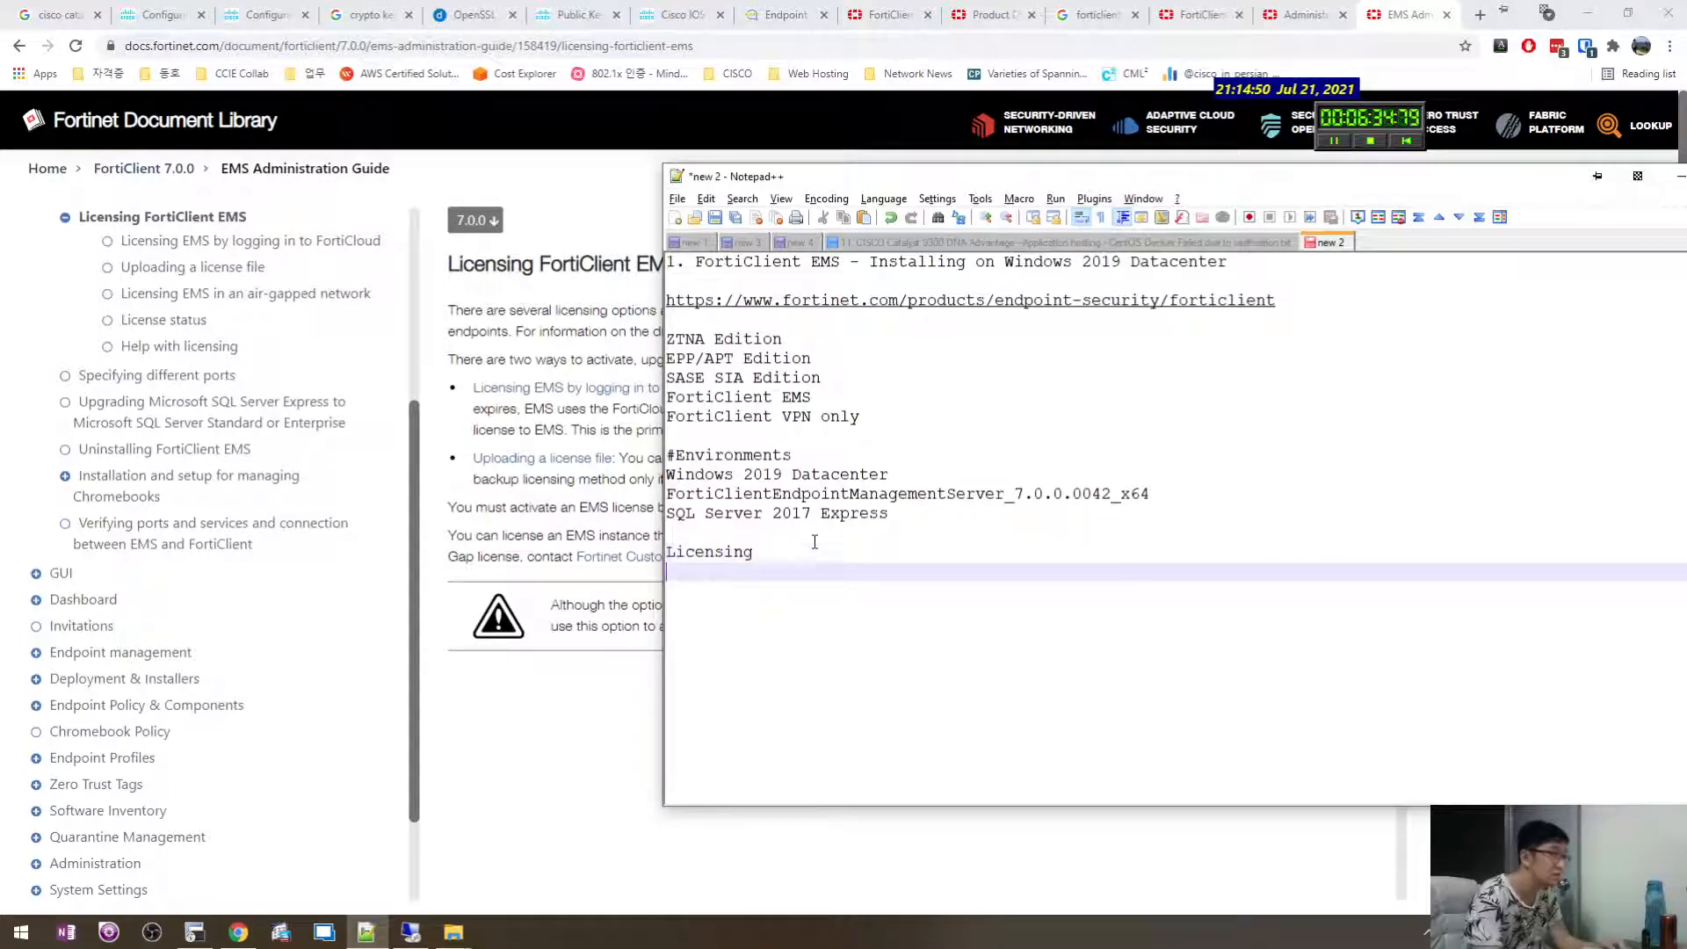
{"action": "key", "text": "Up"}
{"action": "key", "text": "Up"}
{"action": "key", "text": "Up"}
{"action": "key", "text": "Down"}
{"action": "key", "text": "Down"}
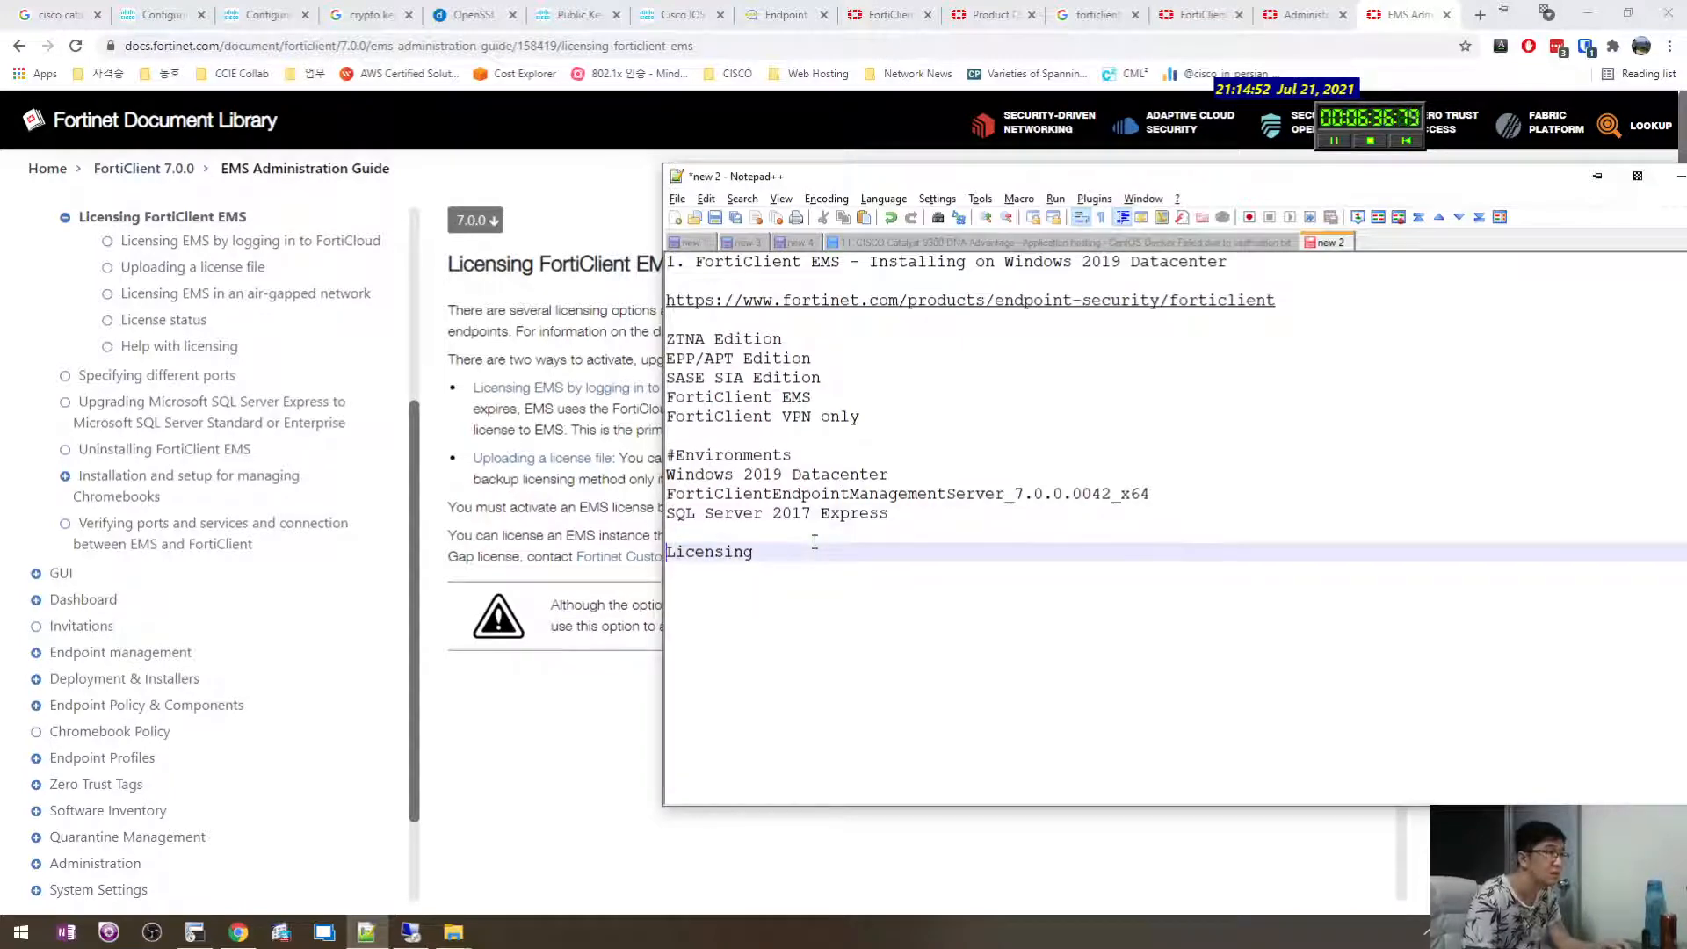
{"action": "left_click", "coordinate": [557, 425]}
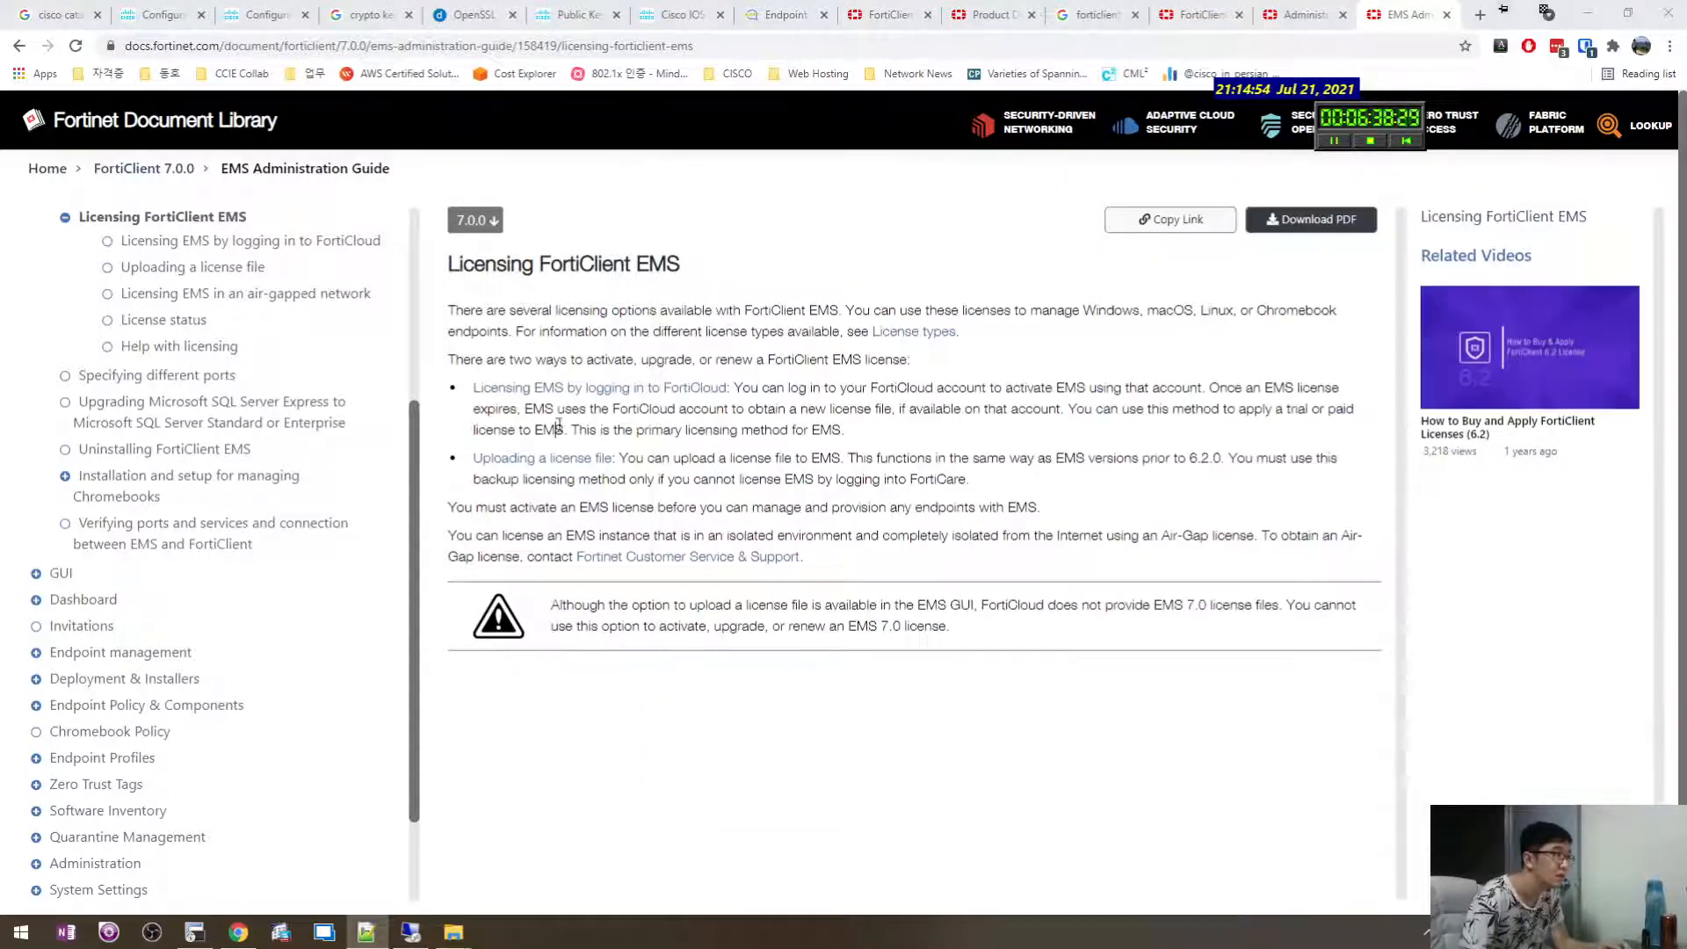
Open Licensing EMS by logging in to FortiCloud and read its trial license steps.
{"action": "left_click", "coordinate": [609, 388]}
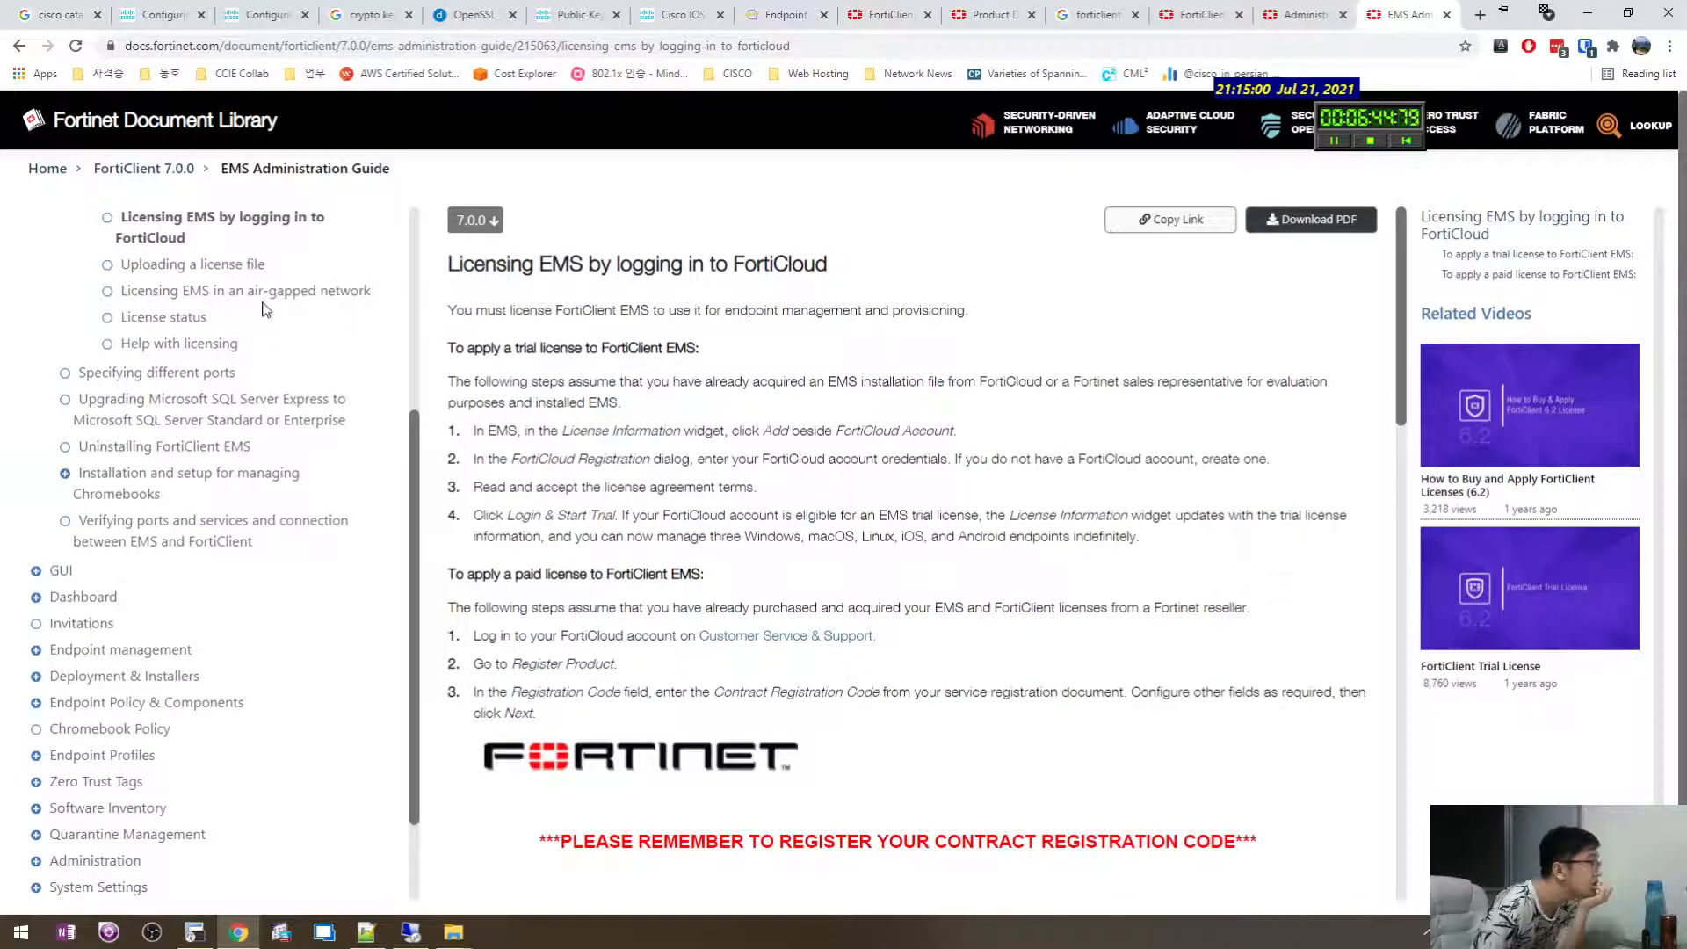
{"action": "left_click", "coordinate": [817, 412]}
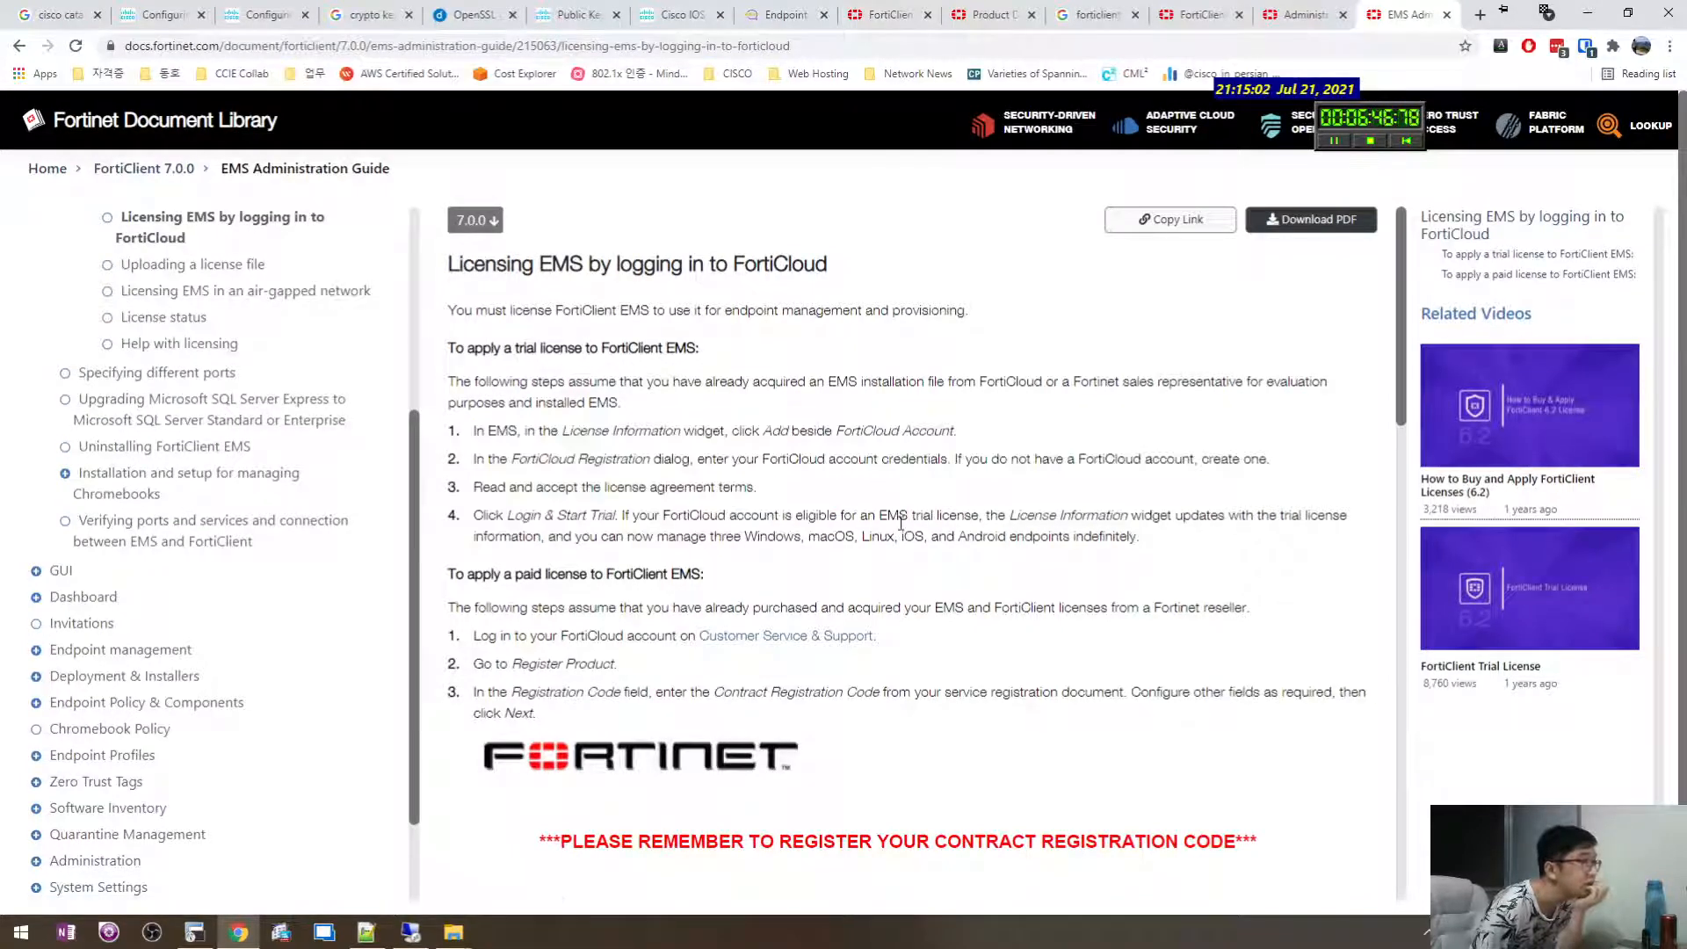
{"action": "scroll", "coordinate": [889, 597], "scroll_direction": "down", "scroll_amount": 4}
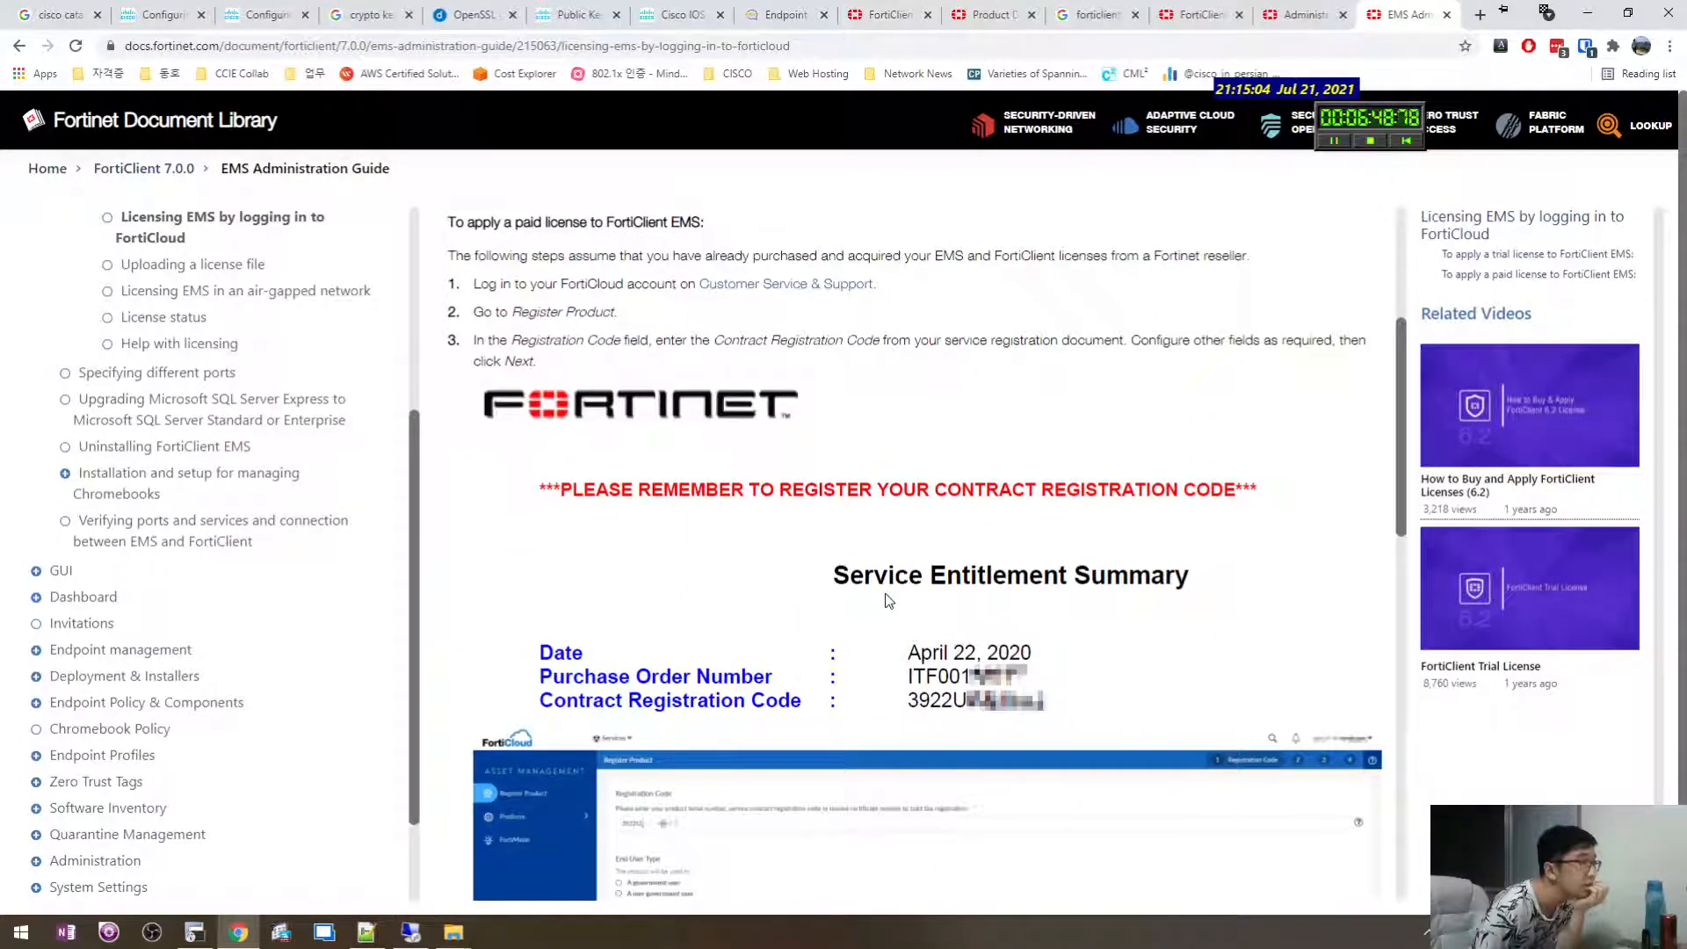
{"action": "scroll", "coordinate": [889, 601], "scroll_direction": "up", "scroll_amount": 4}
{"action": "left_click_drag", "start_coordinate": [883, 606], "coordinate": [872, 567]}
{"action": "left_click", "coordinate": [871, 548]}
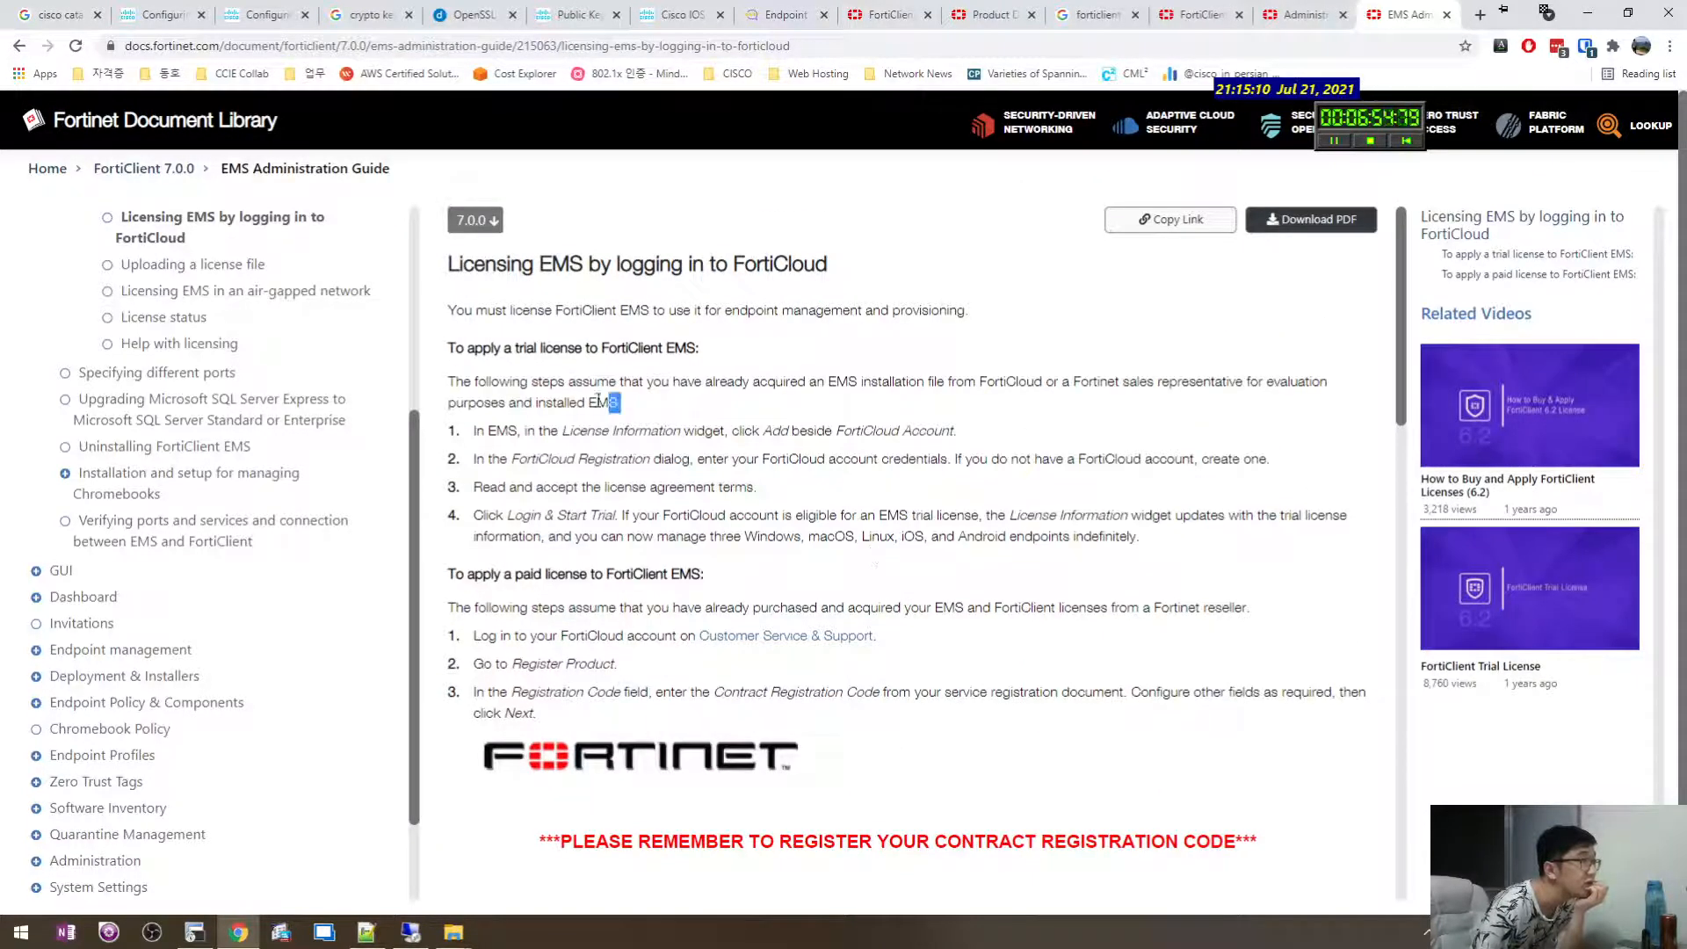
{"action": "left_click_drag", "start_coordinate": [598, 401], "coordinate": [824, 382]}
{"action": "left_click", "coordinate": [879, 495]}
{"action": "left_click", "coordinate": [775, 378]}
{"action": "left_click", "coordinate": [793, 427]}
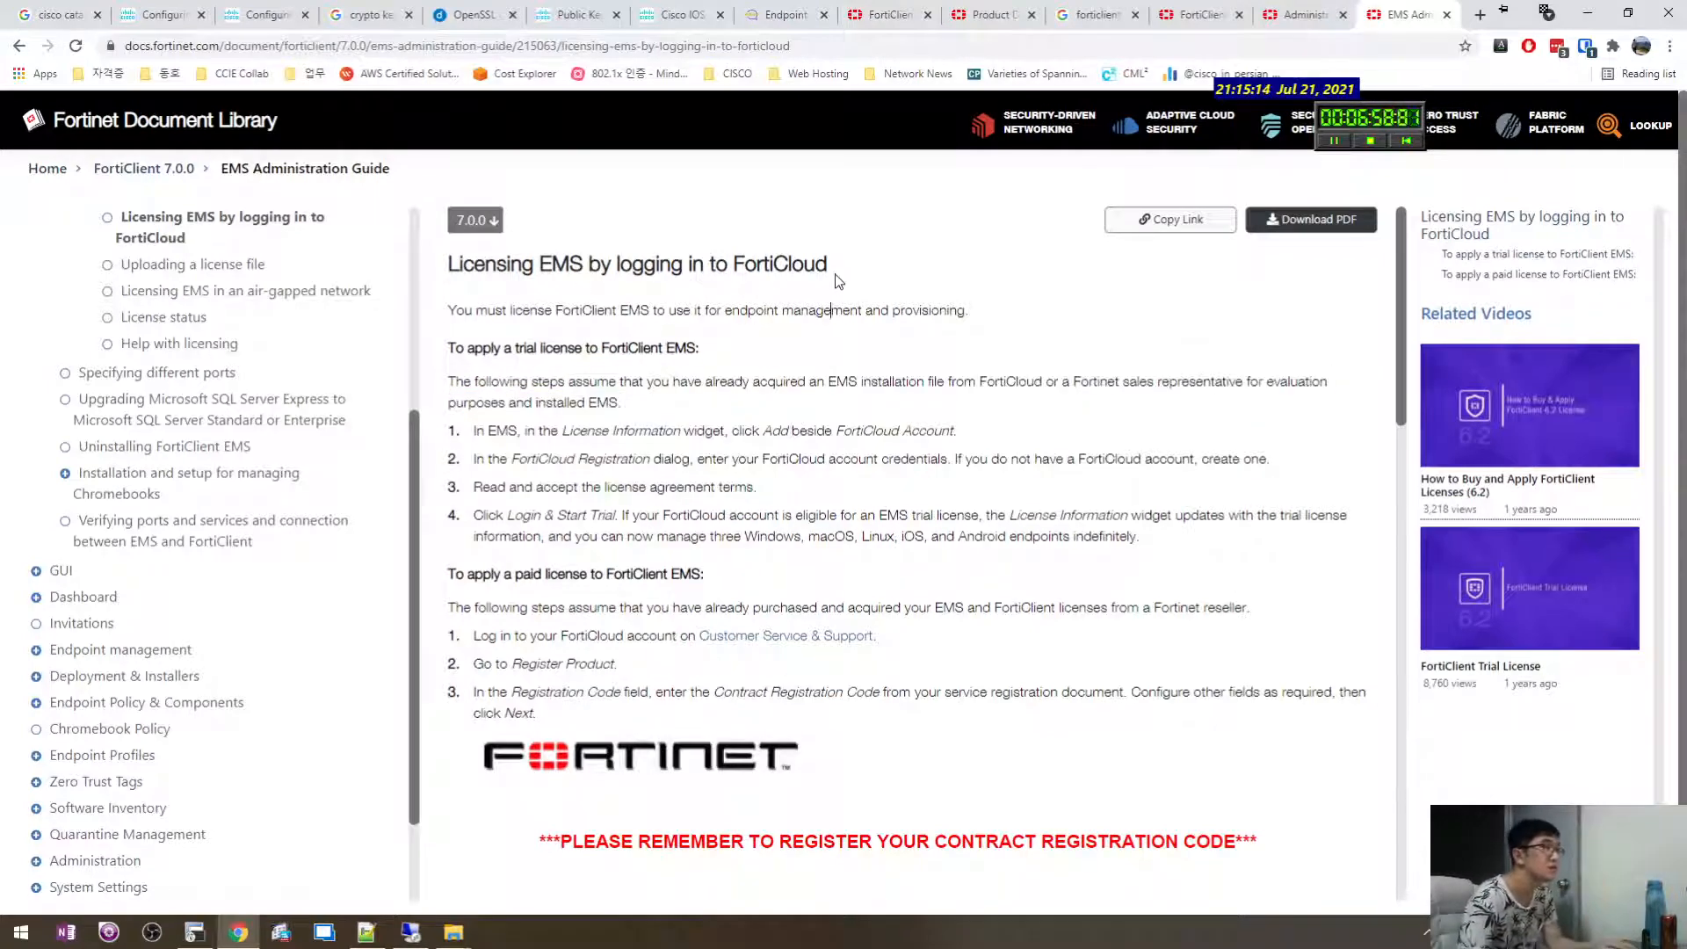
Replace the 'Licensing' note line with the title 'Licensing EMS by logging in to FortiCloud'.
{"action": "left_click_drag", "start_coordinate": [834, 275], "coordinate": [442, 267]}
{"action": "key", "text": "ctrl+c"}
{"action": "left_click", "coordinate": [481, 265]}
{"action": "key", "text": "alt+Tab"}
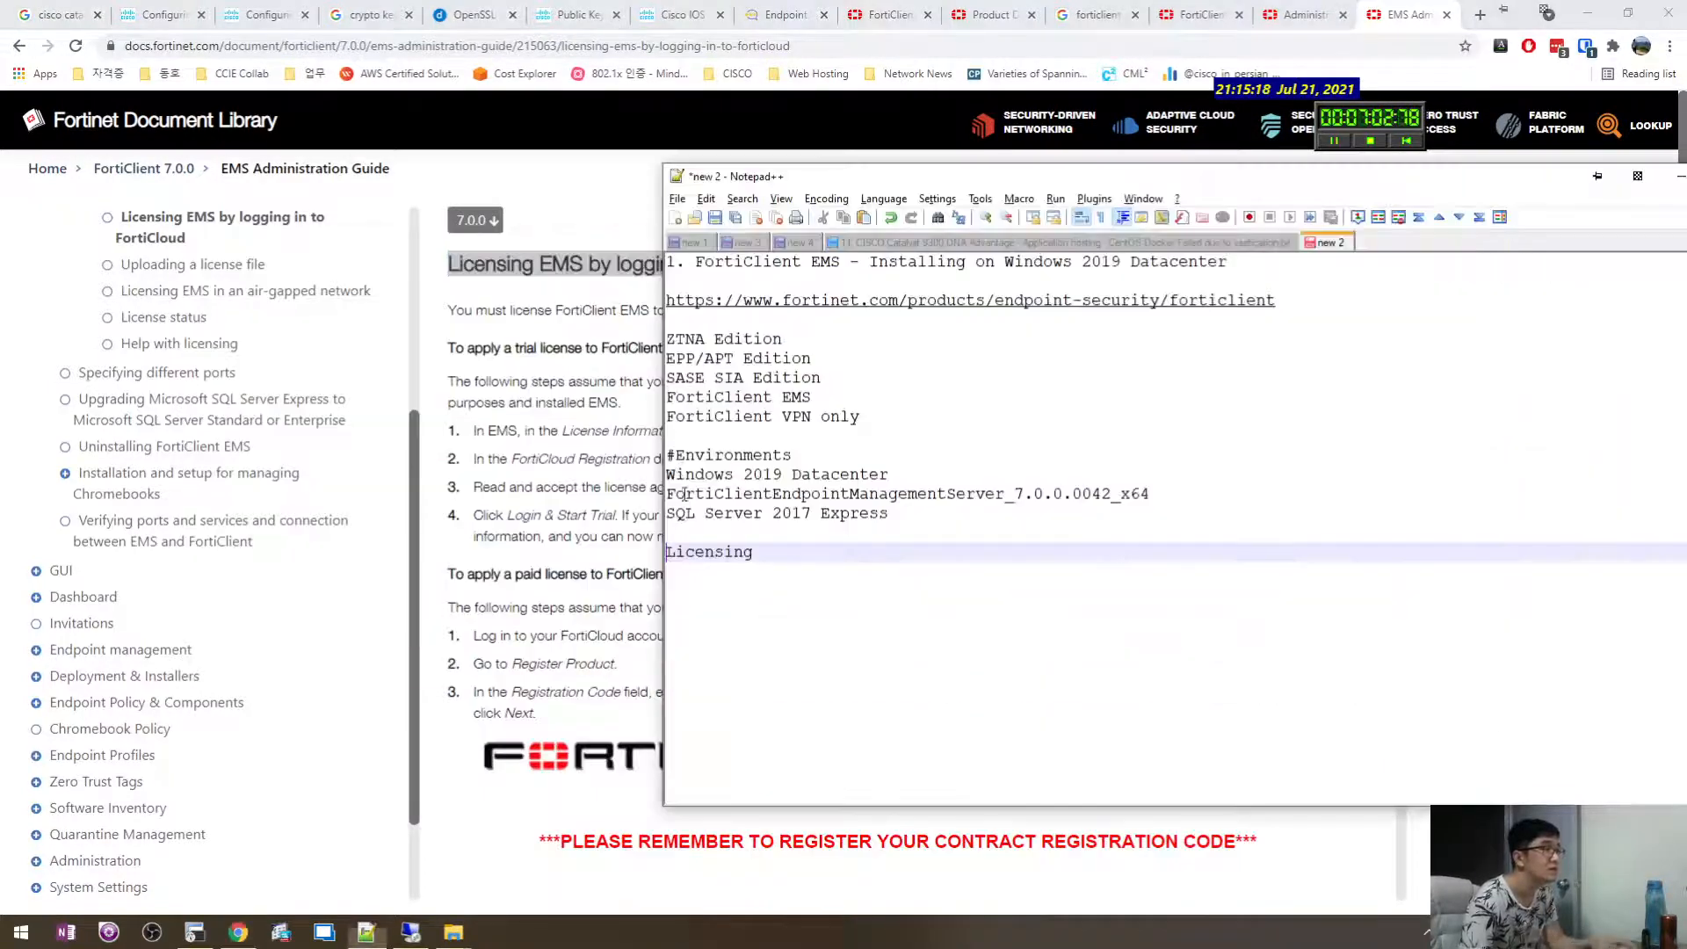
{"action": "left_click_drag", "start_coordinate": [778, 546], "coordinate": [602, 541]}
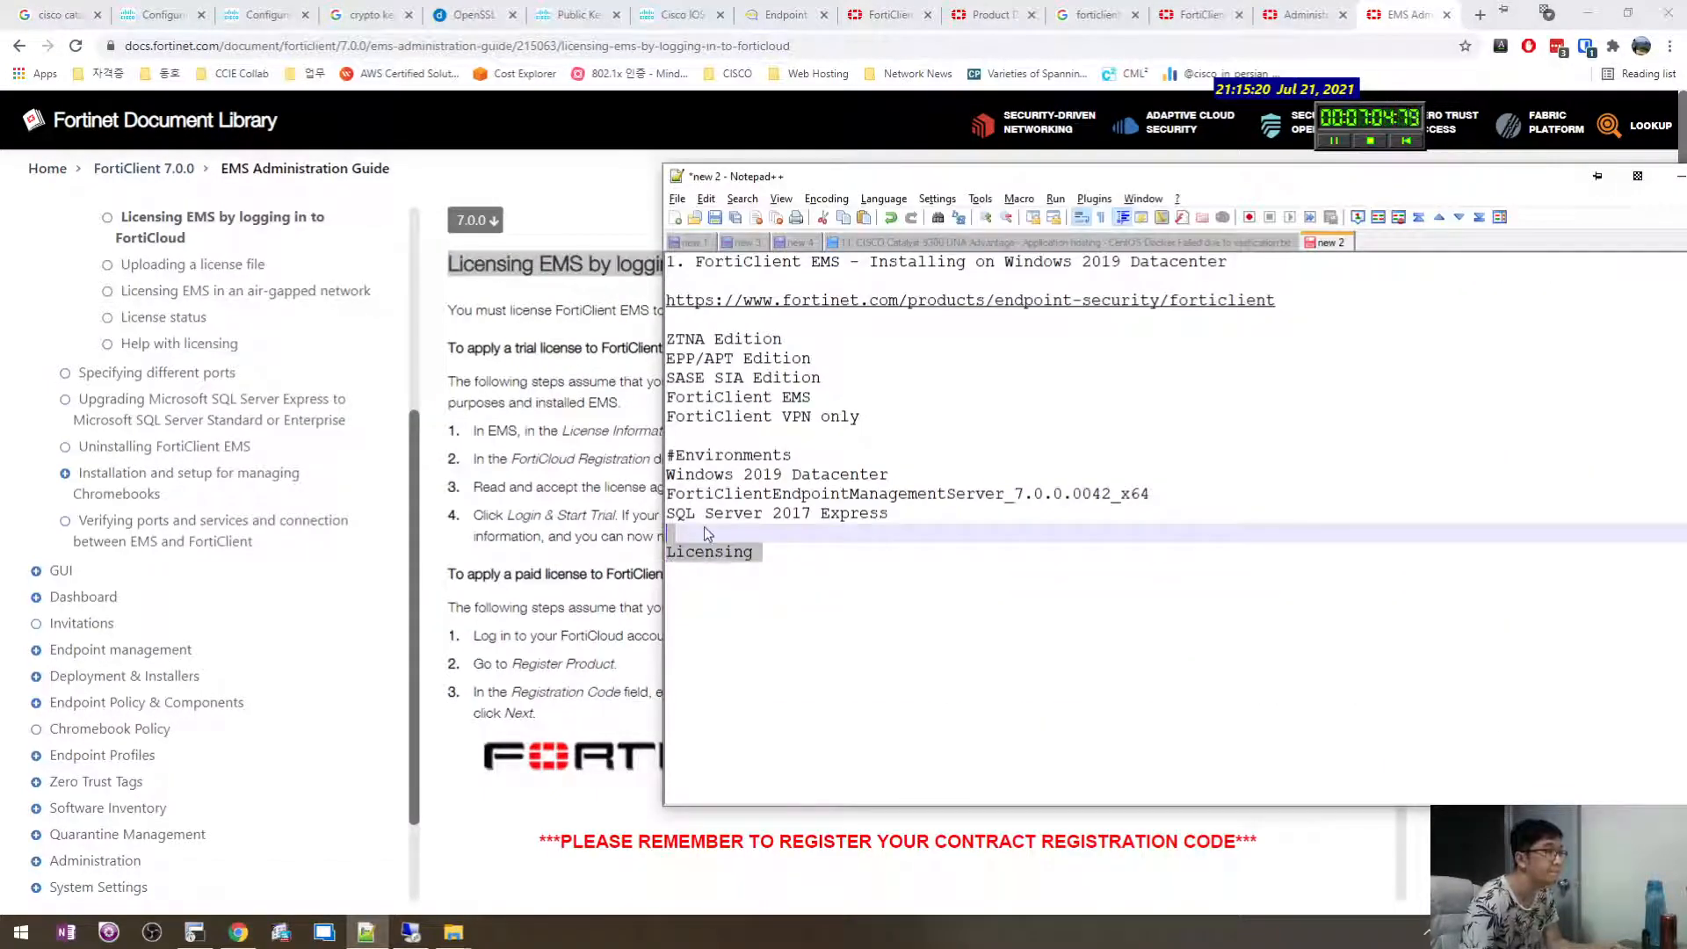
{"action": "key", "text": "ctrl+v"}
Check the EMS installer progress on the VM, then open the GUI article.
{"action": "key", "text": "alt+Tab"}
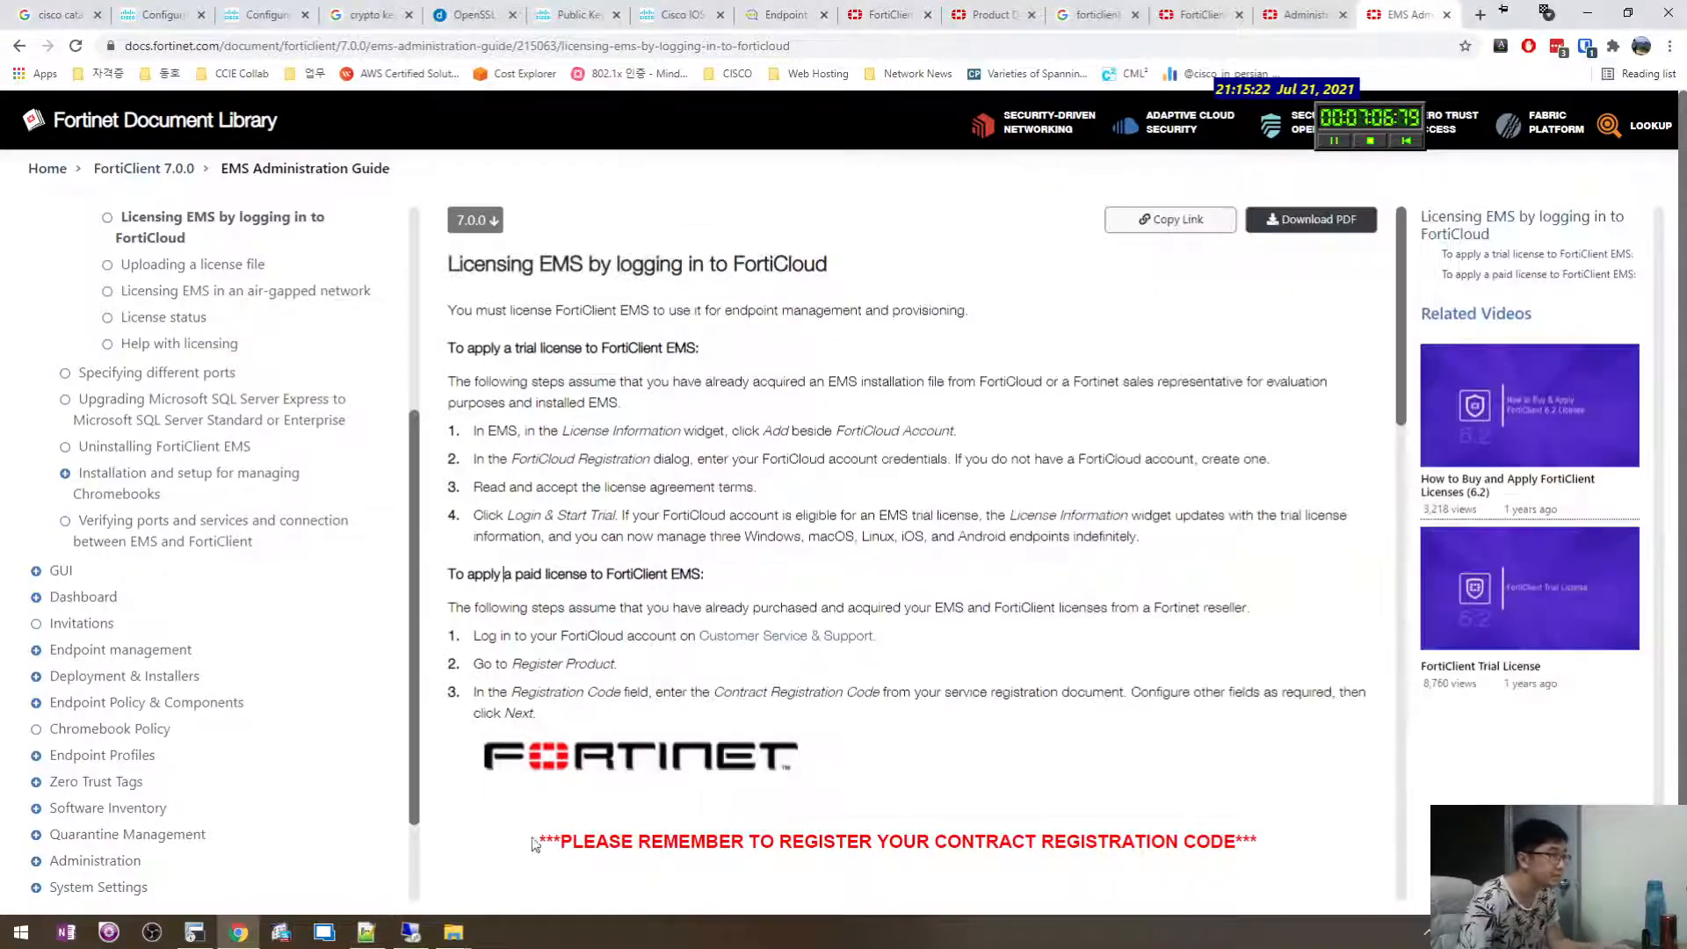
{"action": "left_click", "coordinate": [411, 931]}
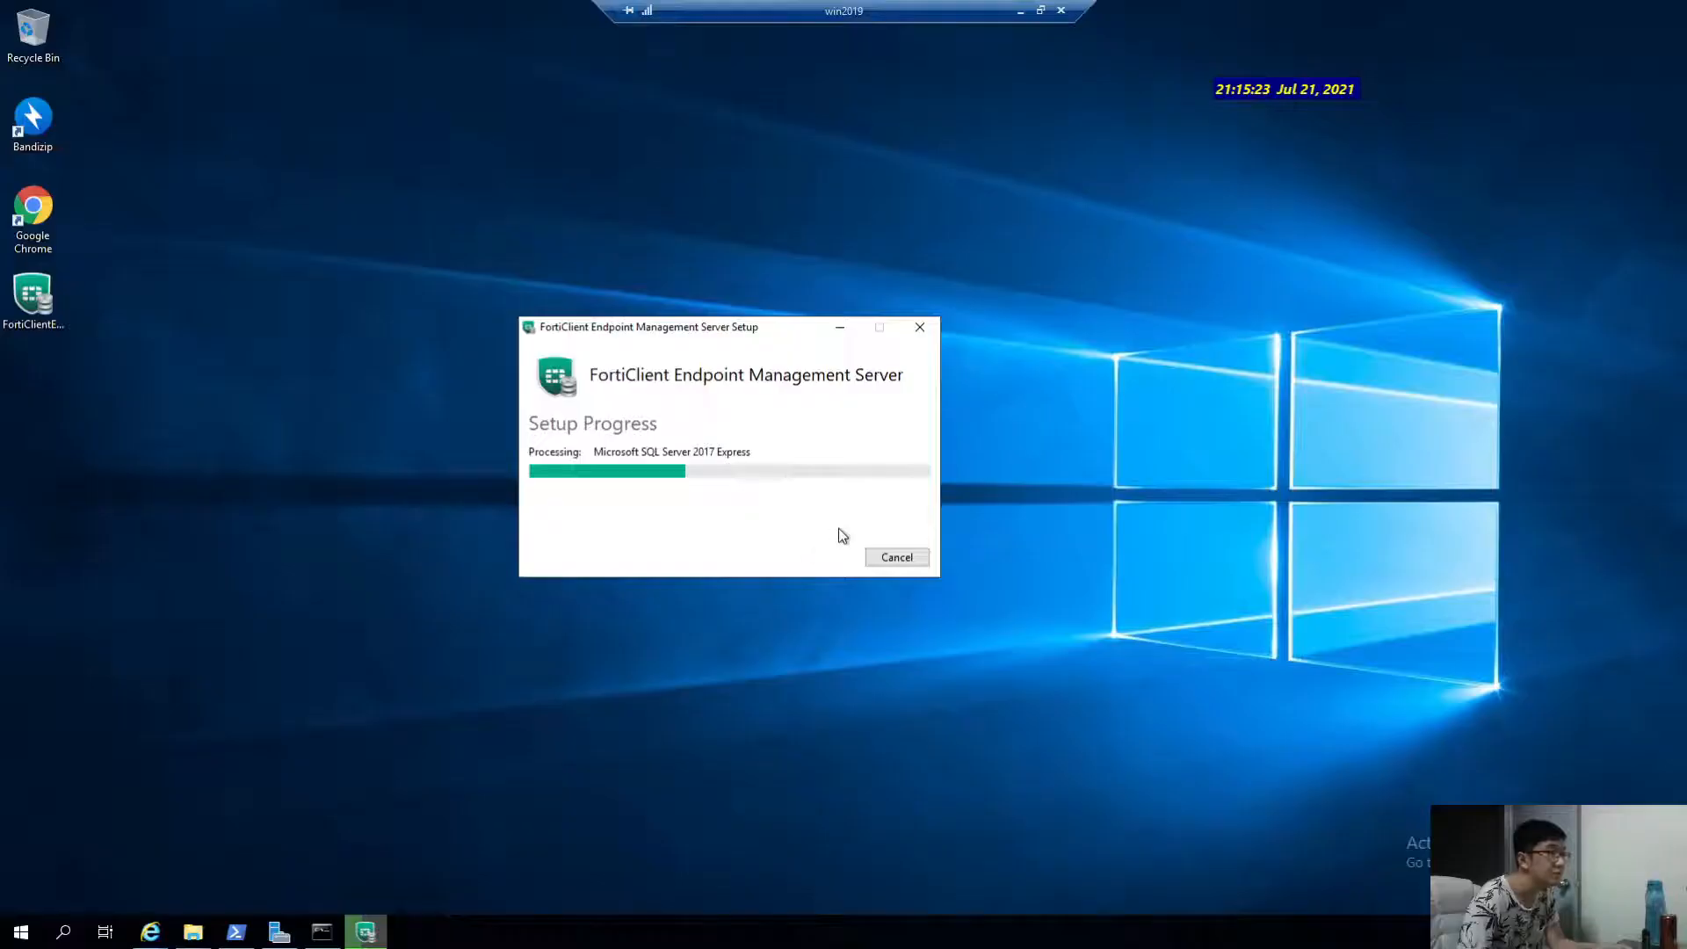
{"action": "left_click", "coordinate": [1021, 12]}
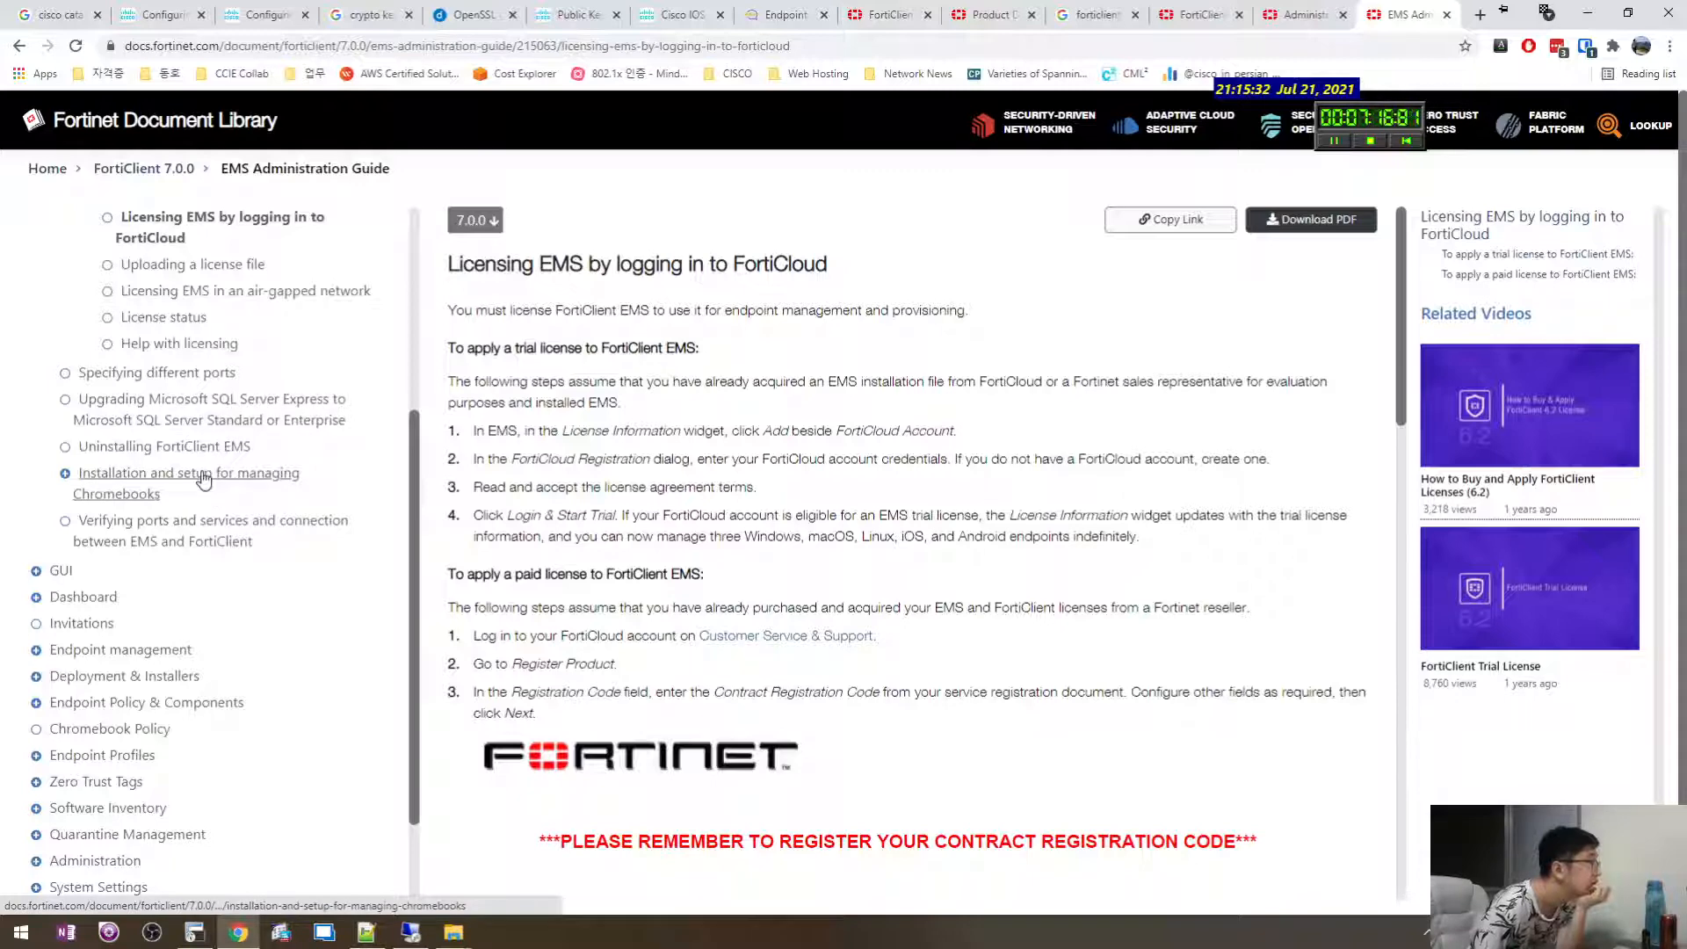
{"action": "left_click", "coordinate": [35, 572]}
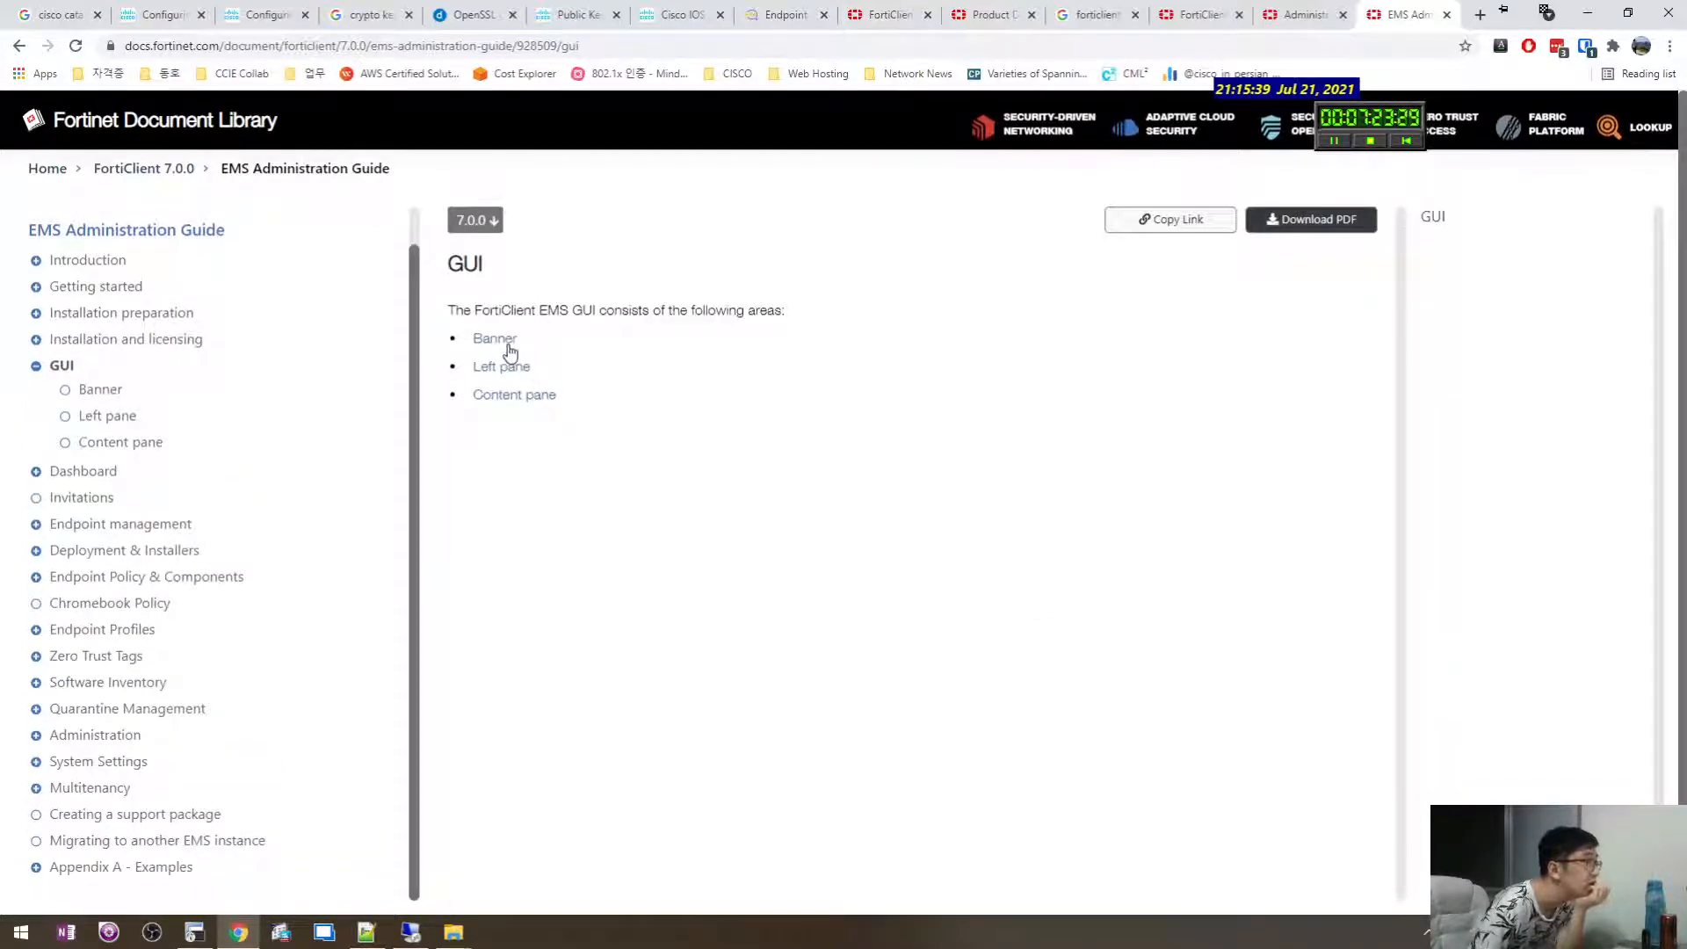
Open the Banner article, then the Dashboard's Viewing the Status page, and read its steps.
{"action": "left_click", "coordinate": [83, 390]}
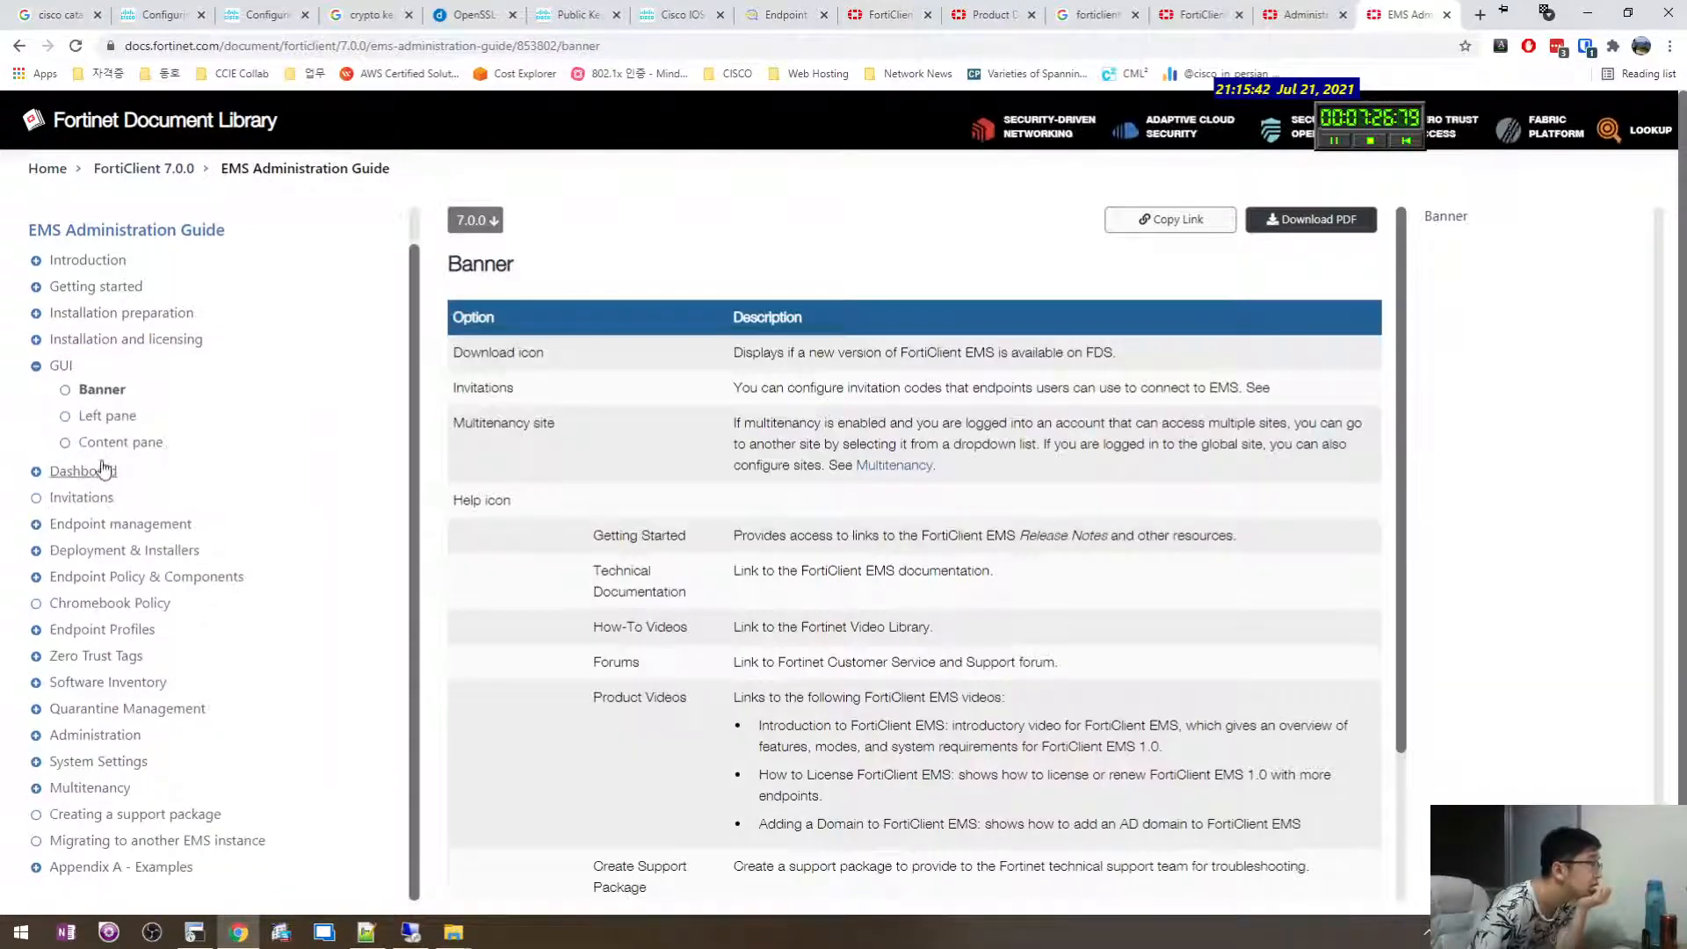
{"action": "left_click", "coordinate": [42, 475]}
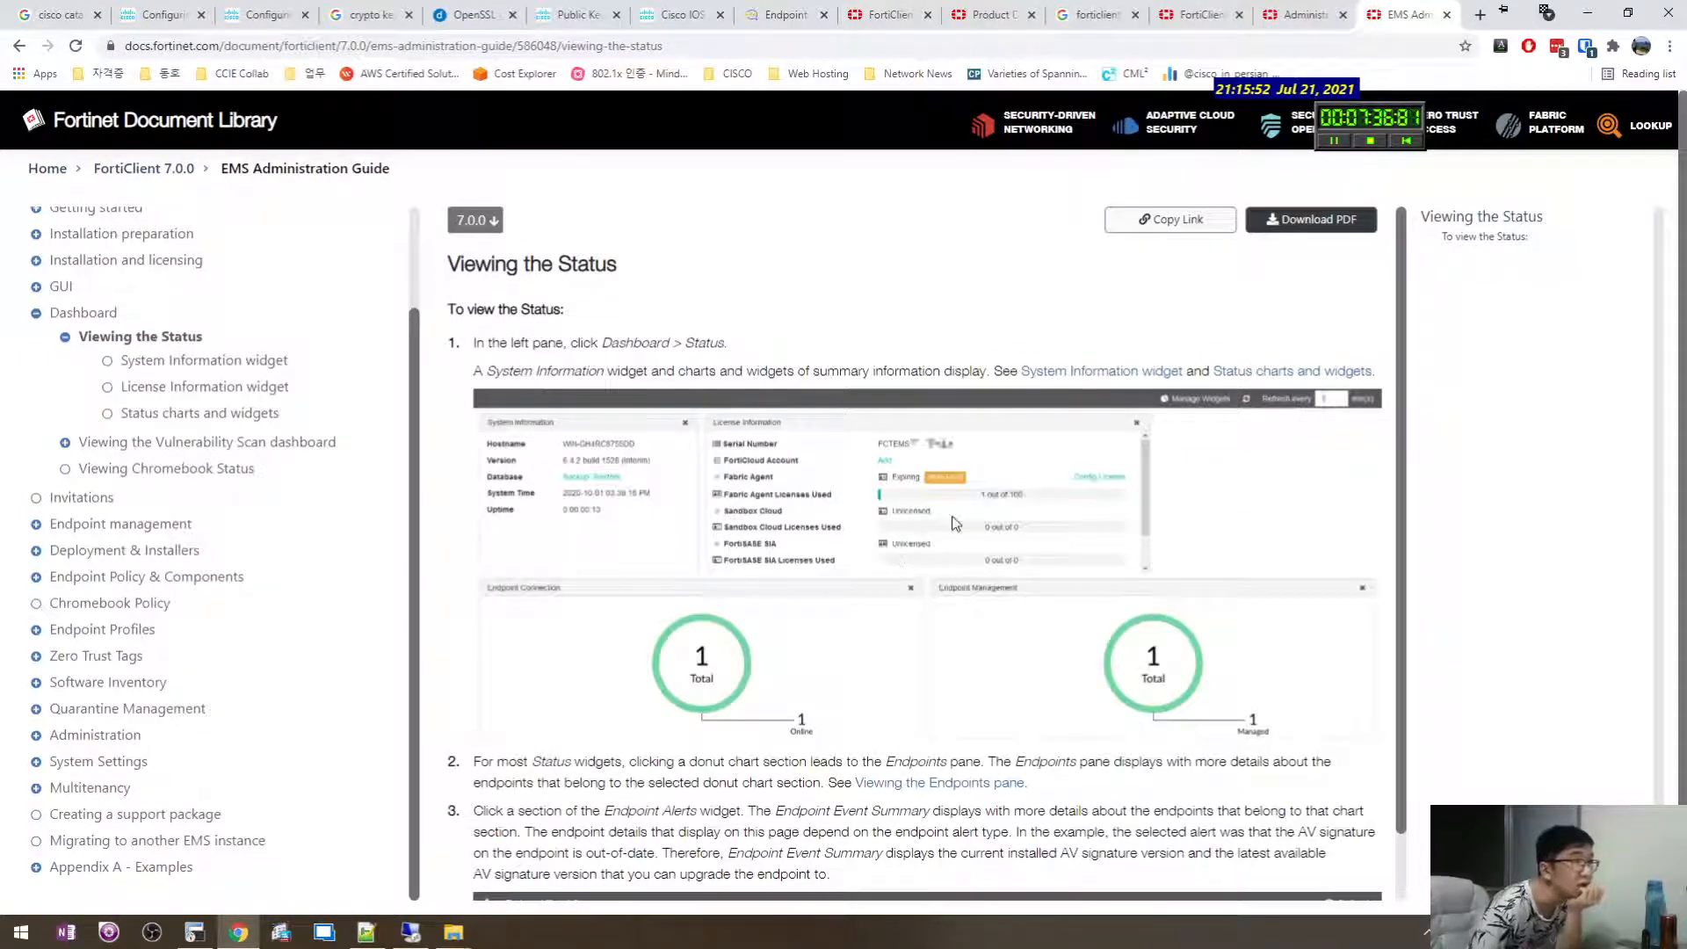
{"action": "scroll", "coordinate": [942, 700], "scroll_direction": "down", "scroll_amount": 3}
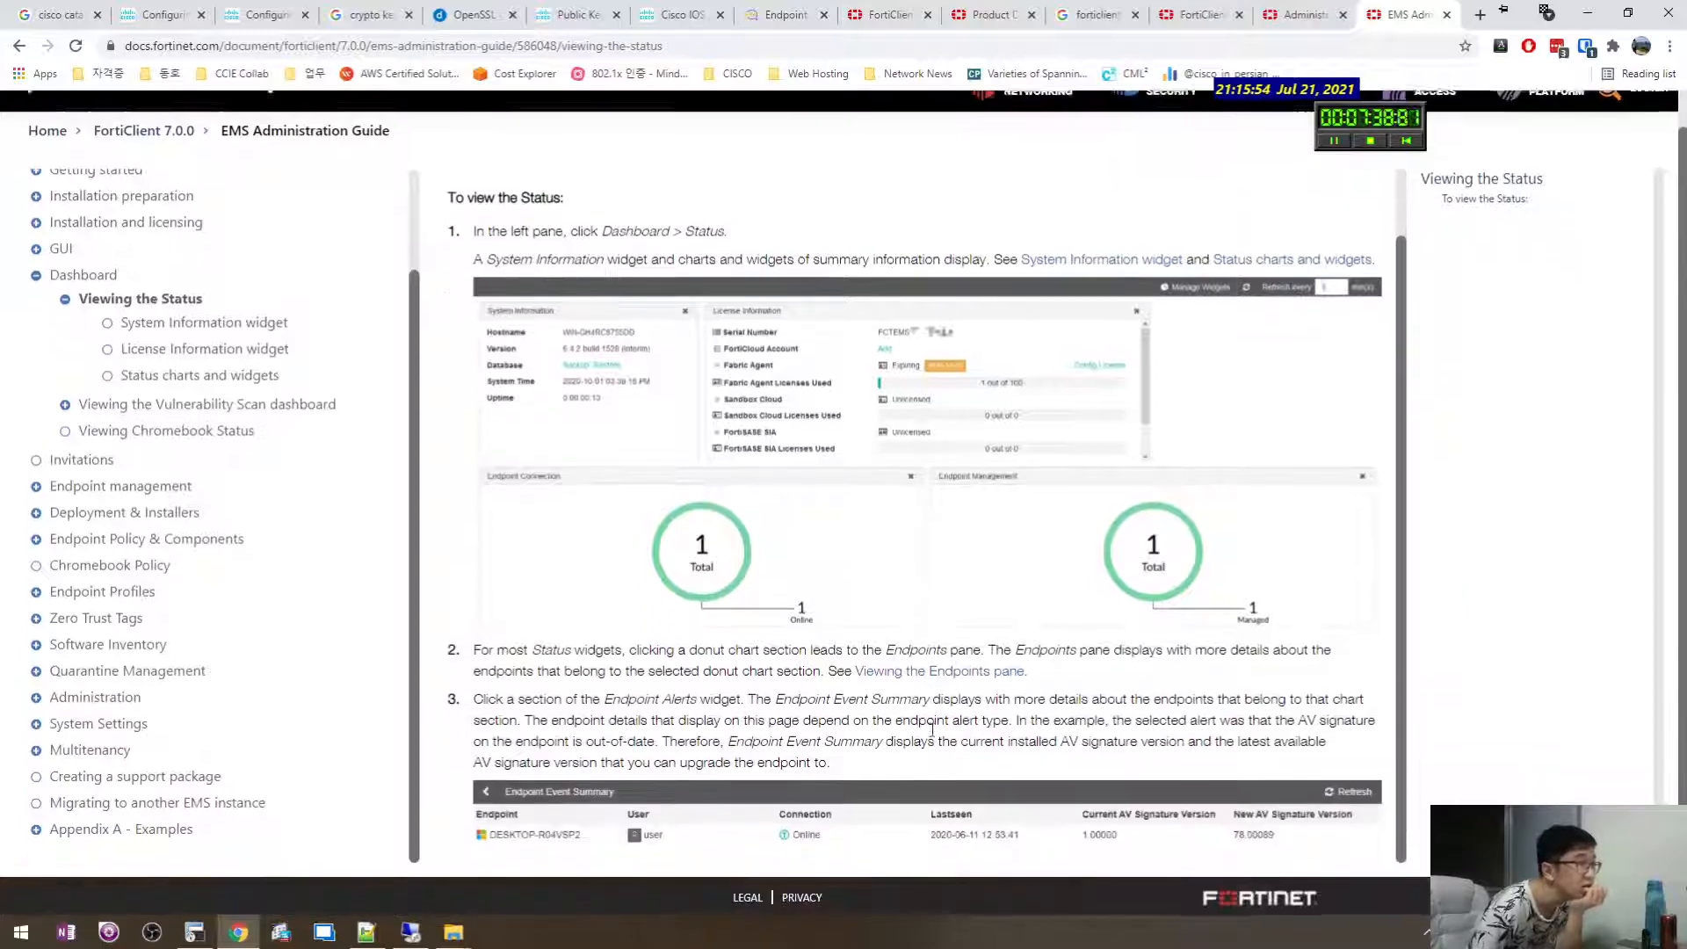
{"action": "left_click_drag", "start_coordinate": [1343, 749], "coordinate": [650, 677]}
{"action": "left_click", "coordinate": [857, 738]}
{"action": "left_click", "coordinate": [597, 690]}
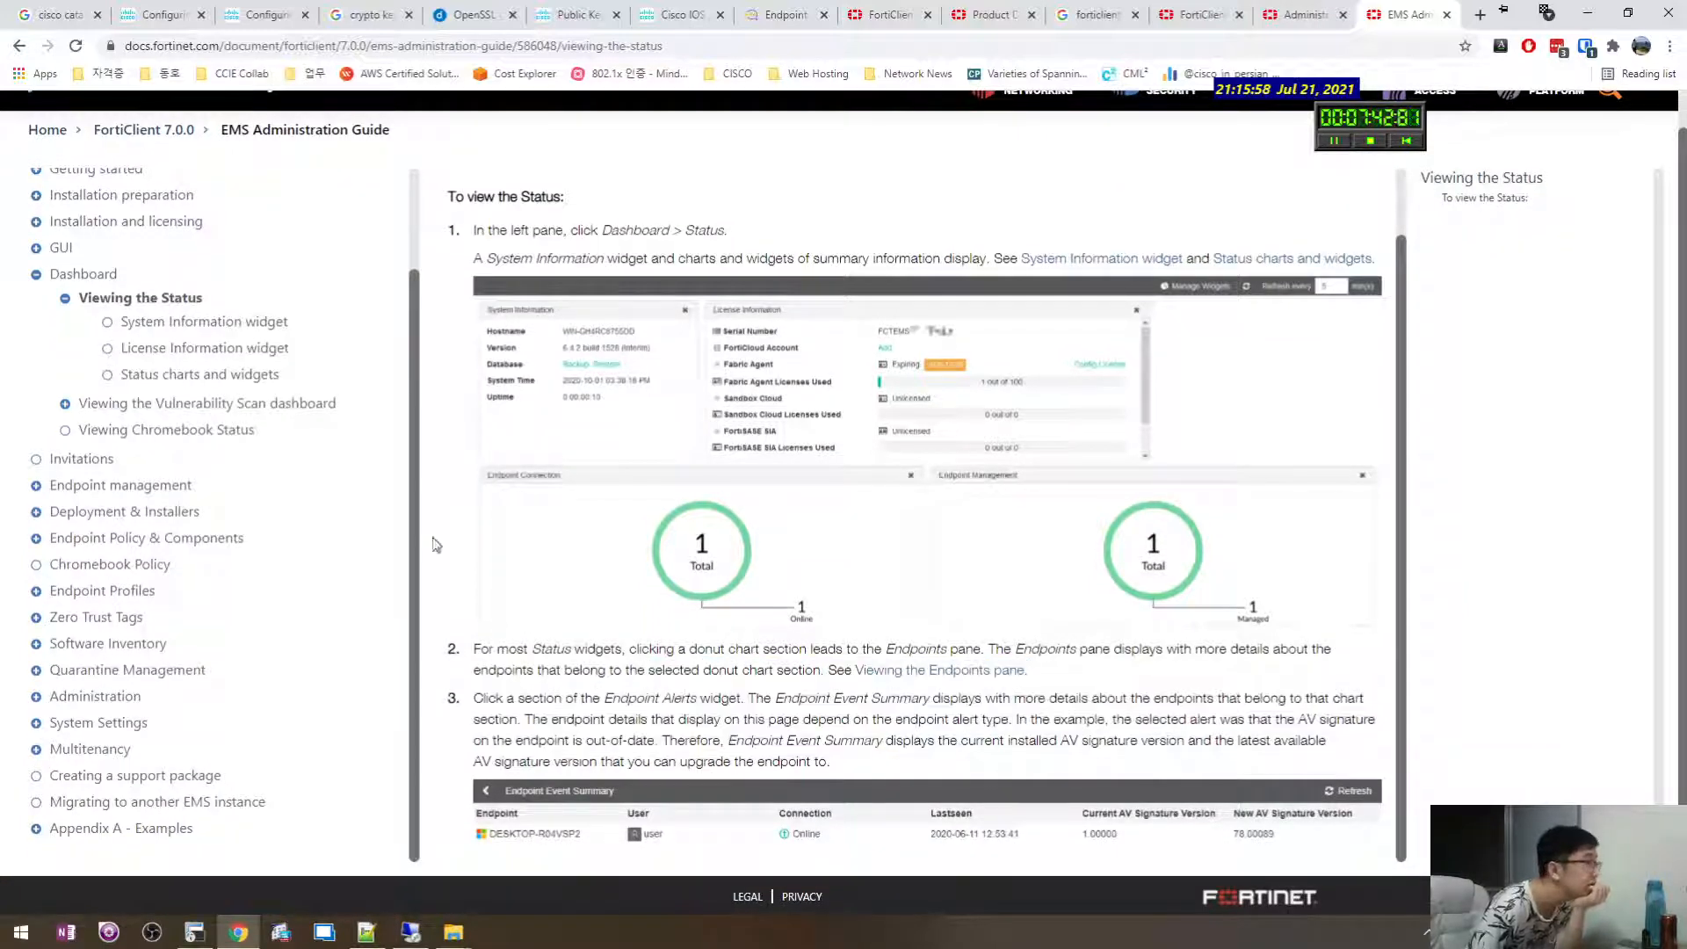
Expand the Endpoint management, Deployment & Installers and Manage Deployment topics, then switch to the server session.
{"action": "left_click", "coordinate": [36, 485]}
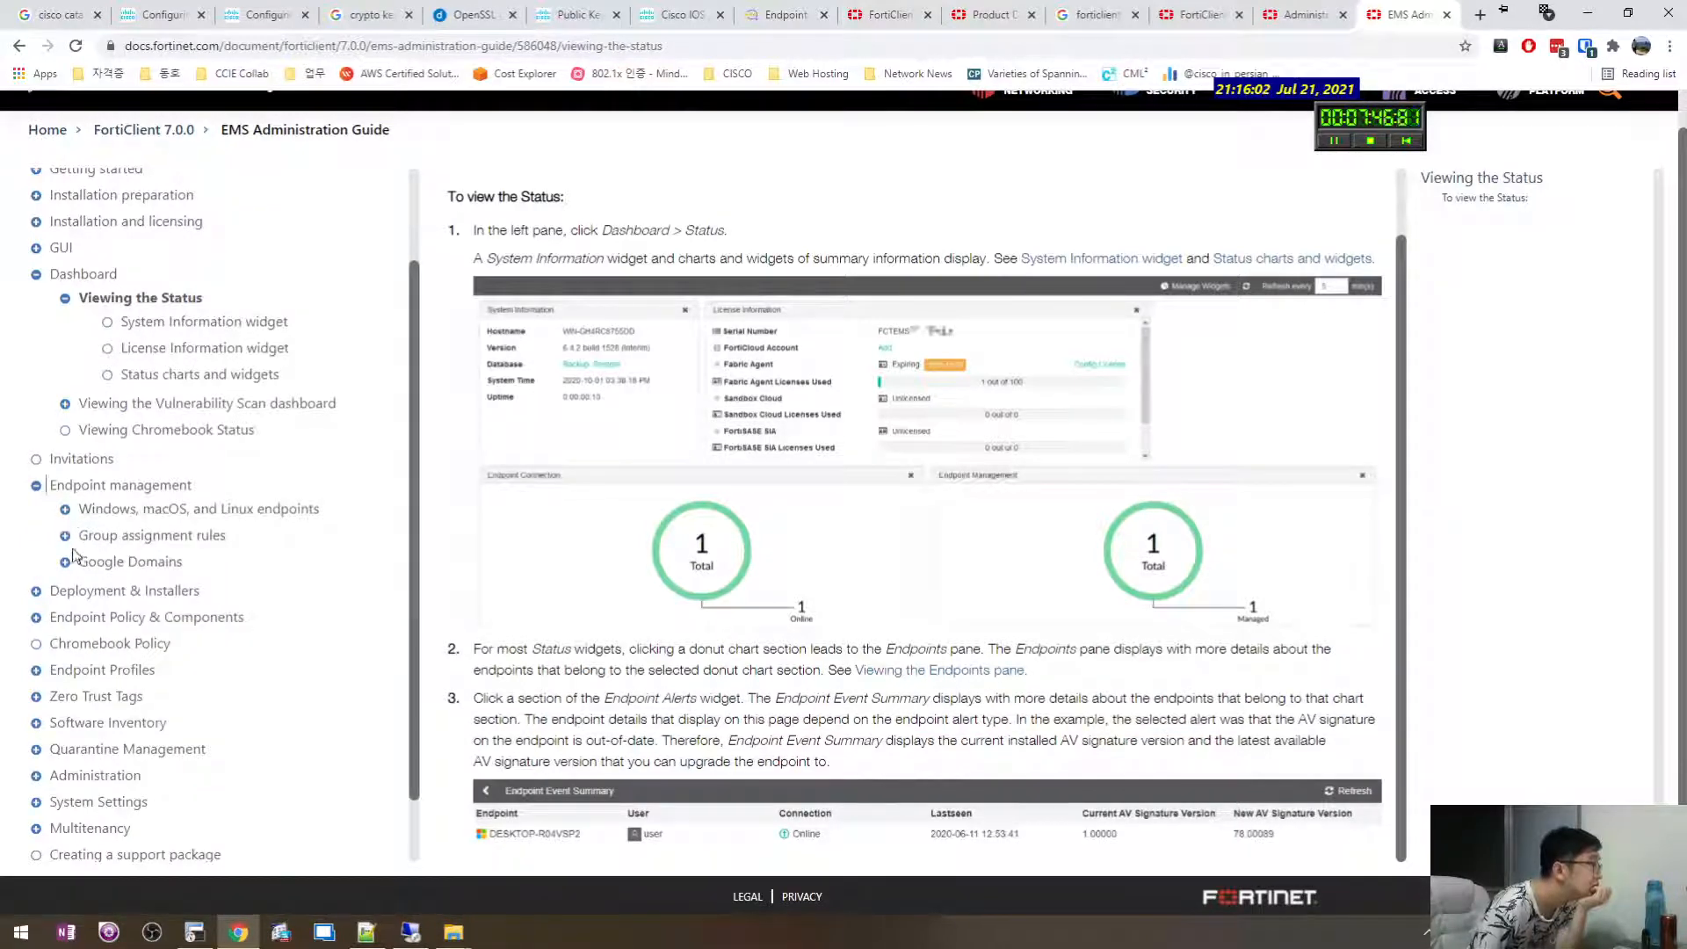
{"action": "left_click", "coordinate": [36, 591]}
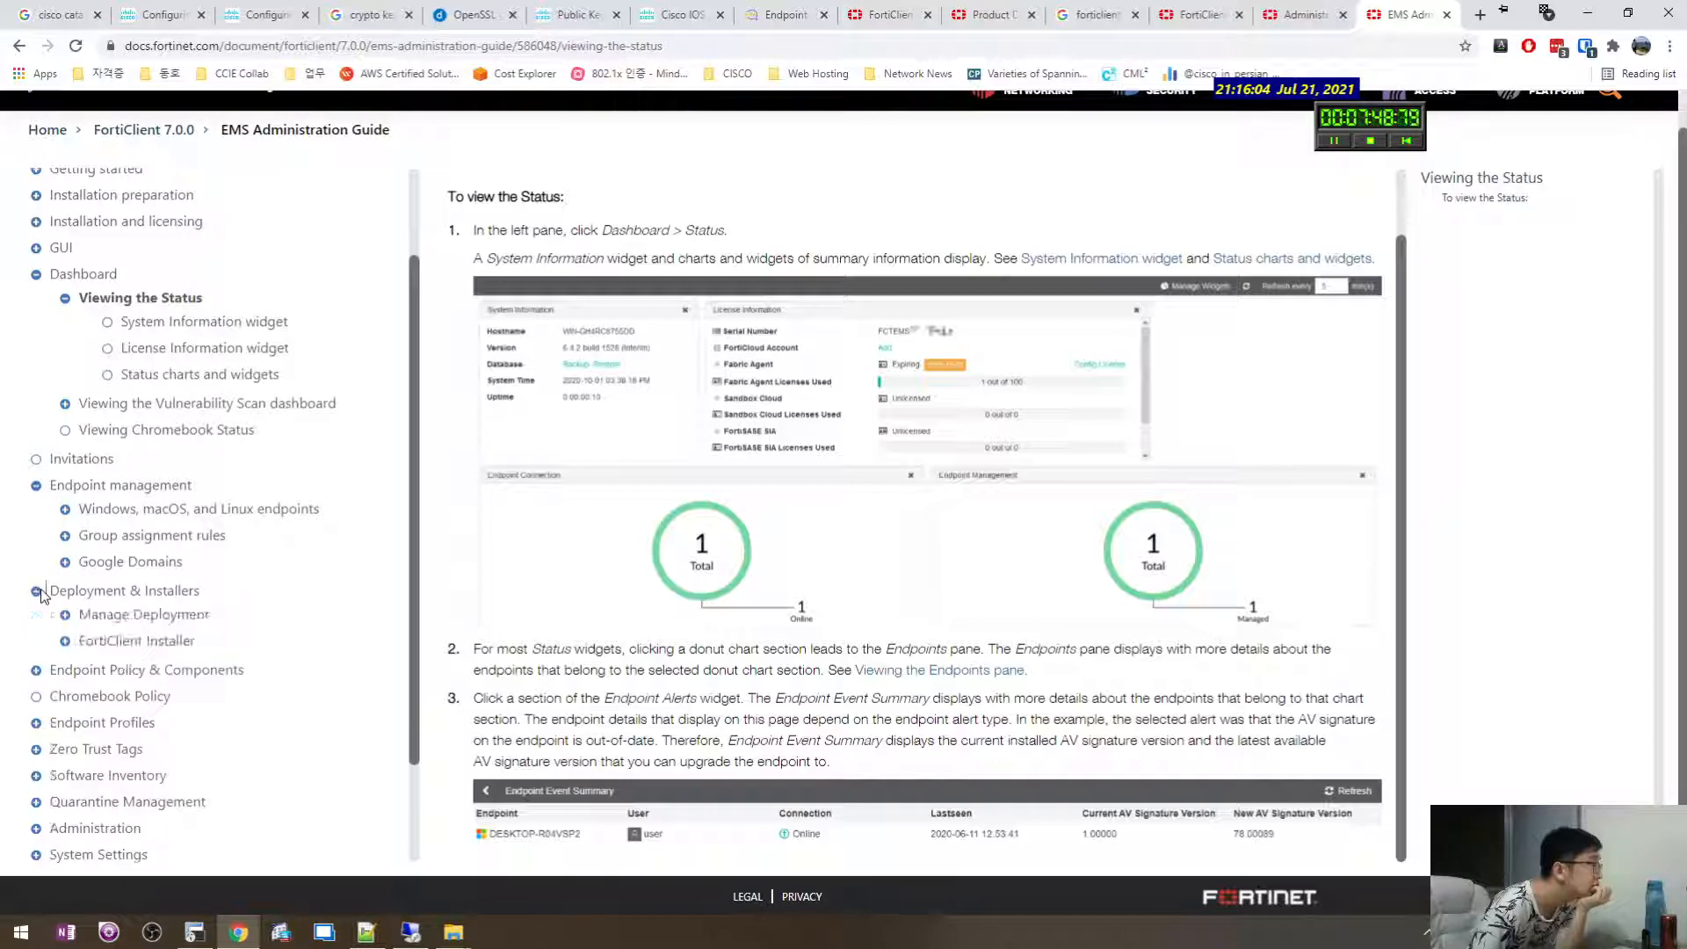
{"action": "left_click", "coordinate": [65, 616]}
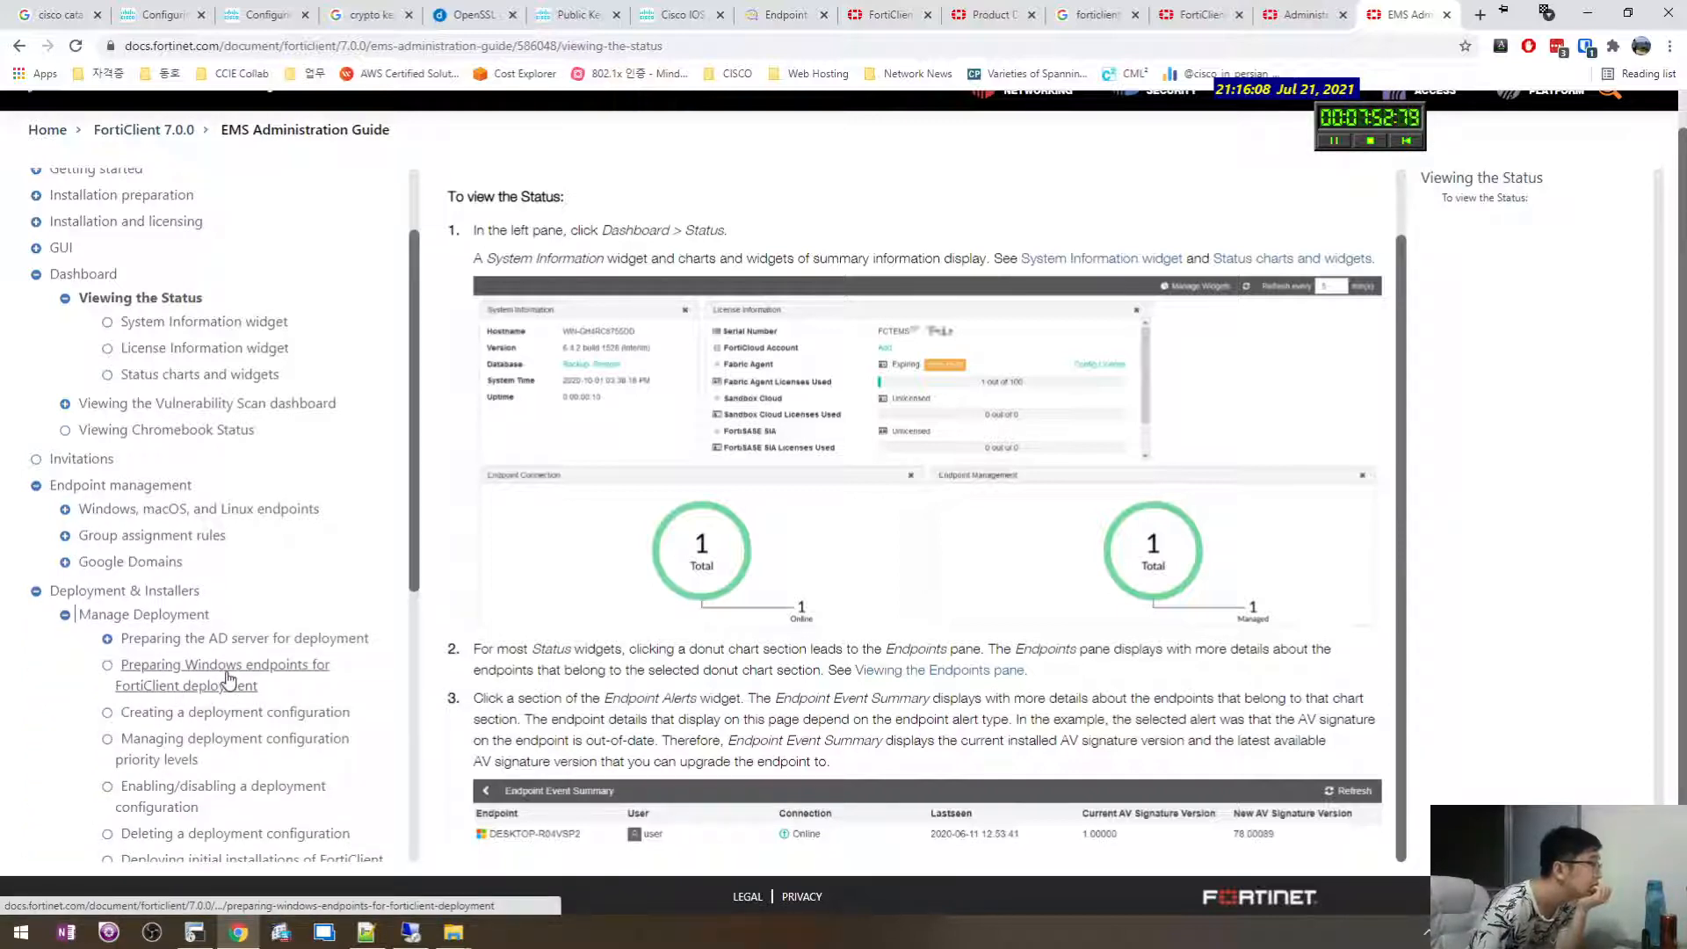
{"action": "scroll", "coordinate": [227, 677], "scroll_direction": "down", "scroll_amount": 5}
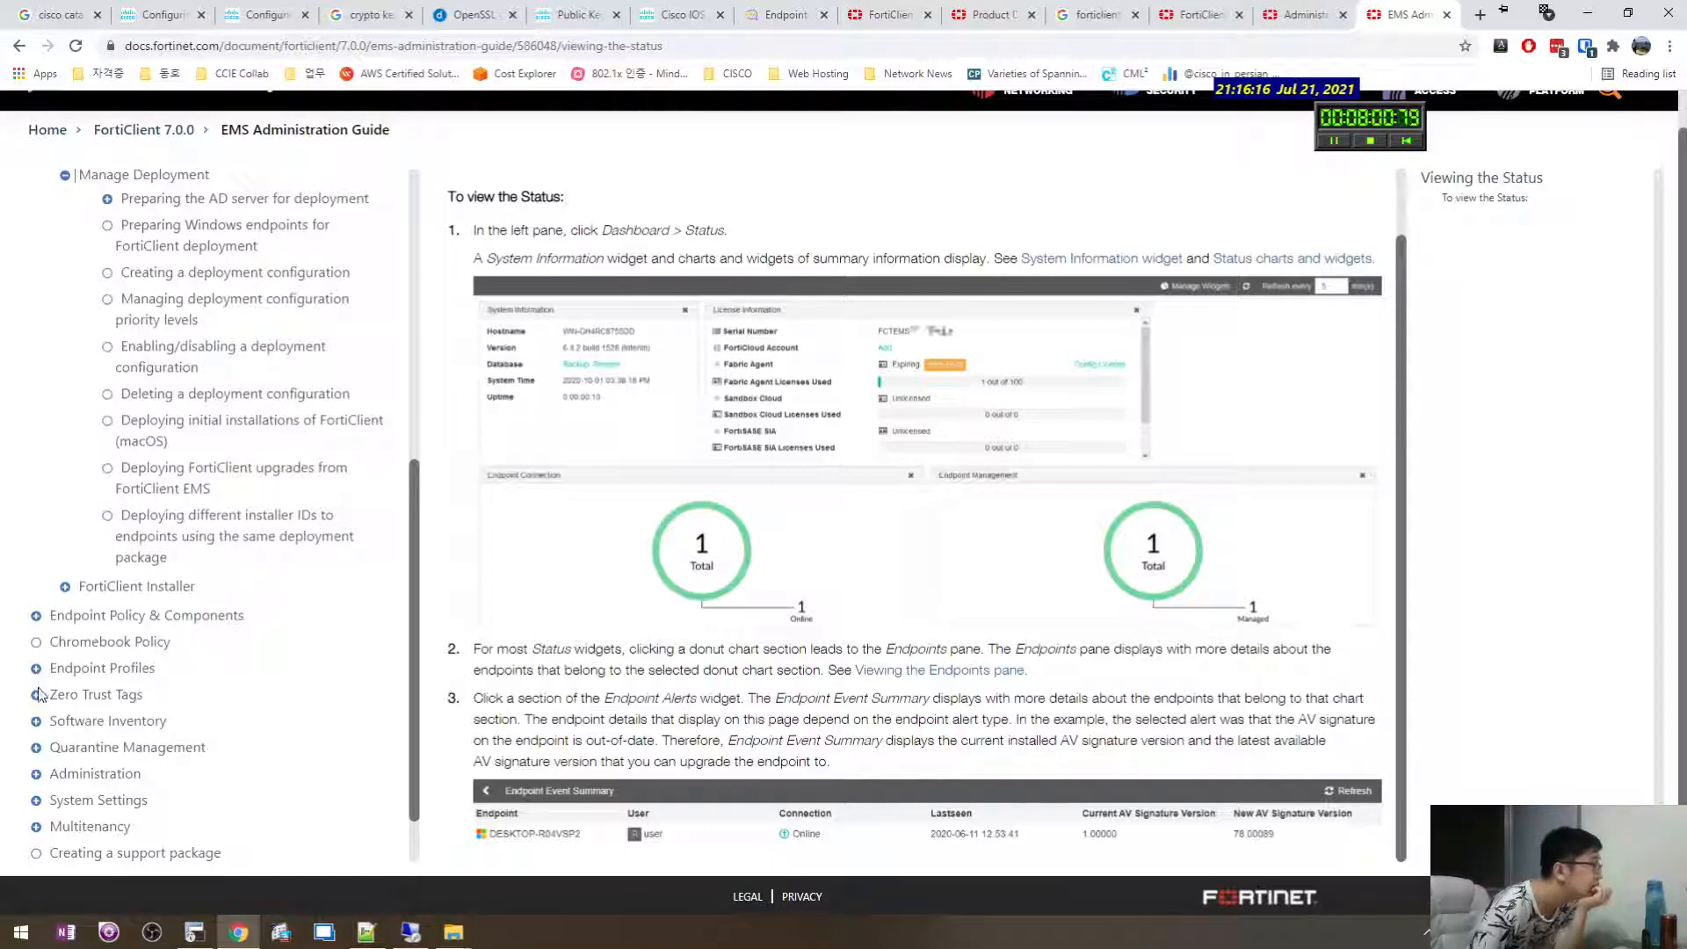
{"action": "scroll", "coordinate": [53, 694], "scroll_direction": "up", "scroll_amount": 6}
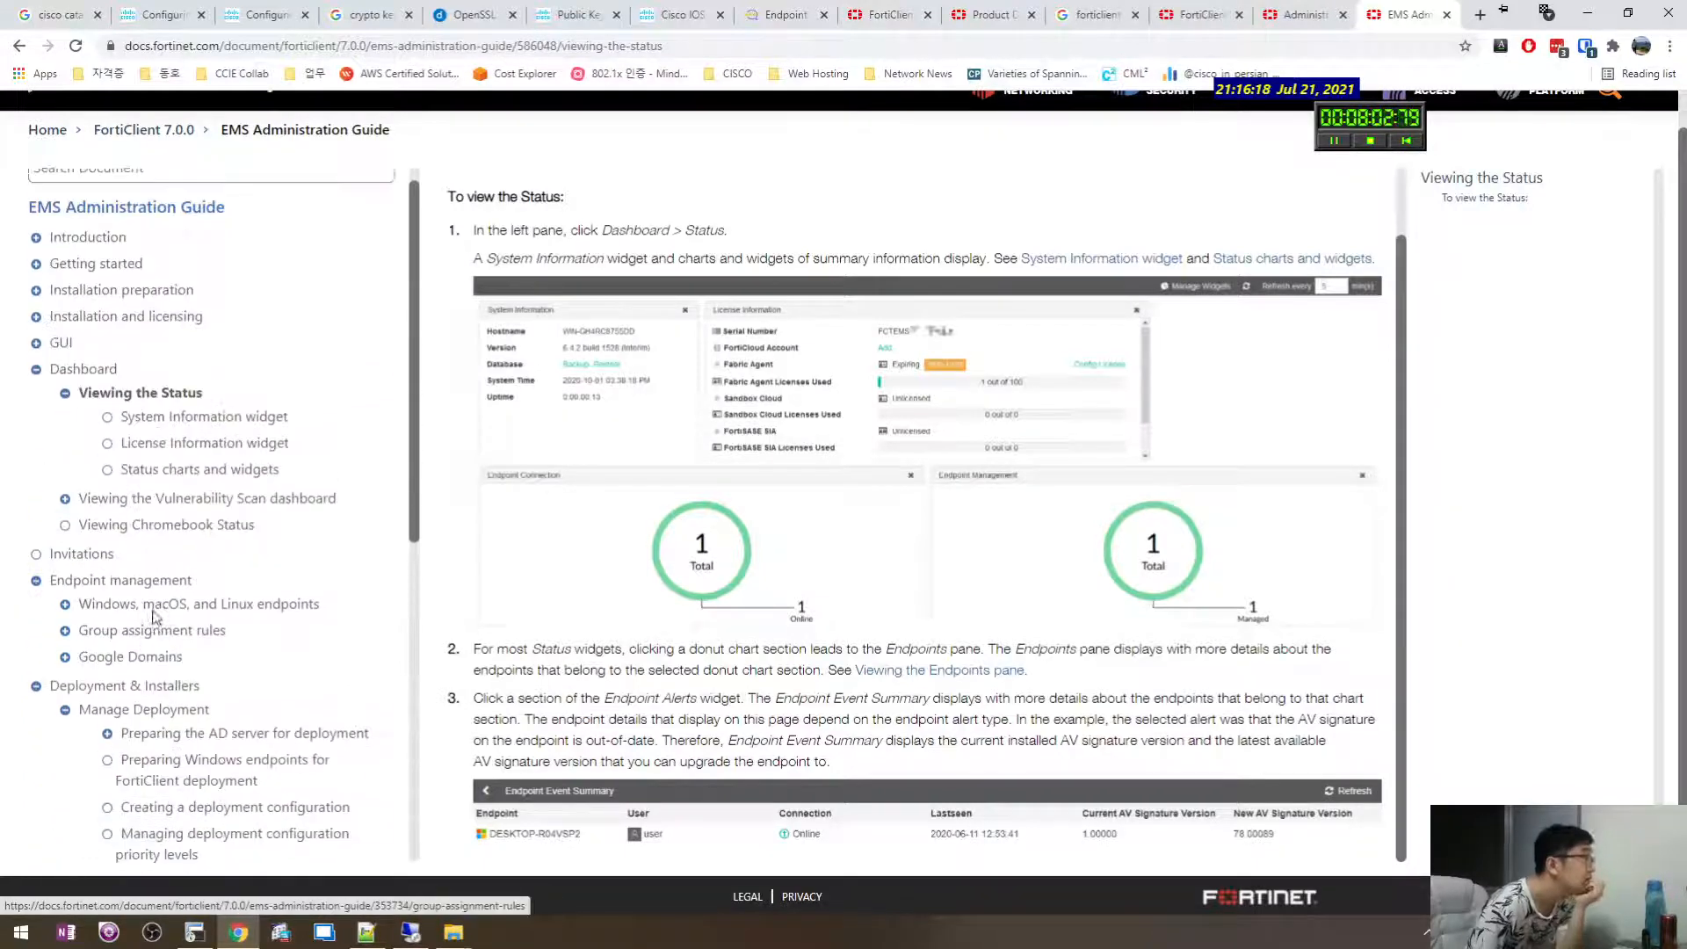
{"action": "left_click", "coordinate": [420, 934]}
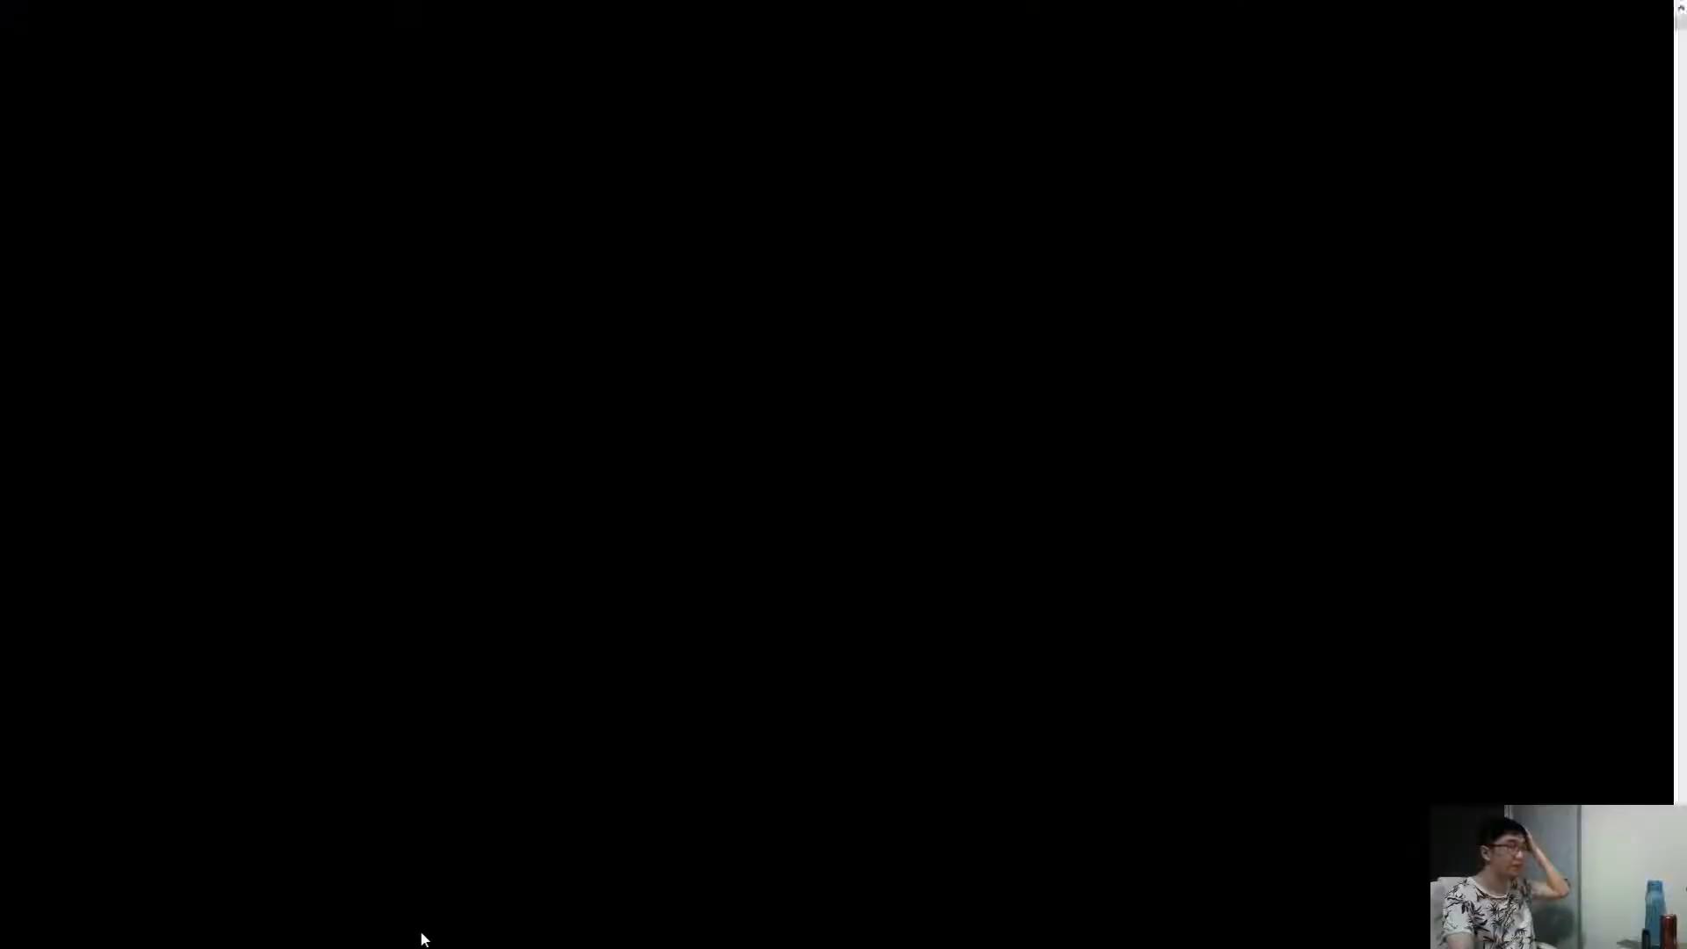
Close the EMS setup wizard after Success and dismiss the Download complete notice.
{"action": "left_click", "coordinate": [736, 381]}
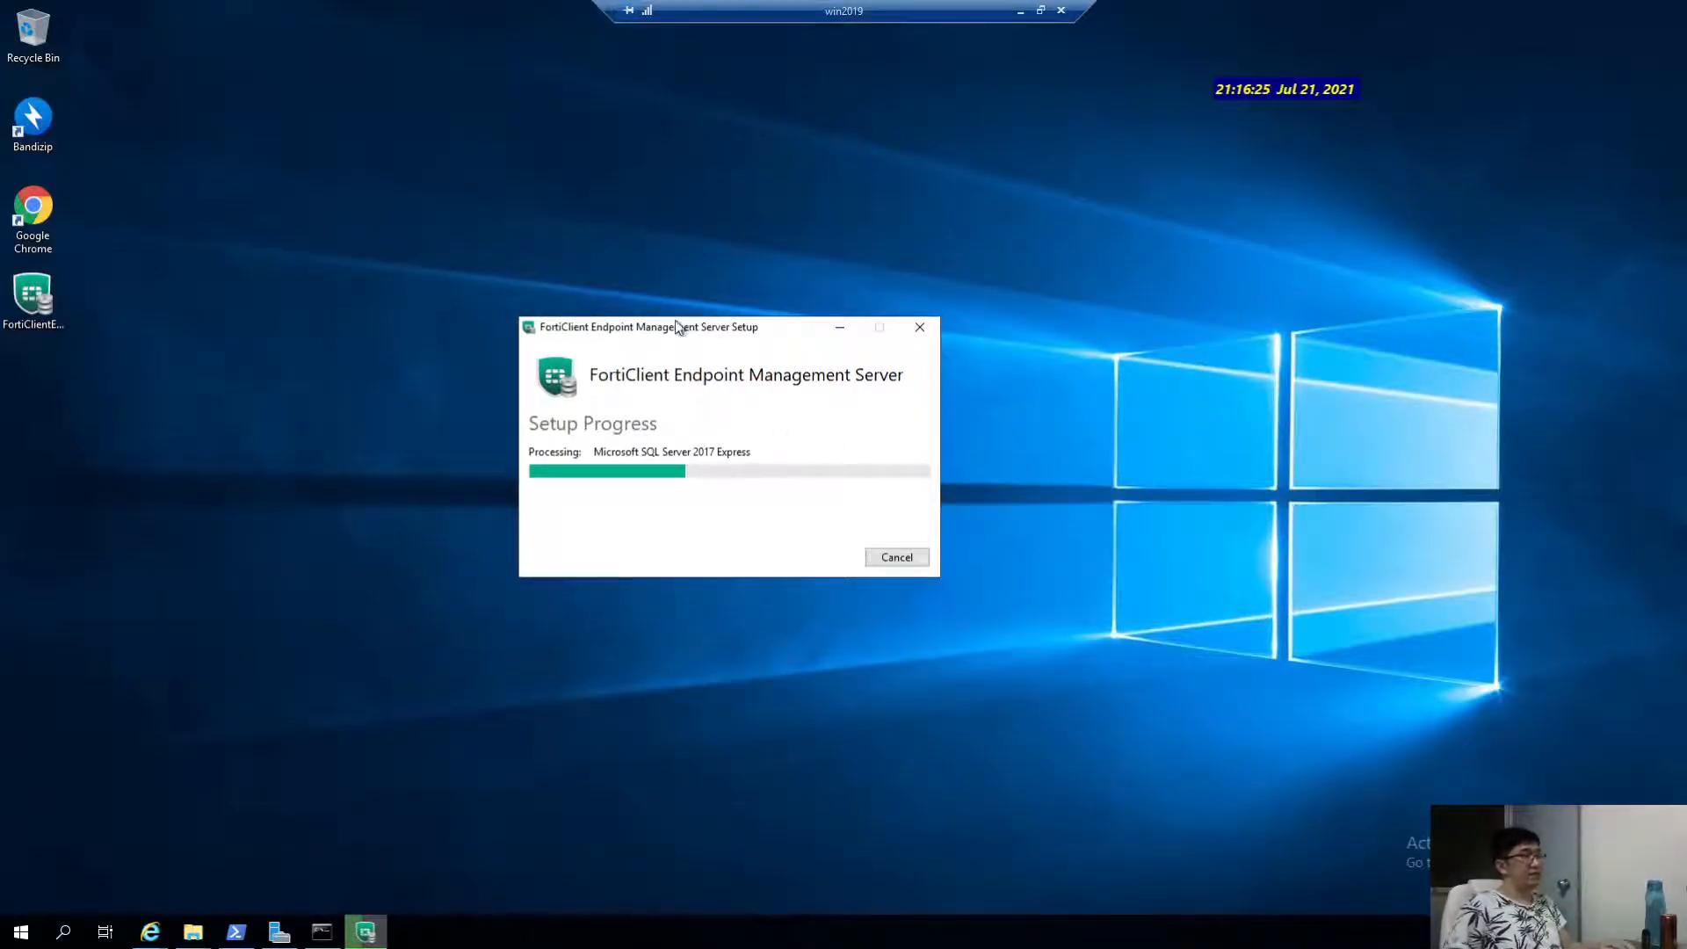
{"action": "left_click_drag", "start_coordinate": [677, 328], "coordinate": [806, 316]}
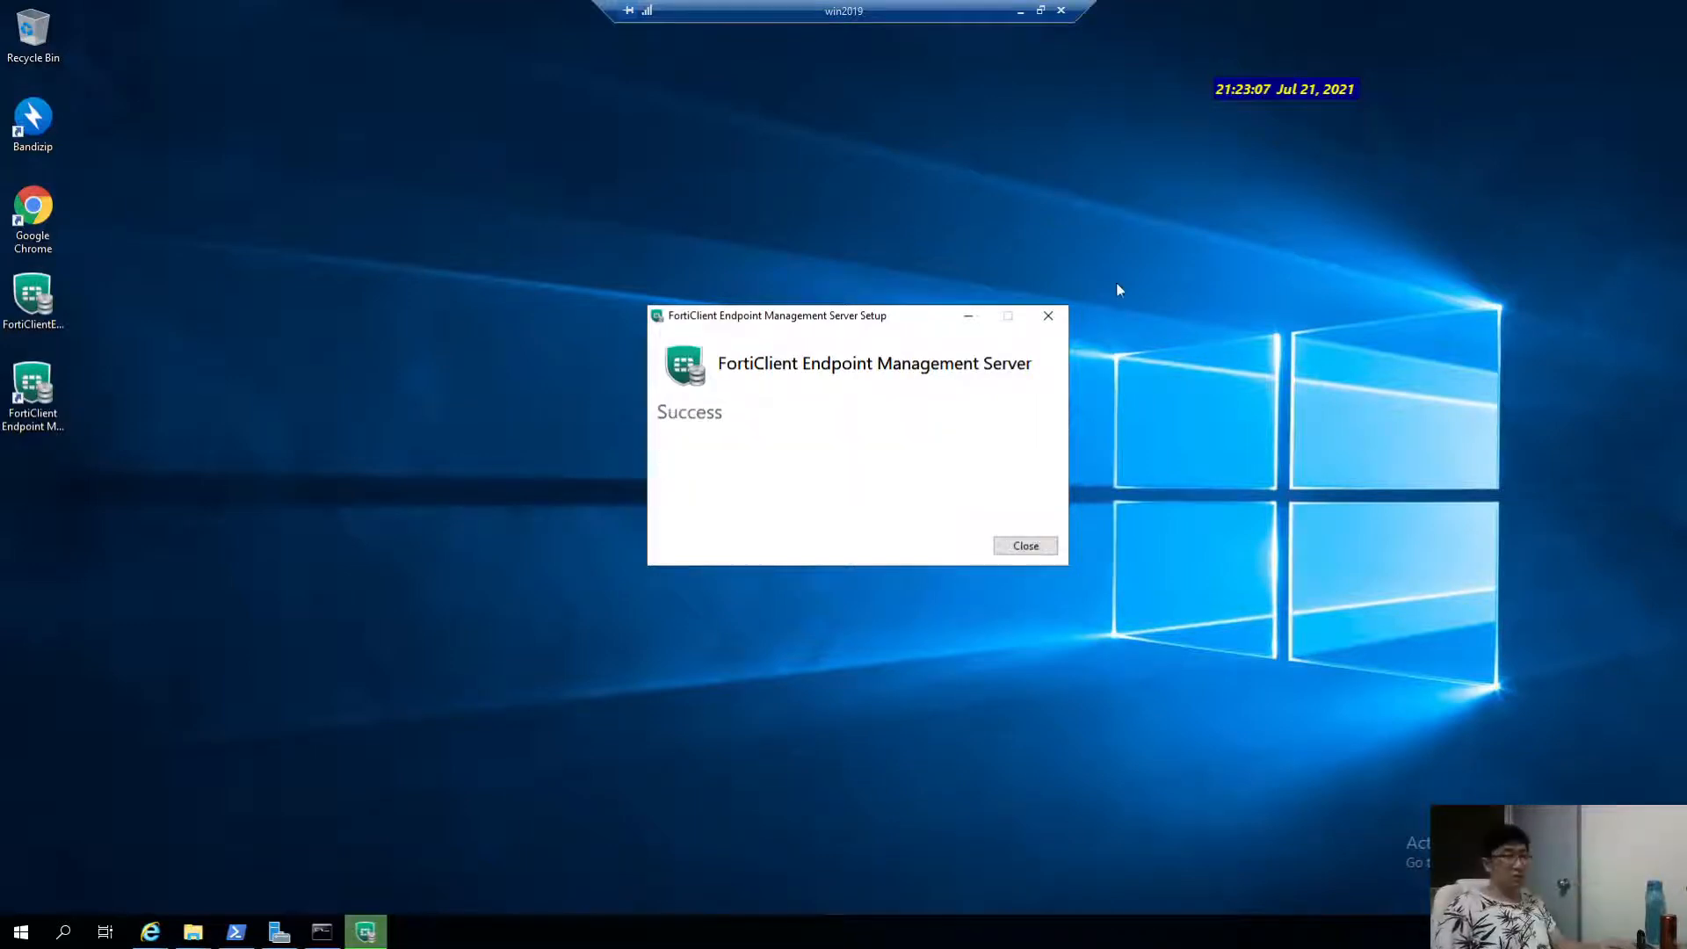
{"action": "left_click", "coordinate": [1026, 546]}
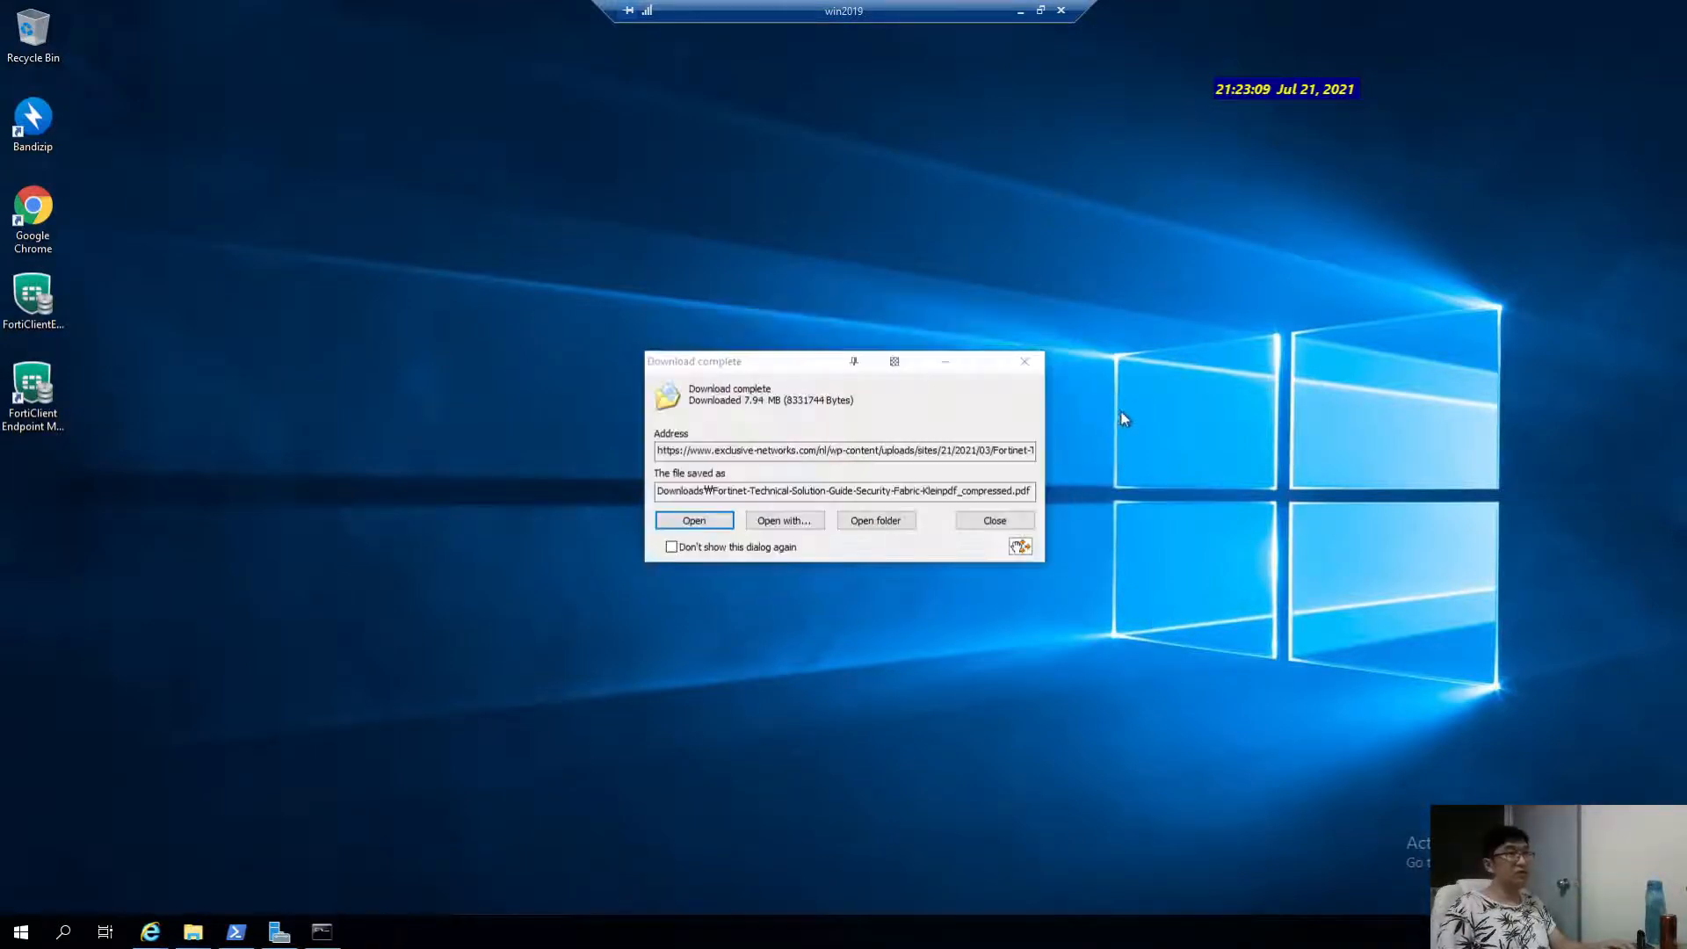
{"action": "left_click", "coordinate": [1024, 361]}
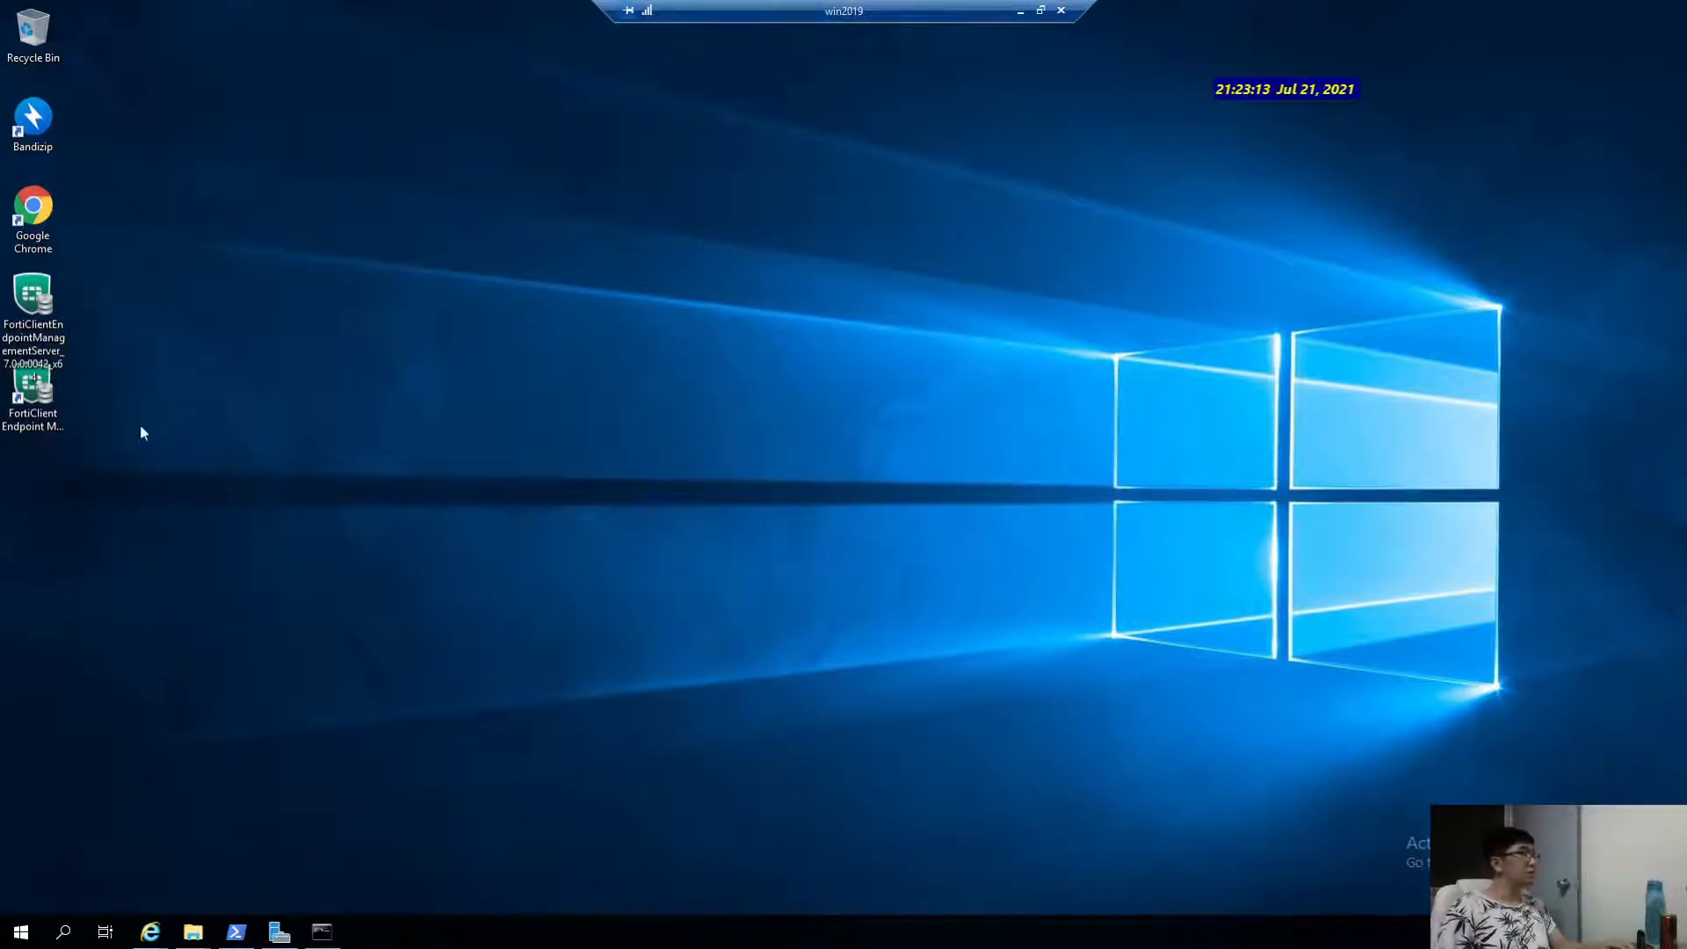
Move the FortiClient installer beside Bandizip and the EMS shortcut to mid-desktop.
{"action": "left_click", "coordinate": [50, 393]}
{"action": "left_click", "coordinate": [32, 312]}
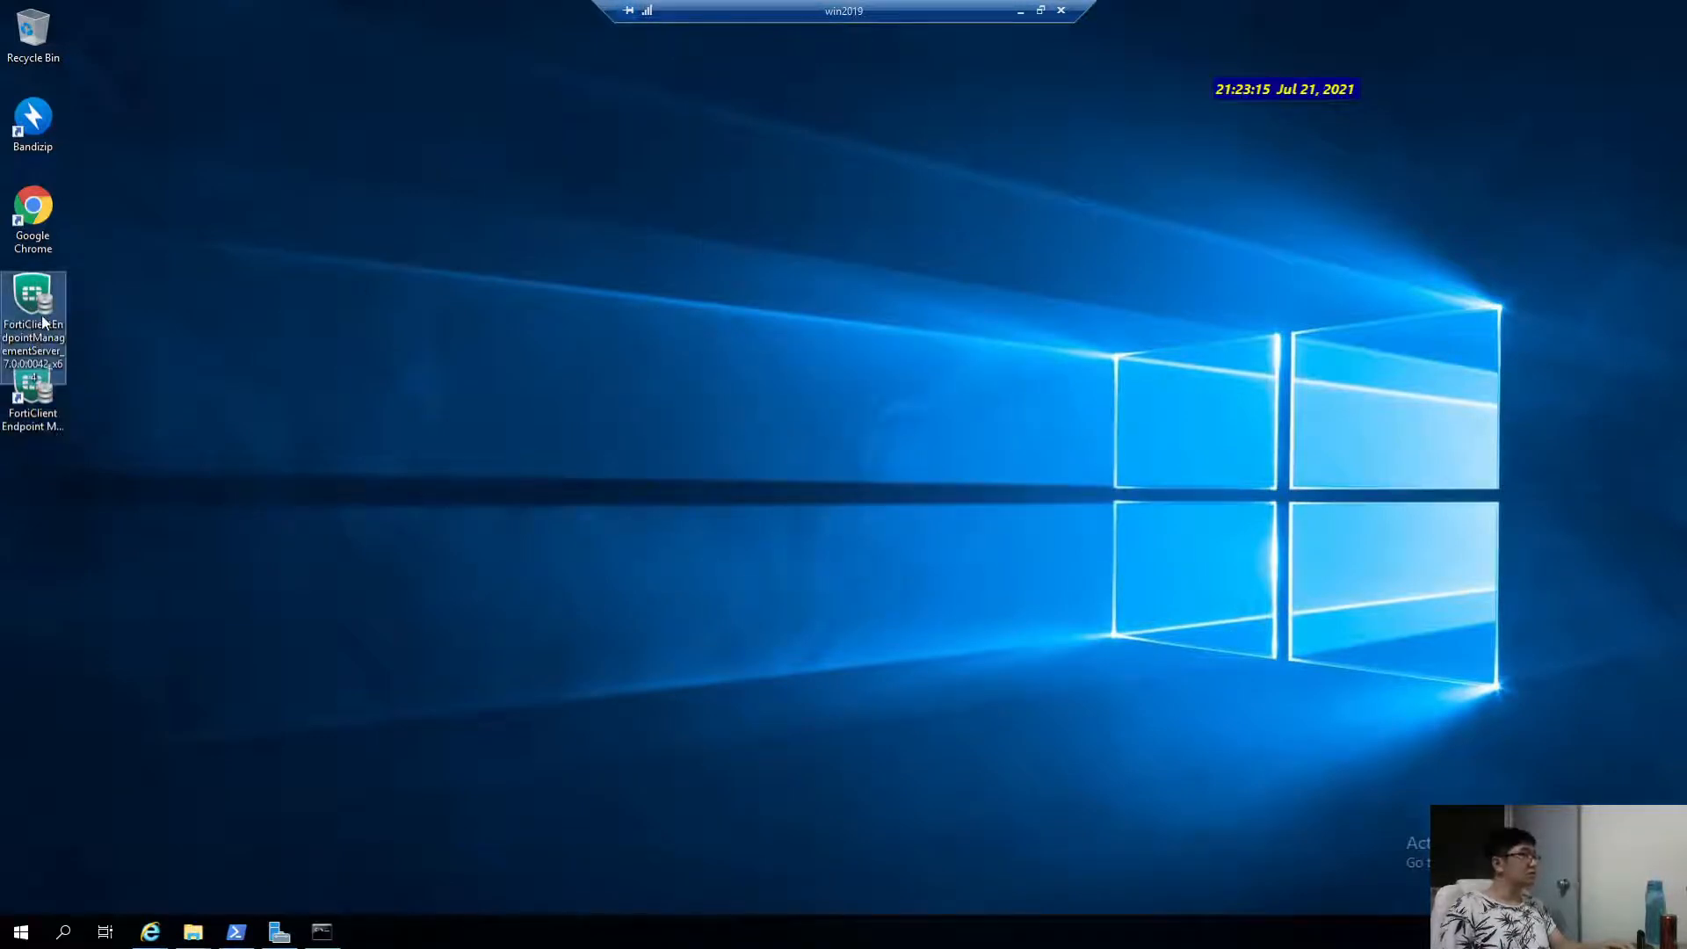
{"action": "left_click_drag", "start_coordinate": [42, 322], "coordinate": [110, 140]}
{"action": "left_click_drag", "start_coordinate": [39, 387], "coordinate": [441, 387]}
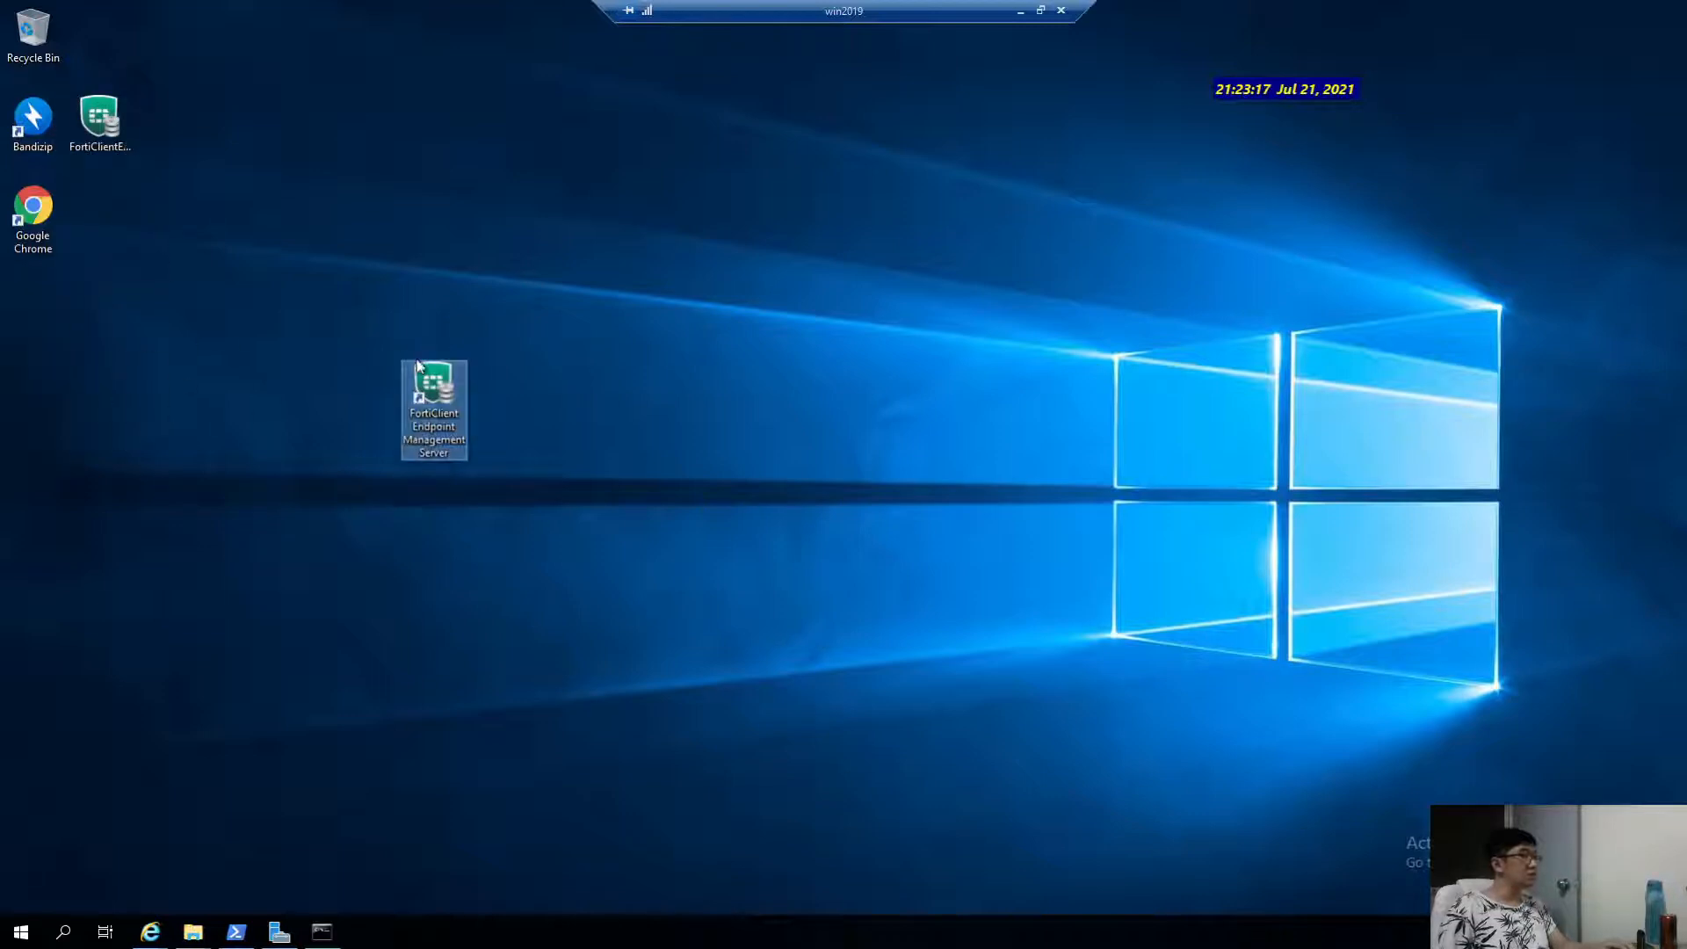
Return to the server session and position the loading EMS sign-in window.
{"action": "left_click", "coordinate": [873, 367]}
{"action": "left_click", "coordinate": [1022, 11]}
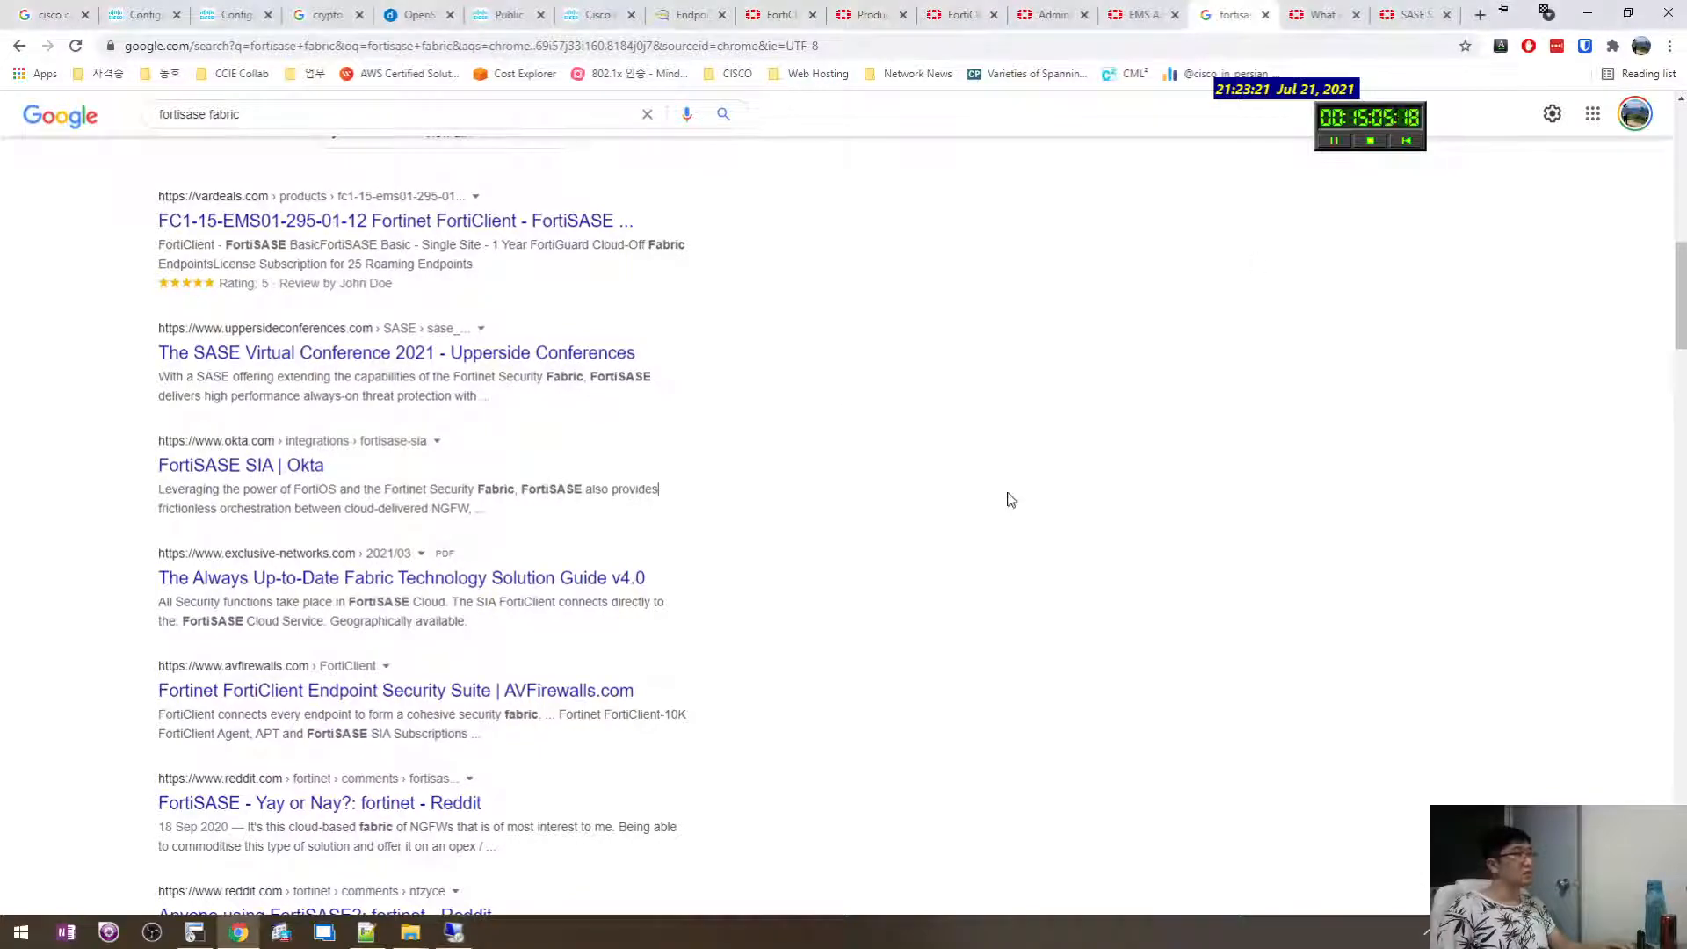
{"action": "left_click", "coordinate": [453, 932]}
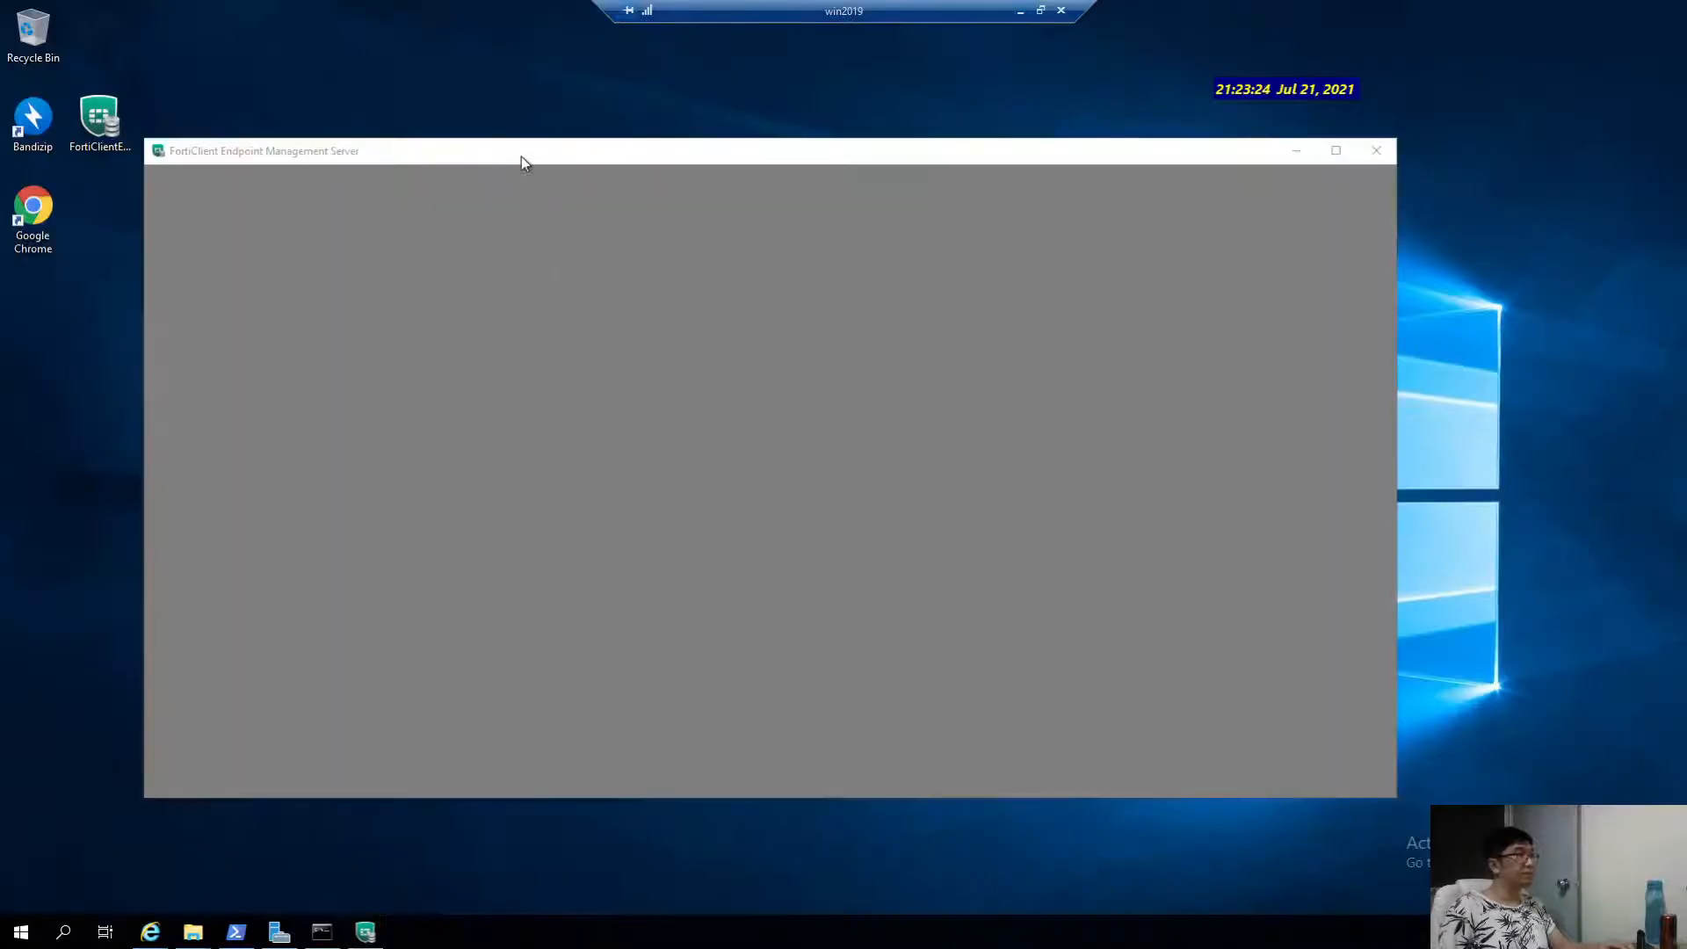
{"action": "left_click_drag", "start_coordinate": [522, 158], "coordinate": [601, 143]}
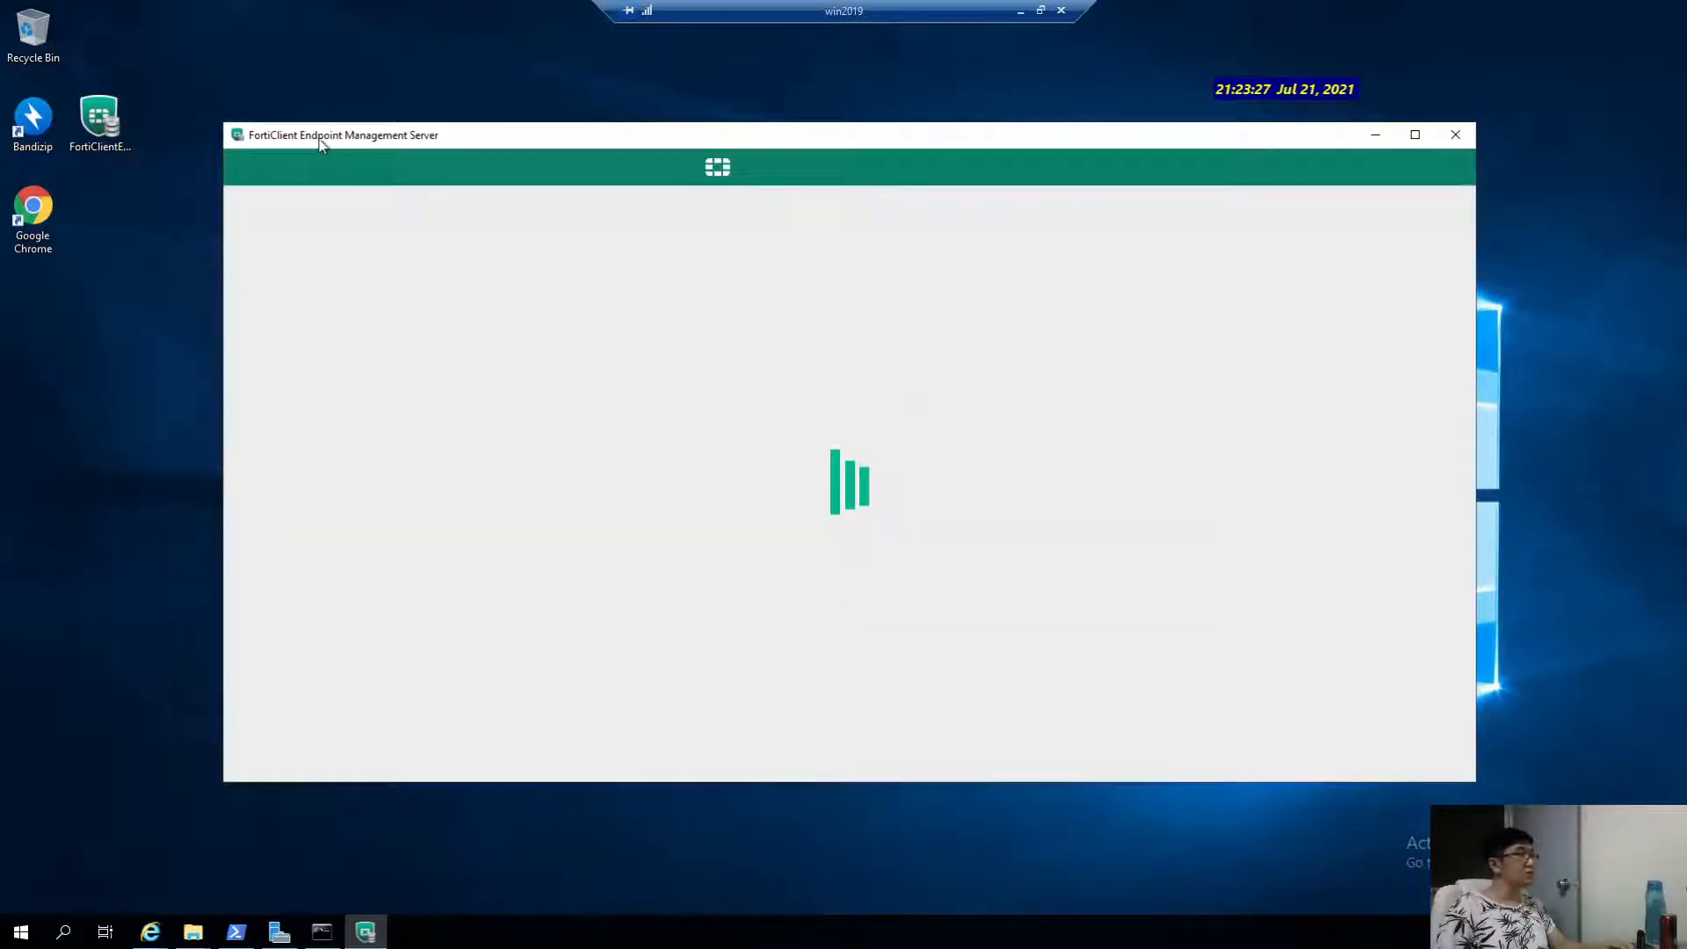
{"action": "left_click_drag", "start_coordinate": [319, 139], "coordinate": [294, 143]}
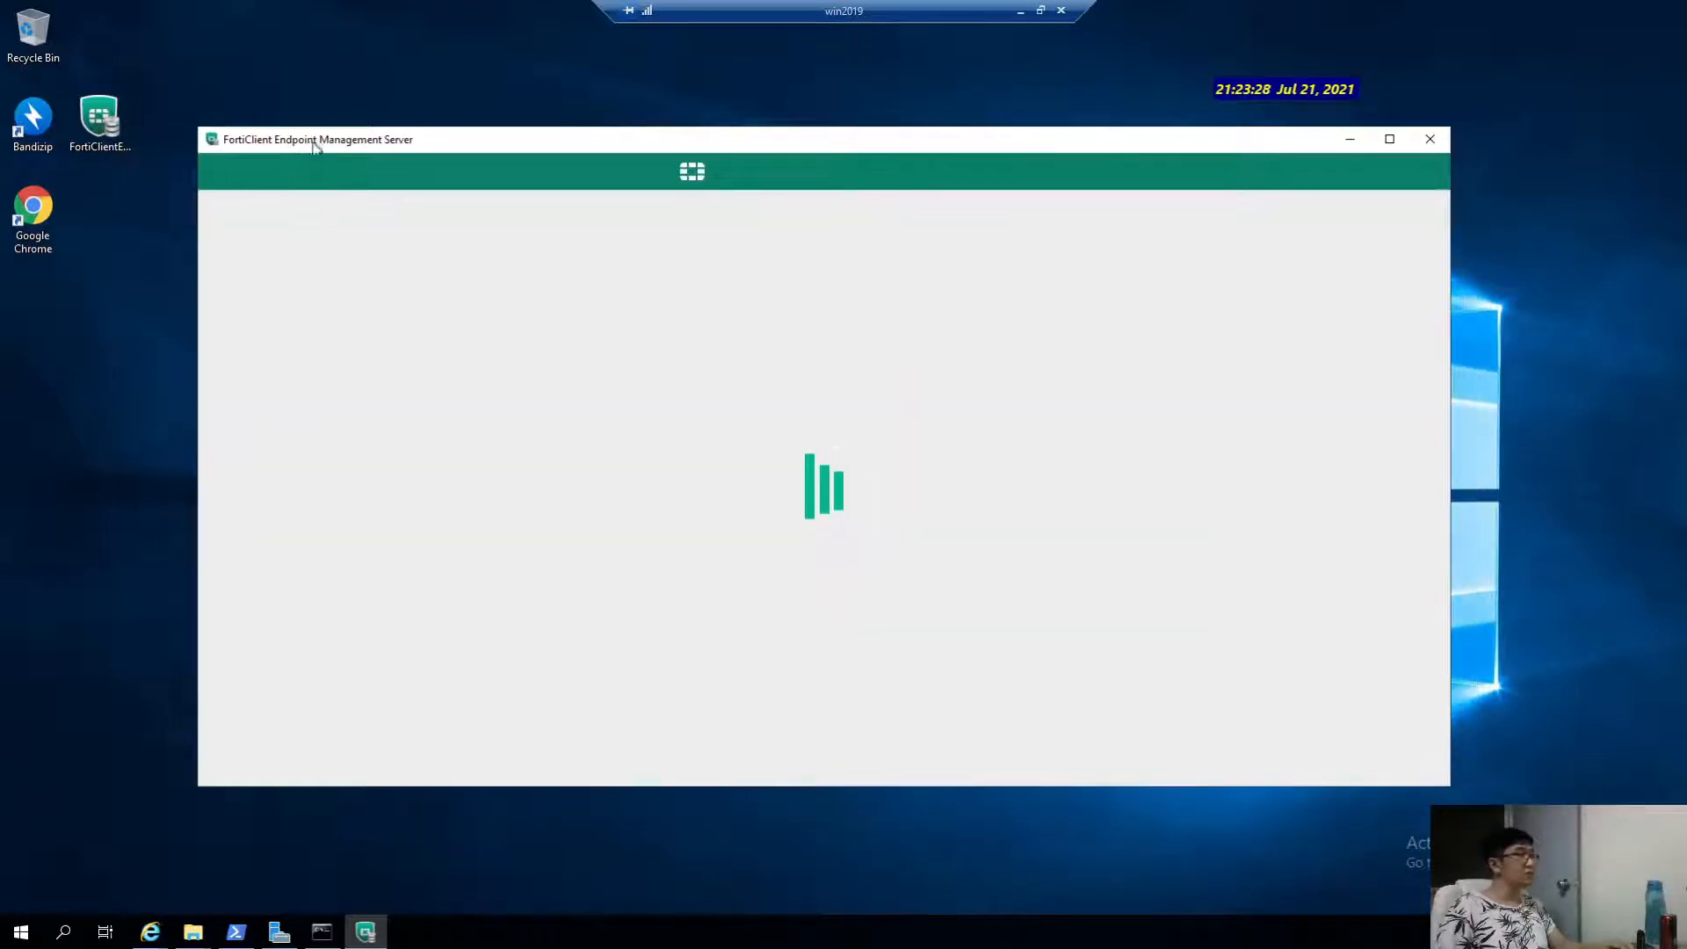
Leave the EMS Username/Password screen in front and bring up the Windows Run dialog.
{"action": "left_click", "coordinate": [367, 487]}
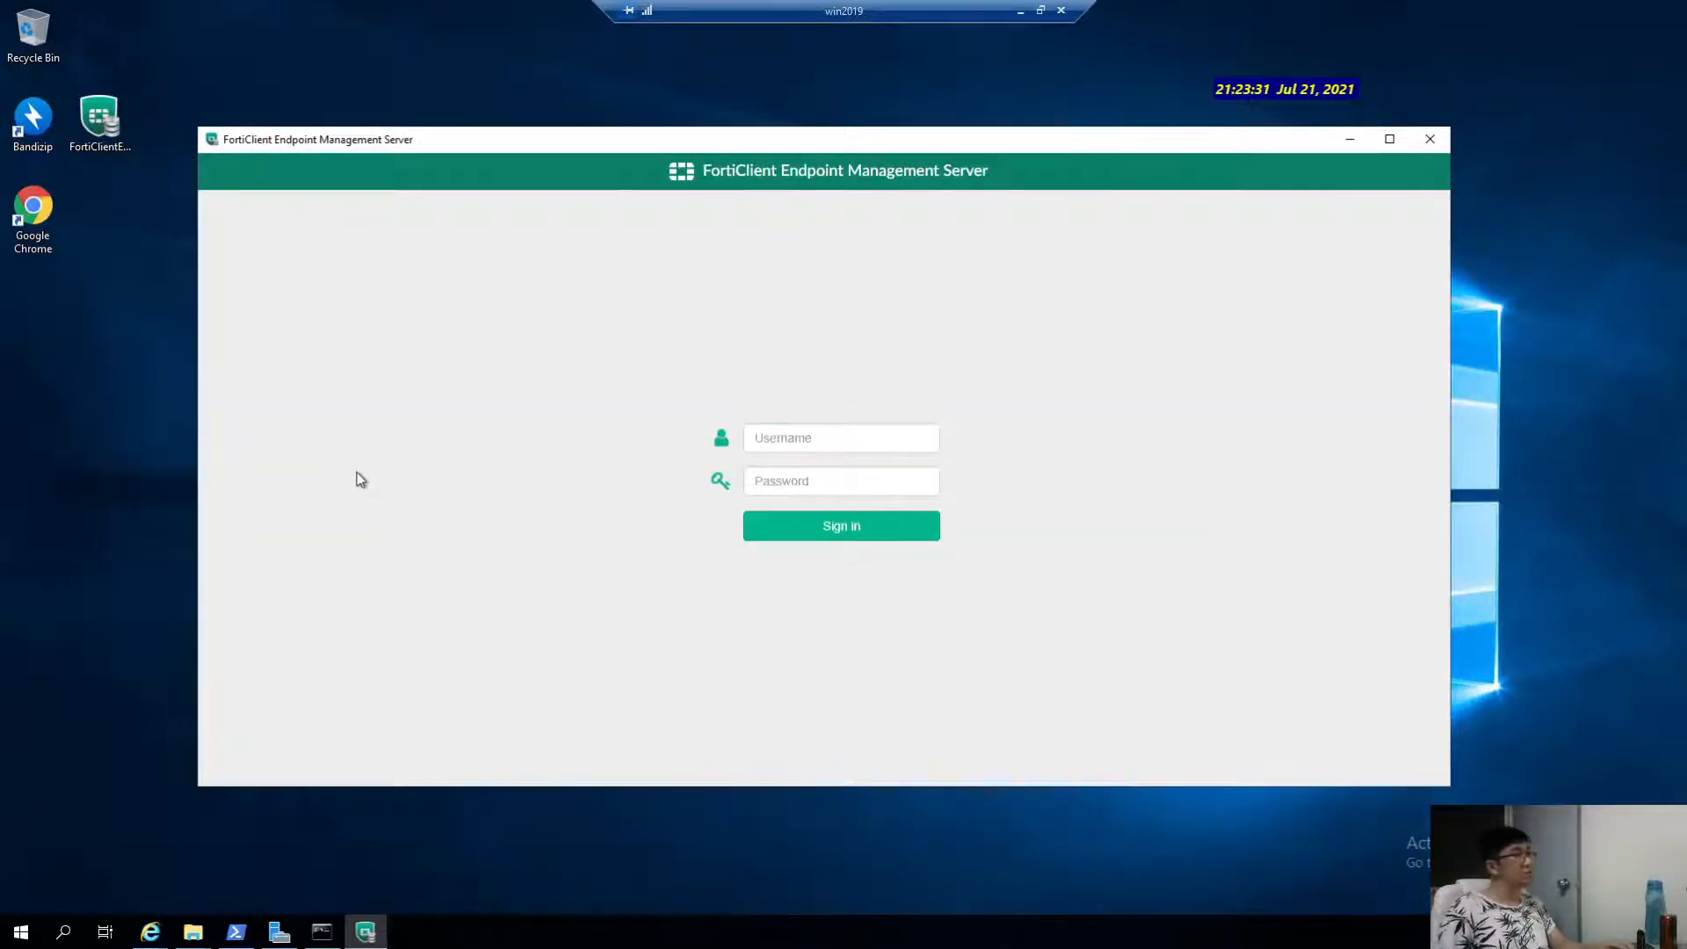
{"action": "left_click", "coordinate": [851, 442]}
{"action": "left_click", "coordinate": [601, 480]}
{"action": "left_click", "coordinate": [31, 926]}
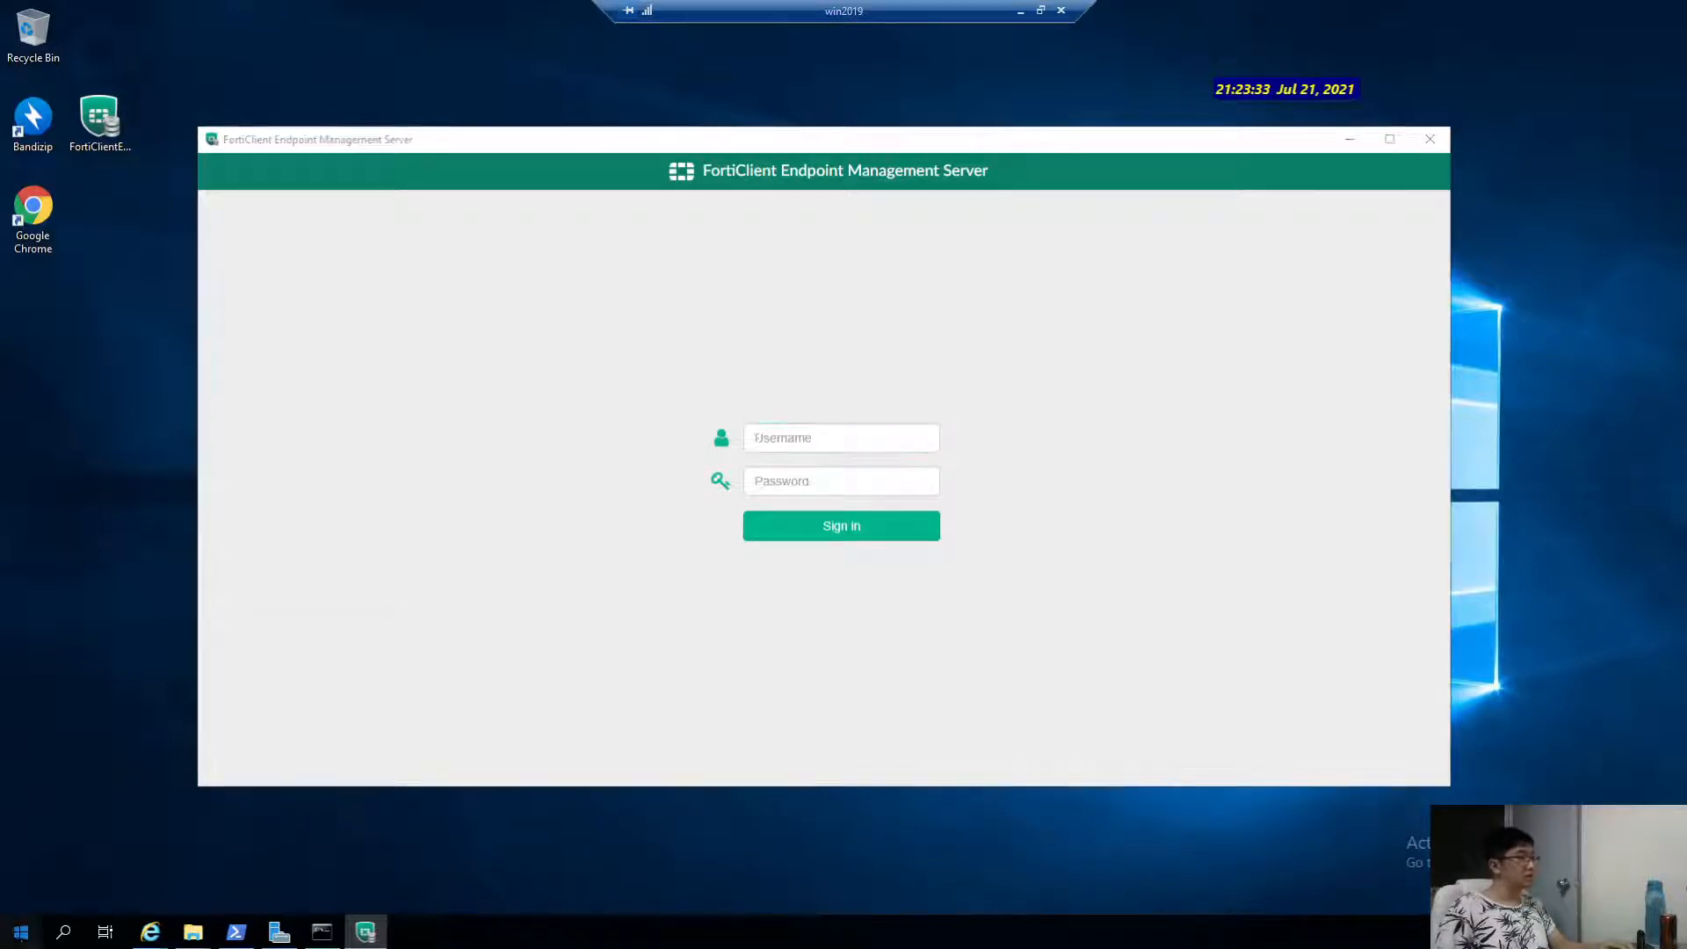
{"action": "left_click", "coordinate": [469, 652]}
{"action": "left_click", "coordinate": [800, 815]}
{"action": "key", "text": "super+r"}
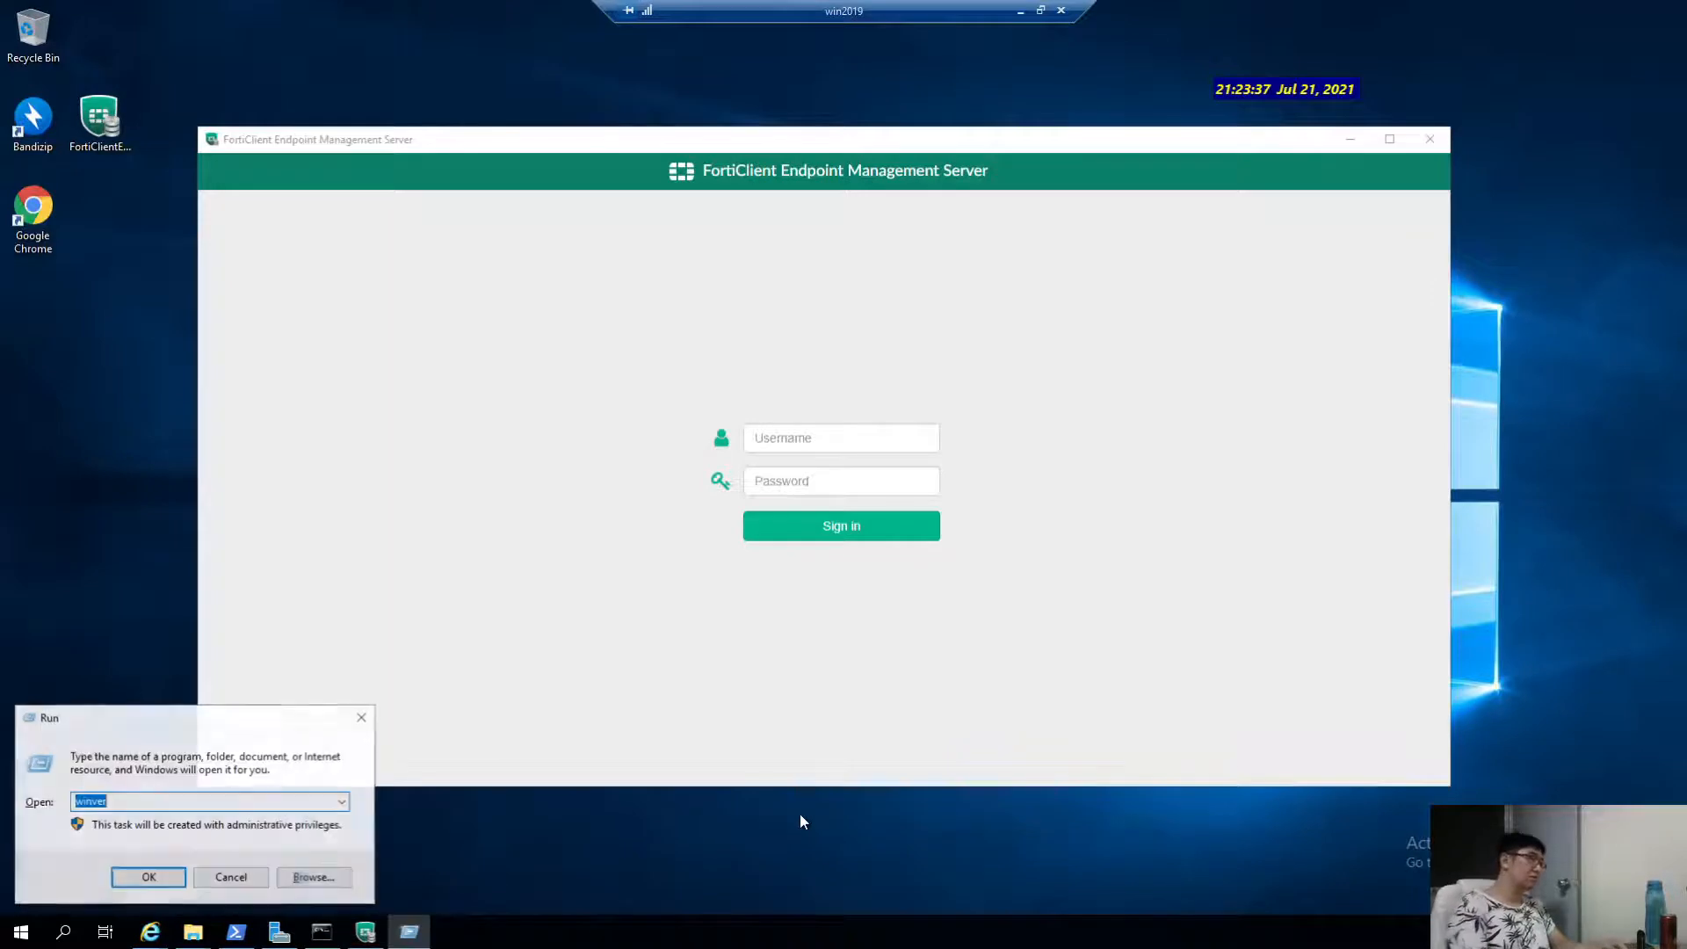
Open cmd and run 'netstat -an | more', showing ports 443, 1433, 8000 and 10443 listening.
{"action": "type", "text": "cmd"}
{"action": "key", "text": "Return"}
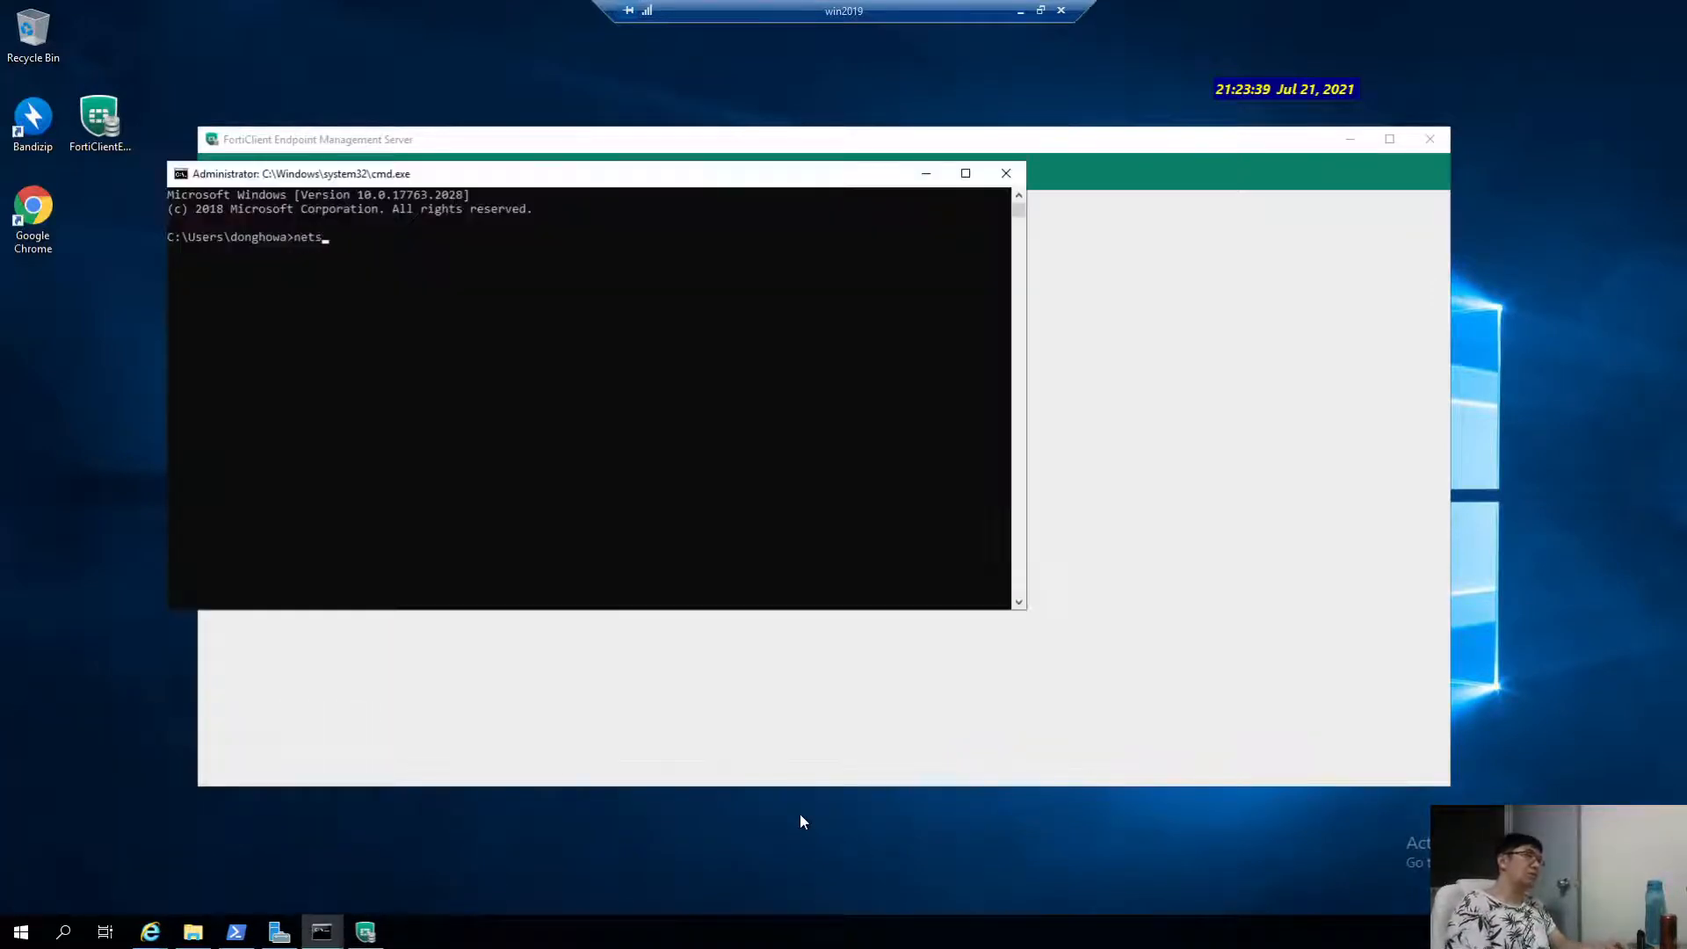
{"action": "type", "text": "netstat -an | more"}
{"action": "key", "text": "Return"}
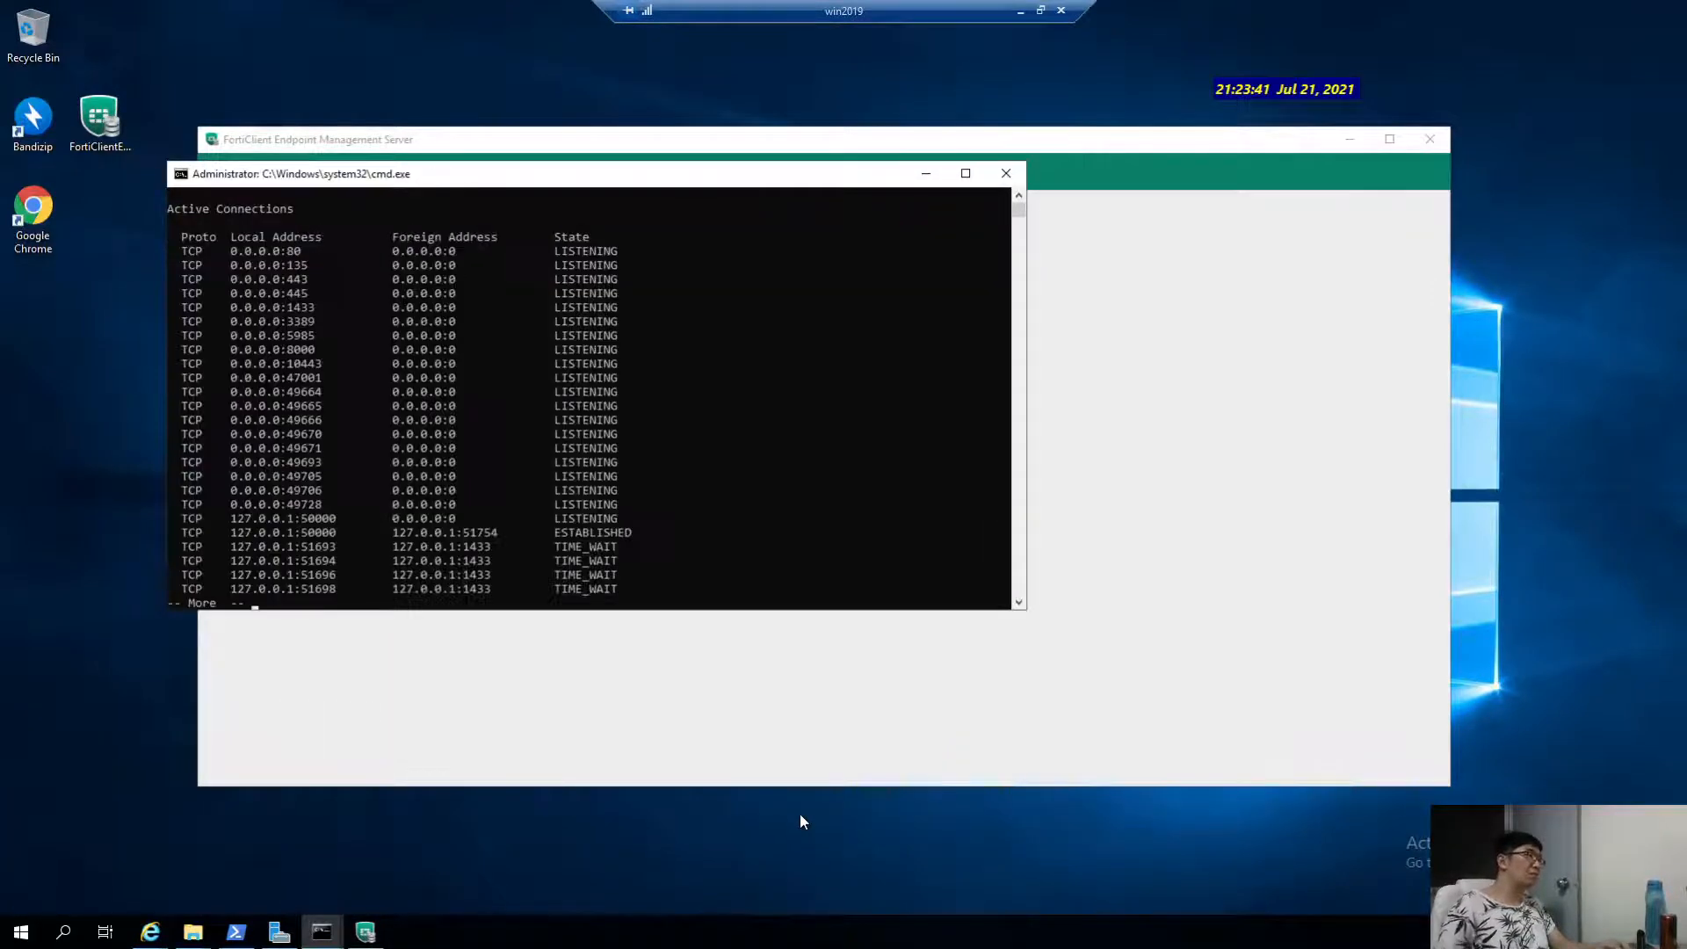
{"action": "left_click_drag", "start_coordinate": [344, 180], "coordinate": [667, 209]}
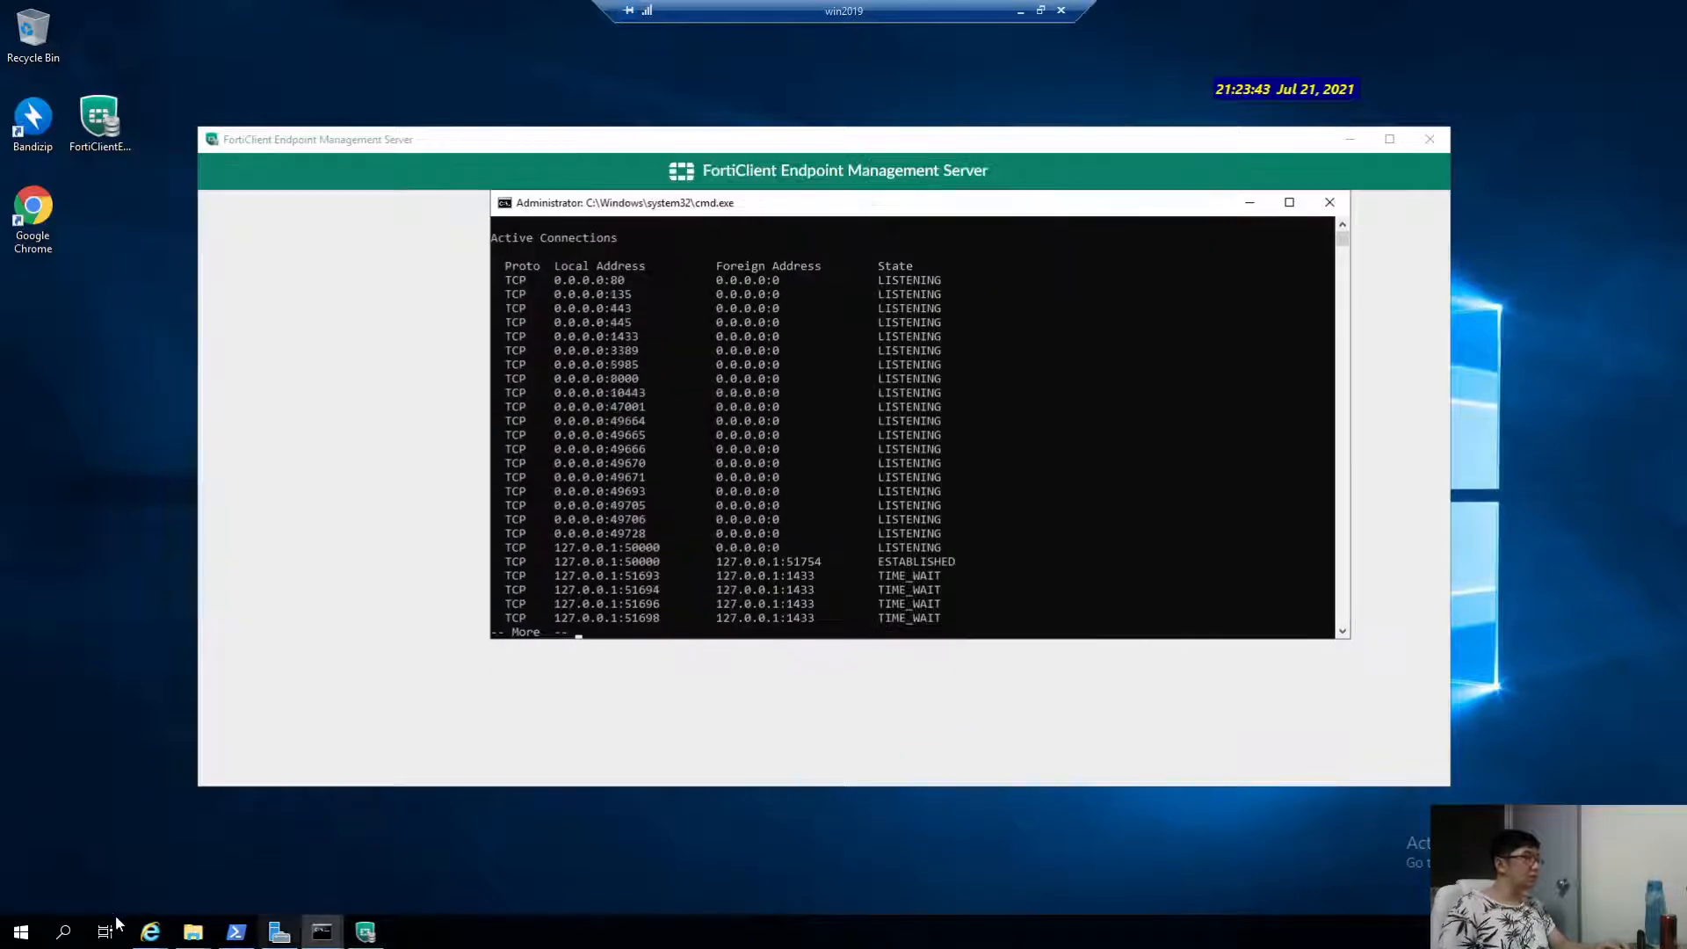
Close all Internet Explorer tabs and the downloads list, then start a fresh IE window.
{"action": "left_click", "coordinate": [151, 933]}
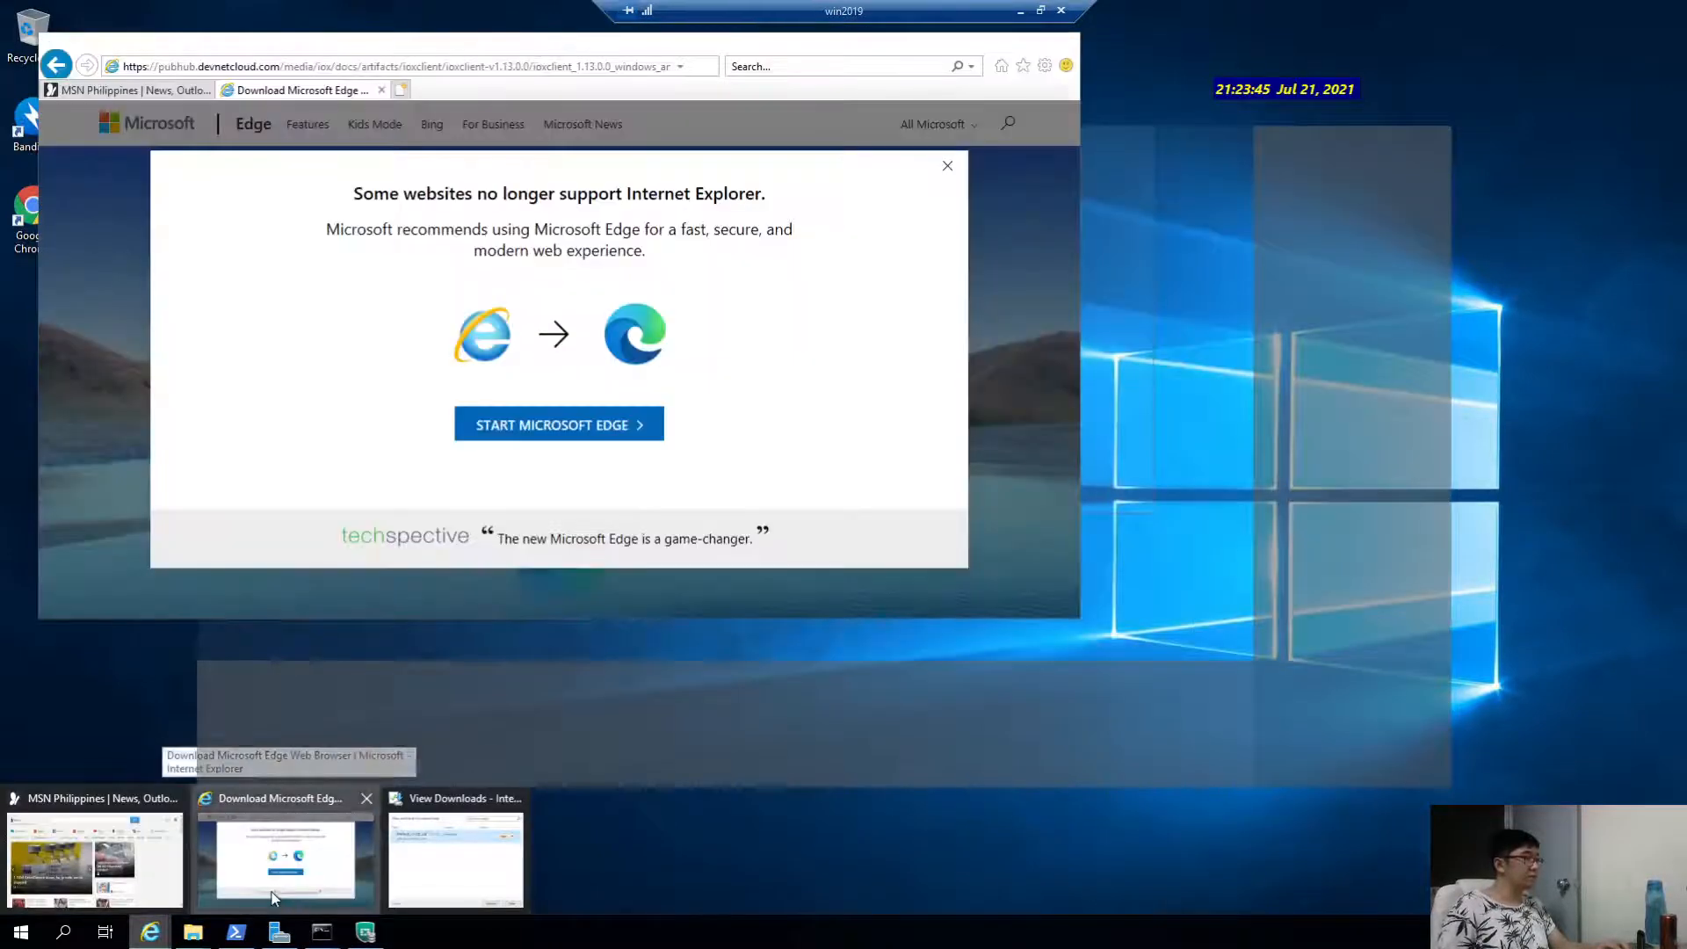
{"action": "left_click", "coordinate": [271, 893]}
{"action": "left_click", "coordinate": [1058, 45]}
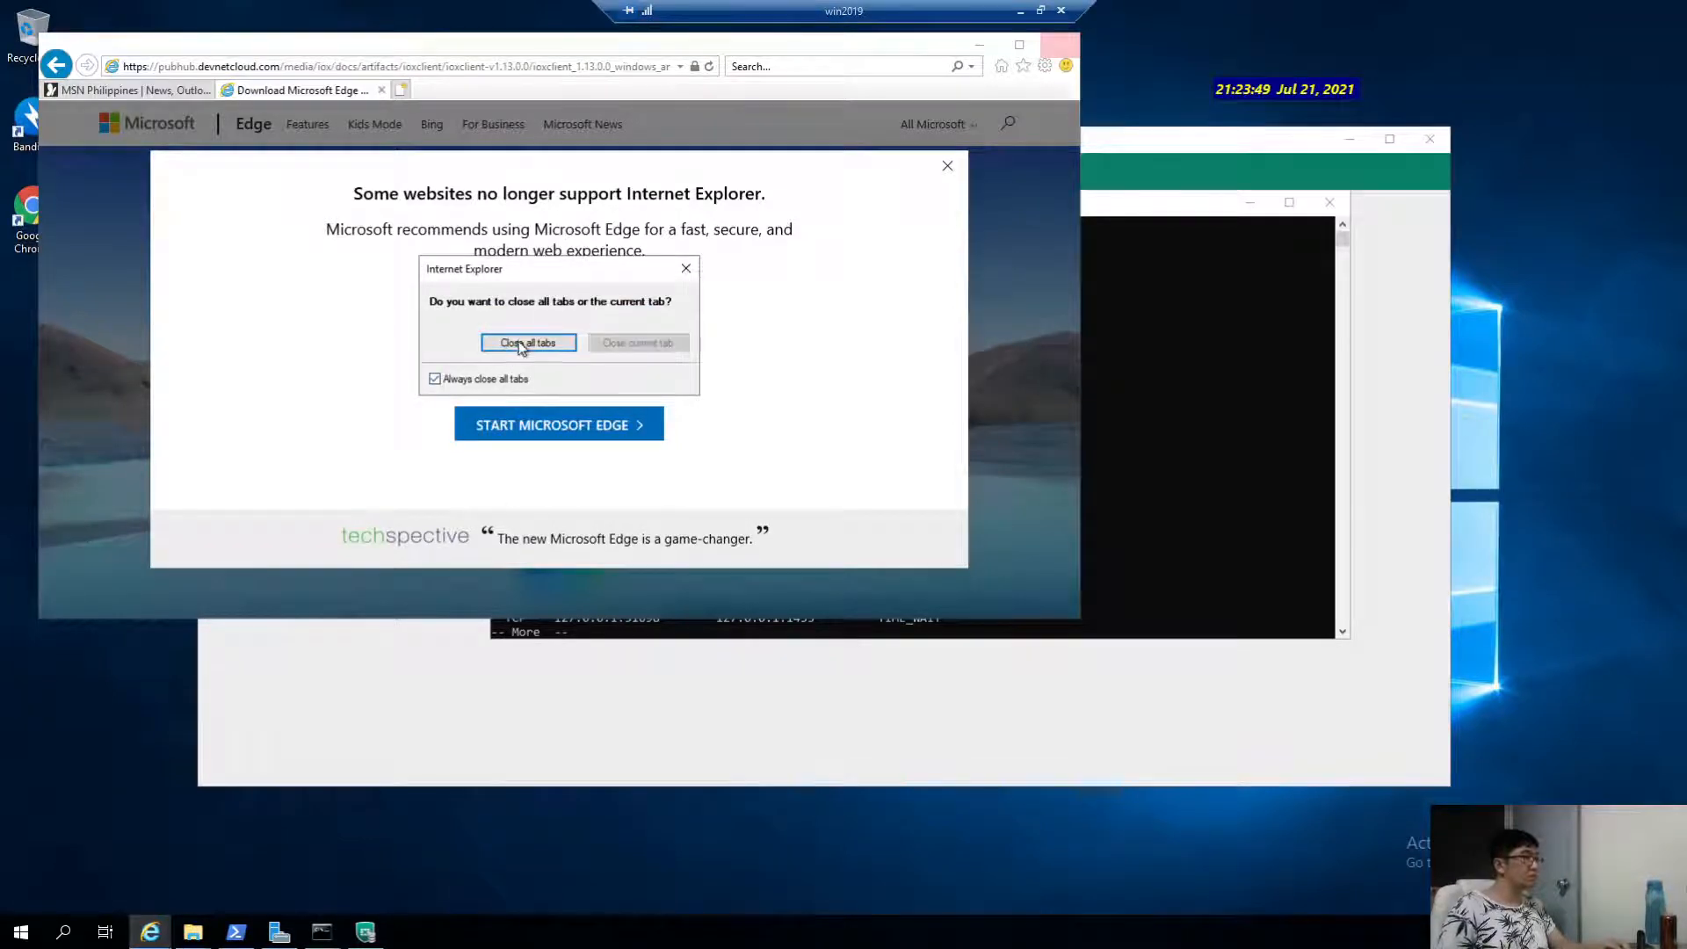
{"action": "left_click", "coordinate": [528, 342]}
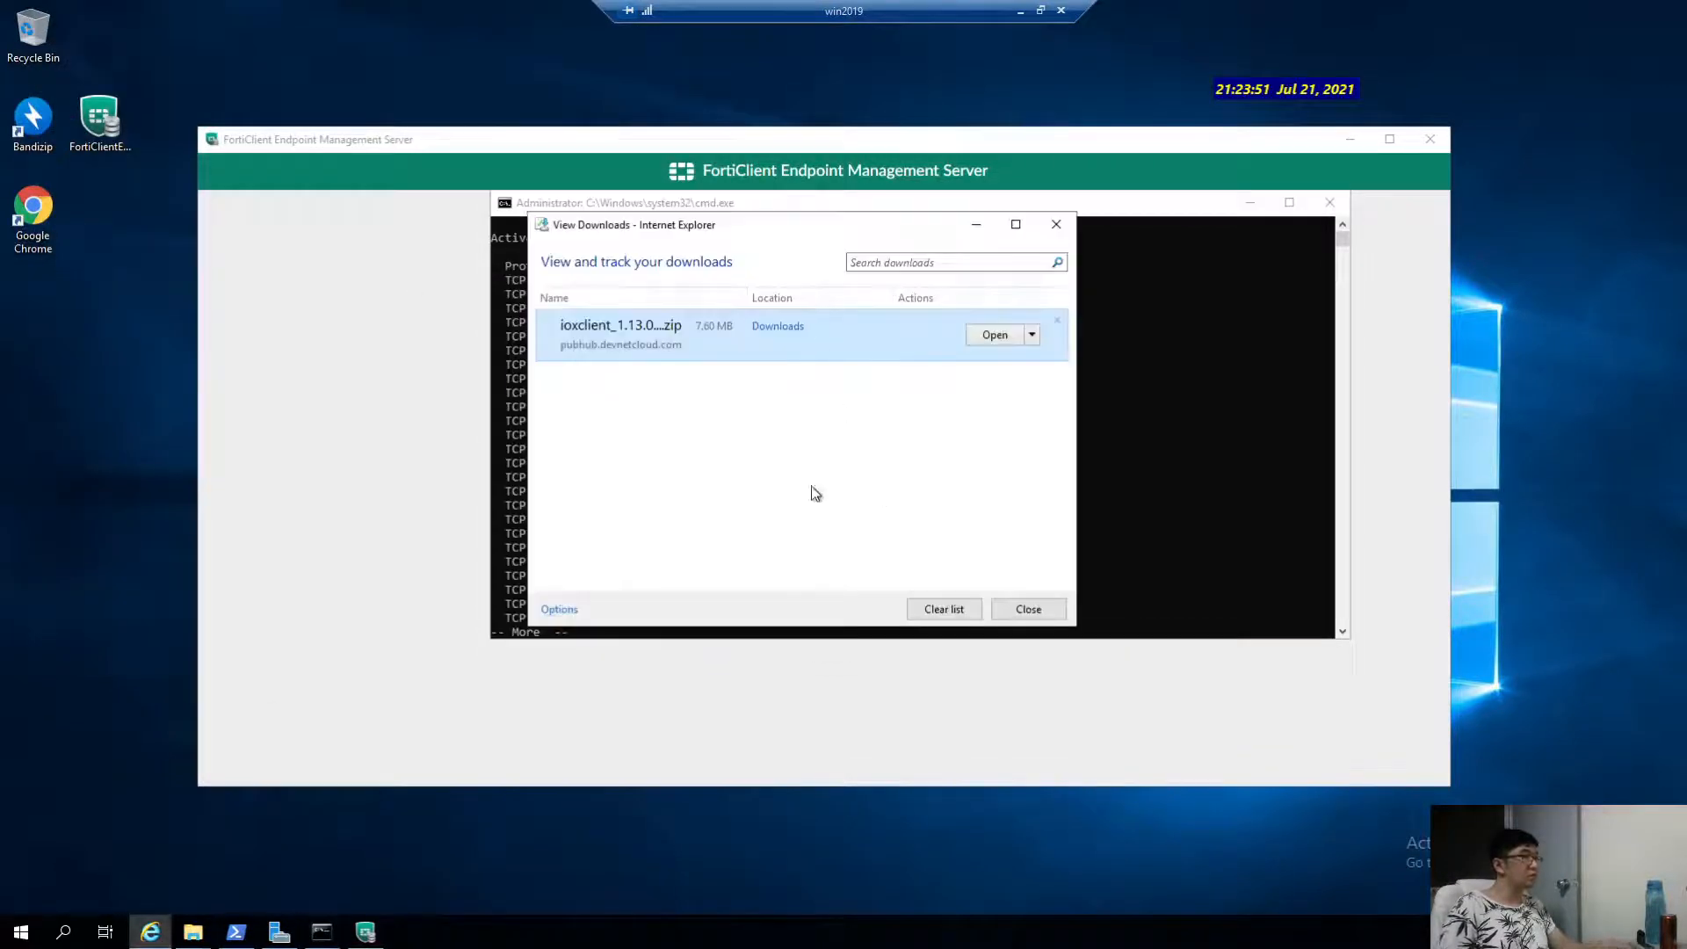
{"action": "left_click", "coordinate": [1028, 609]}
{"action": "left_click", "coordinate": [22, 931]}
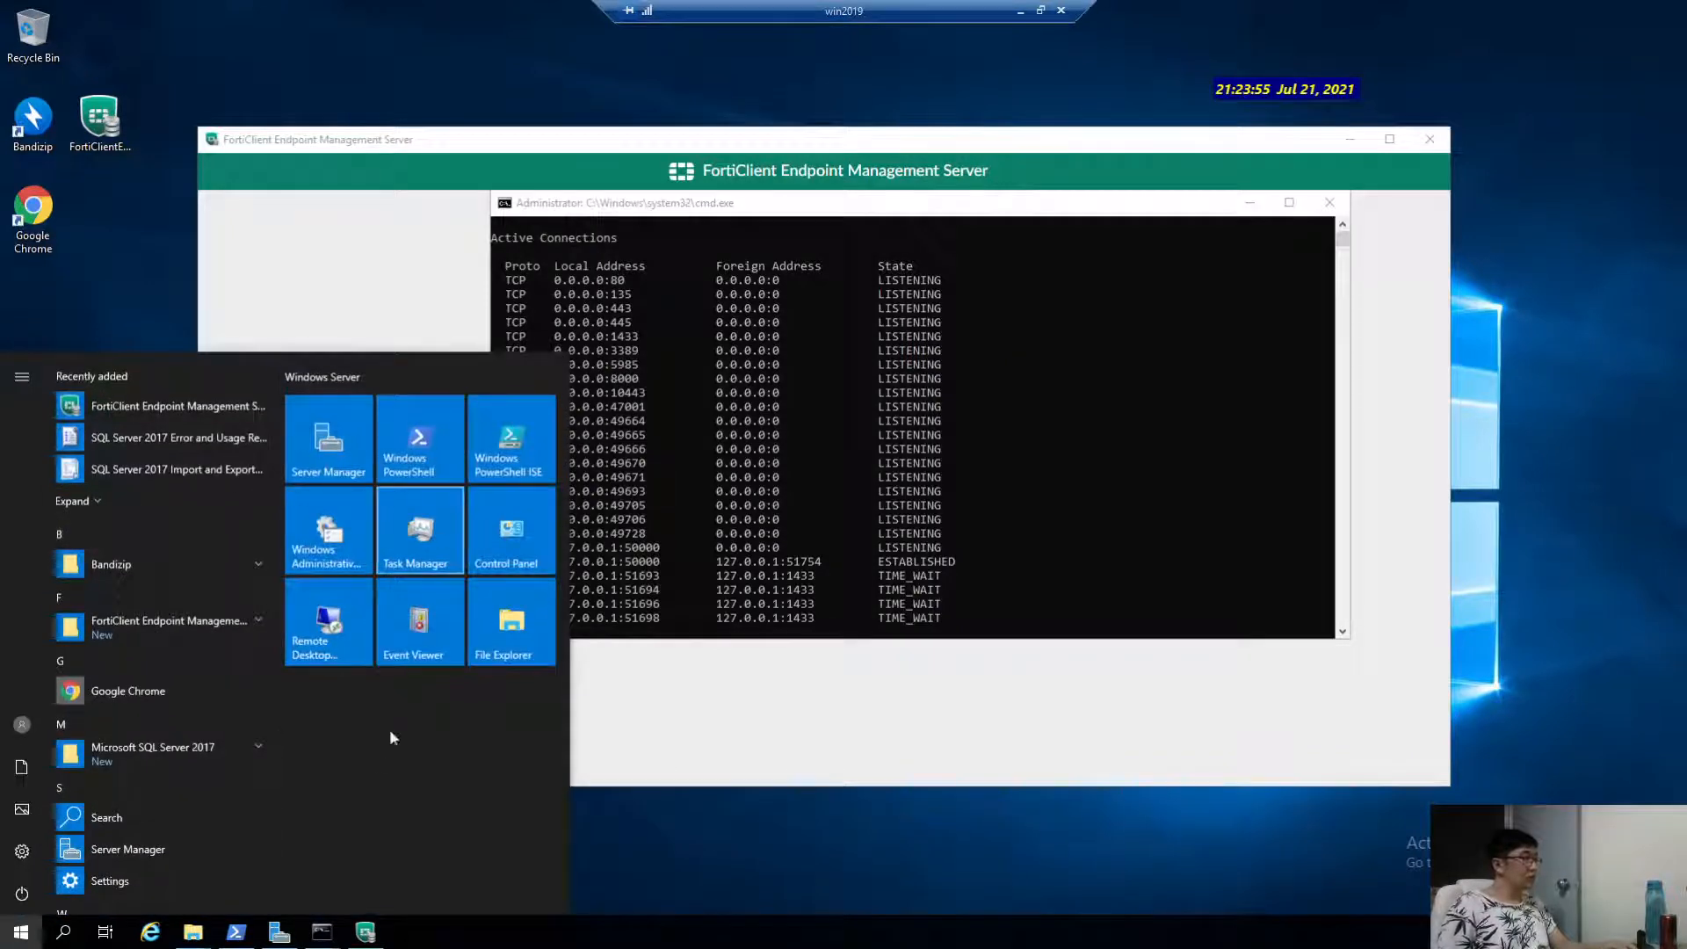
{"action": "left_click", "coordinate": [712, 852]}
{"action": "left_click", "coordinate": [150, 932]}
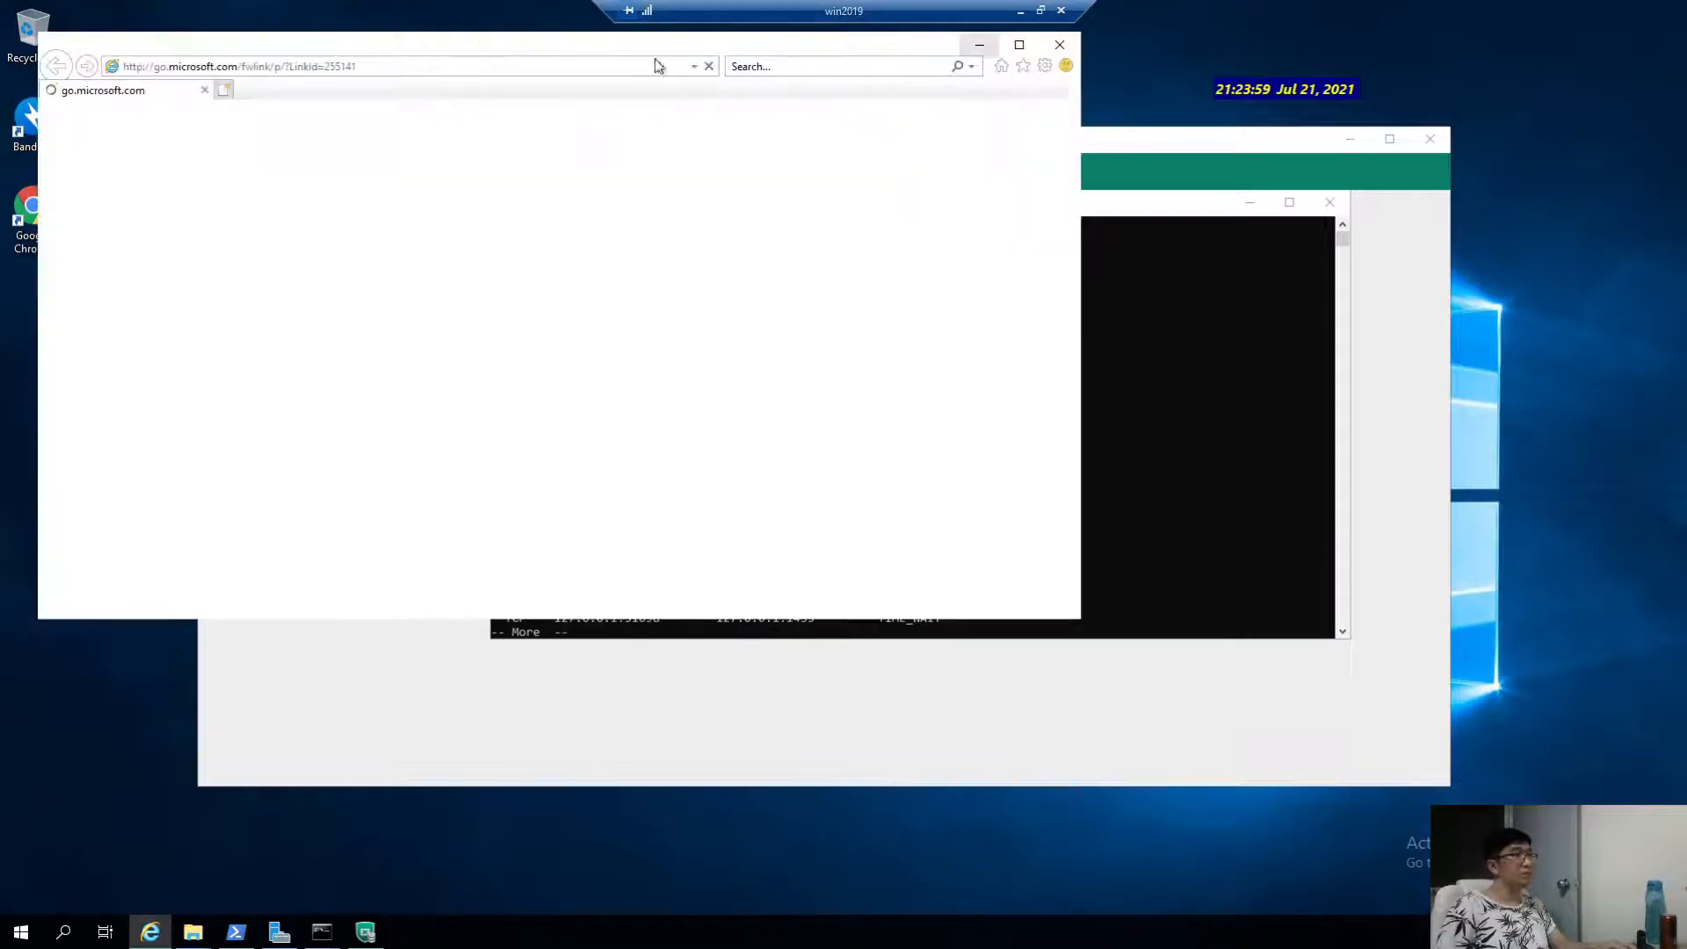
Load the EMS sign-in page at localhost in Internet Explorer.
{"action": "left_click", "coordinate": [457, 70]}
{"action": "type", "text": "lo"}
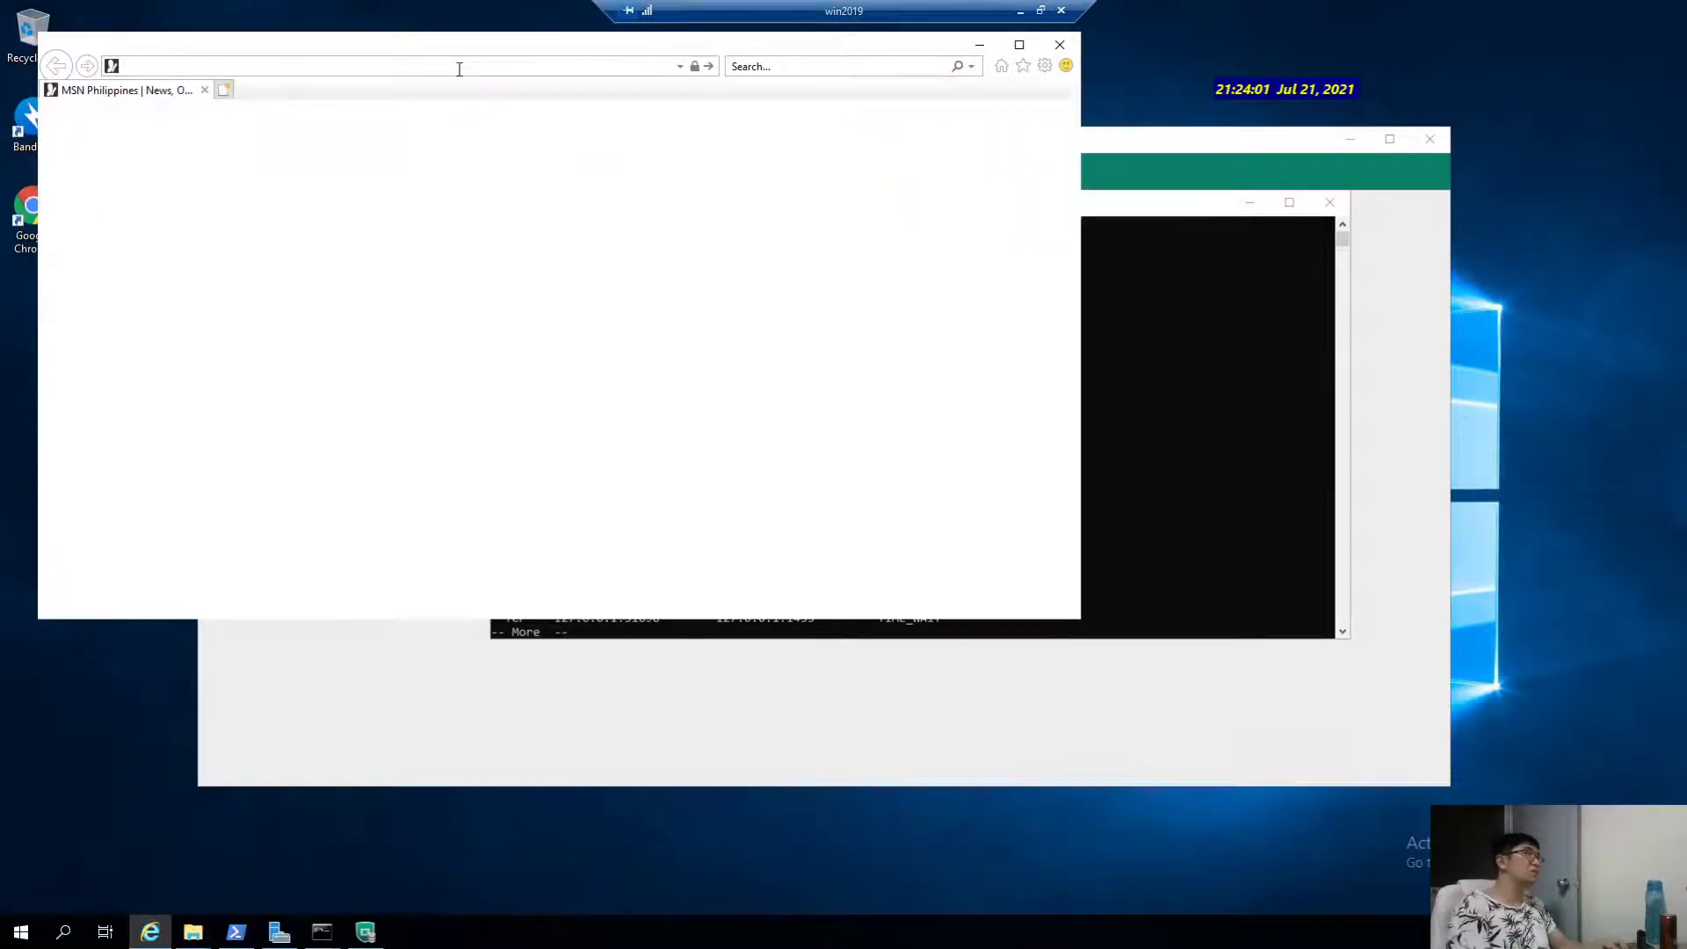
{"action": "type", "text": "lhostlocalhost"}
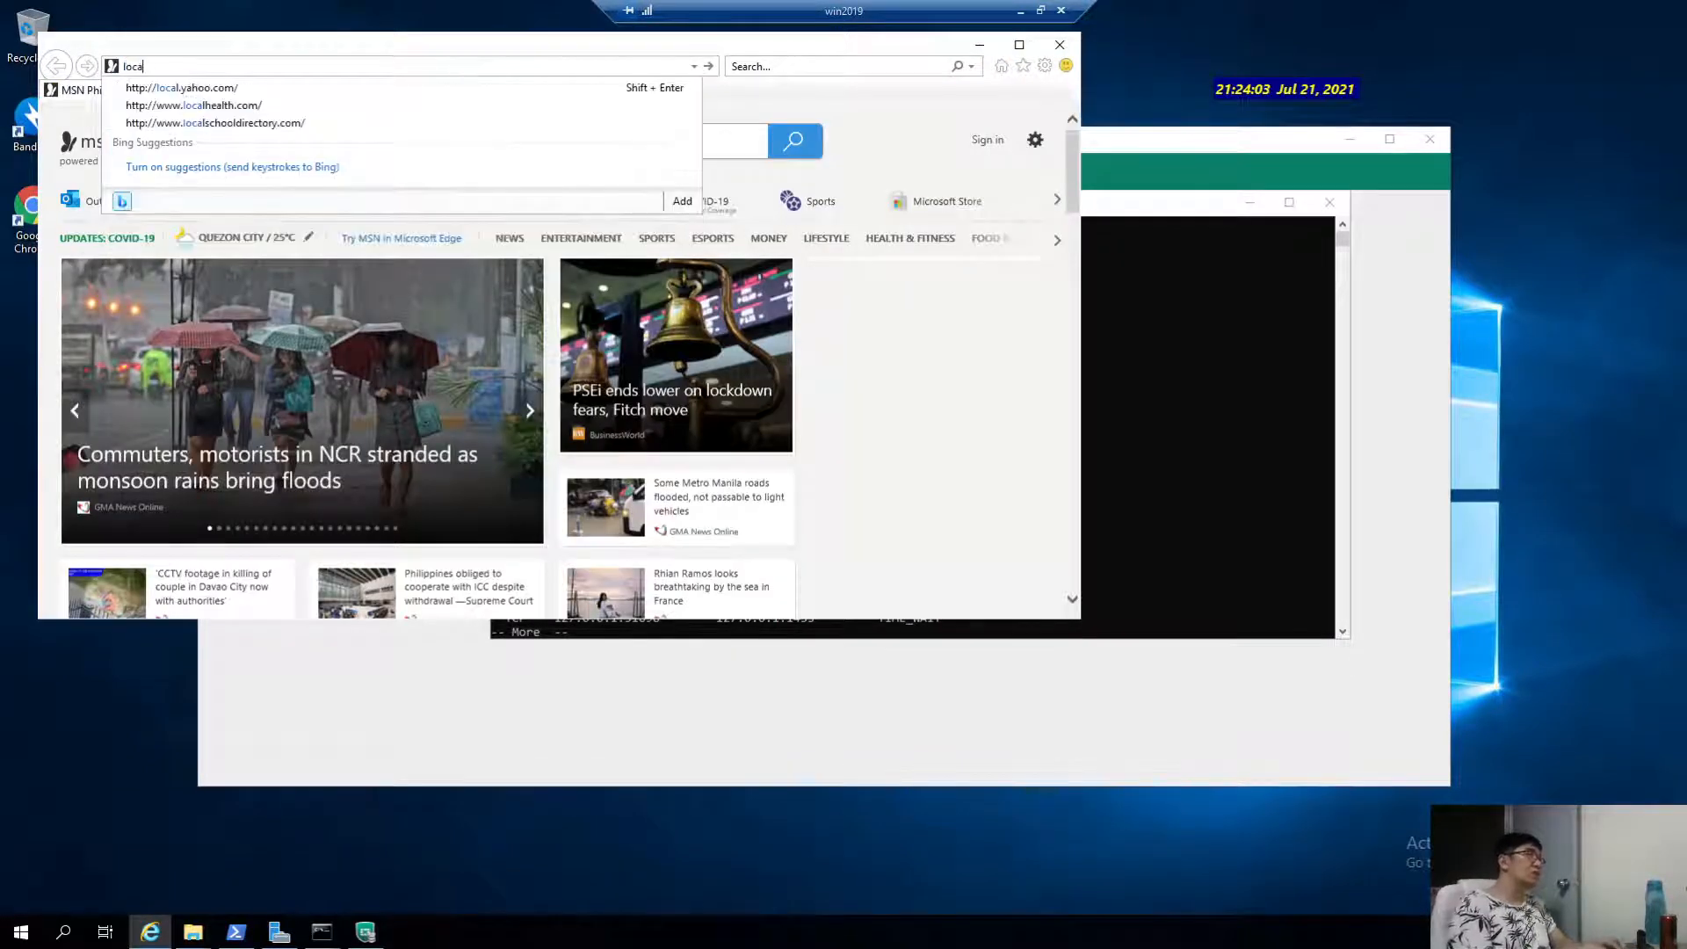
{"action": "key", "text": "Return"}
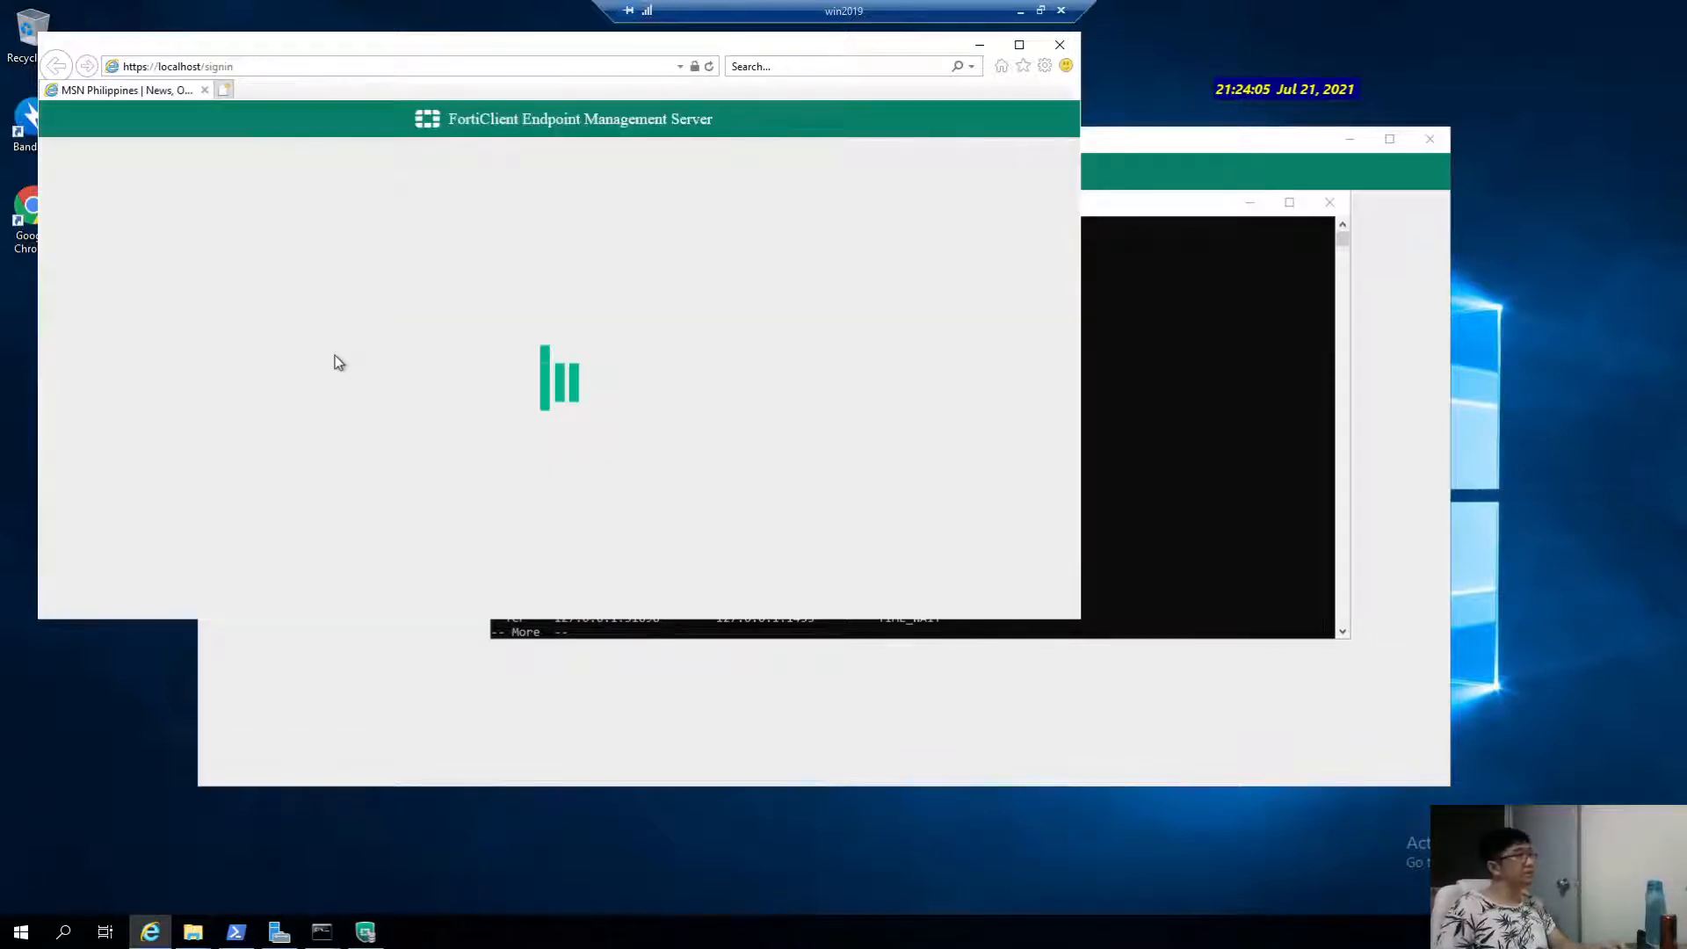
Place the EMS app window over the browser, minimize the server session, and open a new Chrome tab.
{"action": "left_click", "coordinate": [1204, 158]}
{"action": "left_click", "coordinate": [588, 44]}
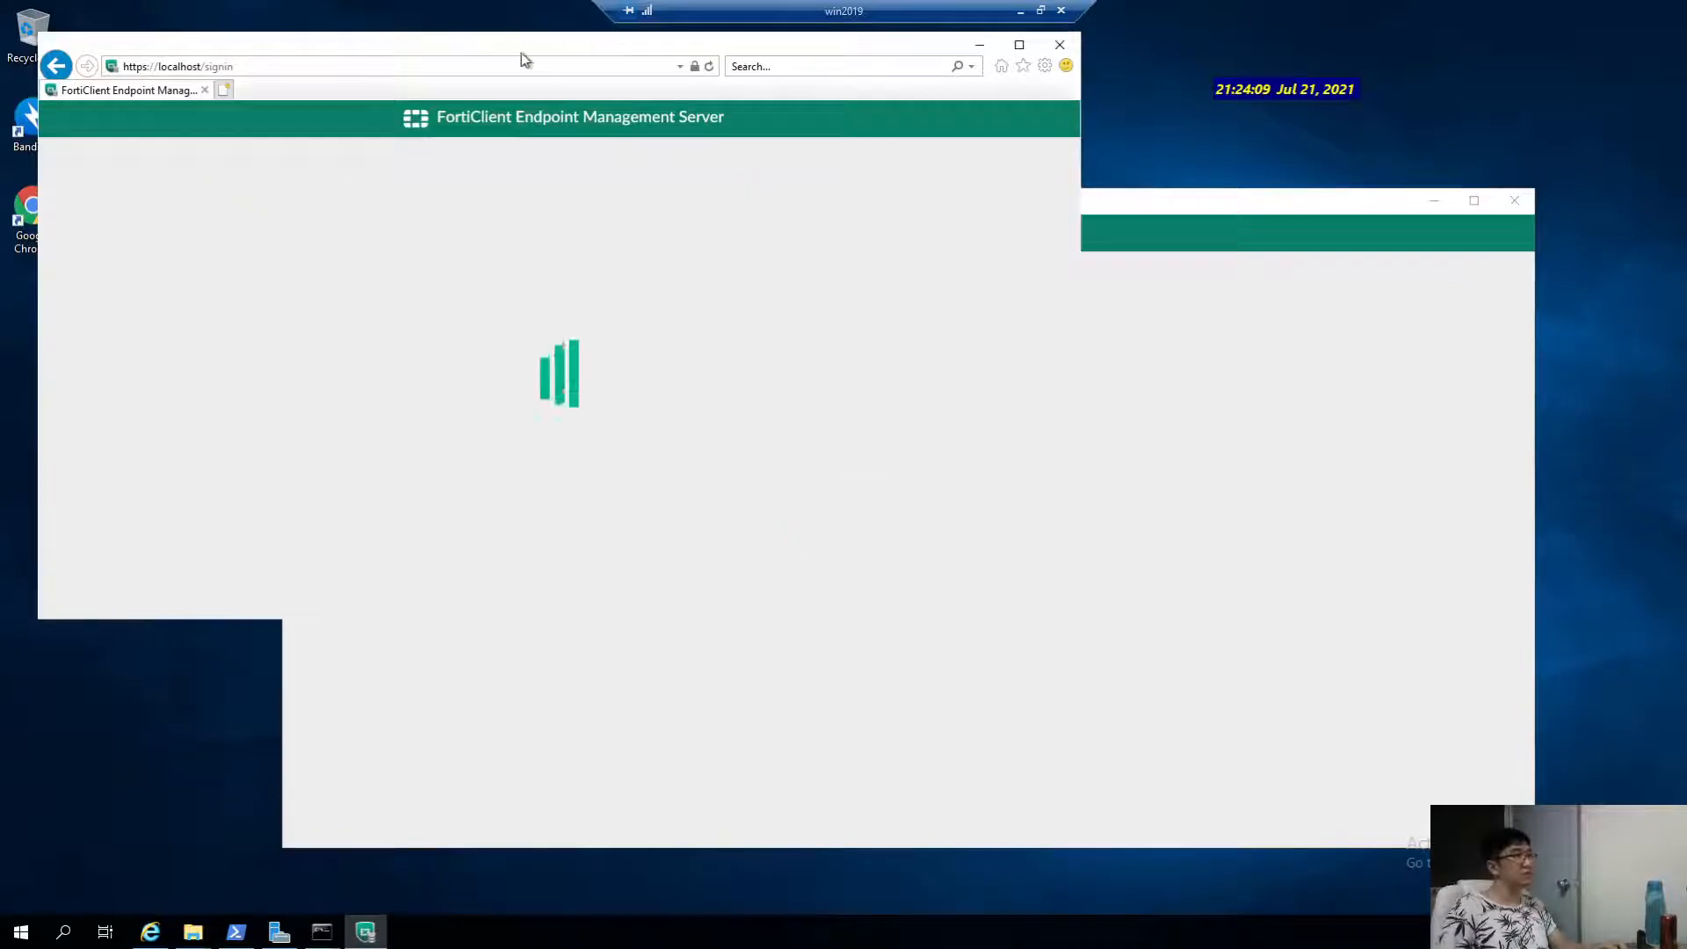
{"action": "left_click", "coordinate": [376, 70]}
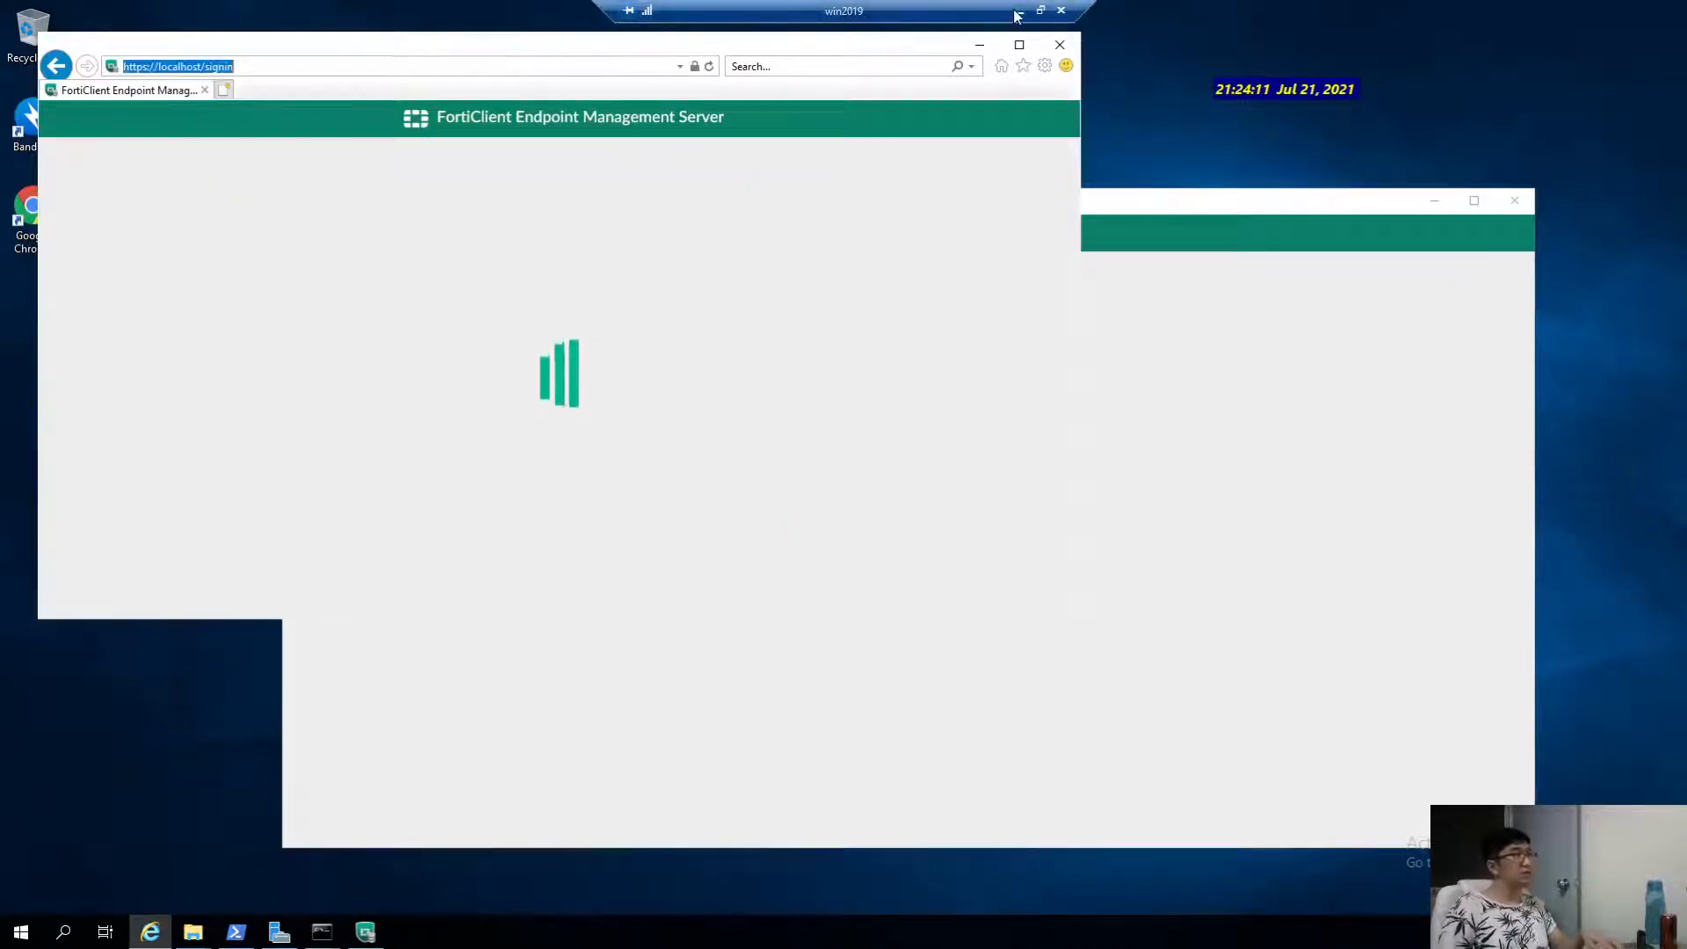
{"action": "left_click_drag", "start_coordinate": [1172, 196], "coordinate": [1128, 424]}
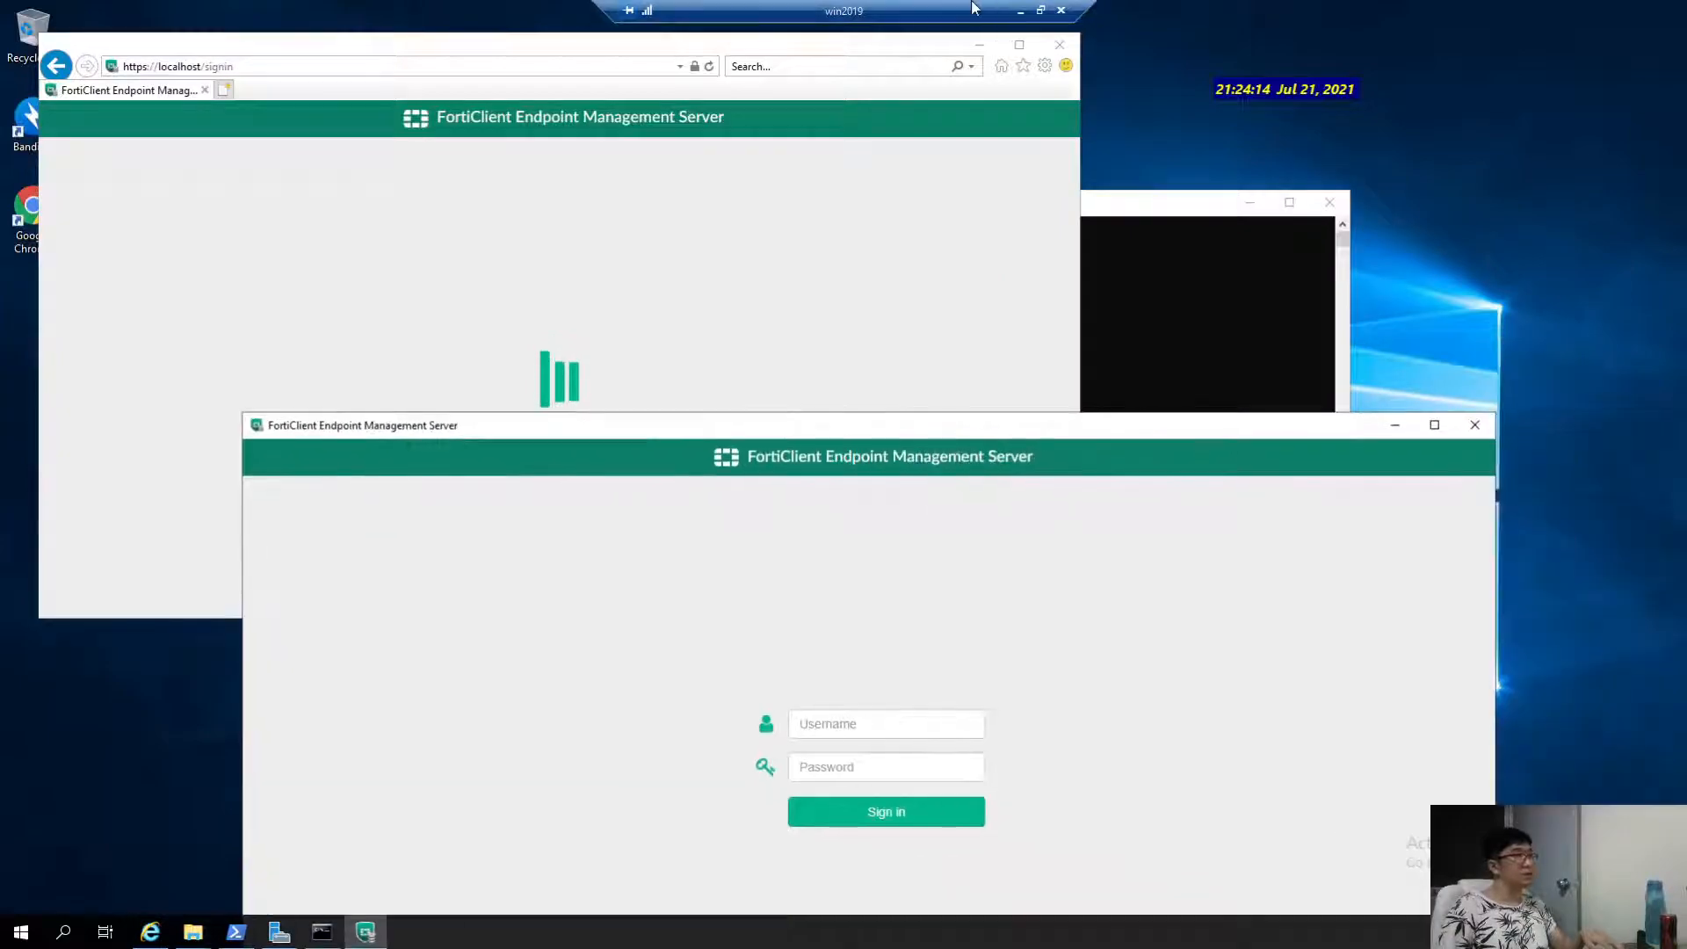
{"action": "left_click", "coordinate": [1020, 11]}
{"action": "left_click", "coordinate": [1478, 16]}
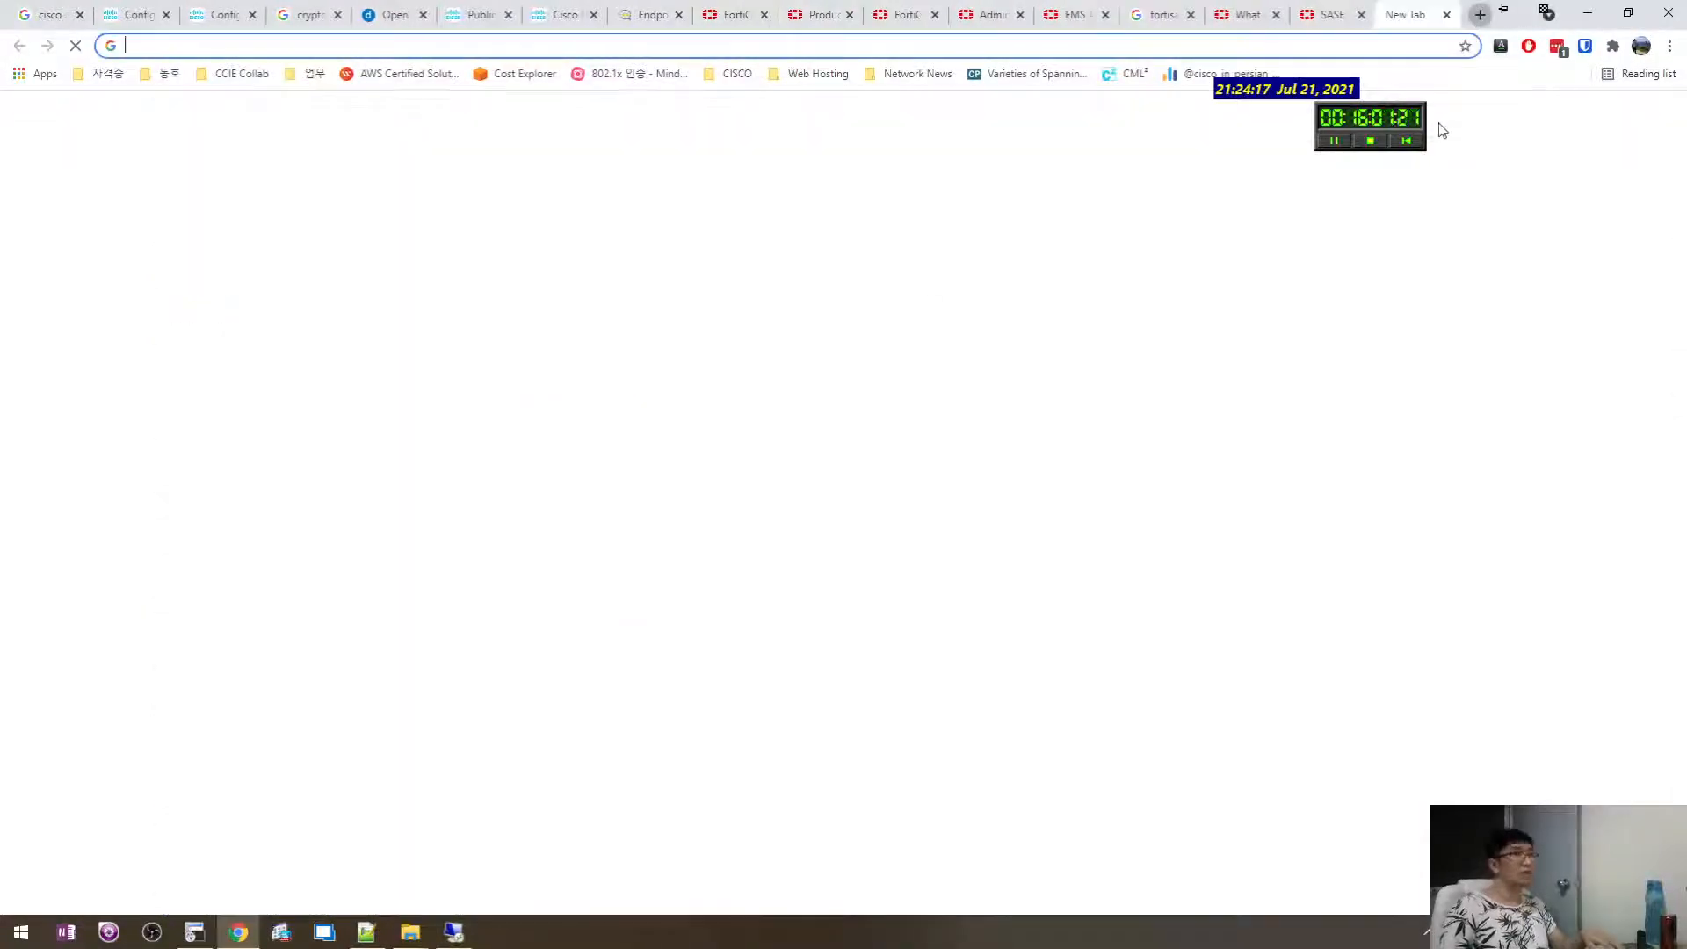
{"action": "type", "text": "http://win"}
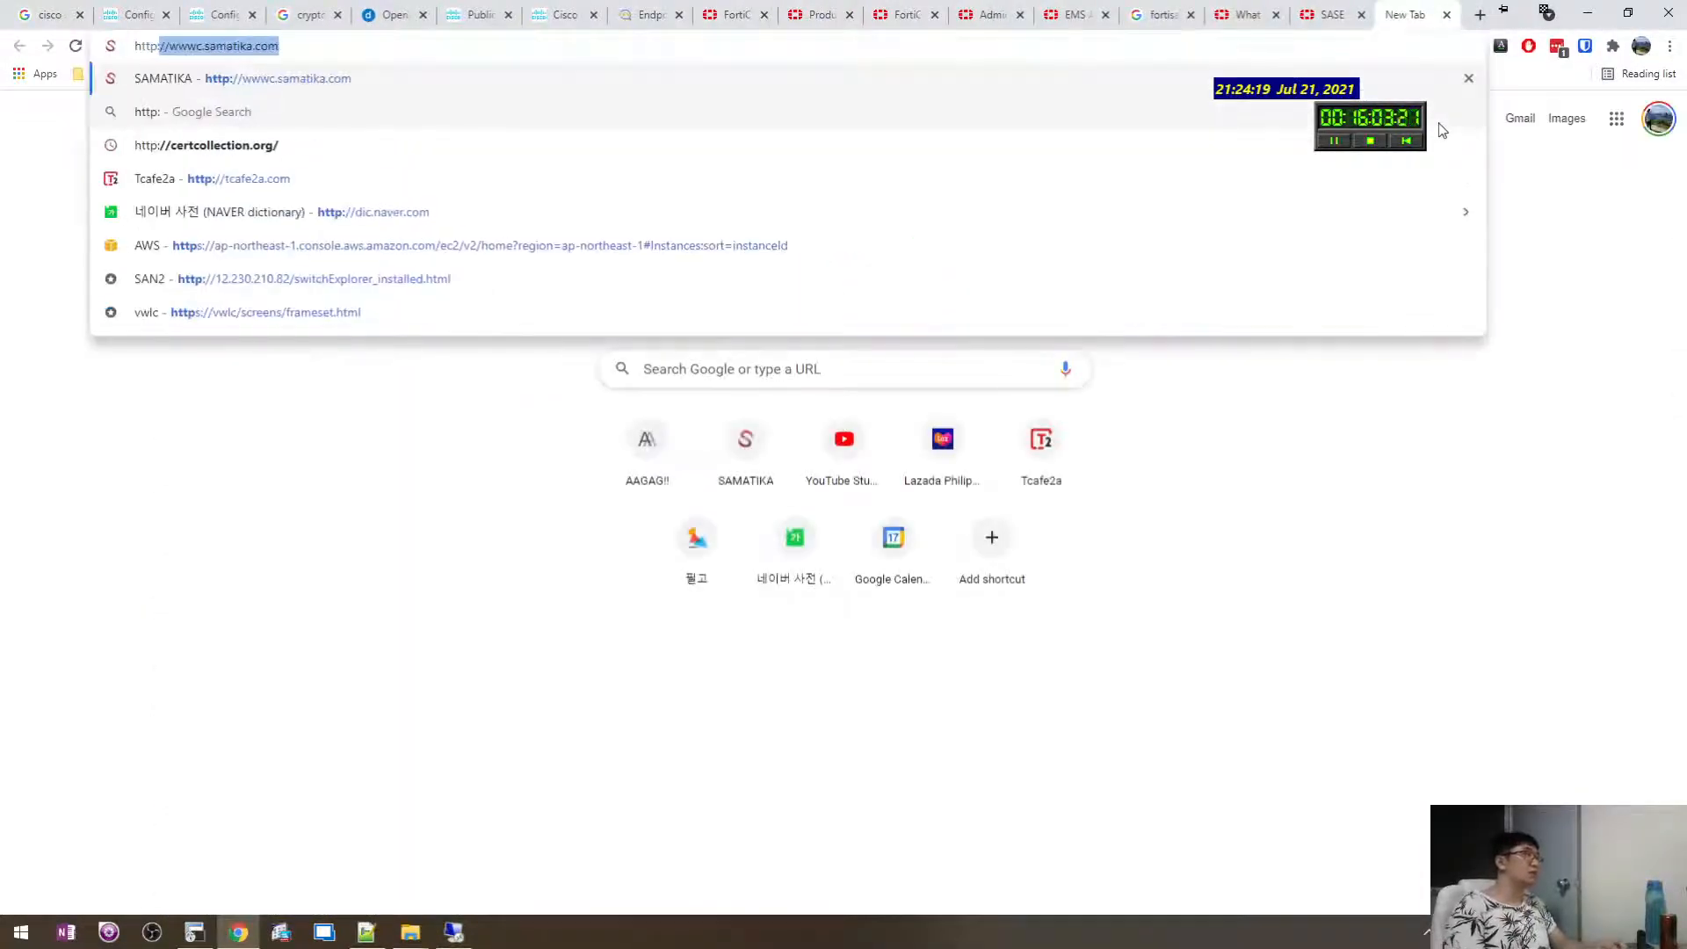
{"action": "type", "text": "2019"}
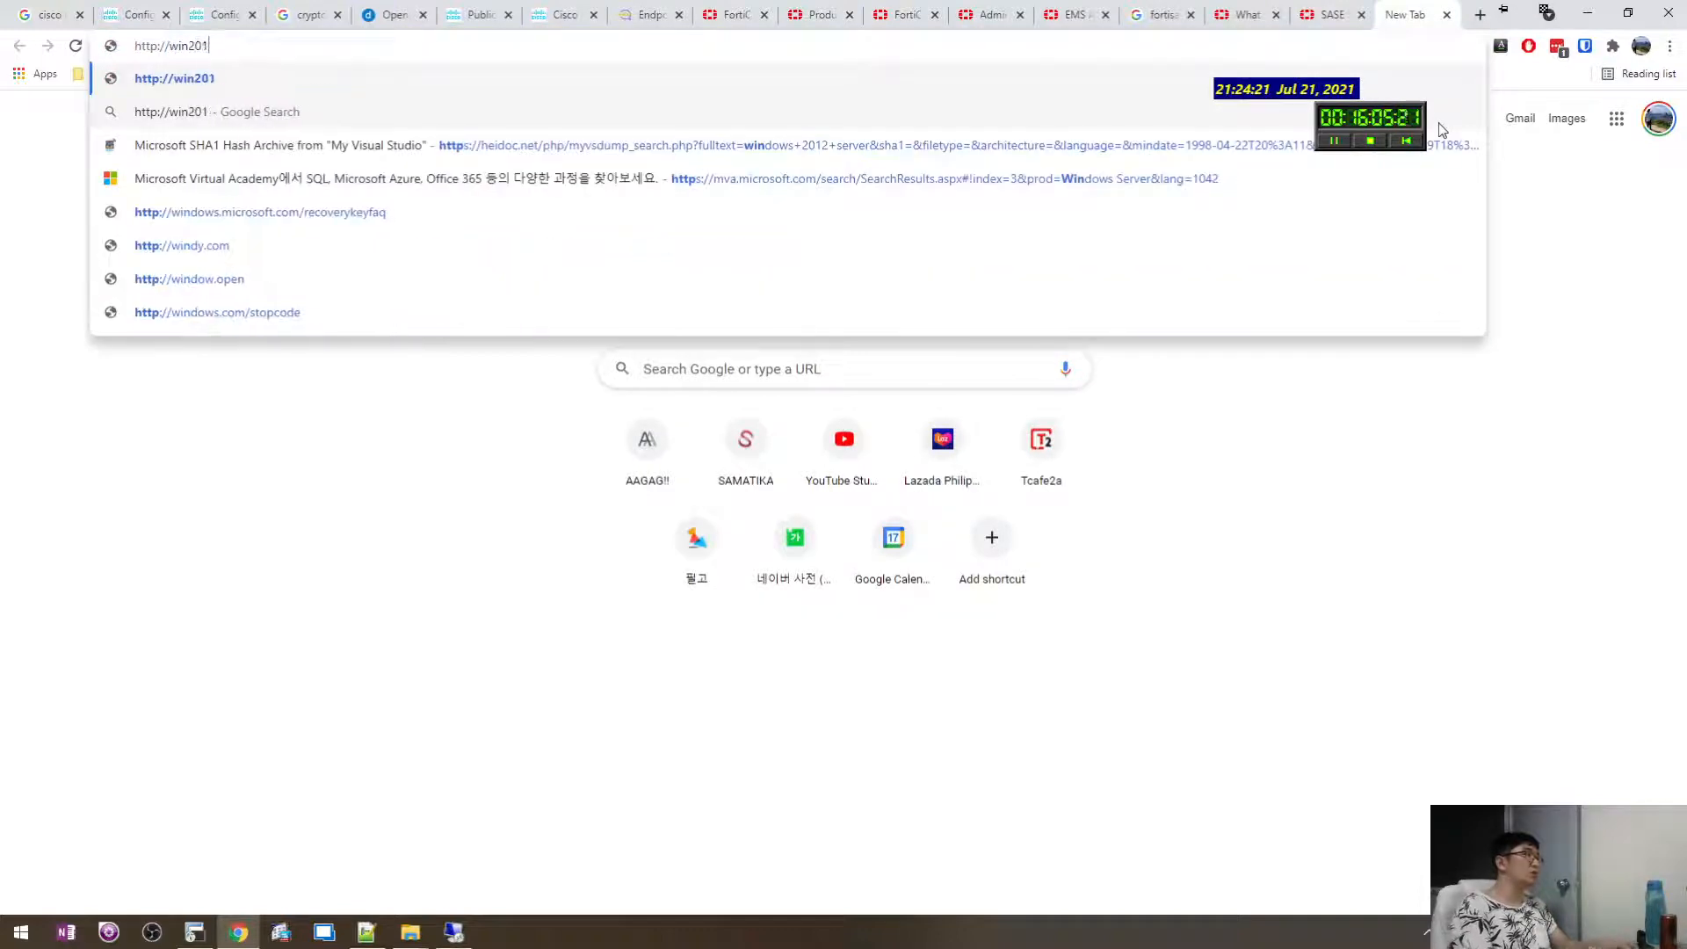
{"action": "key", "text": "Return"}
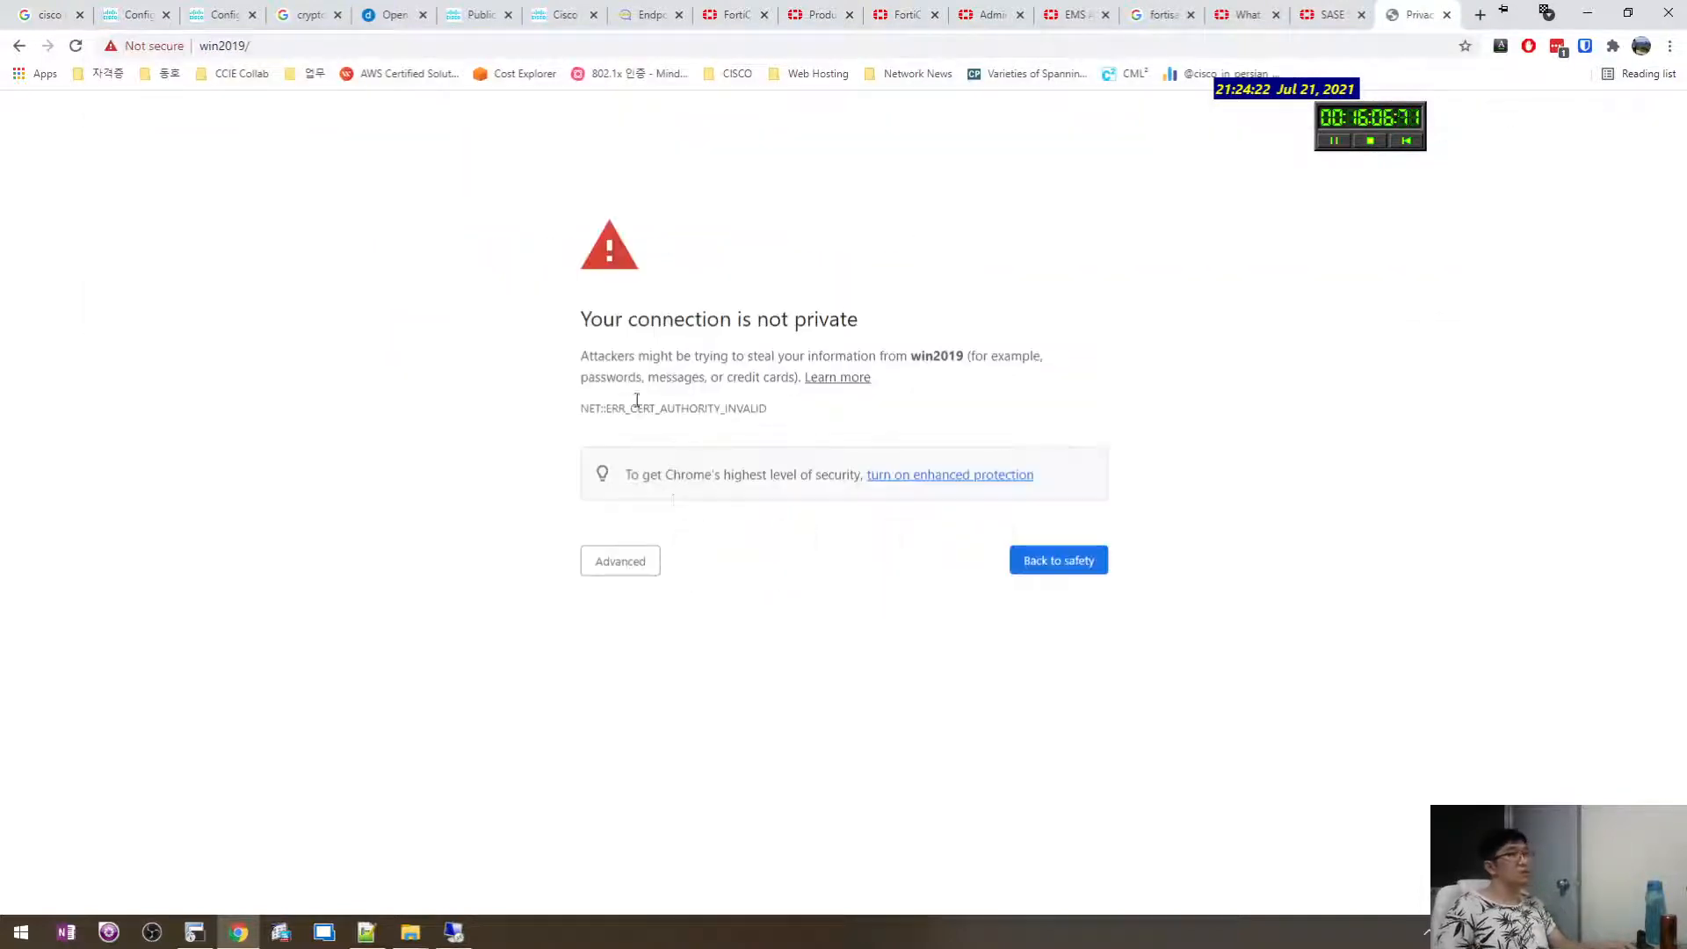
{"action": "left_click", "coordinate": [622, 564]}
{"action": "left_click", "coordinate": [628, 696]}
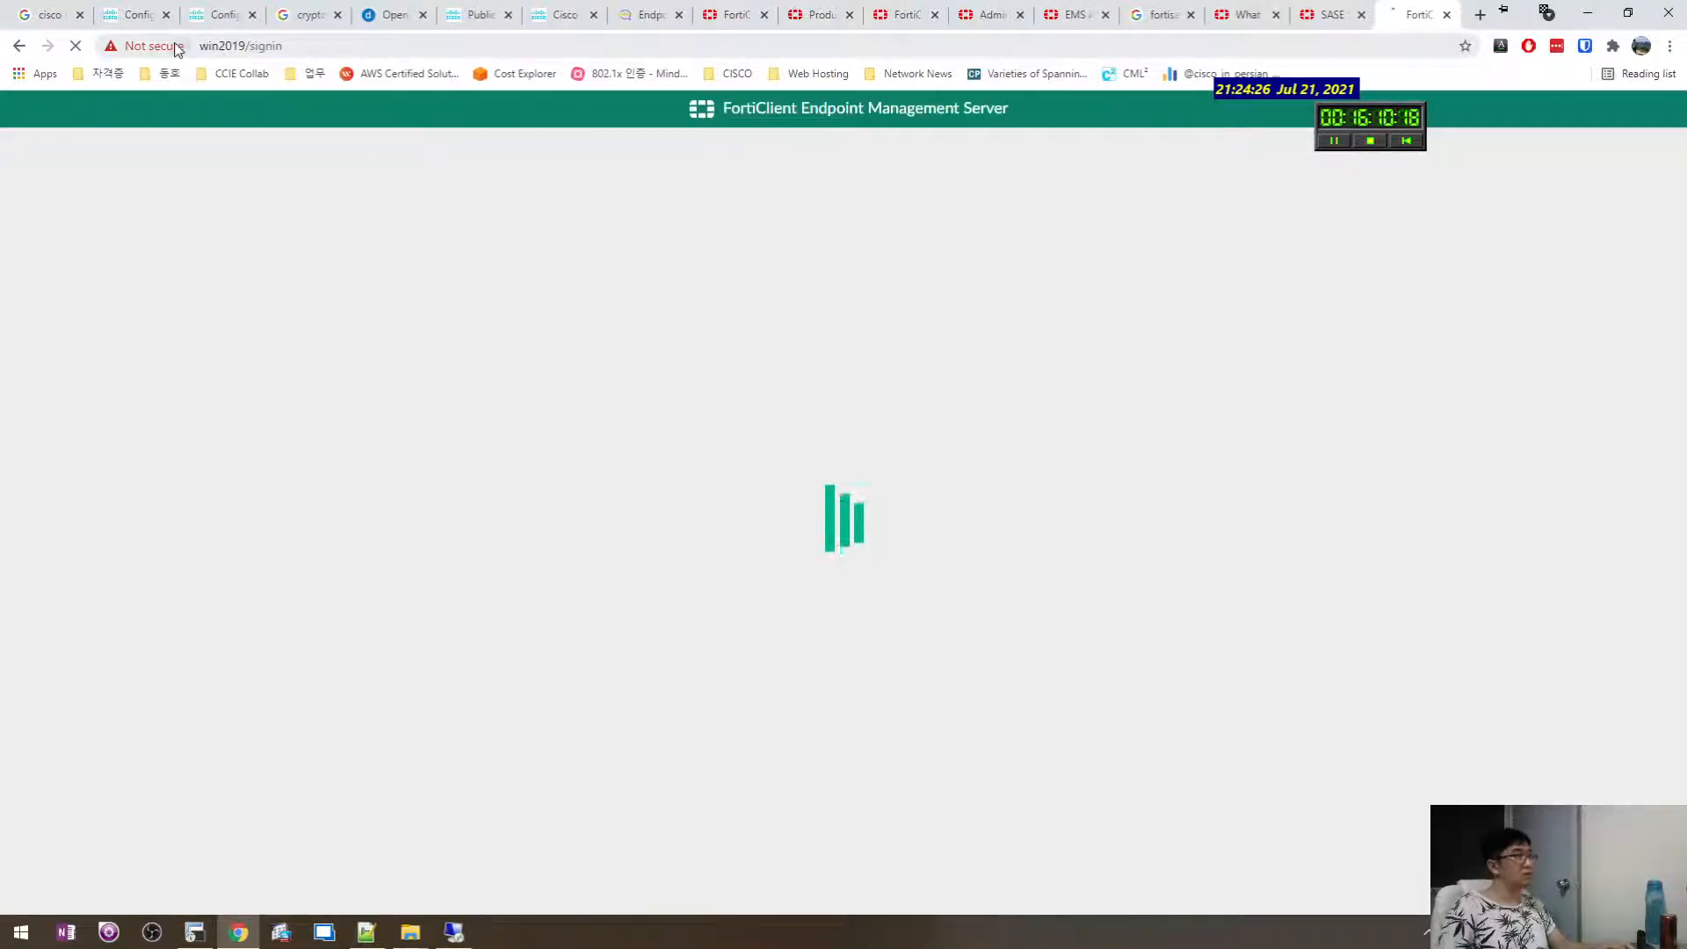
{"action": "left_click", "coordinate": [178, 46]}
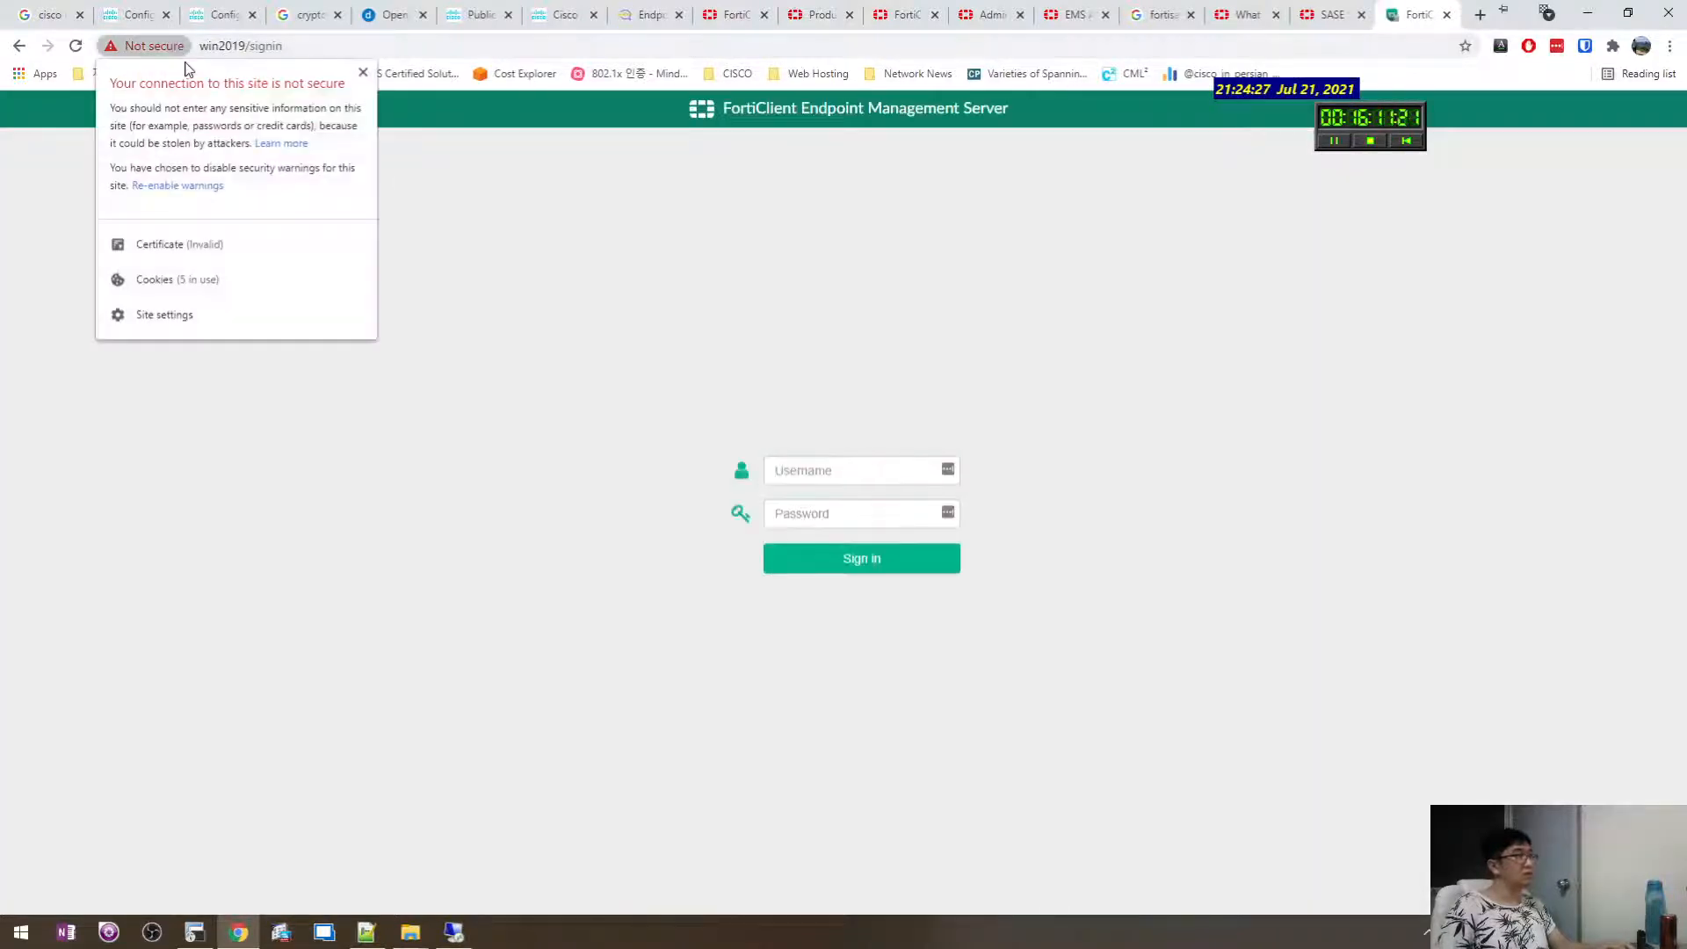
Sign in to EMS as admin, then return to the end of the Notepad++ notes.
{"action": "left_click", "coordinate": [766, 468]}
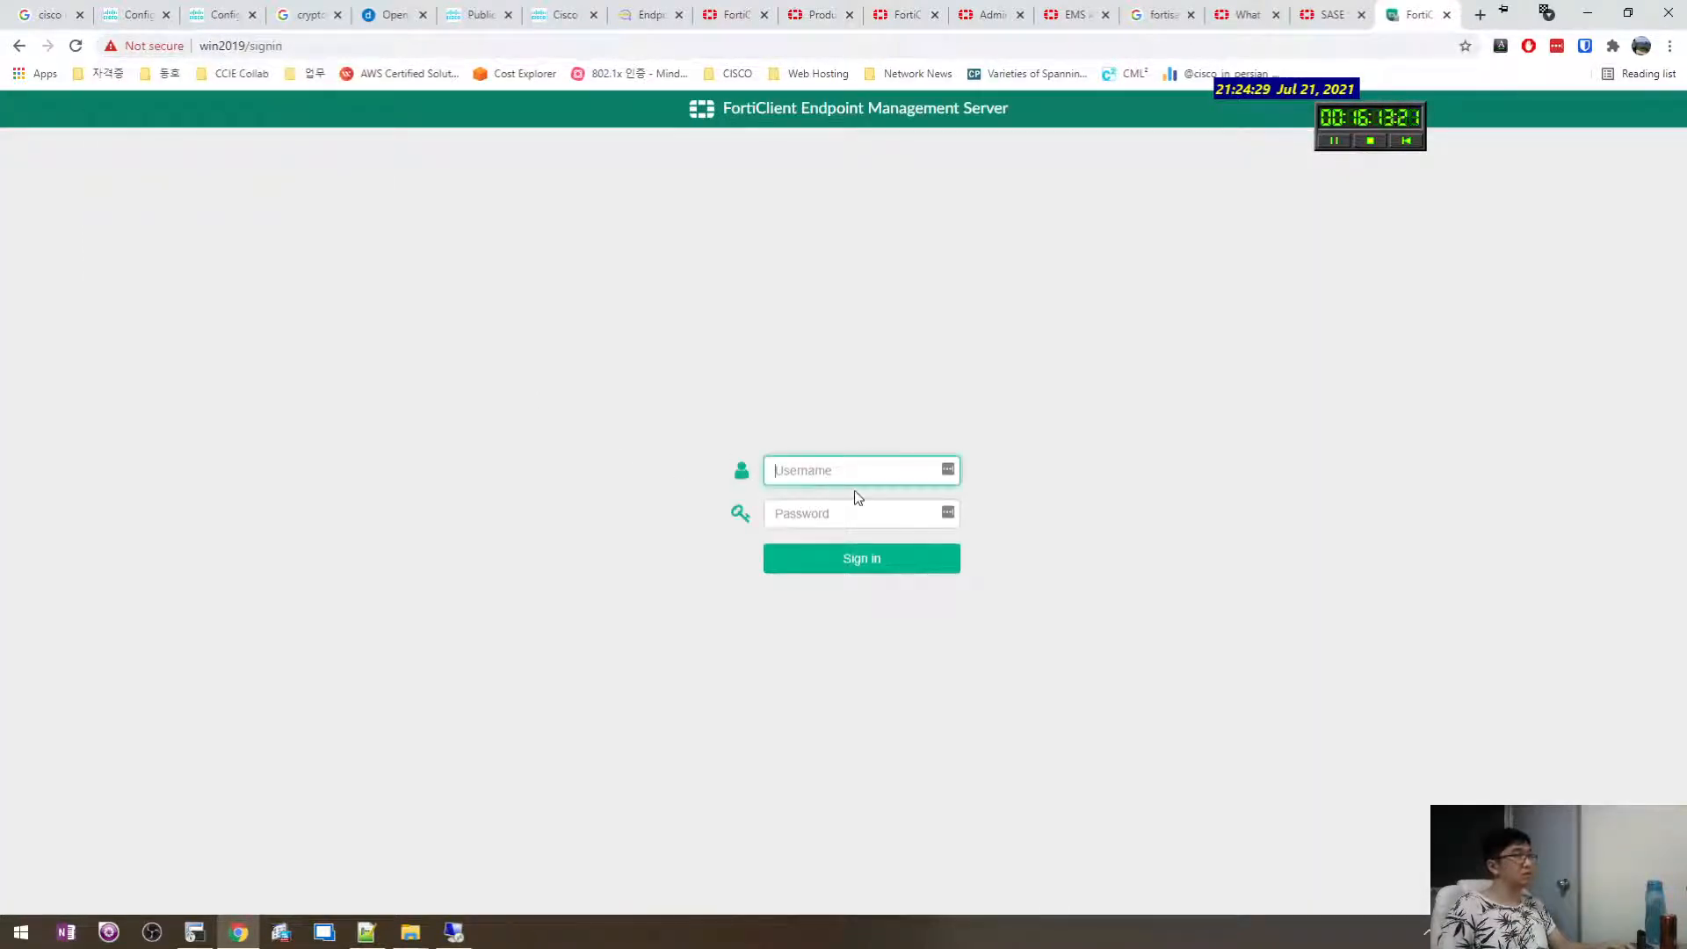
{"action": "type", "text": "admin"}
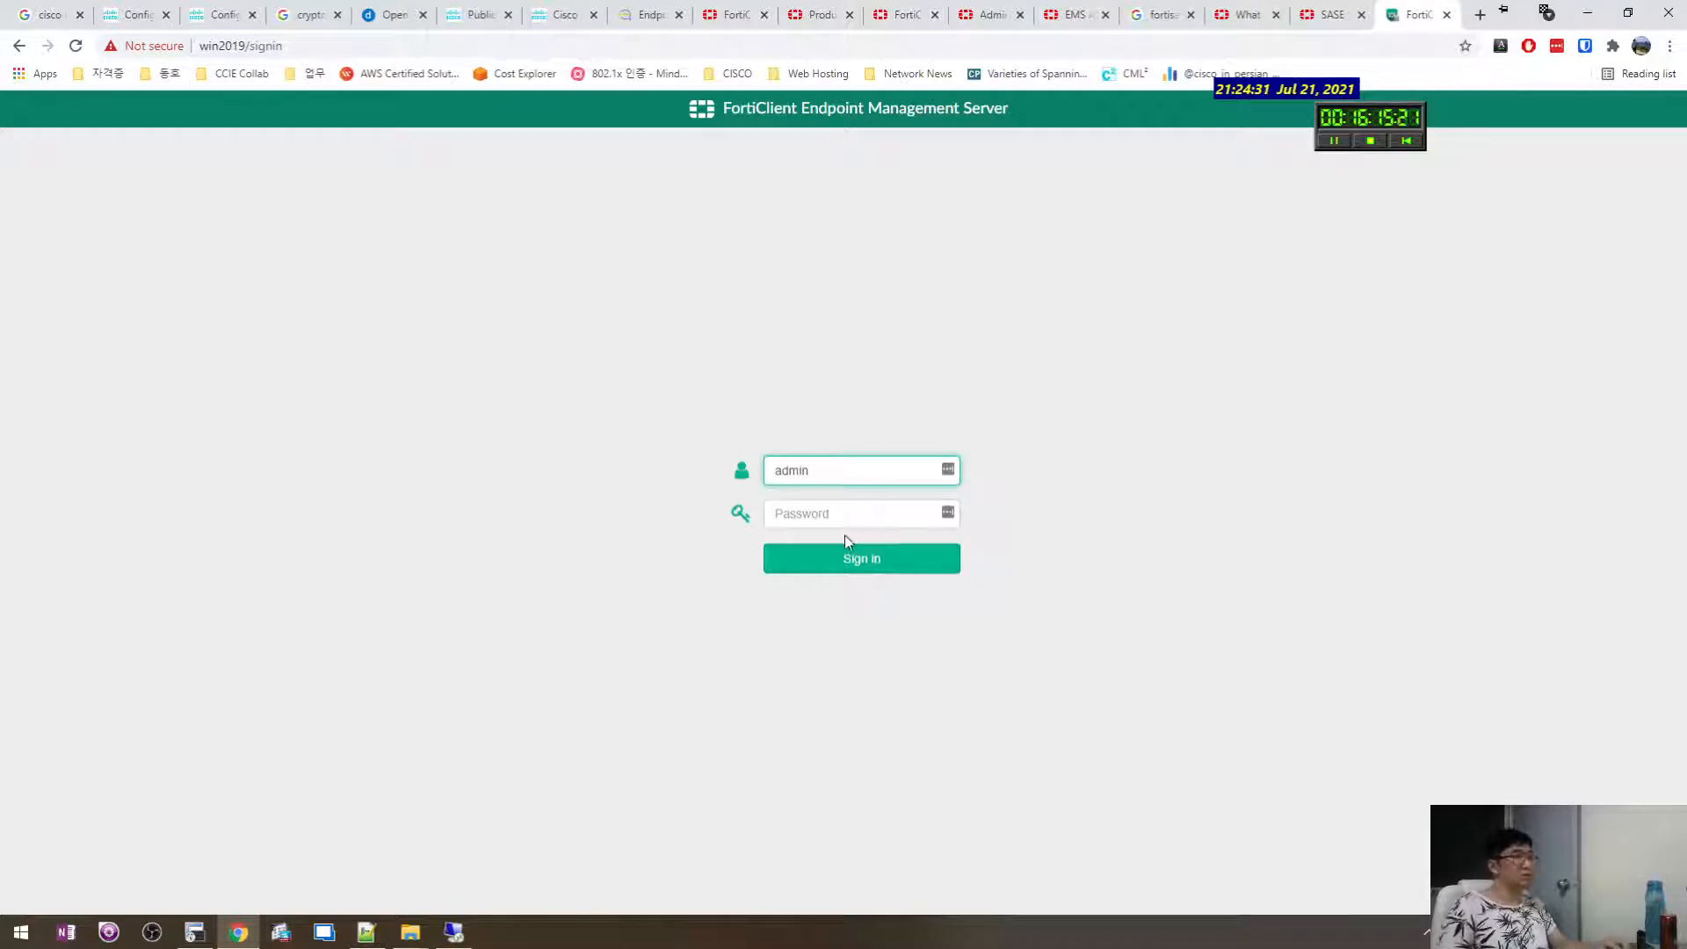
{"action": "left_click", "coordinate": [846, 546]}
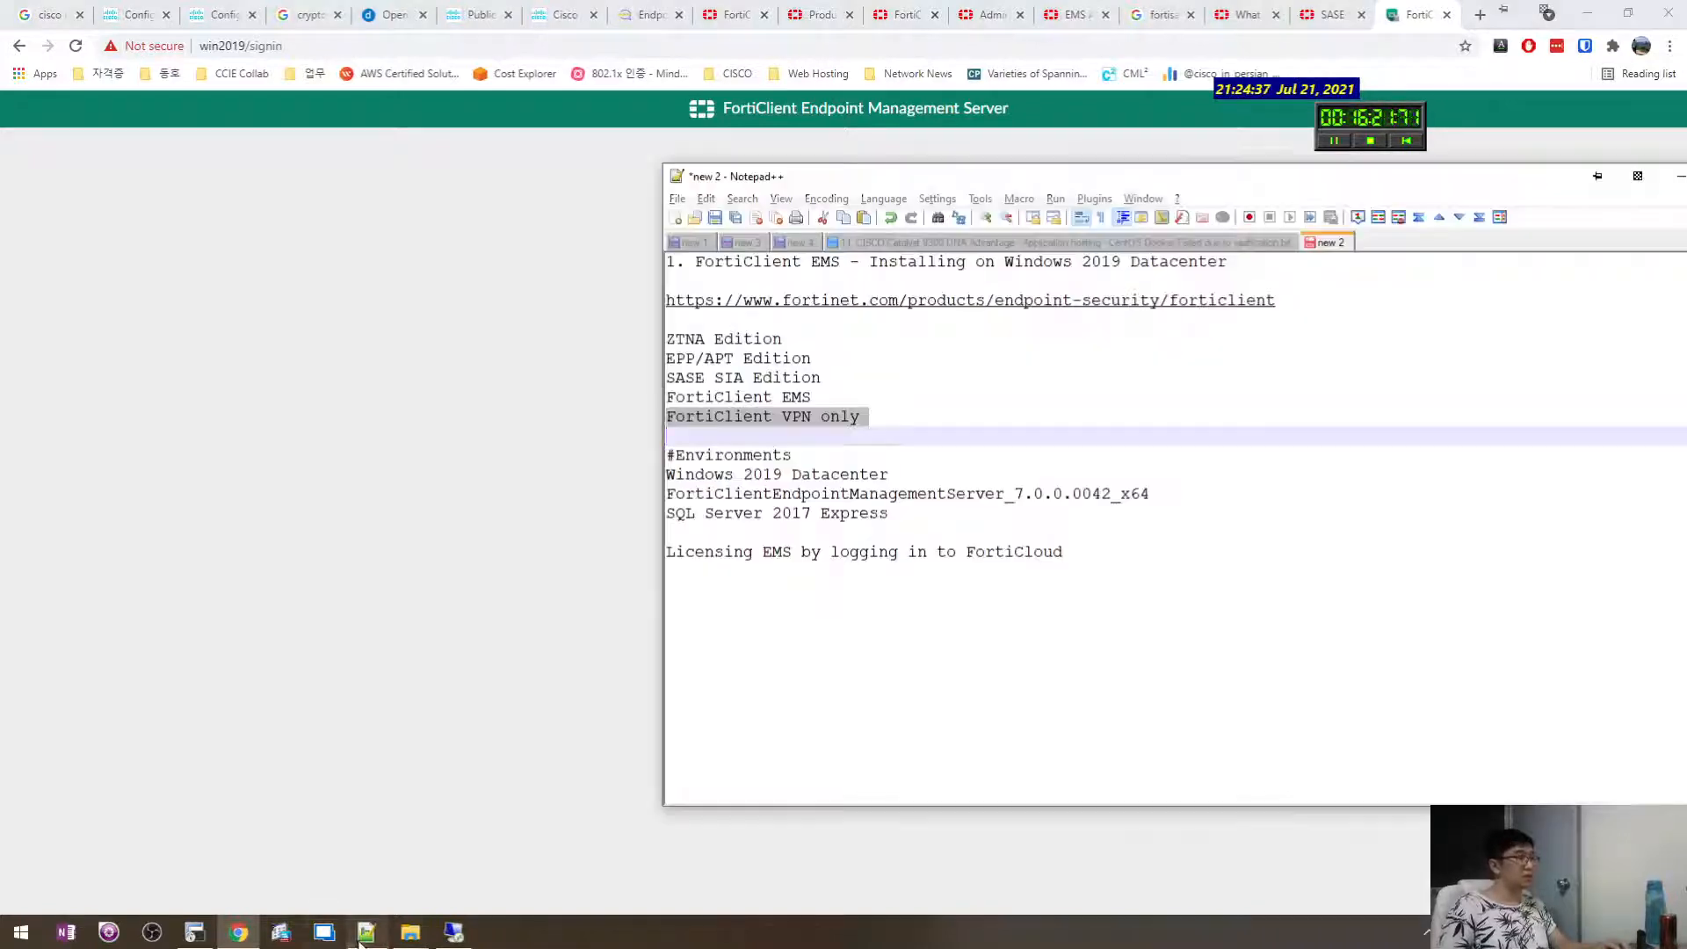
{"action": "left_click", "coordinate": [366, 931]}
{"action": "left_click", "coordinate": [766, 598]}
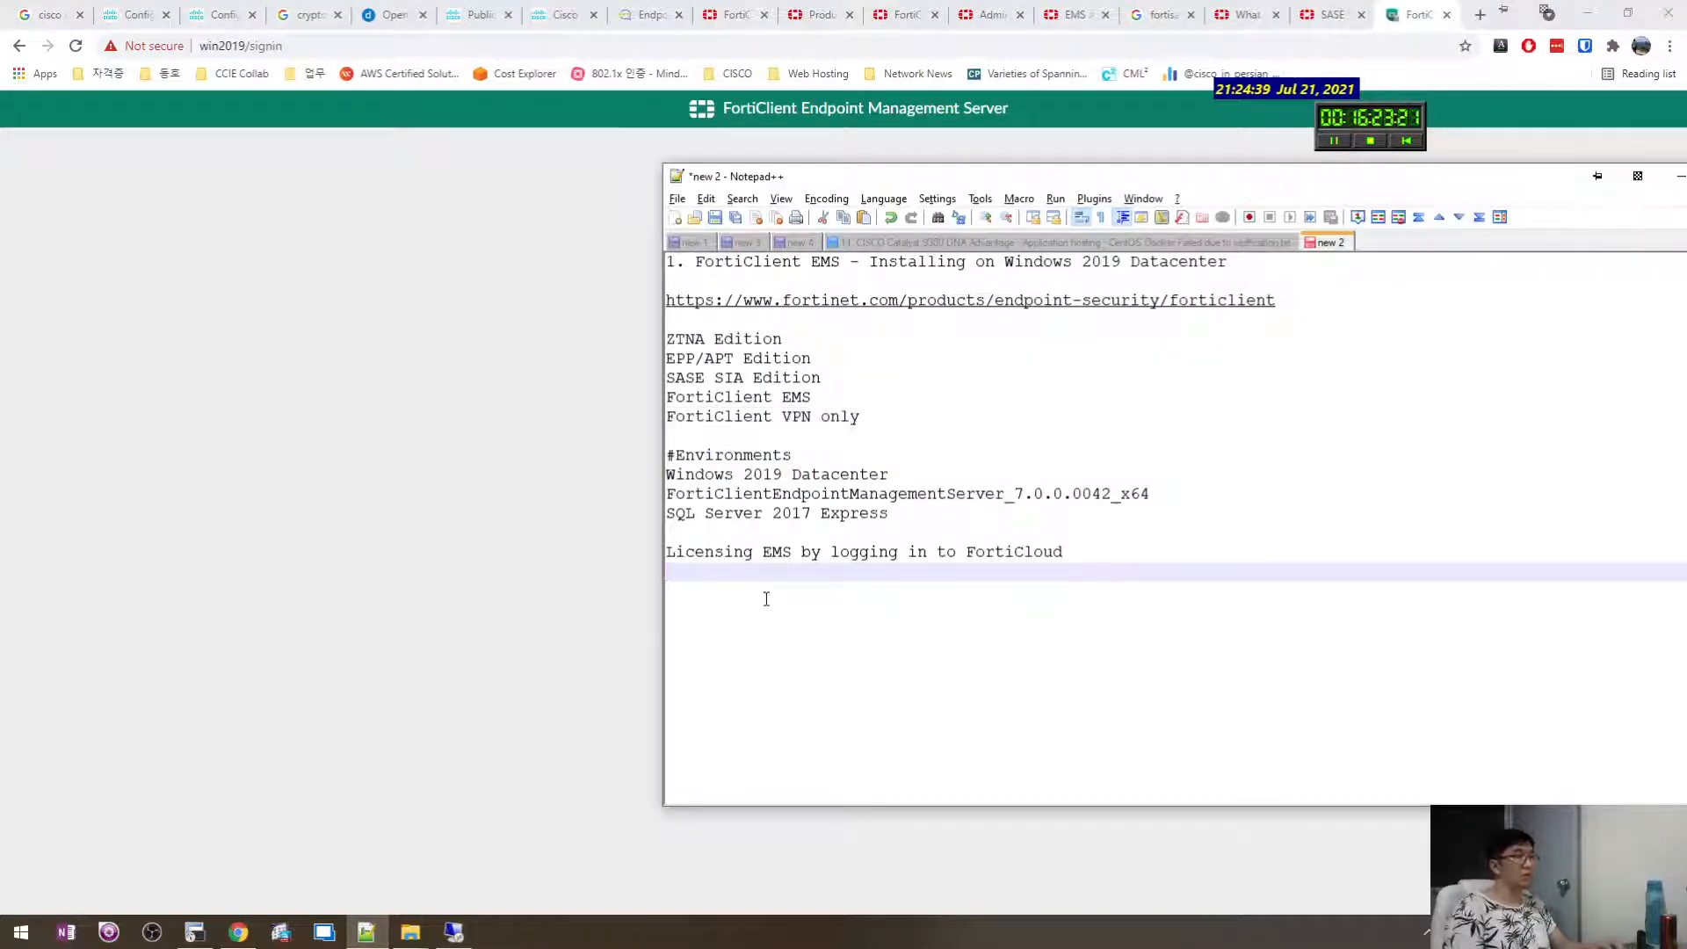
Add a note above the licensing line about logging in as admin after installation.
{"action": "key", "text": "Up"}
{"action": "key", "text": "Up"}
{"action": "key", "text": "Down"}
{"action": "key", "text": "Up"}
{"action": "key", "text": "Return"}
{"action": "key", "text": "Return"}
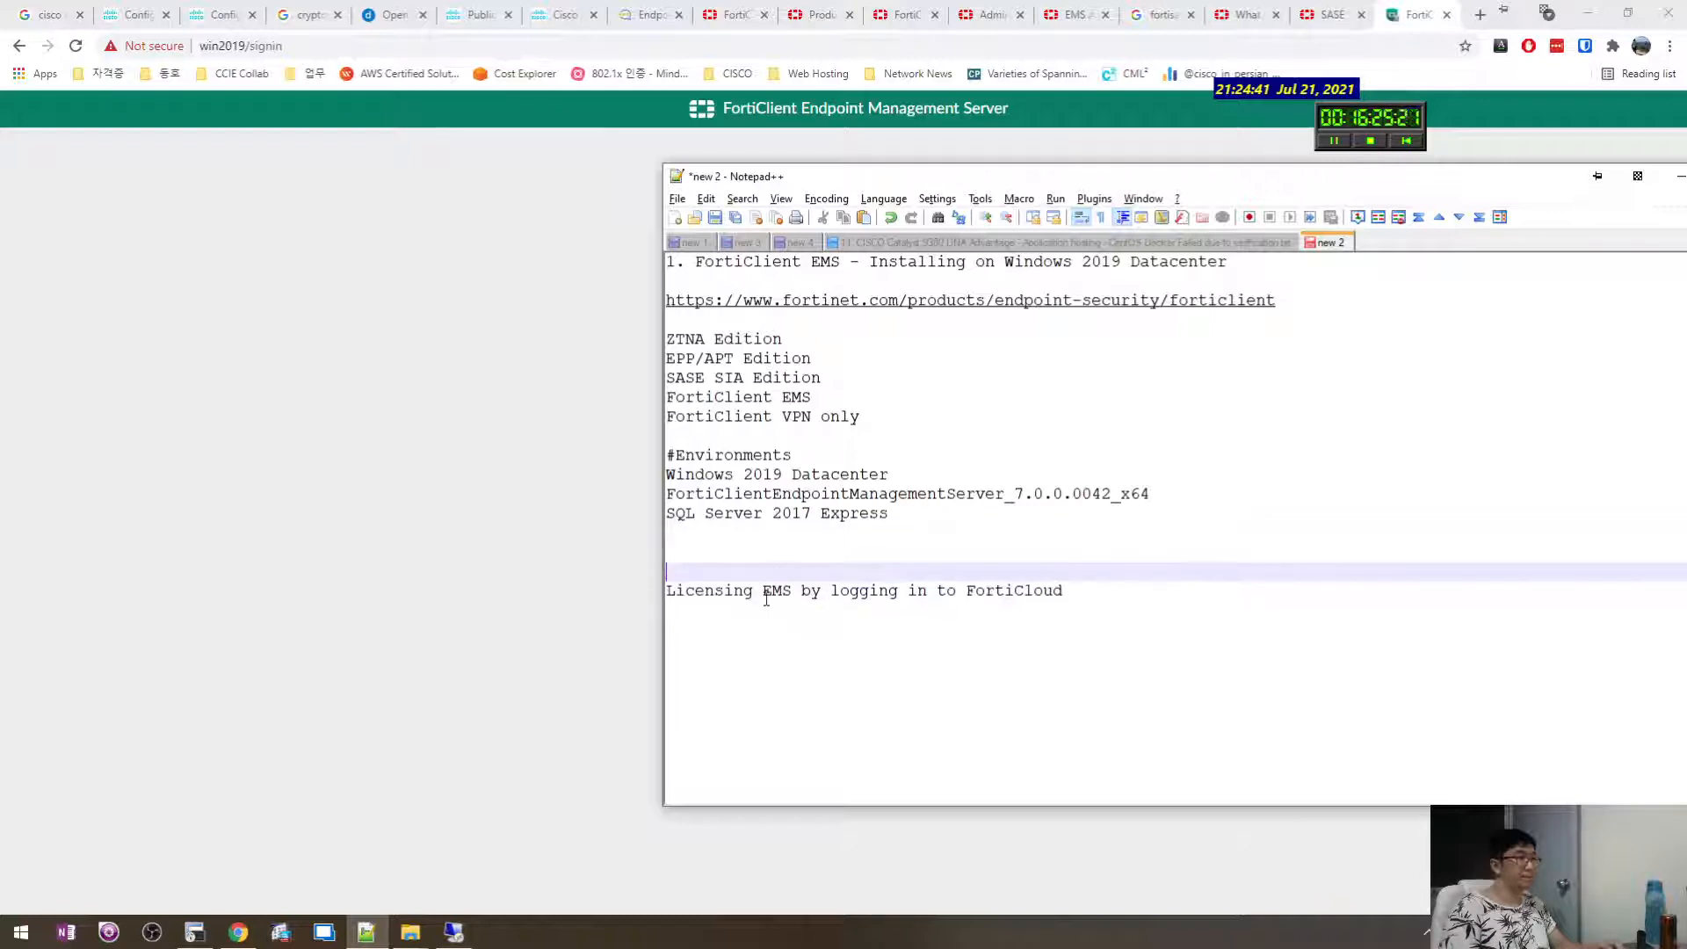
{"action": "key", "text": "Up"}
{"action": "key", "text": "Up"}
{"action": "key", "text": "Return"}
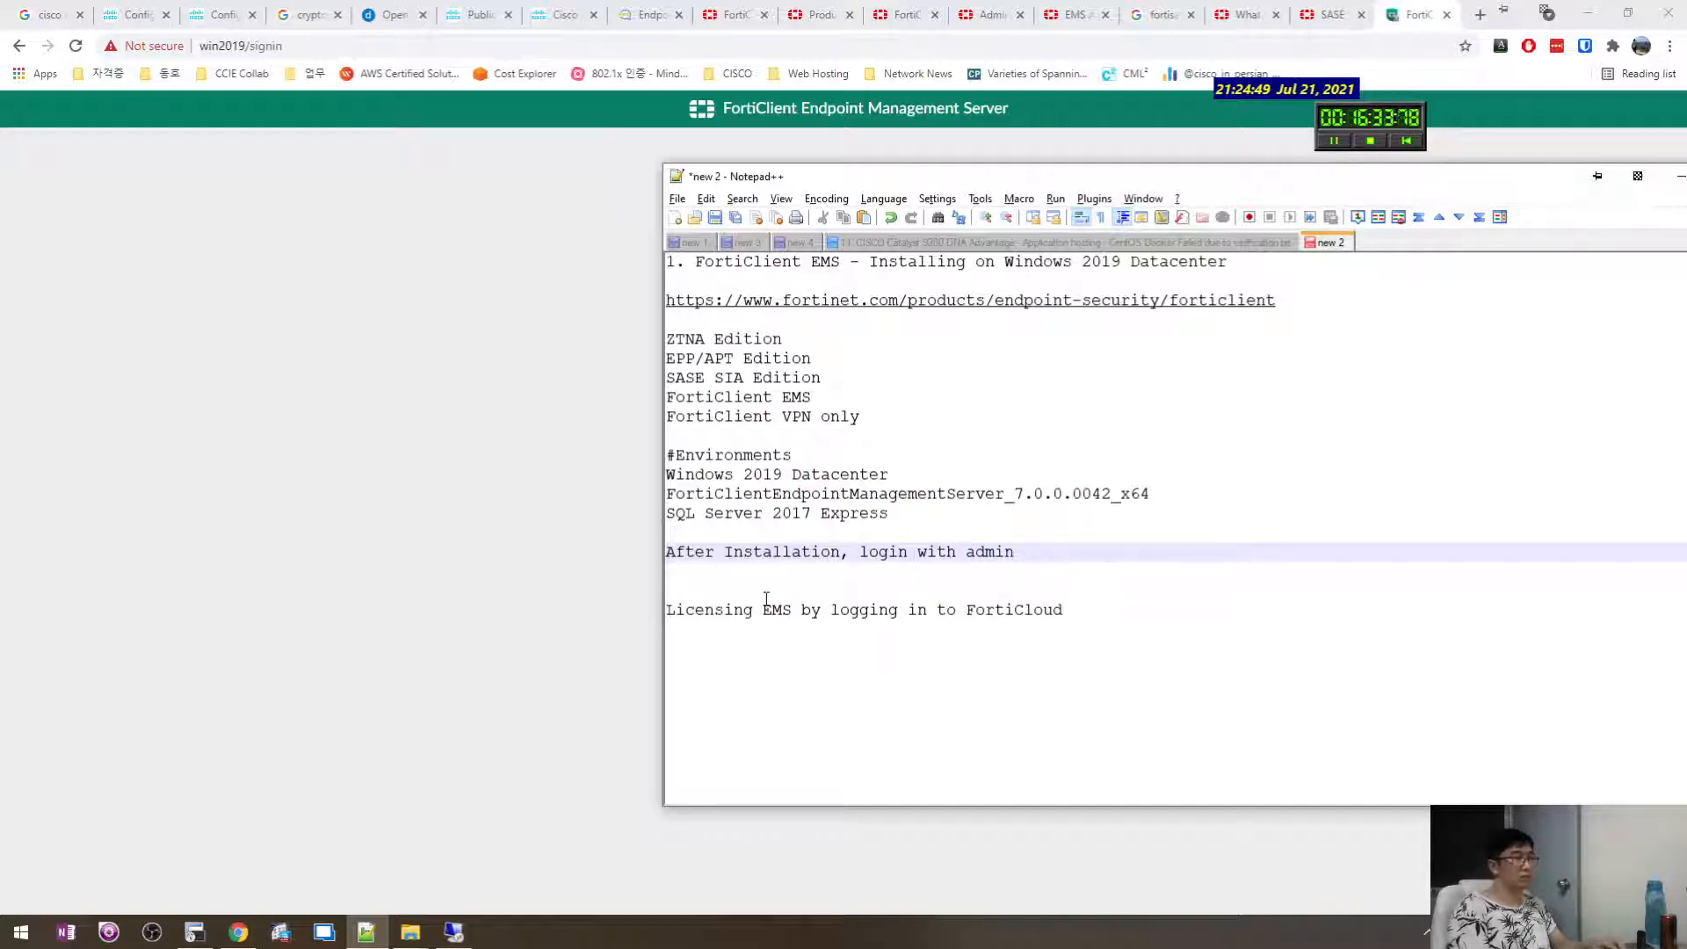
{"action": "type", "text": "ithout"}
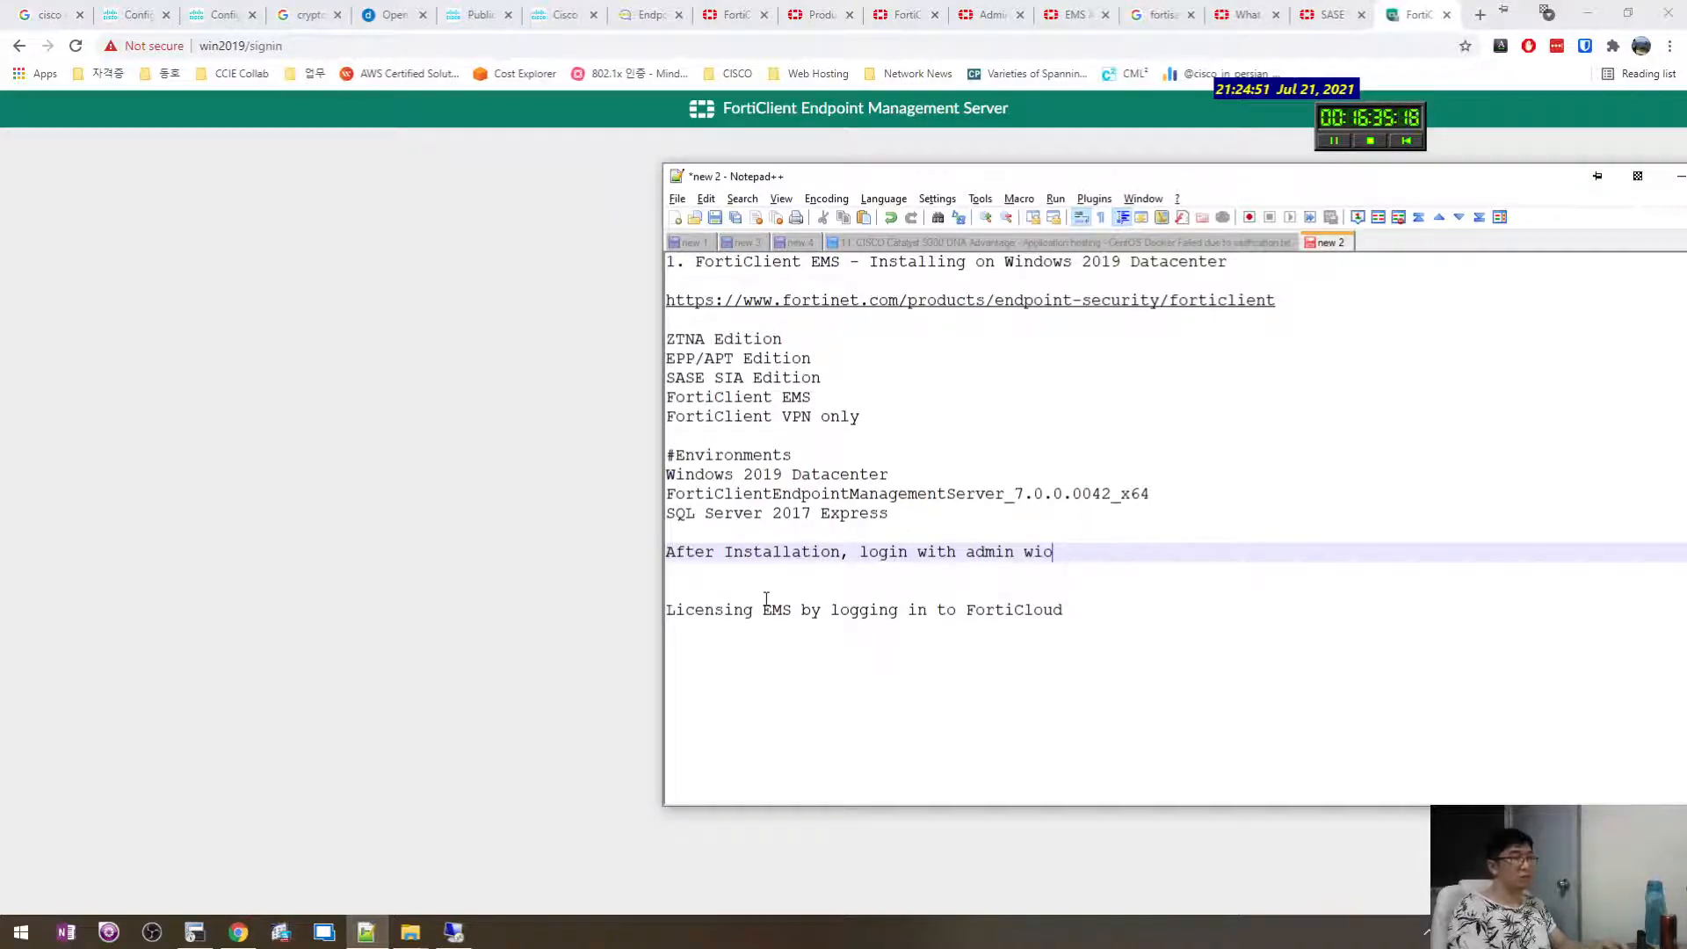
{"action": "type", "text": " pa"}
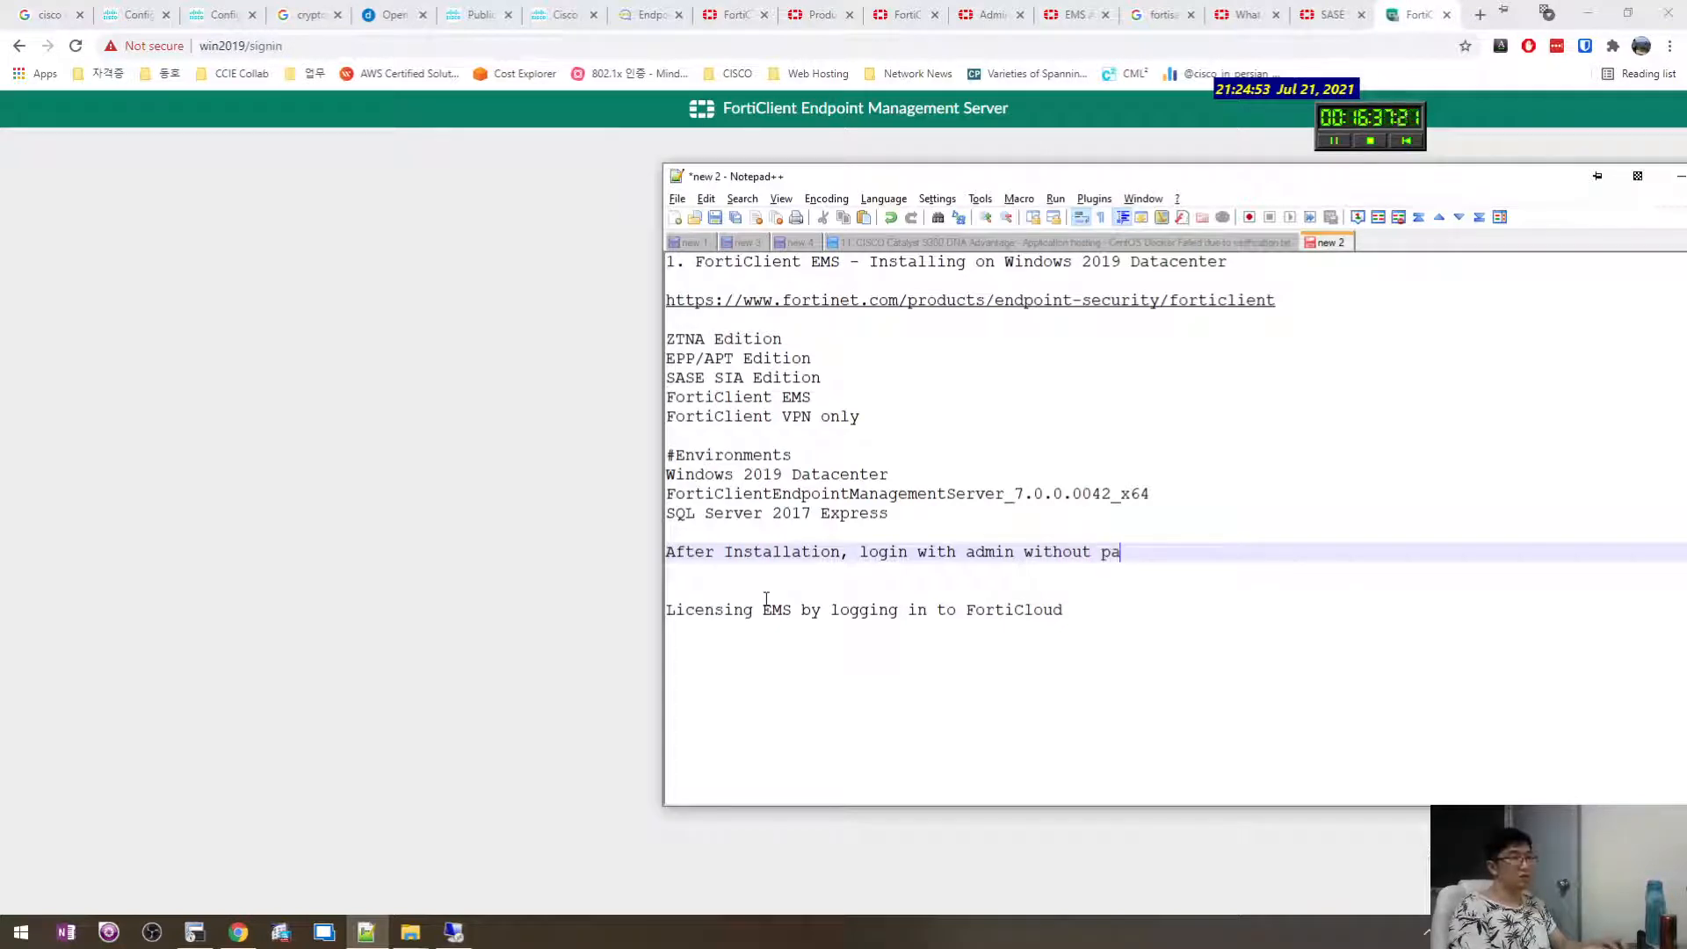
{"action": "type", "text": "ssword"}
{"action": "key", "text": "Return"}
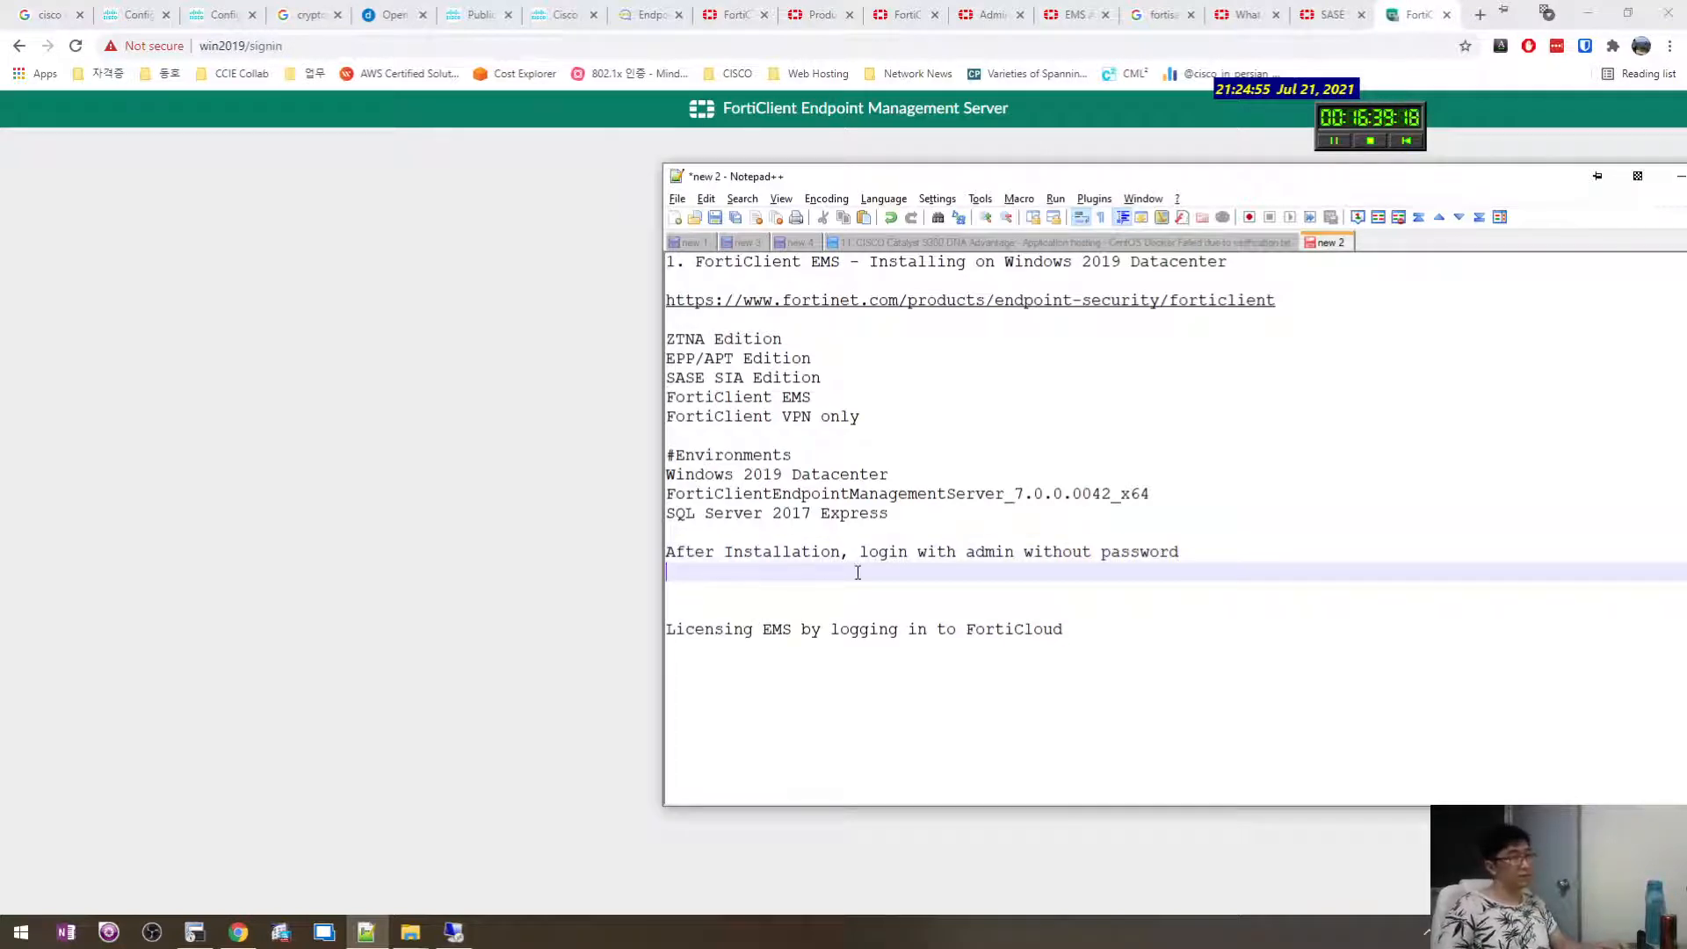
Change 'without' to 'except' in the login note and return to the EMS password page.
{"action": "left_click", "coordinate": [632, 632]}
{"action": "left_click", "coordinate": [890, 420]}
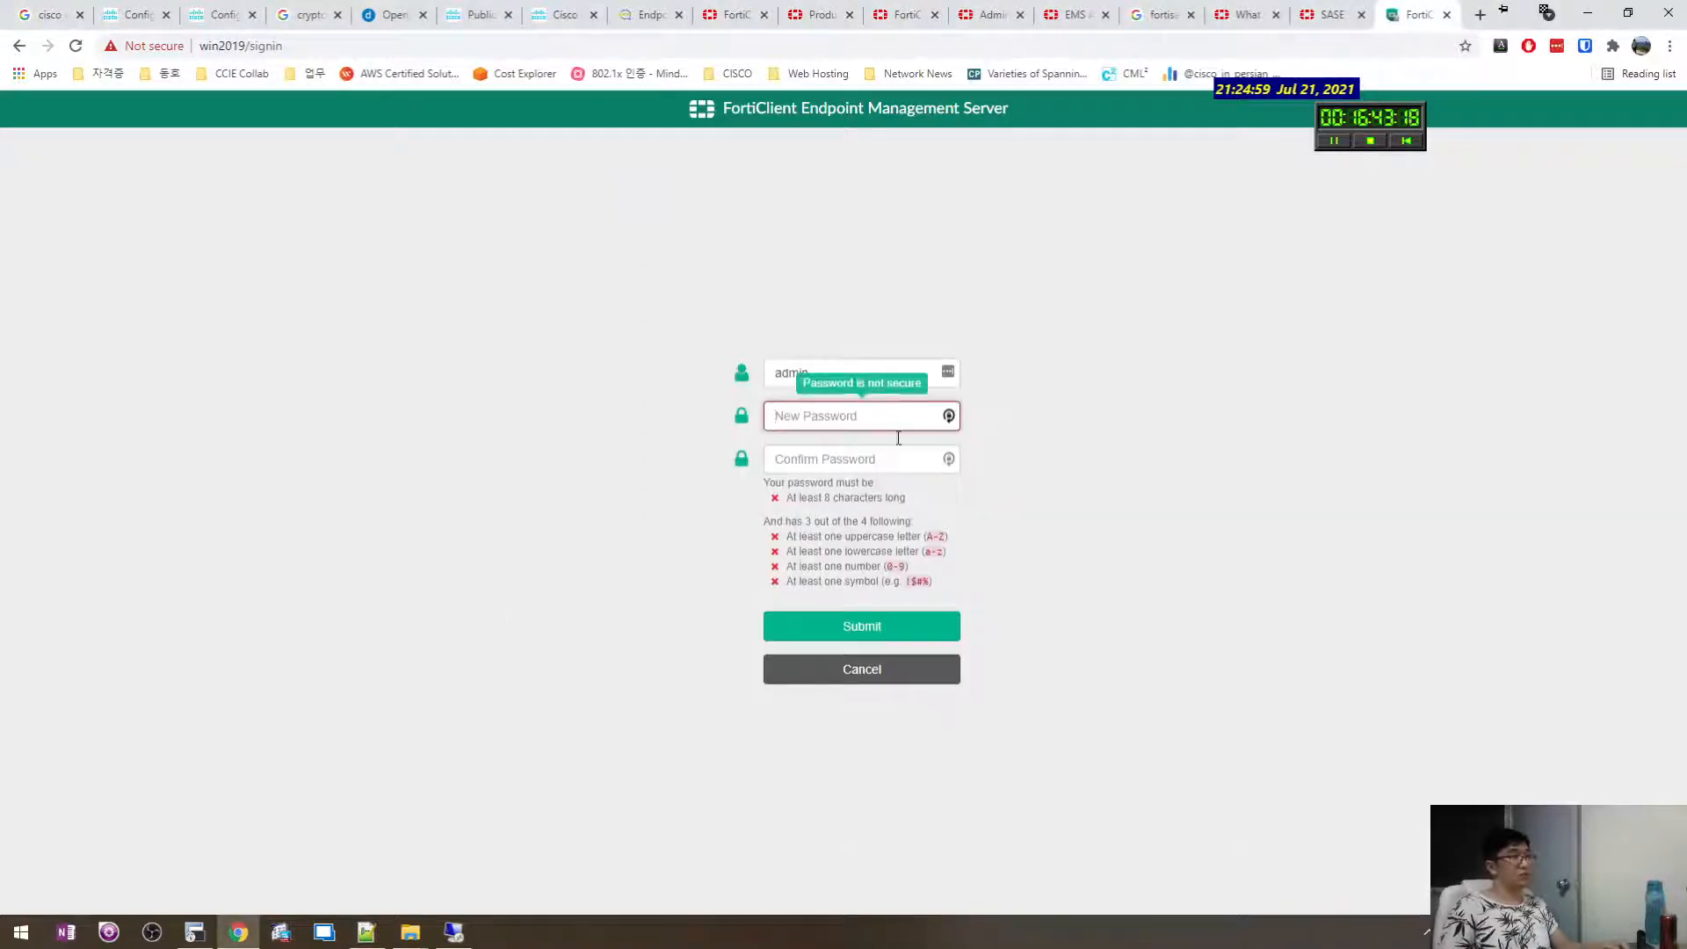
{"action": "key", "text": "alt+Tab"}
{"action": "double_click", "coordinate": [1074, 553]}
{"action": "type", "text": "exce"}
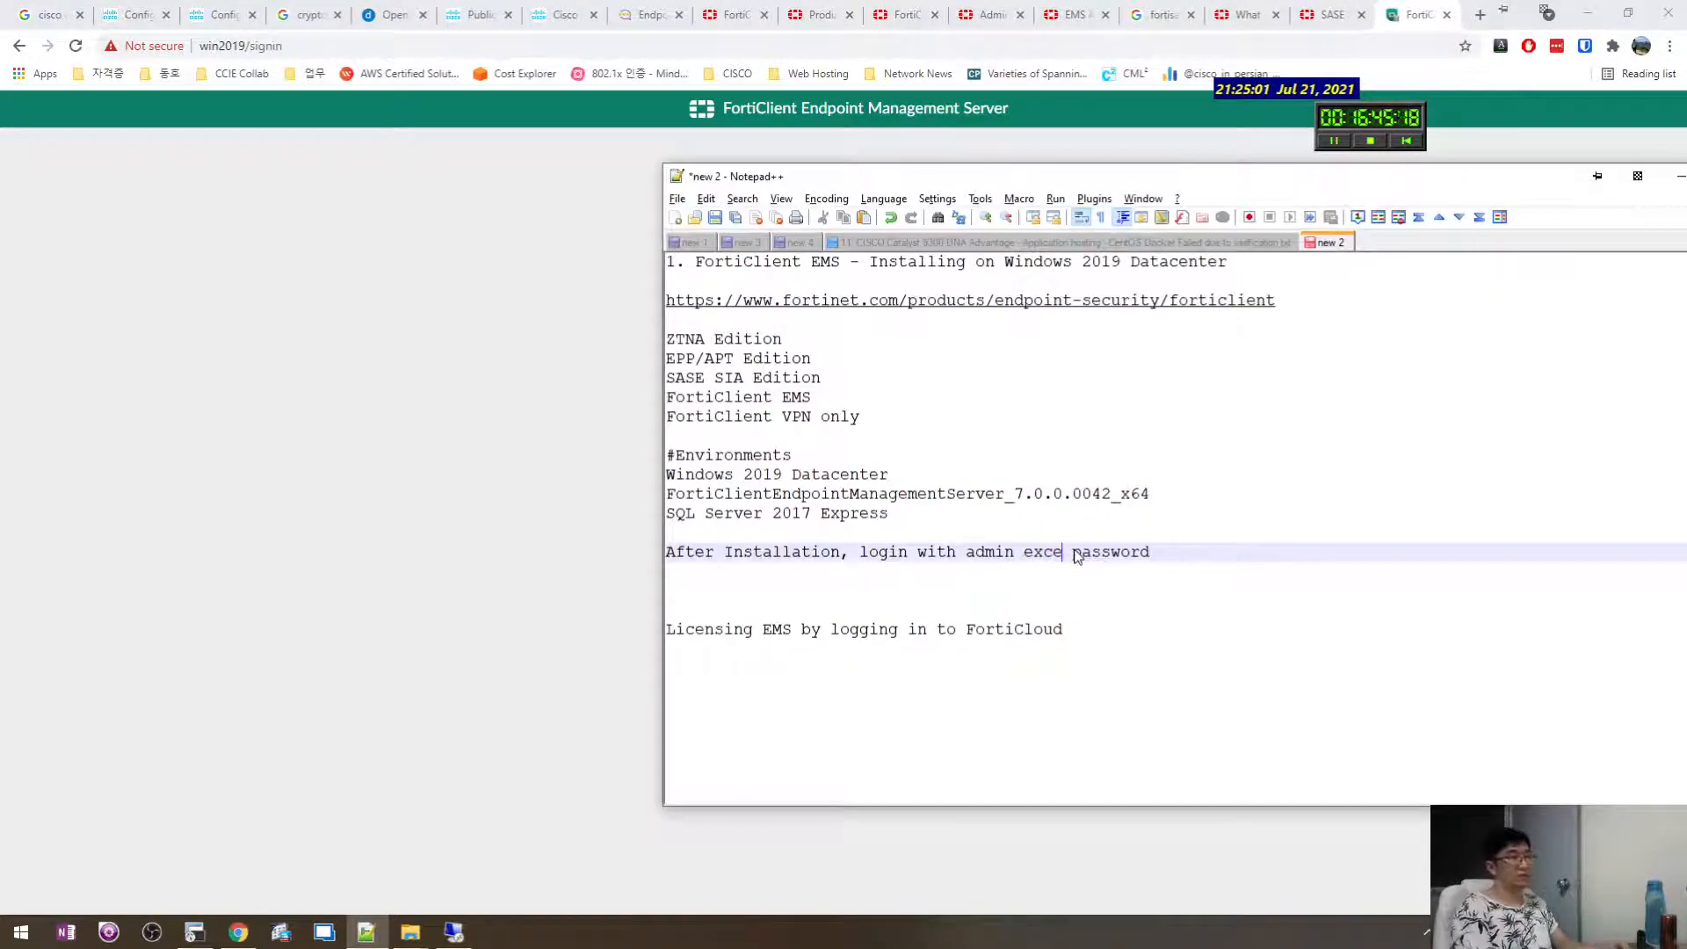
{"action": "type", "text": "pt"}
{"action": "left_click", "coordinate": [565, 520]}
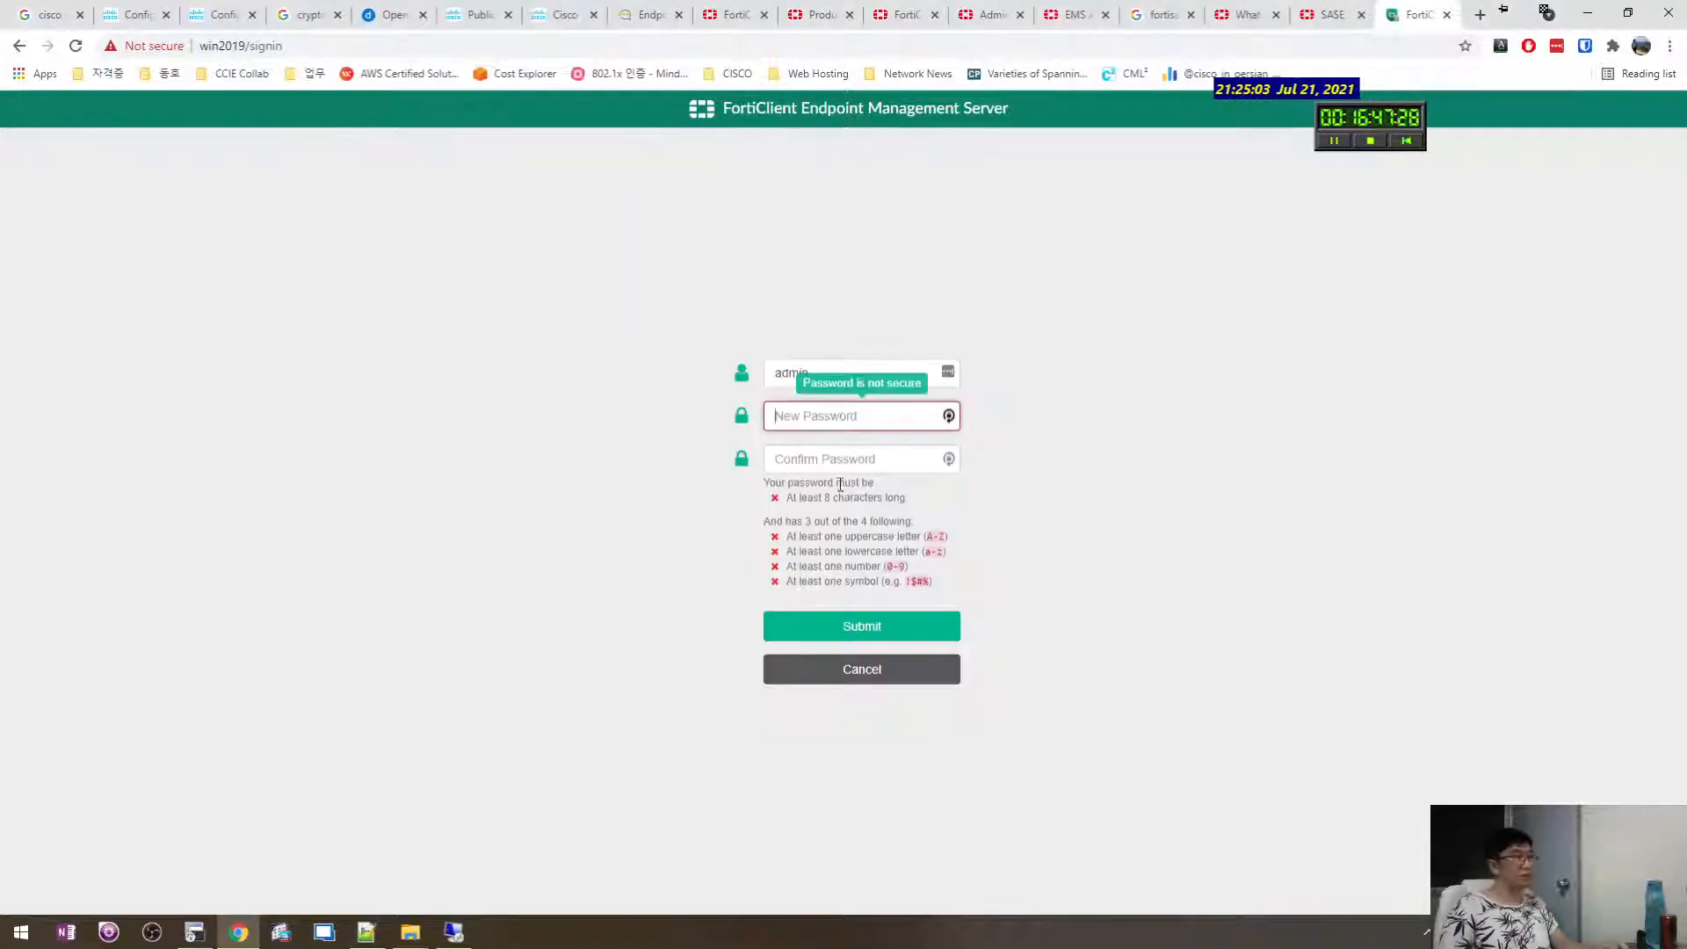
Enter and confirm a new admin password, submit it, and save the login in LastPass.
{"action": "type", "text": "fortinet"}
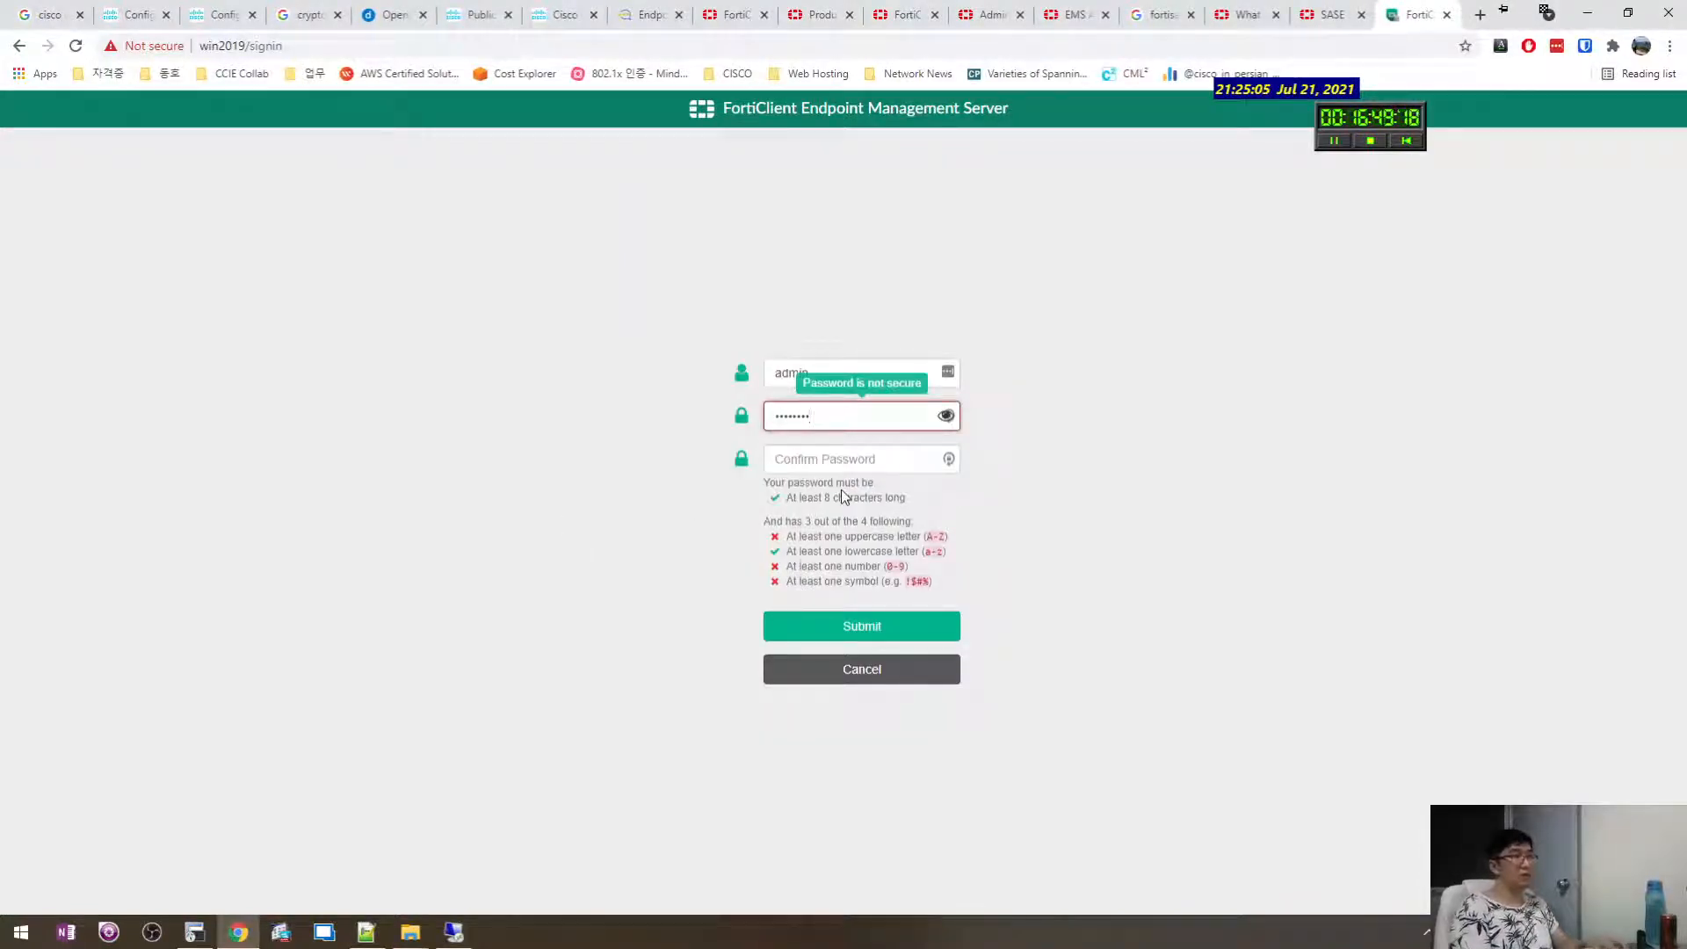
{"action": "key", "text": "ctrl+a"}
{"action": "type", "text": "fortinet1!"}
{"action": "key", "text": "Tab"}
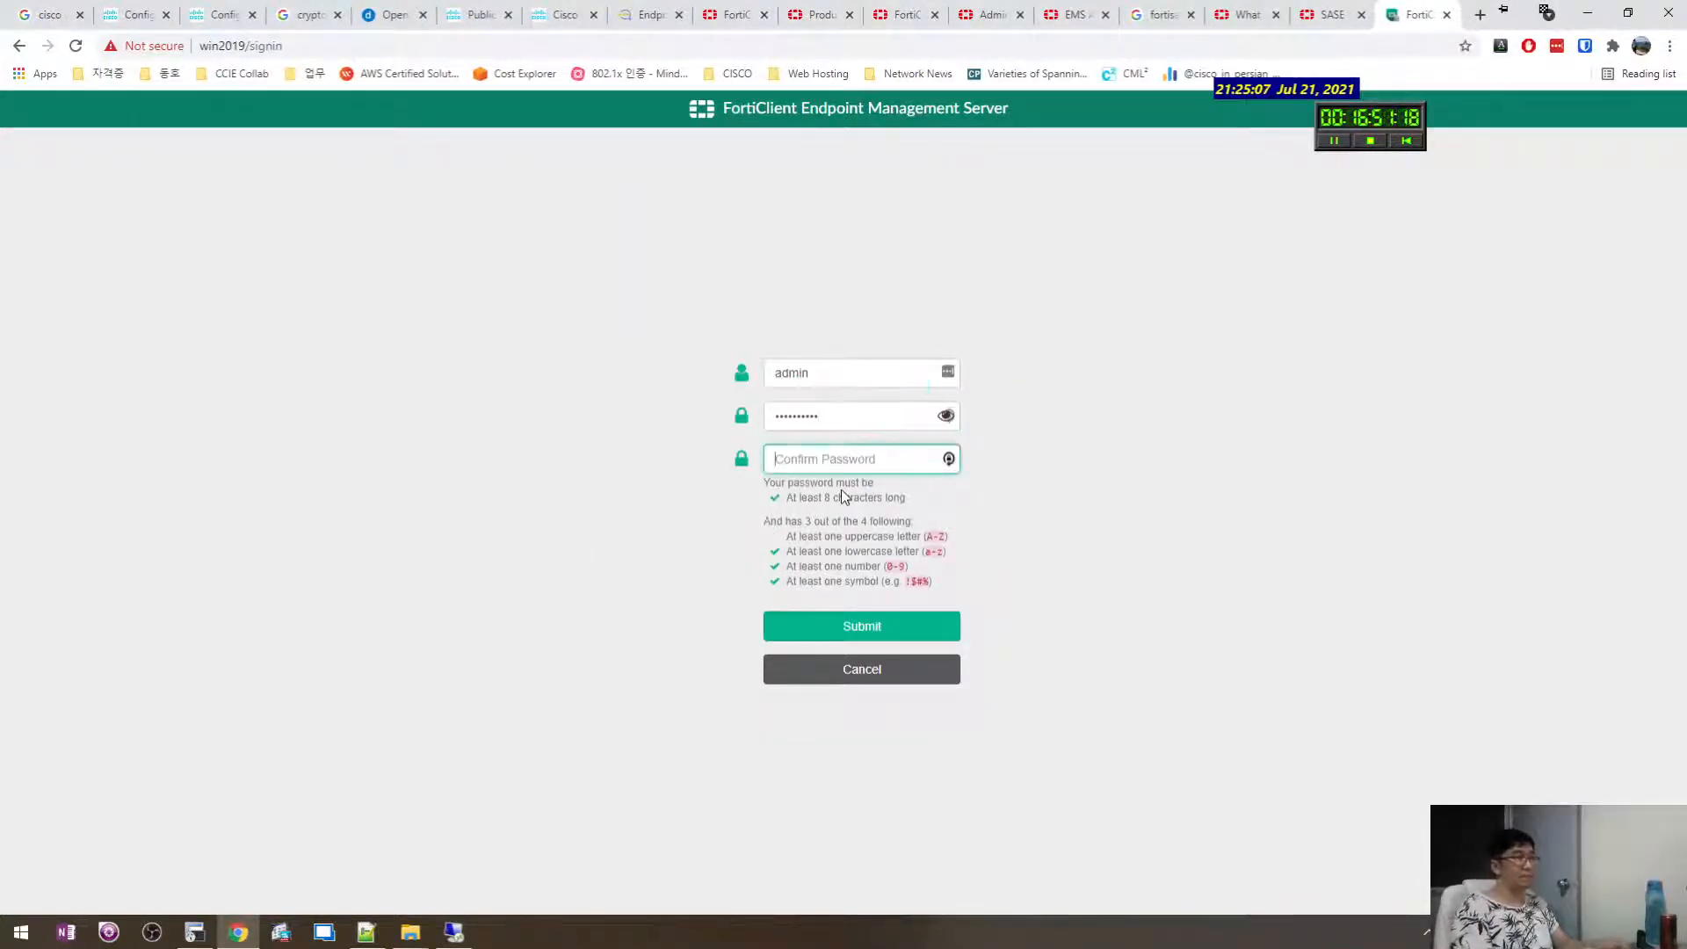
{"action": "type", "text": "fortinet1!"}
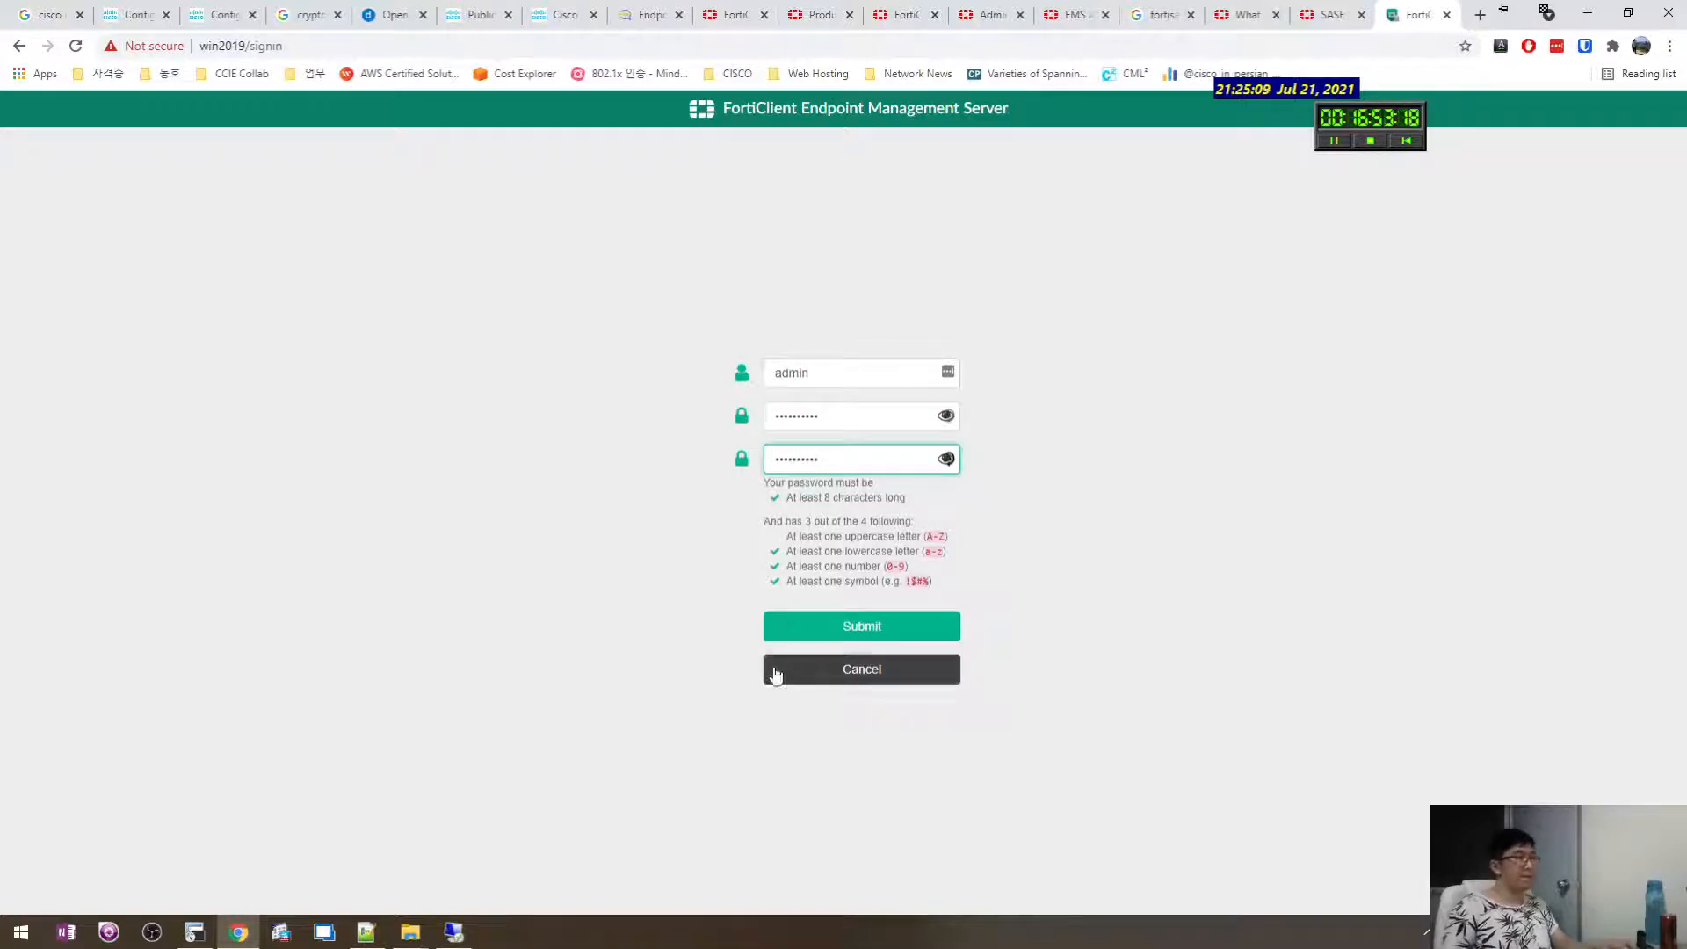
{"action": "key", "text": "Return"}
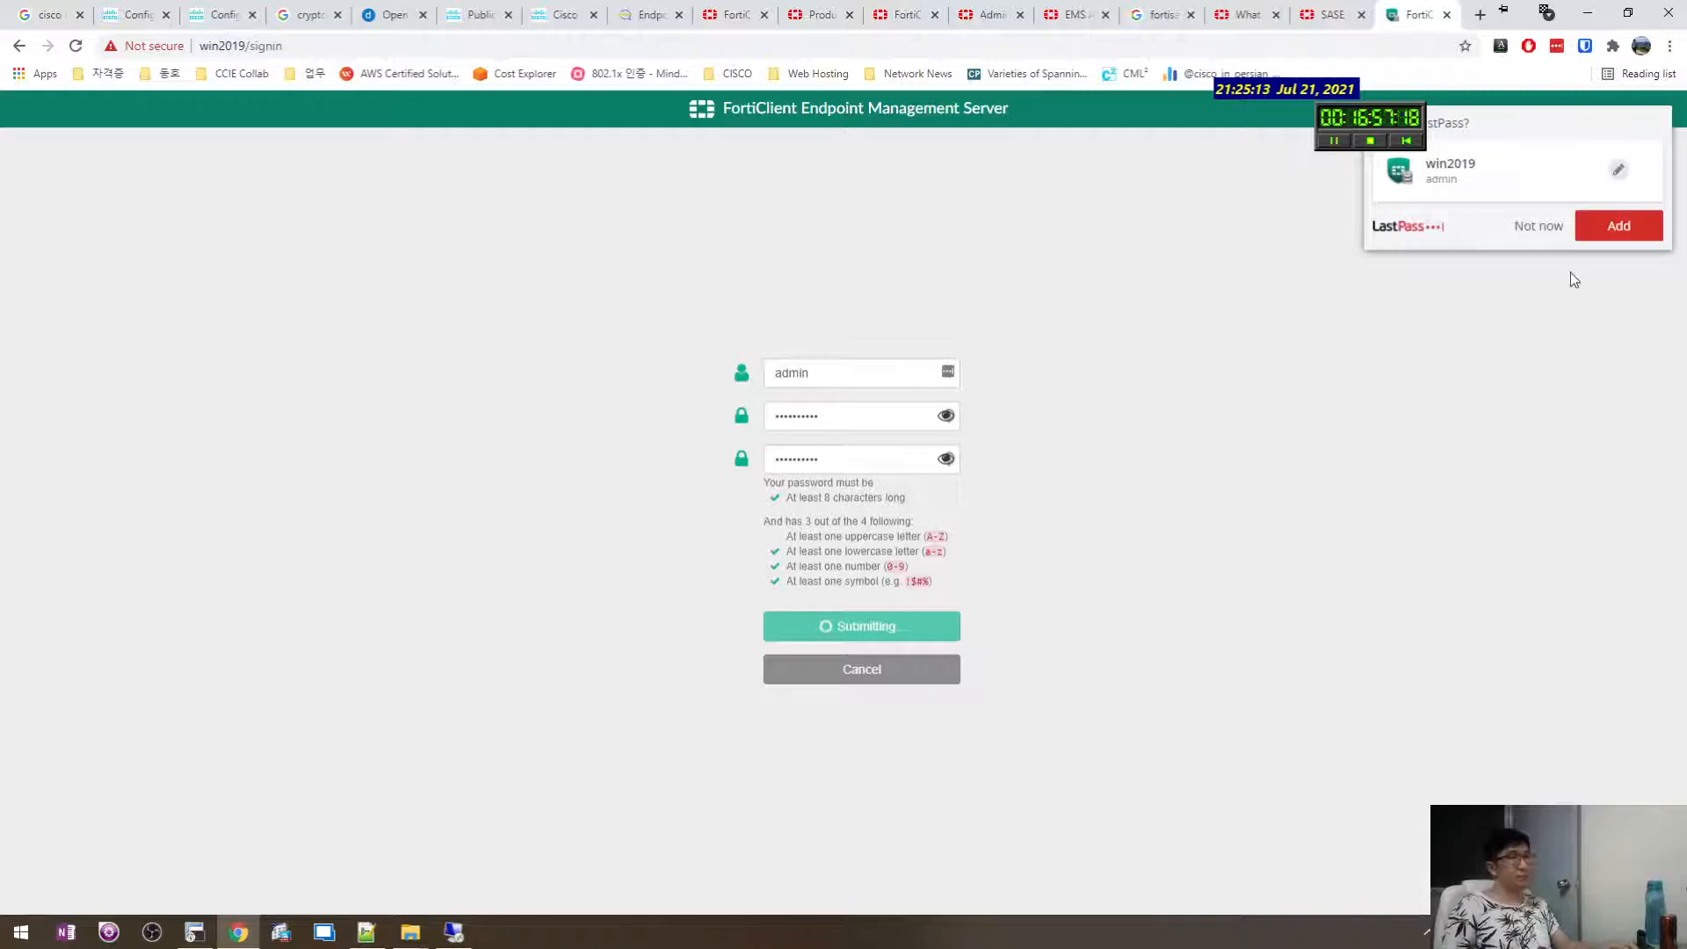
{"action": "left_click", "coordinate": [1536, 228]}
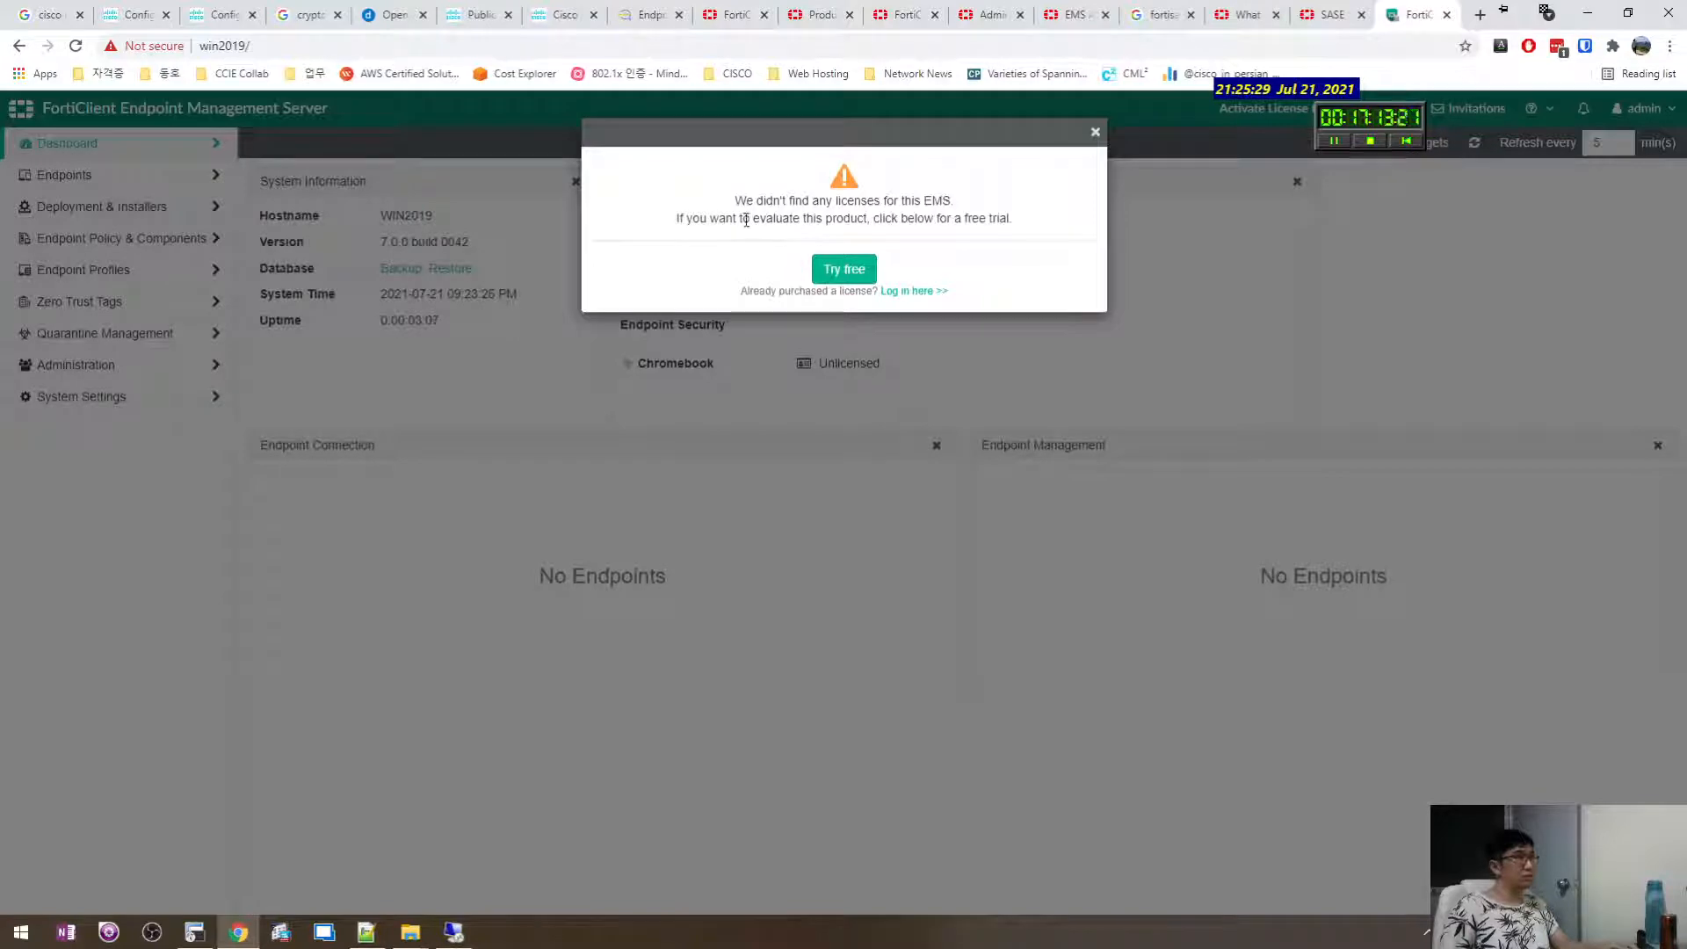
Enter the FortiCloud account e-mail and password, accept the licence agreement, and start the trial.
{"action": "left_click", "coordinate": [860, 271]}
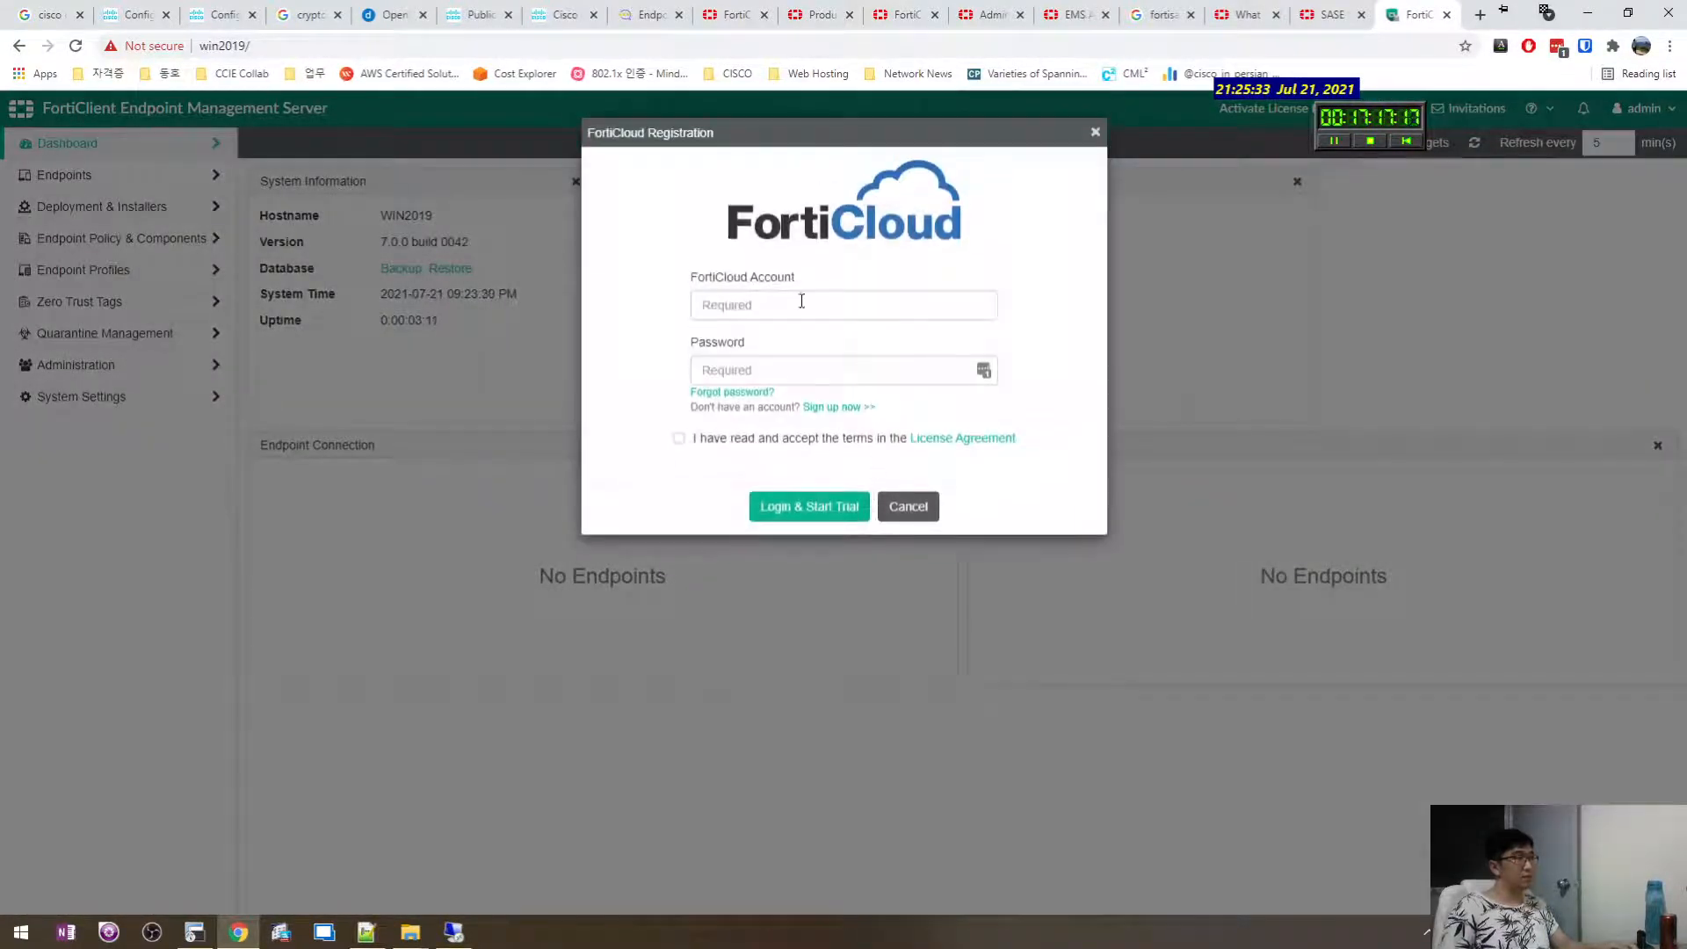
{"action": "left_click", "coordinate": [808, 299]}
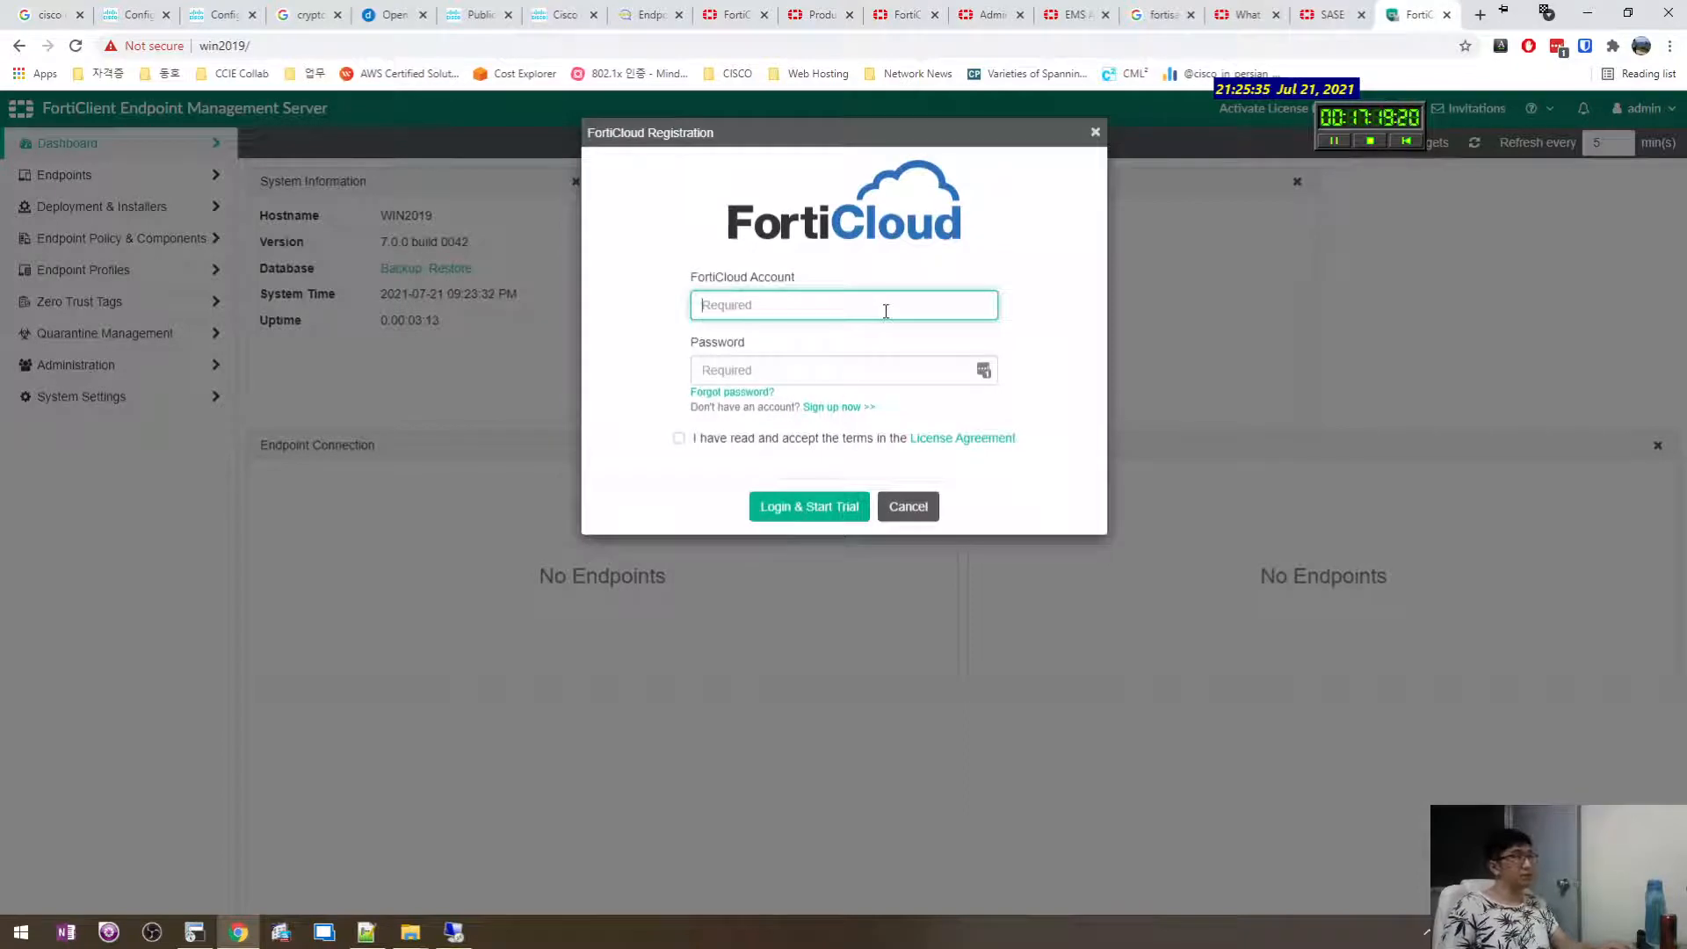
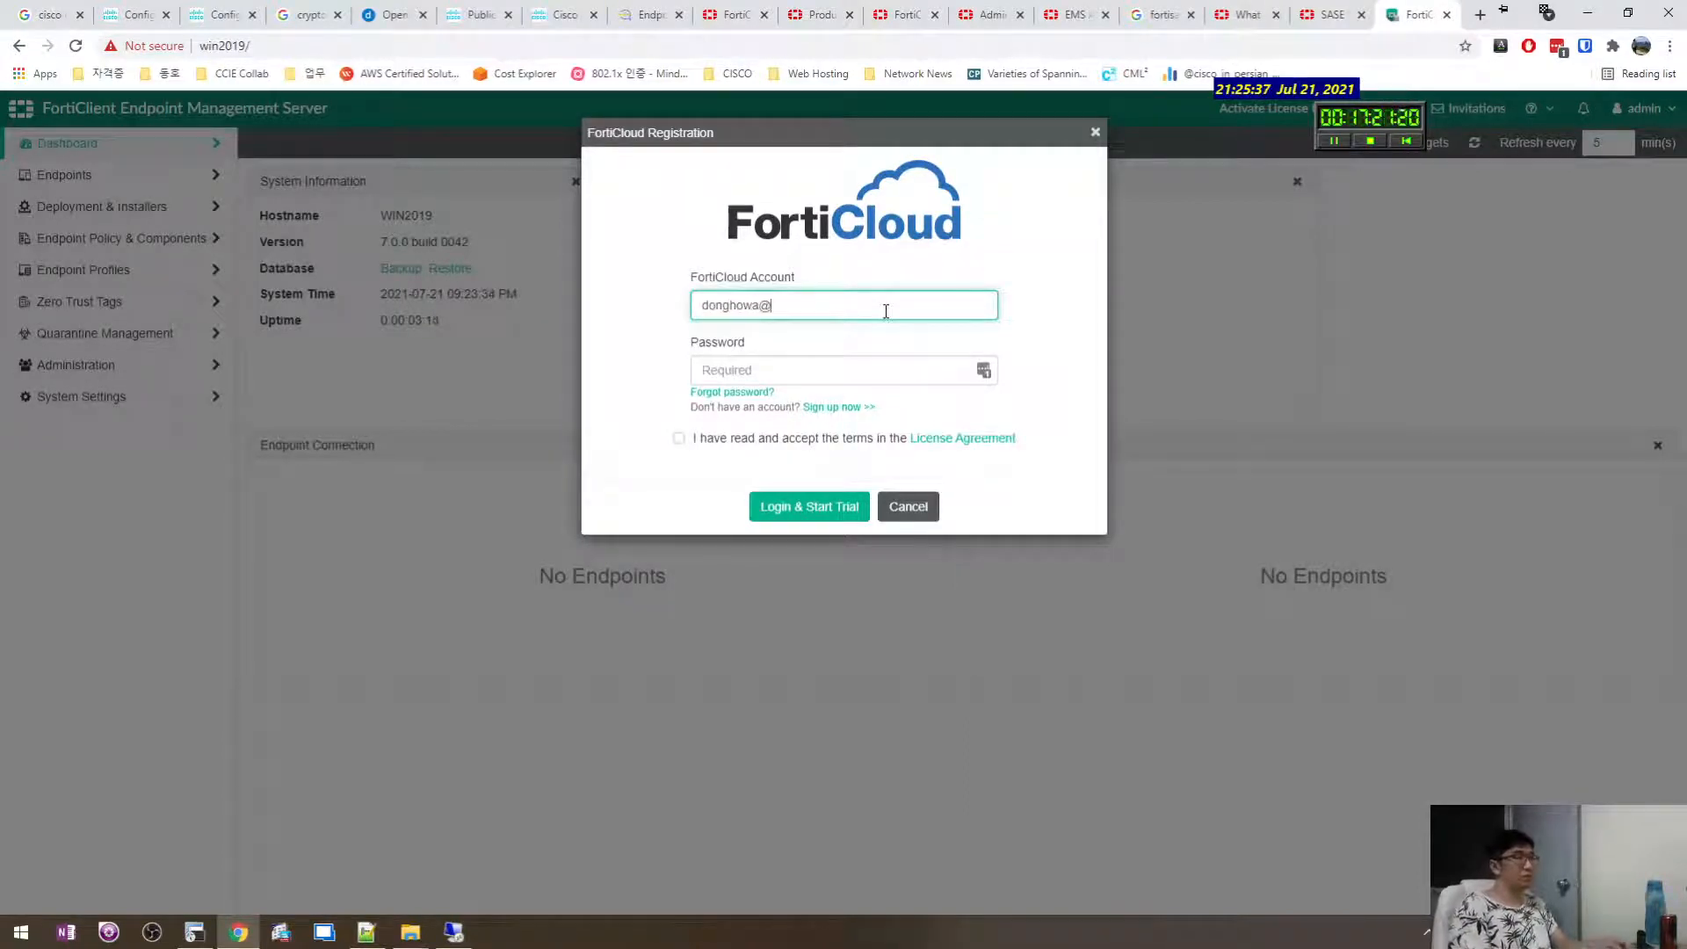
{"action": "key", "text": "Tab"}
{"action": "type", "text": "********"}
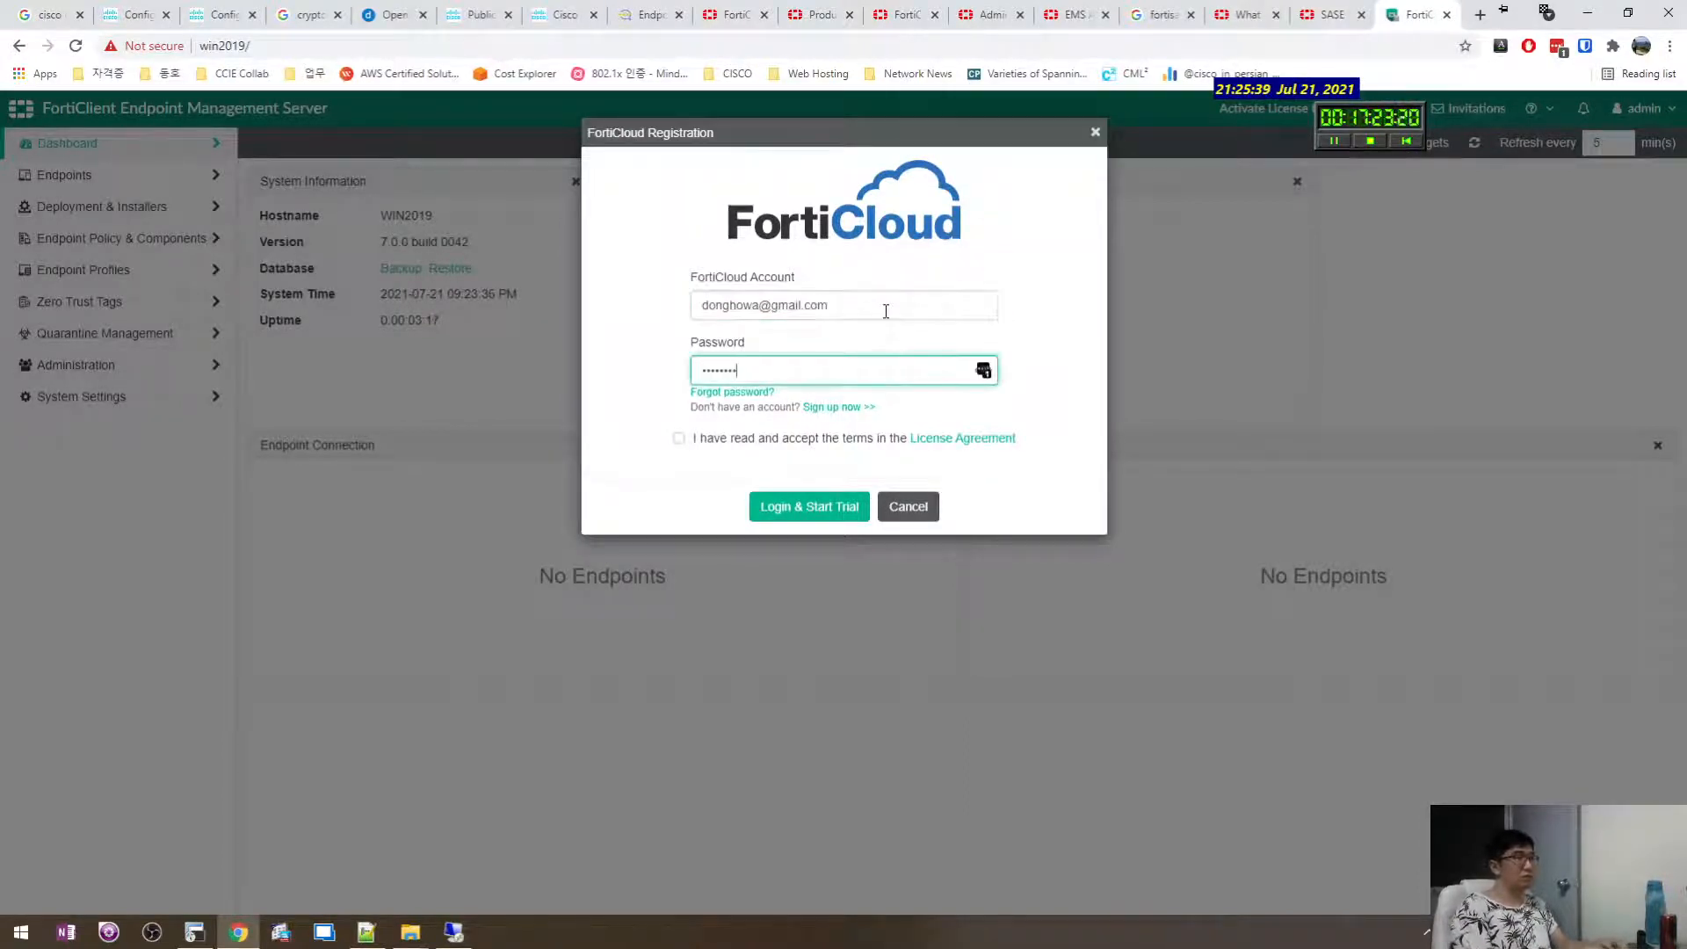
{"action": "type", "text": "**"}
{"action": "left_click", "coordinate": [682, 438]}
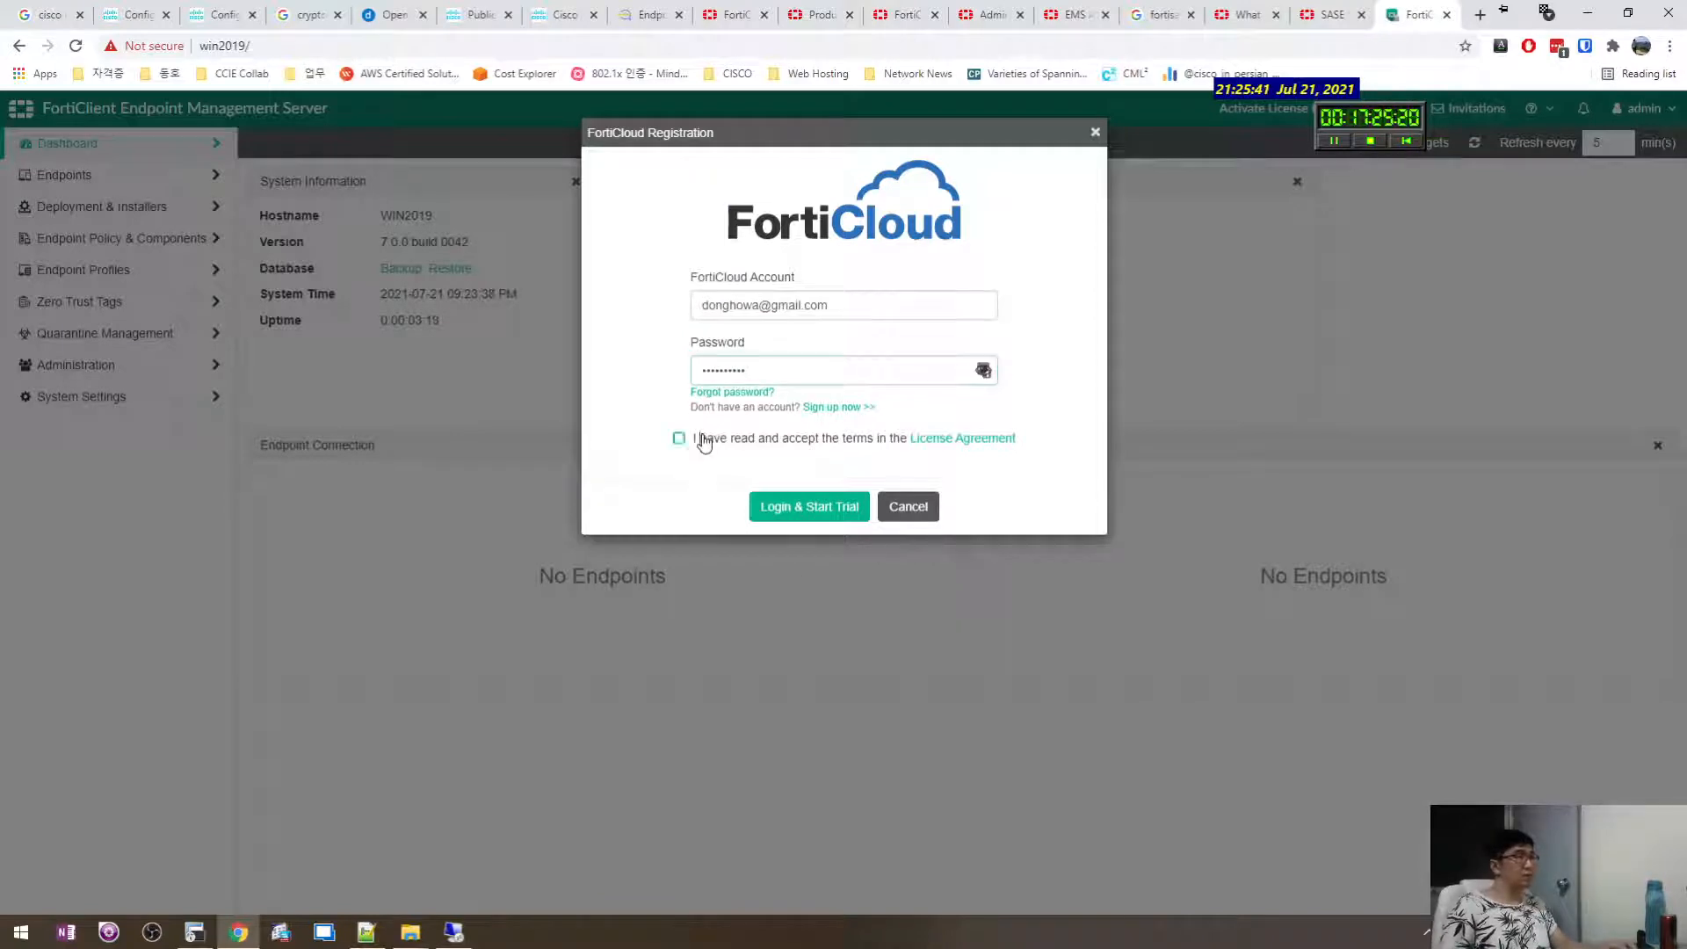
{"action": "left_click", "coordinate": [802, 508]}
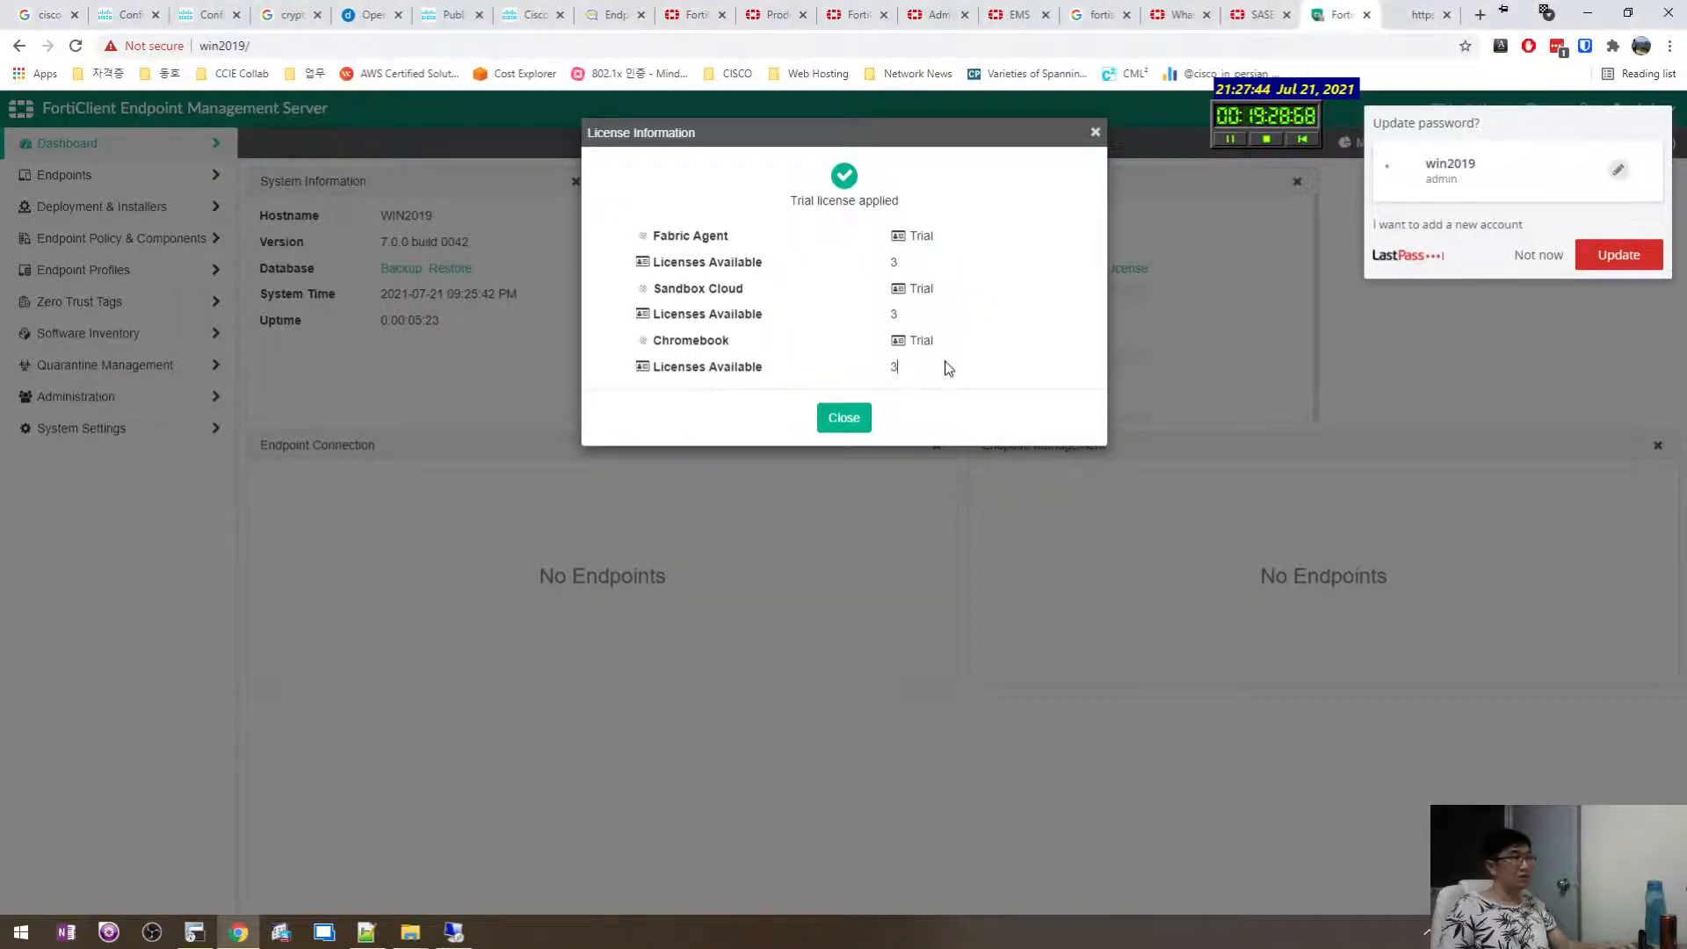
Close the licence summary, dismiss the LastPass prompt, and expand System Settings.
{"action": "left_click", "coordinate": [847, 420]}
{"action": "left_click", "coordinate": [1526, 257]}
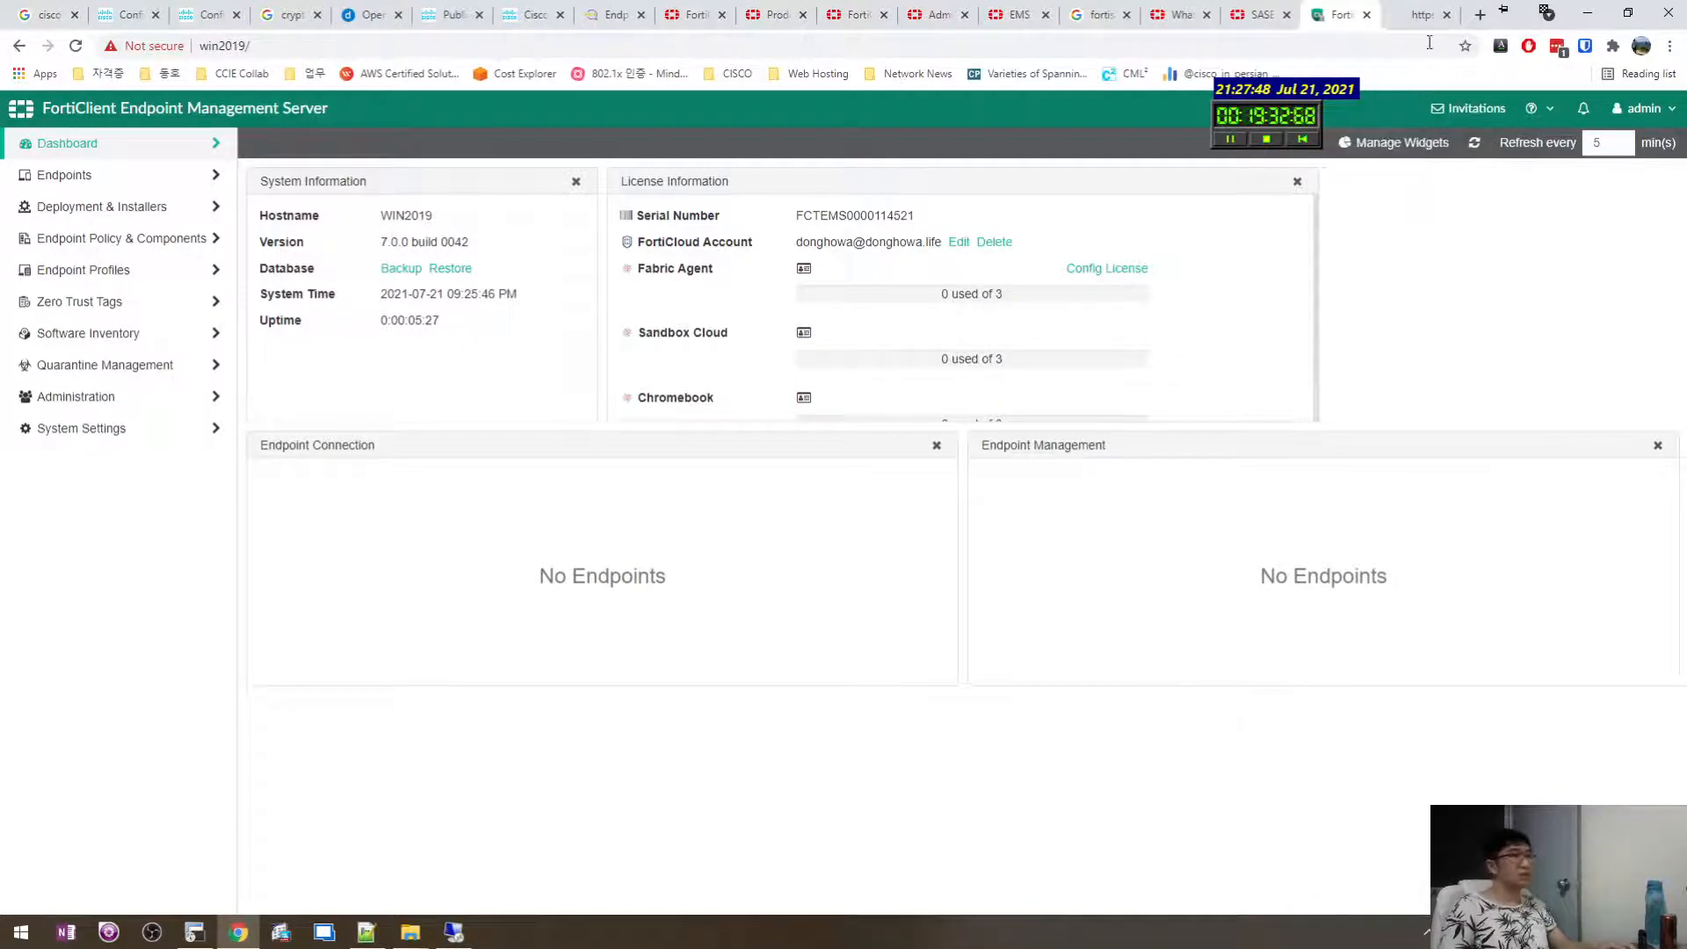
{"action": "left_click", "coordinate": [1421, 14]}
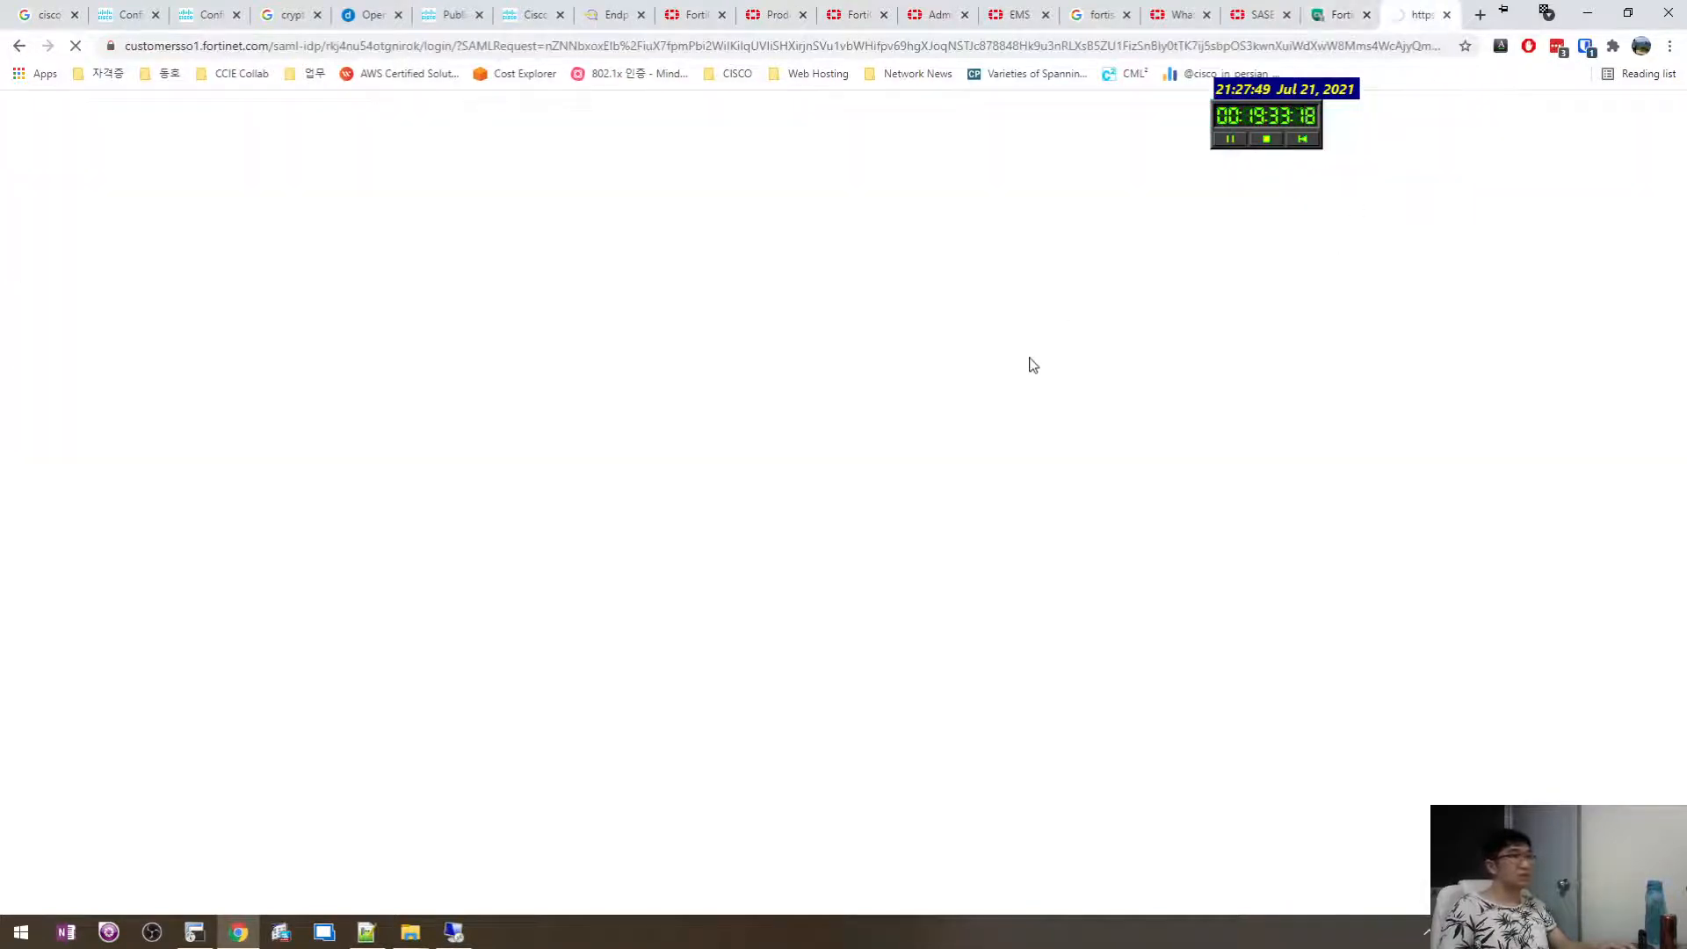
{"action": "left_click", "coordinate": [1342, 13]}
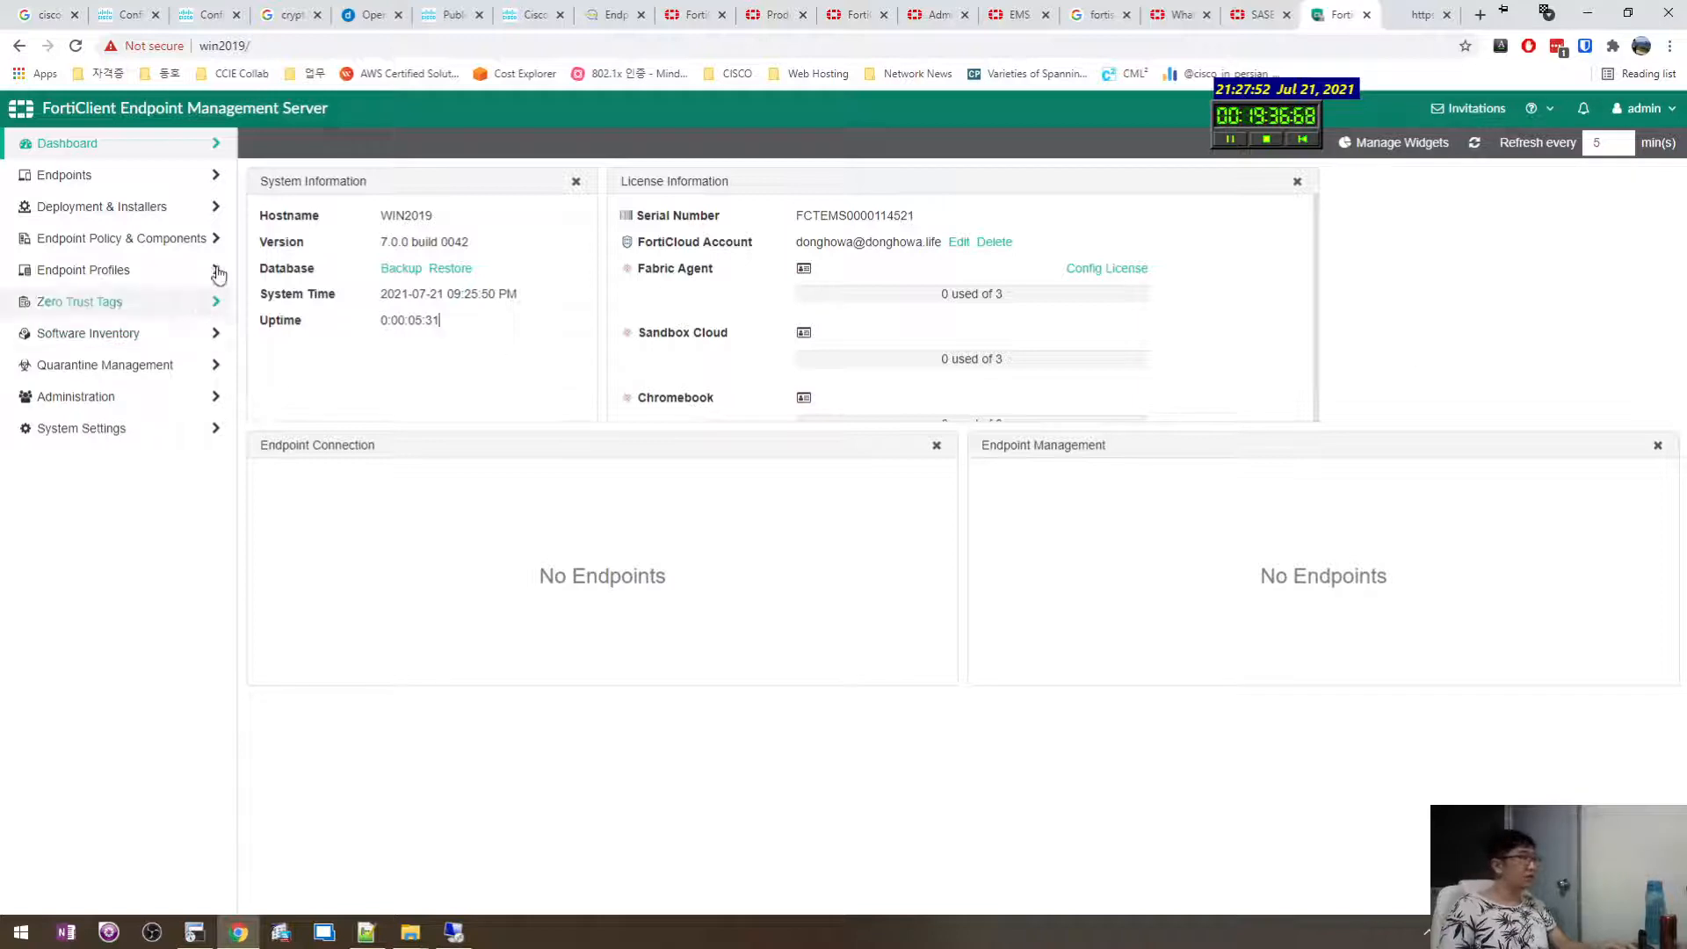
{"action": "left_click", "coordinate": [133, 429]}
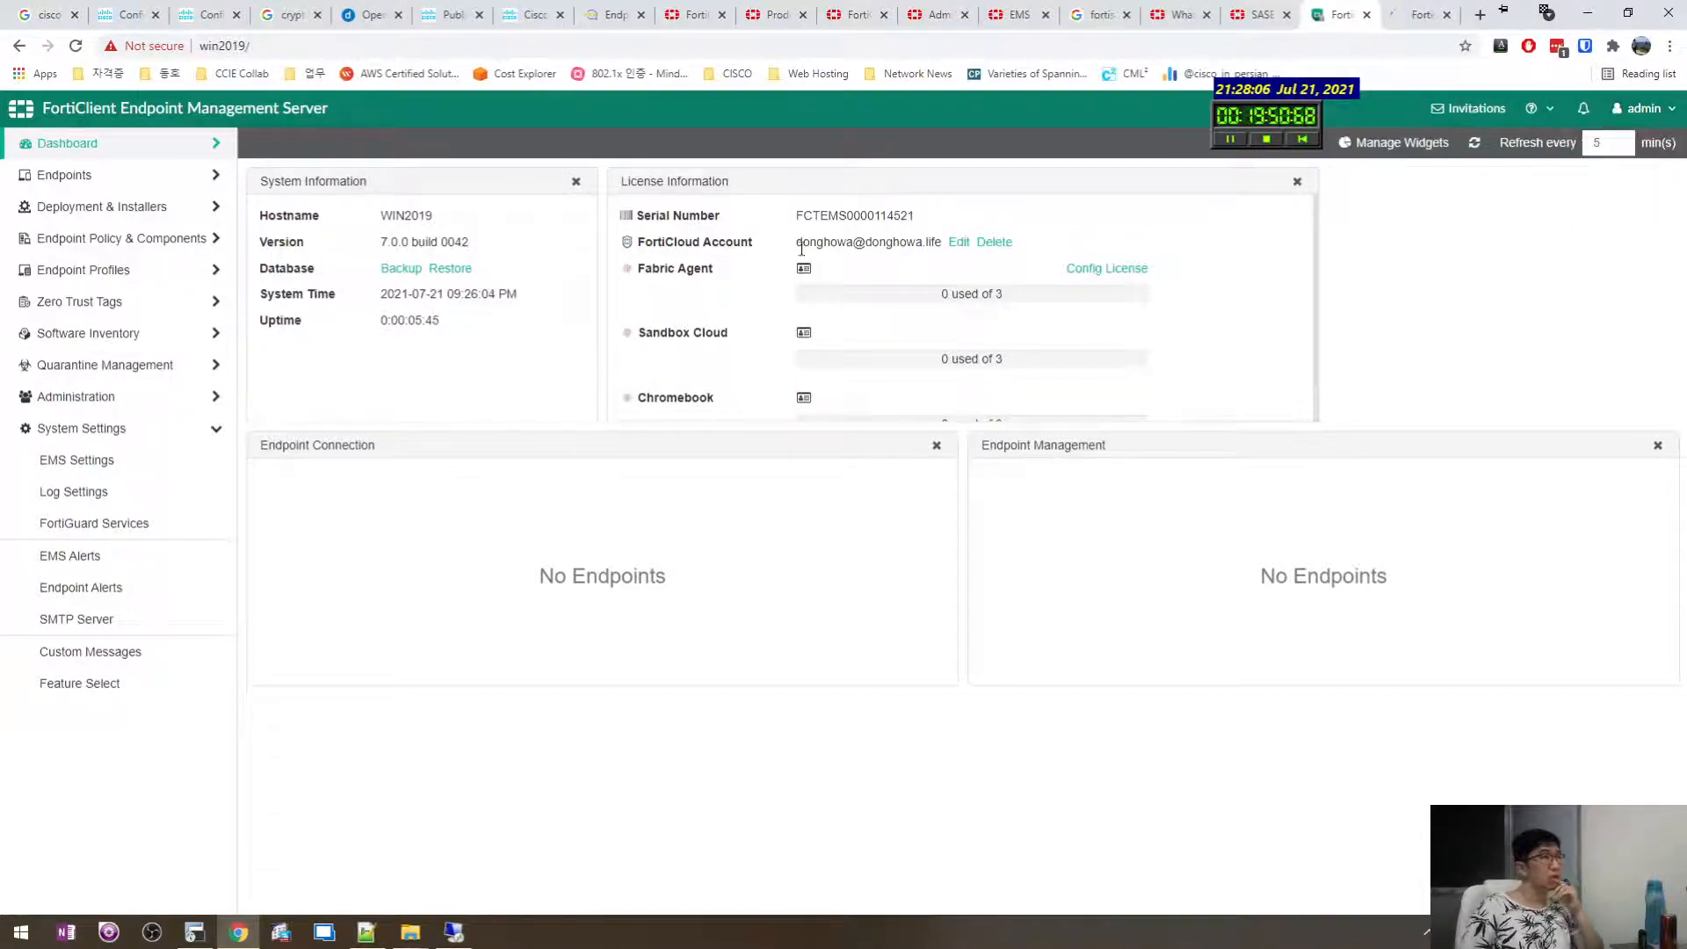
Review the linked FortiCloud account and system information rows on the dashboard.
{"action": "left_click_drag", "start_coordinate": [940, 245], "coordinate": [796, 240]}
{"action": "left_click", "coordinate": [842, 240]}
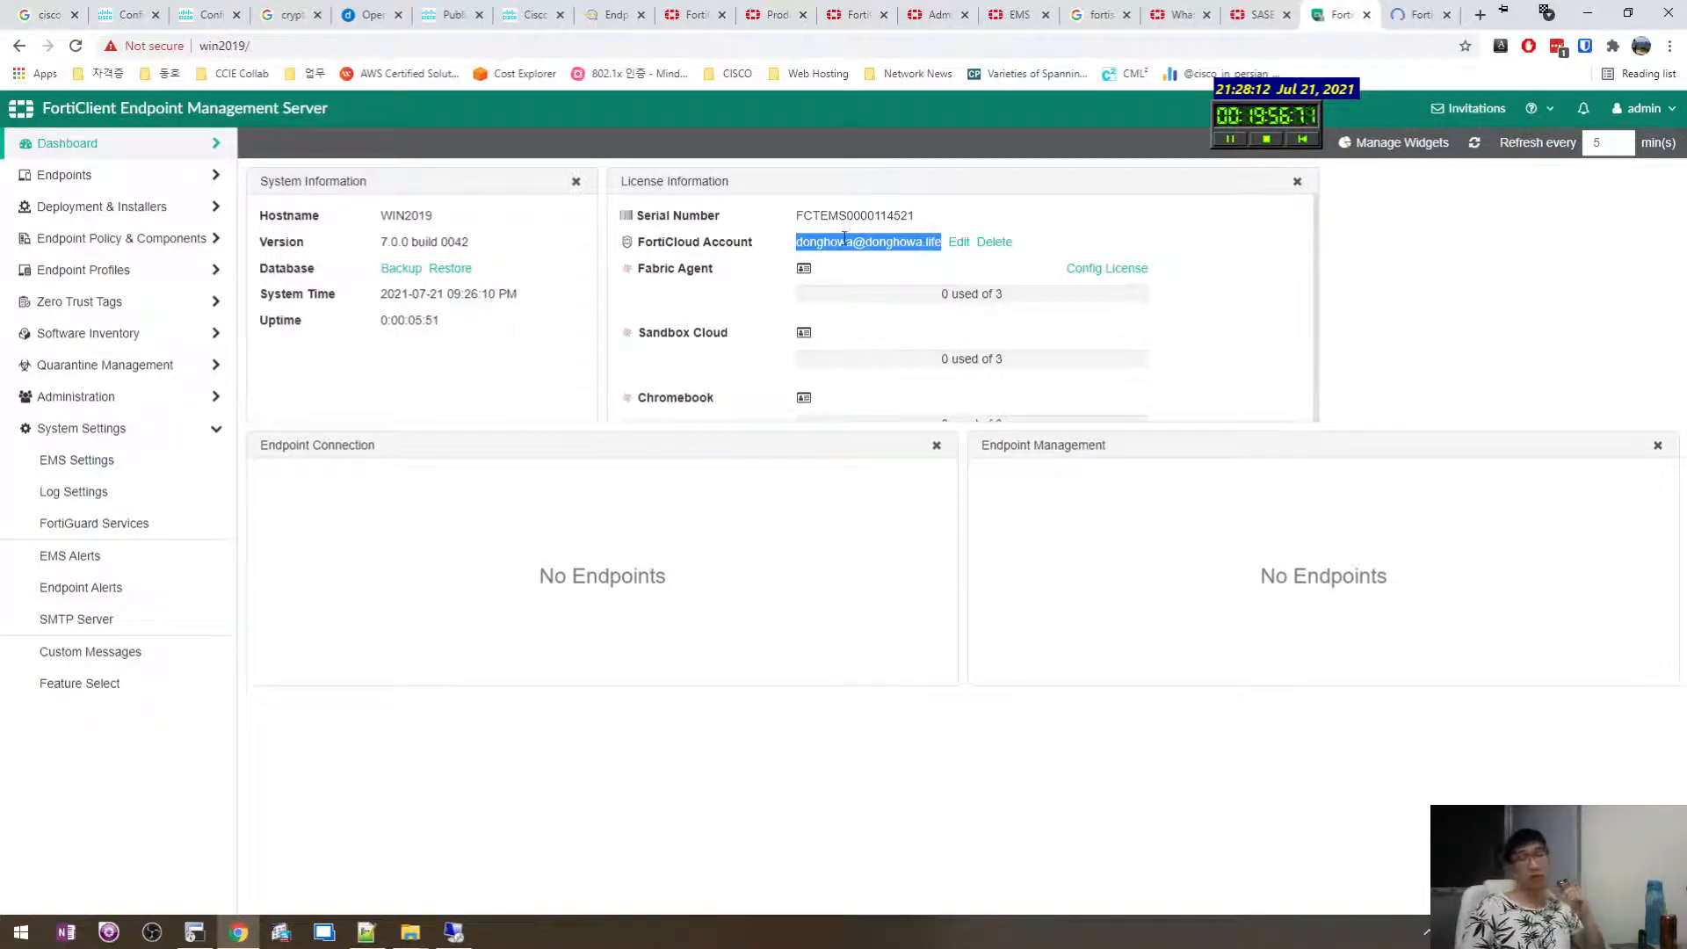
{"action": "left_click_drag", "start_coordinate": [522, 341], "coordinate": [263, 213]}
{"action": "left_click_drag", "start_coordinate": [533, 384], "coordinate": [381, 234]}
{"action": "left_click", "coordinate": [516, 404]}
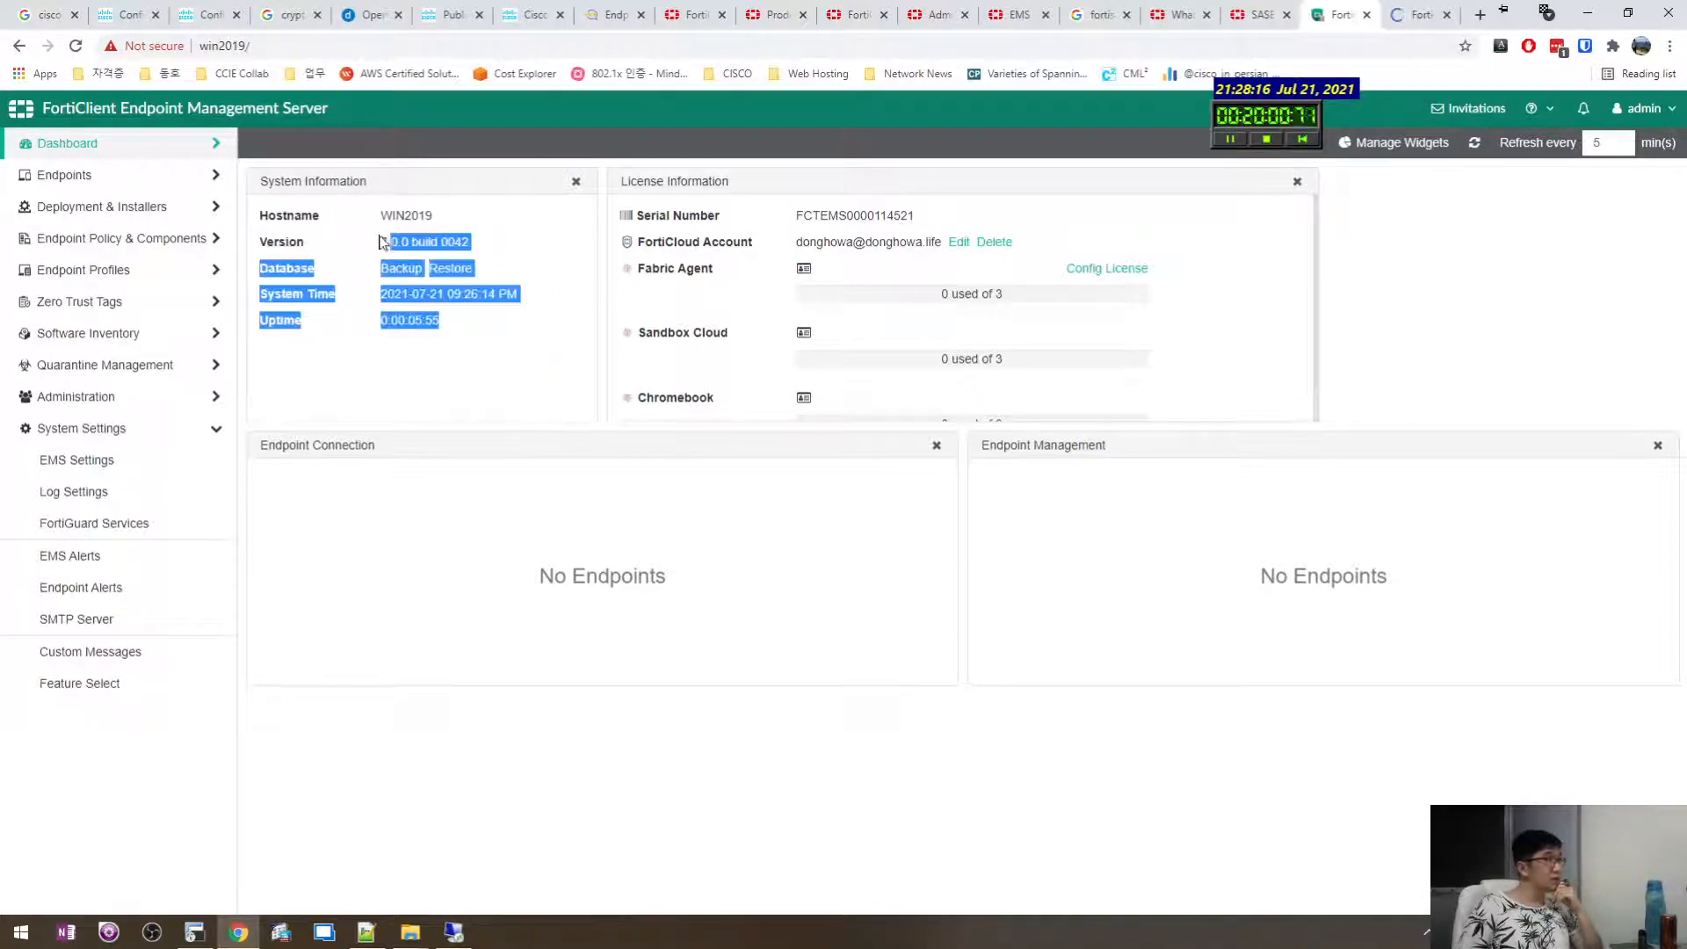
{"action": "left_click", "coordinate": [545, 328]}
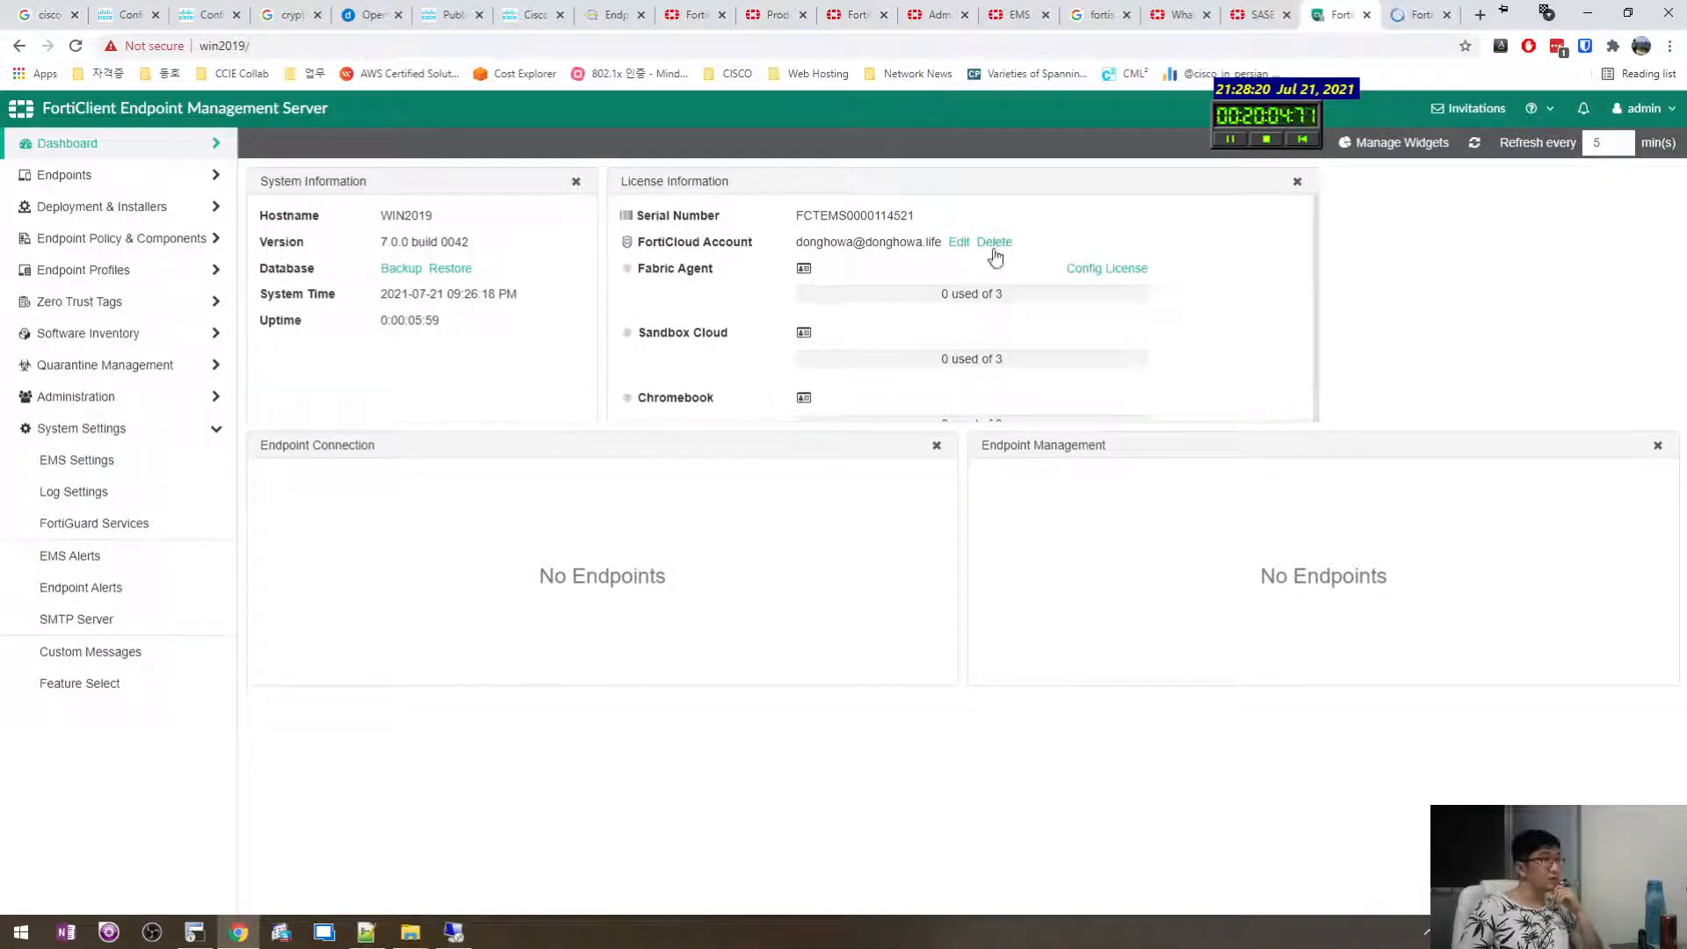
Open Config License and review the Hardware ID and Chromebook trial details.
{"action": "left_click", "coordinate": [1111, 273]}
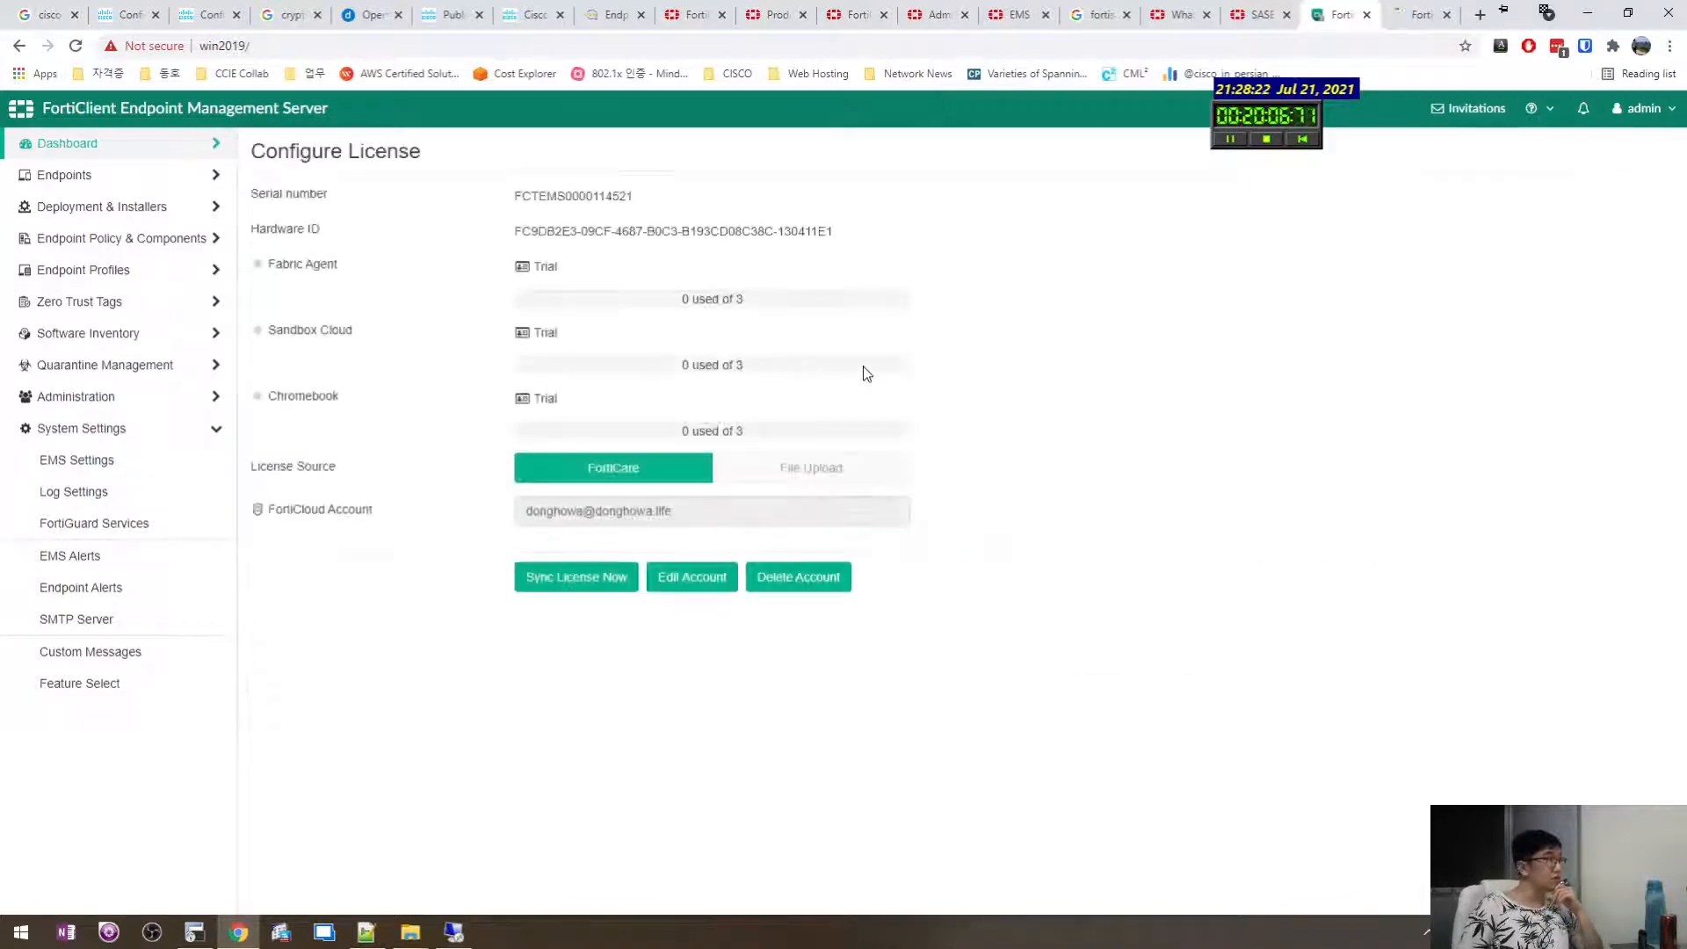
{"action": "left_click_drag", "start_coordinate": [887, 232], "coordinate": [986, 271]}
{"action": "left_click", "coordinate": [528, 273]}
{"action": "left_click_drag", "start_coordinate": [454, 235], "coordinate": [791, 301]}
{"action": "left_click", "coordinate": [790, 301]}
{"action": "mouse_move", "coordinate": [697, 231]}
{"action": "left_mouse_down"}
{"action": "mouse_move", "coordinate": [949, 445]}
{"action": "mouse_move", "coordinate": [684, 232]}
{"action": "left_mouse_up"}
{"action": "left_click", "coordinate": [949, 445]}
{"action": "left_click", "coordinate": [840, 257]}
{"action": "left_click_drag", "start_coordinate": [832, 210], "coordinate": [927, 409]}
{"action": "left_click", "coordinate": [927, 409]}
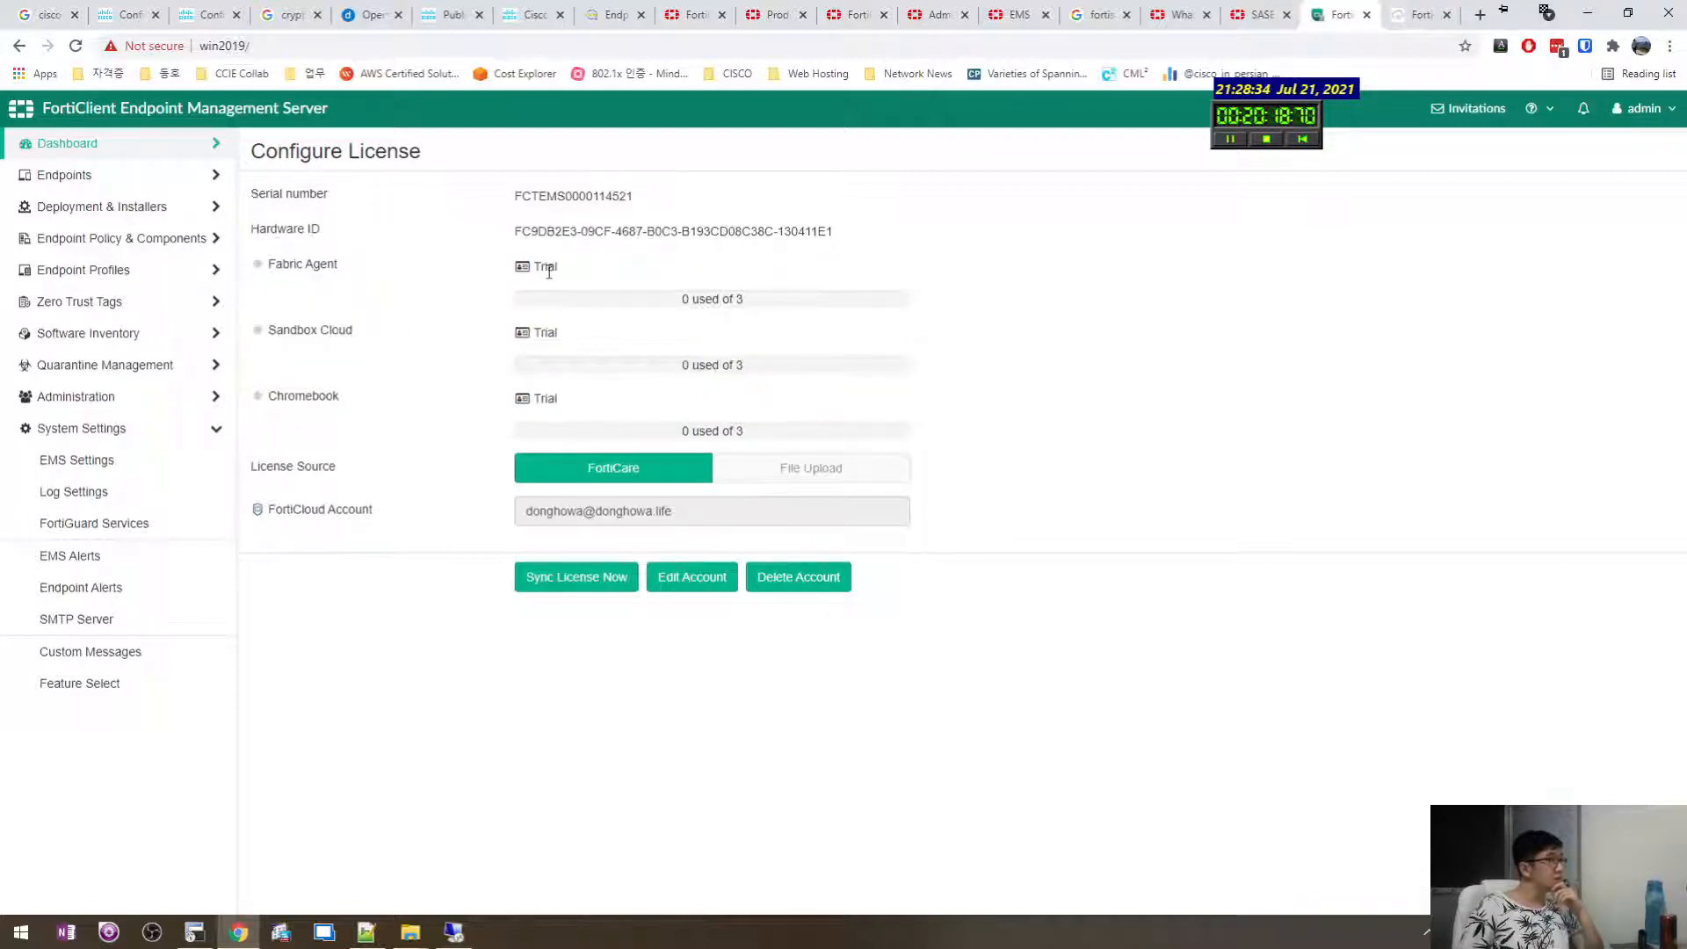
Check the Fabric Agent count of 0 used of 3, then open EMS Settings.
{"action": "left_click_drag", "start_coordinate": [344, 266], "coordinate": [470, 283]}
{"action": "left_click", "coordinate": [470, 283]}
{"action": "left_click_drag", "start_coordinate": [660, 307], "coordinate": [885, 307]}
{"action": "left_click", "coordinate": [885, 307]}
{"action": "left_click_drag", "start_coordinate": [755, 307], "coordinate": [572, 290]}
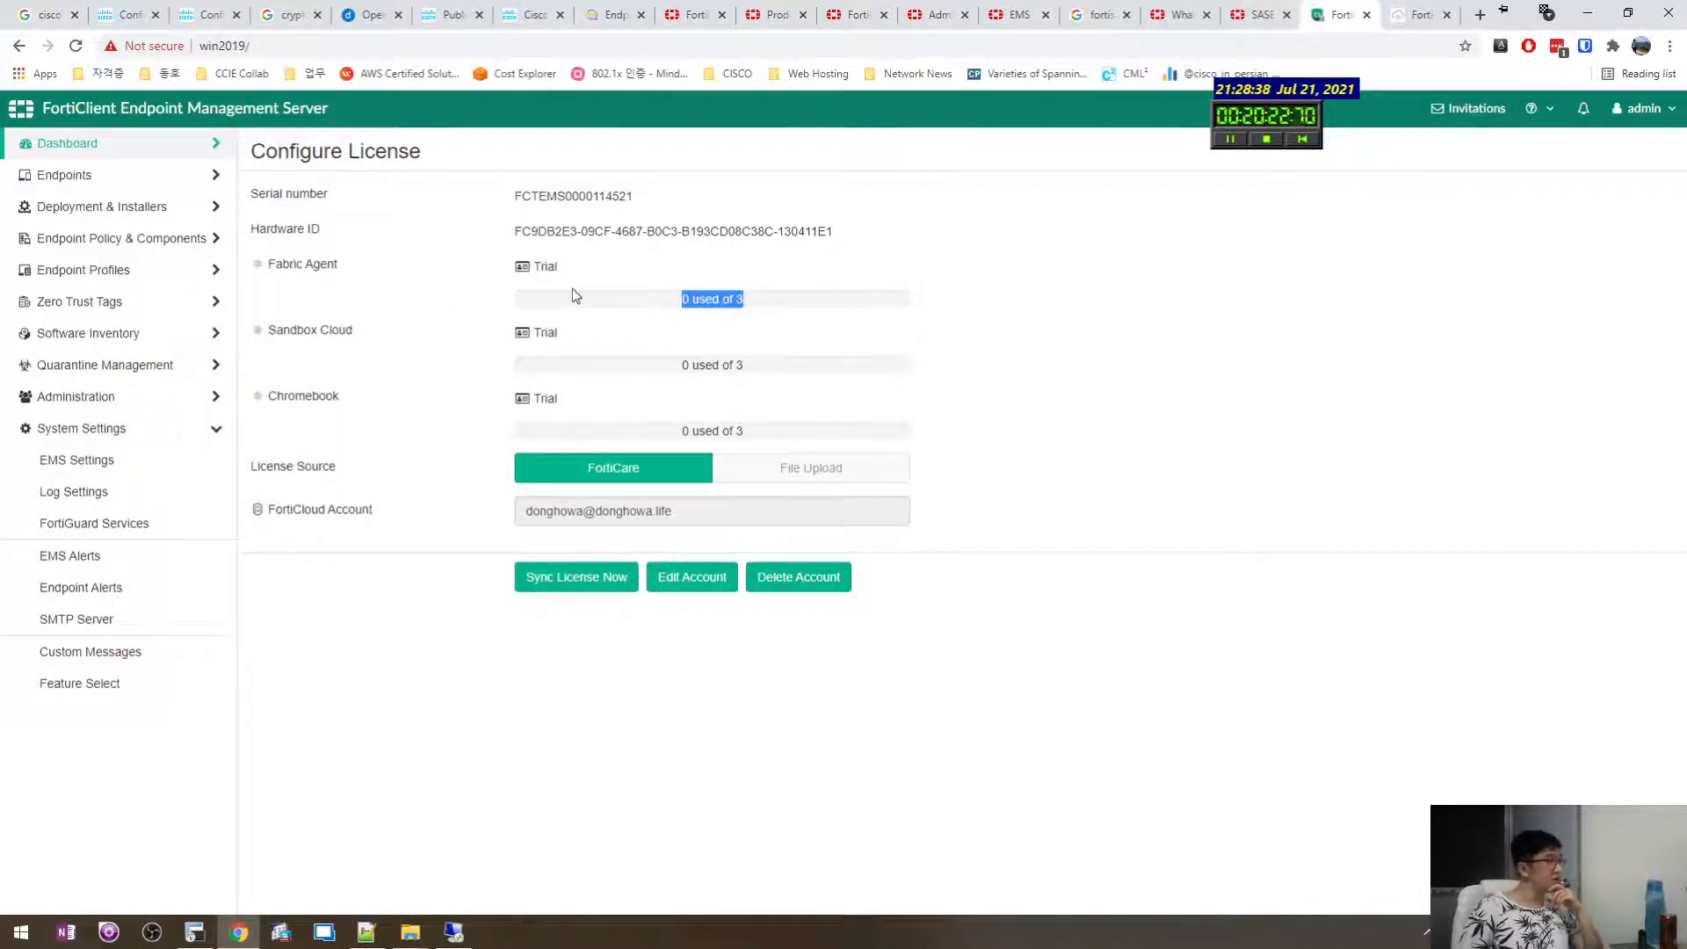
{"action": "left_click", "coordinate": [572, 290]}
{"action": "left_click_drag", "start_coordinate": [771, 306], "coordinate": [988, 307]}
{"action": "left_click", "coordinate": [954, 306]}
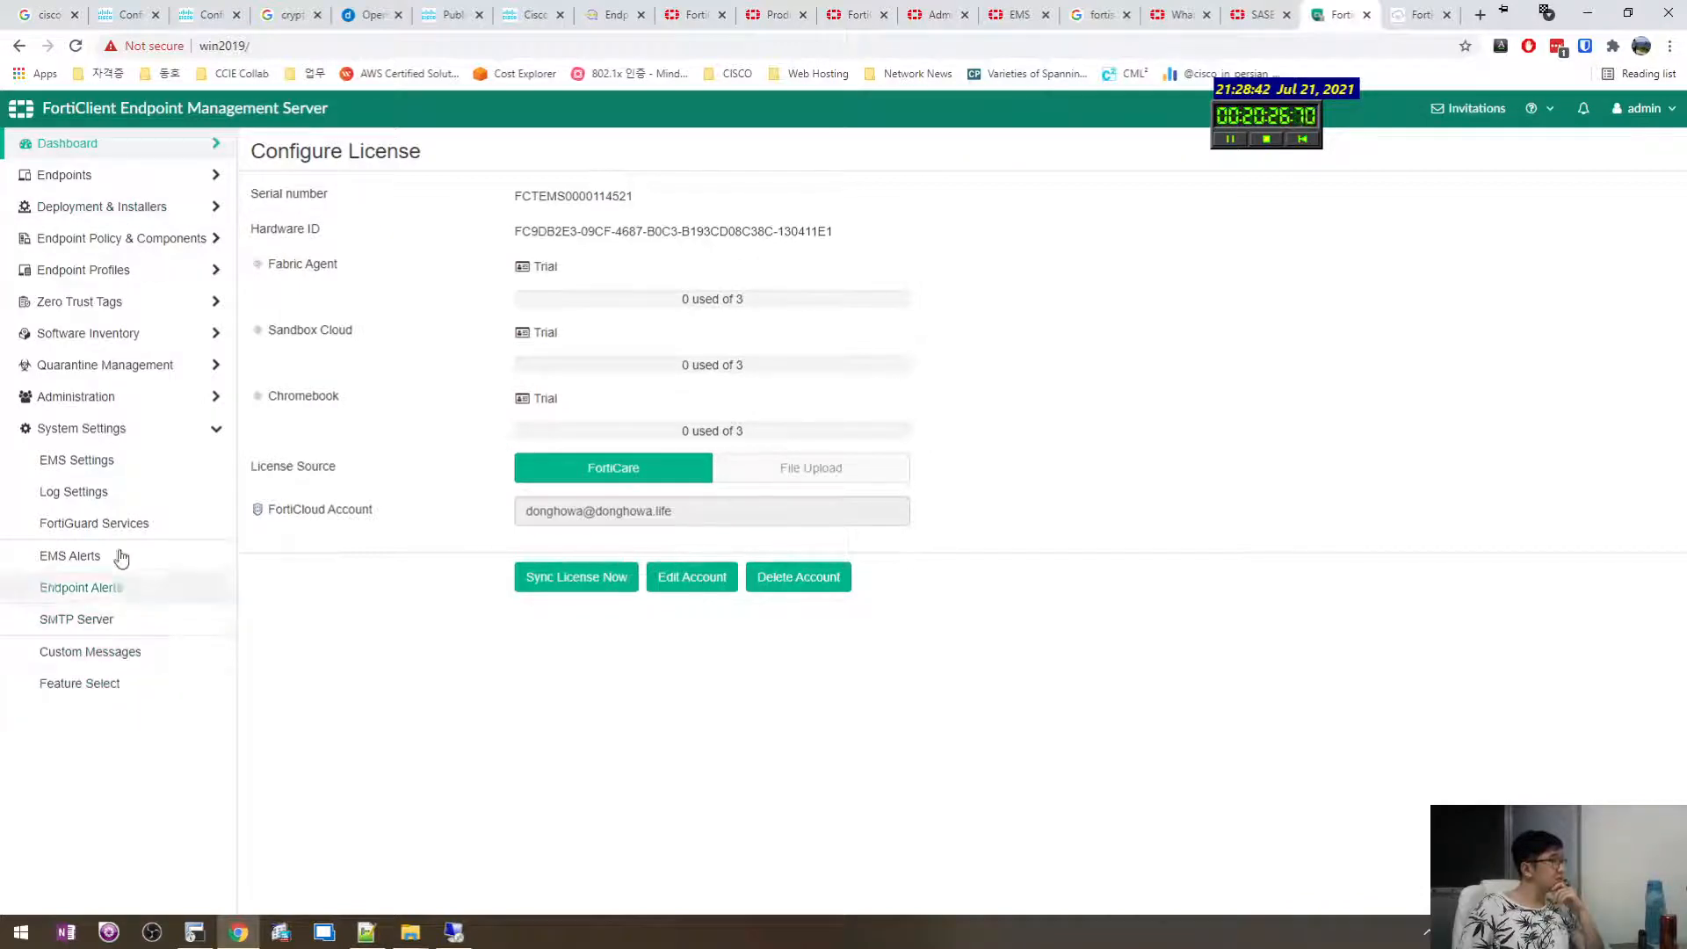
{"action": "left_click", "coordinate": [117, 475]}
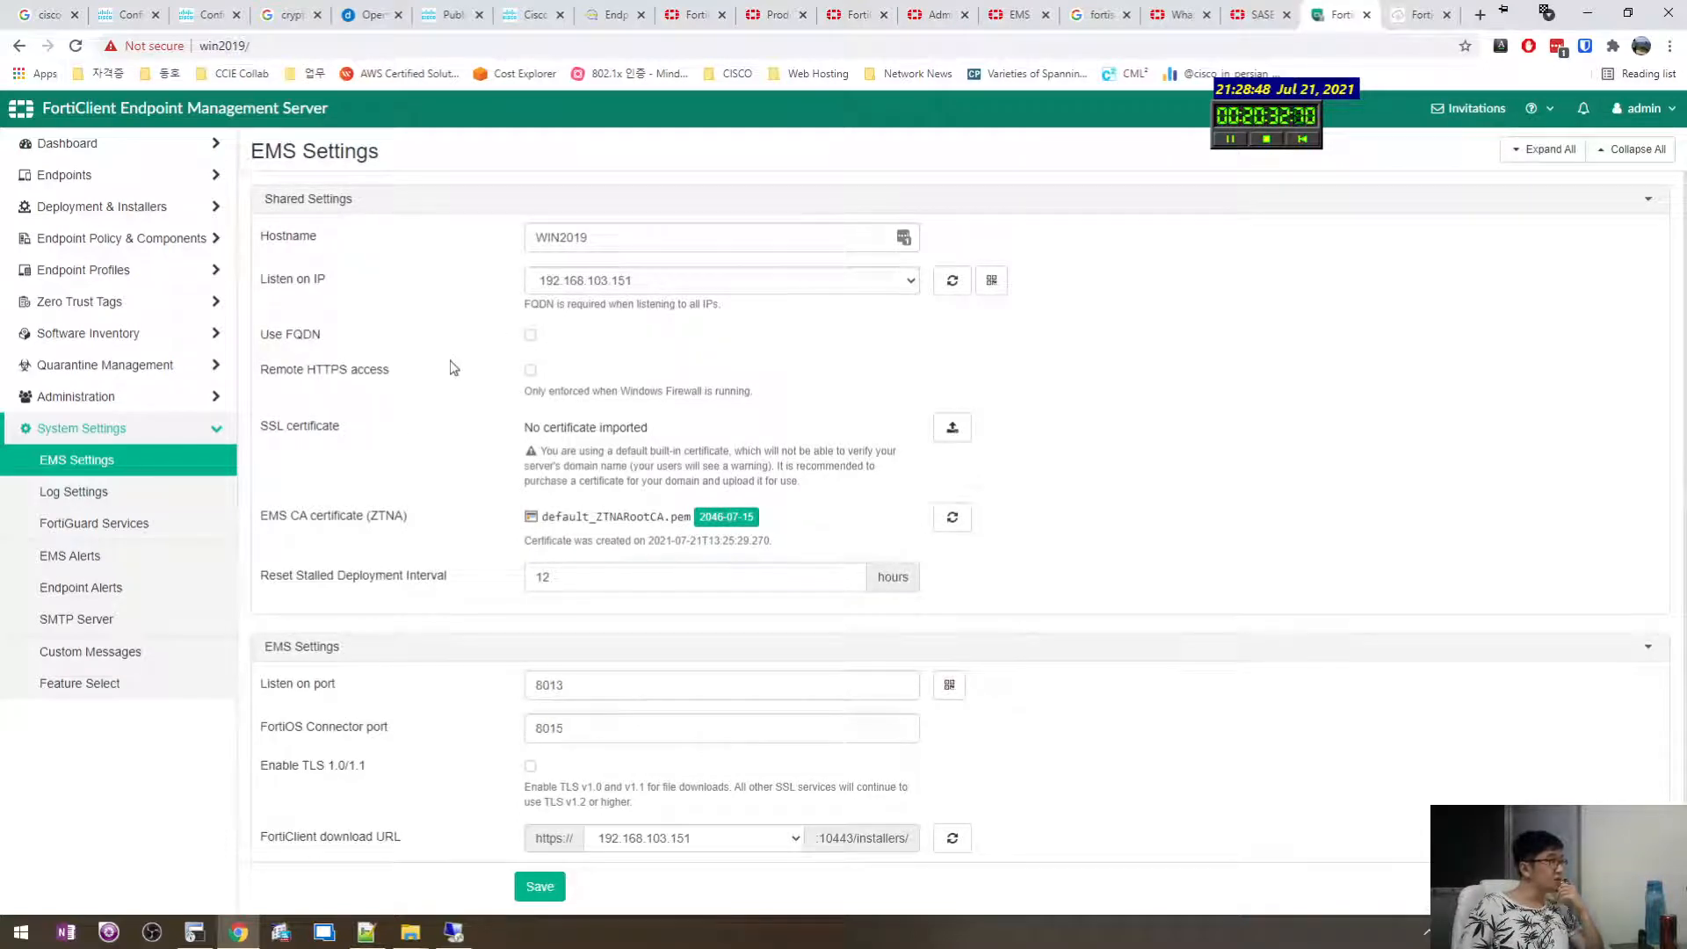
{"action": "scroll", "coordinate": [456, 392], "scroll_direction": "down", "scroll_amount": 1}
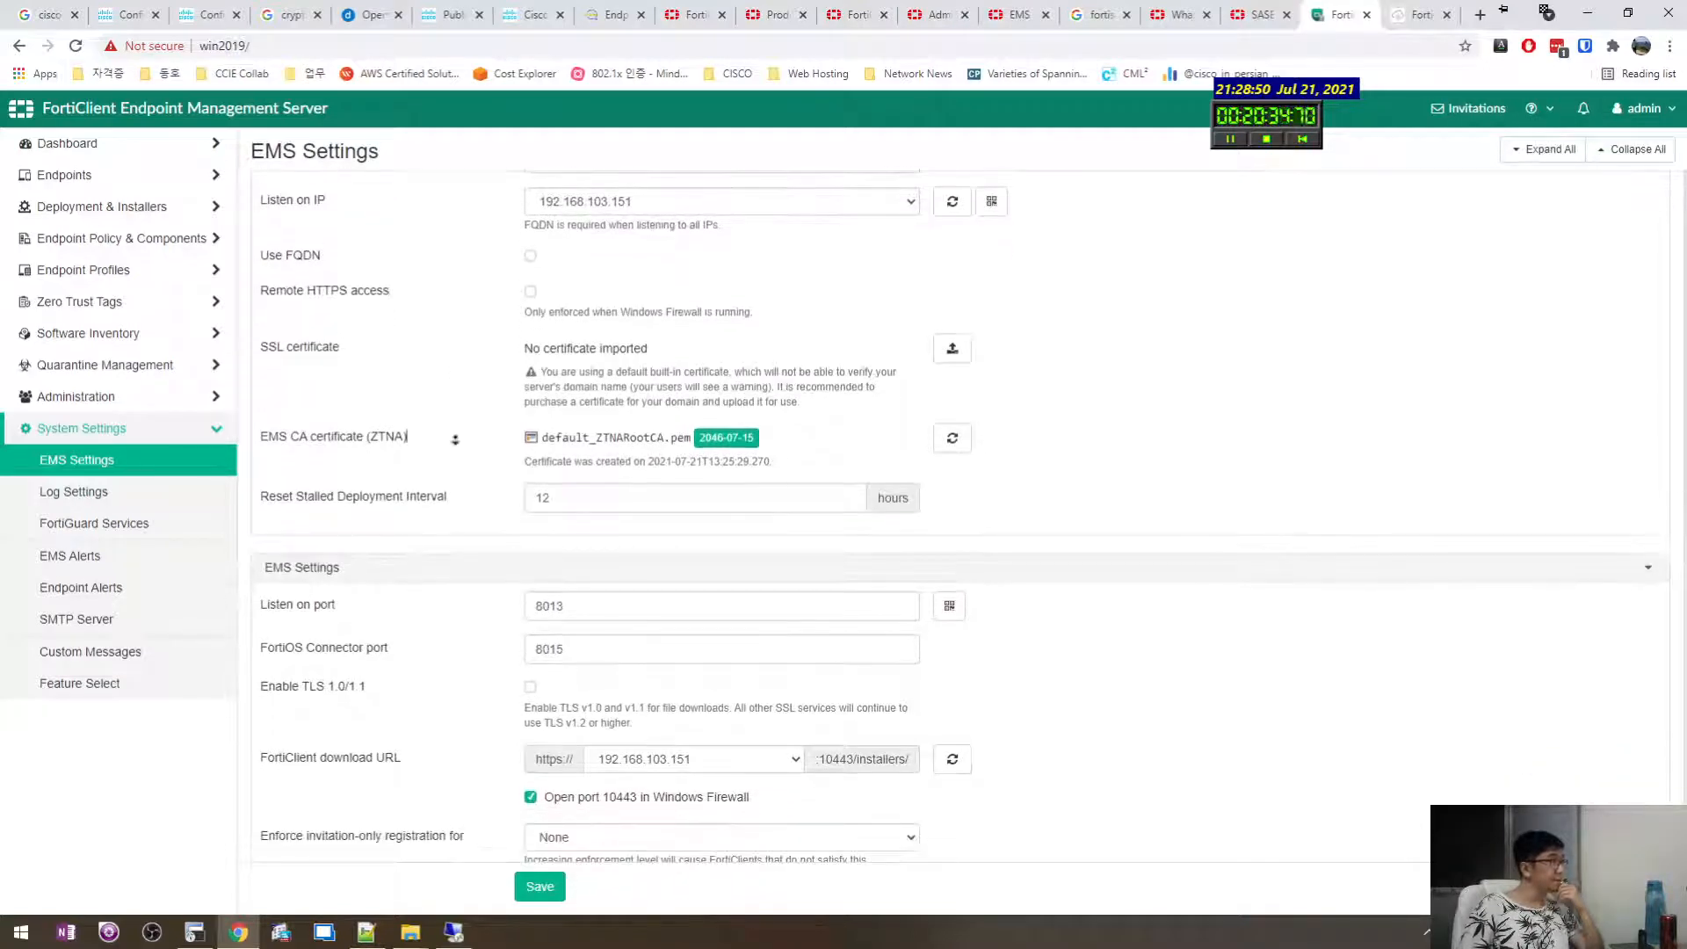
{"action": "scroll", "coordinate": [454, 431], "scroll_direction": "down", "scroll_amount": 1}
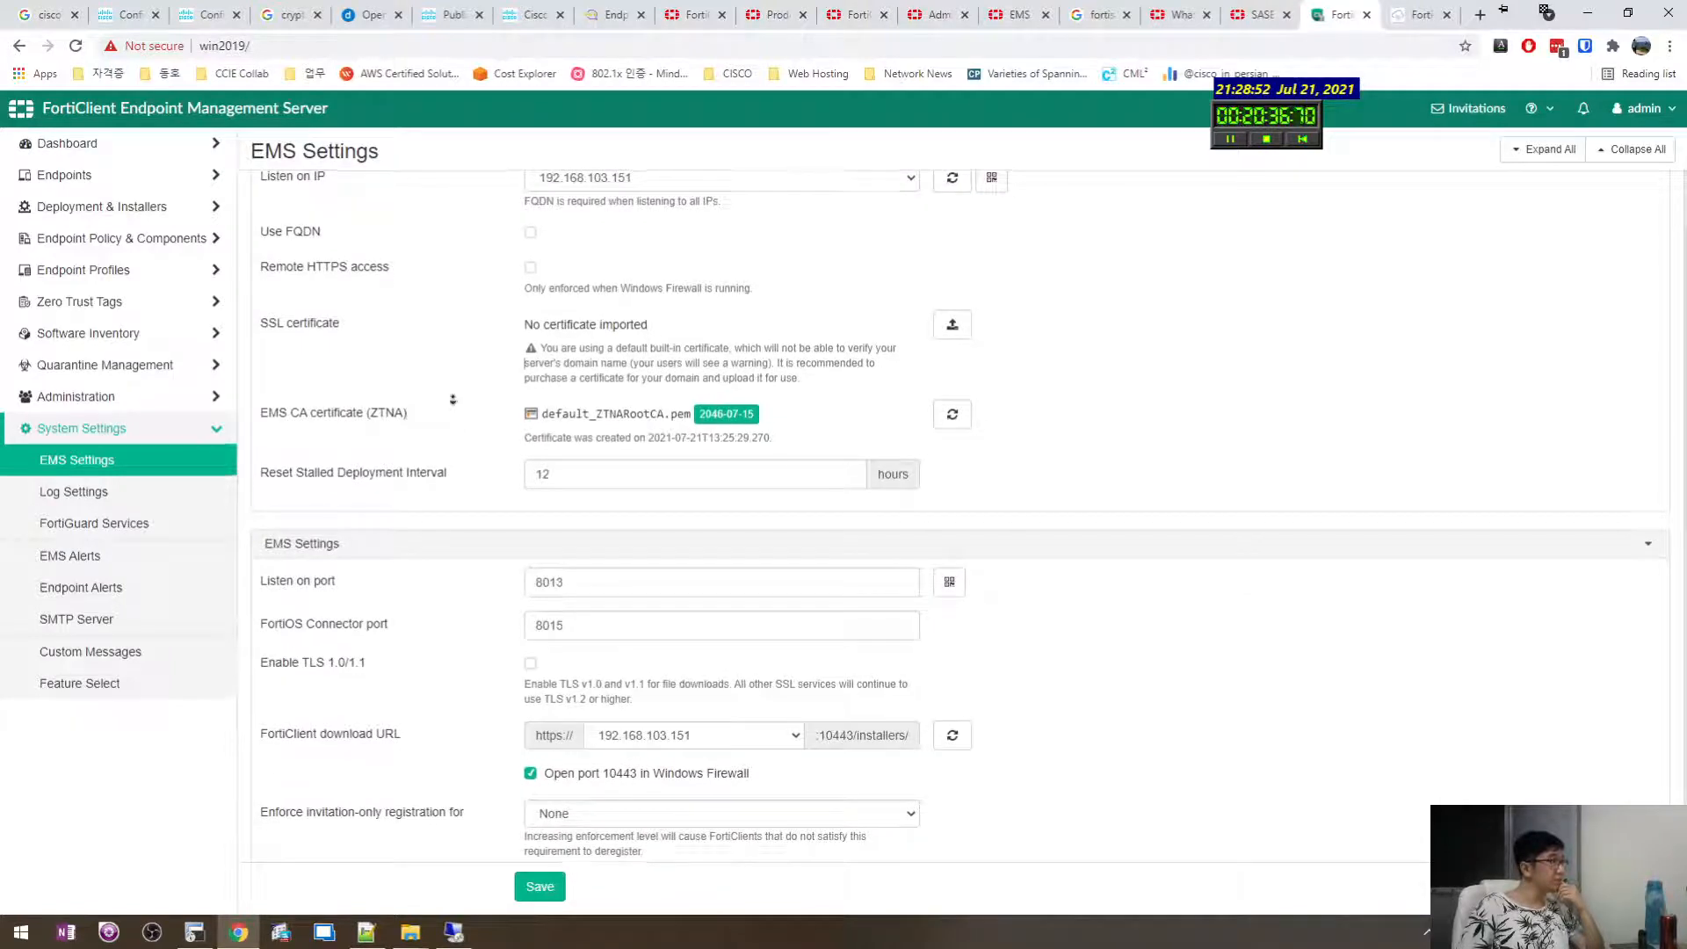
{"action": "scroll", "coordinate": [457, 402], "scroll_direction": "down", "scroll_amount": 1}
{"action": "left_click_drag", "start_coordinate": [468, 342], "coordinate": [462, 451]}
{"action": "left_click", "coordinate": [459, 466]}
{"action": "scroll", "coordinate": [463, 440], "scroll_direction": "down", "scroll_amount": 2}
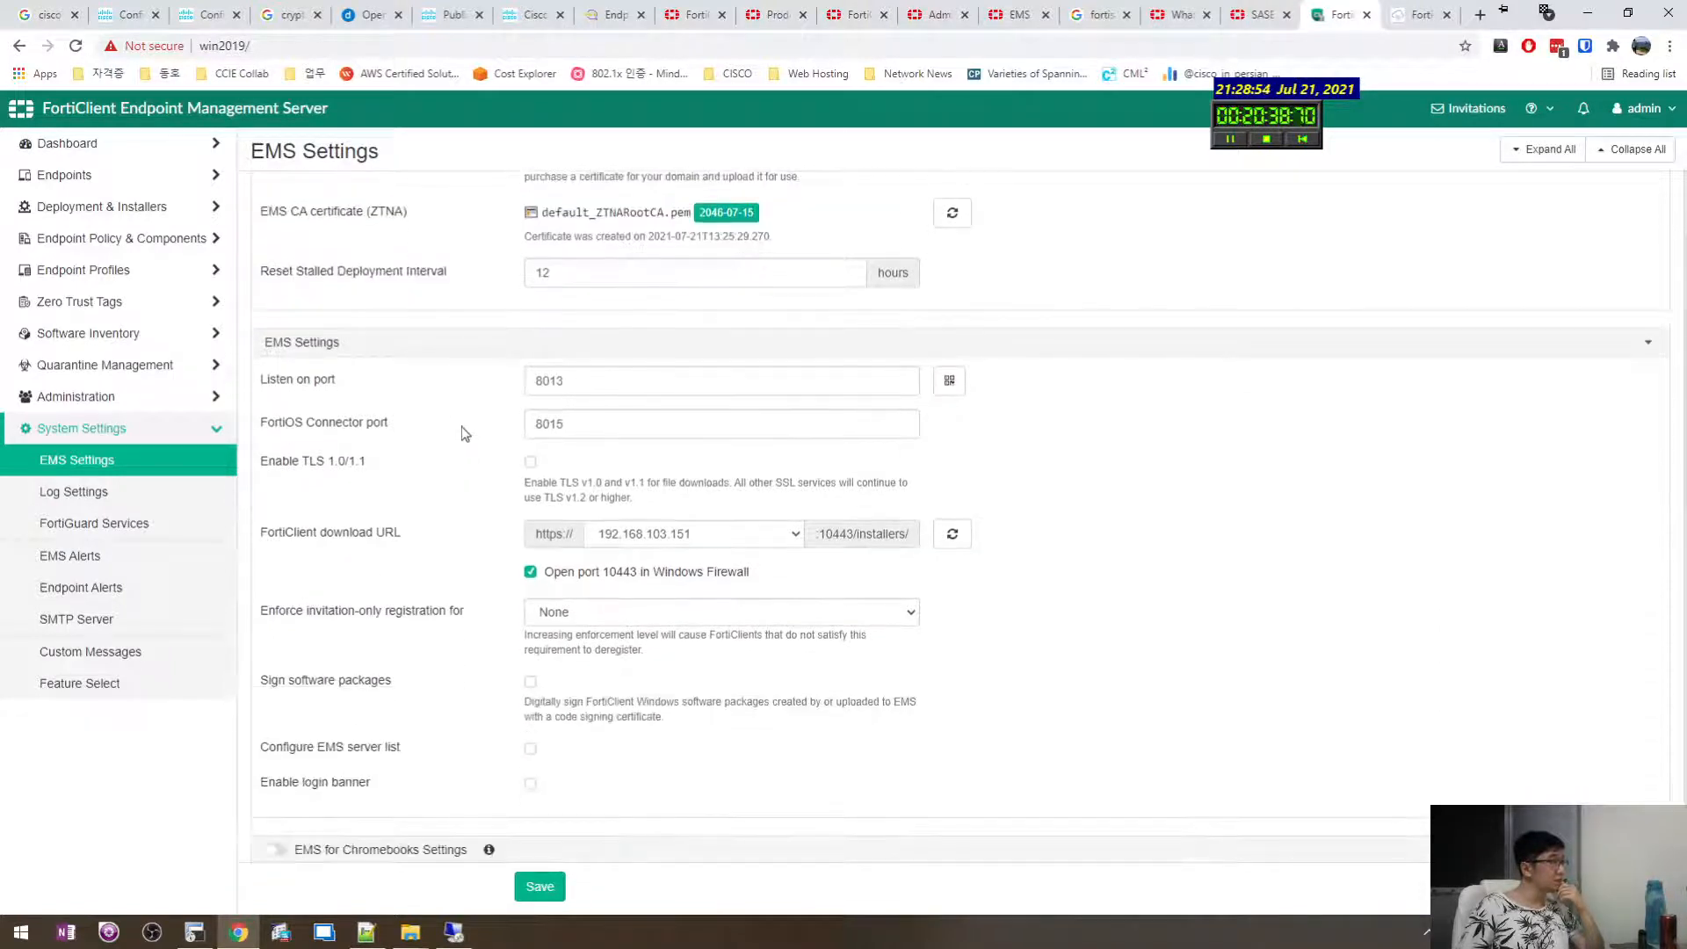
{"action": "left_click_drag", "start_coordinate": [474, 367], "coordinate": [472, 529]}
{"action": "left_click_drag", "start_coordinate": [466, 430], "coordinate": [462, 366]}
{"action": "left_click", "coordinate": [440, 416]}
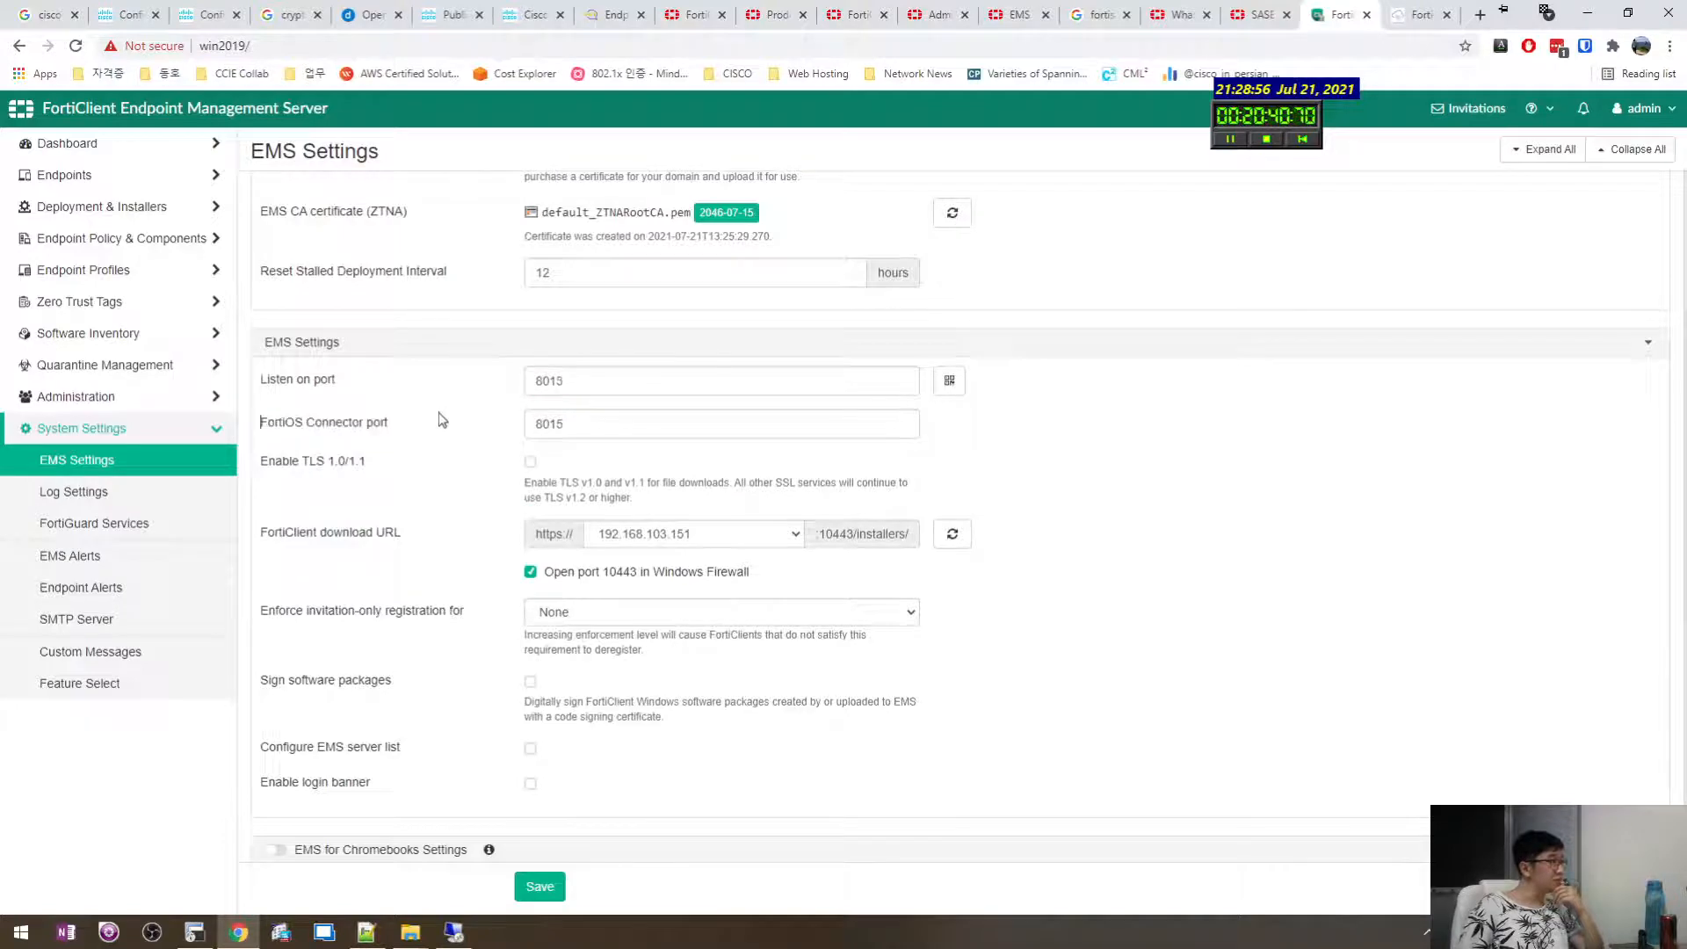
{"action": "middle_click", "coordinate": [439, 410]}
{"action": "scroll", "coordinate": [439, 410], "scroll_direction": "down", "scroll_amount": 4}
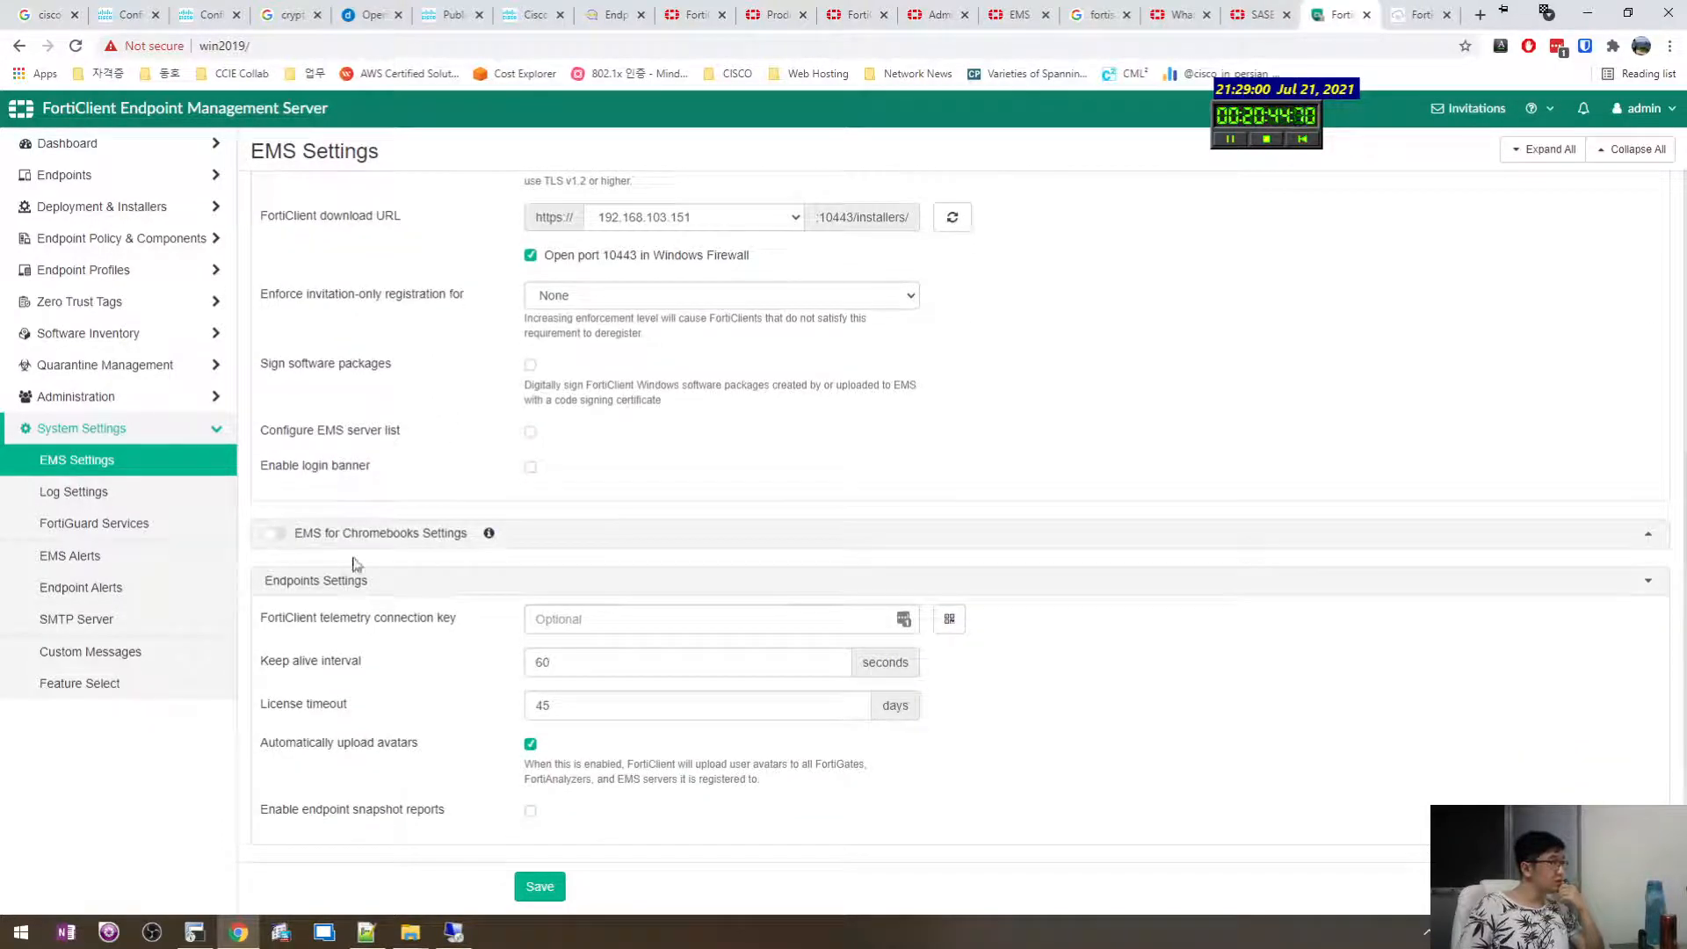
{"action": "scroll", "coordinate": [369, 569], "scroll_direction": "down", "scroll_amount": 1}
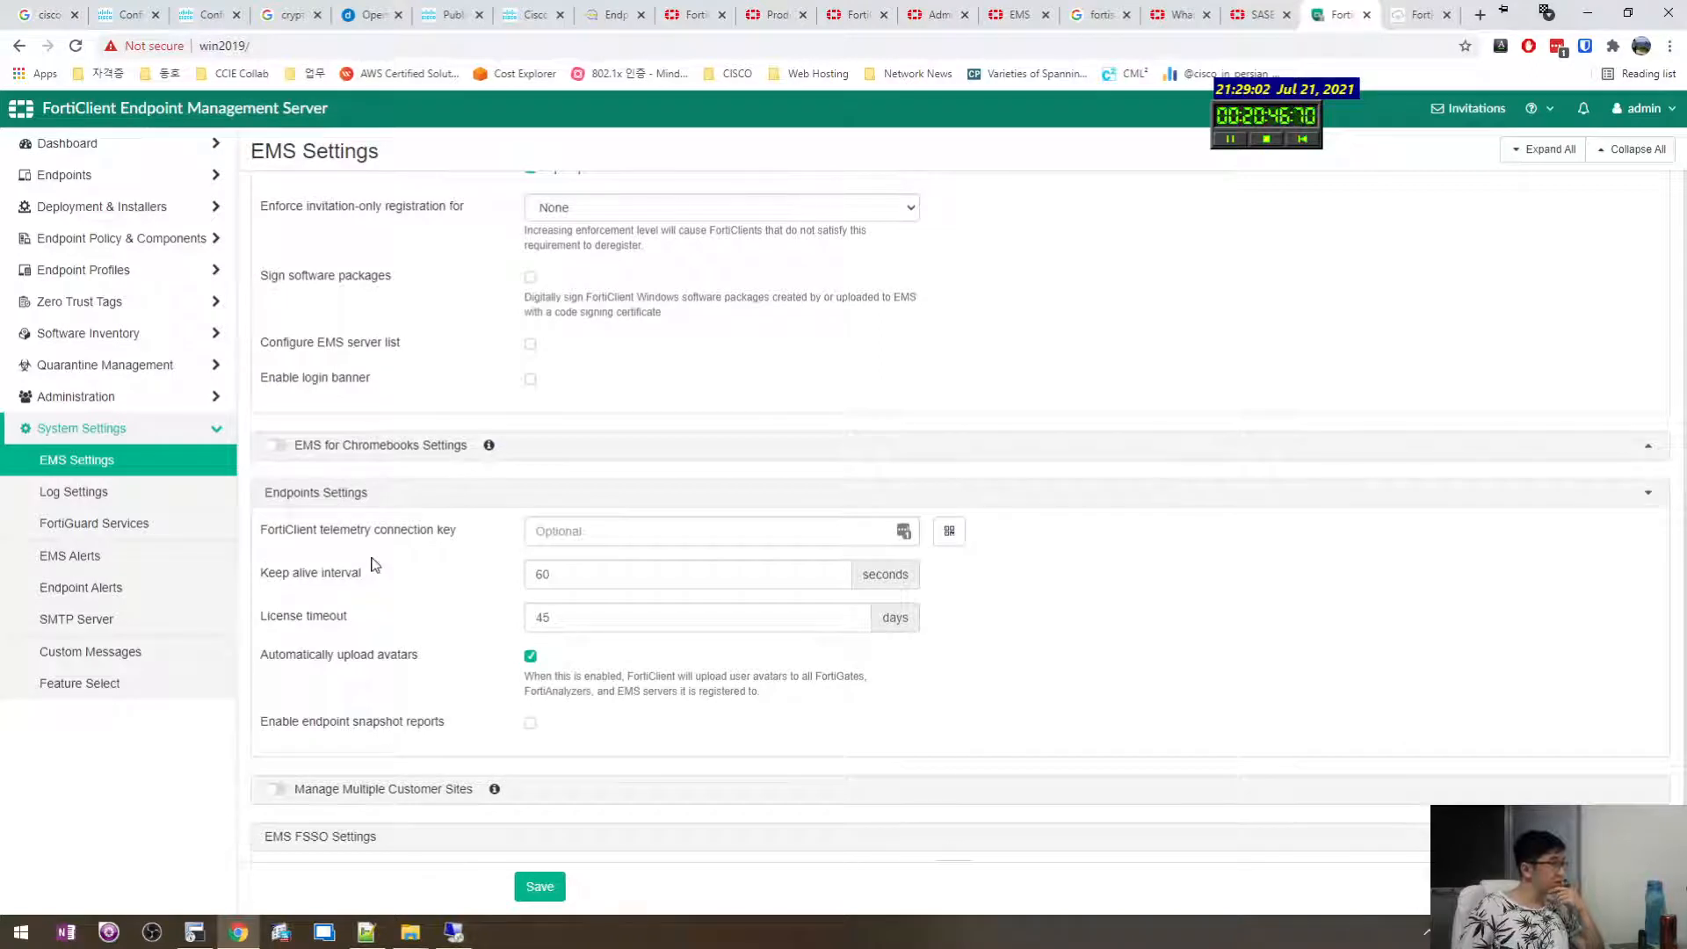
{"action": "scroll", "coordinate": [375, 563], "scroll_direction": "down", "scroll_amount": 1}
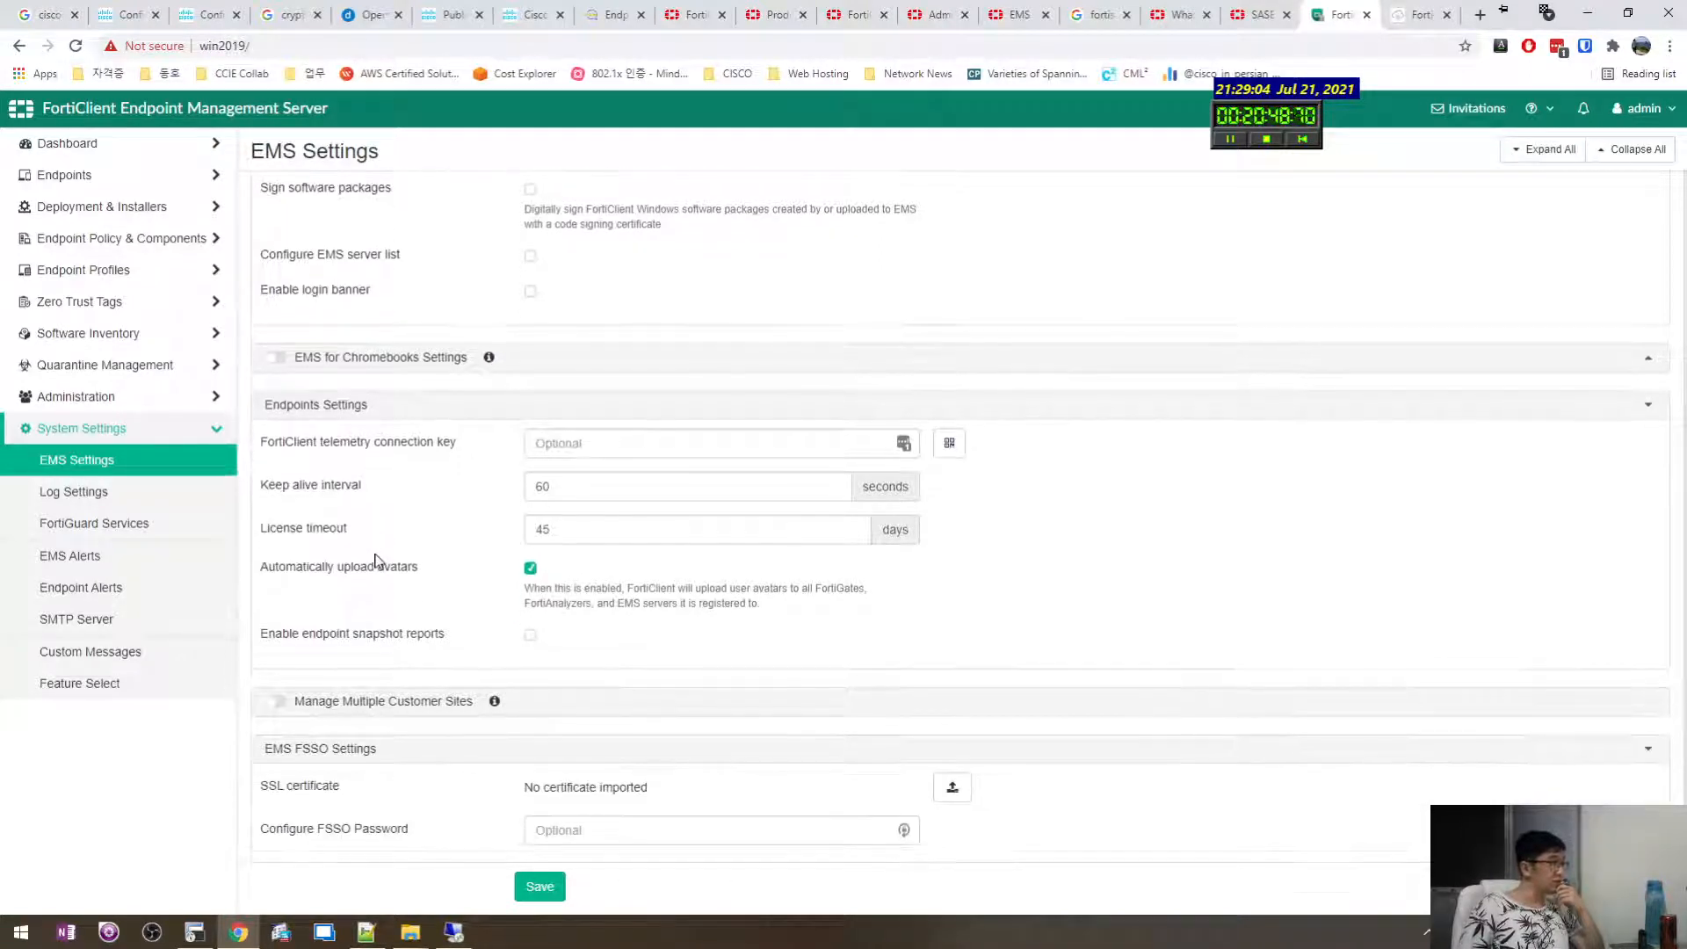
{"action": "left_click_drag", "start_coordinate": [469, 441], "coordinate": [394, 446]}
{"action": "left_click", "coordinate": [343, 440]}
{"action": "left_click", "coordinate": [395, 445]}
{"action": "scroll", "coordinate": [372, 535], "scroll_direction": "down", "scroll_amount": 1}
{"action": "left_click_drag", "start_coordinate": [385, 514], "coordinate": [291, 499]}
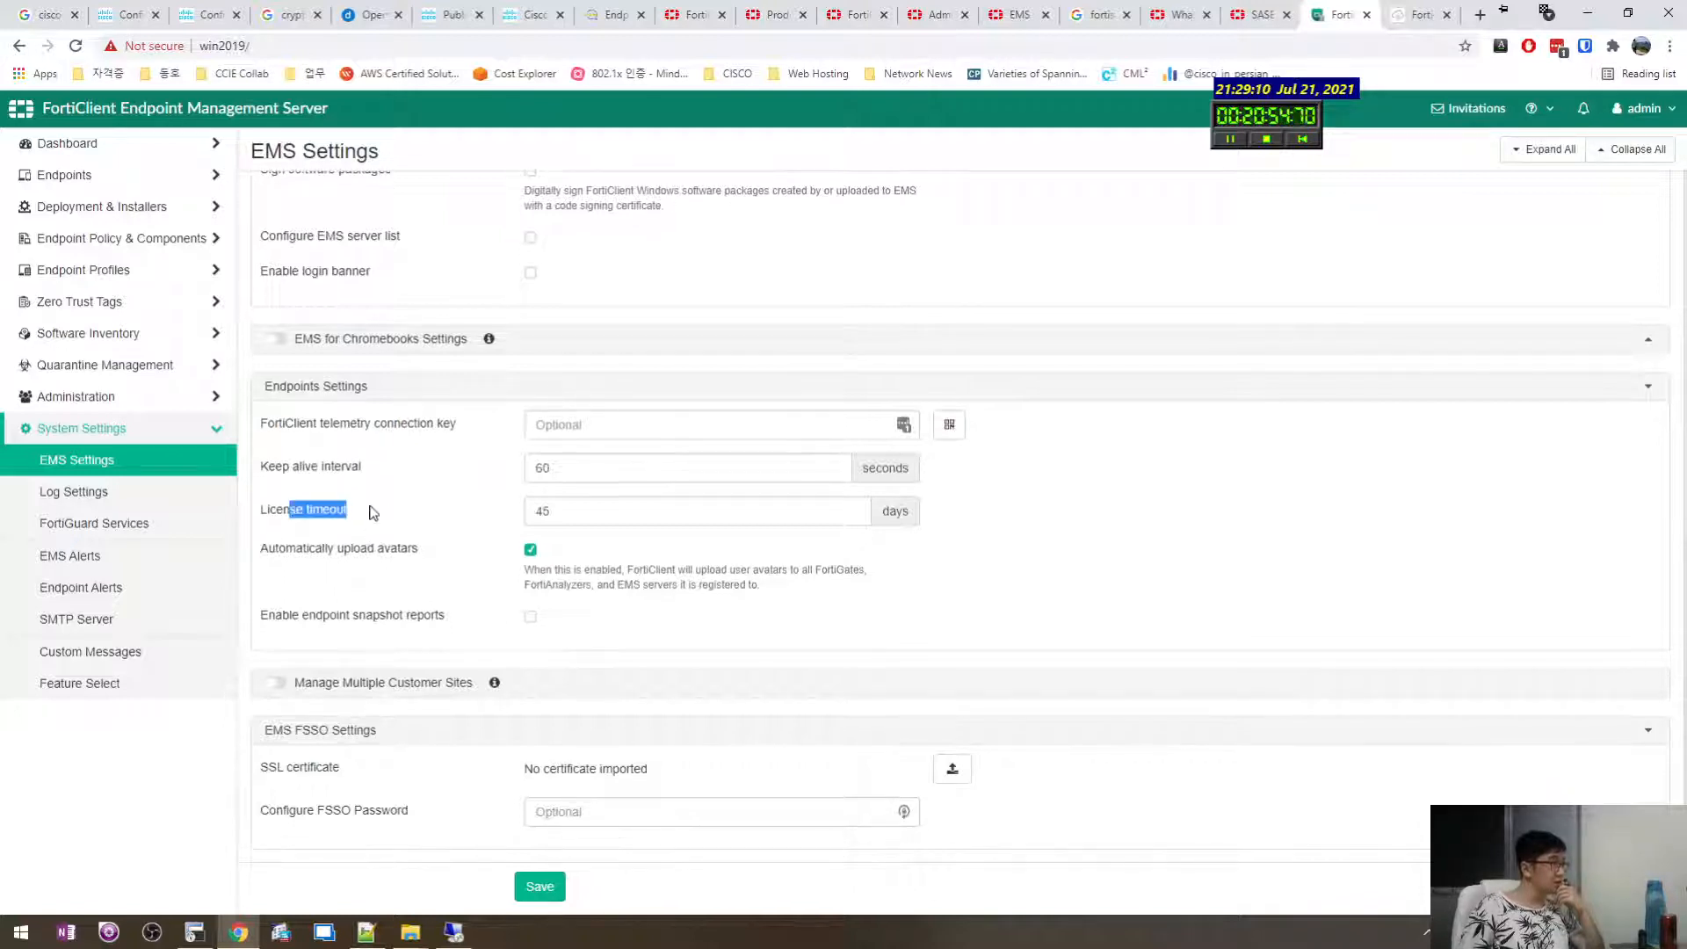
{"action": "left_click_drag", "start_coordinate": [333, 551], "coordinate": [416, 557]}
{"action": "left_click", "coordinate": [418, 610]}
{"action": "scroll", "coordinate": [425, 642], "scroll_direction": "down", "scroll_amount": 1}
{"action": "scroll", "coordinate": [418, 667], "scroll_direction": "down", "scroll_amount": 1}
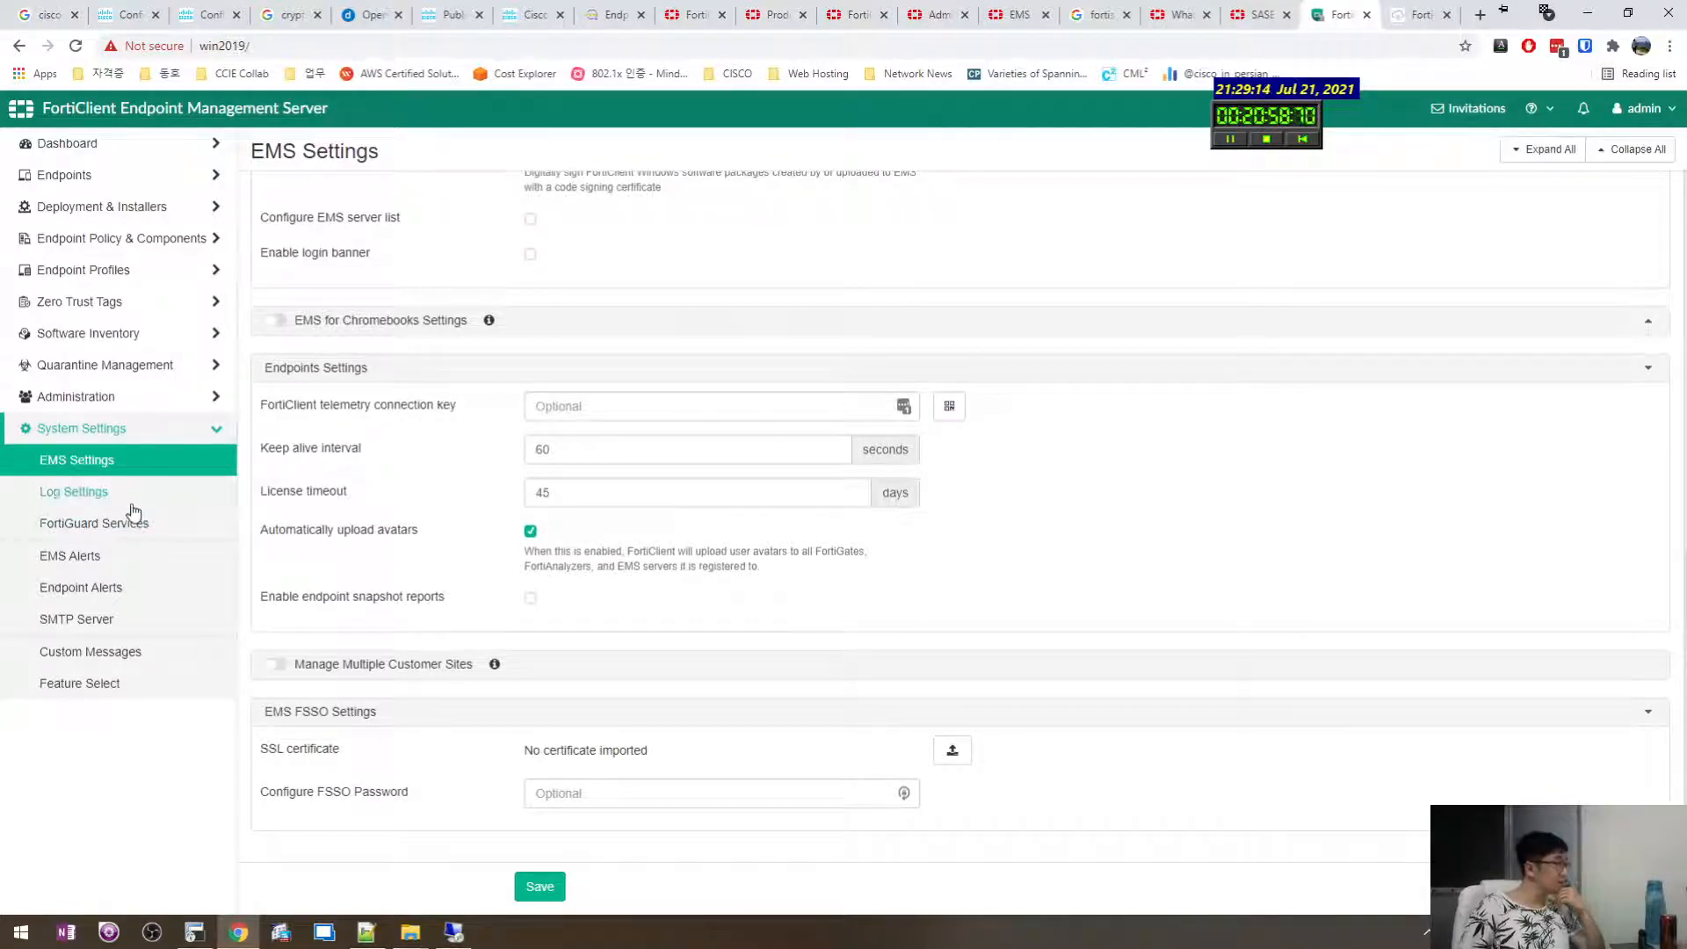
View FortiGuard Services, then go to Deployment & Installers > Manage Deployment.
{"action": "left_click", "coordinate": [129, 537]}
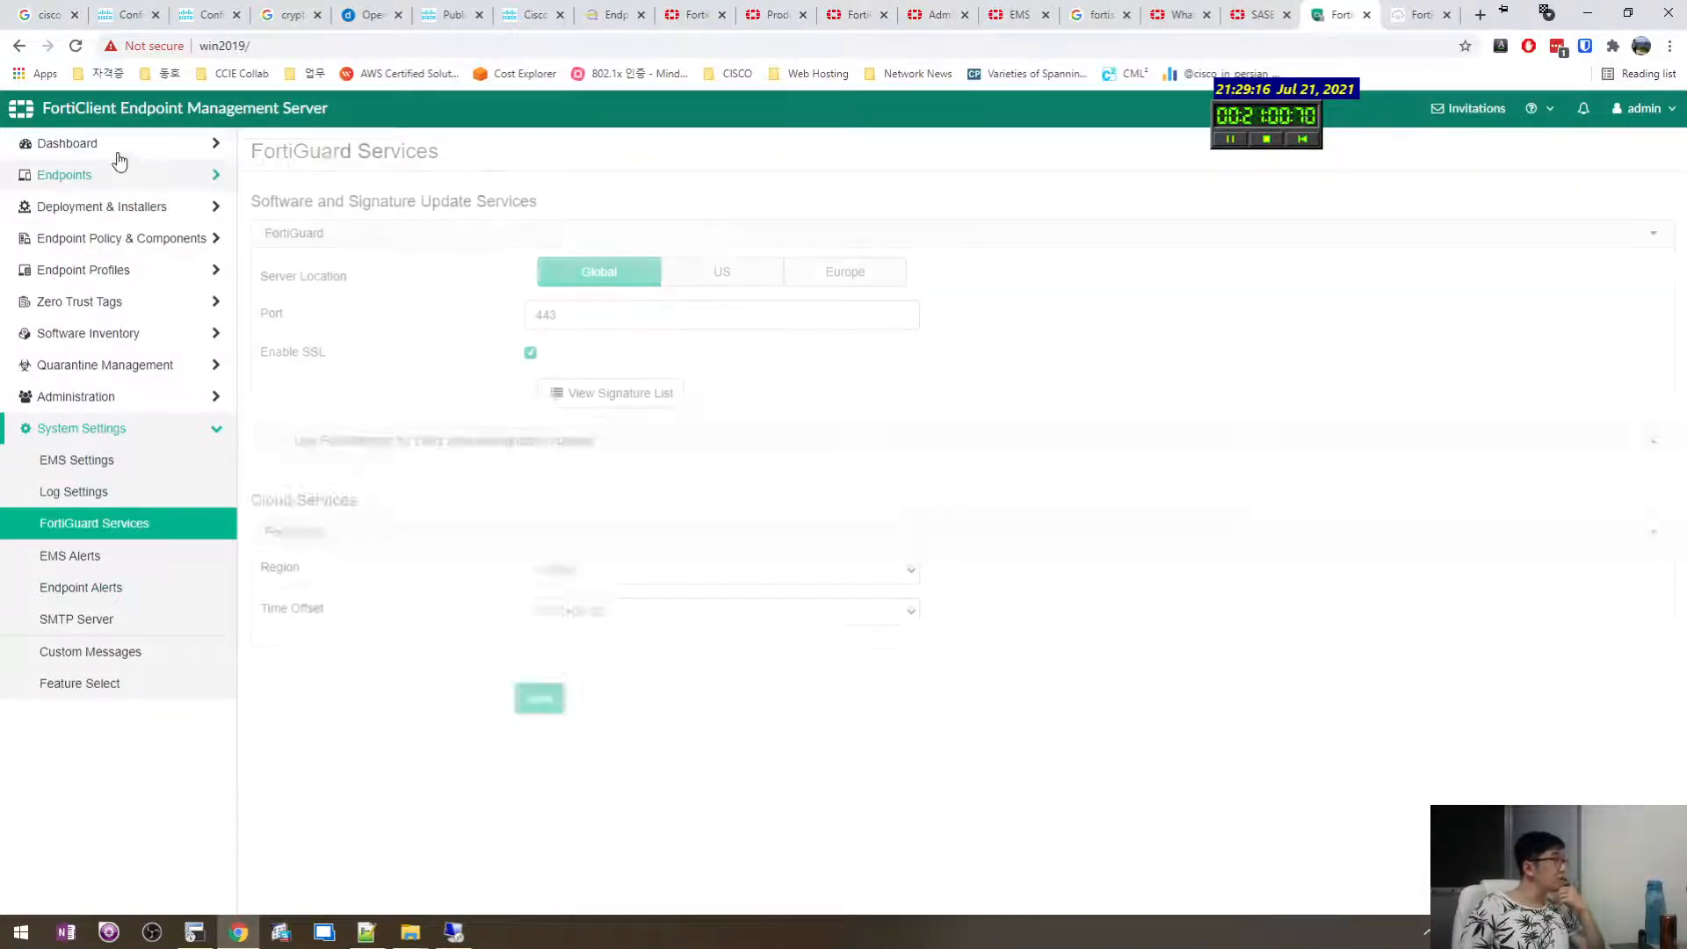
{"action": "left_click", "coordinate": [144, 204]}
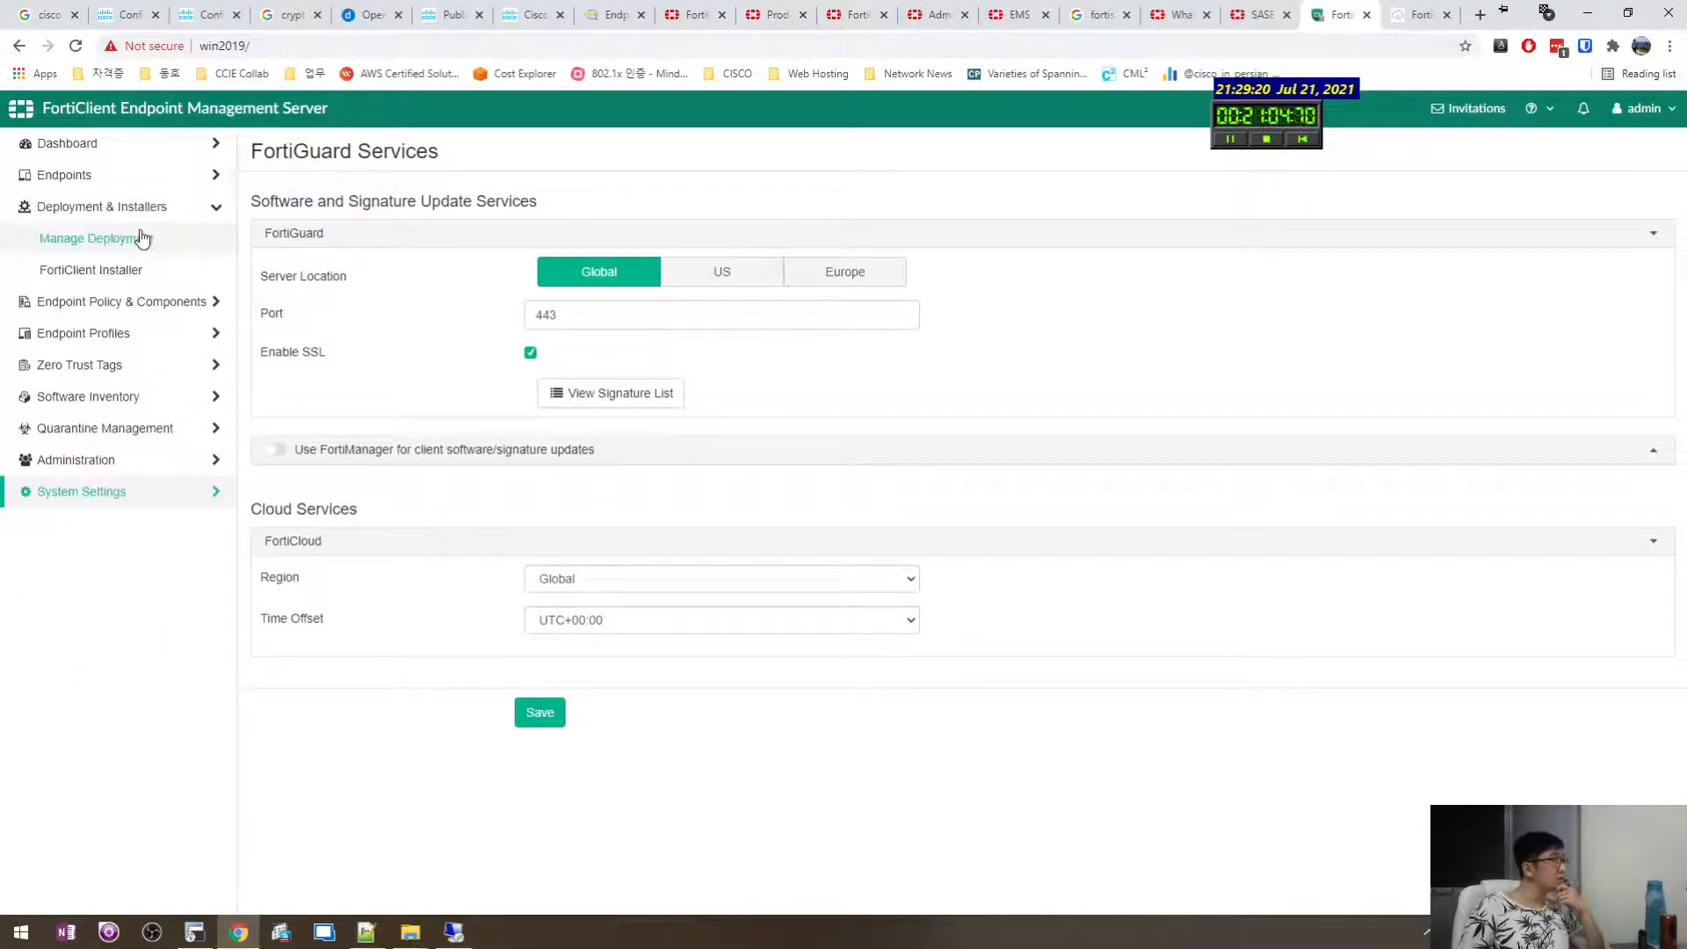
{"action": "left_click", "coordinate": [145, 176]}
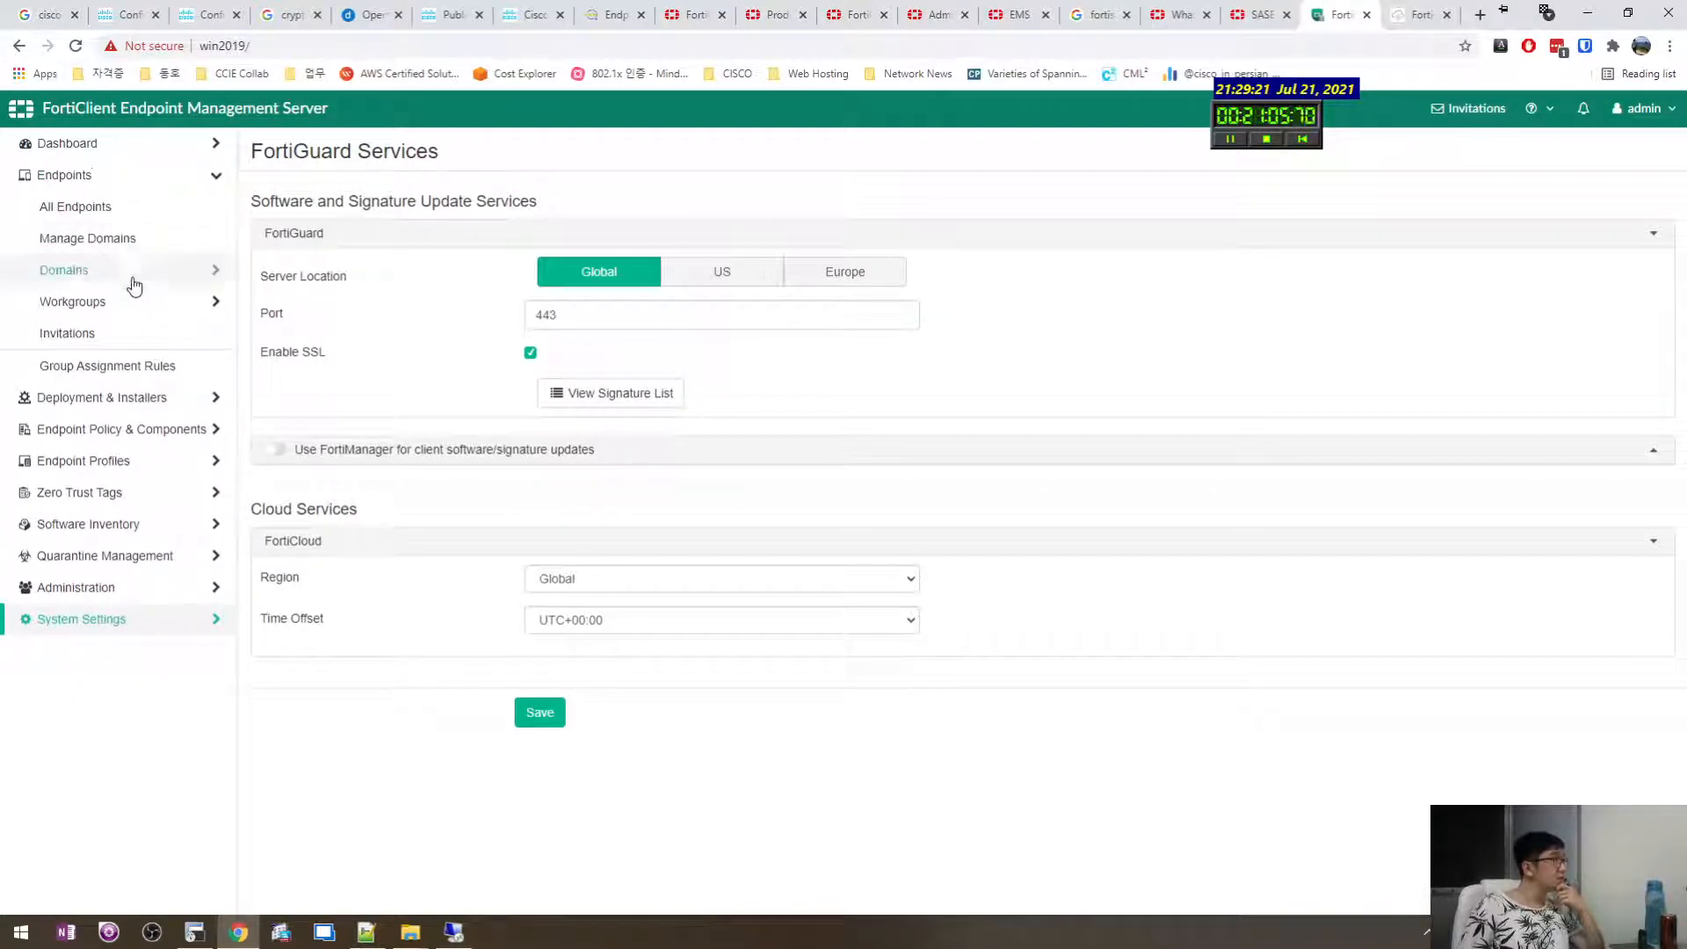
{"action": "left_click", "coordinate": [116, 397]}
{"action": "left_click", "coordinate": [124, 239]}
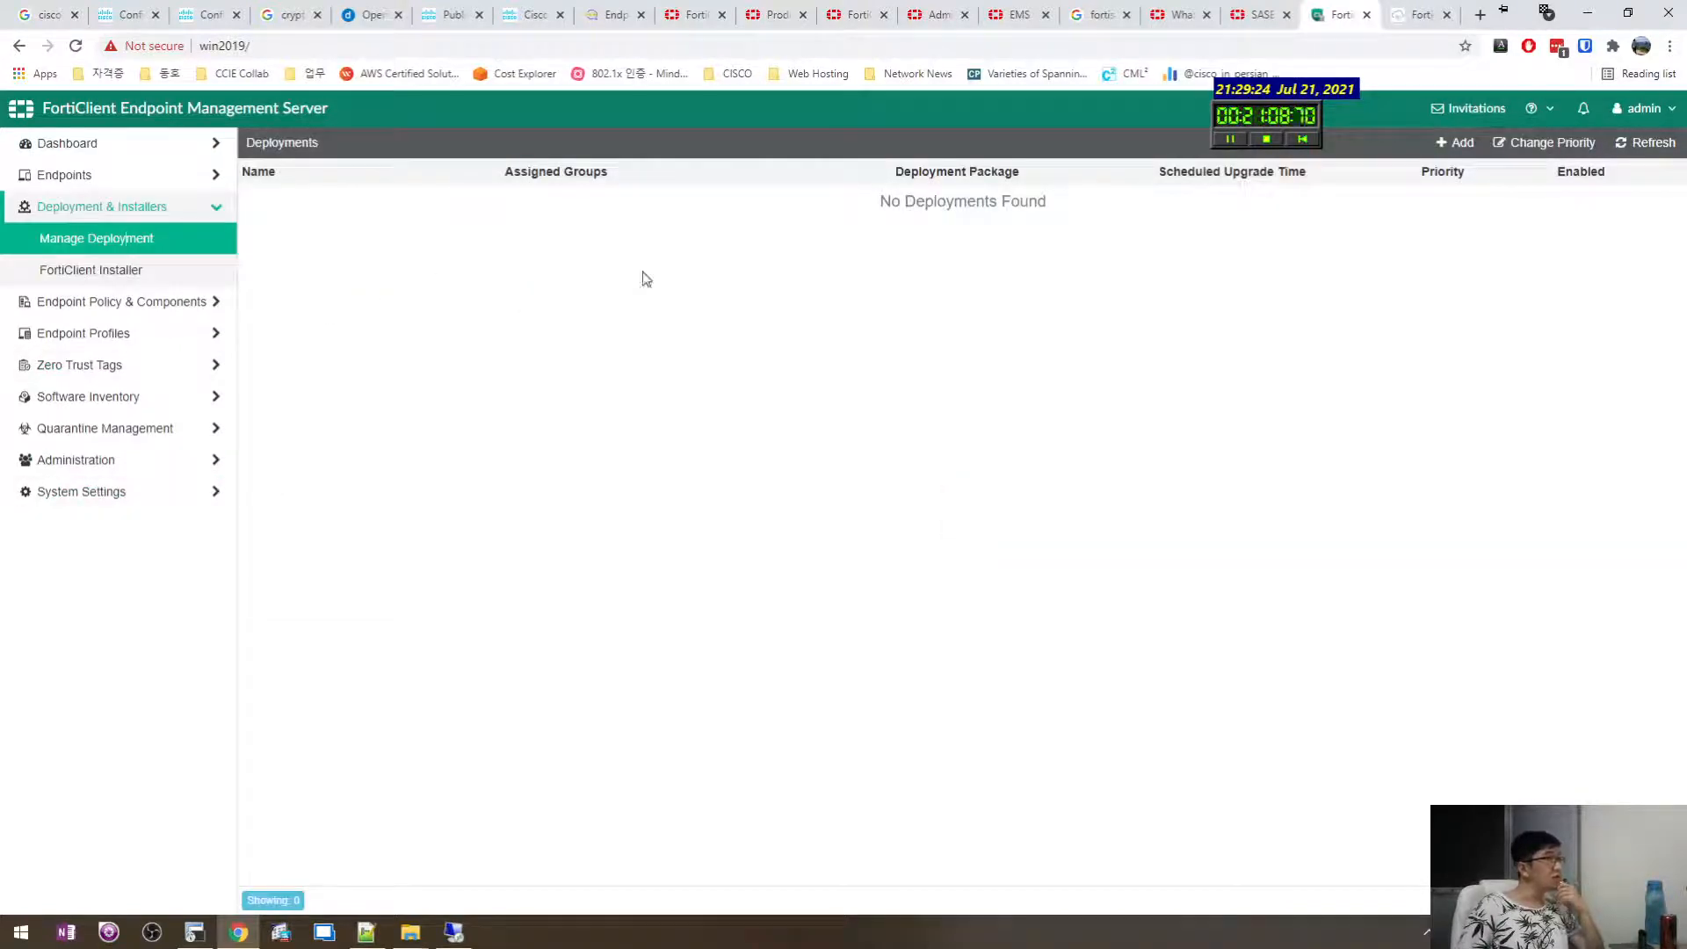
Look over a new deployment form, then switch to the FortiClient Installer package list.
{"action": "left_click", "coordinate": [1454, 145]}
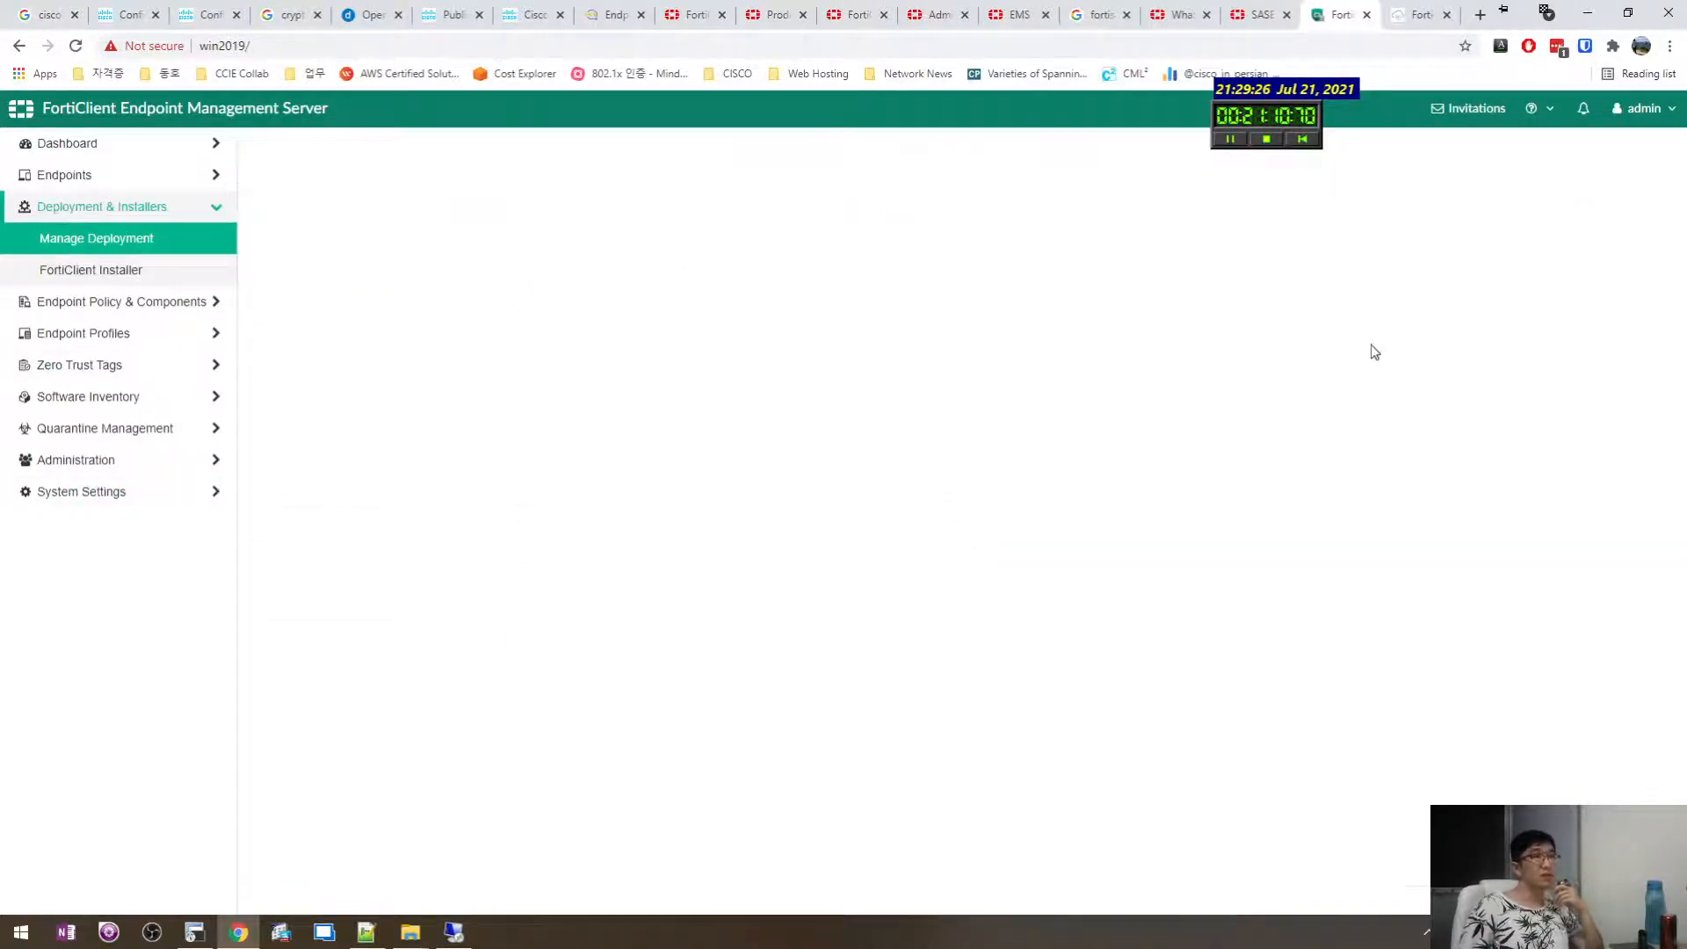
{"action": "left_click", "coordinate": [625, 203]}
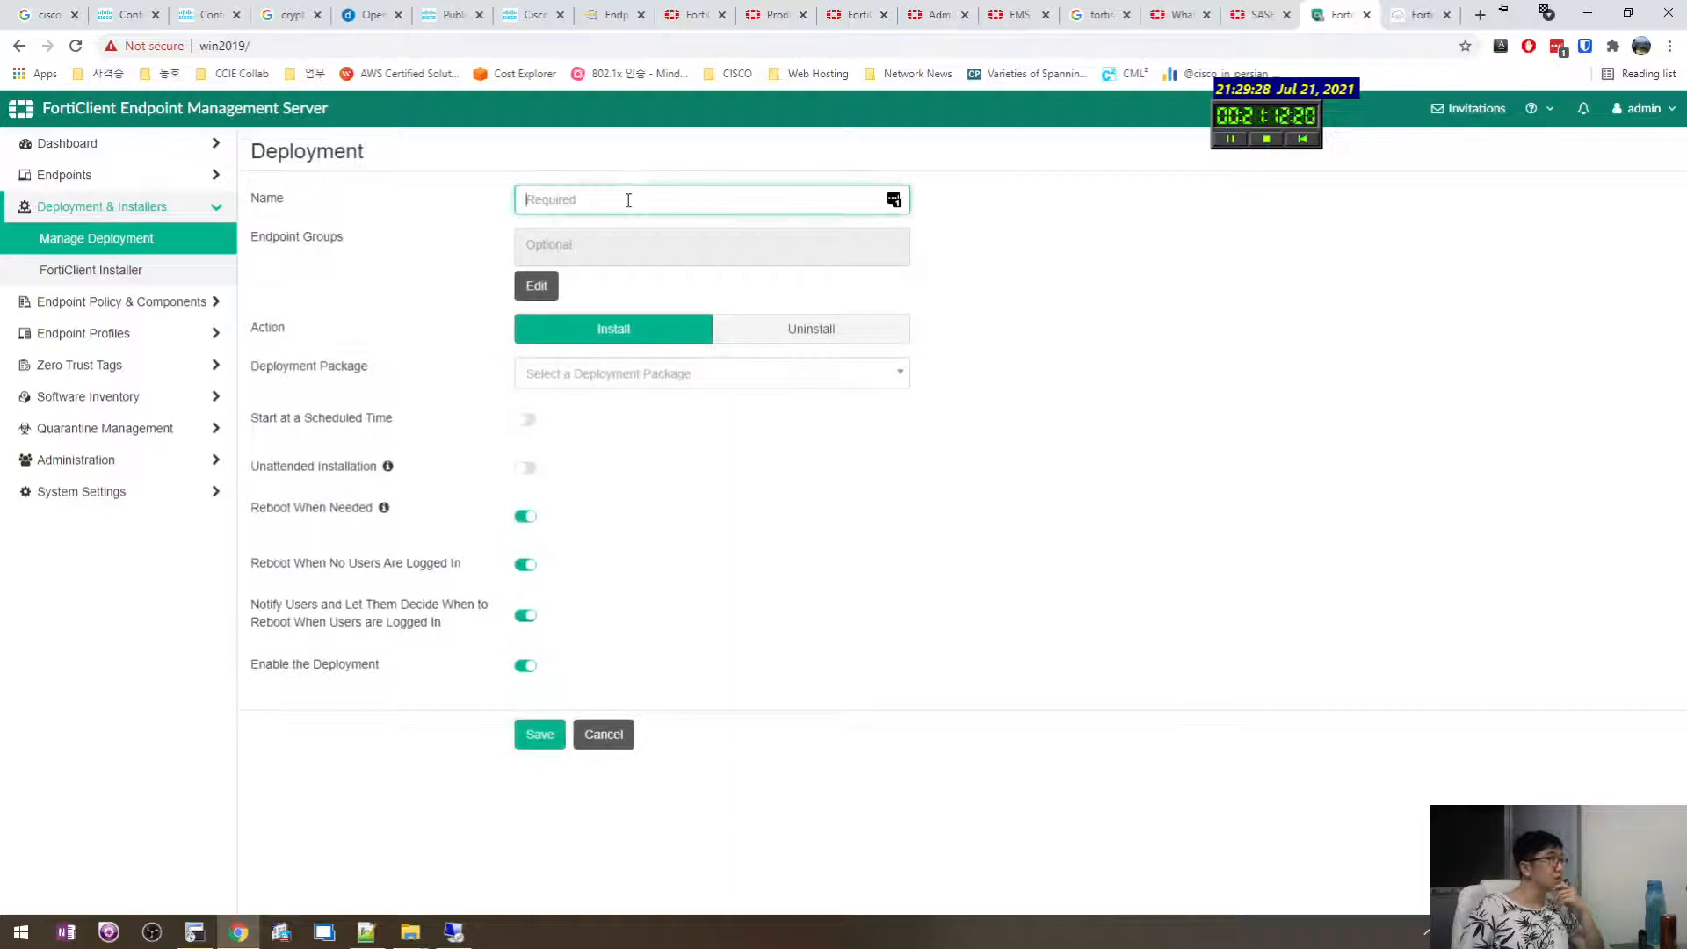
{"action": "left_click", "coordinate": [604, 245]}
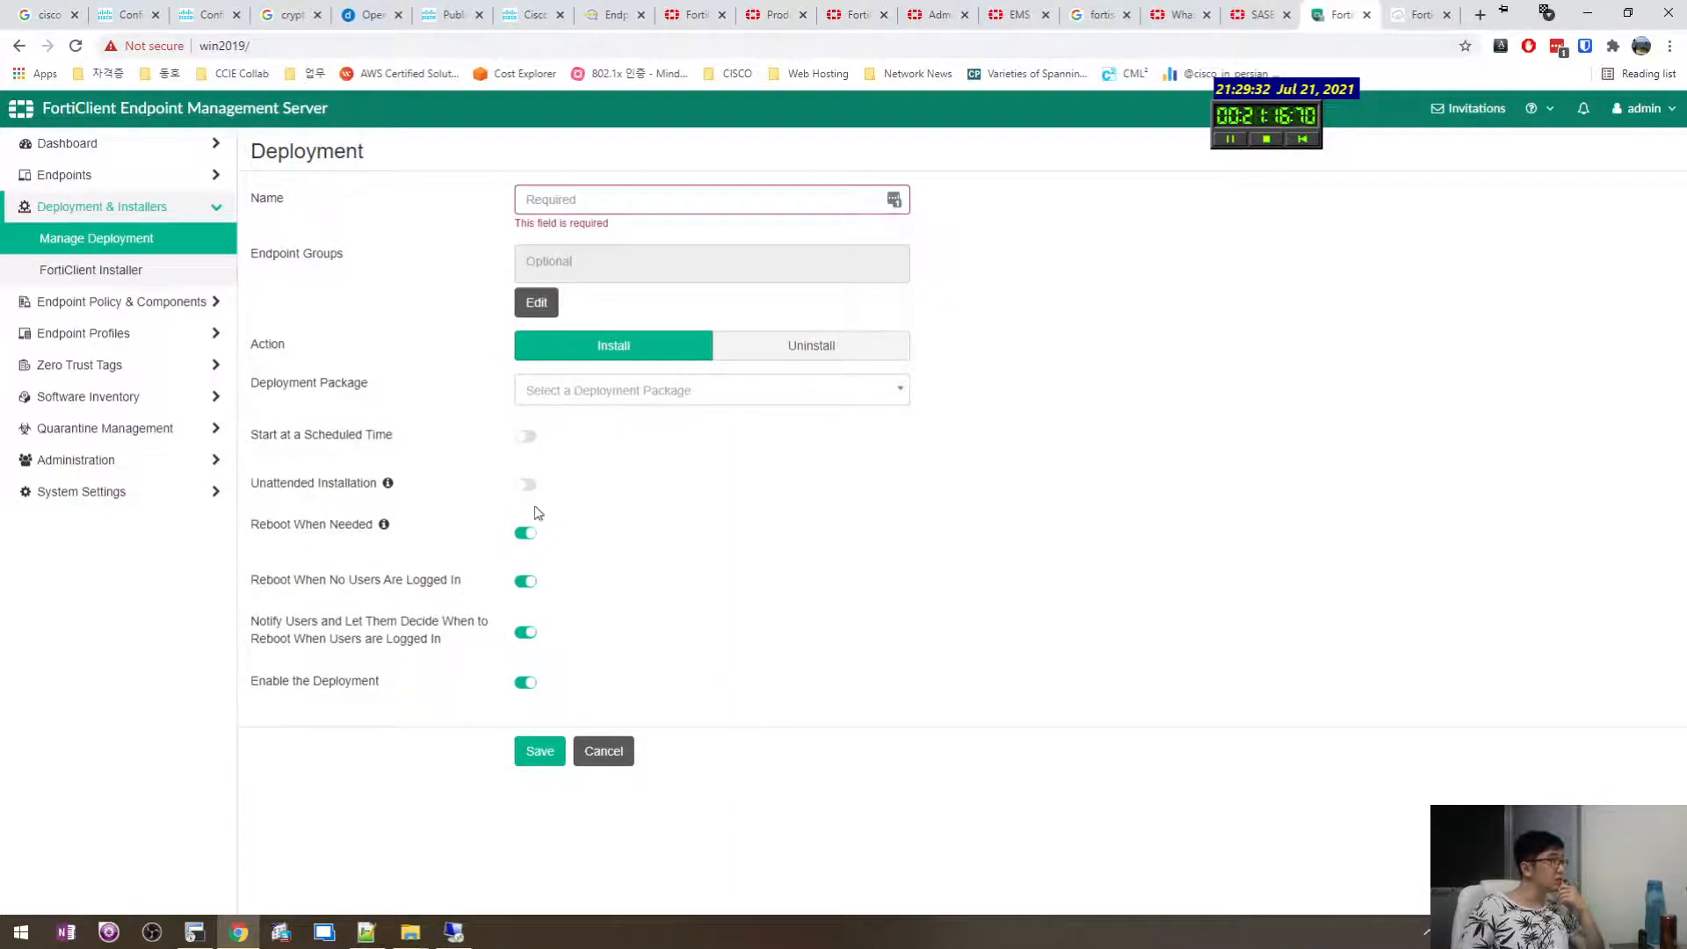
{"action": "left_click", "coordinate": [99, 270]}
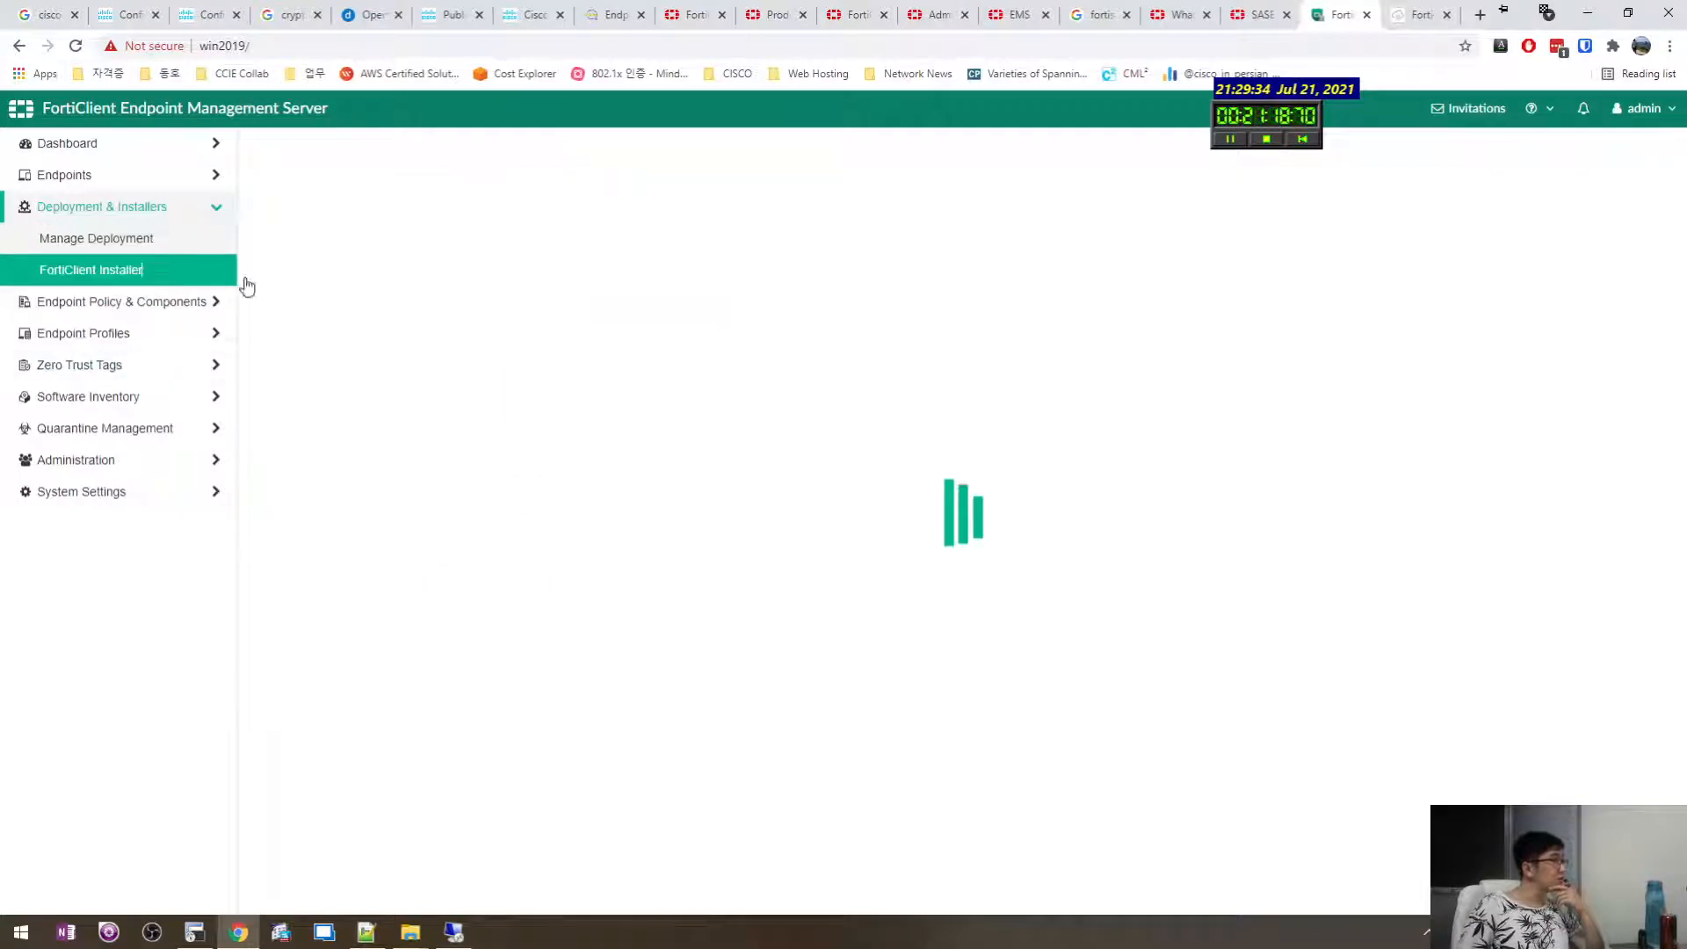
{"action": "left_click", "coordinate": [155, 250]}
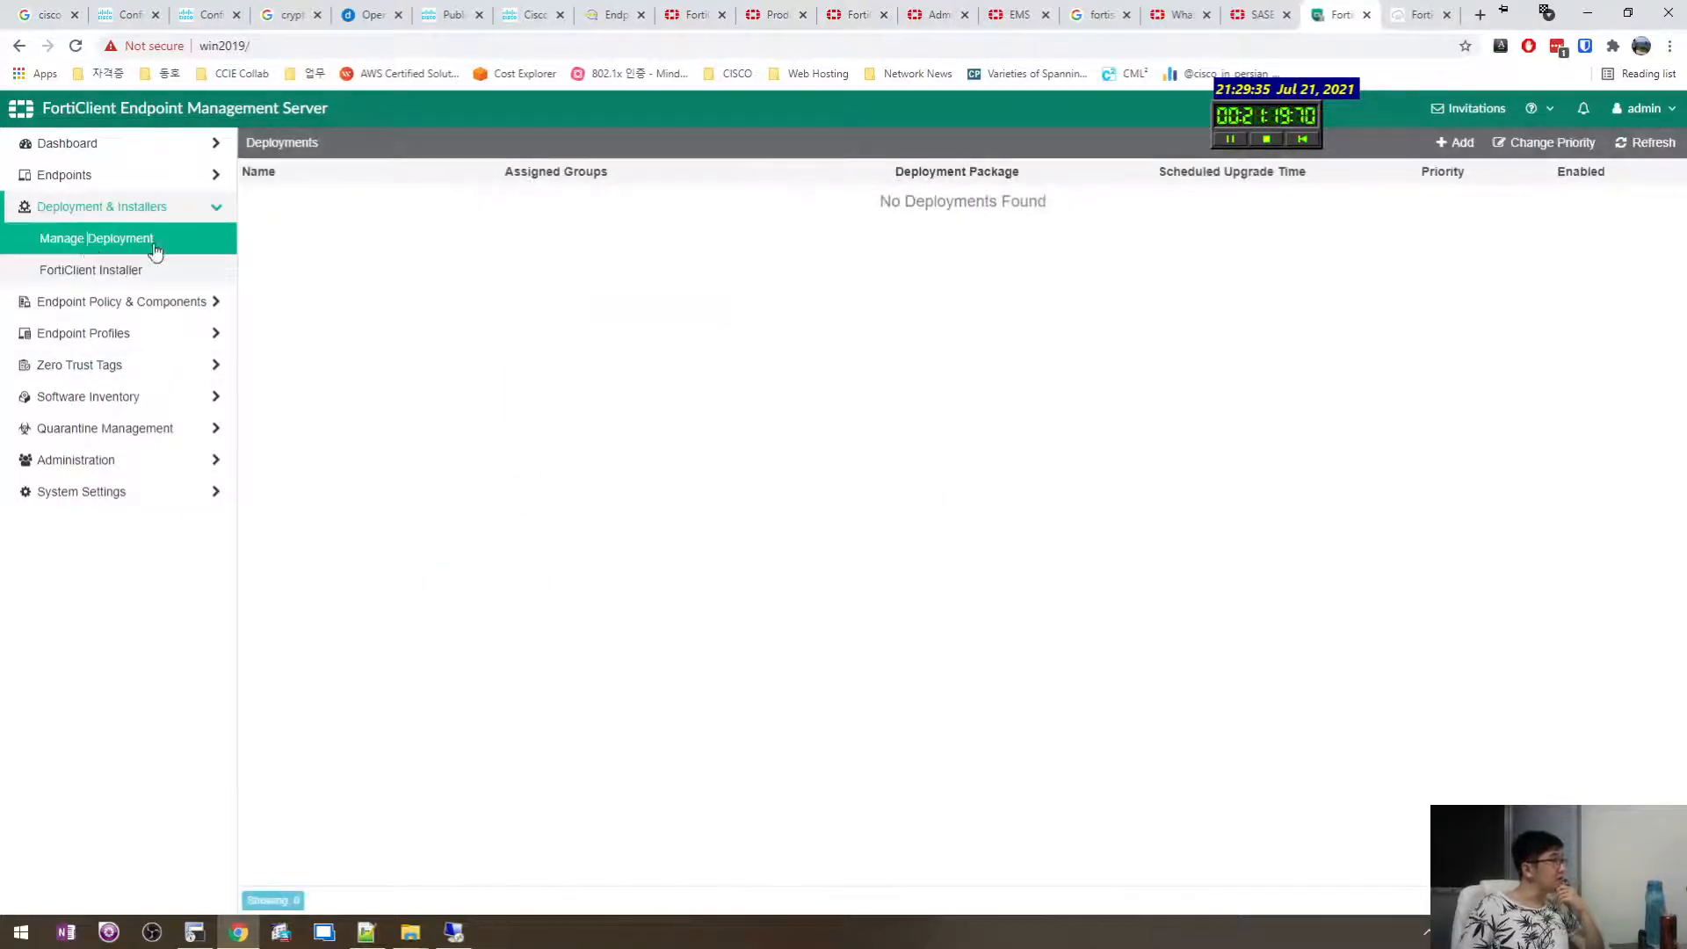
{"action": "left_click", "coordinate": [48, 271]}
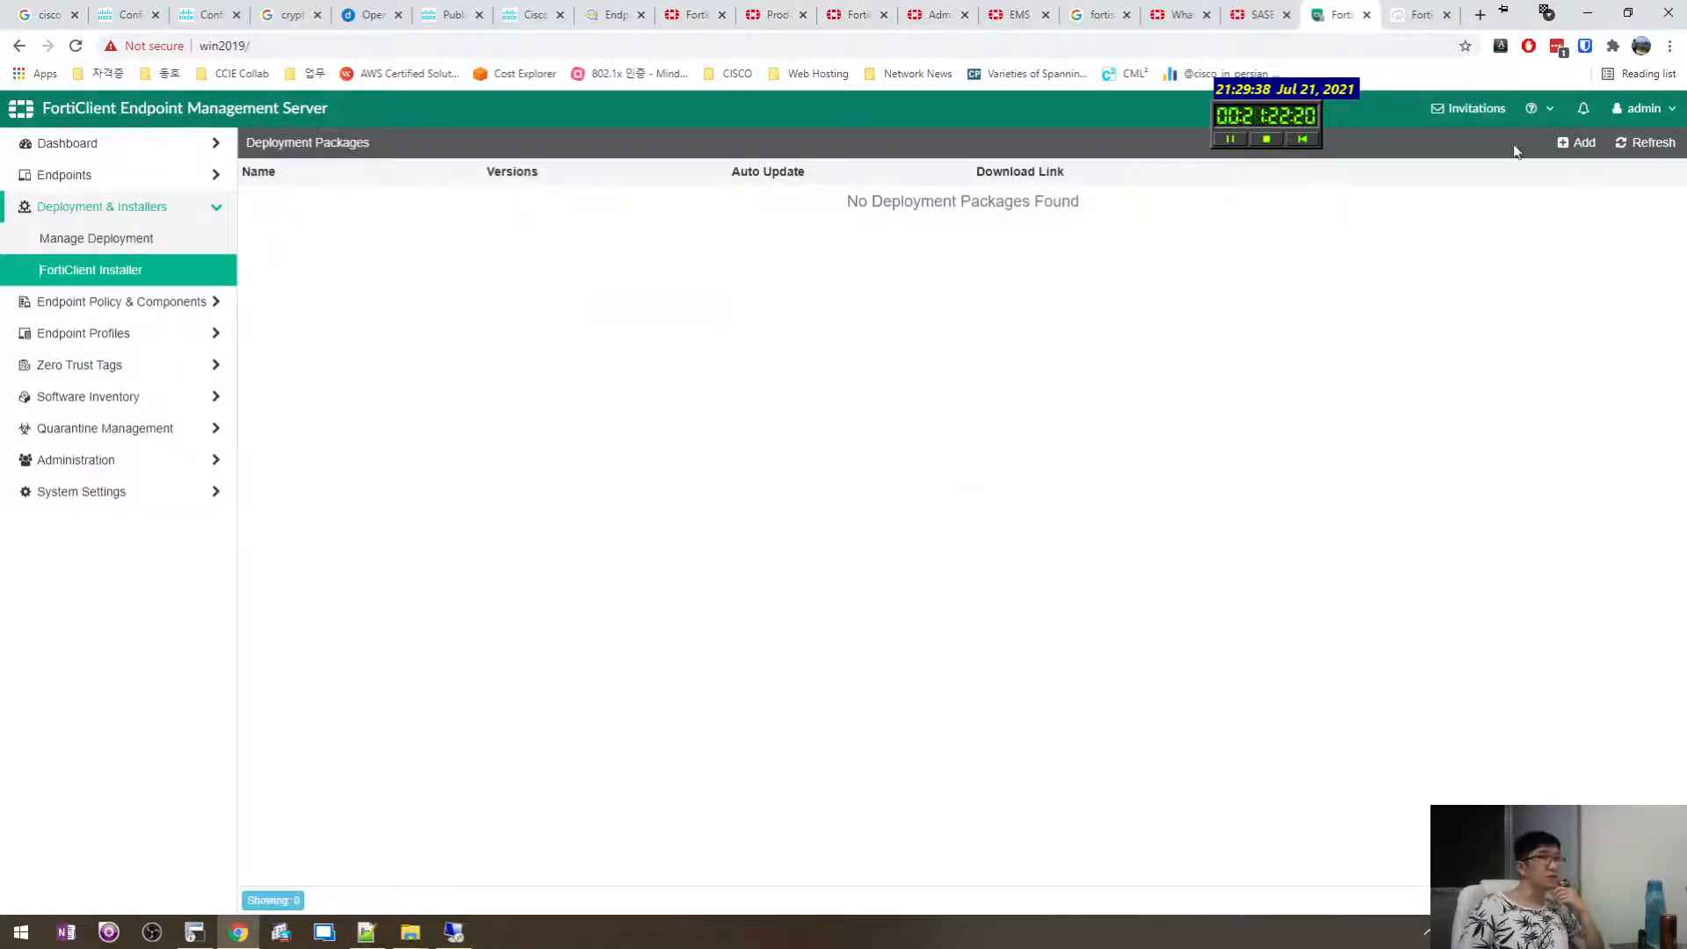
Try adding a Release 7.0 package with a custom installer, then close it unsaved.
{"action": "left_click", "coordinate": [1577, 142]}
{"action": "left_click", "coordinate": [789, 344]}
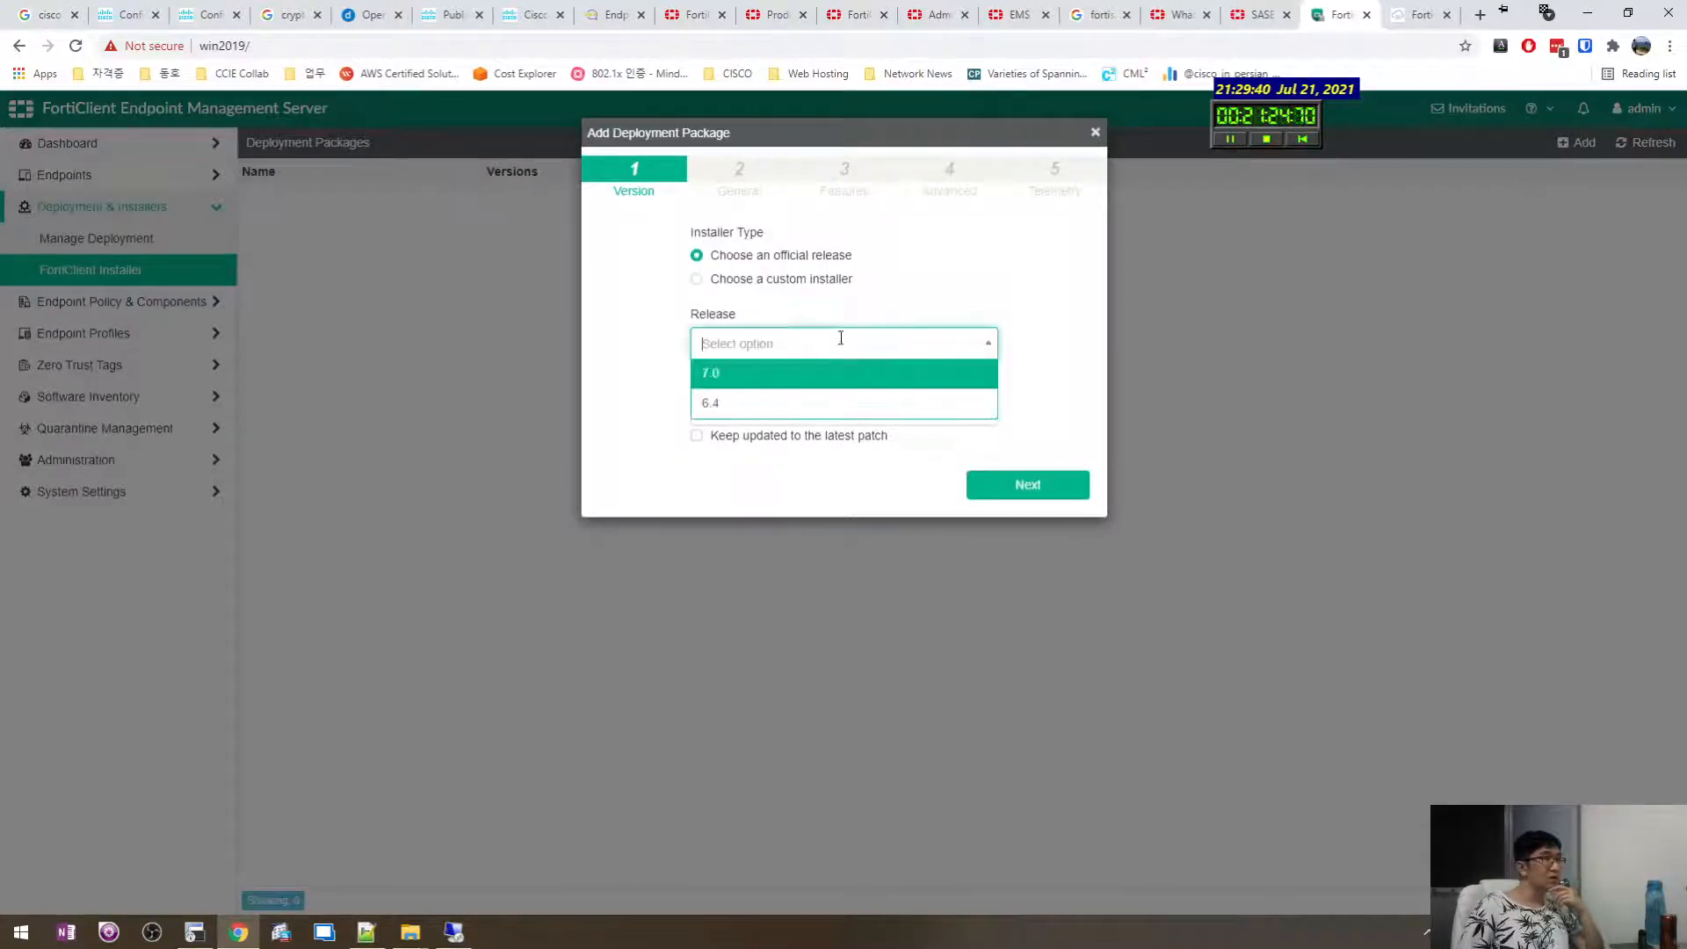
{"action": "key", "text": "Return"}
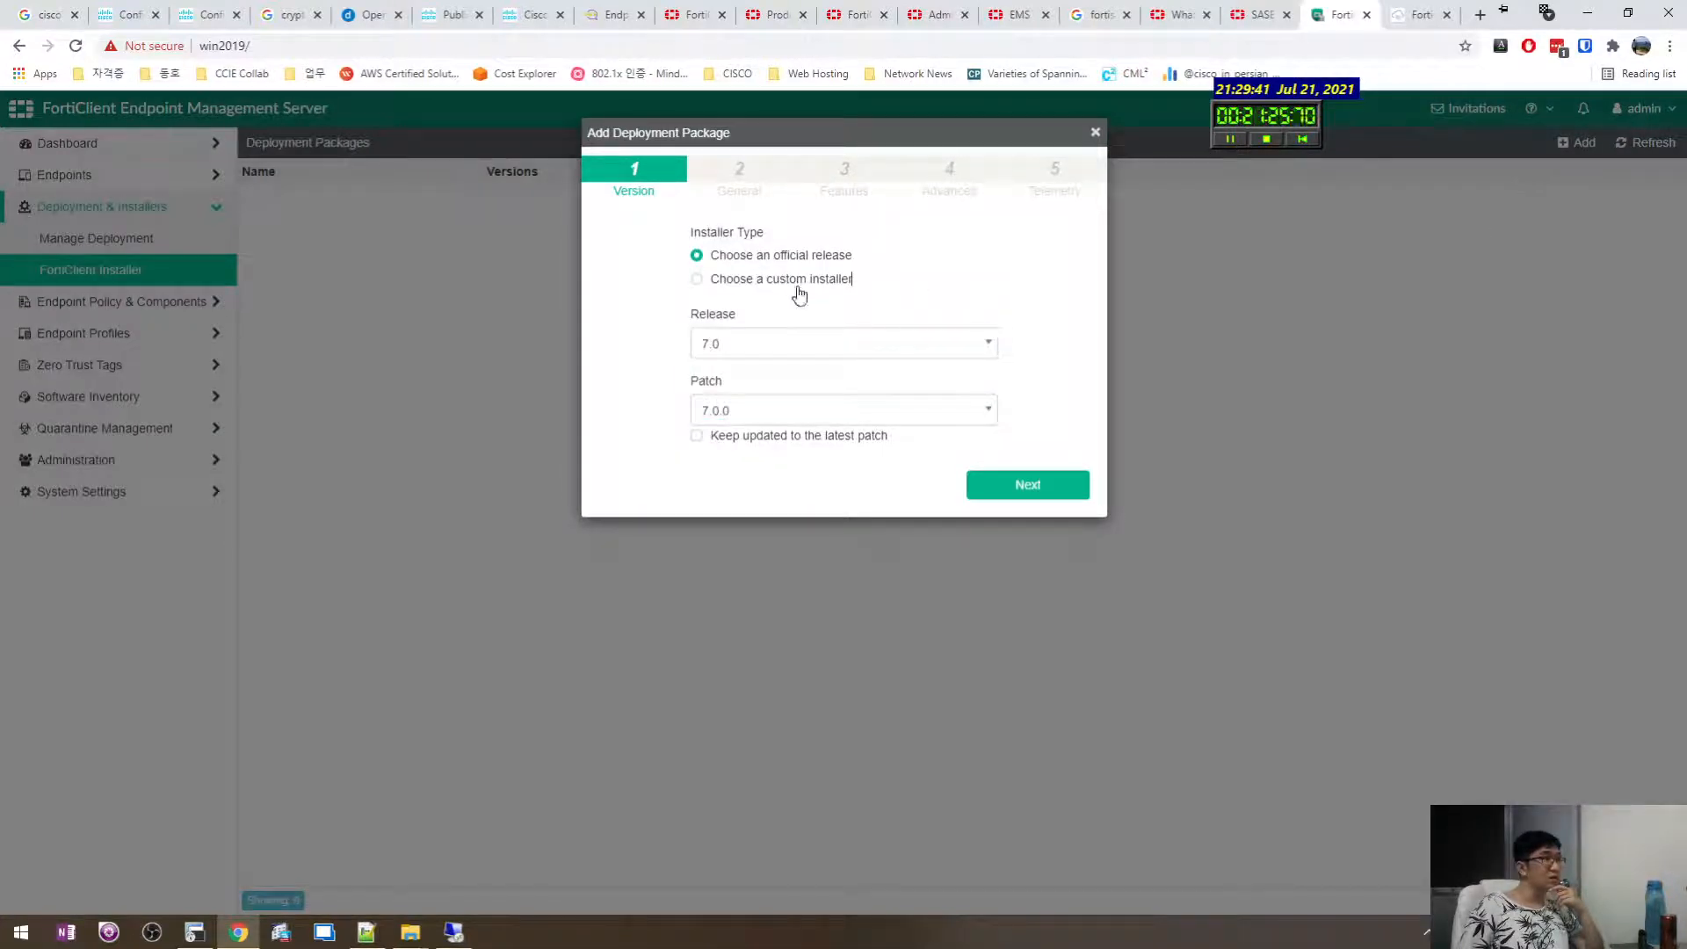
{"action": "left_click", "coordinate": [703, 281]}
{"action": "left_click", "coordinate": [1095, 132]}
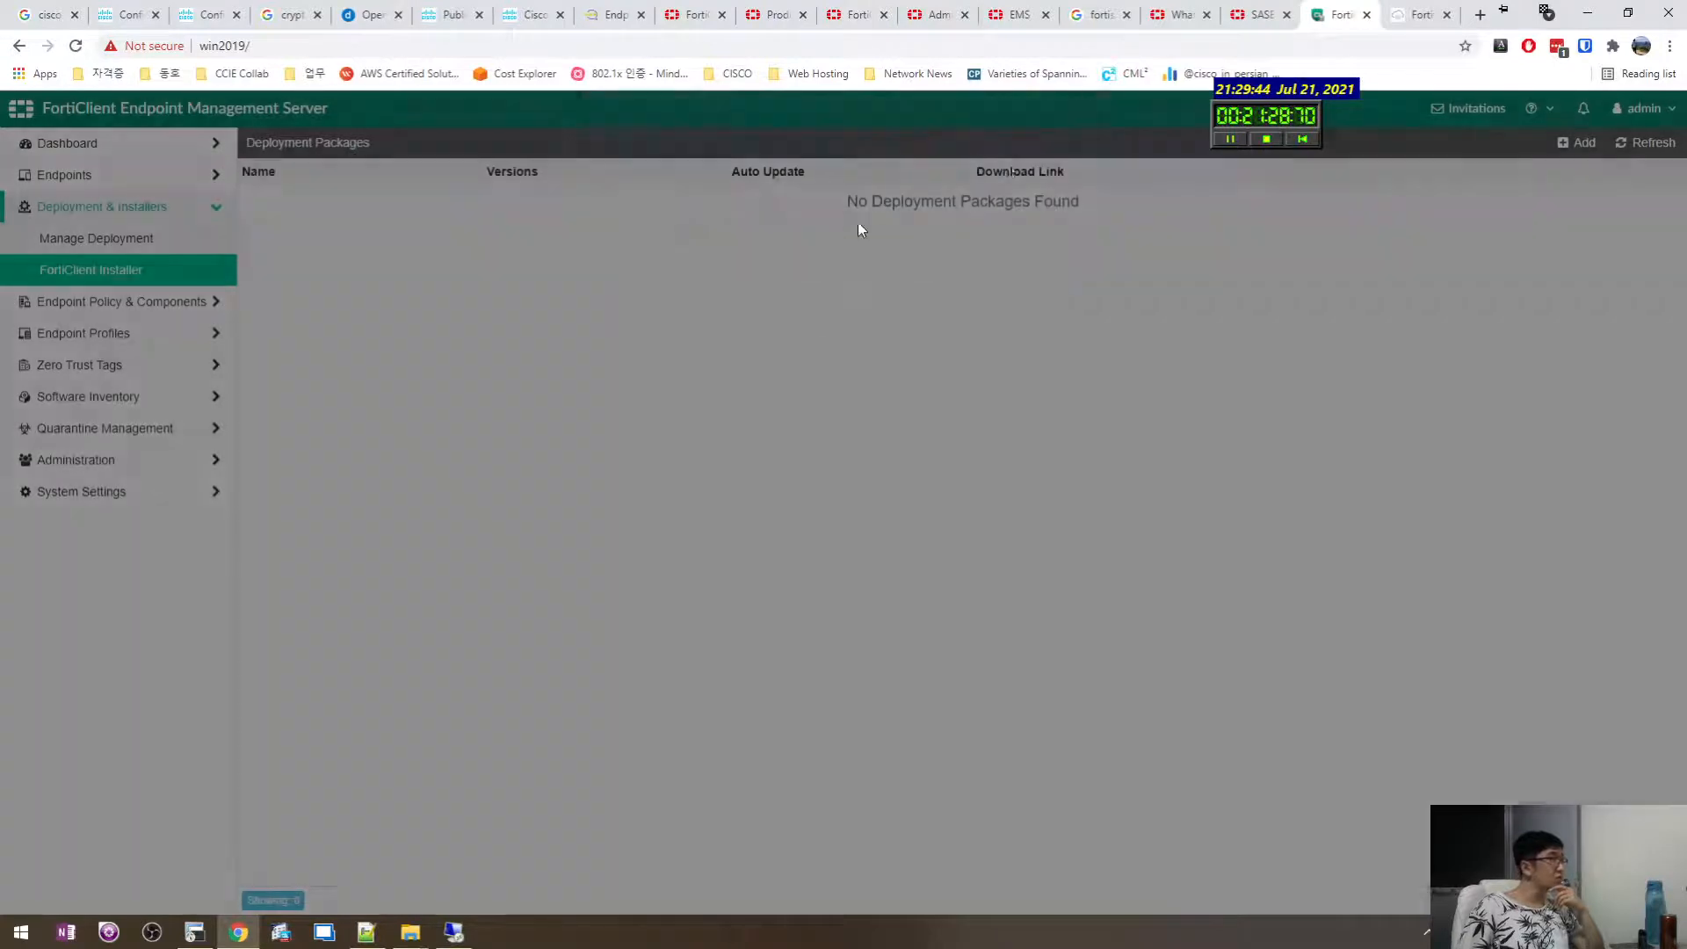
Go back to the Manage Deployment list in the sidebar.
{"action": "left_click", "coordinate": [106, 206]}
{"action": "left_click", "coordinate": [95, 233]}
{"action": "left_click", "coordinate": [98, 211]}
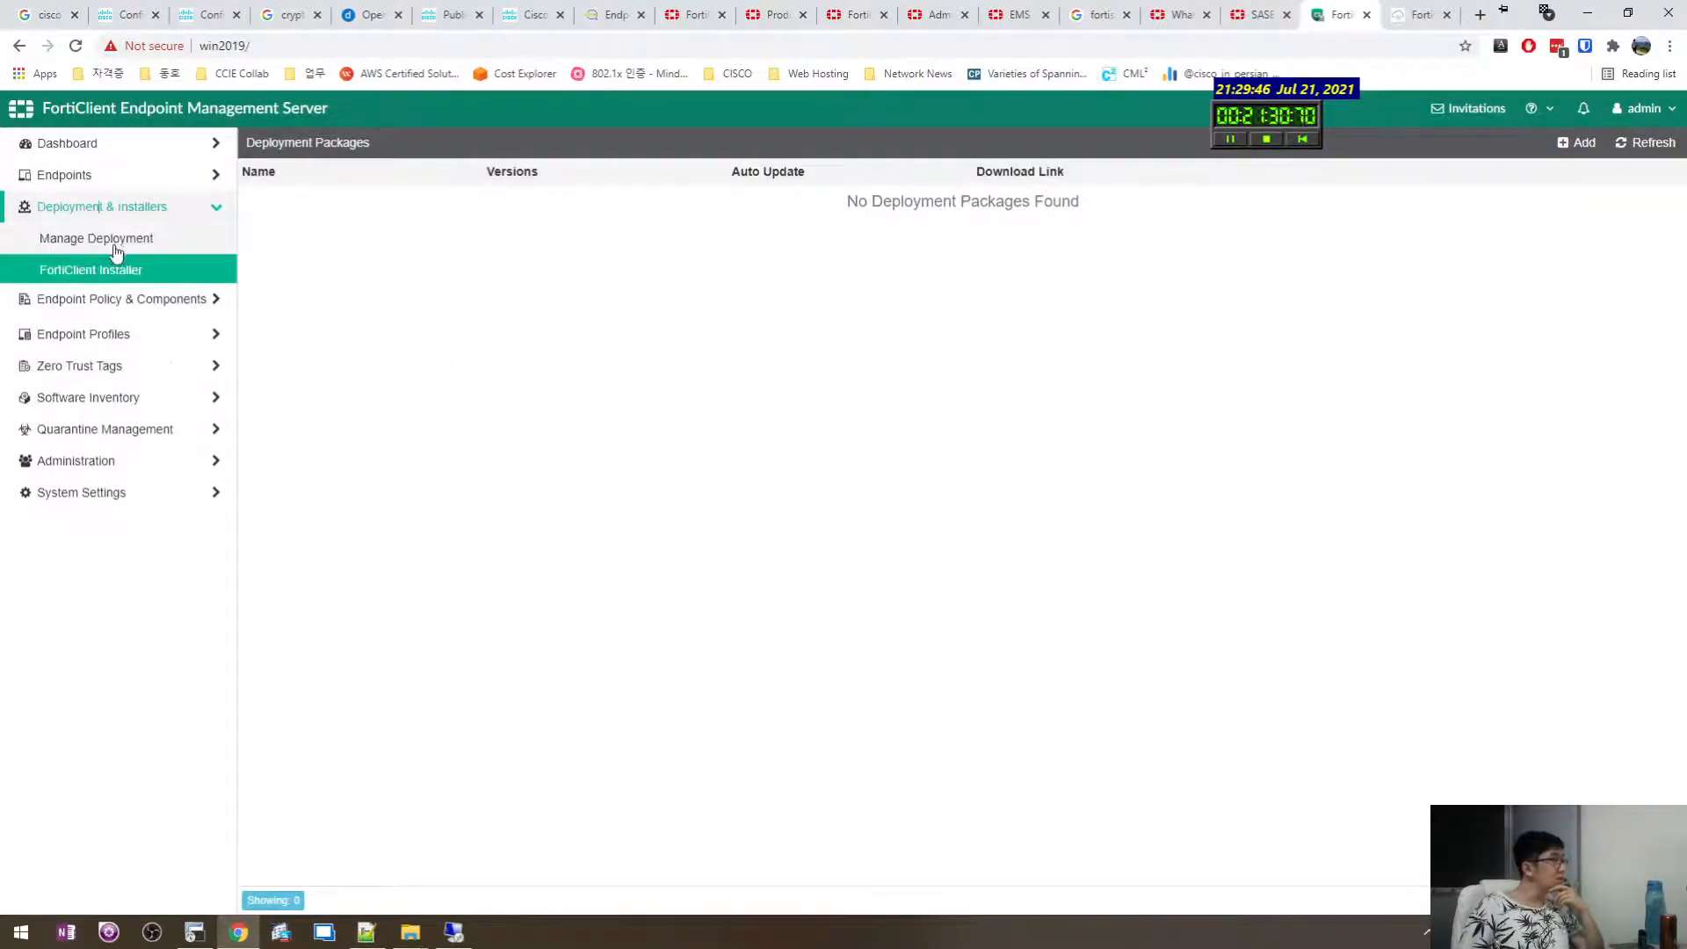
{"action": "left_click", "coordinate": [110, 242]}
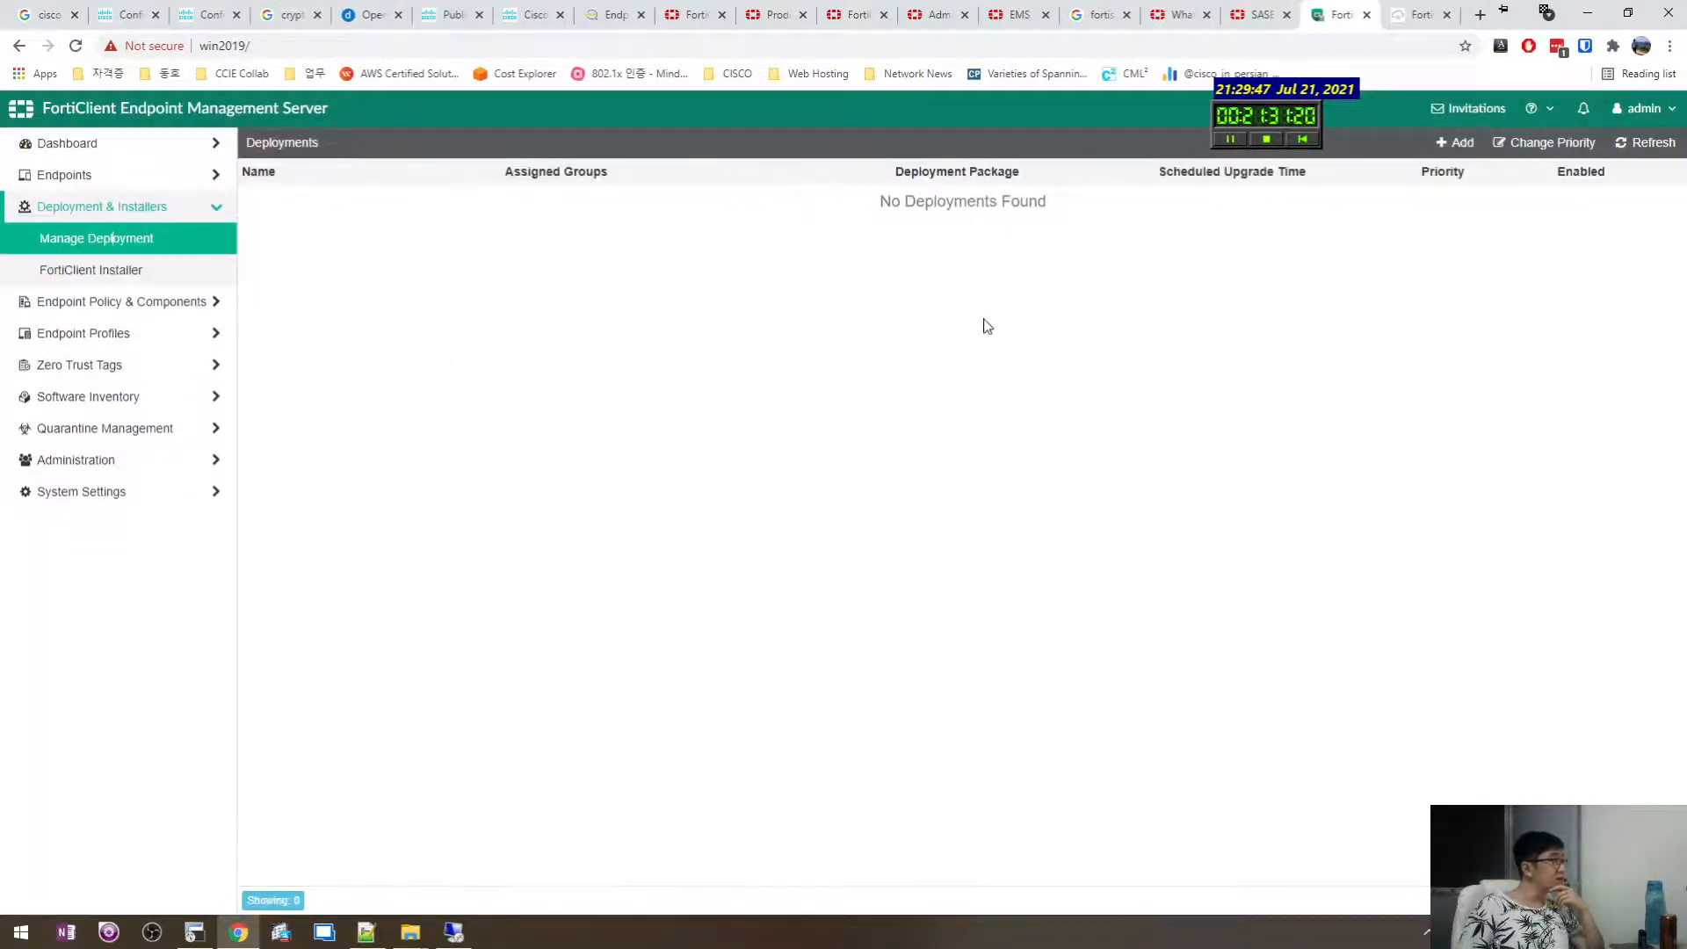
Start a new deployment targeting All Groups.
{"action": "left_click", "coordinate": [1458, 142]}
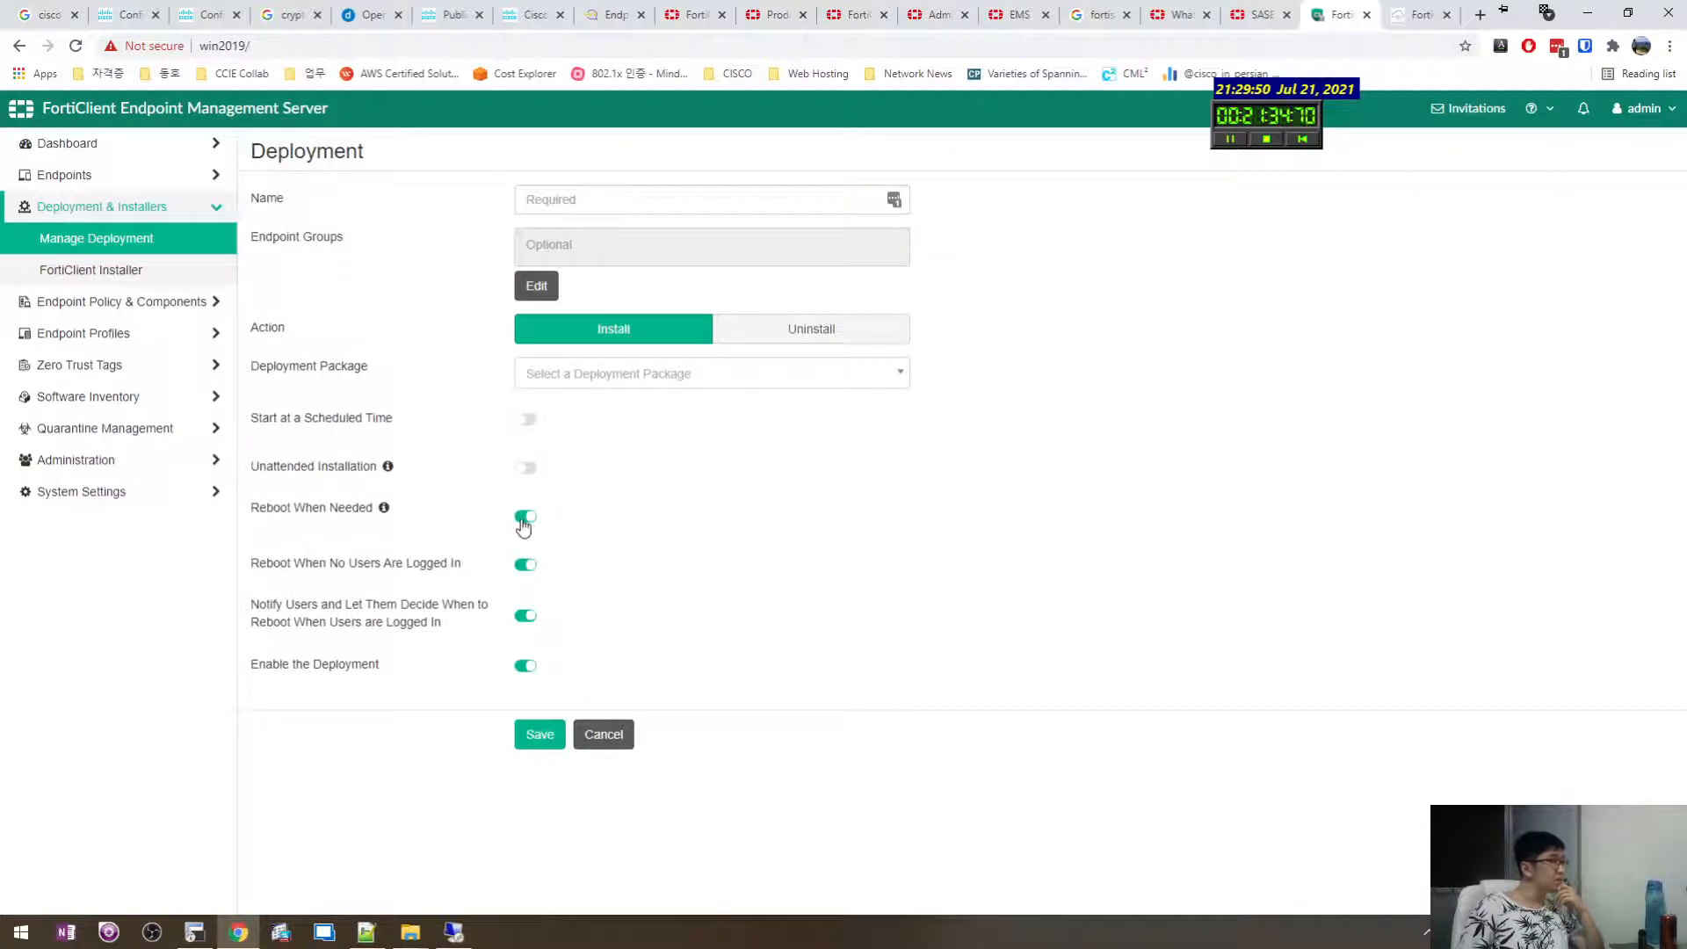
{"action": "left_click", "coordinate": [579, 194]}
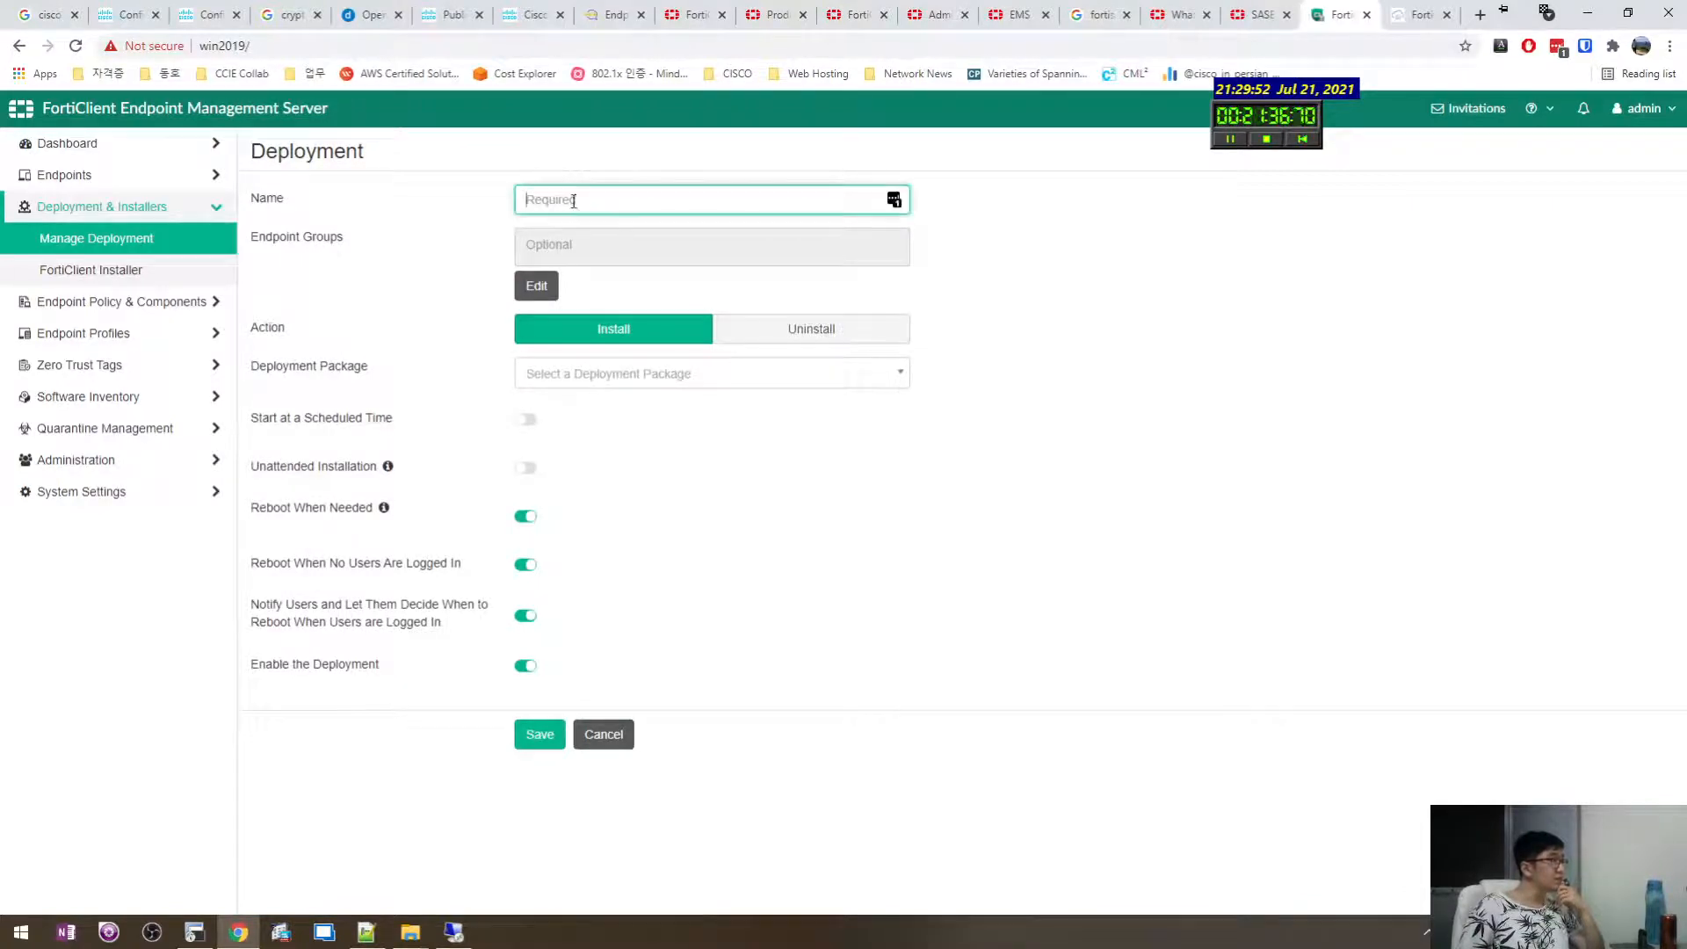
{"action": "left_click", "coordinate": [572, 256]}
{"action": "left_click", "coordinate": [536, 302]}
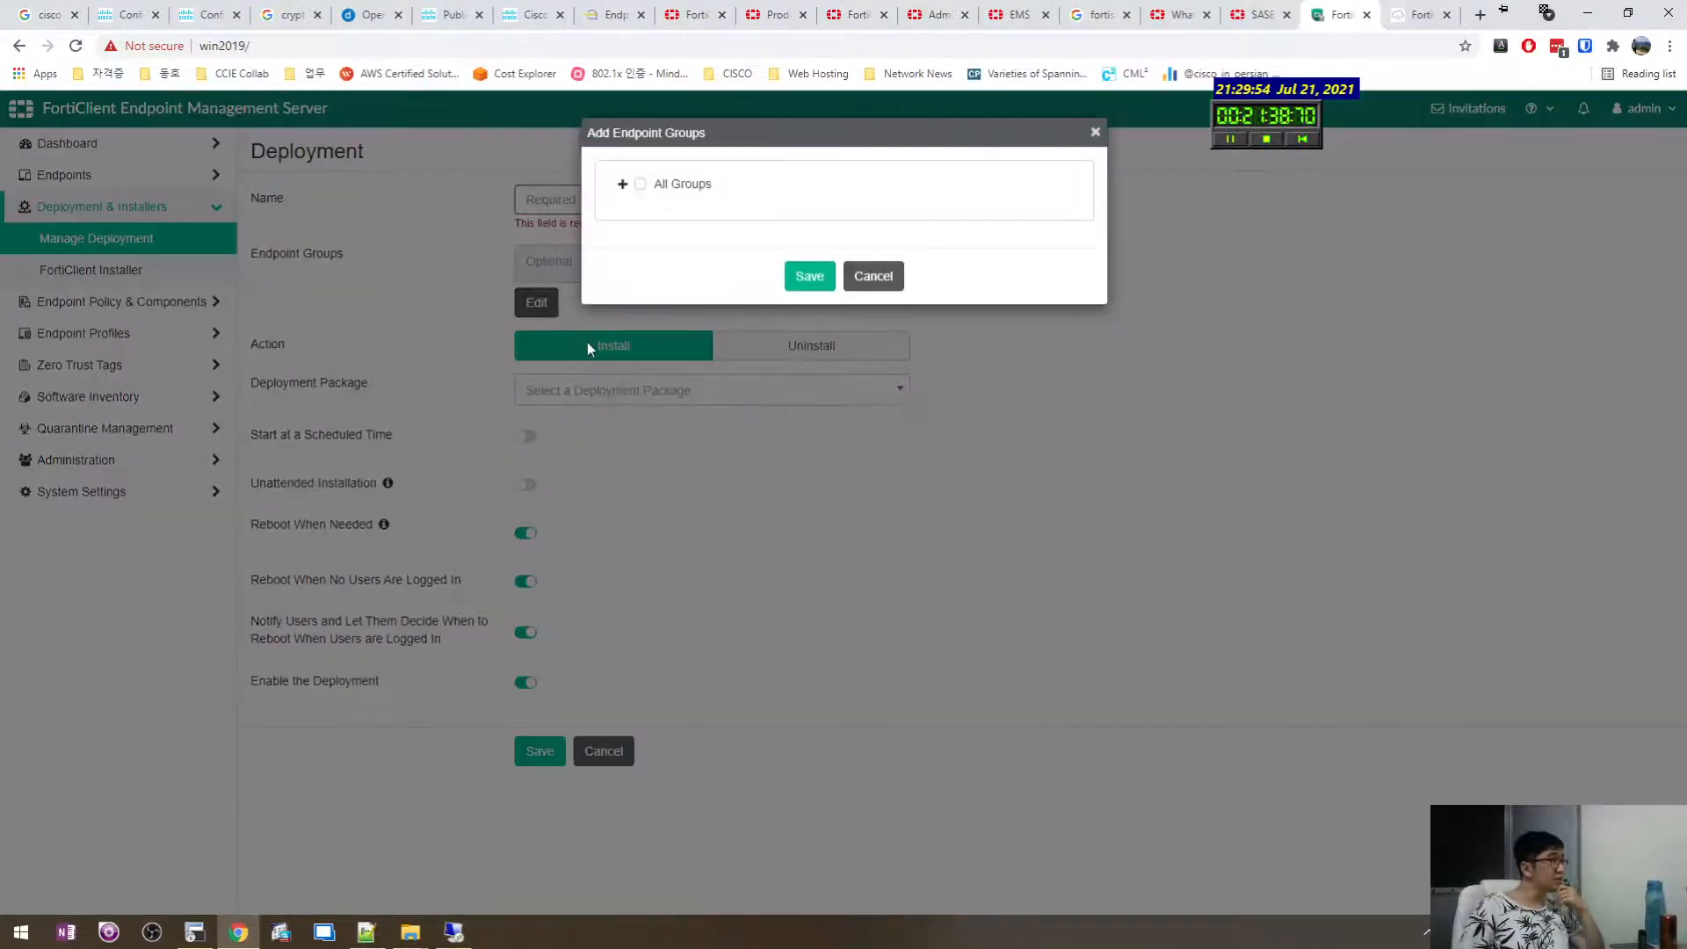
{"action": "left_click", "coordinate": [752, 192]}
{"action": "double_click", "coordinate": [647, 190]}
{"action": "left_click", "coordinate": [647, 185]}
{"action": "left_click", "coordinate": [804, 275]}
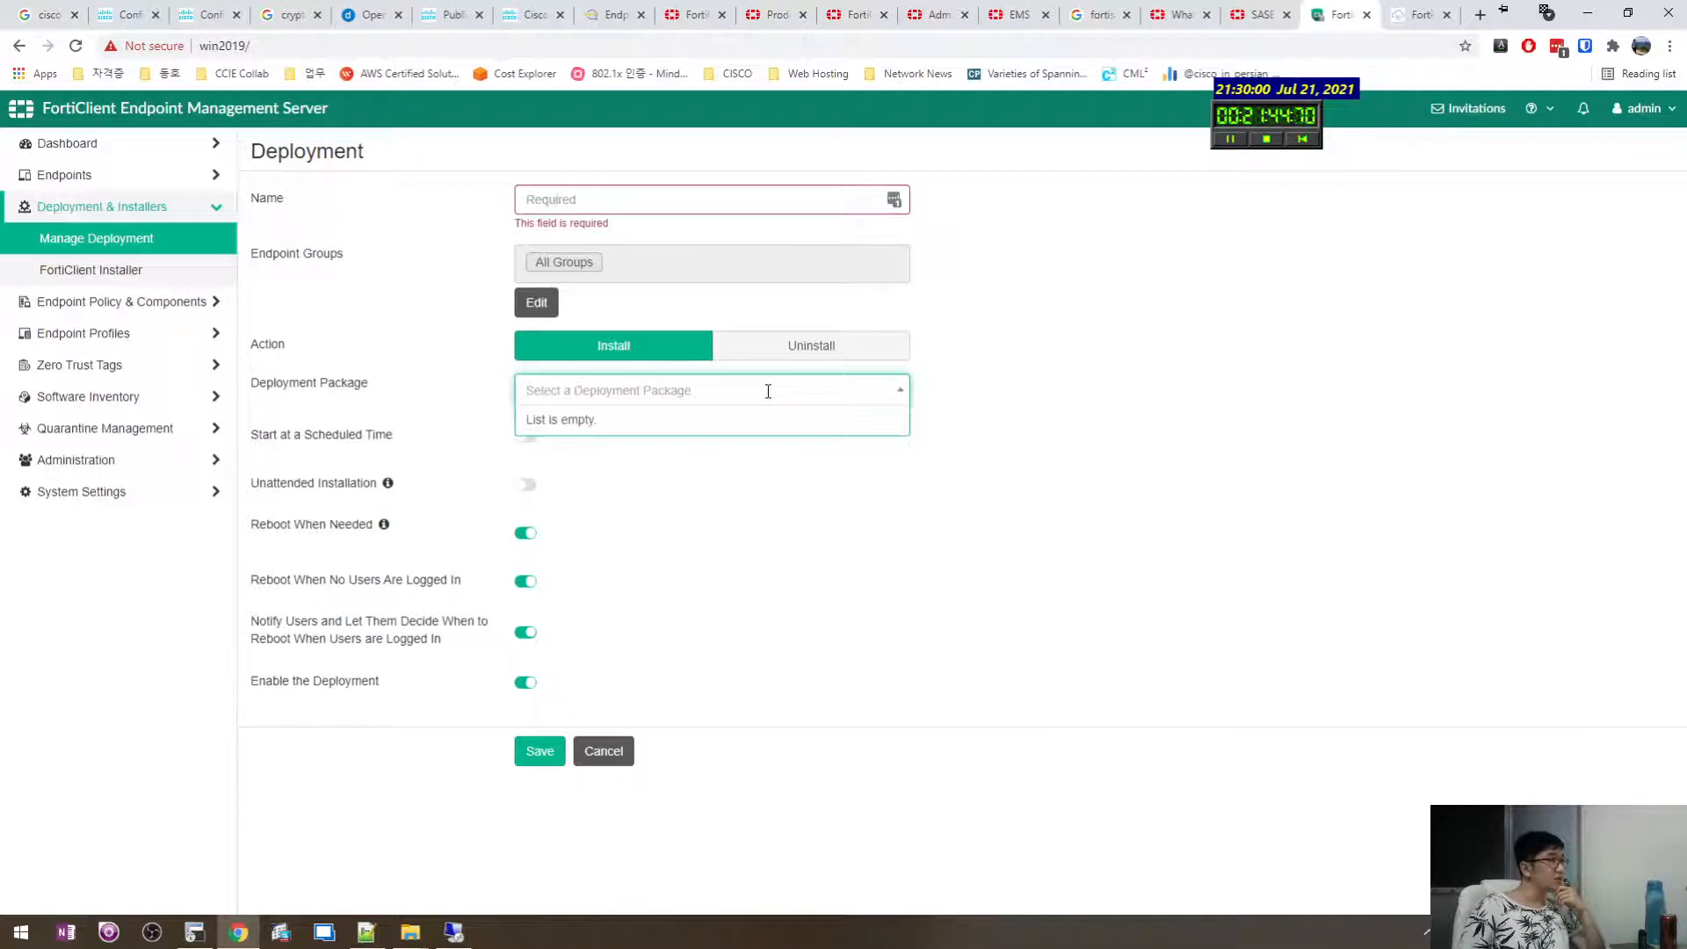
{"action": "left_click", "coordinate": [775, 522]}
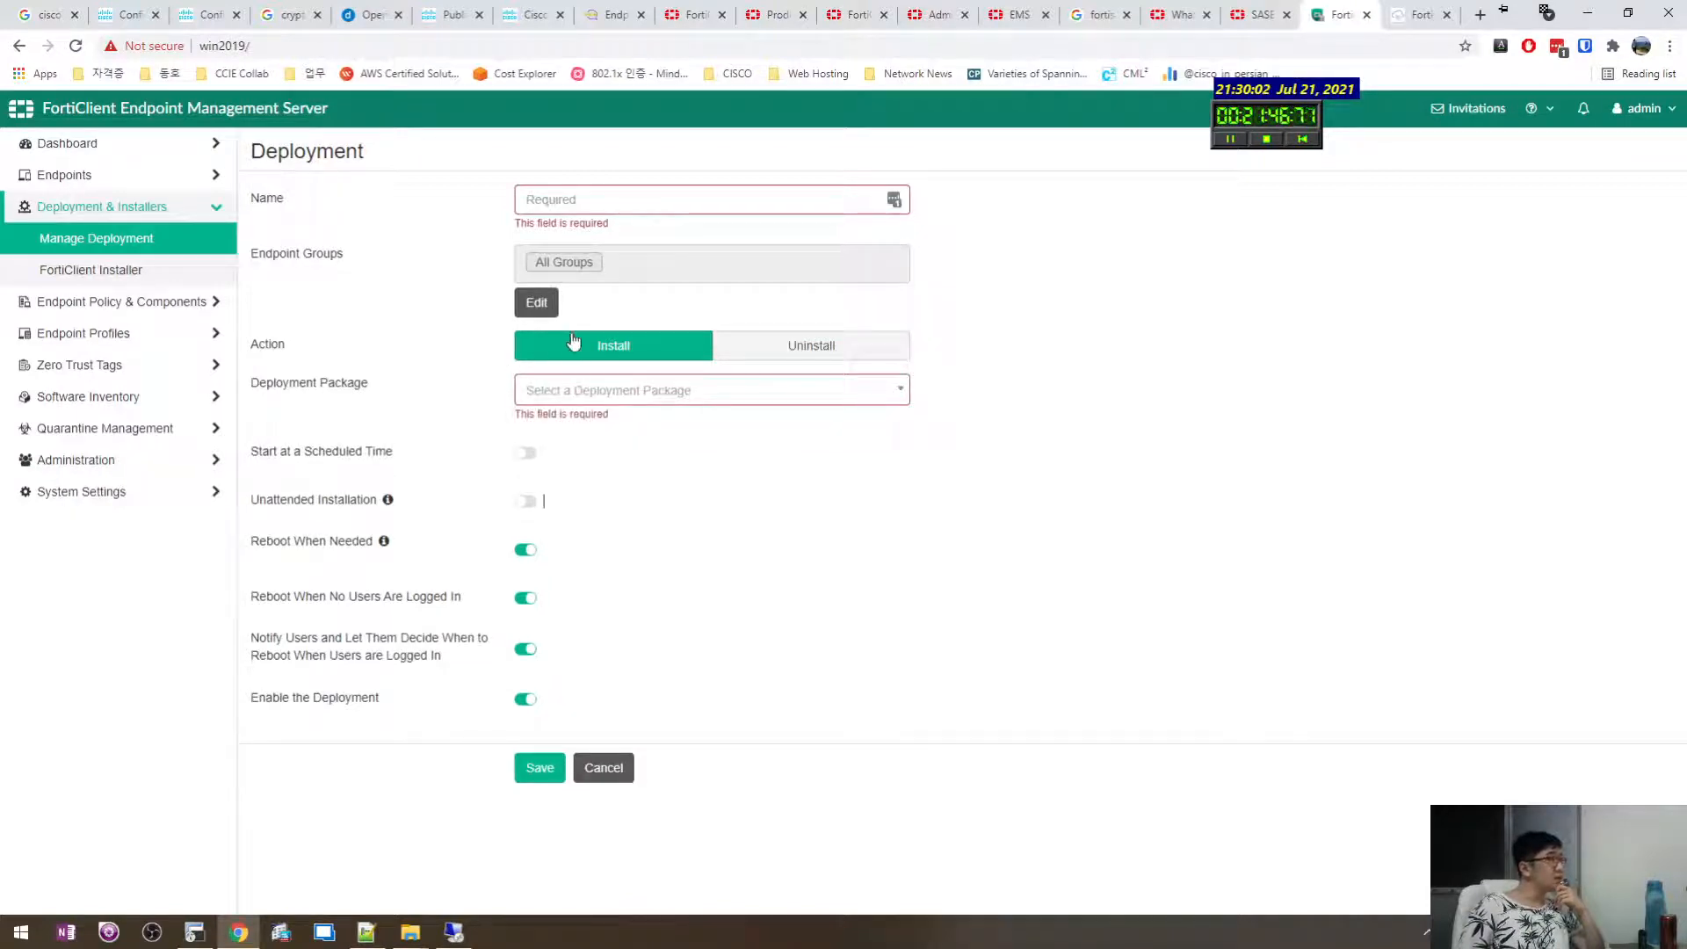
Set the deployment to uninstall FortiClient, name it 'uninstall', and save it.
{"action": "left_click", "coordinate": [776, 362]}
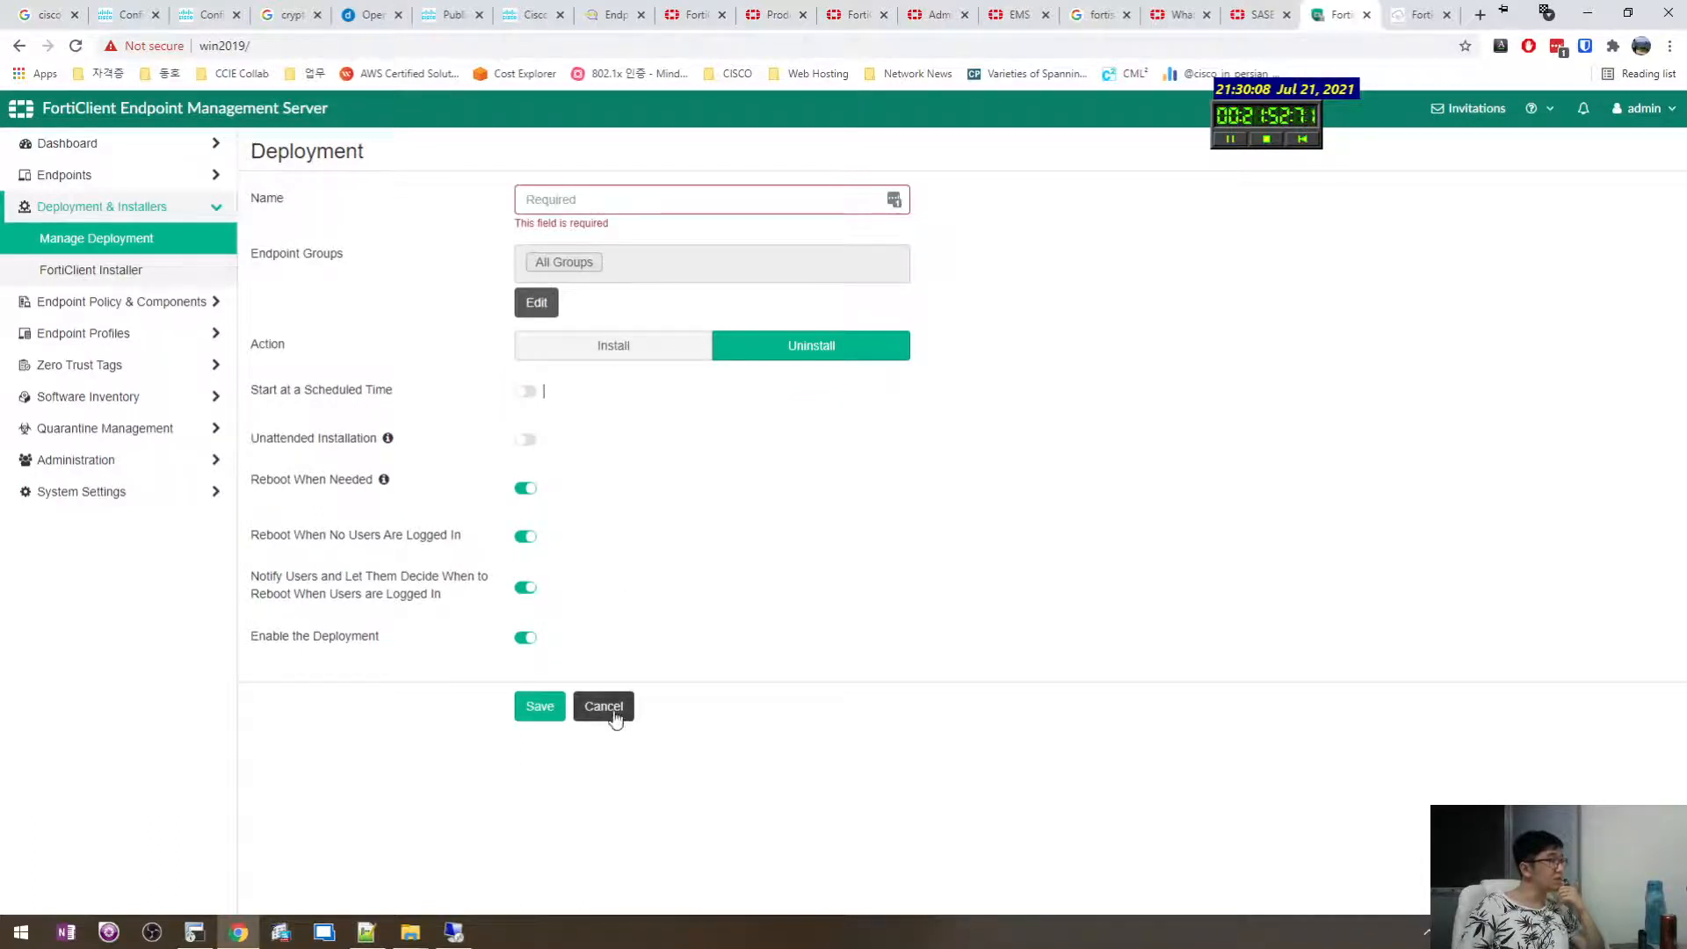
{"action": "left_click", "coordinate": [600, 208]}
{"action": "type", "text": "ㅁ"}
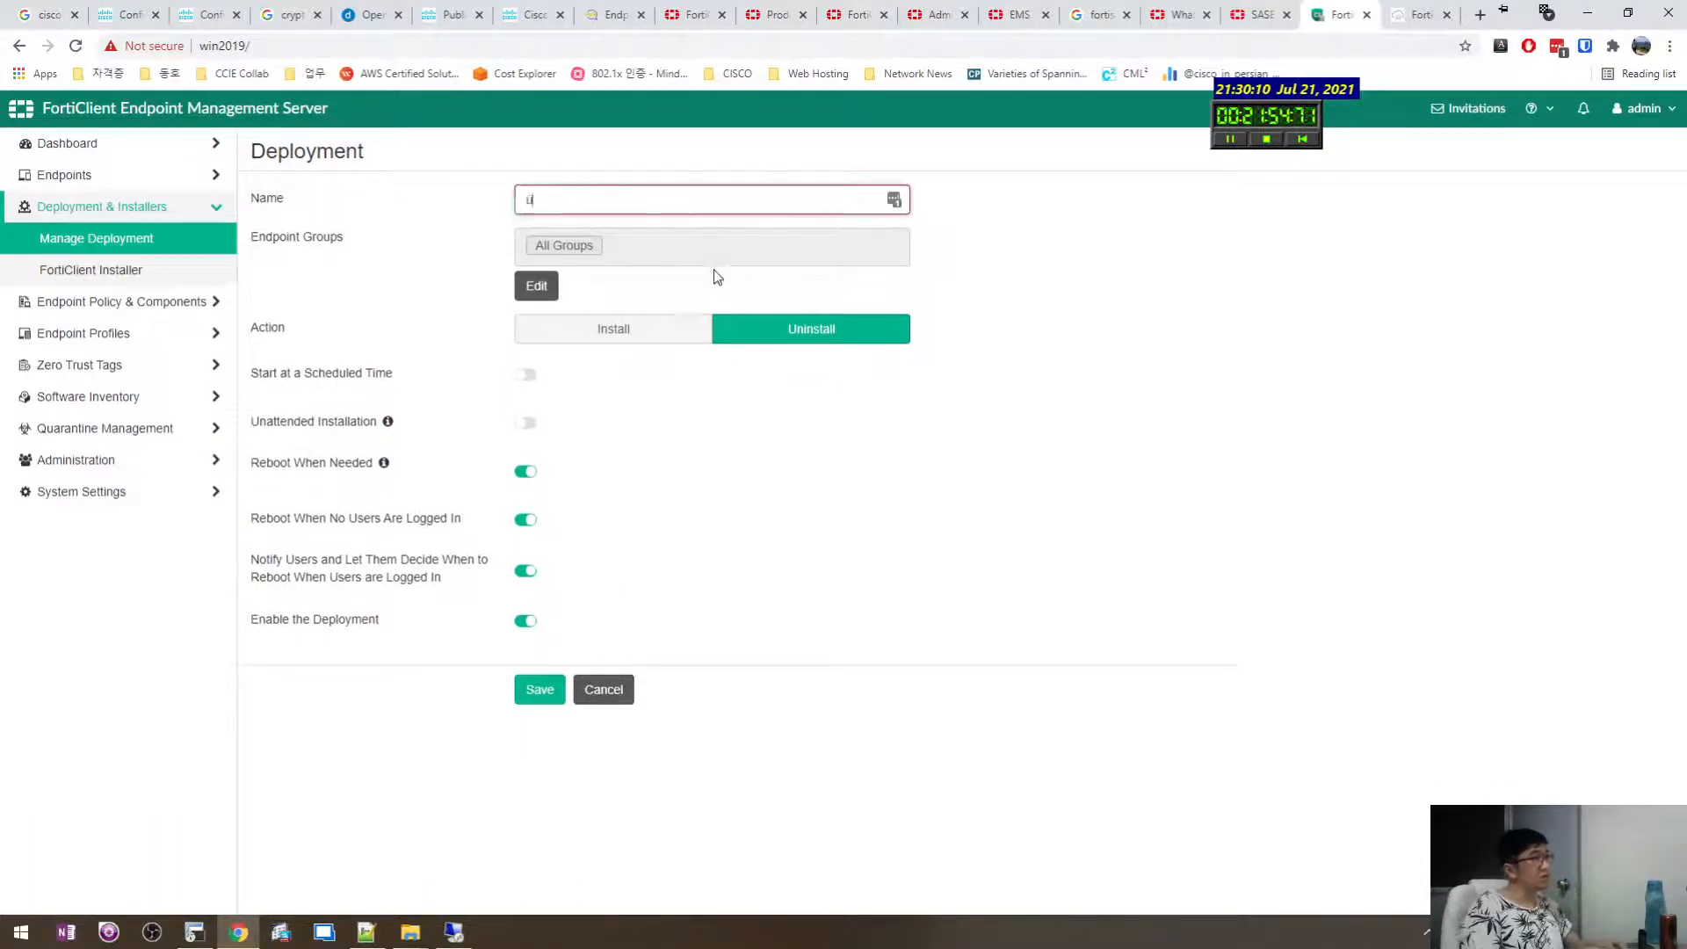
{"action": "type", "text": "ninstall"}
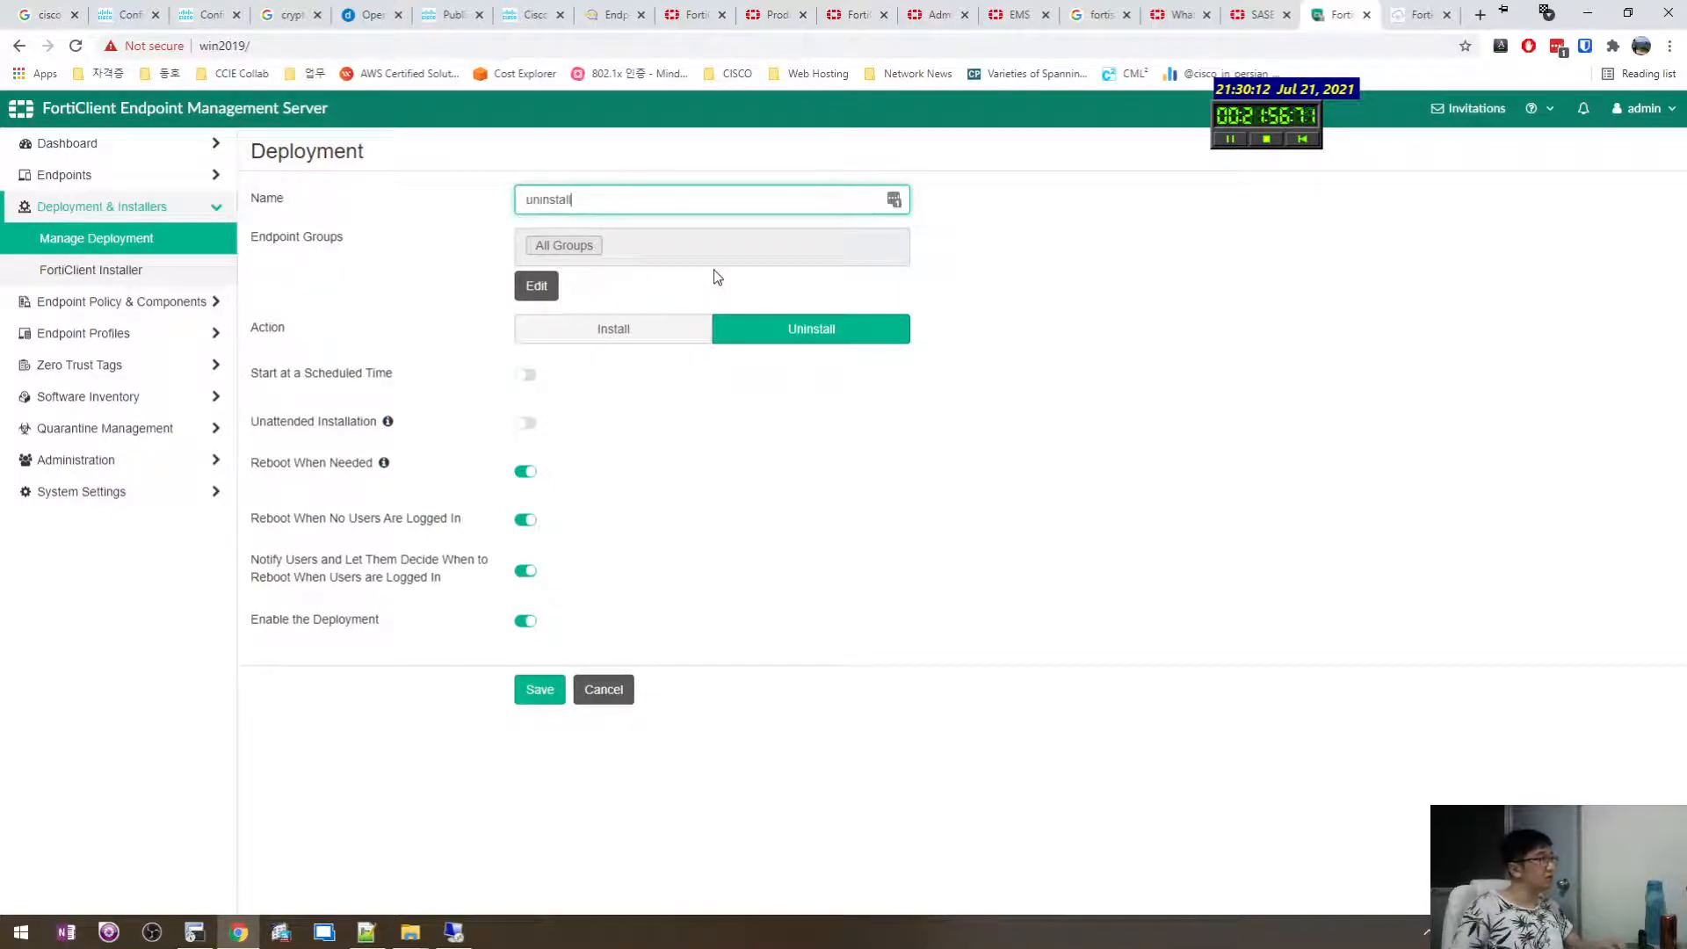
{"action": "left_click", "coordinate": [529, 378]}
{"action": "left_click", "coordinate": [530, 378]}
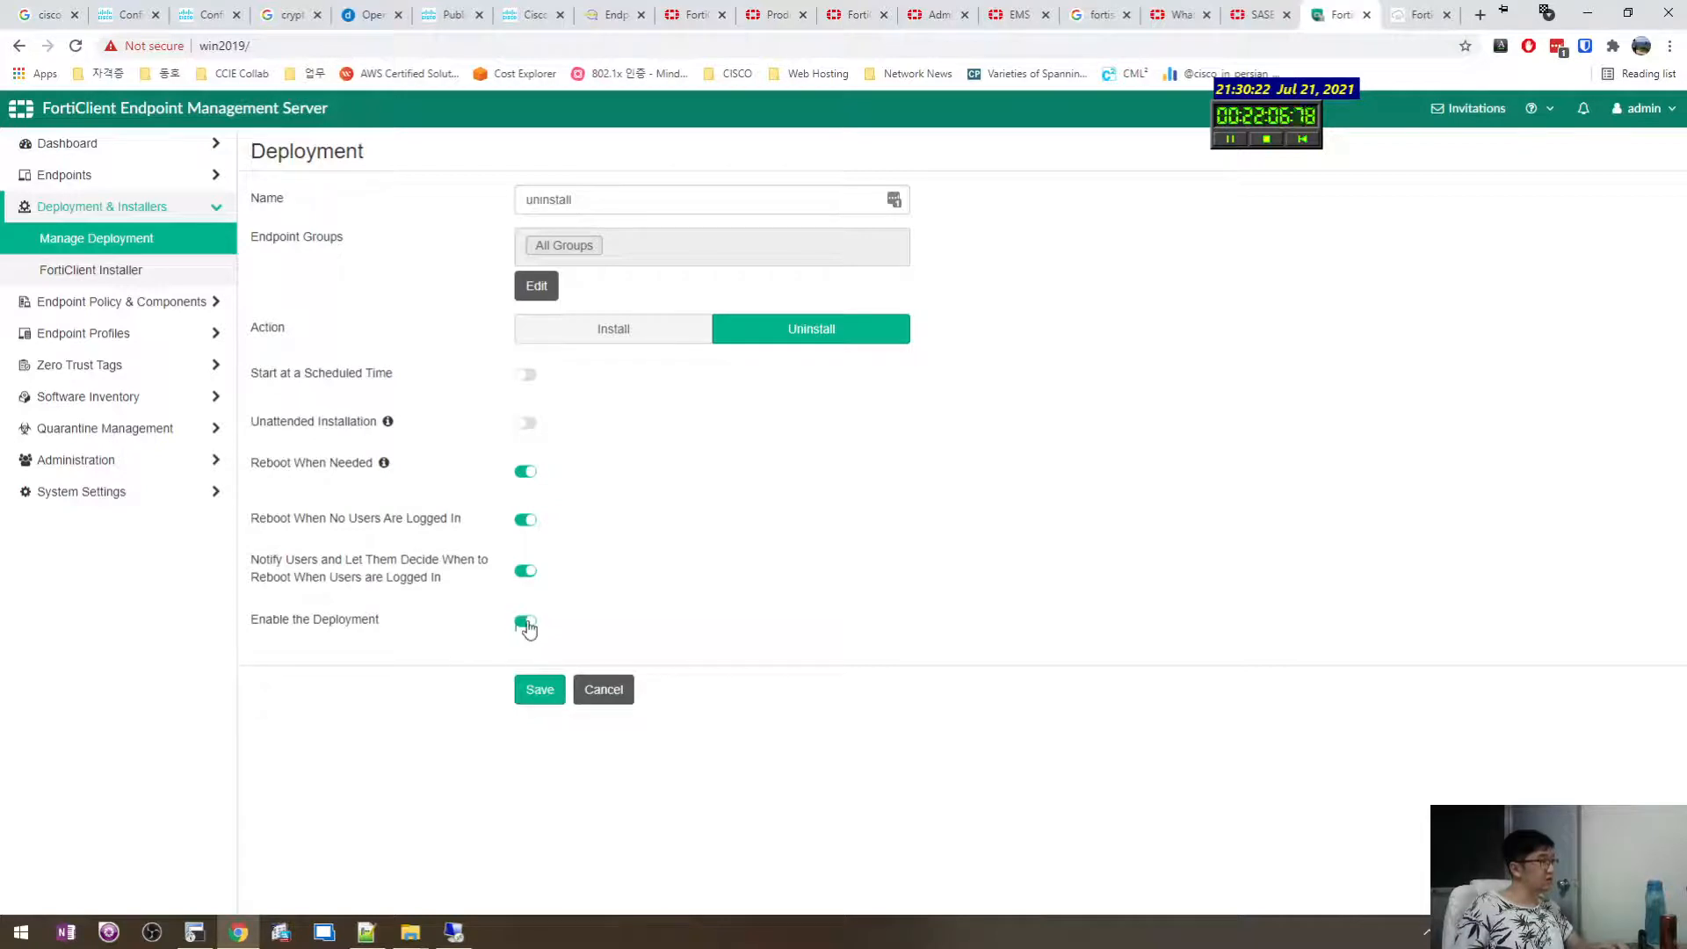
{"action": "left_click", "coordinate": [545, 689]}
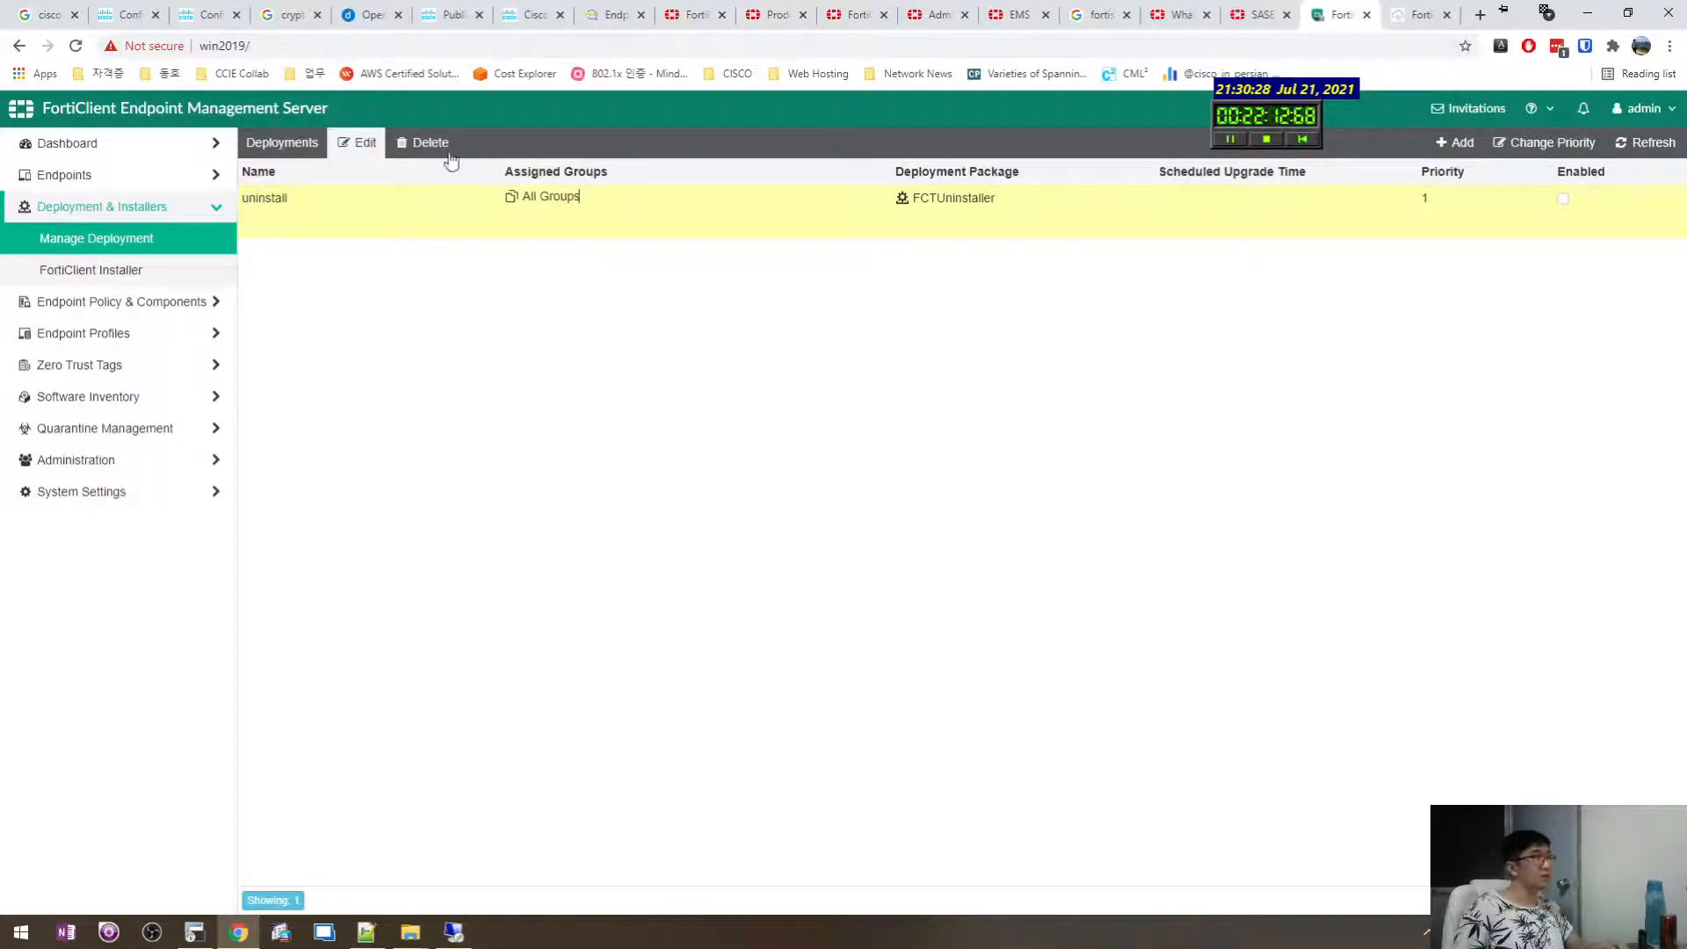
Tick Enabled on the uninstall deployment row.
{"action": "left_click", "coordinate": [1564, 202]}
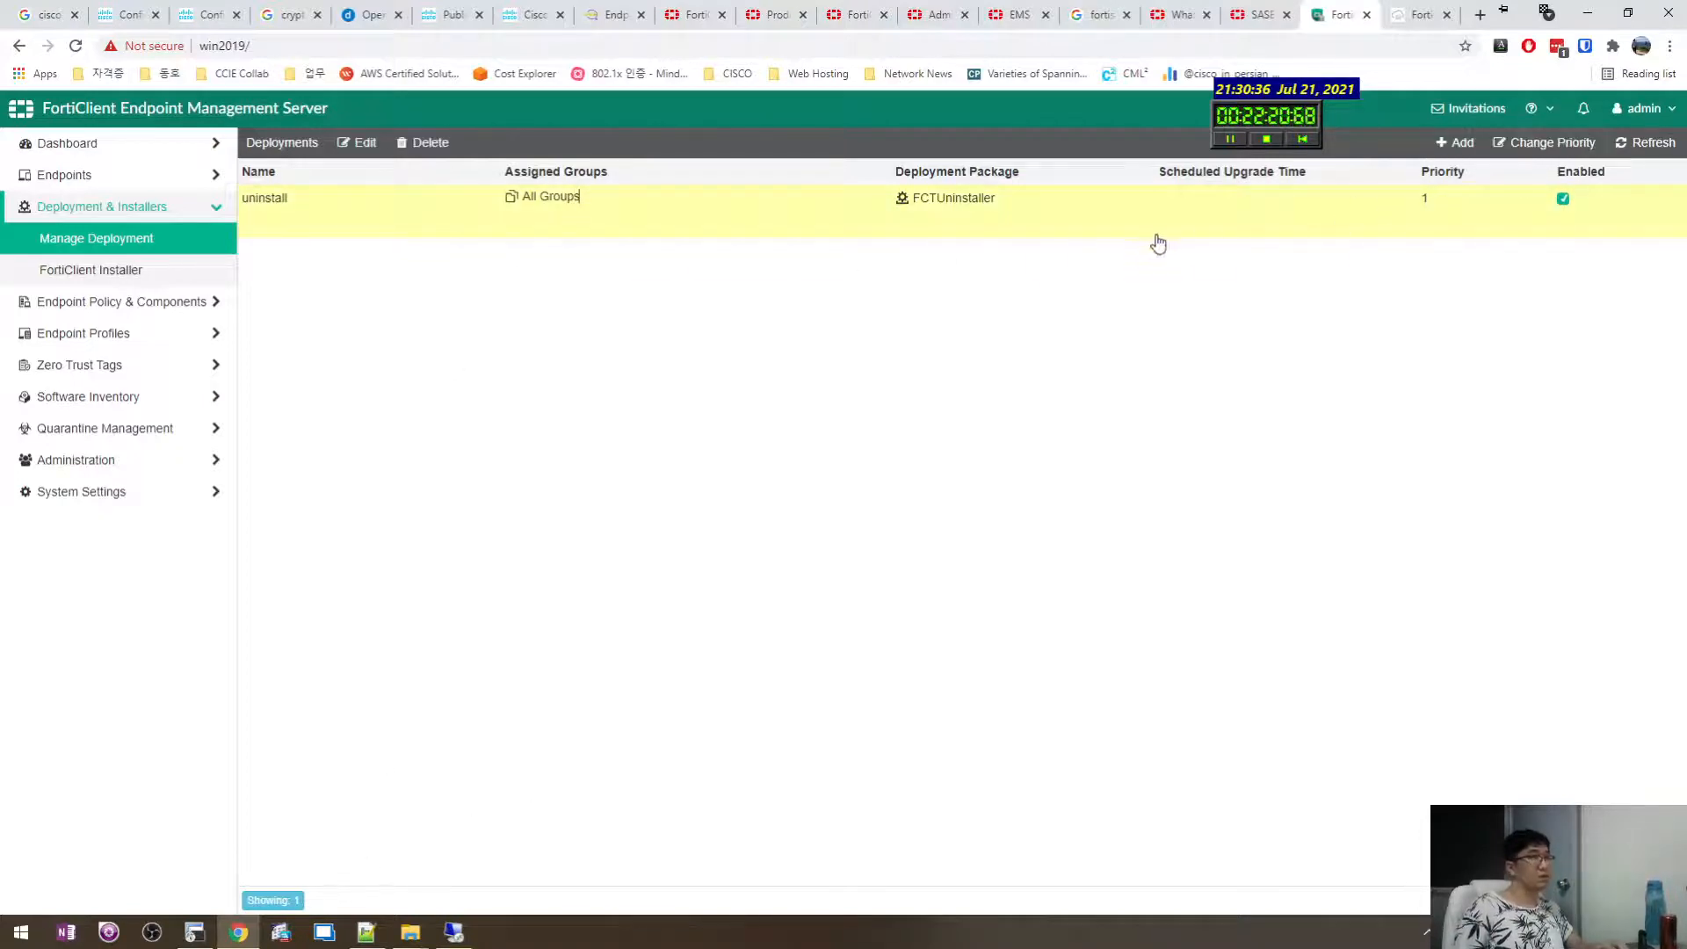
{"action": "right_click", "coordinate": [768, 210]}
{"action": "left_click", "coordinate": [755, 207]}
Review the uninstall deployment's reboot and enable settings, then cancel without changes.
{"action": "left_click", "coordinate": [422, 213]}
{"action": "left_click", "coordinate": [359, 144]}
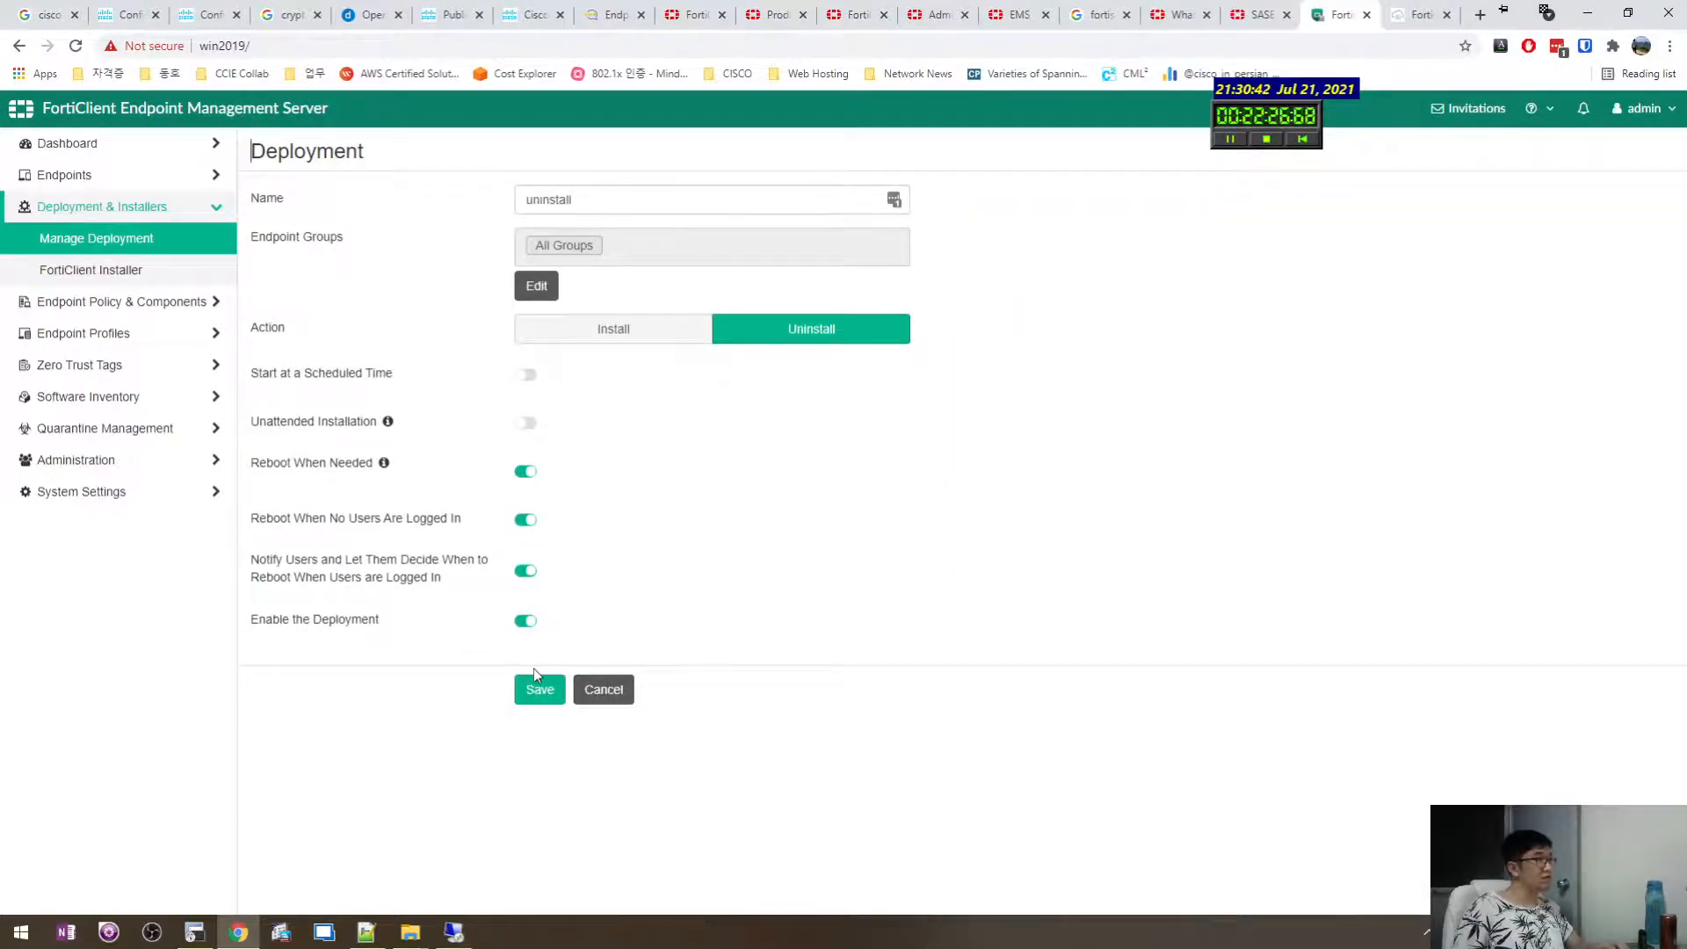
{"action": "left_click", "coordinate": [626, 692]}
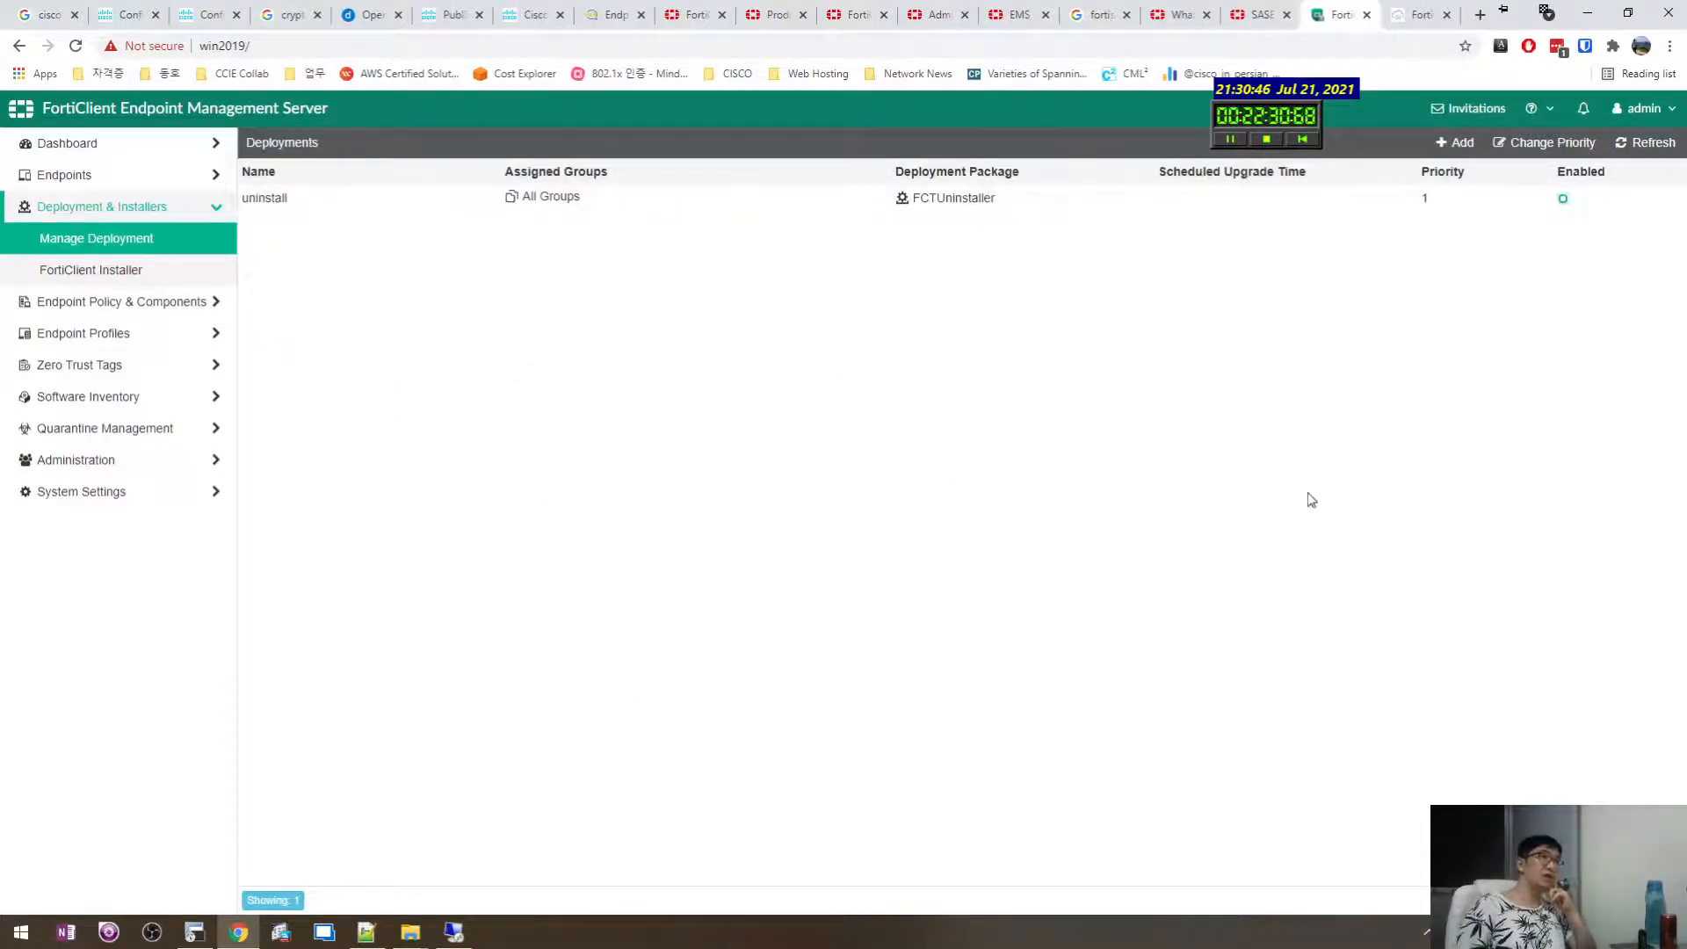
Browse the endpoint pages: domains, Add LDAP domain, workgroups, group assignment rules and invitations.
{"action": "left_click", "coordinate": [117, 174]}
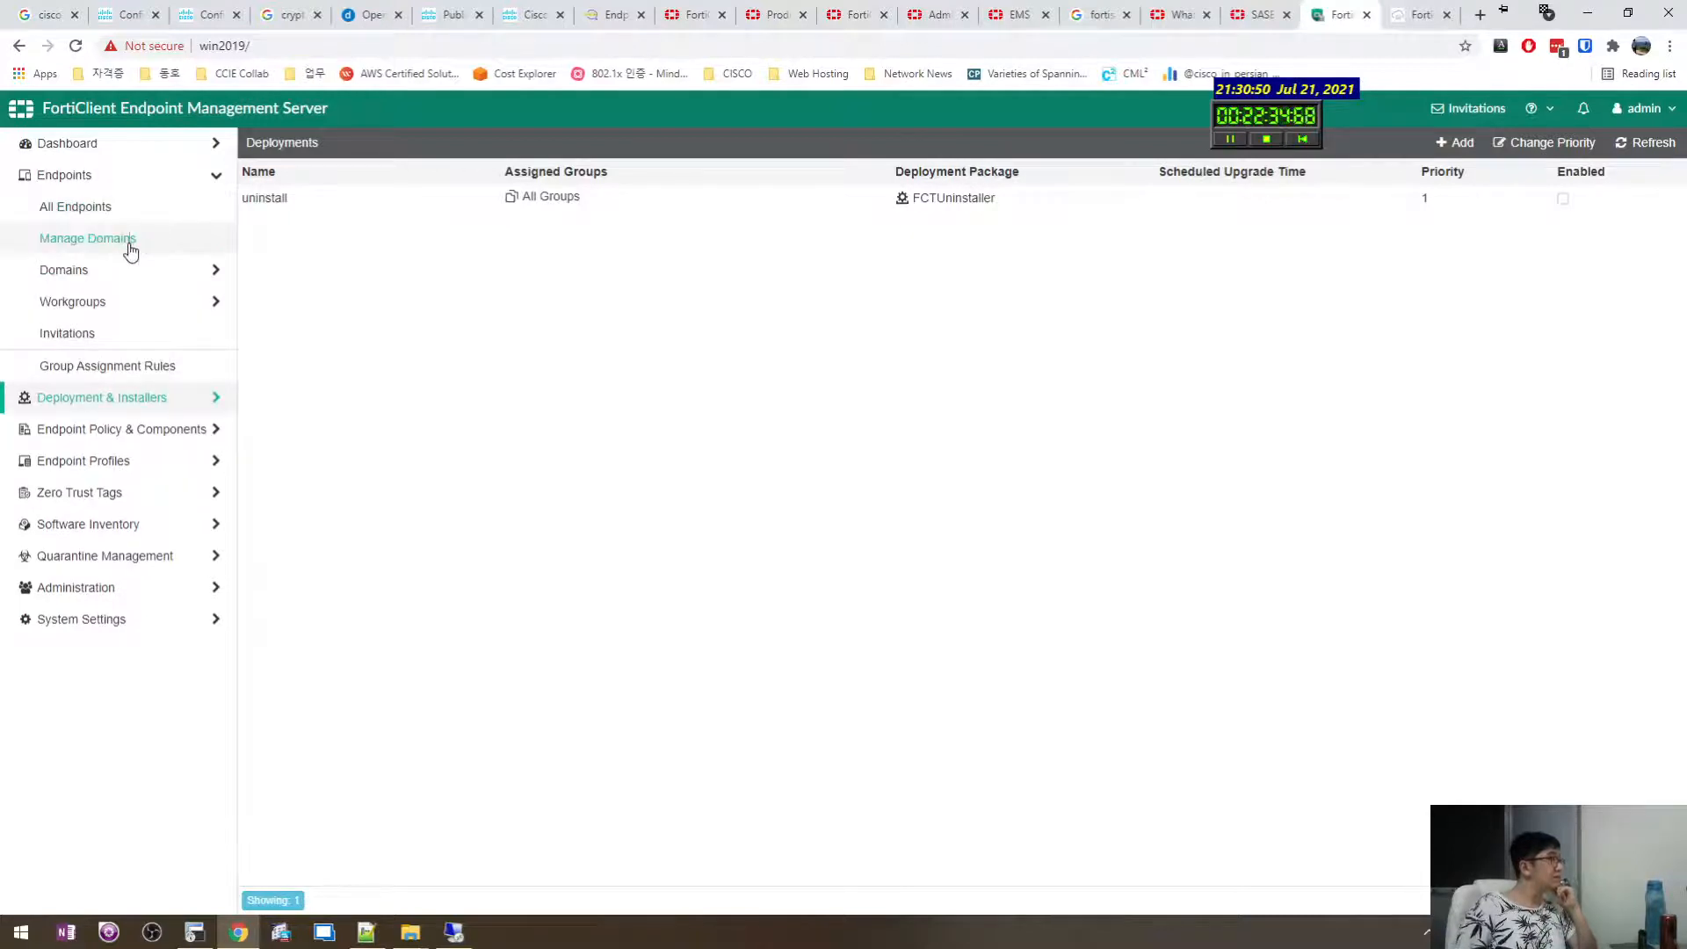
{"action": "left_click", "coordinate": [130, 251]}
{"action": "left_click", "coordinate": [145, 269]}
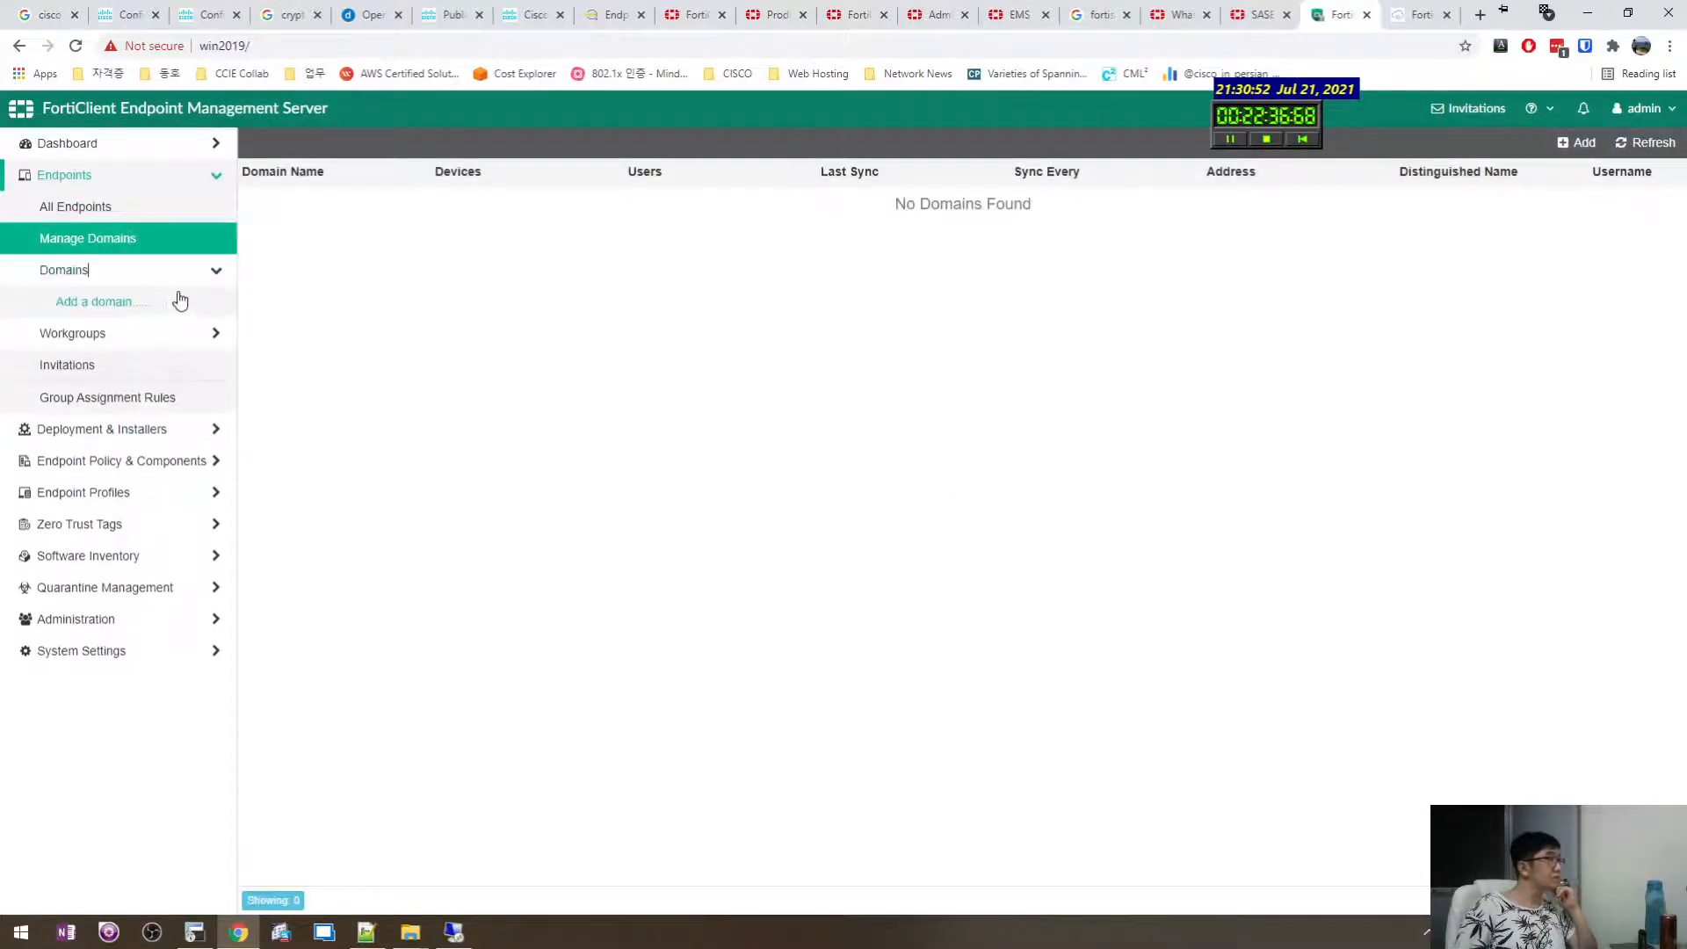
{"action": "left_click", "coordinate": [180, 300]}
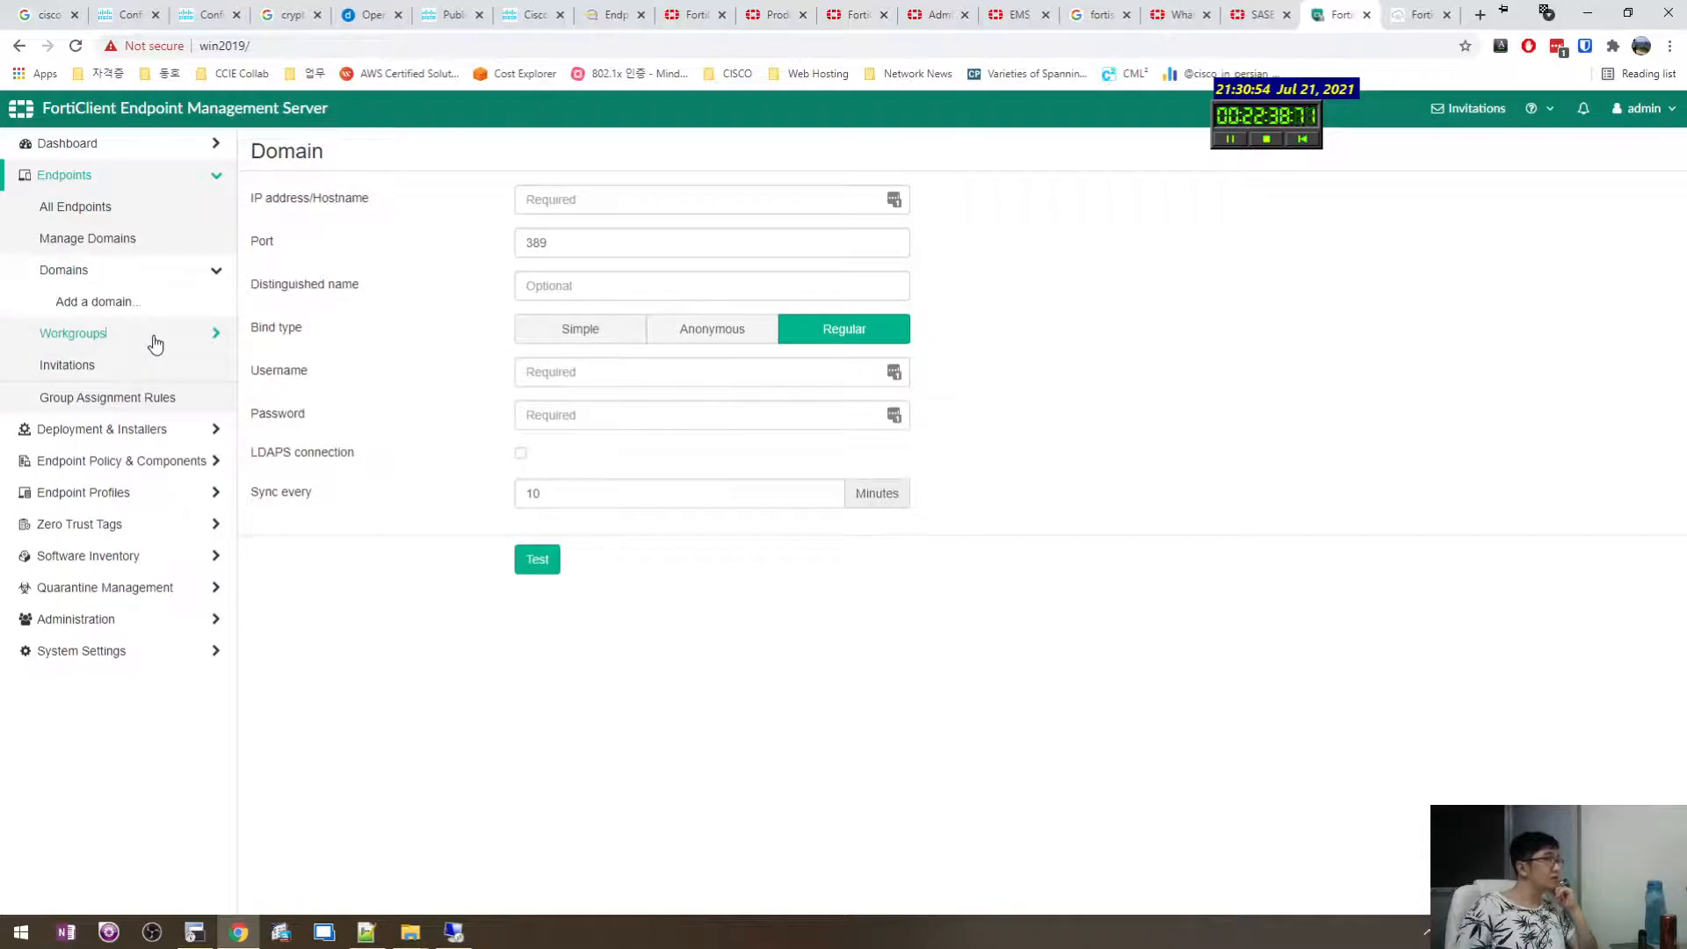
{"action": "left_click", "coordinate": [155, 339]}
{"action": "left_click", "coordinate": [92, 427]}
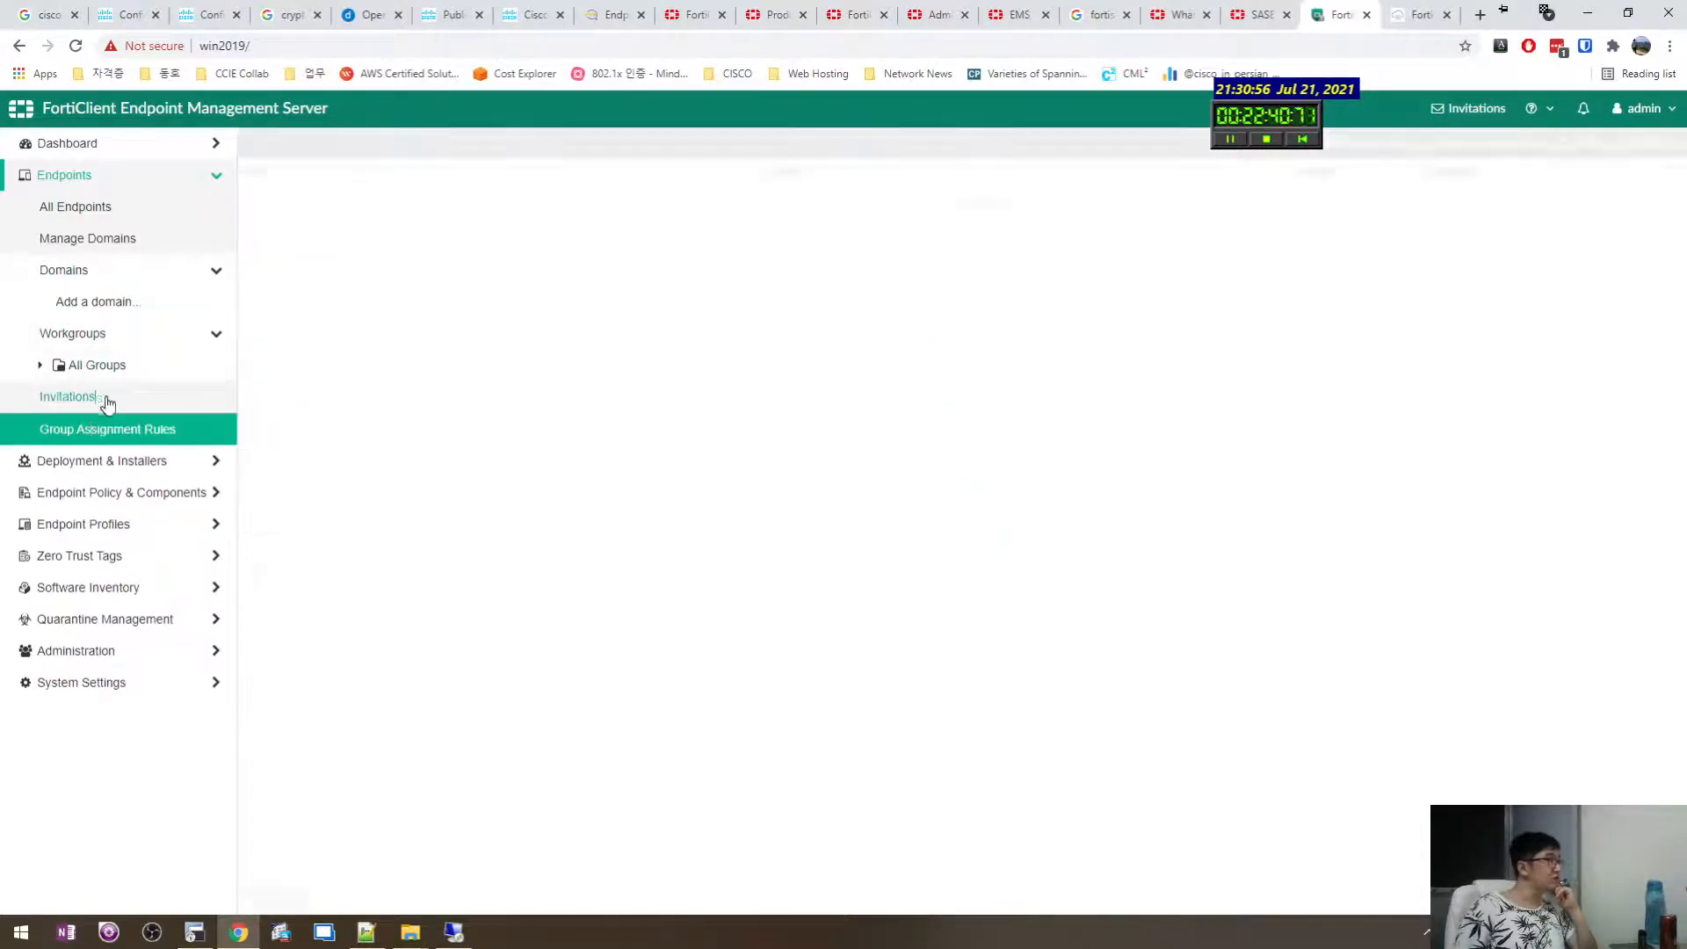
{"action": "left_click", "coordinate": [97, 397]}
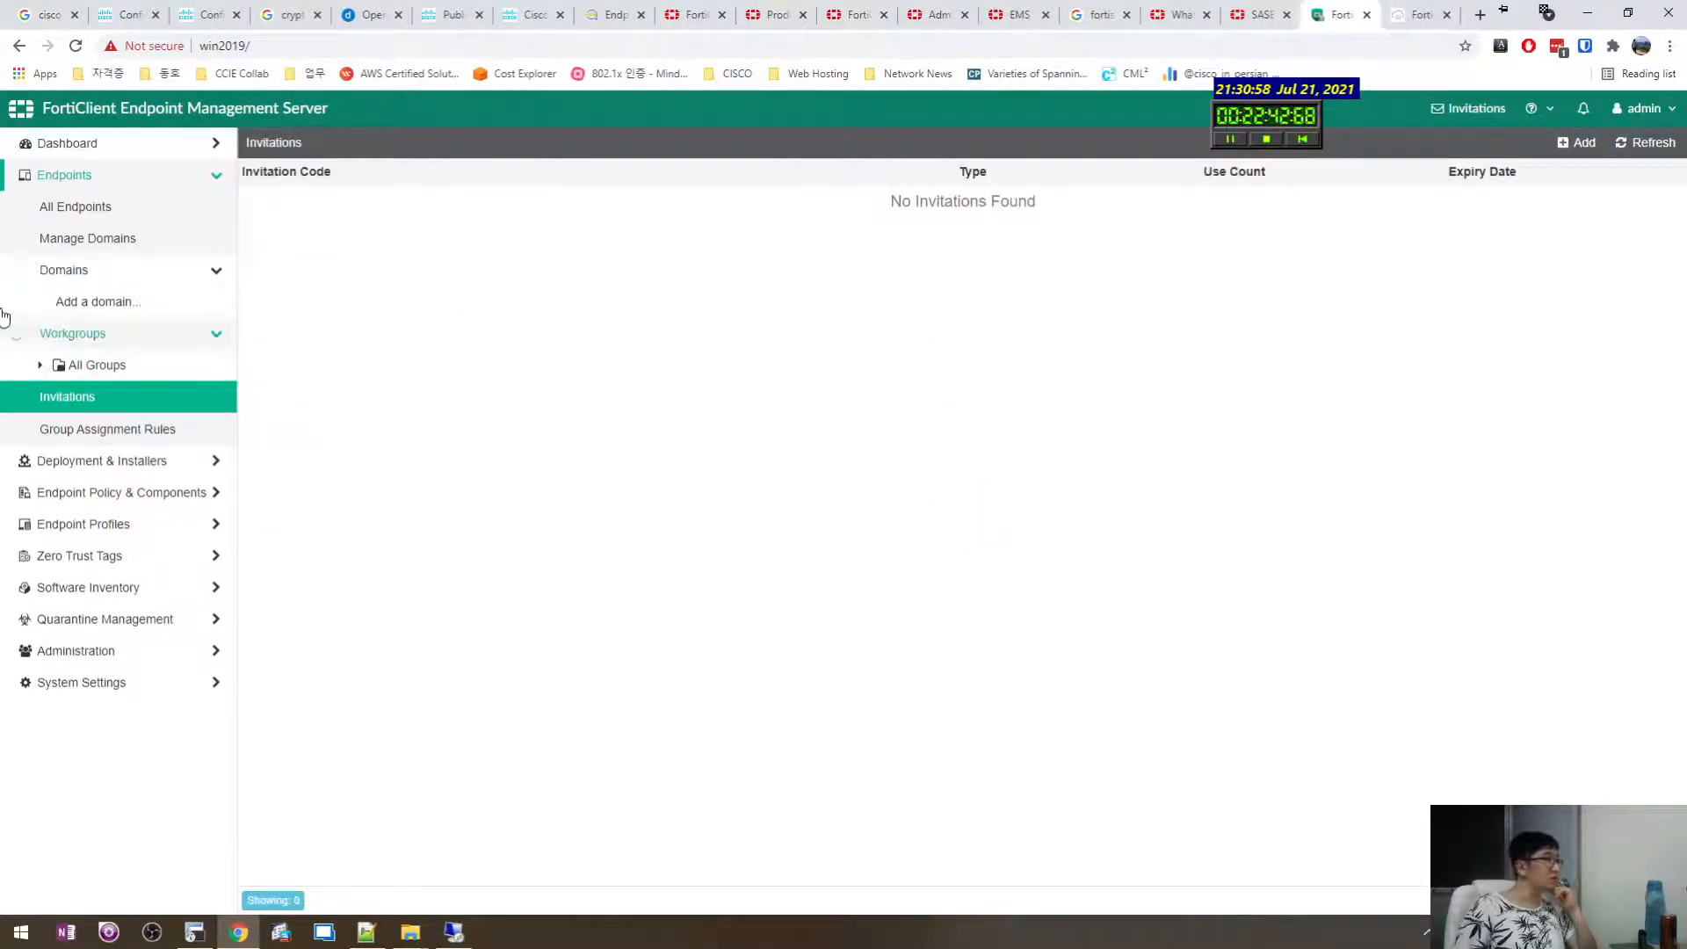
Look through the deployment, policy and Zero Trust sections, ending on Manage Profiles with the Default profile.
{"action": "left_click", "coordinate": [93, 462]}
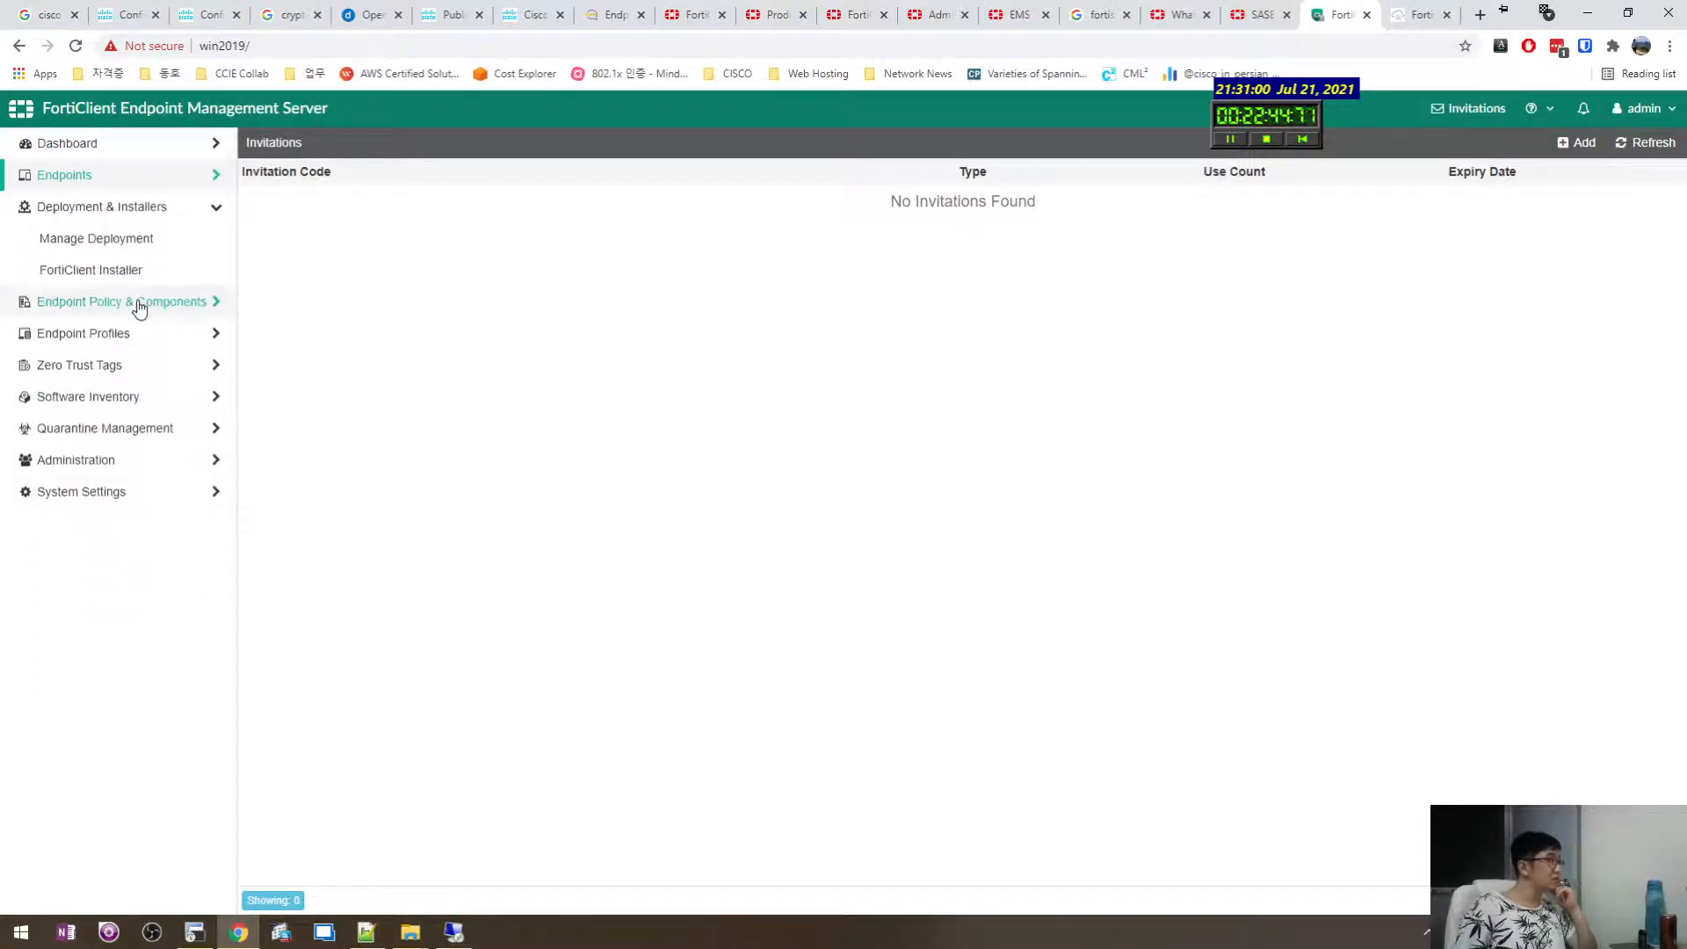
{"action": "left_click", "coordinate": [140, 303]}
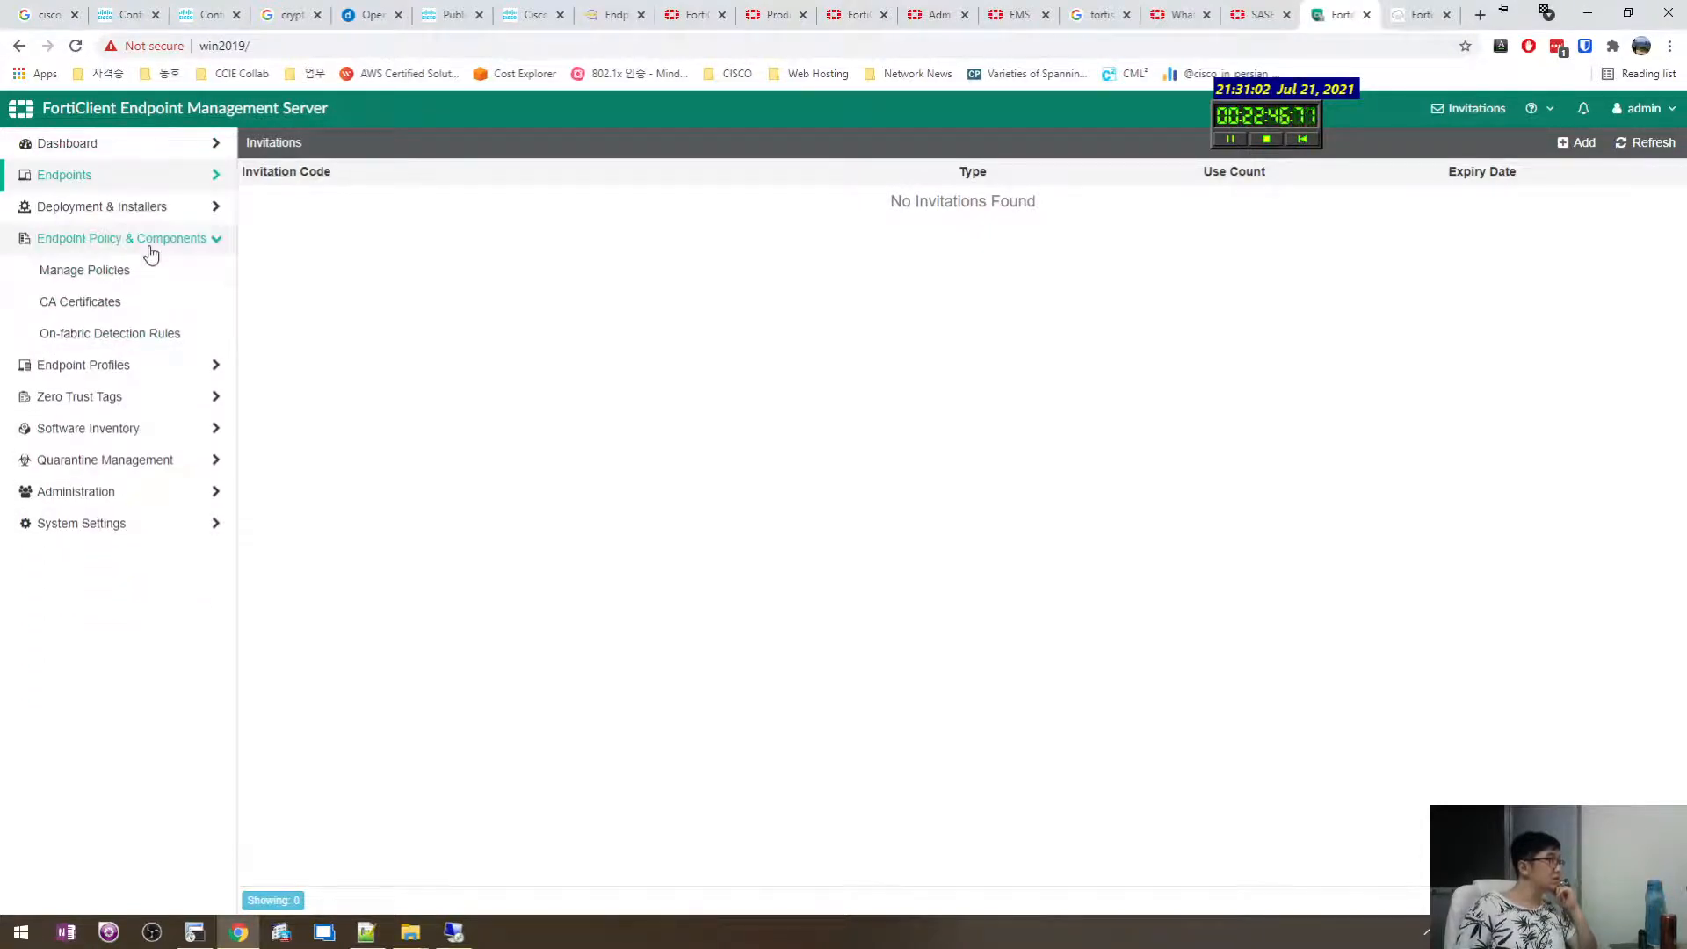
{"action": "left_click", "coordinate": [127, 365]}
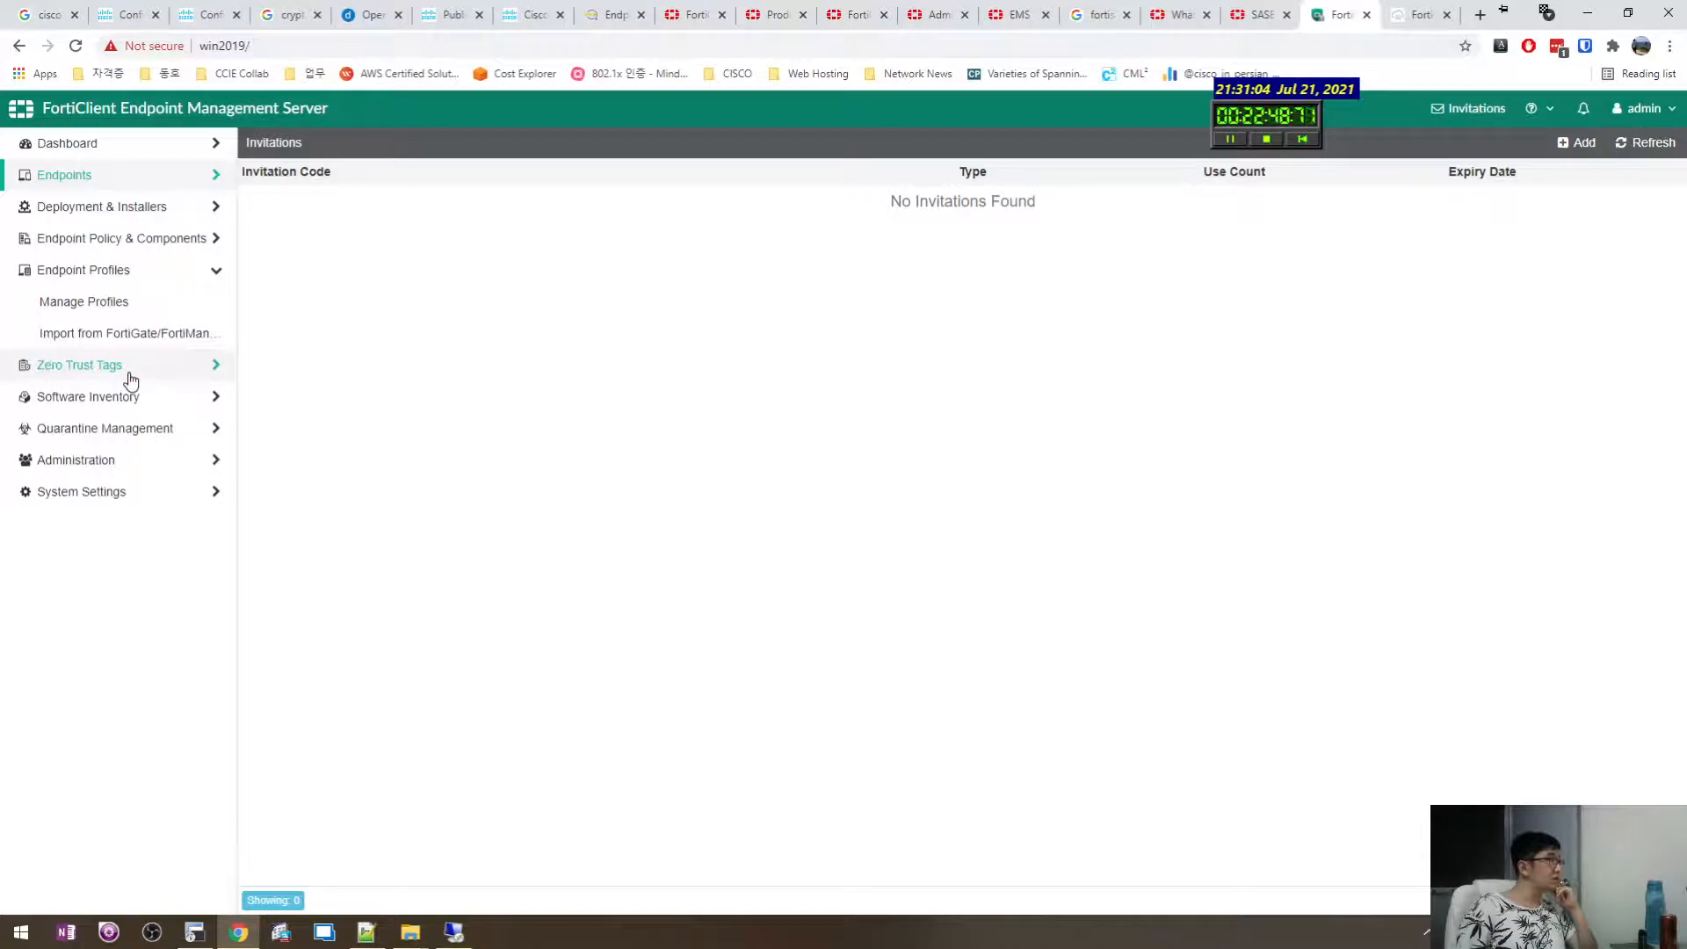
{"action": "left_click", "coordinate": [130, 379]}
{"action": "left_click", "coordinate": [152, 282]}
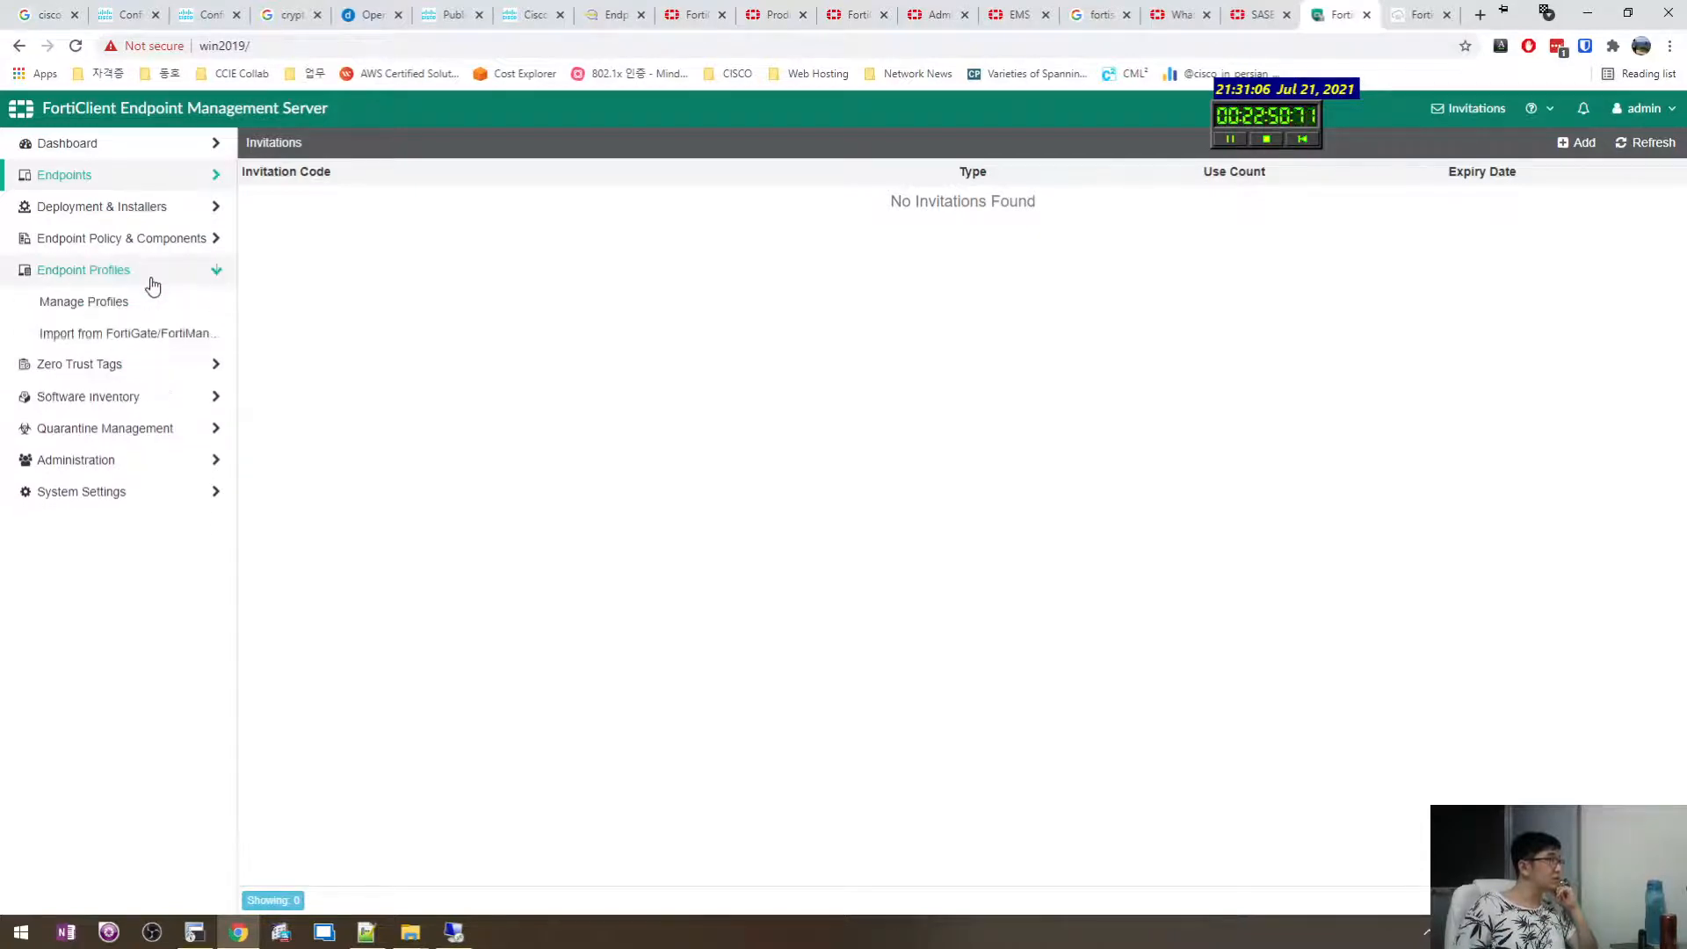
{"action": "left_click", "coordinate": [140, 302]}
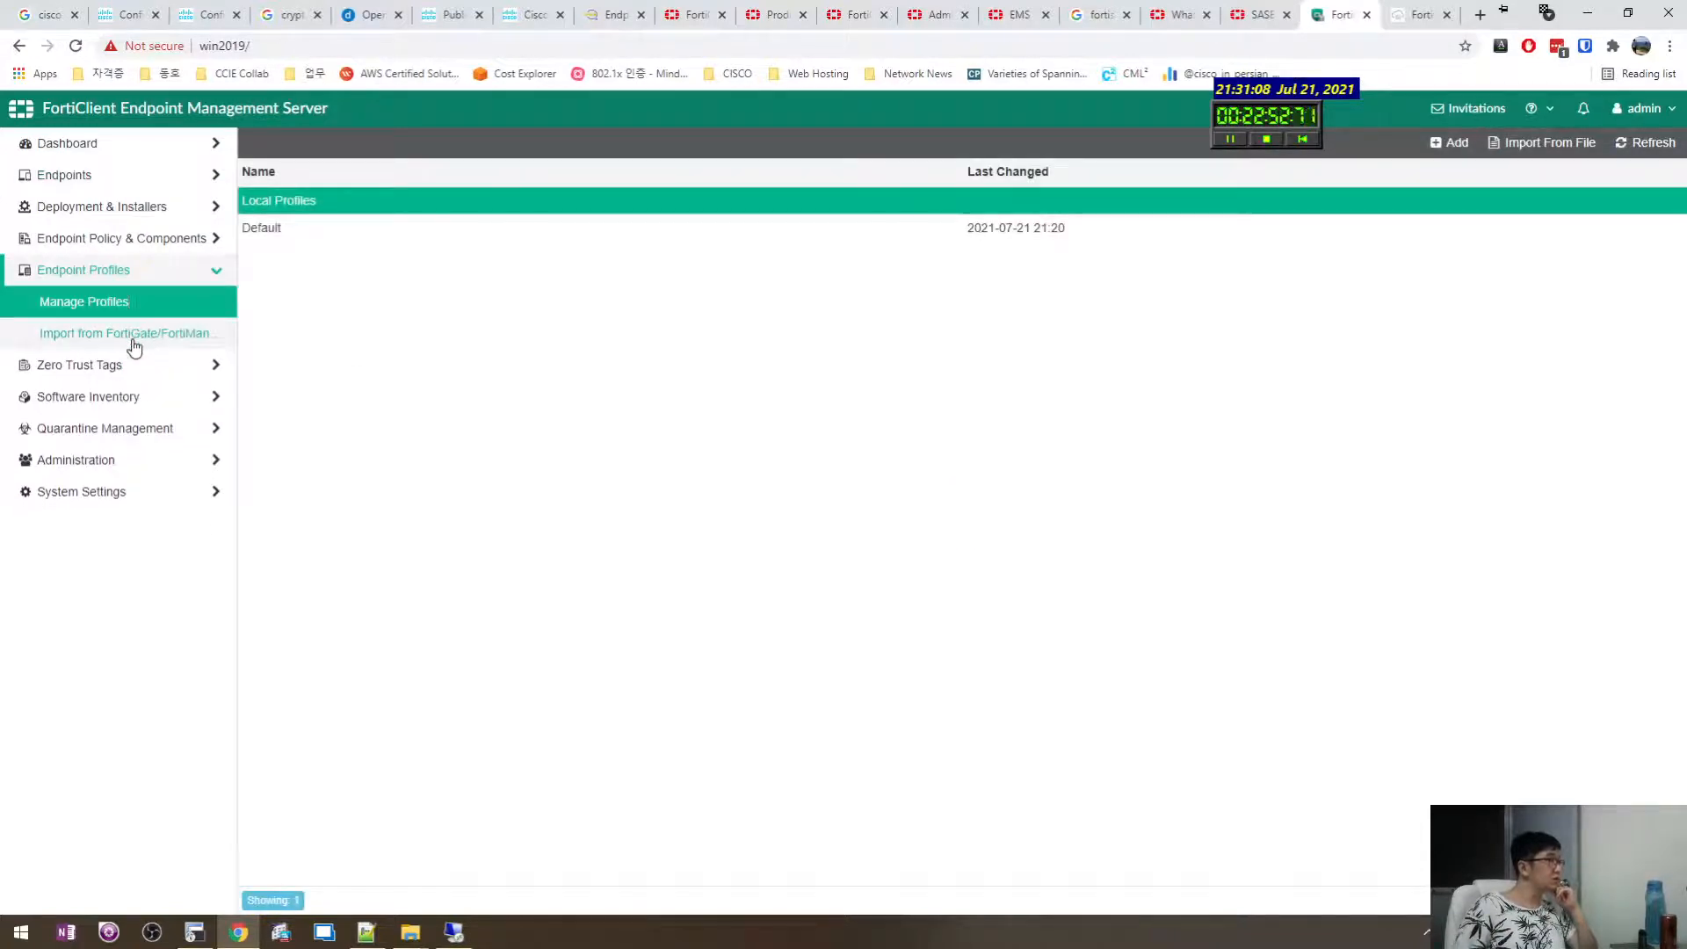
View a blank new endpoint profile form, then the Endpoint Policies list showing only Default.
{"action": "left_click", "coordinate": [135, 347]}
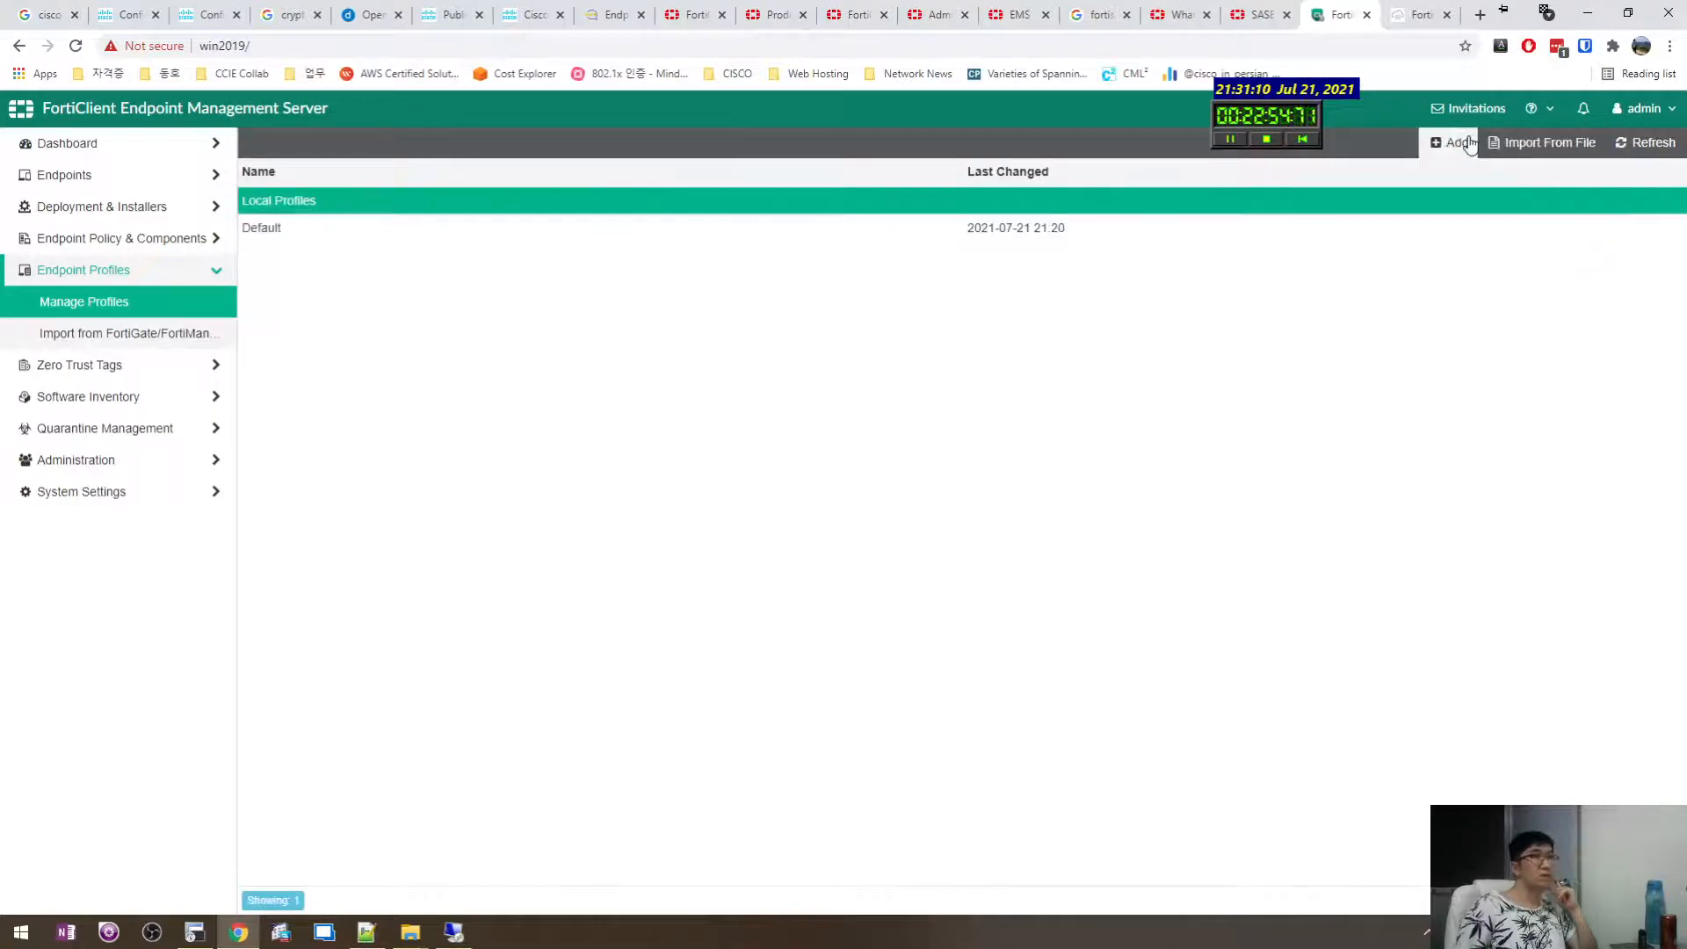
{"action": "left_click", "coordinate": [1467, 143]}
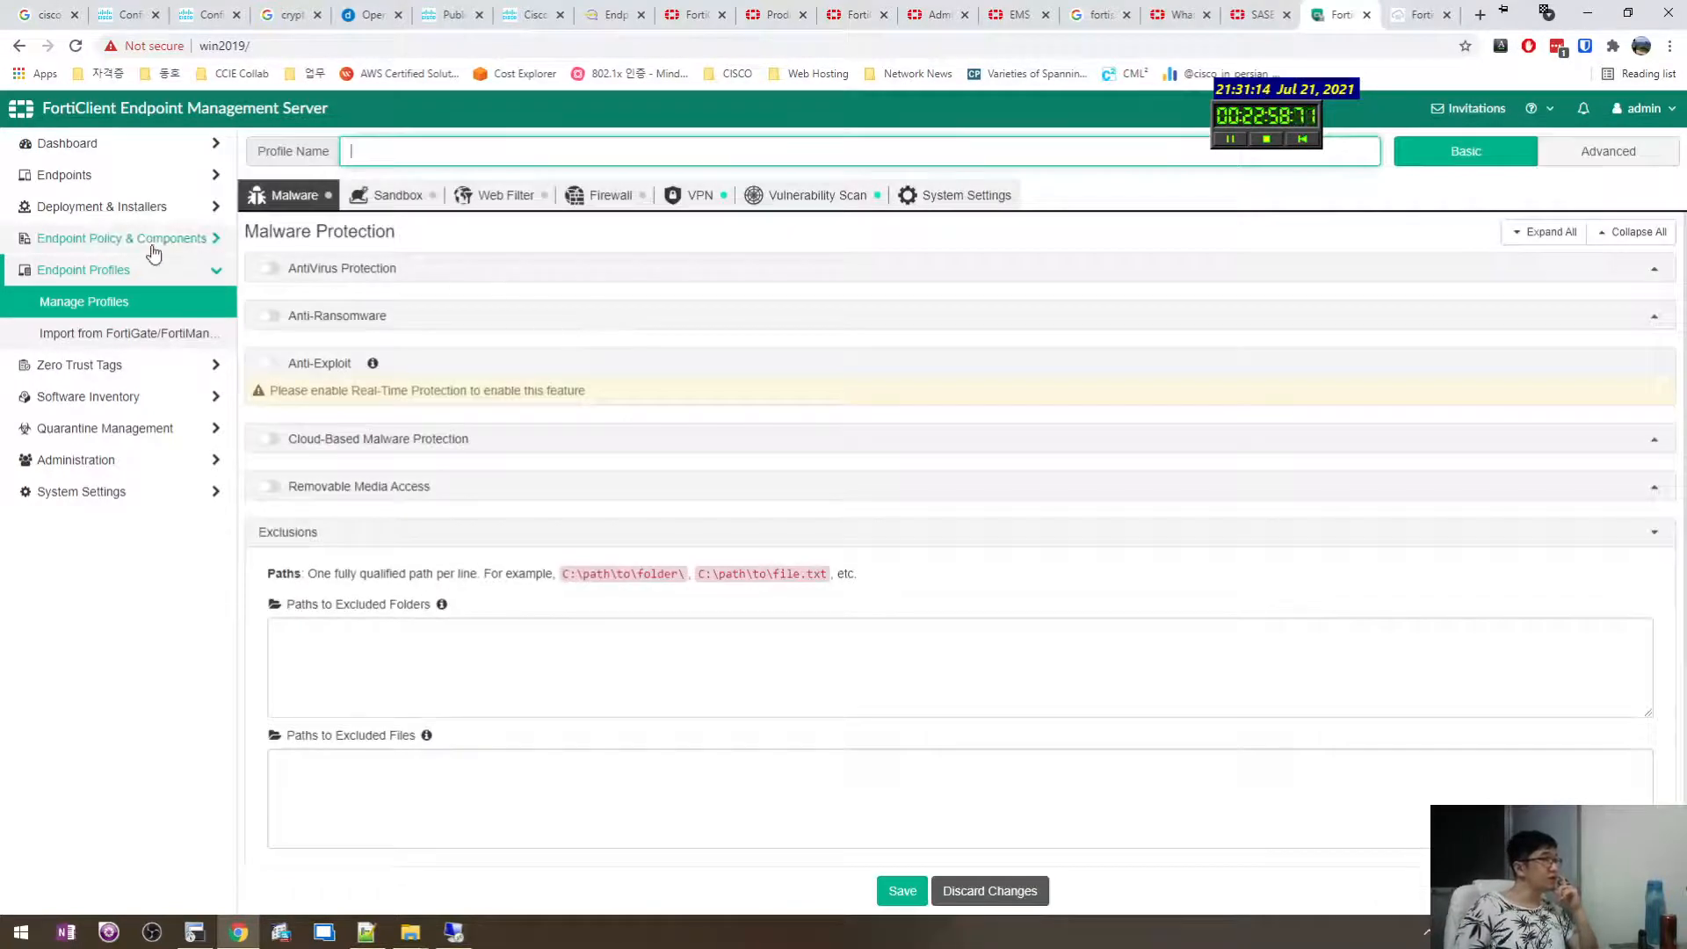
{"action": "left_click", "coordinate": [136, 242]}
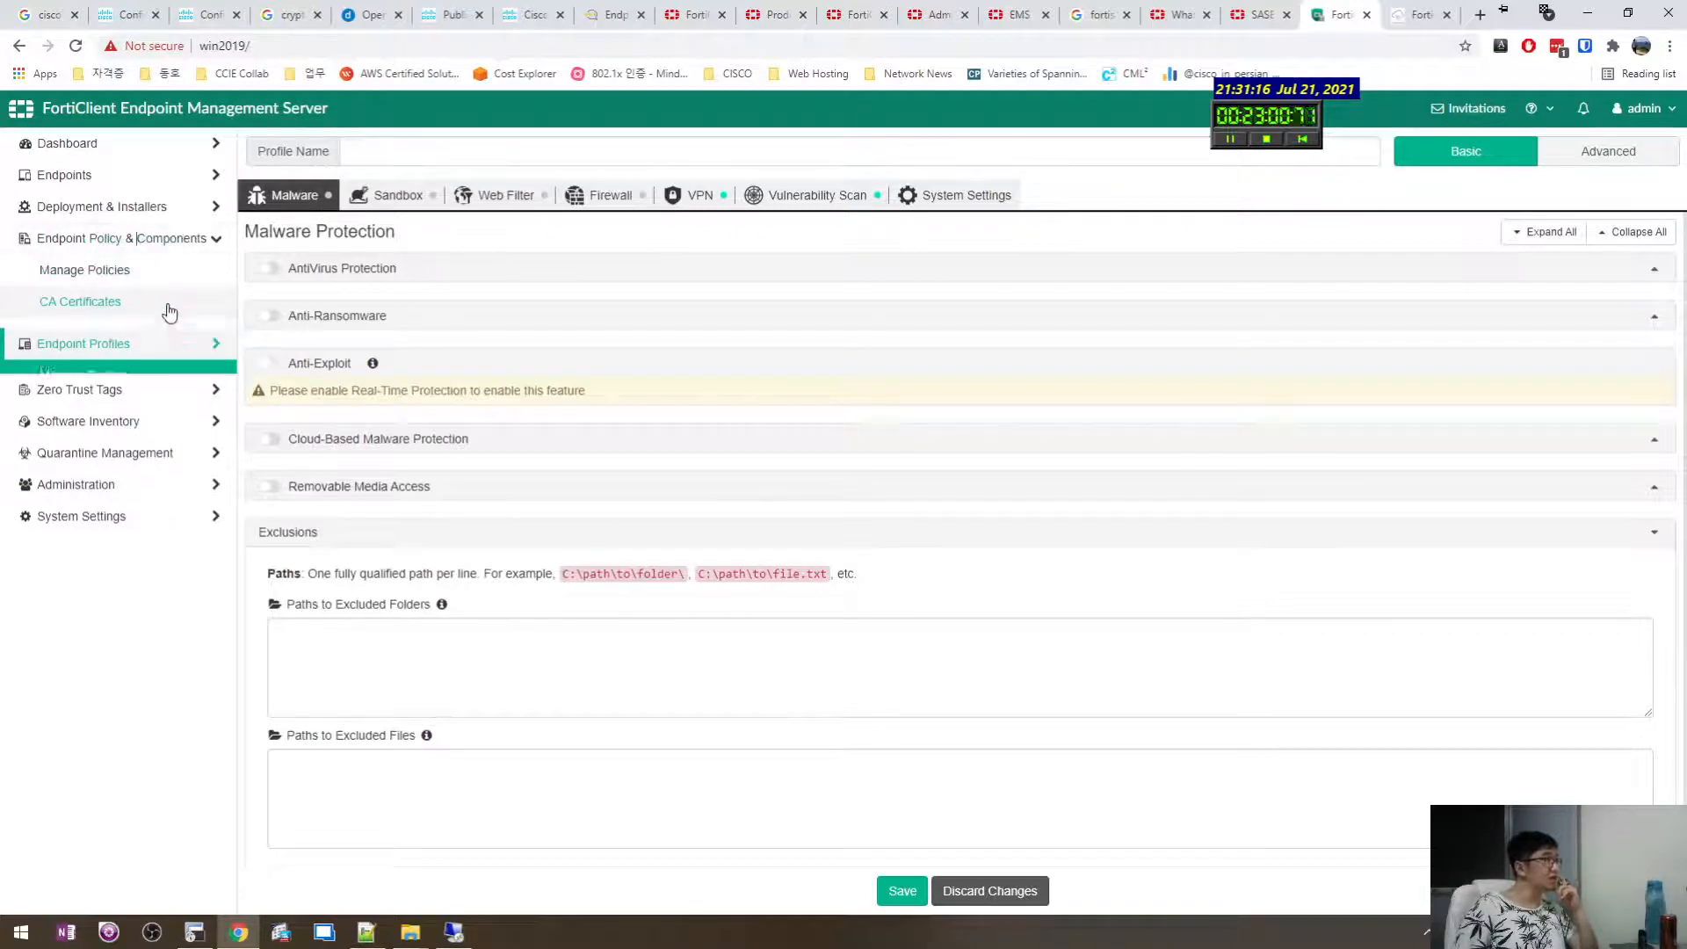
{"action": "left_click", "coordinate": [98, 269]}
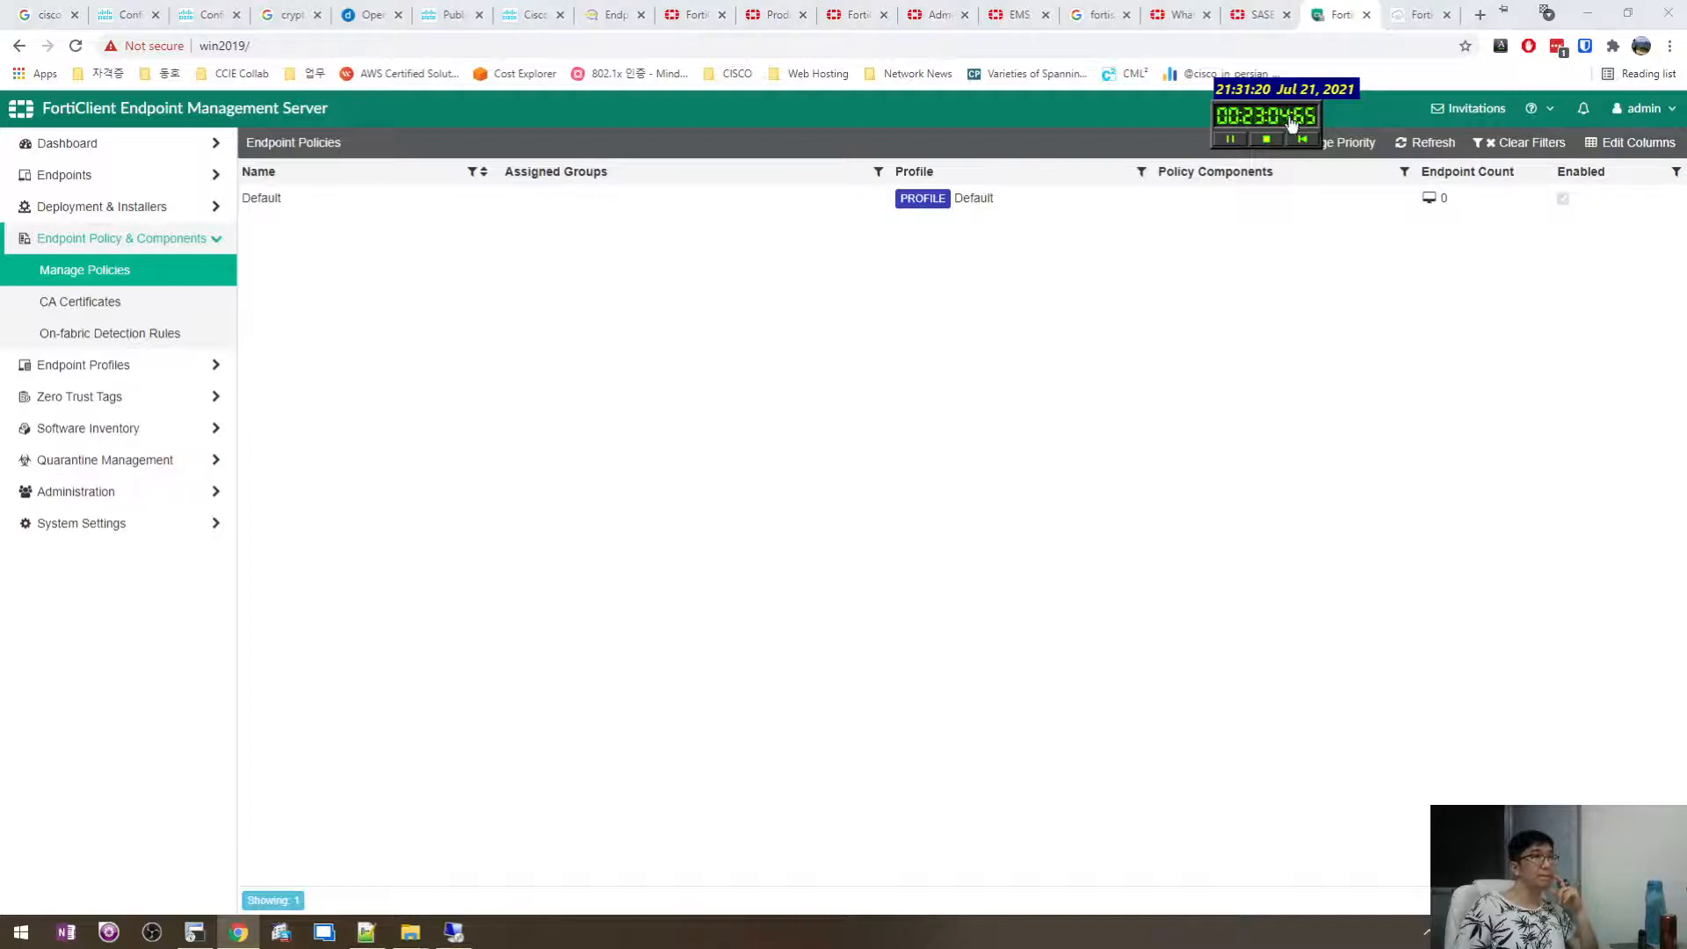
Add a new endpoint policy and find the On-Fabric Detection Rules dropdown empty.
{"action": "left_click_drag", "start_coordinate": [1290, 125], "coordinate": [1433, 101]}
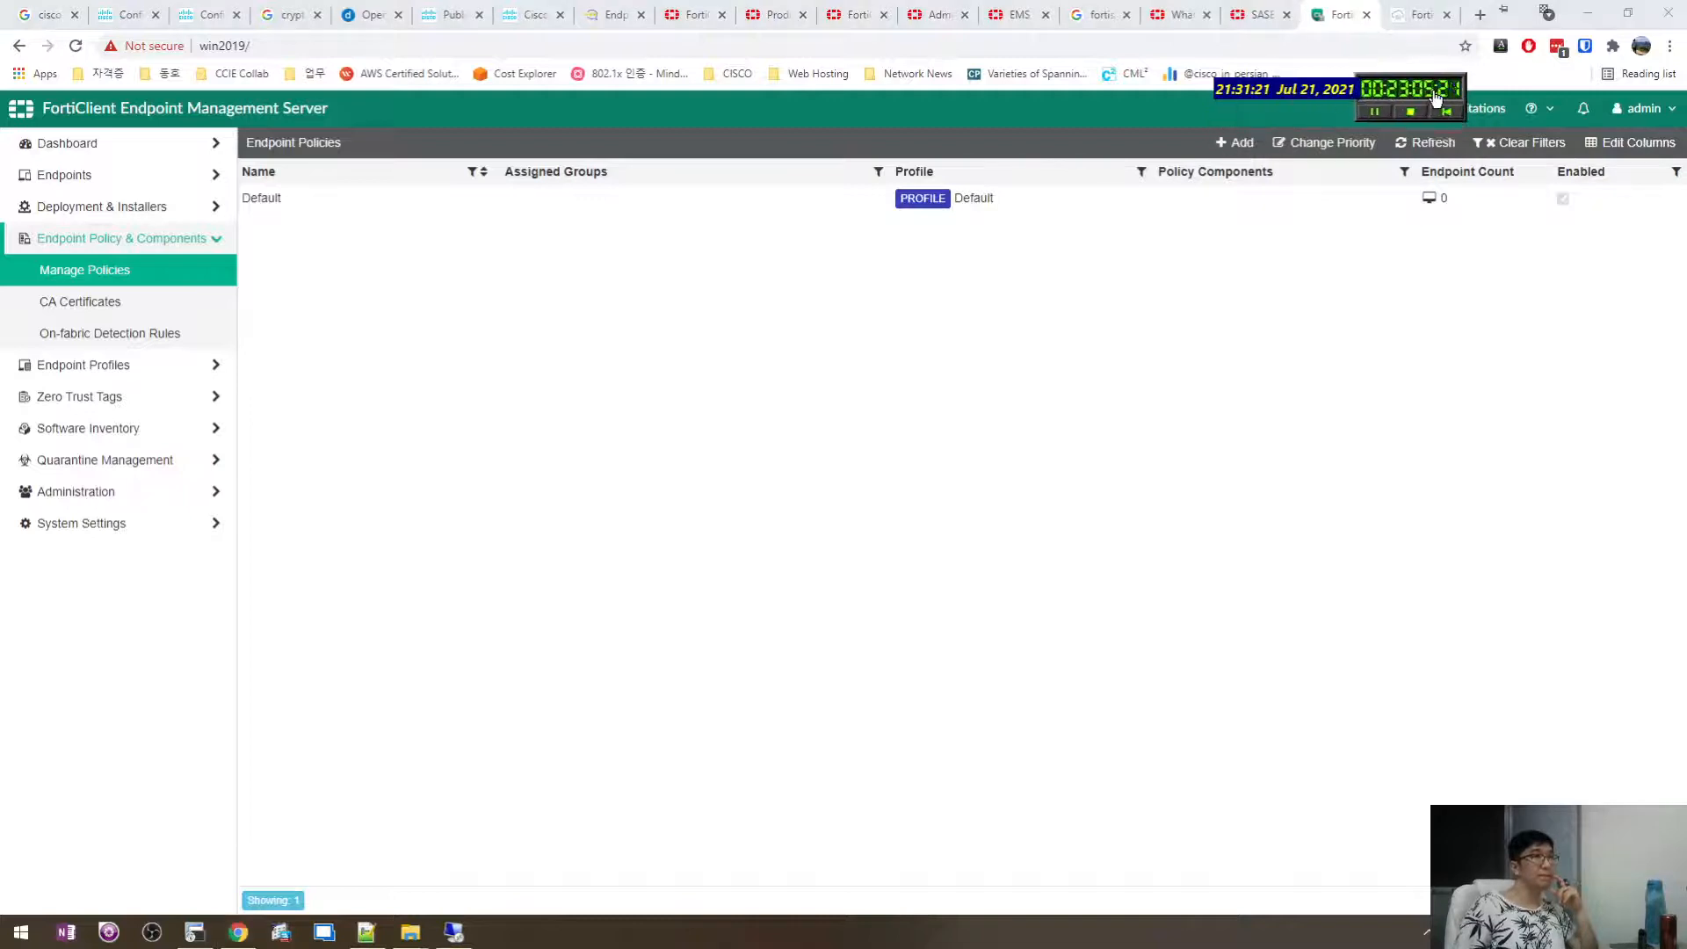
{"action": "left_click", "coordinate": [1235, 142]}
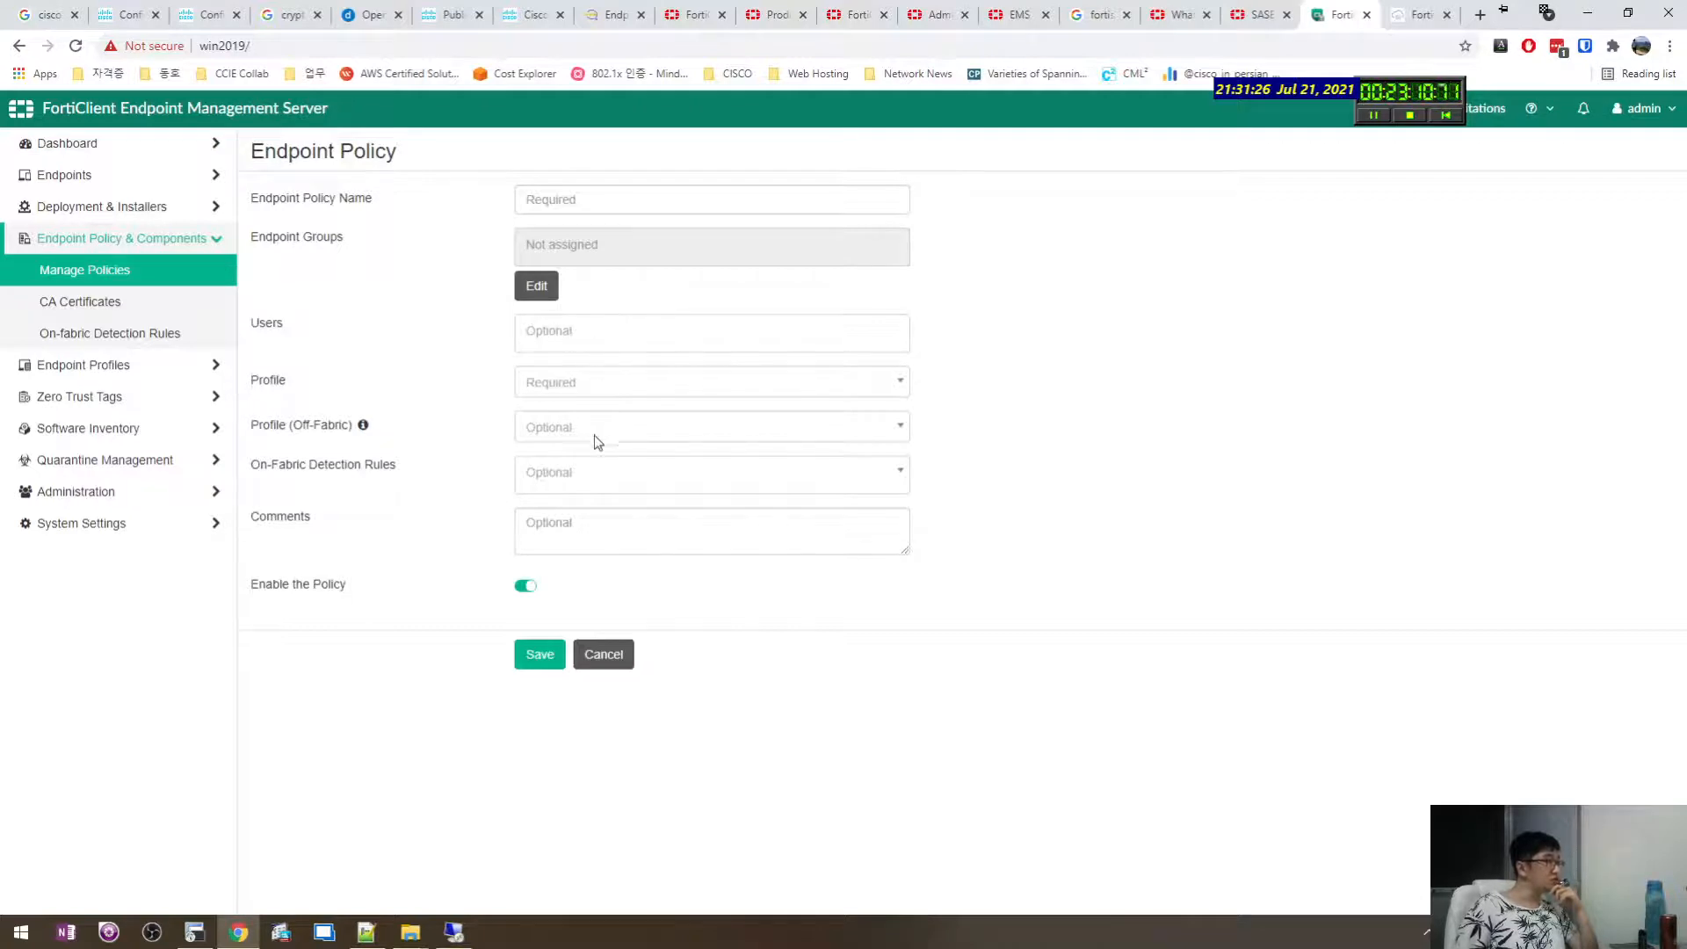
{"action": "left_click", "coordinate": [580, 472]}
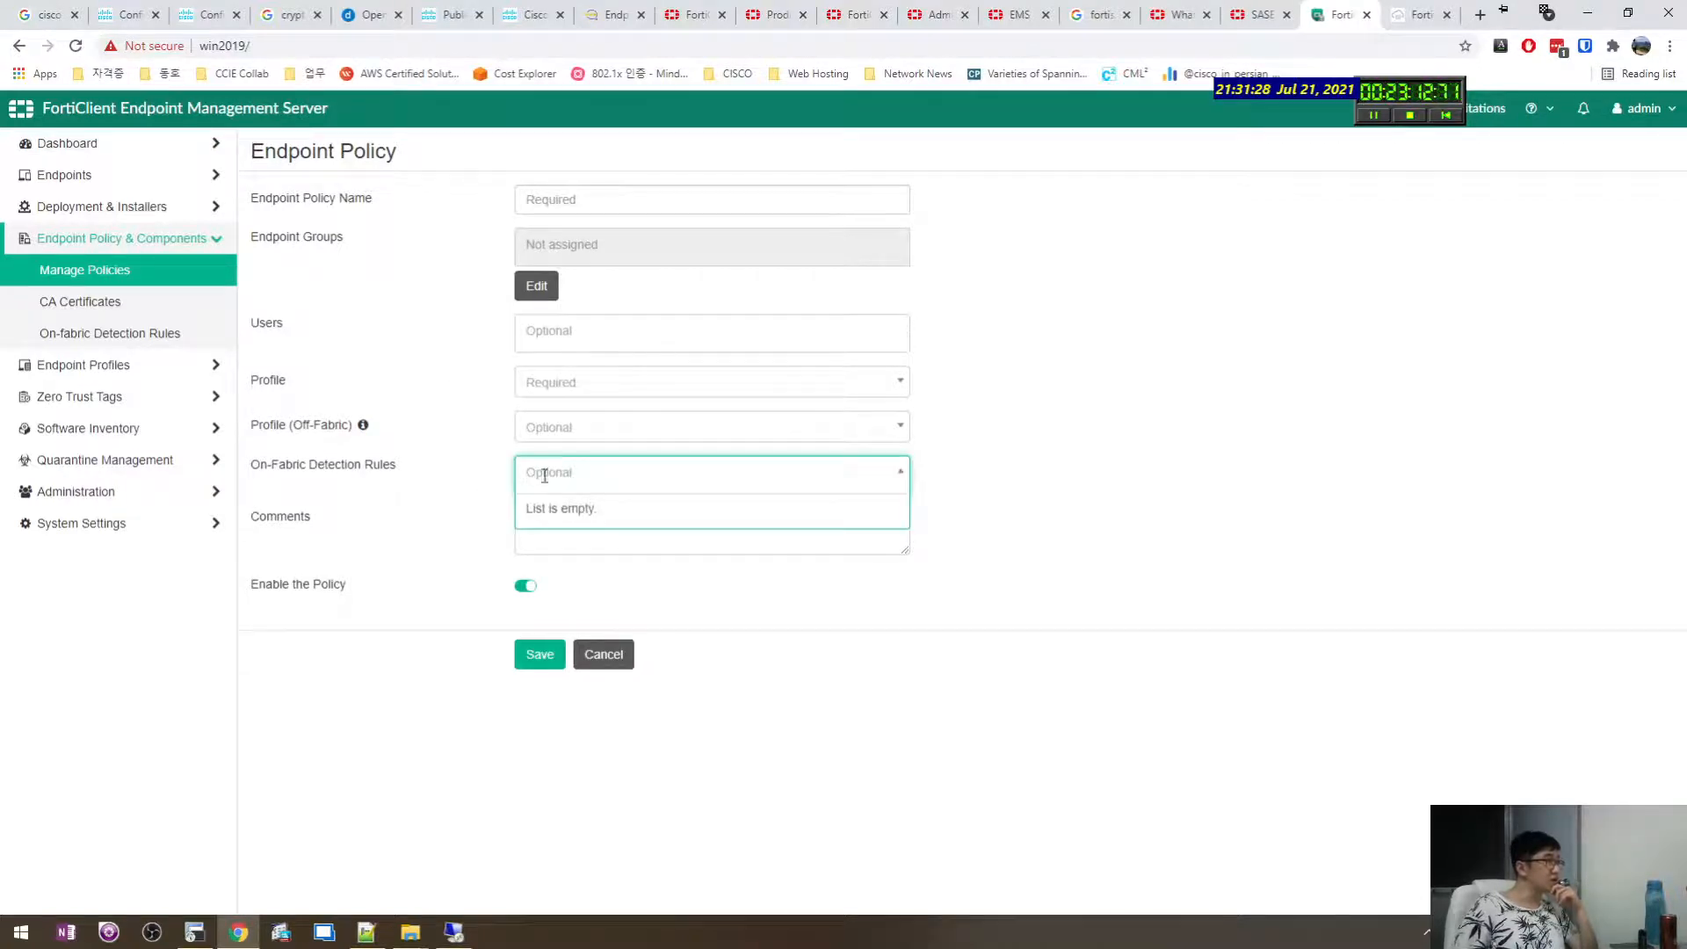
{"action": "left_click", "coordinate": [417, 541]}
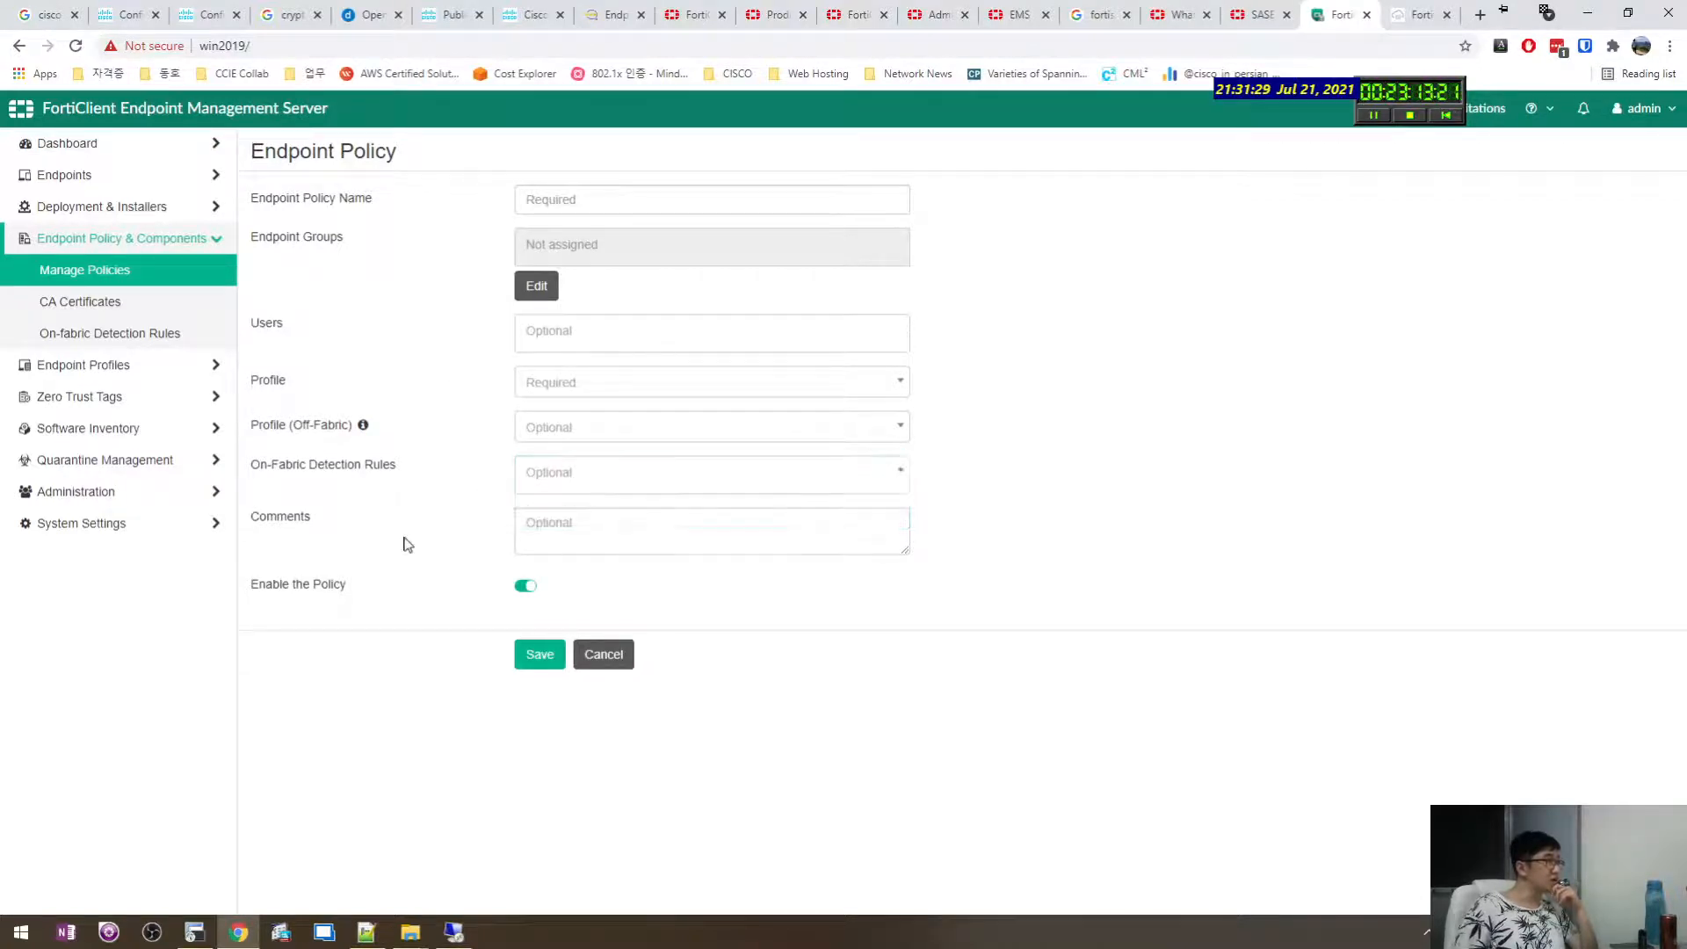
Look through the Zero Trust Tagging Rules, Zero Trust Tag Monitor and Fabric Device Monitor pages.
{"action": "left_click", "coordinate": [128, 397]}
{"action": "left_click", "coordinate": [110, 333]}
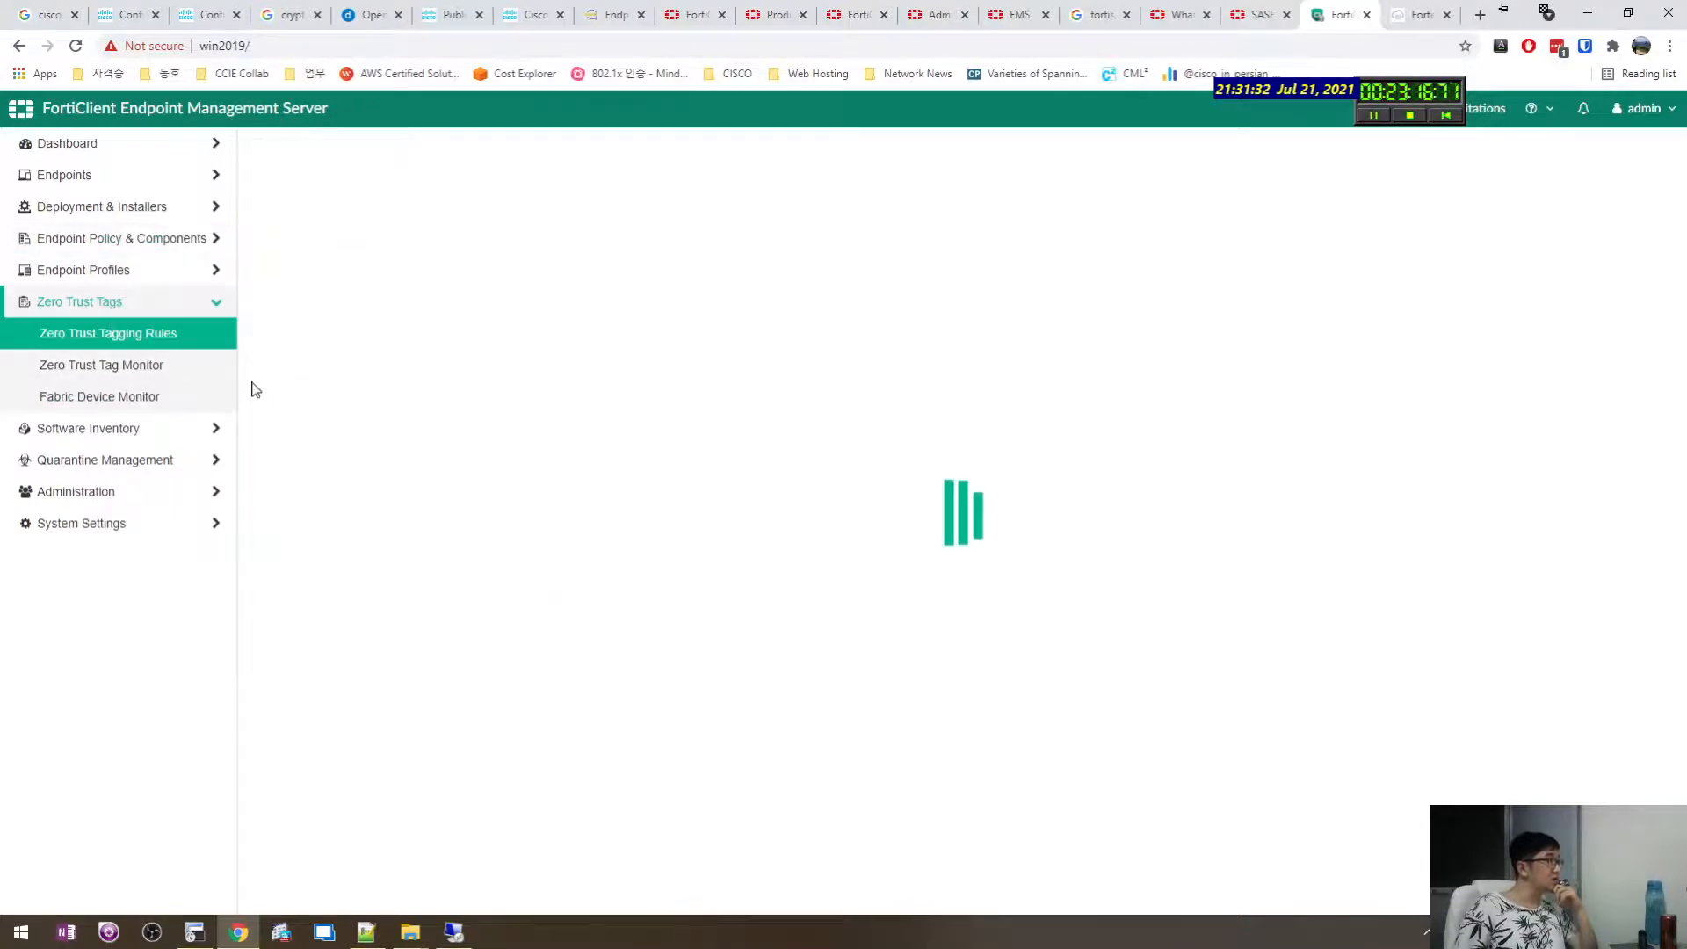
{"action": "left_click", "coordinate": [160, 367]}
{"action": "left_click", "coordinate": [138, 396]}
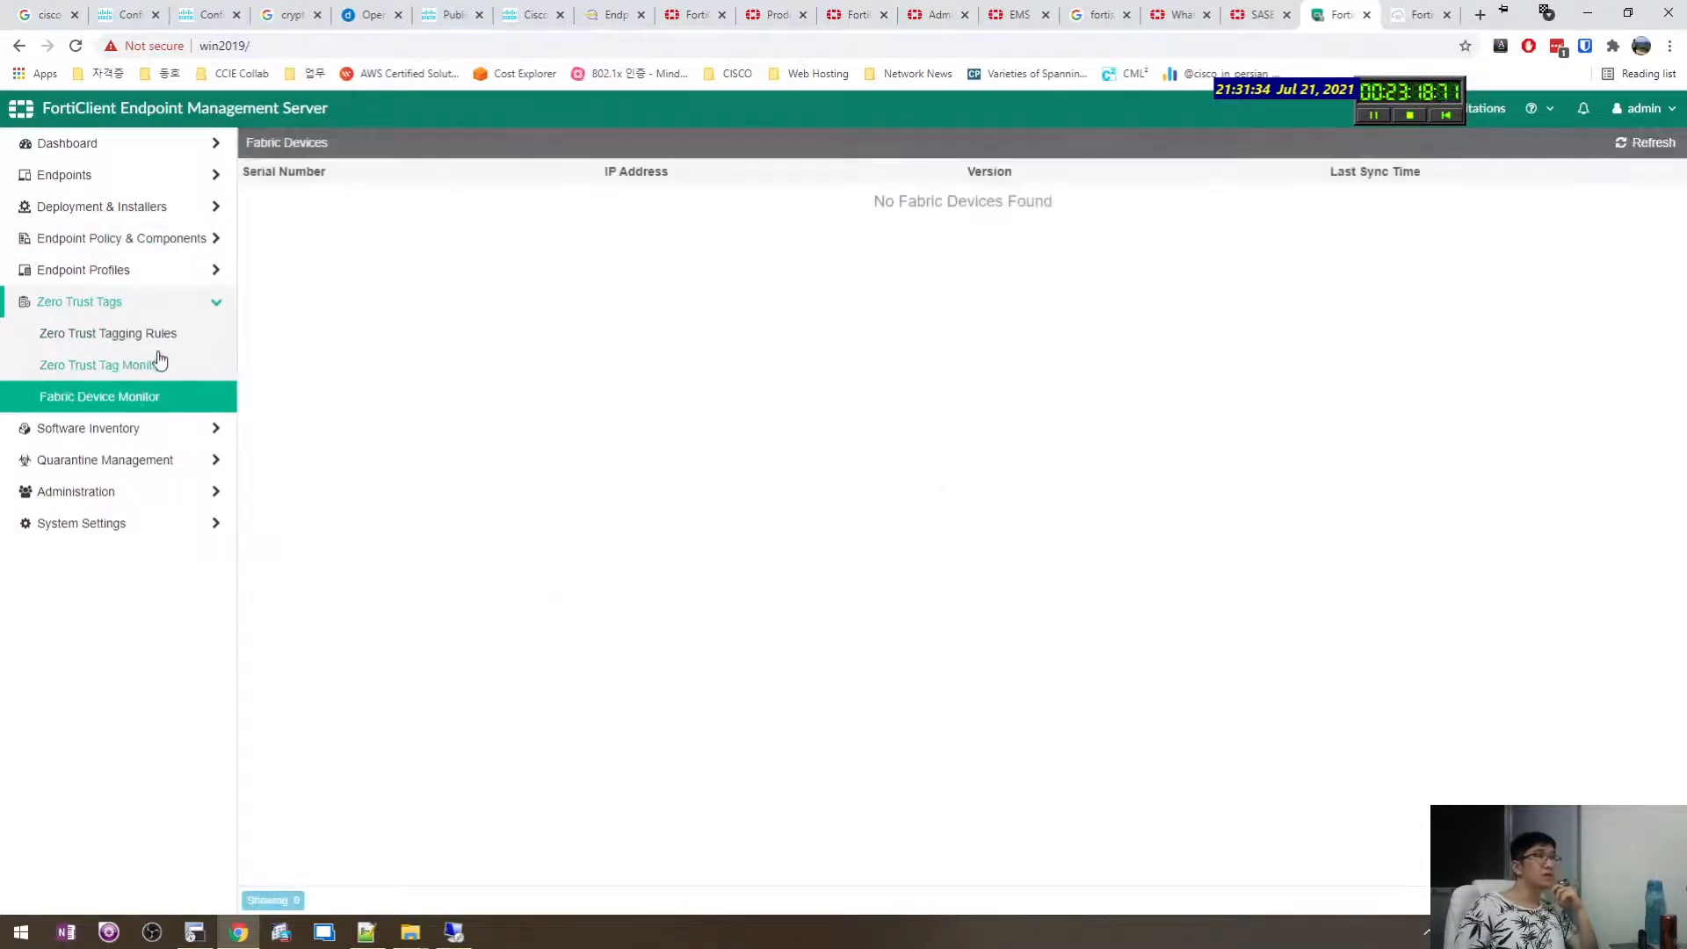
{"action": "left_click", "coordinate": [159, 364]}
{"action": "left_click", "coordinate": [161, 341]}
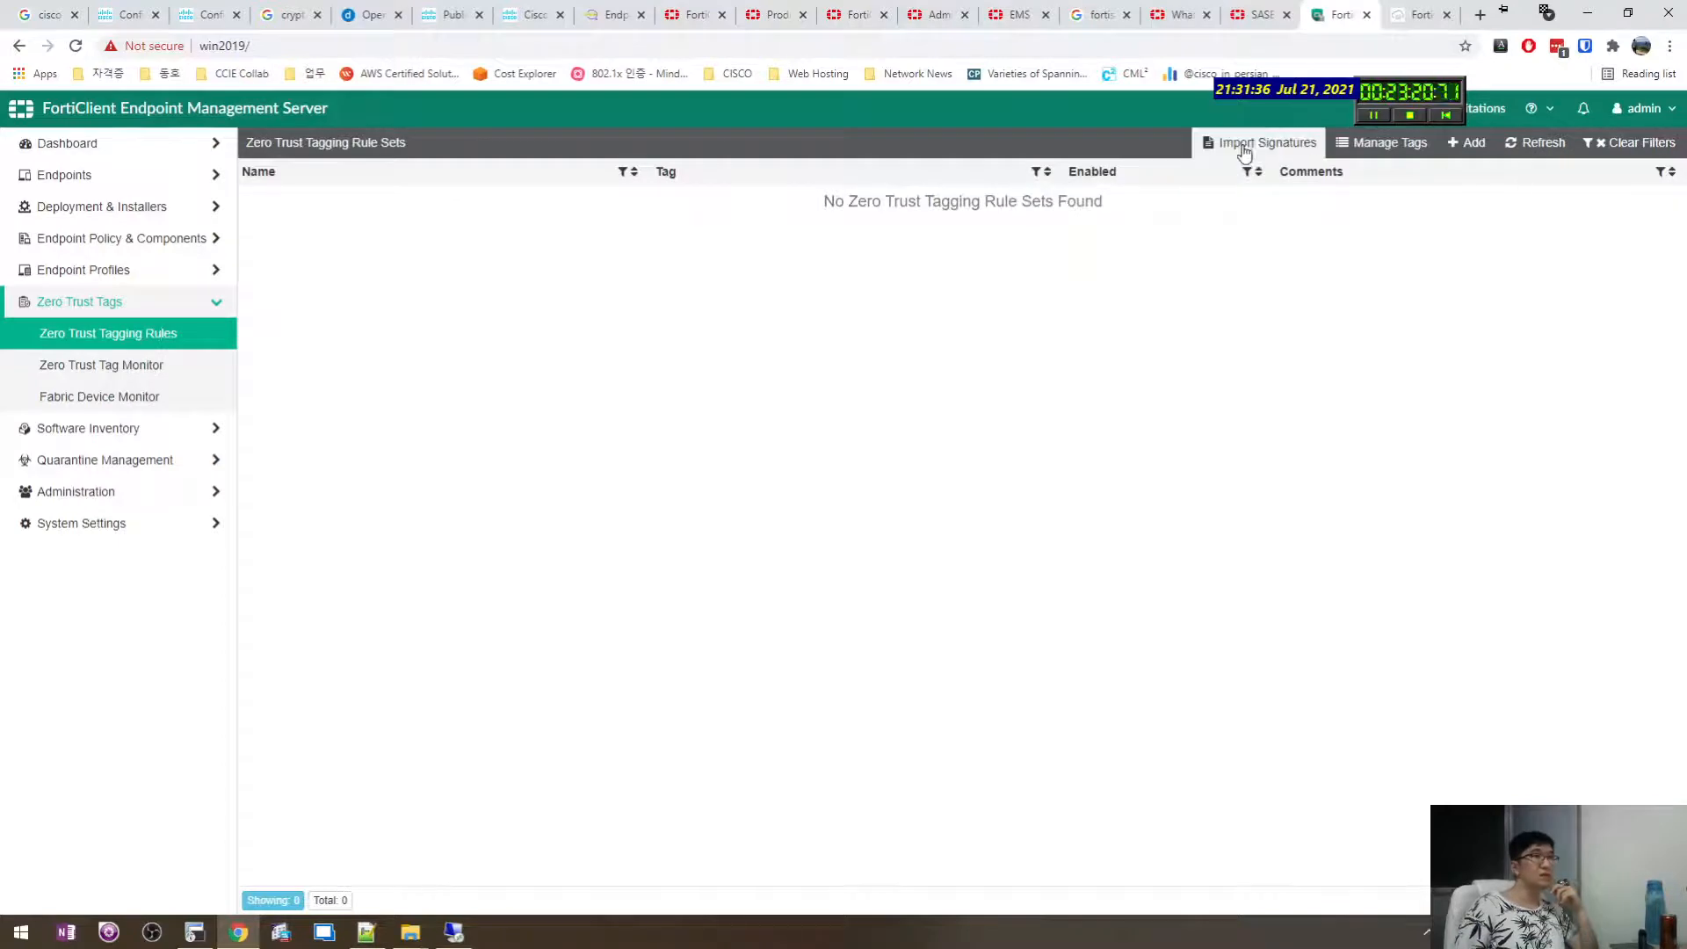
Draft a Zero Trust rule set with a Mac then iOS rule, discard it, and view Applications inventory.
{"action": "left_click", "coordinate": [1460, 146]}
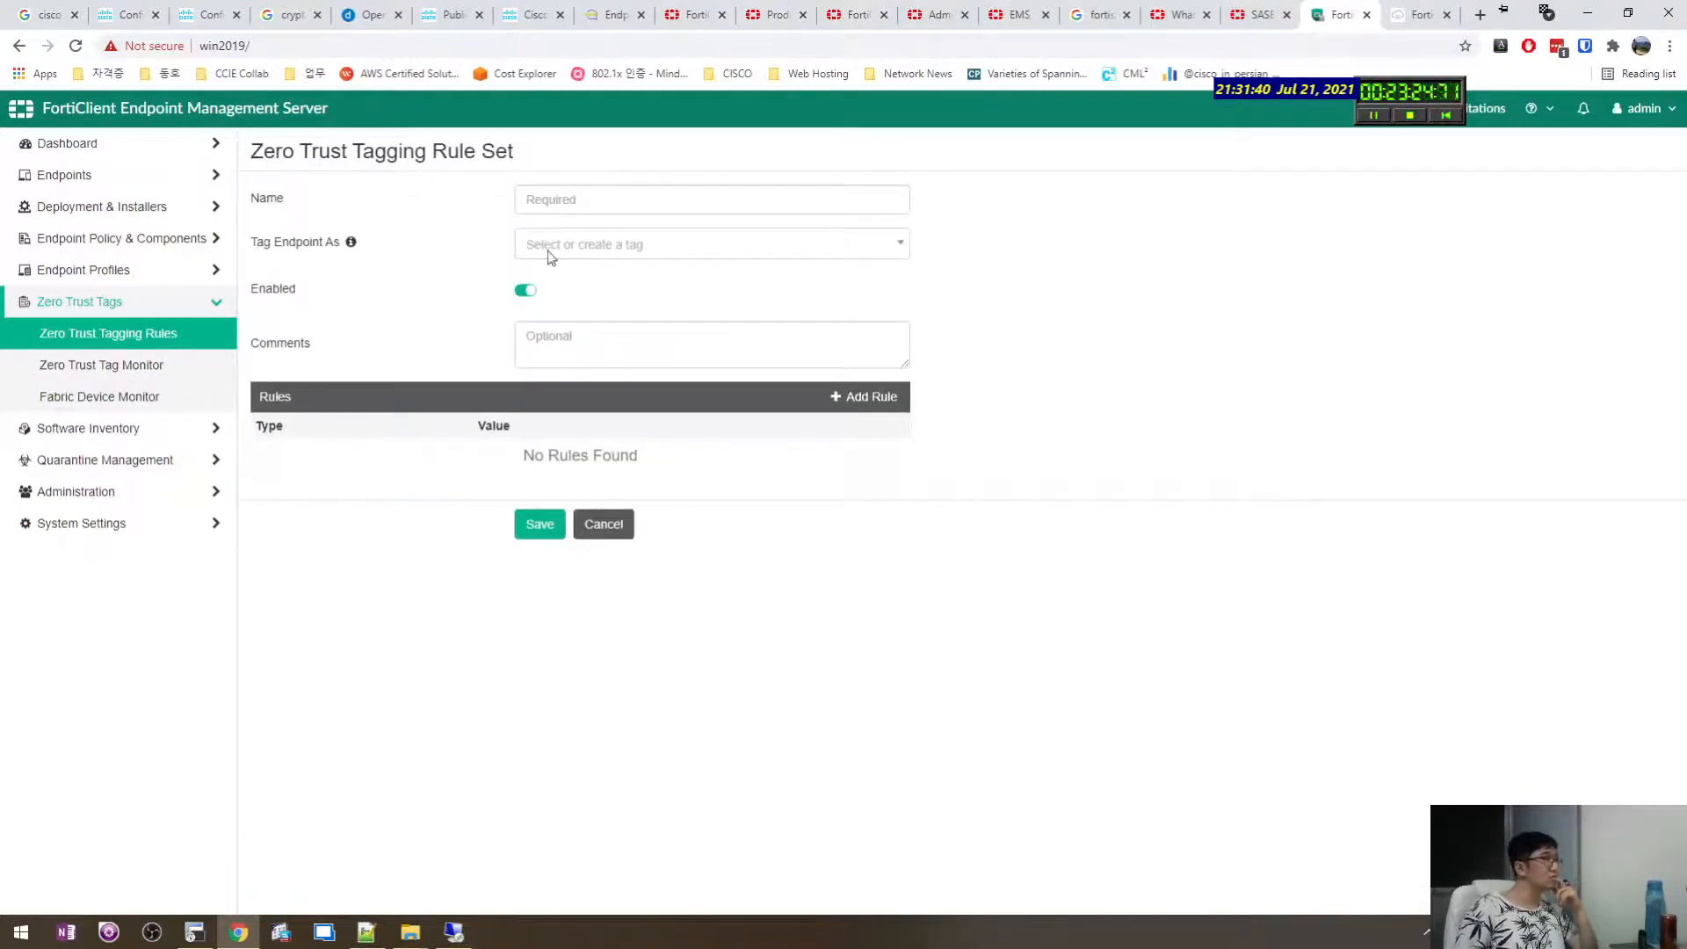
{"action": "left_click", "coordinate": [551, 255]}
{"action": "left_click", "coordinate": [493, 278]}
{"action": "left_click", "coordinate": [861, 398]}
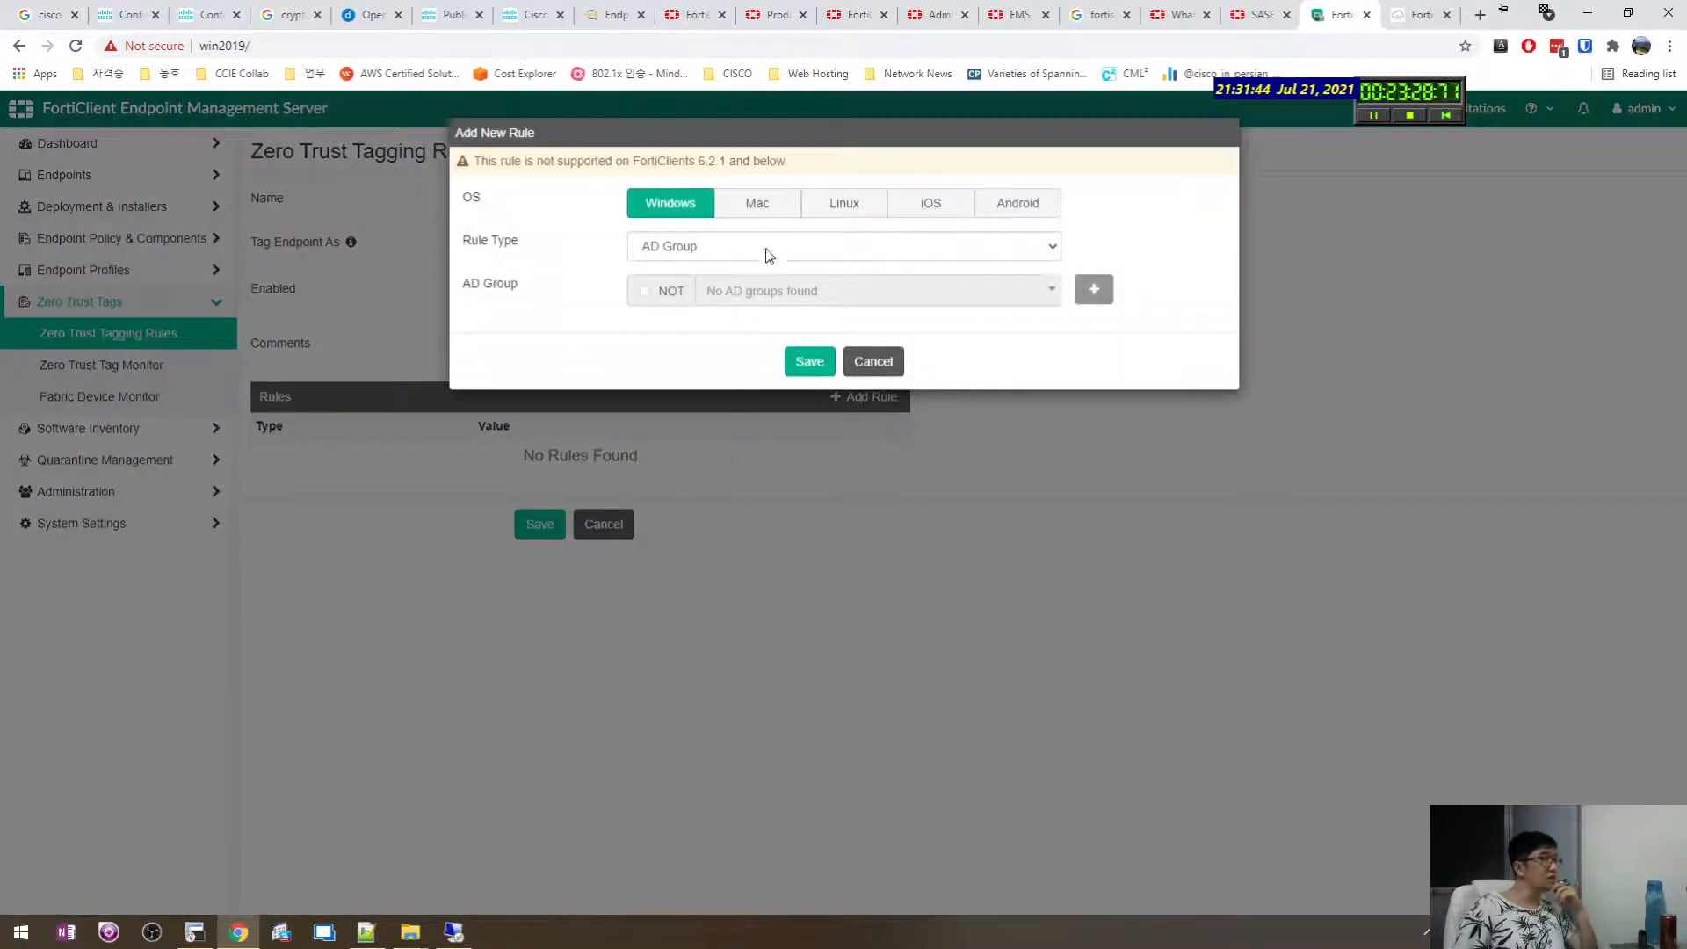
{"action": "left_click", "coordinate": [769, 255]}
{"action": "left_click", "coordinate": [757, 203]}
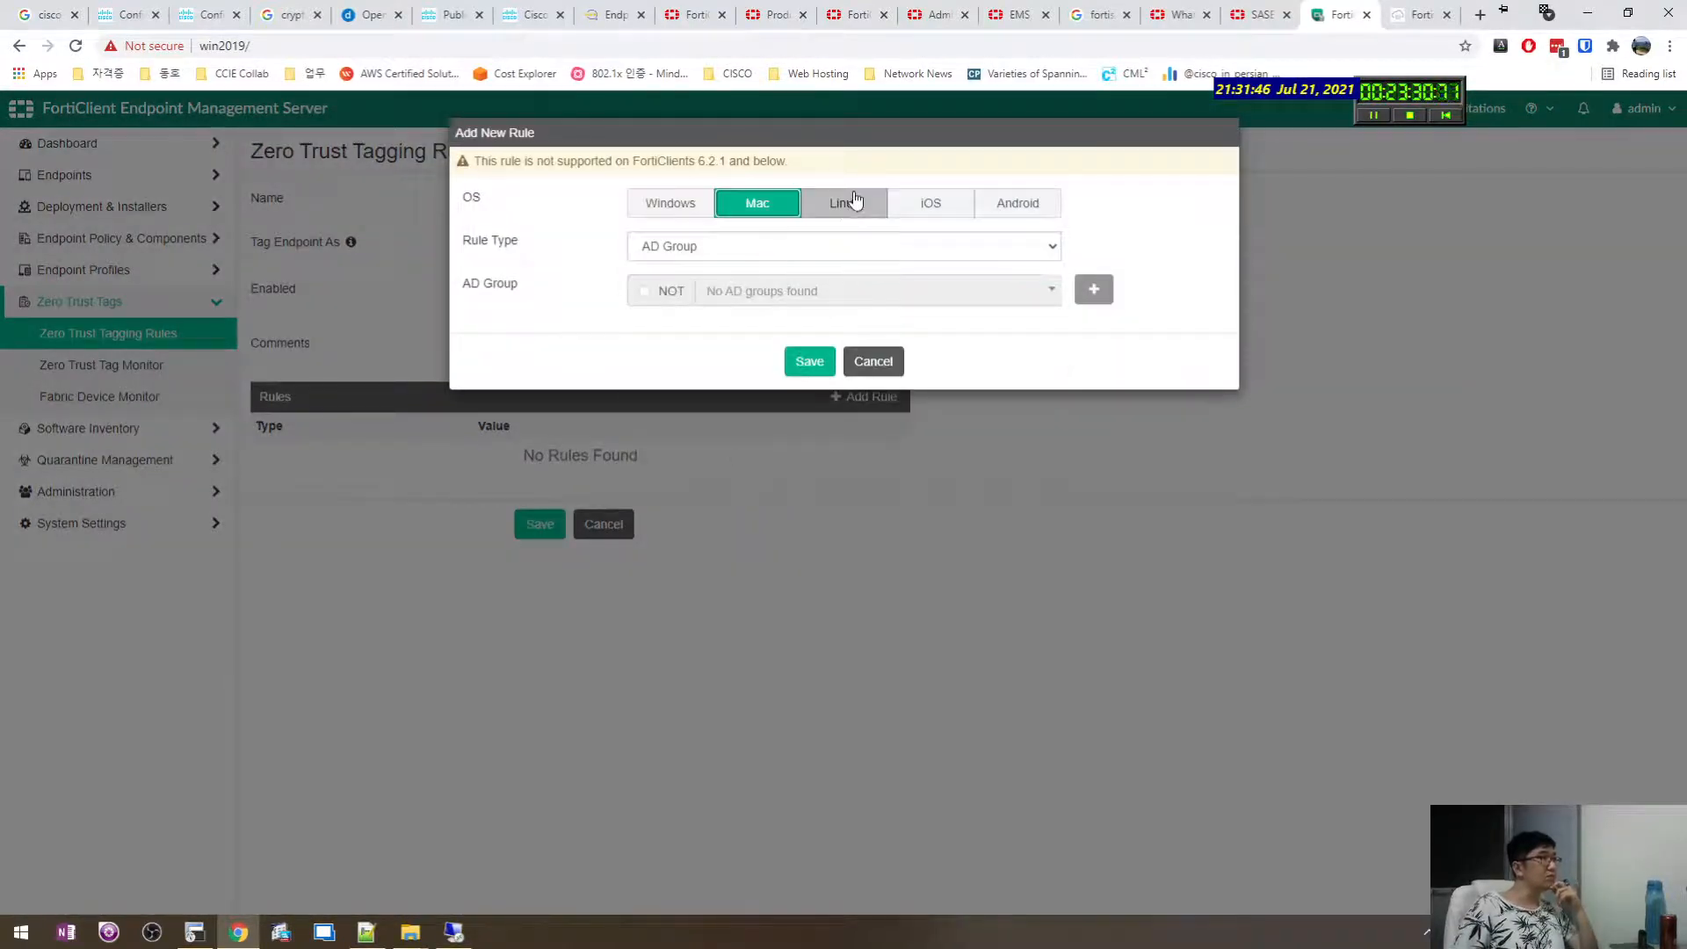
{"action": "left_click", "coordinate": [930, 203]}
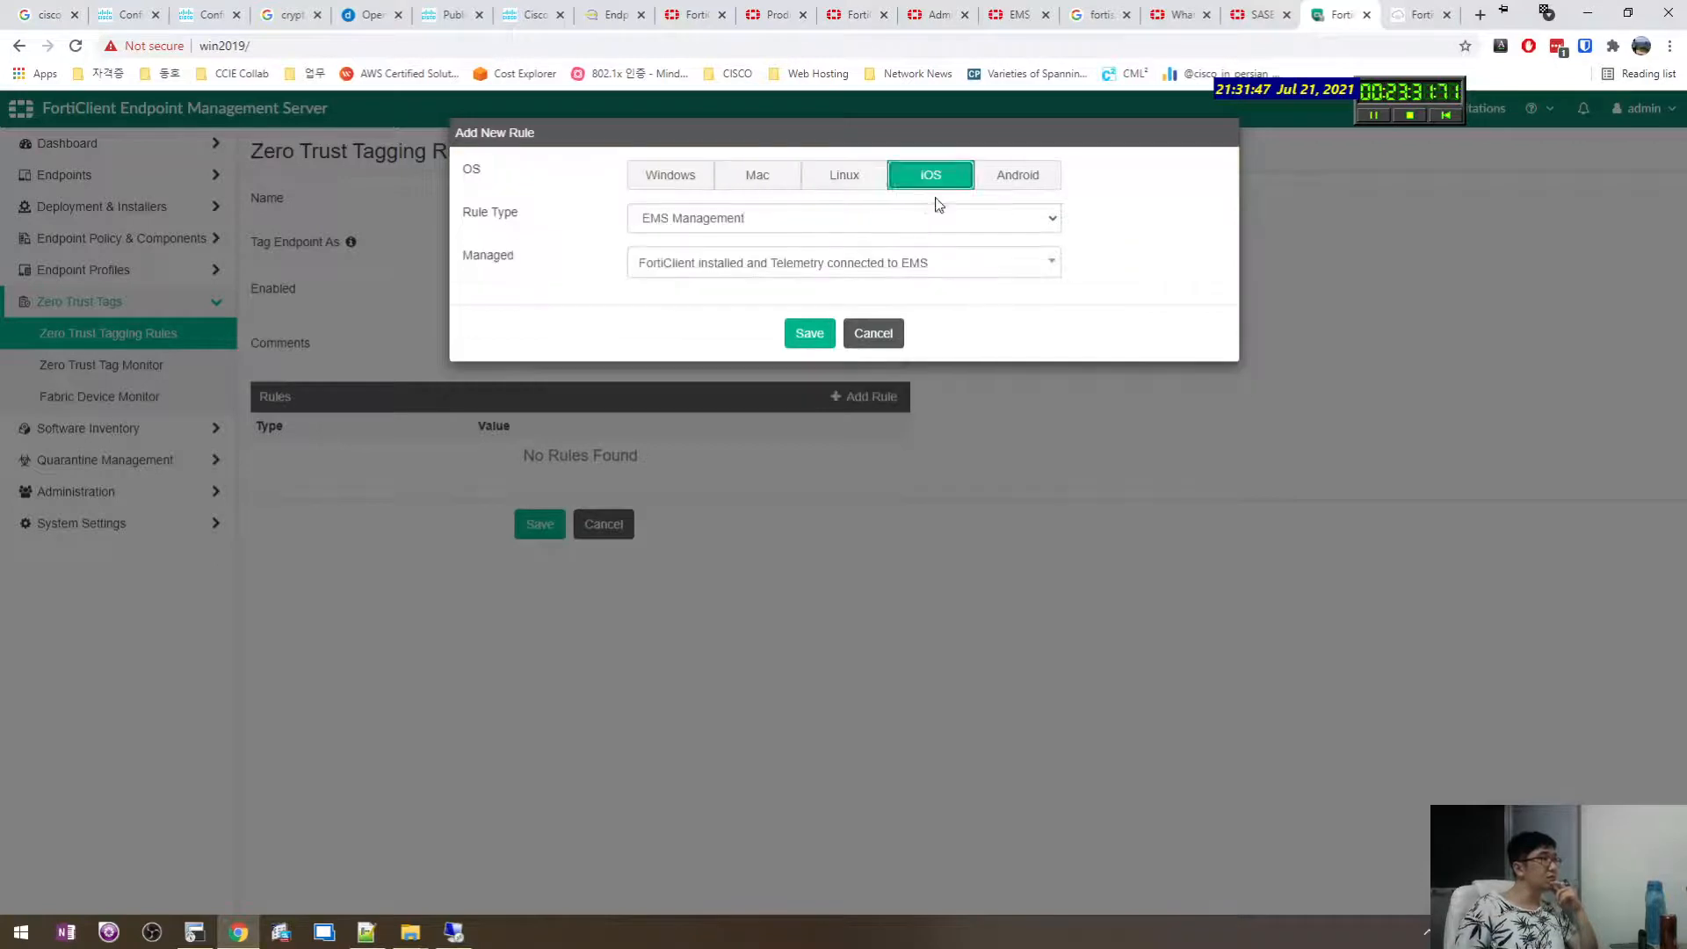
{"action": "left_click", "coordinate": [873, 332]}
{"action": "left_click", "coordinate": [149, 430]}
{"action": "left_click", "coordinate": [110, 369]}
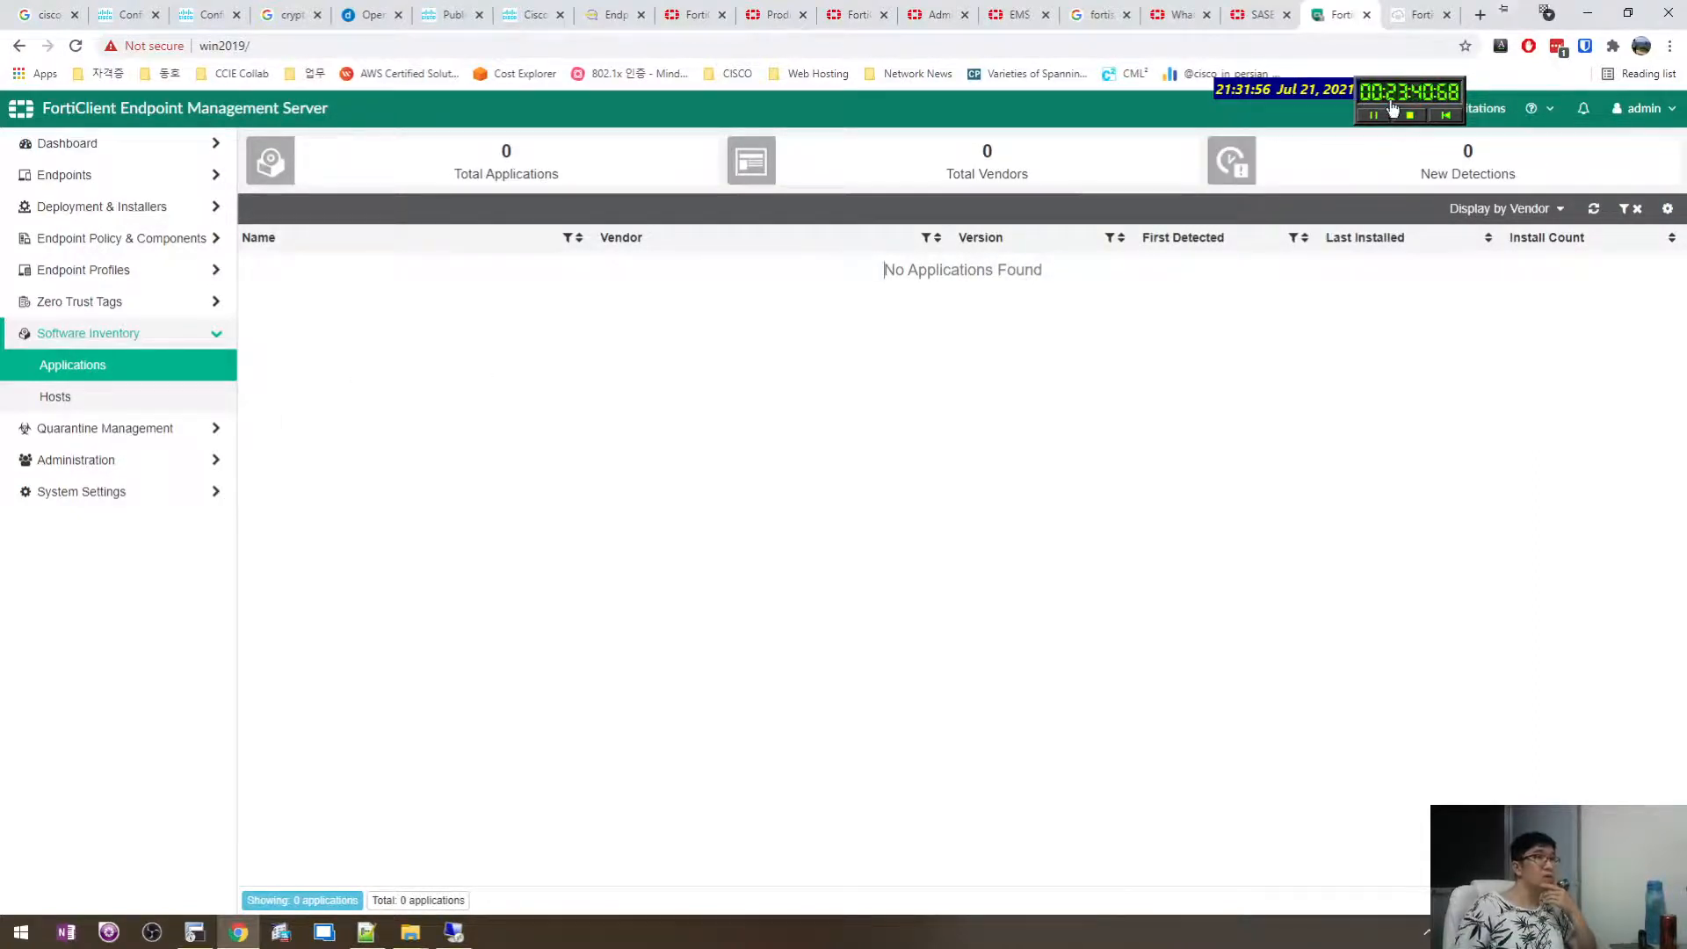
Check the software inventory settings and close them unchanged.
{"action": "mouse_move", "coordinate": [1392, 109]}
{"action": "left_mouse_down"}
{"action": "mouse_move", "coordinate": [1375, 67]}
{"action": "mouse_move", "coordinate": [1398, 80]}
{"action": "left_mouse_up"}
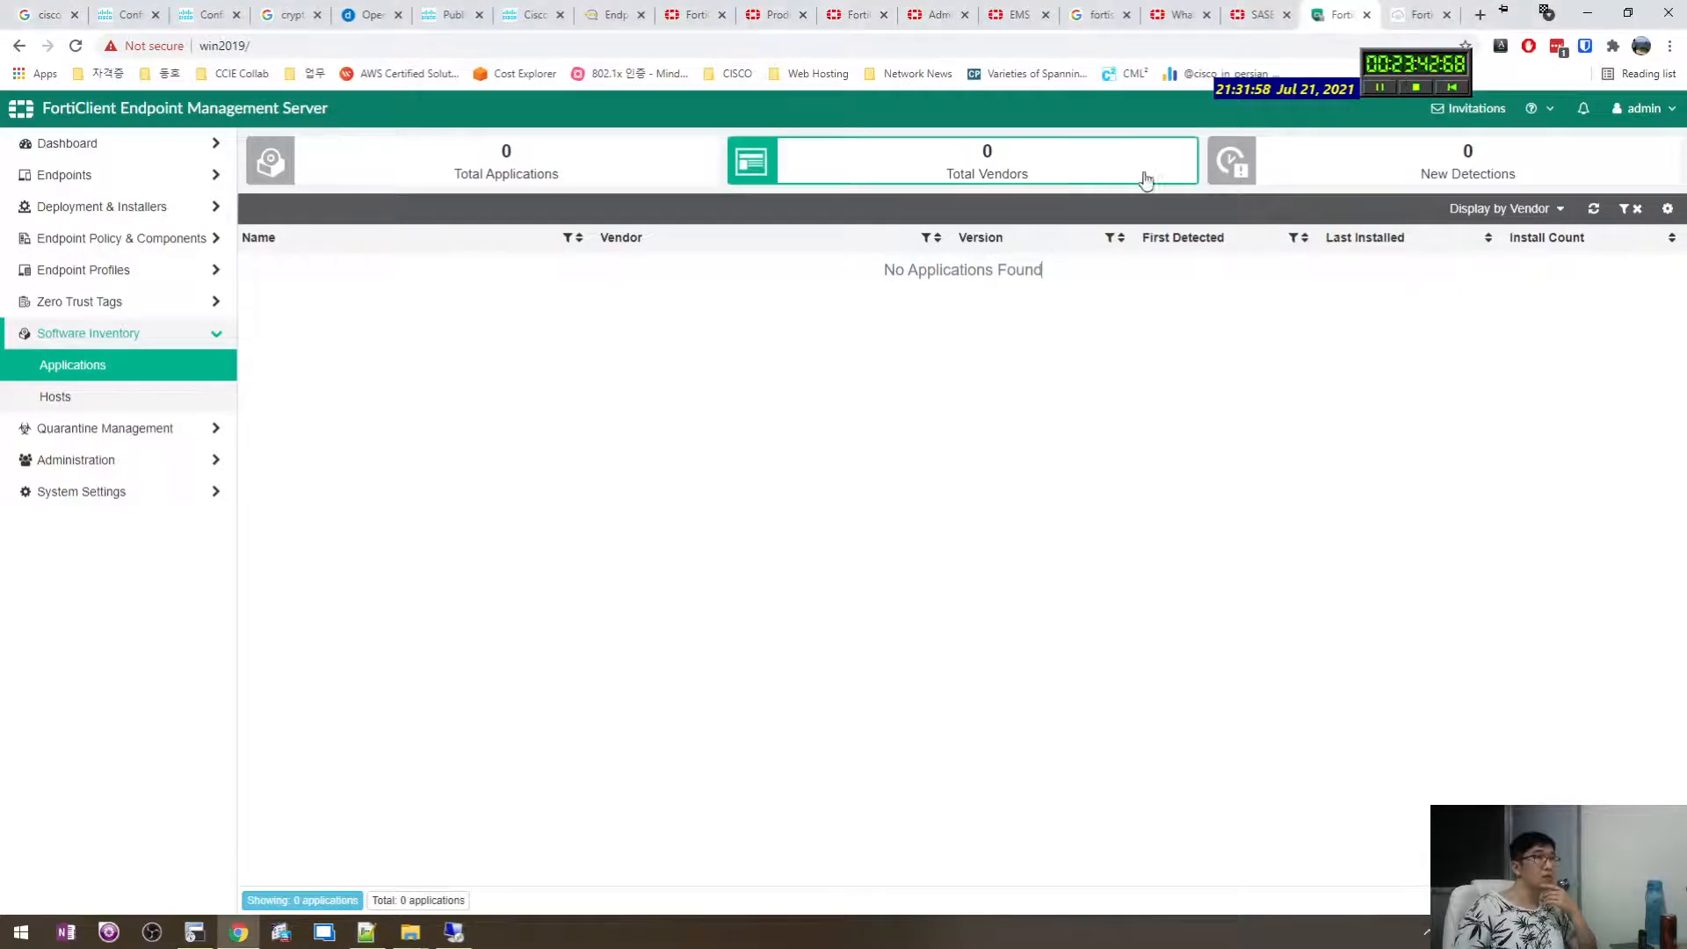
{"action": "left_click", "coordinate": [1667, 209]}
{"action": "left_click", "coordinate": [889, 303]}
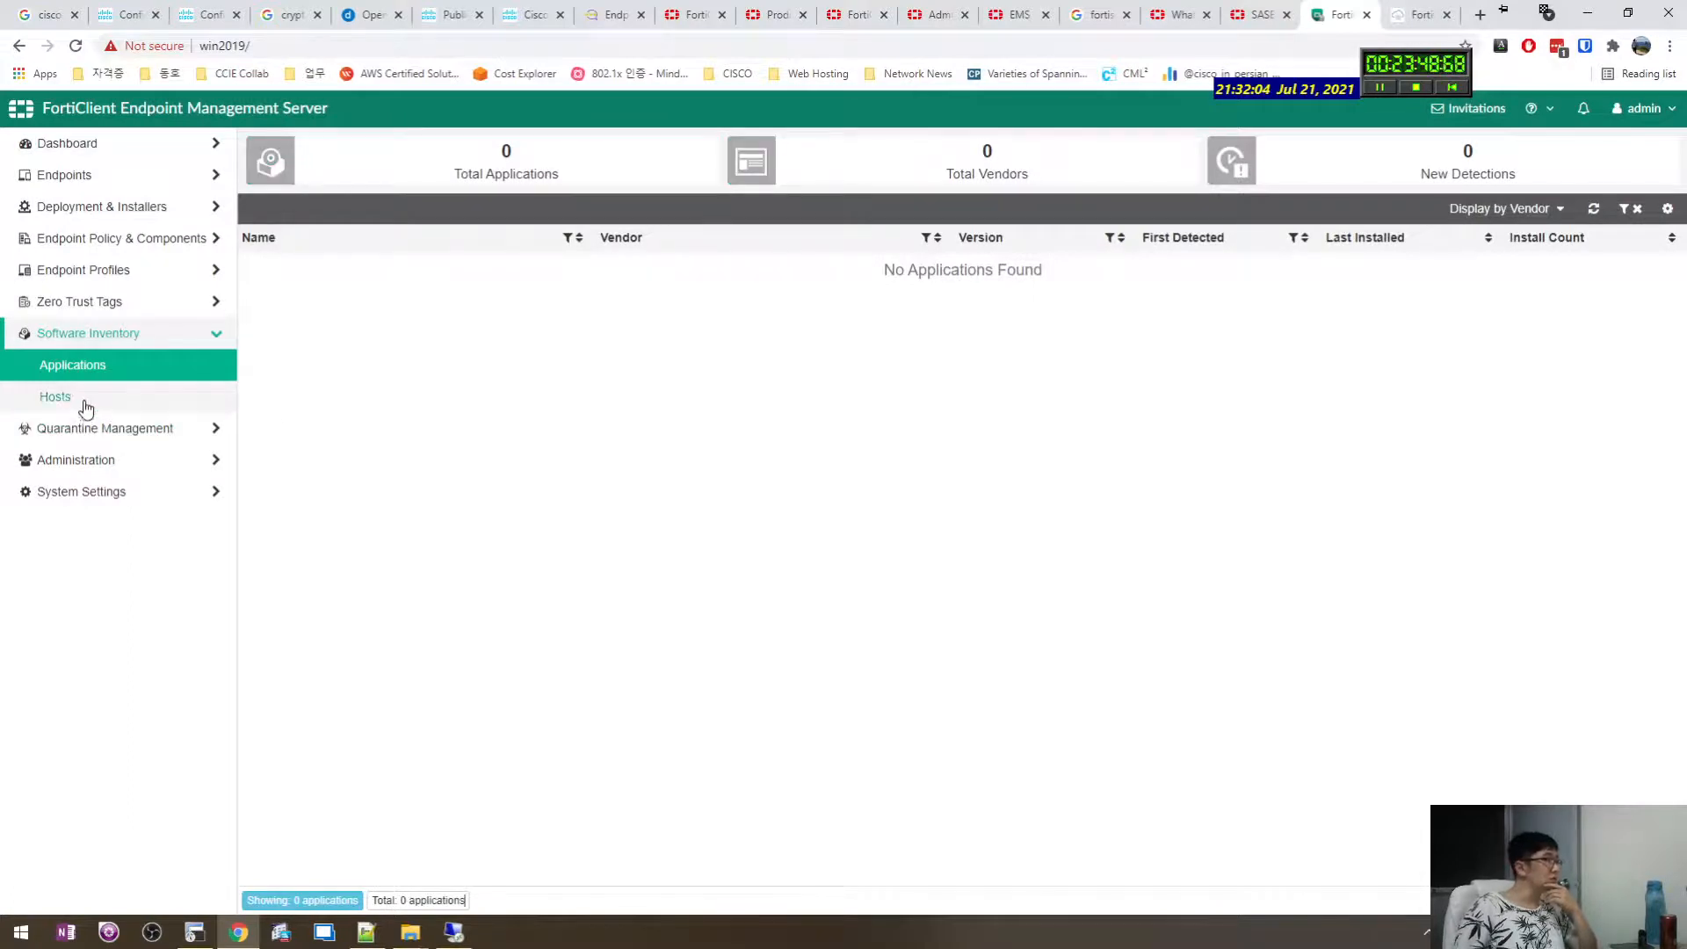
{"action": "left_click_drag", "start_coordinate": [1451, 175], "coordinate": [1410, 236]}
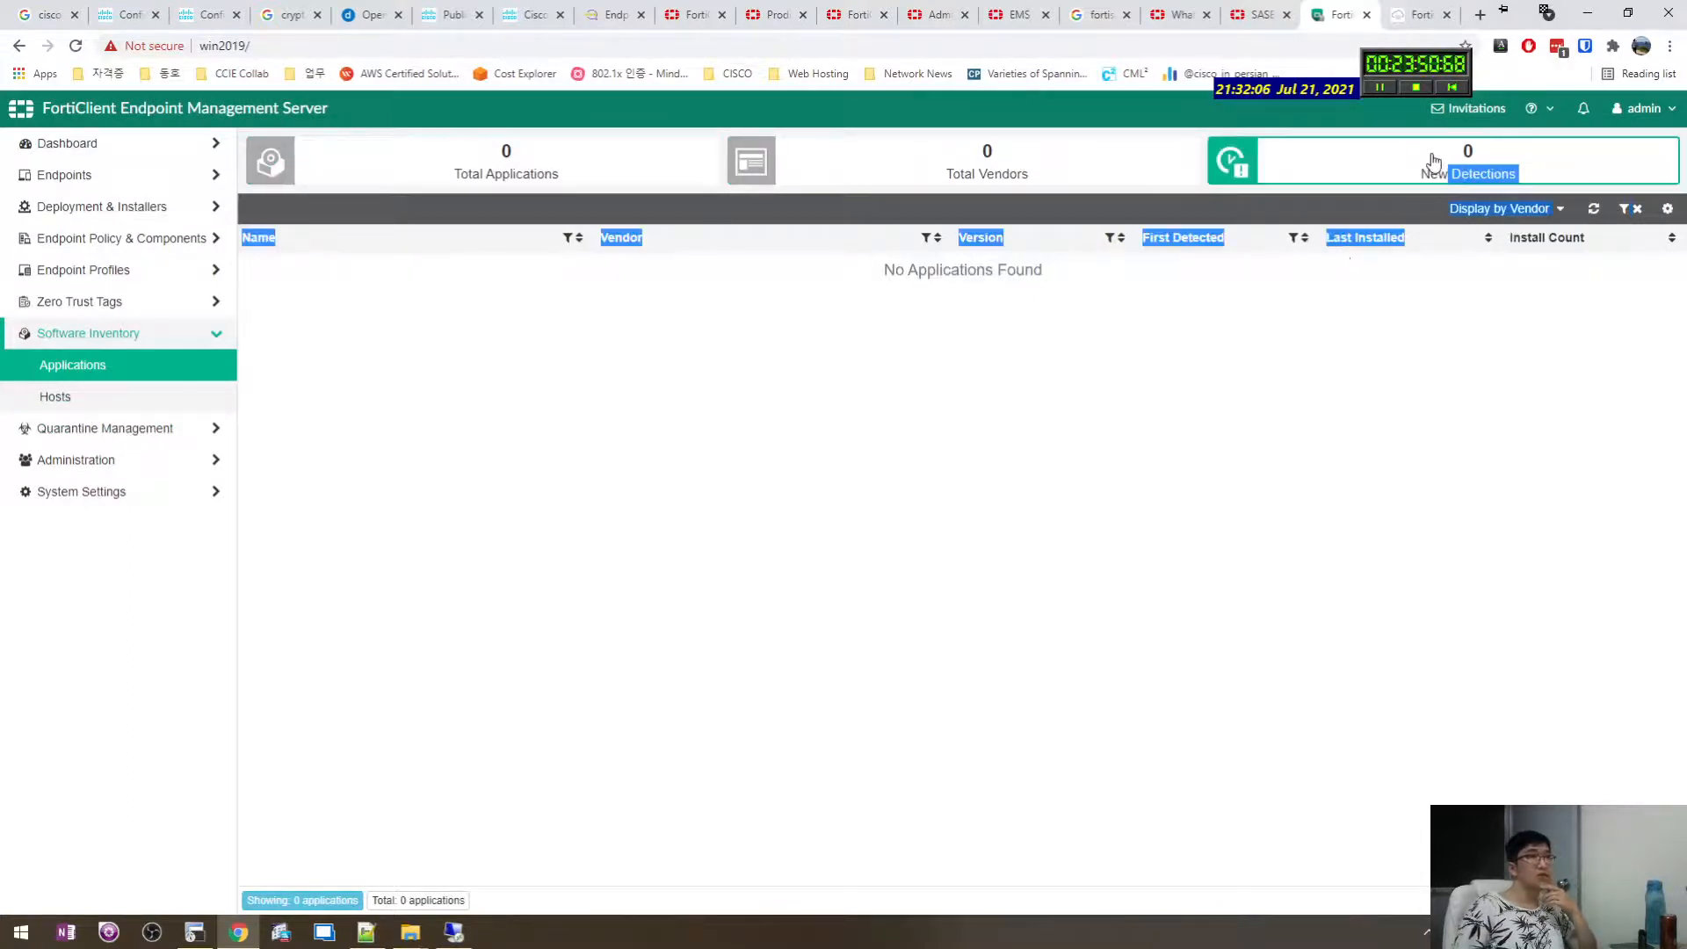
{"action": "left_click", "coordinate": [1388, 277]}
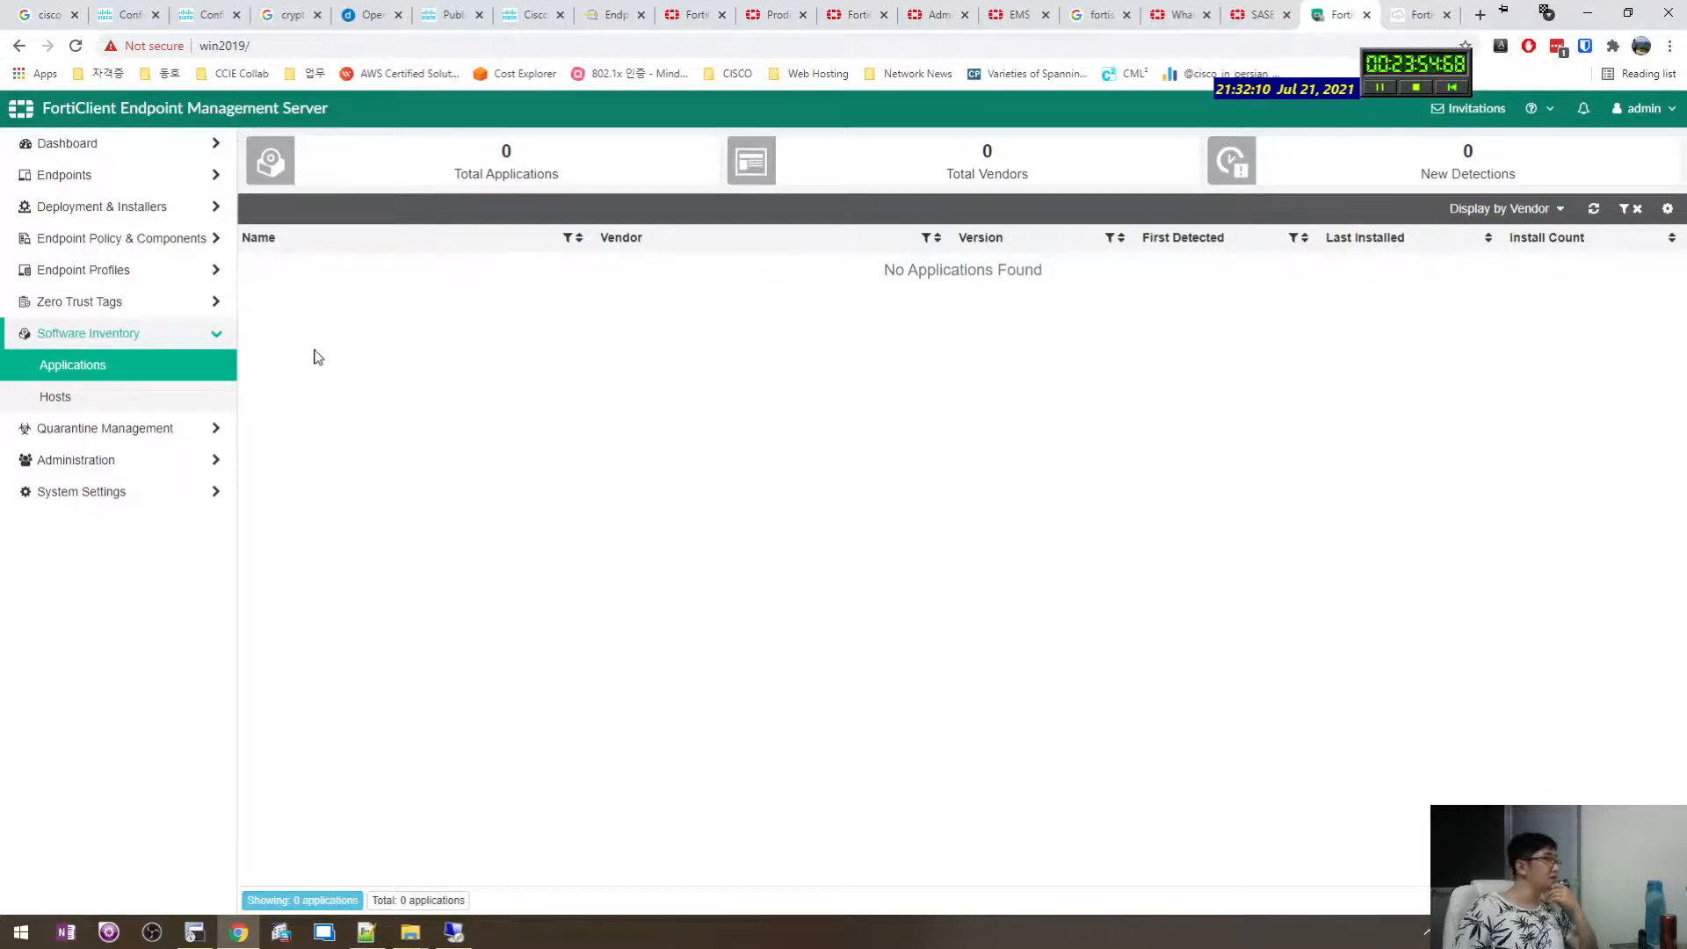
View the Hosts inventory showing 0 hosts, then go to Quarantine Management Files.
{"action": "left_click", "coordinate": [151, 399]}
{"action": "left_click", "coordinate": [126, 440]}
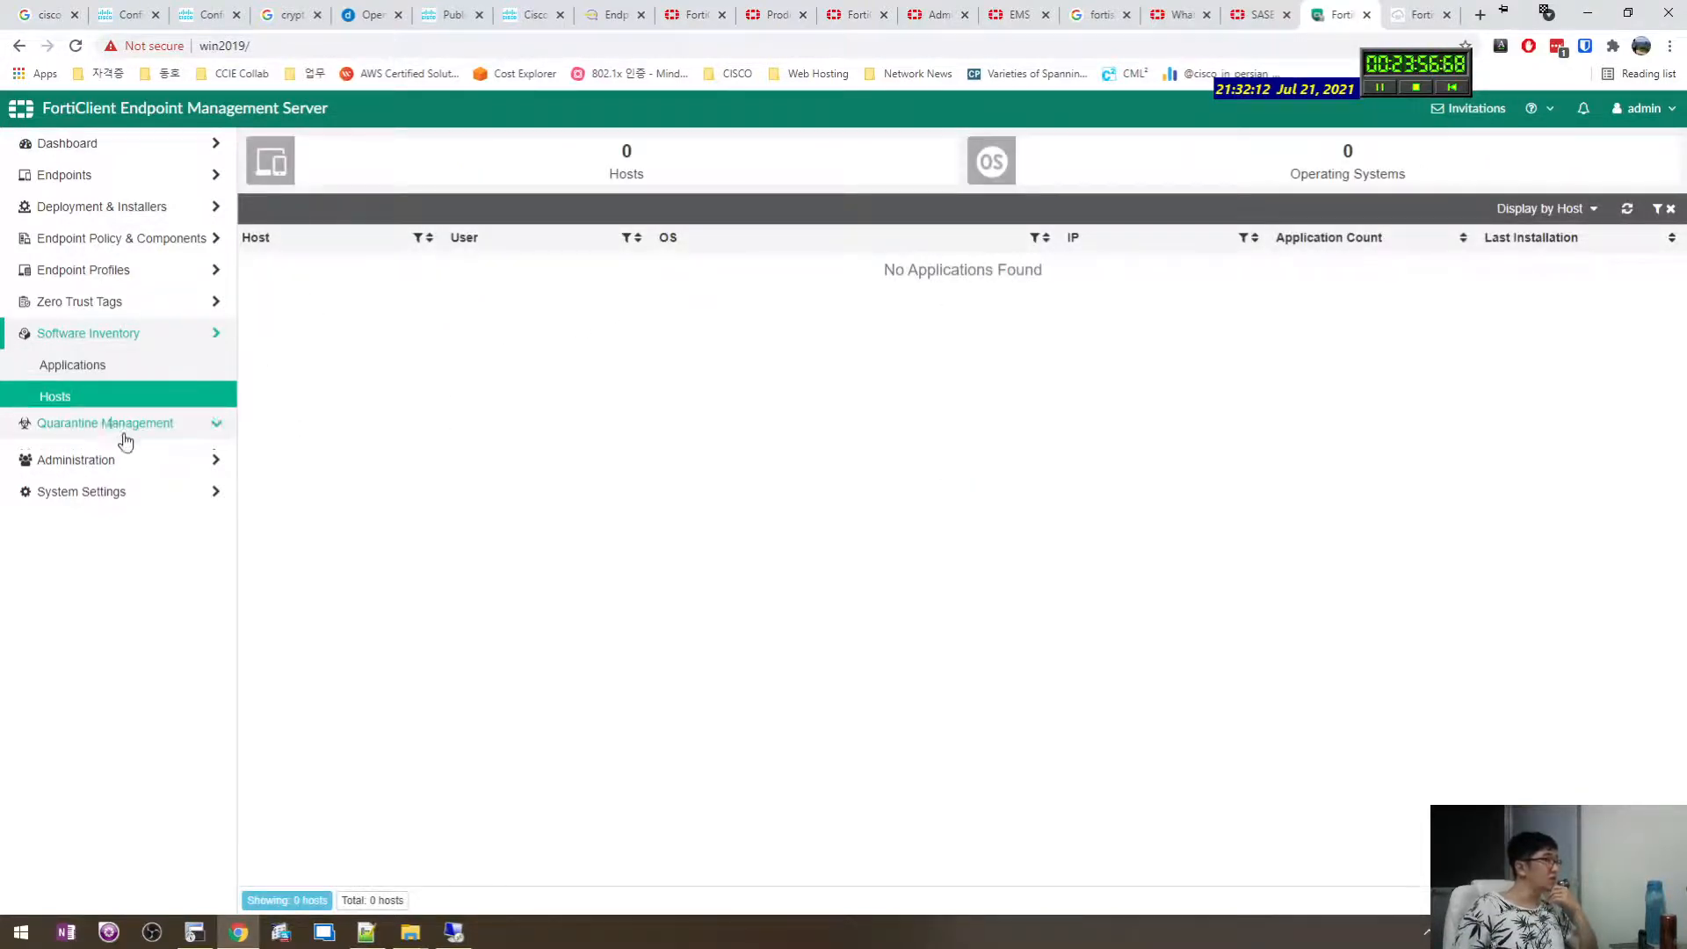
{"action": "left_click", "coordinate": [103, 402]}
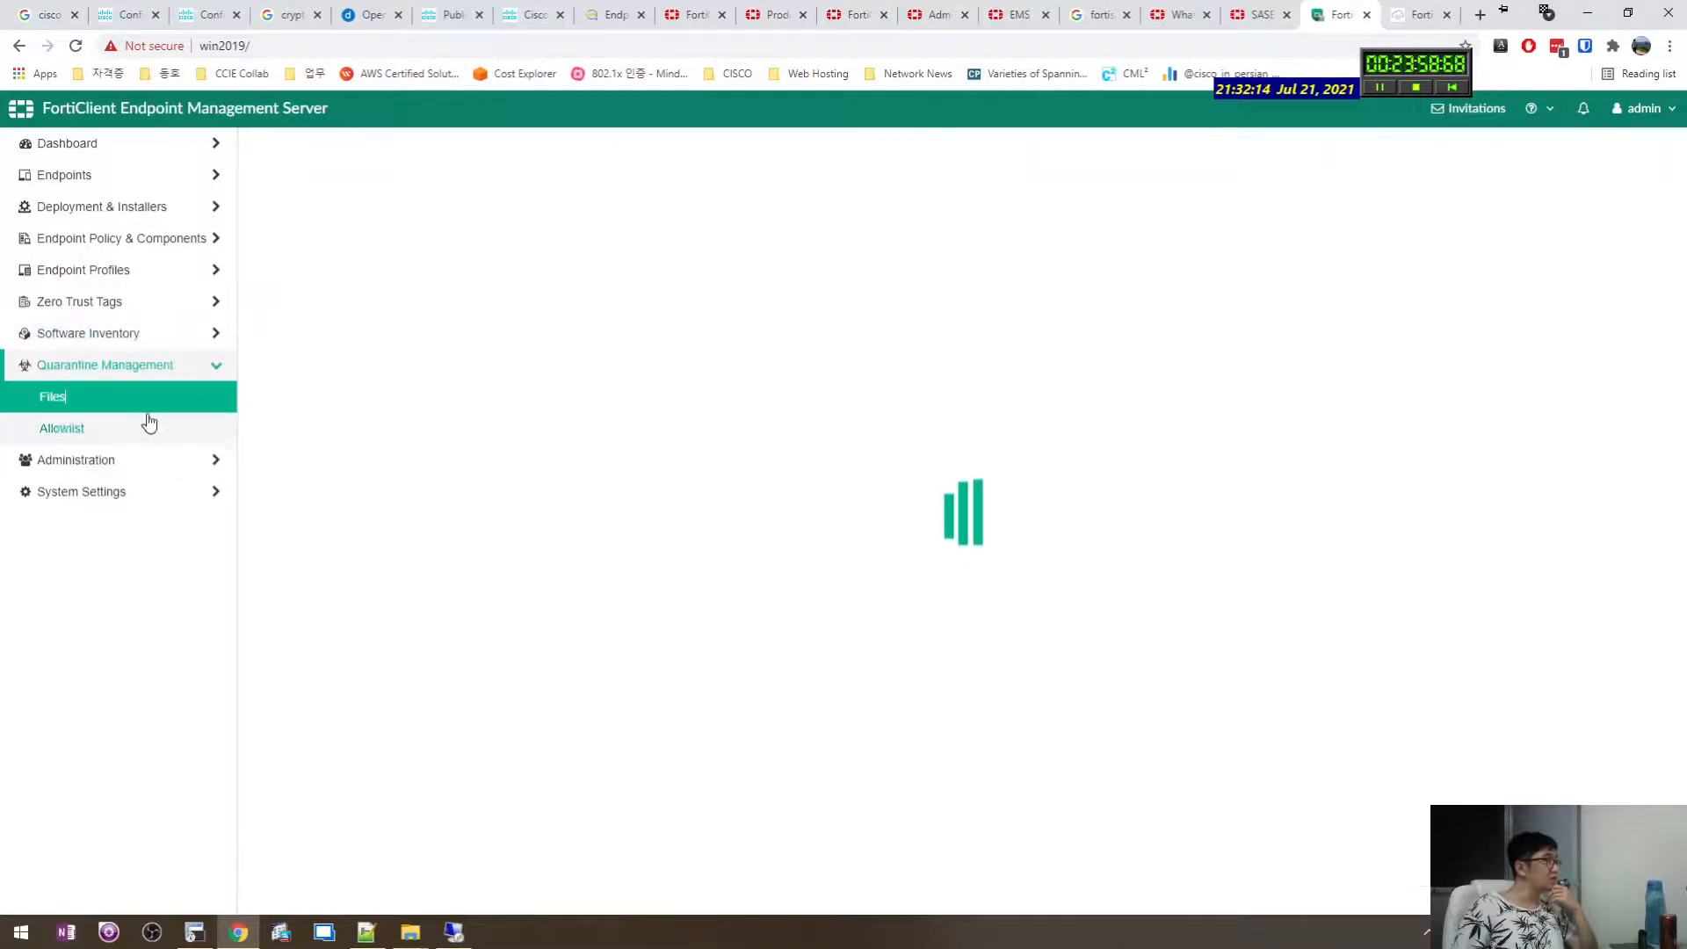
Browse Administration: administrators, Fabric Devices, user settings, and the five built-in admin roles.
{"action": "left_click", "coordinate": [56, 460]}
{"action": "left_click", "coordinate": [114, 430]}
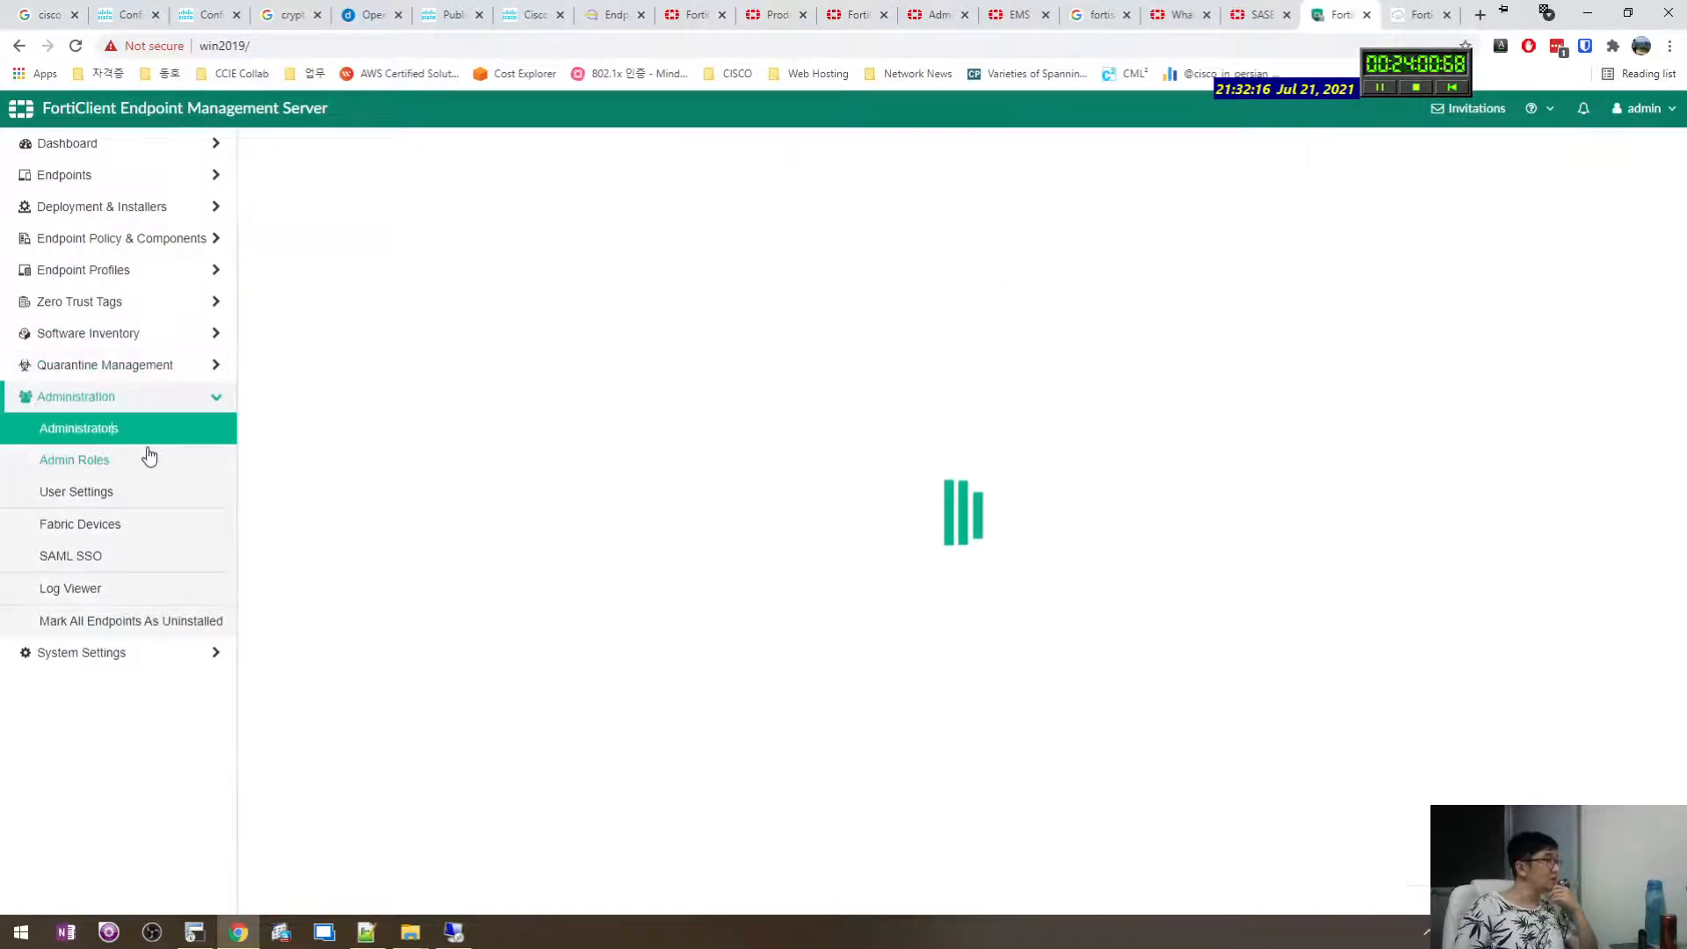
{"action": "left_click", "coordinate": [120, 524]}
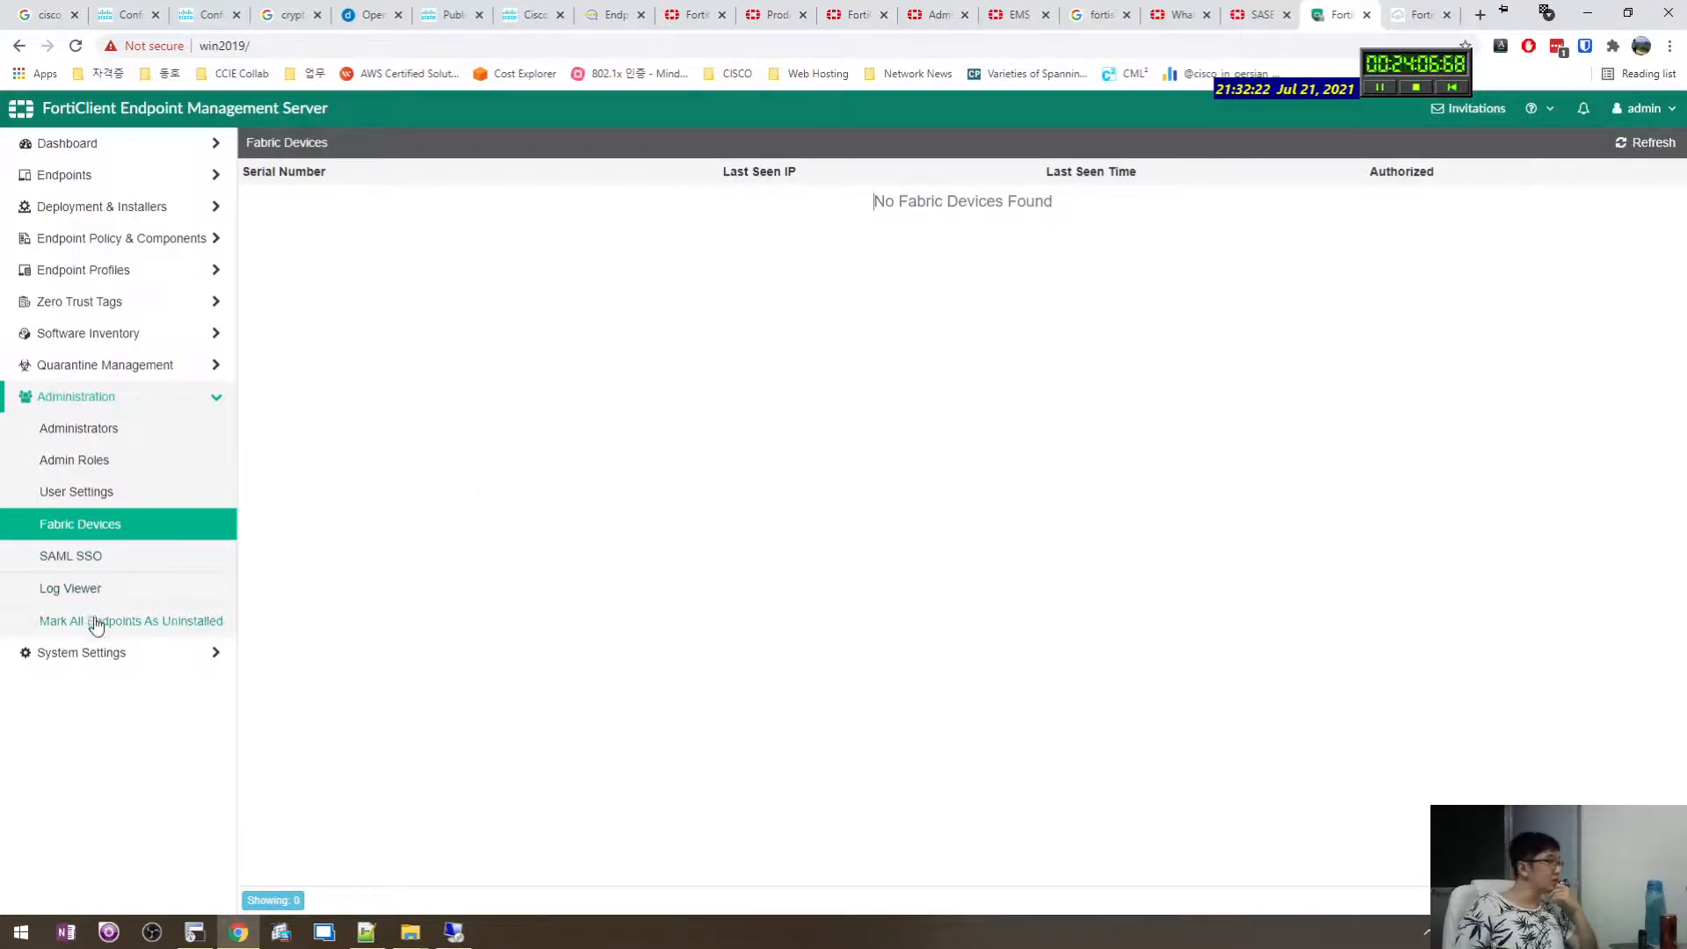
{"action": "left_click", "coordinate": [96, 492]}
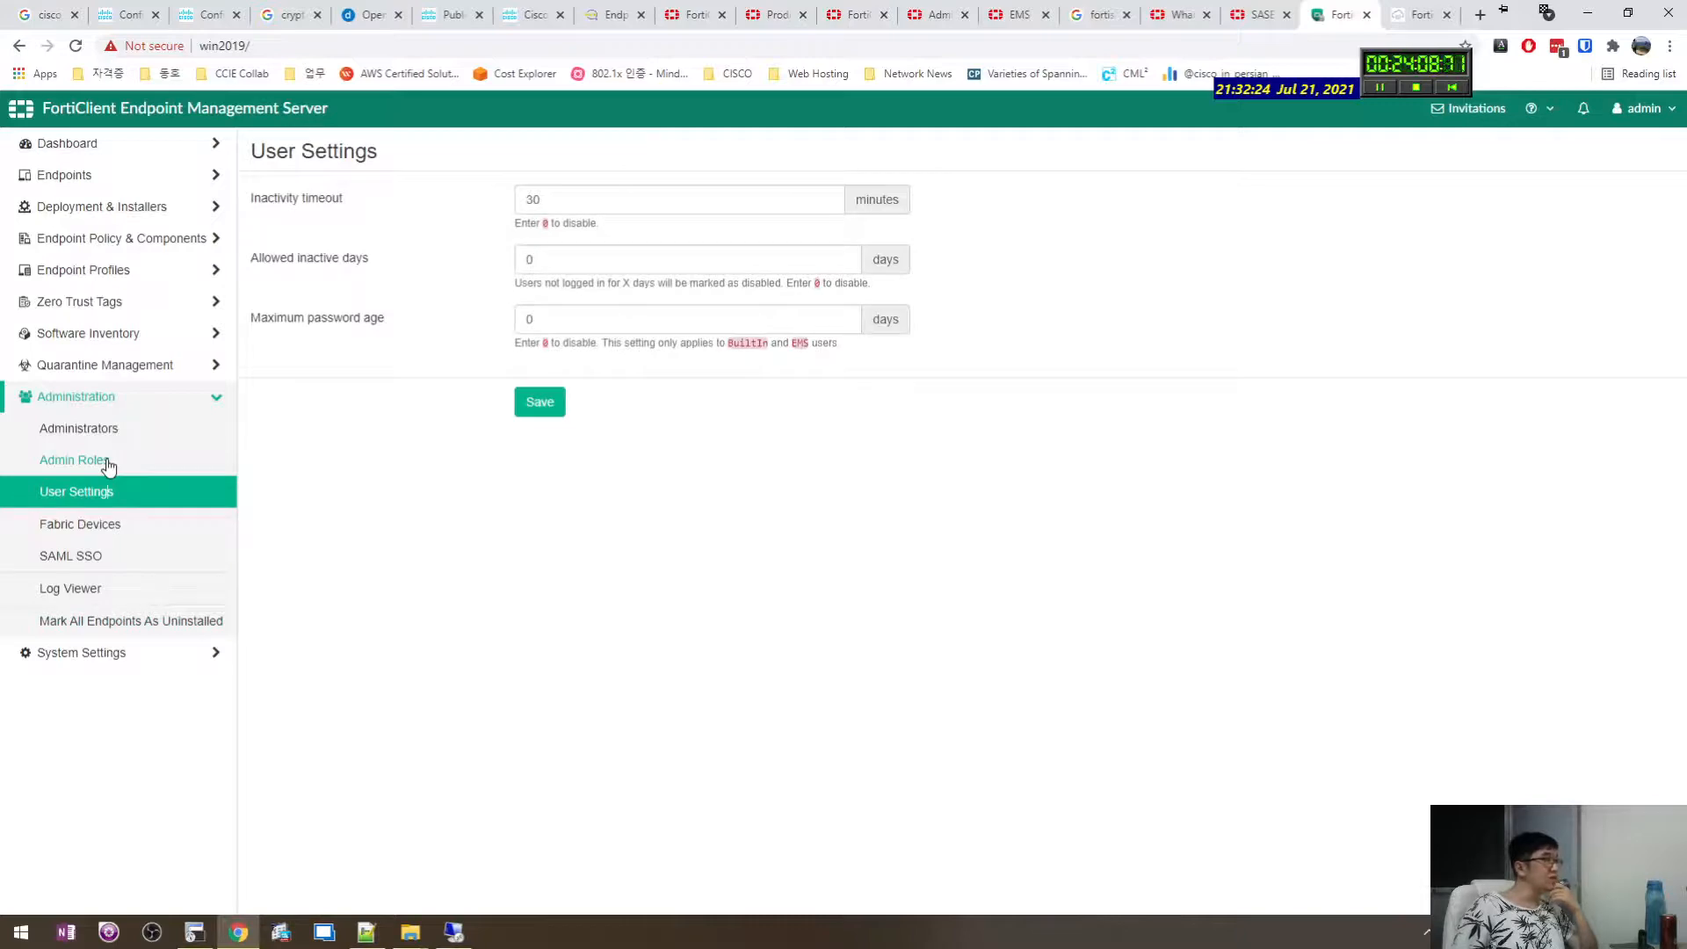
{"action": "left_click", "coordinate": [108, 467]}
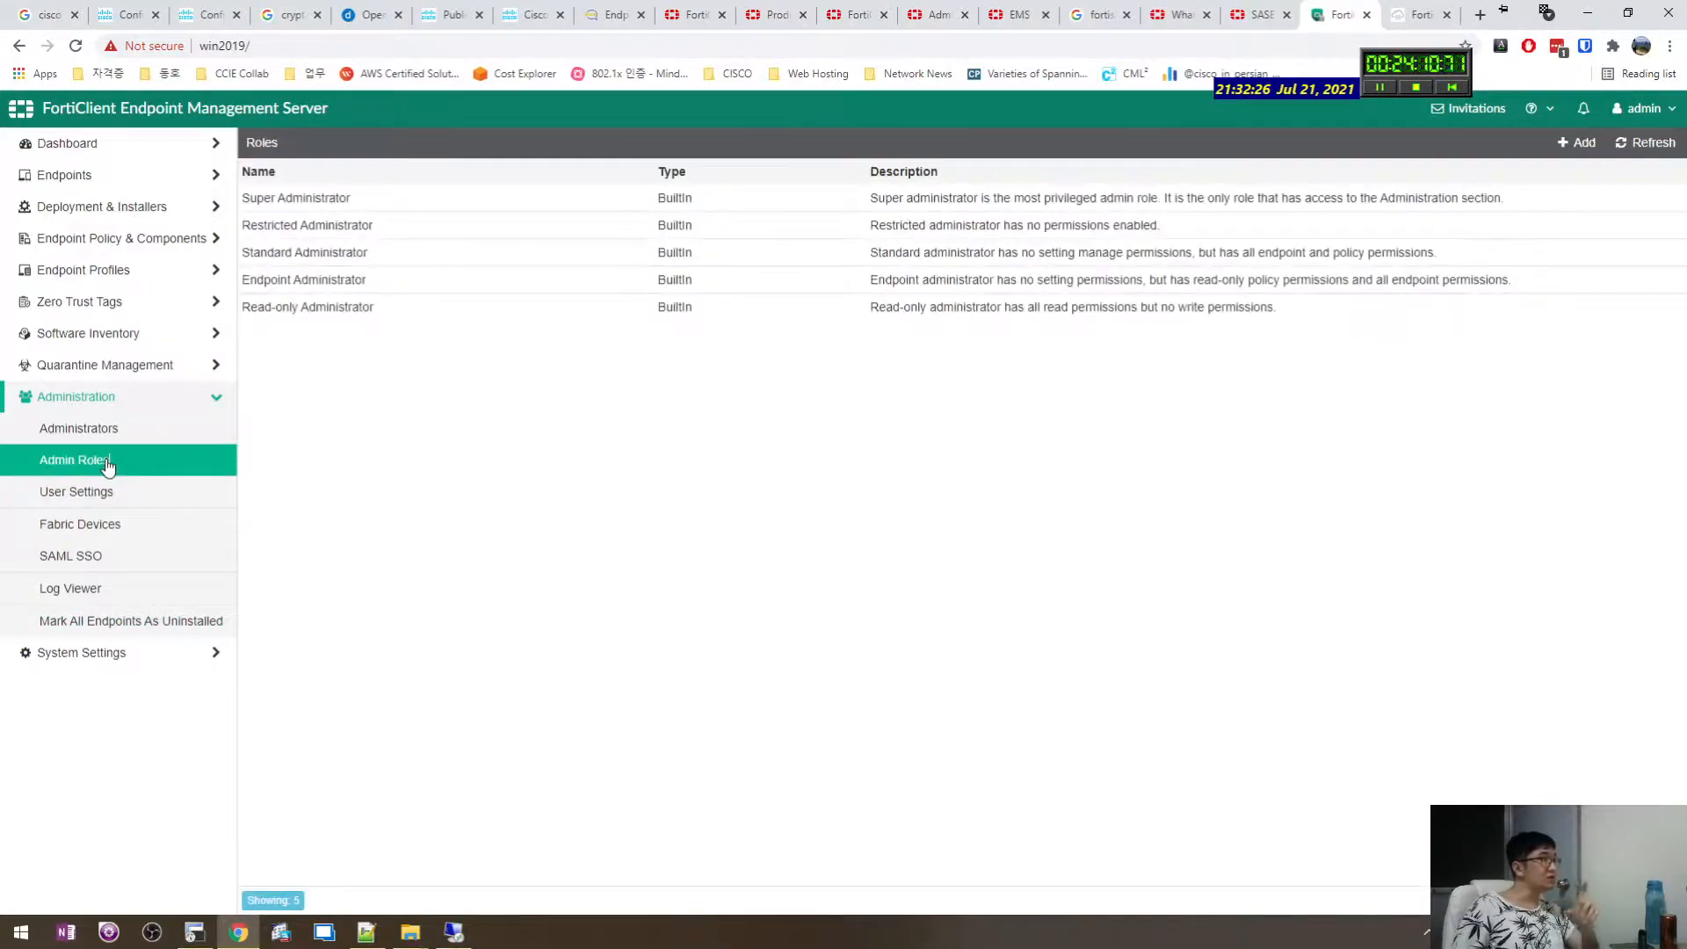
Choose Mark All Endpoints As Uninstalled and answer No to keep endpoints unchanged.
{"action": "left_click", "coordinate": [109, 640]}
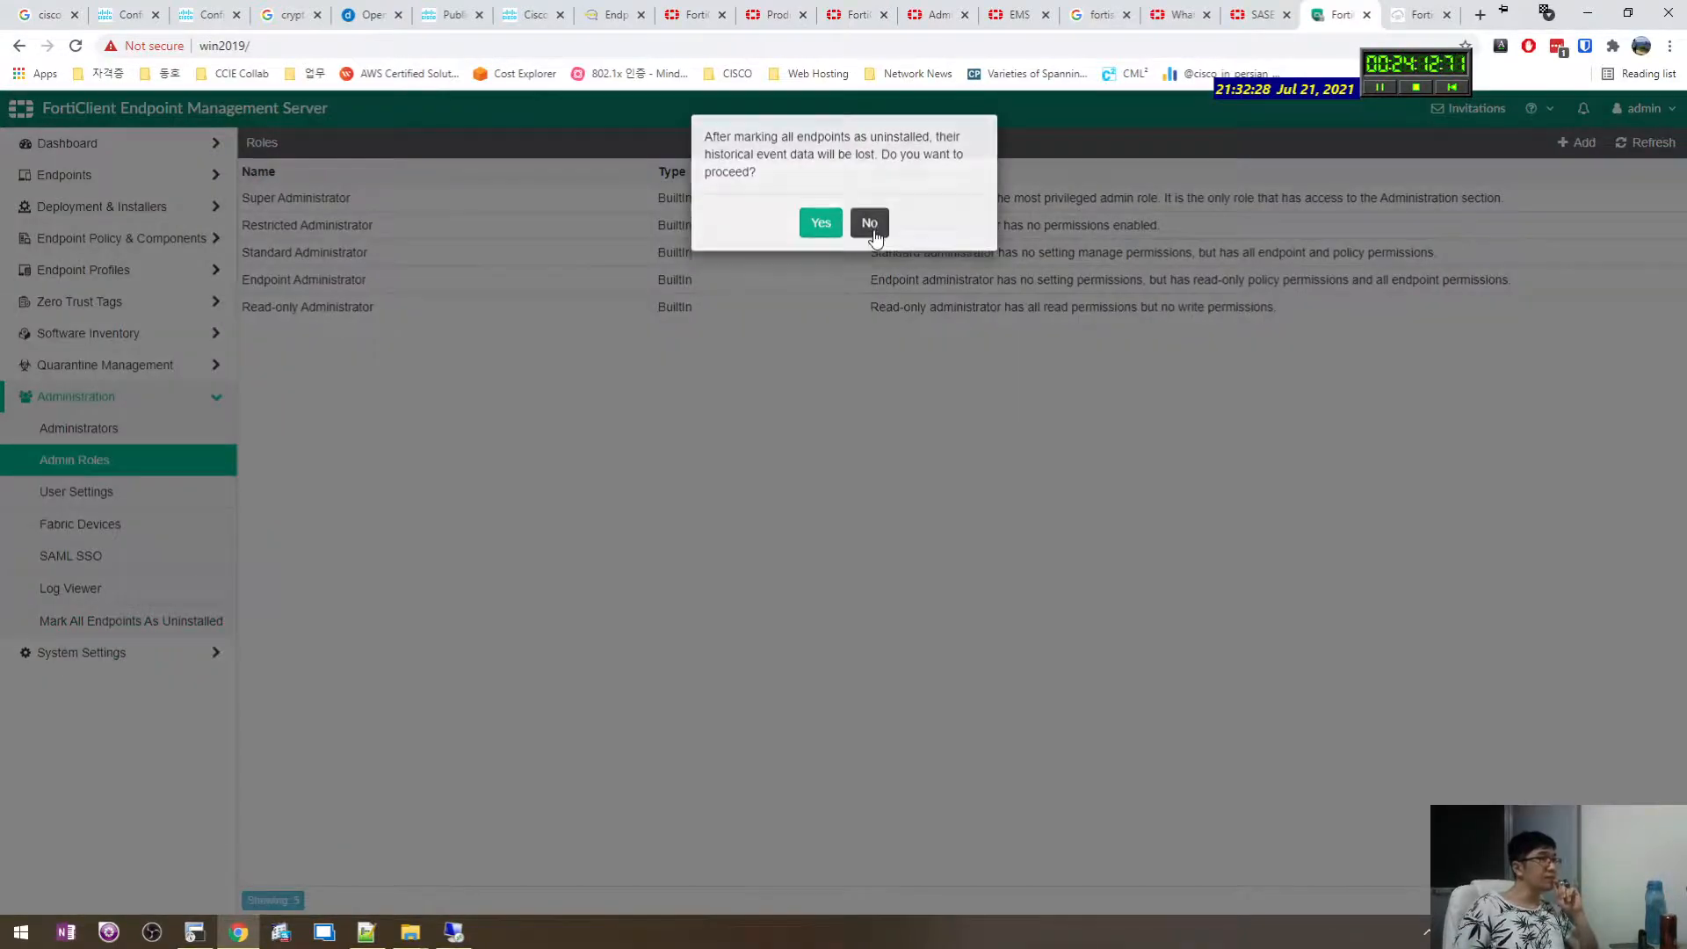
{"action": "left_click", "coordinate": [866, 224]}
{"action": "left_click", "coordinate": [97, 657]}
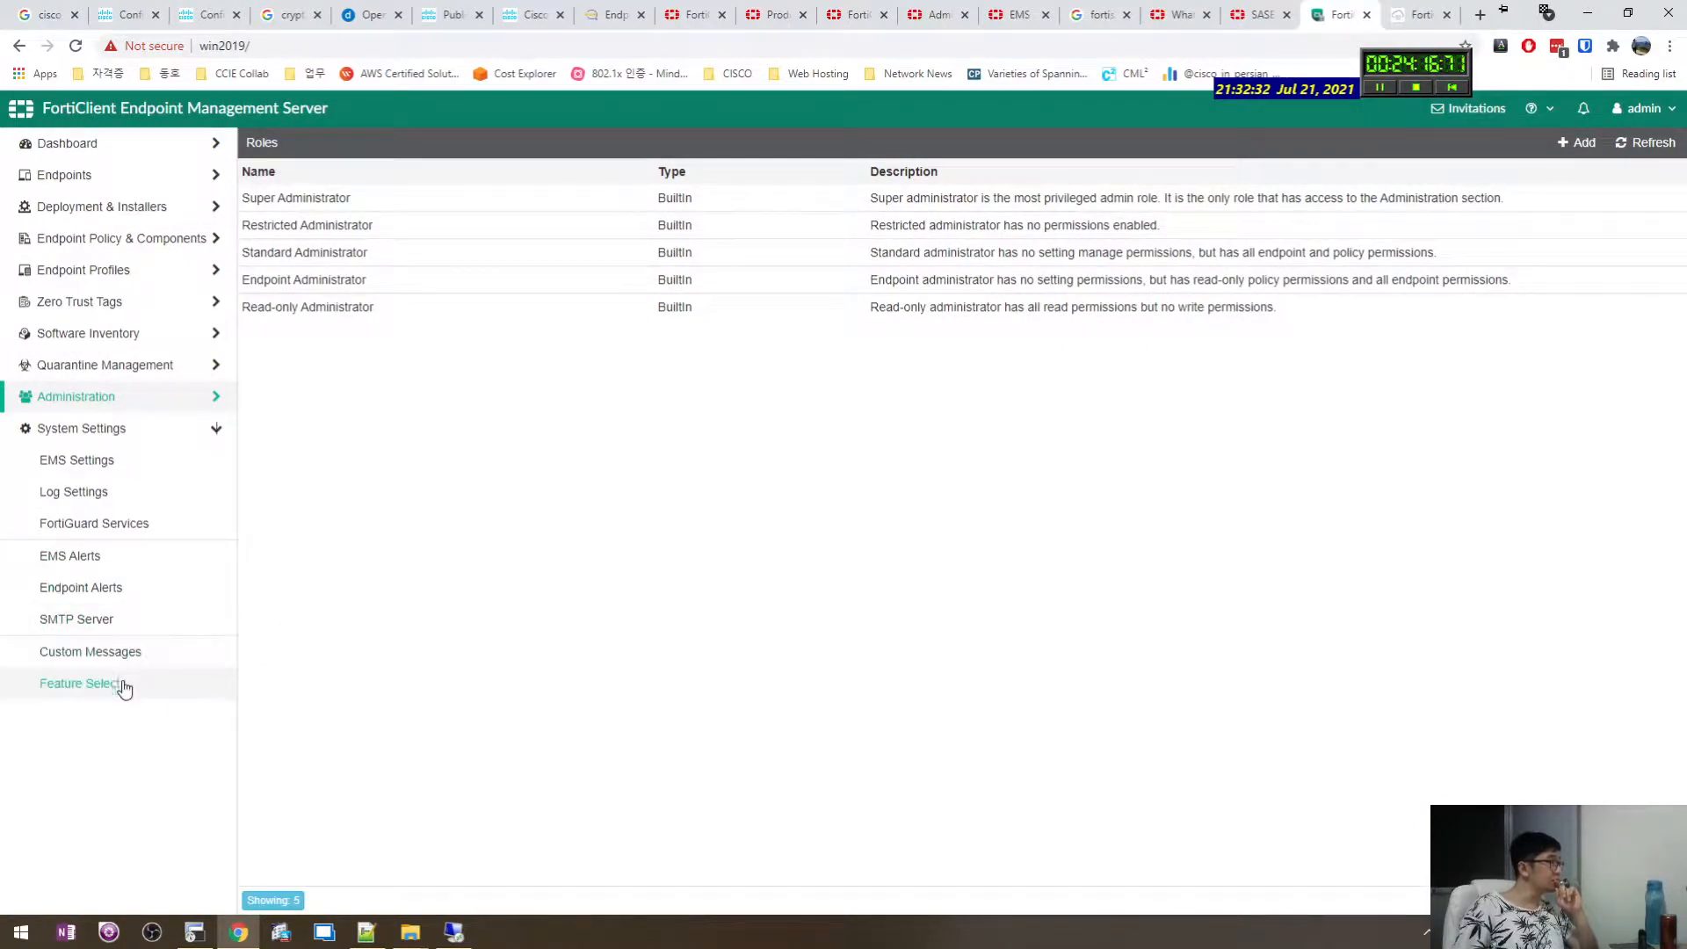
Review the FortiGuard Services, Log Settings and EMS Settings pages.
{"action": "left_click", "coordinate": [103, 526]}
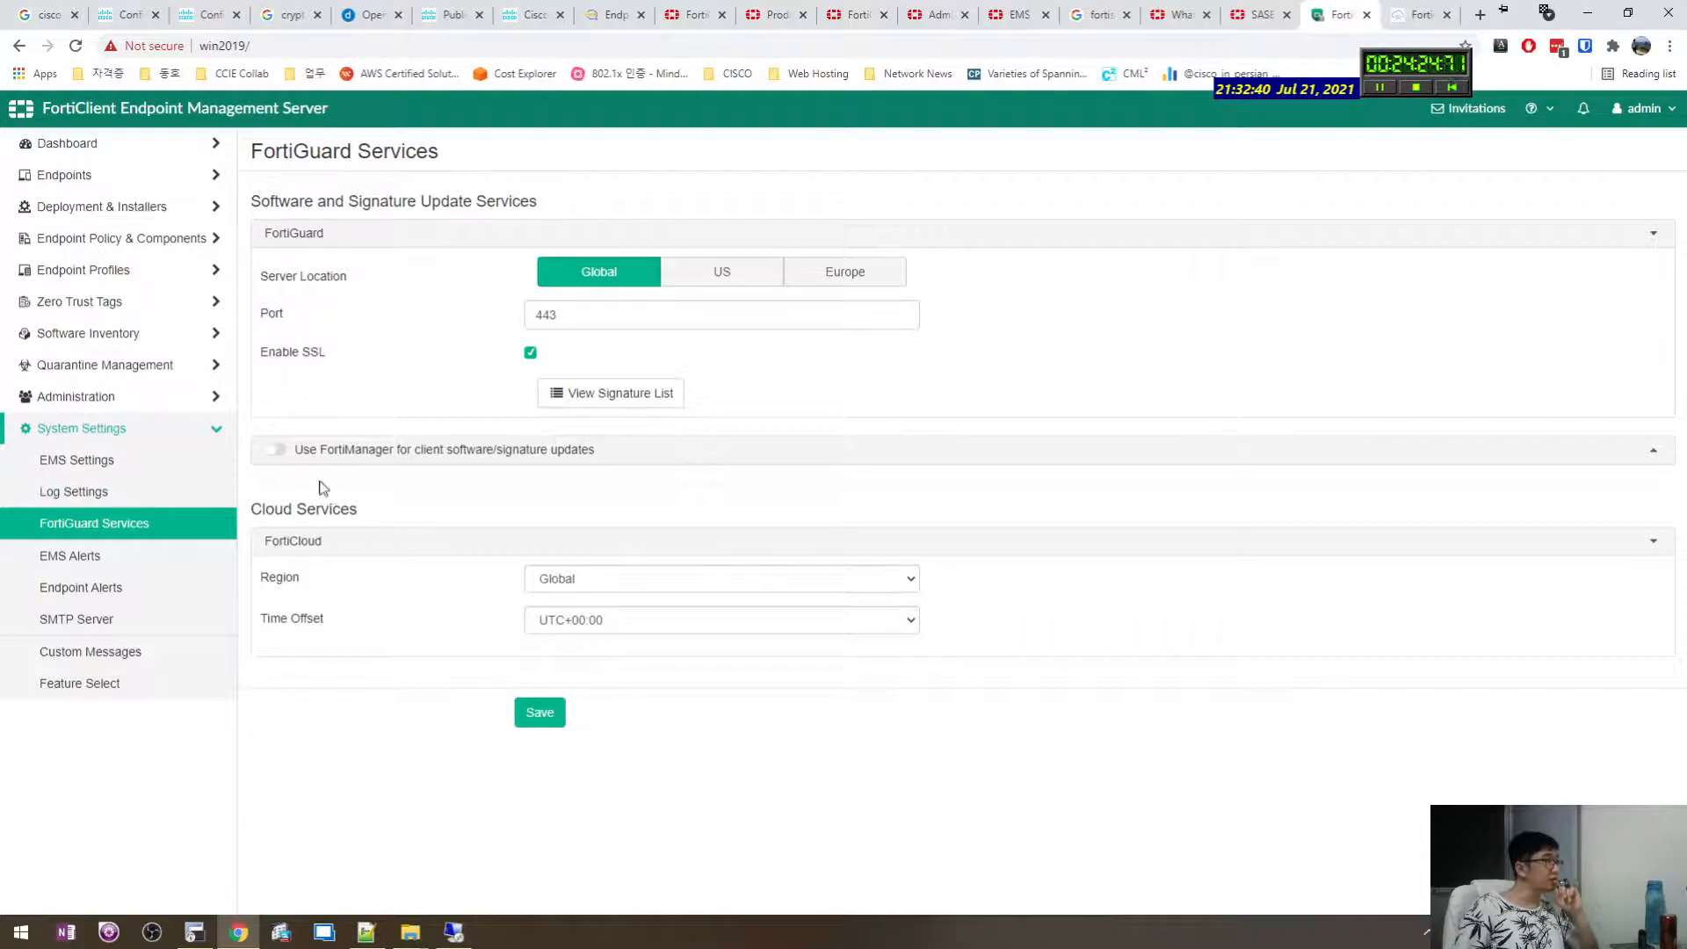
{"action": "left_click", "coordinate": [122, 494]}
{"action": "left_click", "coordinate": [136, 463]}
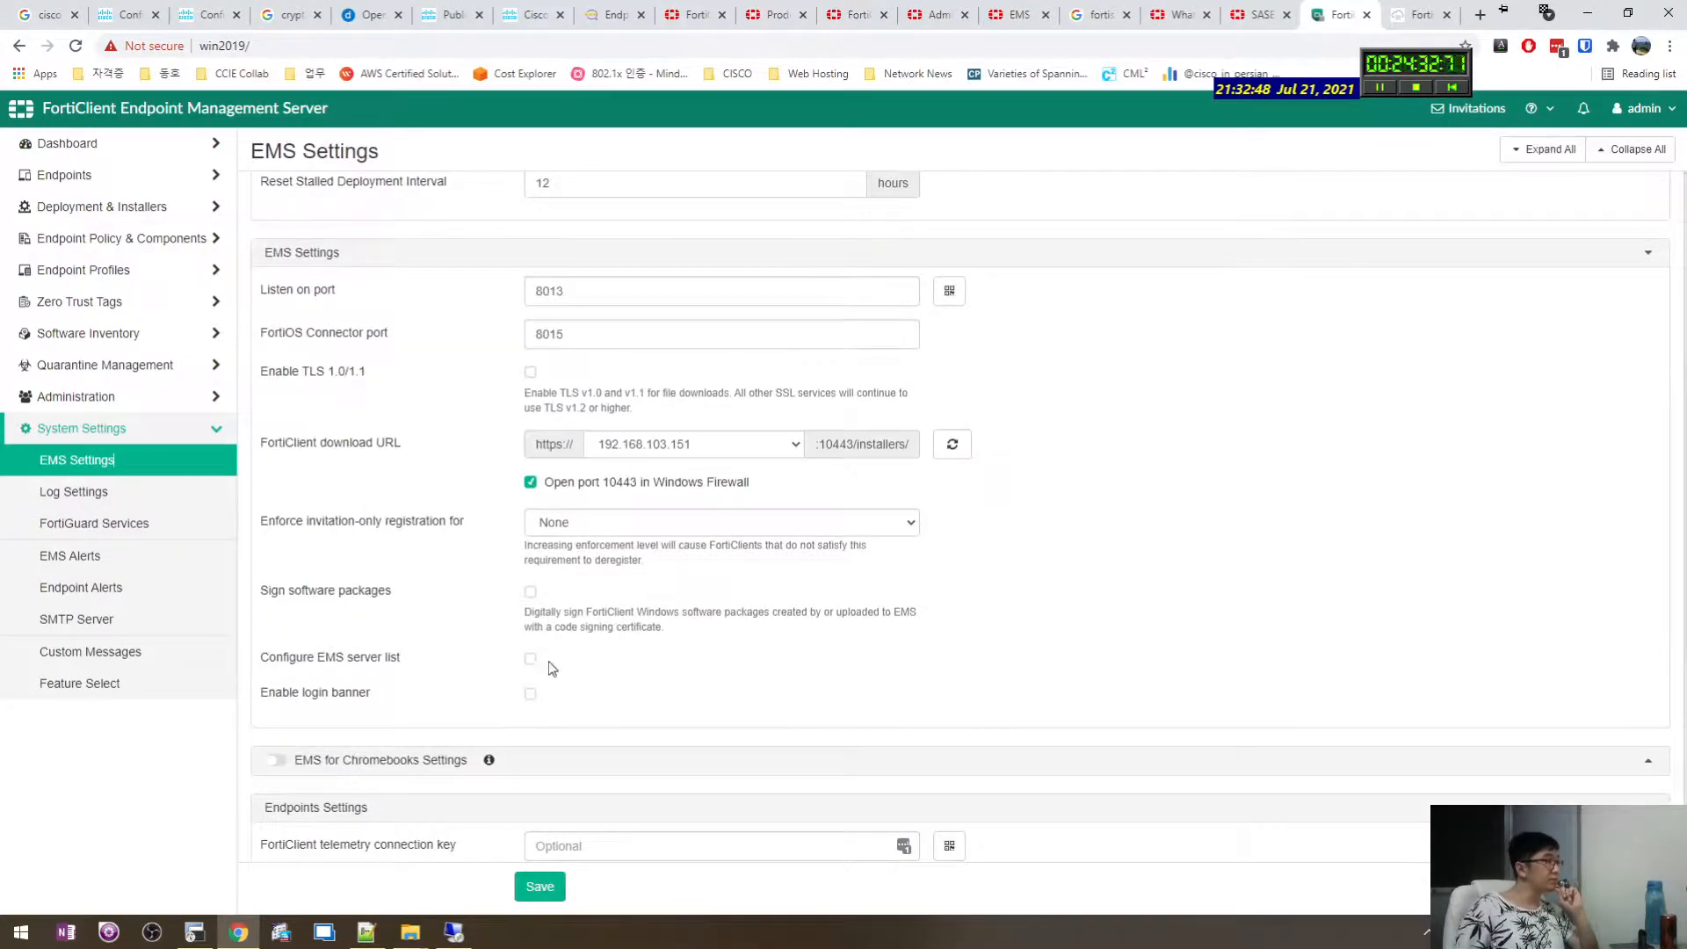
Toggle Configure EMS server list on and back off, then view Feature Select.
{"action": "left_click", "coordinate": [531, 658]}
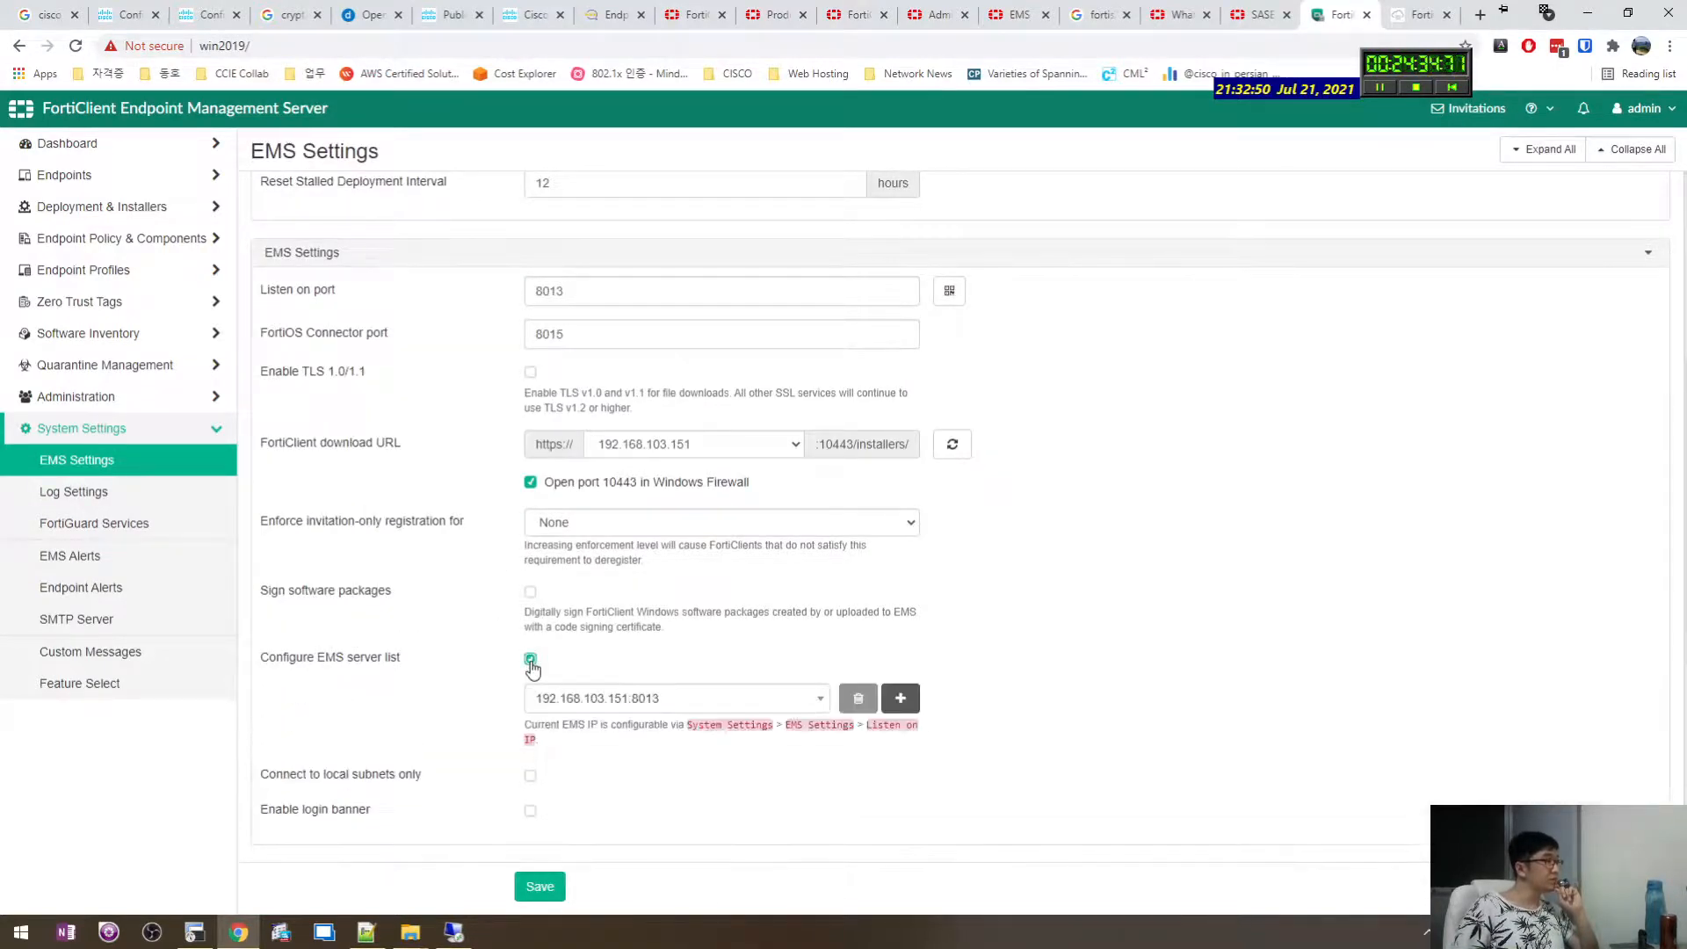
{"action": "left_click", "coordinate": [531, 660]}
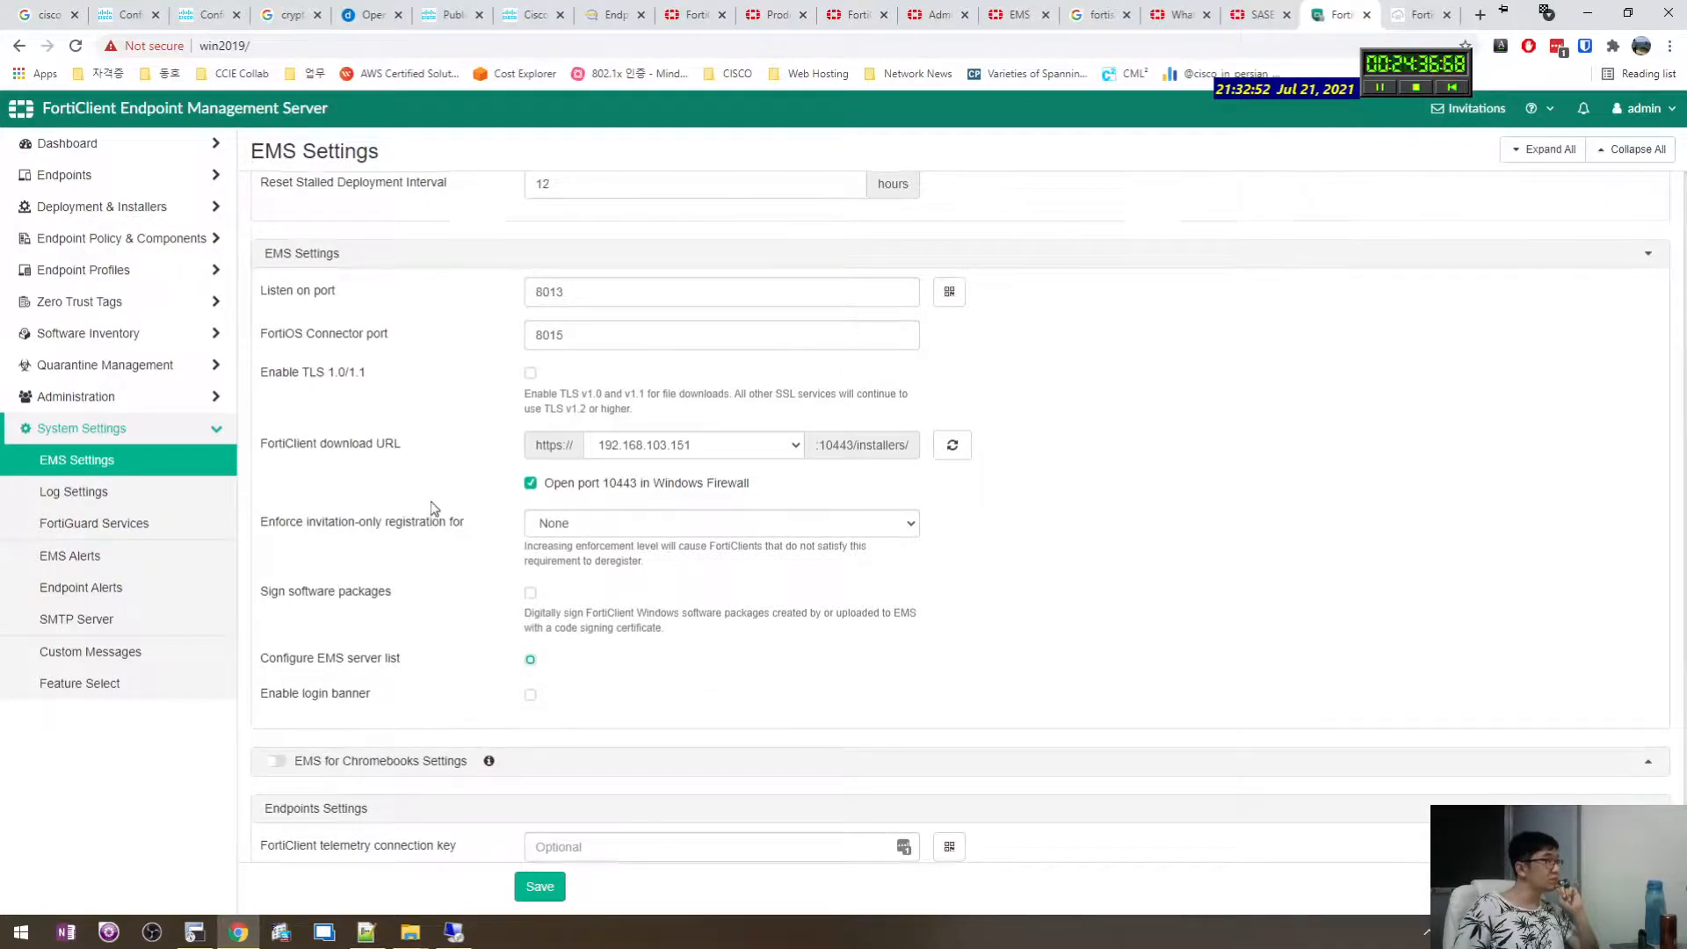
{"action": "scroll", "coordinate": [421, 466], "scroll_direction": "up", "scroll_amount": 1}
{"action": "scroll", "coordinate": [400, 430], "scroll_direction": "up", "scroll_amount": 3}
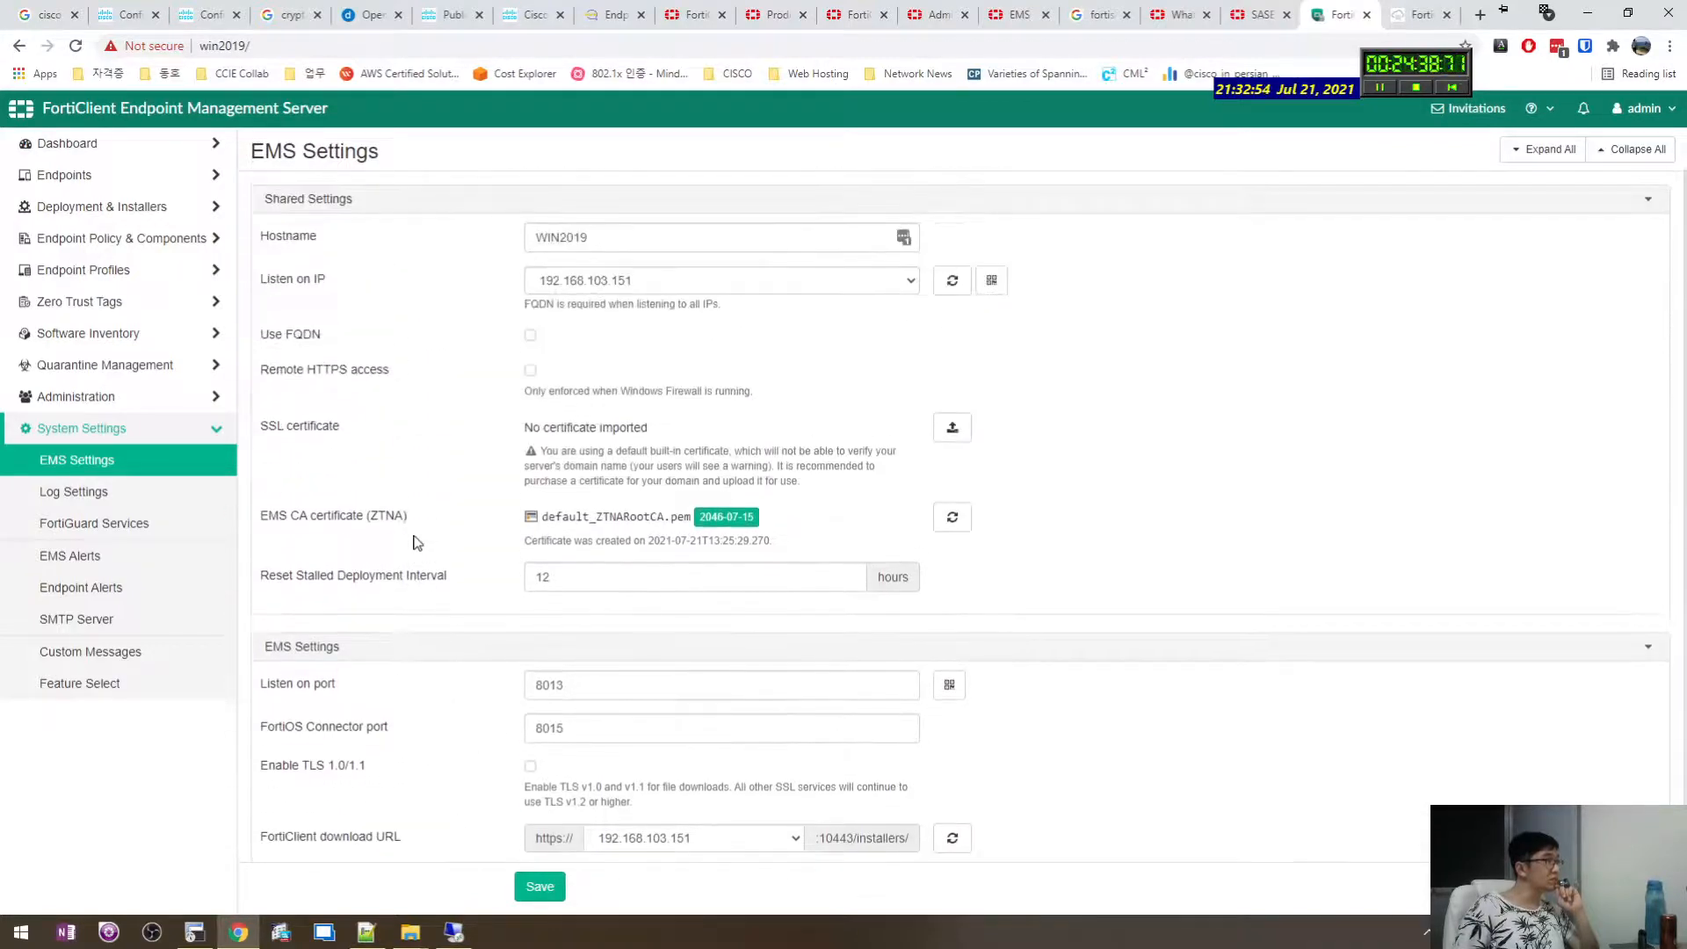
{"action": "scroll", "coordinate": [431, 280], "scroll_direction": "down", "scroll_amount": 8}
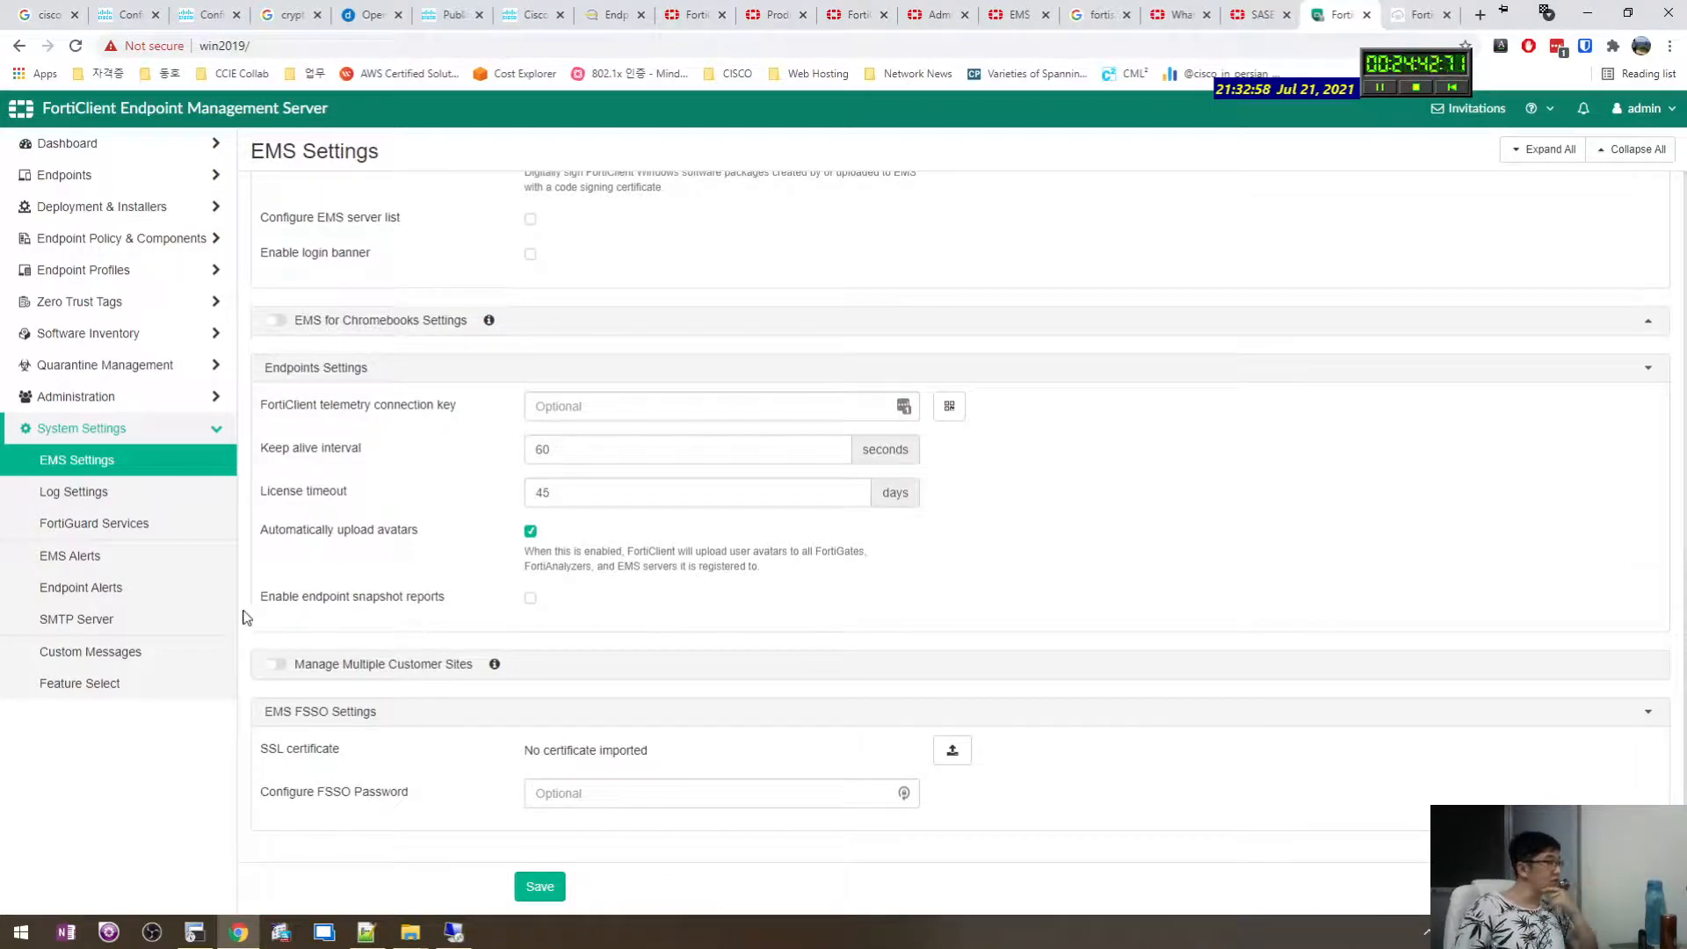
{"action": "left_click", "coordinate": [132, 685]}
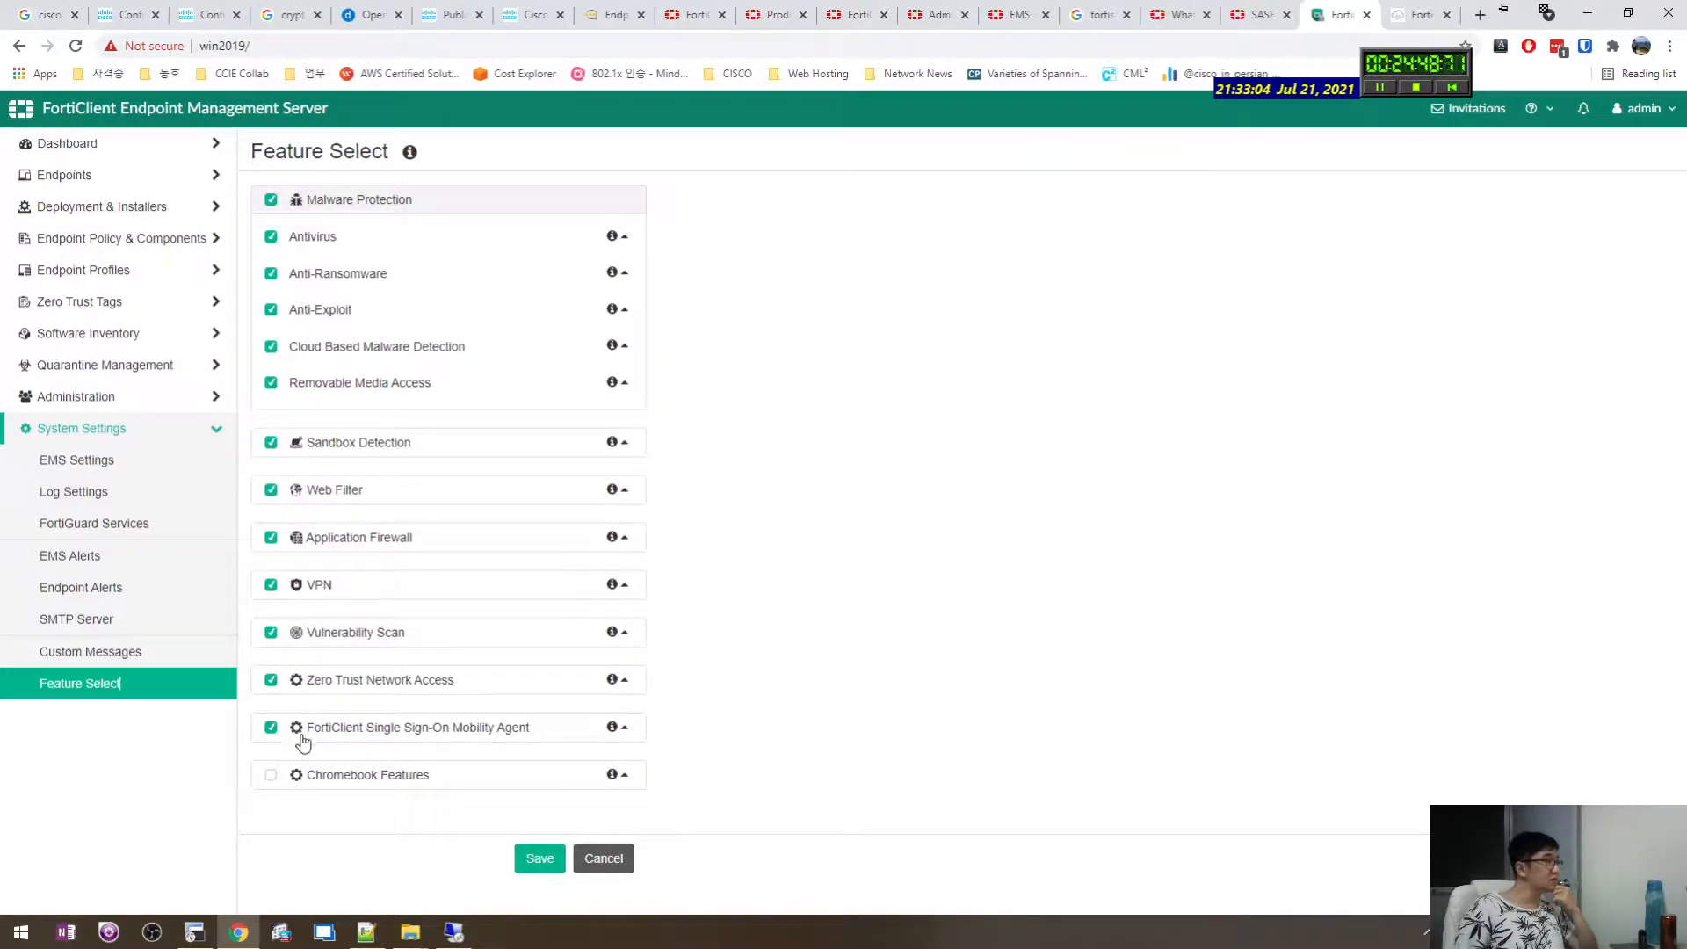
{"action": "left_click", "coordinate": [143, 174]}
{"action": "left_click", "coordinate": [148, 154]}
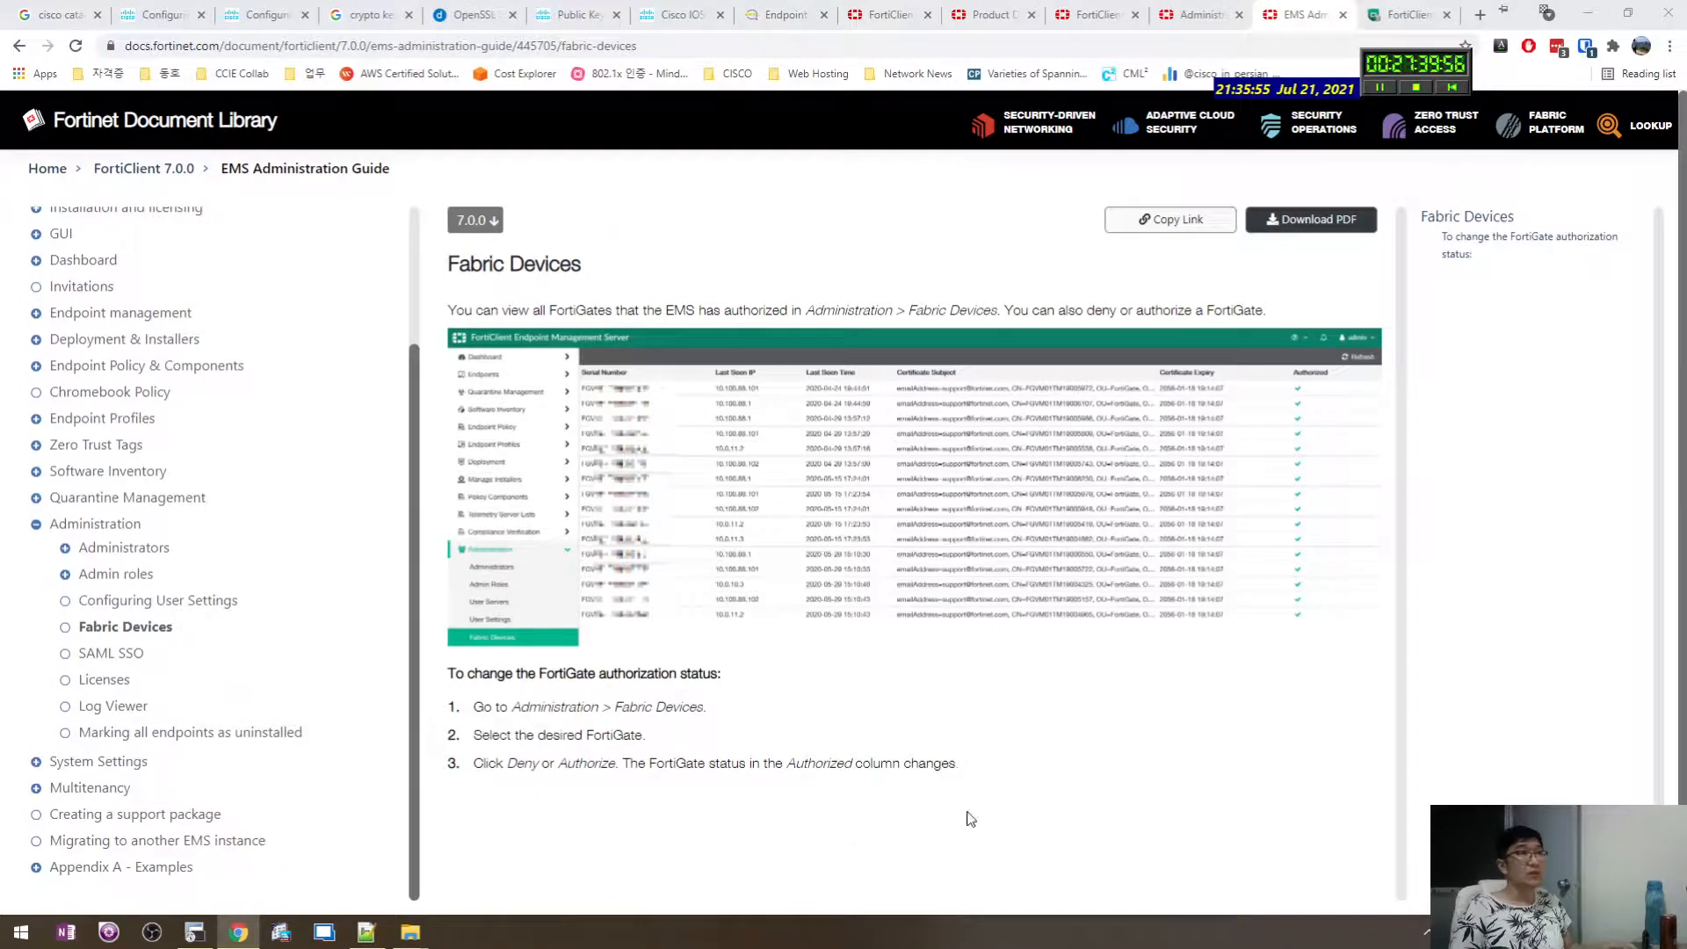
Finish the Fabric Devices guide and return to EMS's page showing No Fabric Devices Found.
{"action": "left_click", "coordinate": [964, 764]}
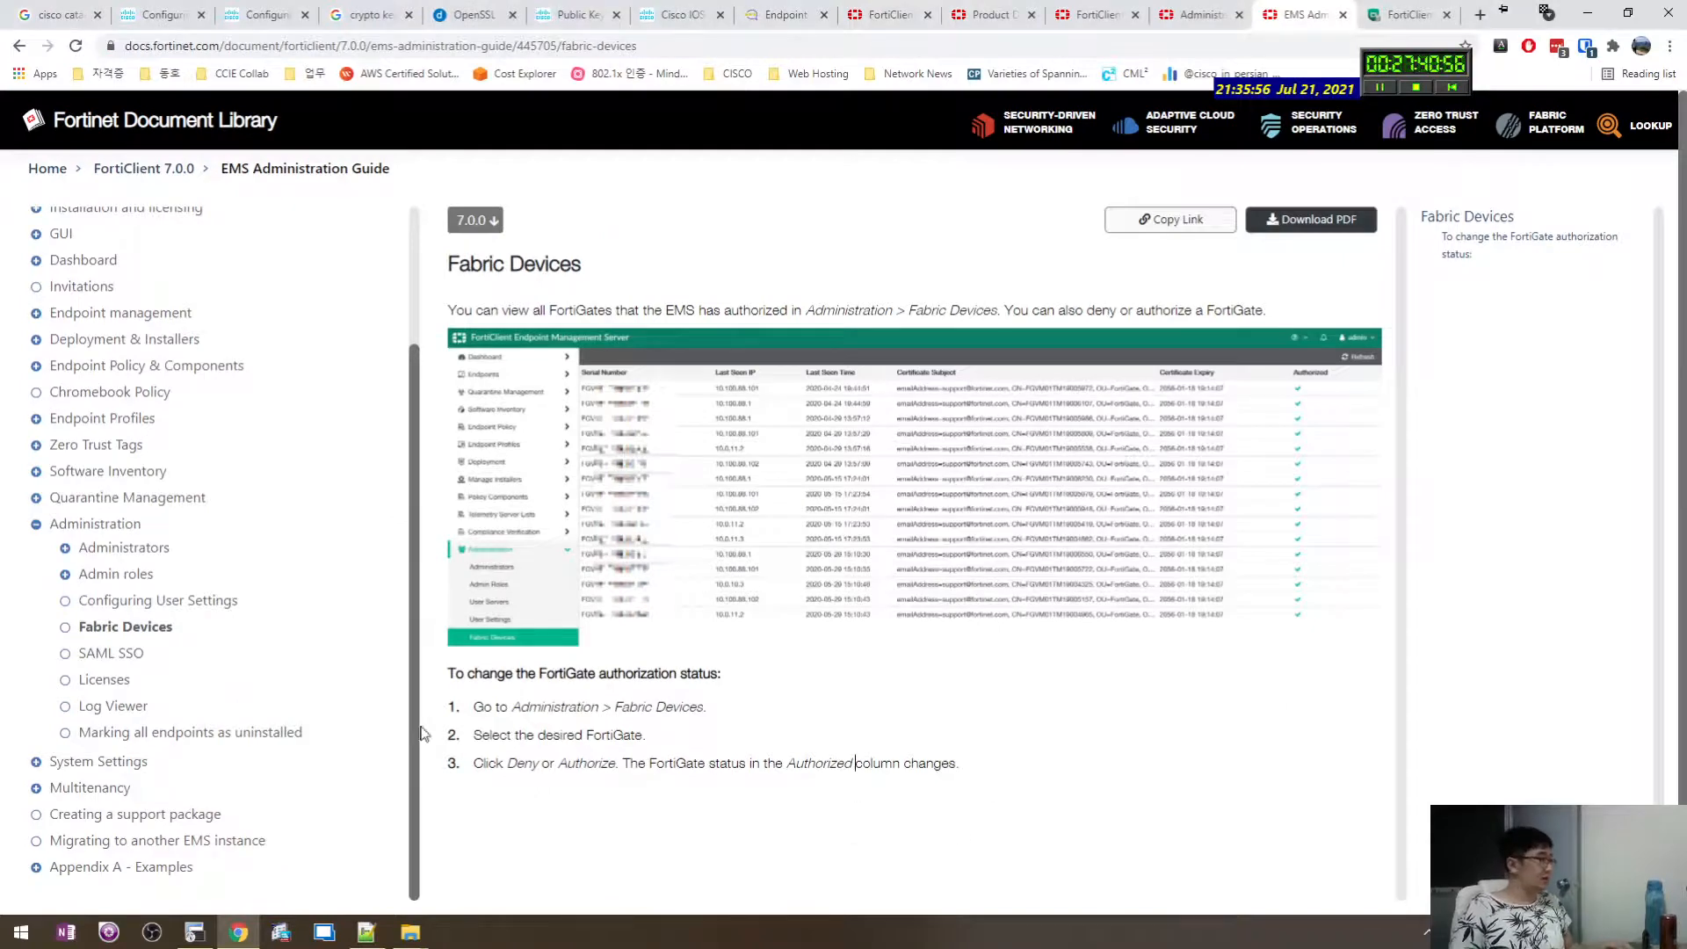
{"action": "left_click", "coordinate": [1405, 14]}
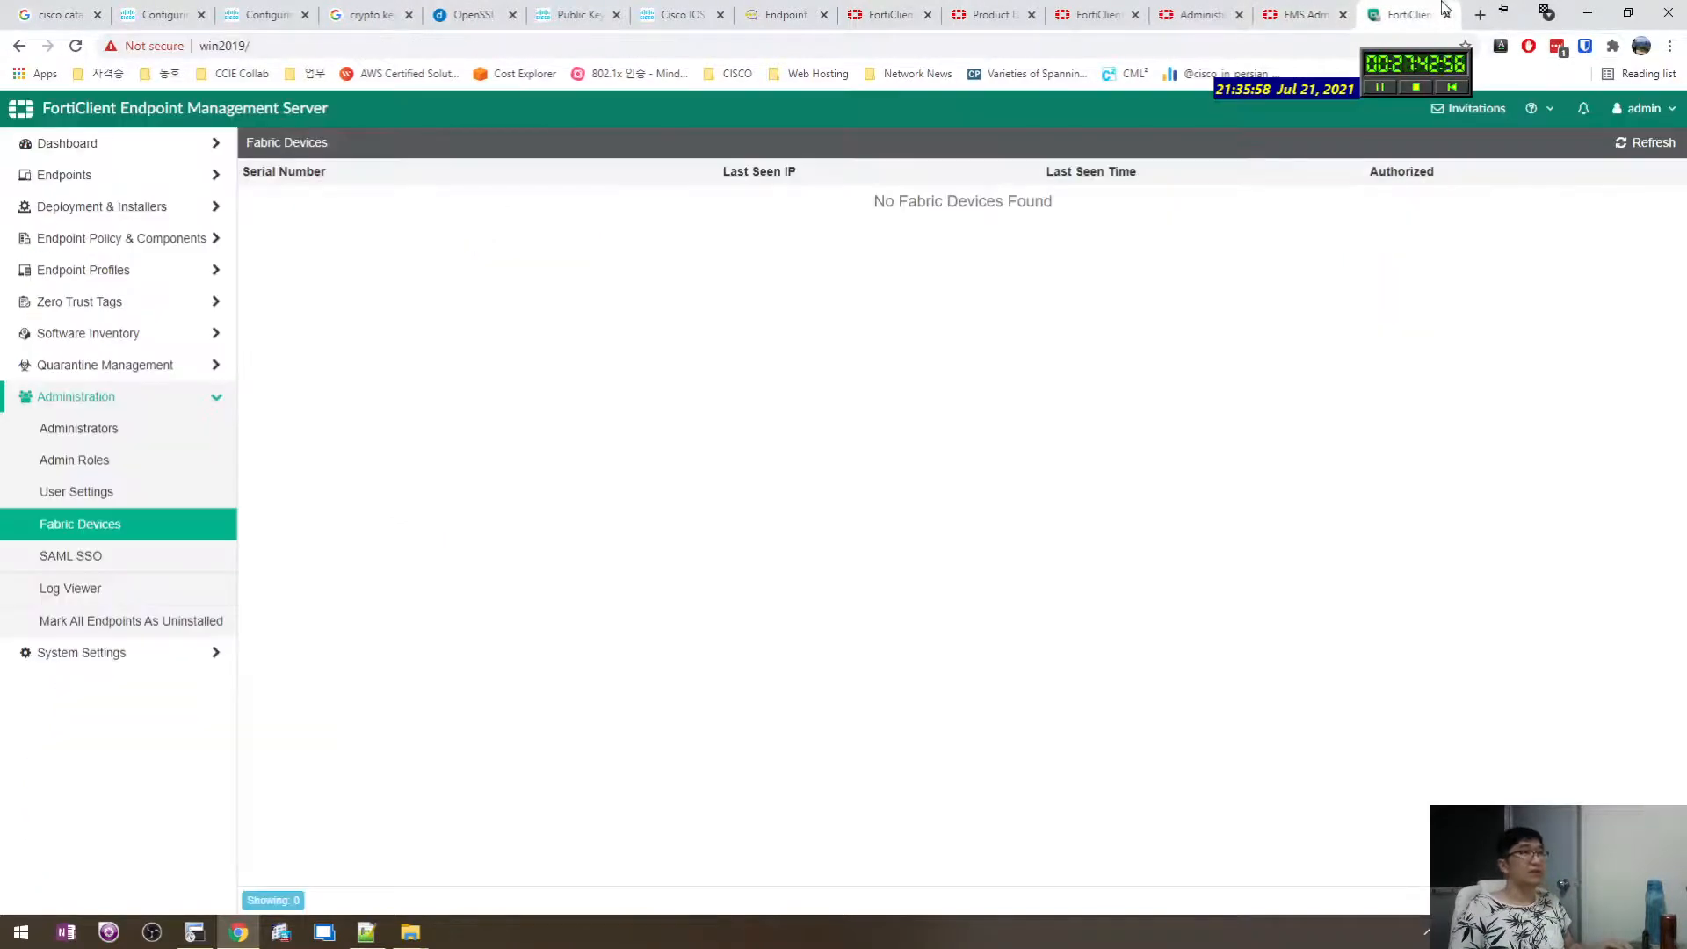
{"action": "left_click_drag", "start_coordinate": [747, 221], "coordinate": [1294, 234]}
{"action": "left_click", "coordinate": [1272, 255]}
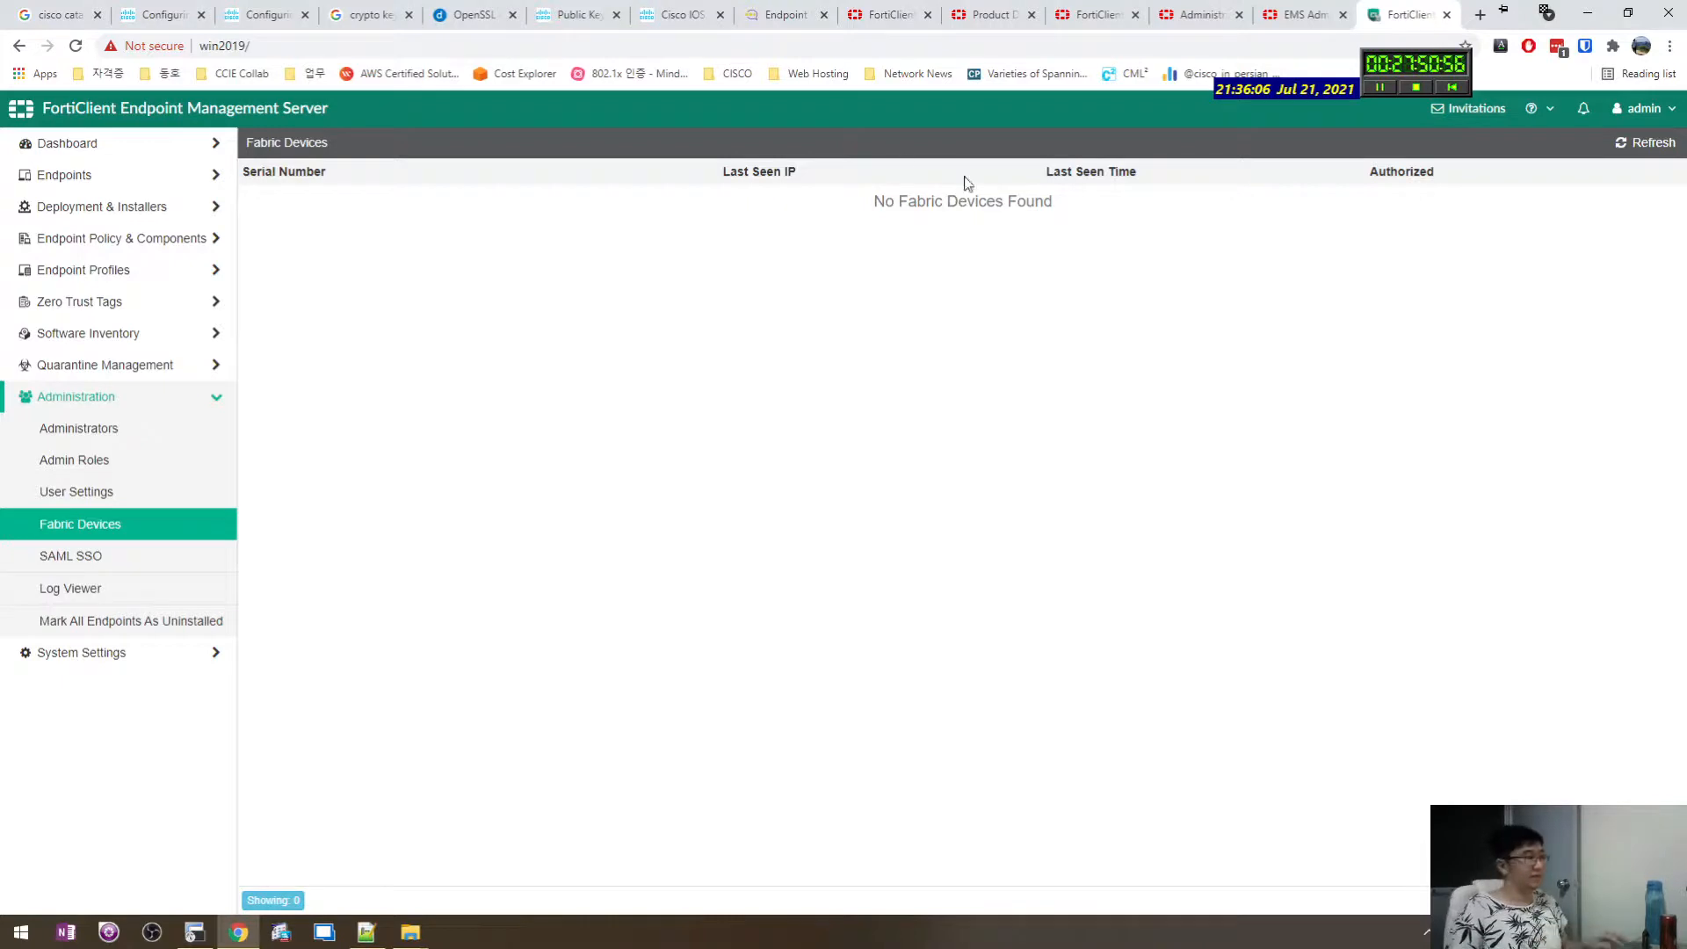
{"action": "left_click", "coordinate": [366, 932]}
Delete the extra blank lines above the FortiCloud licensing note.
{"action": "left_click", "coordinate": [923, 648]}
{"action": "left_click", "coordinate": [901, 591]}
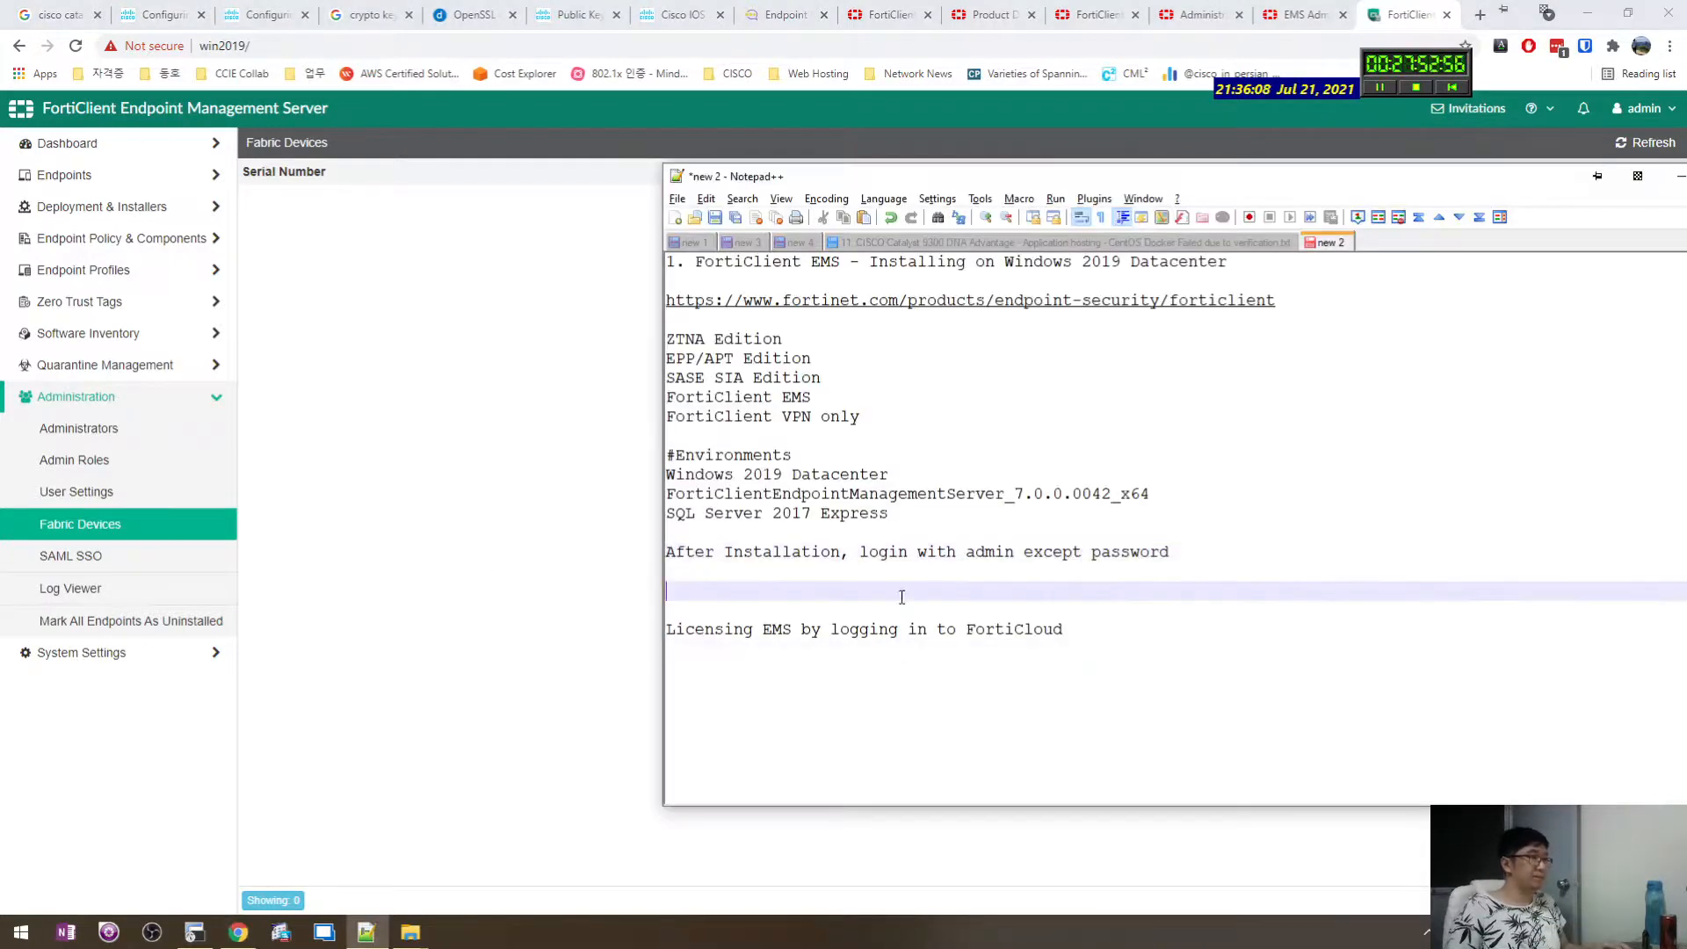
{"action": "left_click", "coordinate": [914, 640]}
{"action": "left_click", "coordinate": [897, 609]}
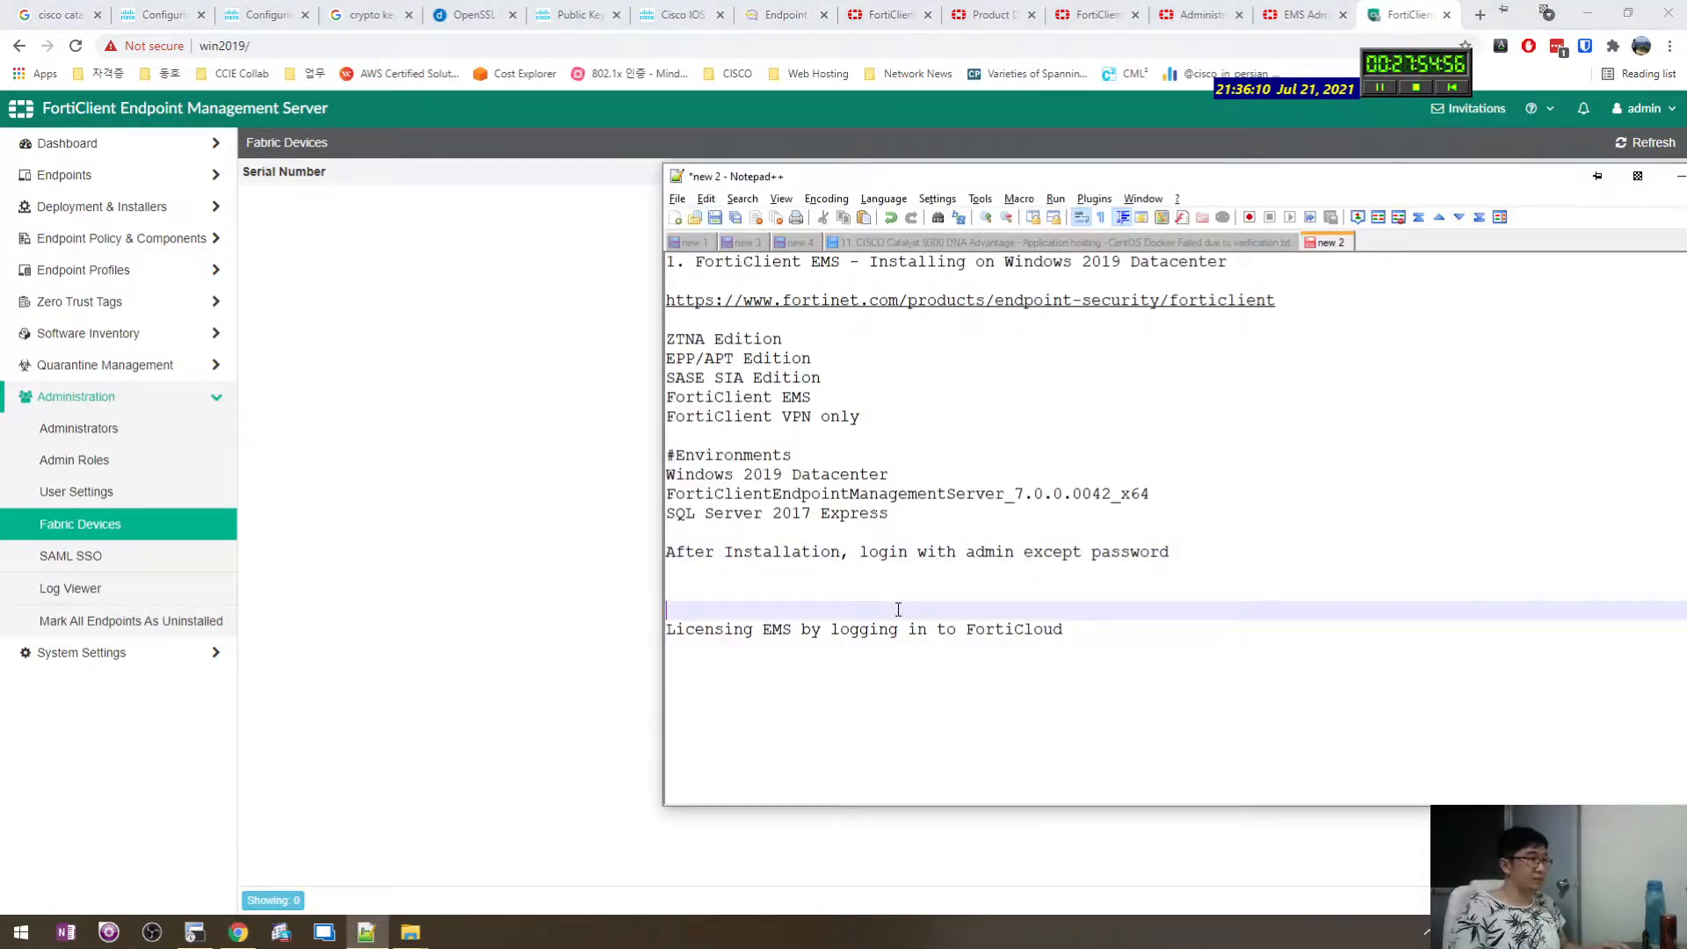
{"action": "key", "text": "BackSpace"}
{"action": "key", "text": "BackSpace"}
{"action": "key", "text": "Down"}
{"action": "key", "text": "Down"}
{"action": "key", "text": "Down"}
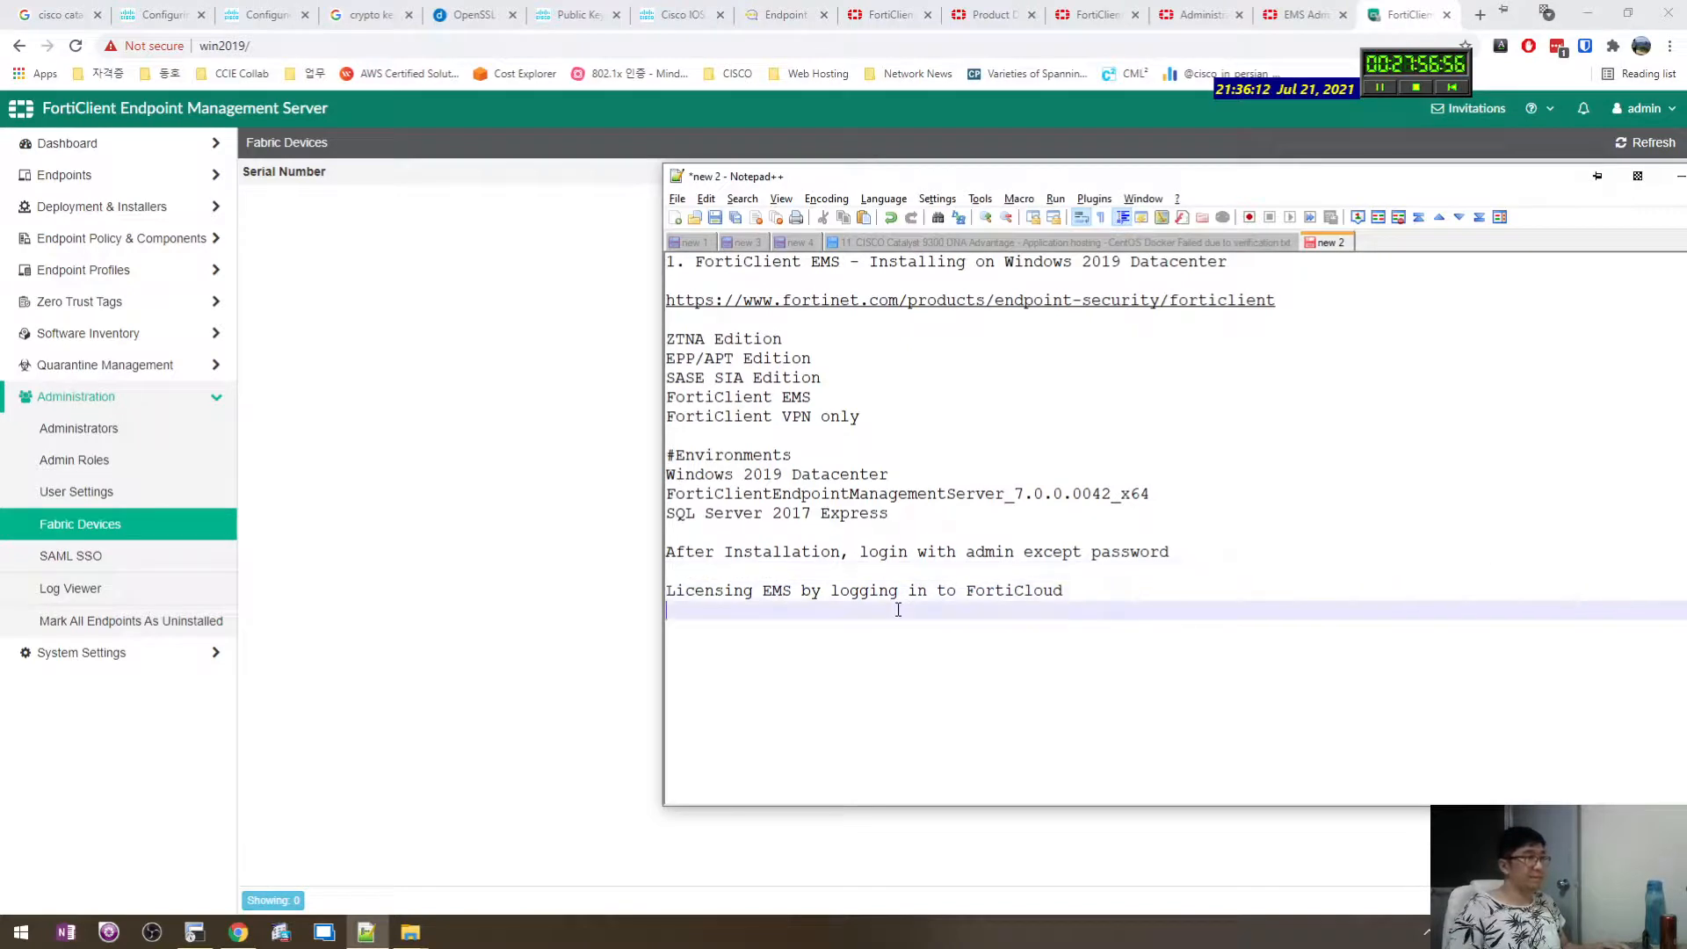
{"action": "key", "text": "Up"}
{"action": "key", "text": "Down"}
{"action": "key", "text": "Down"}
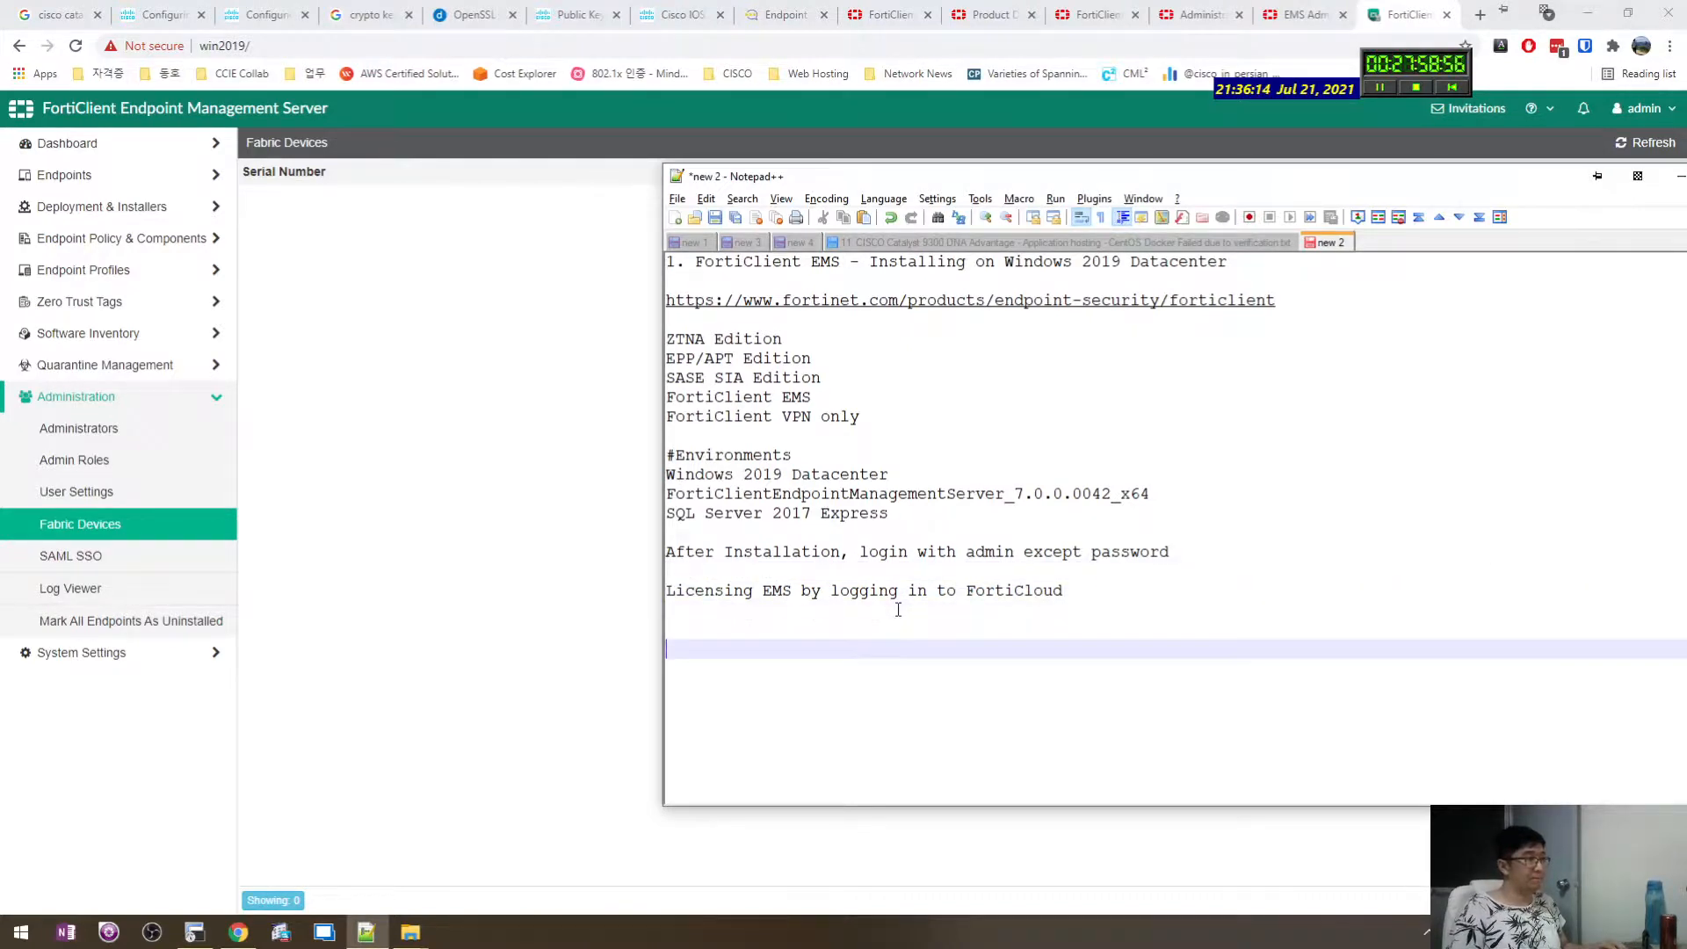
{"action": "key", "text": "Up"}
Add the line 'Fortigate installation required' below the licensing note.
{"action": "type", "text": "dForti"}
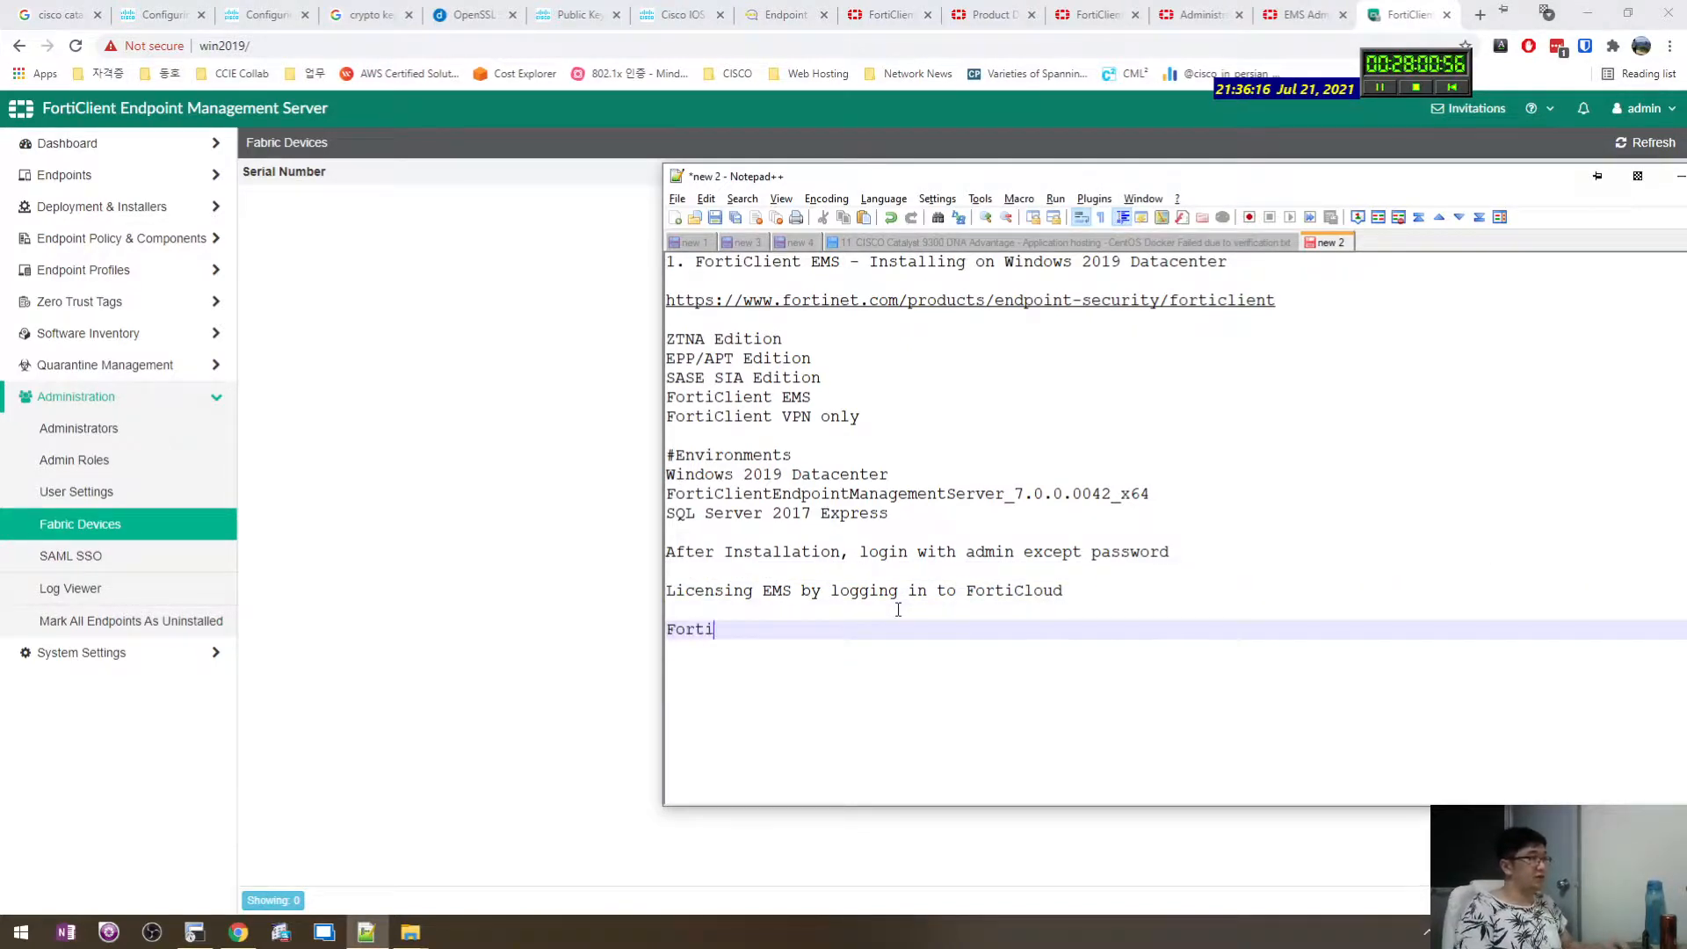
{"action": "type", "text": "gate installation required"}
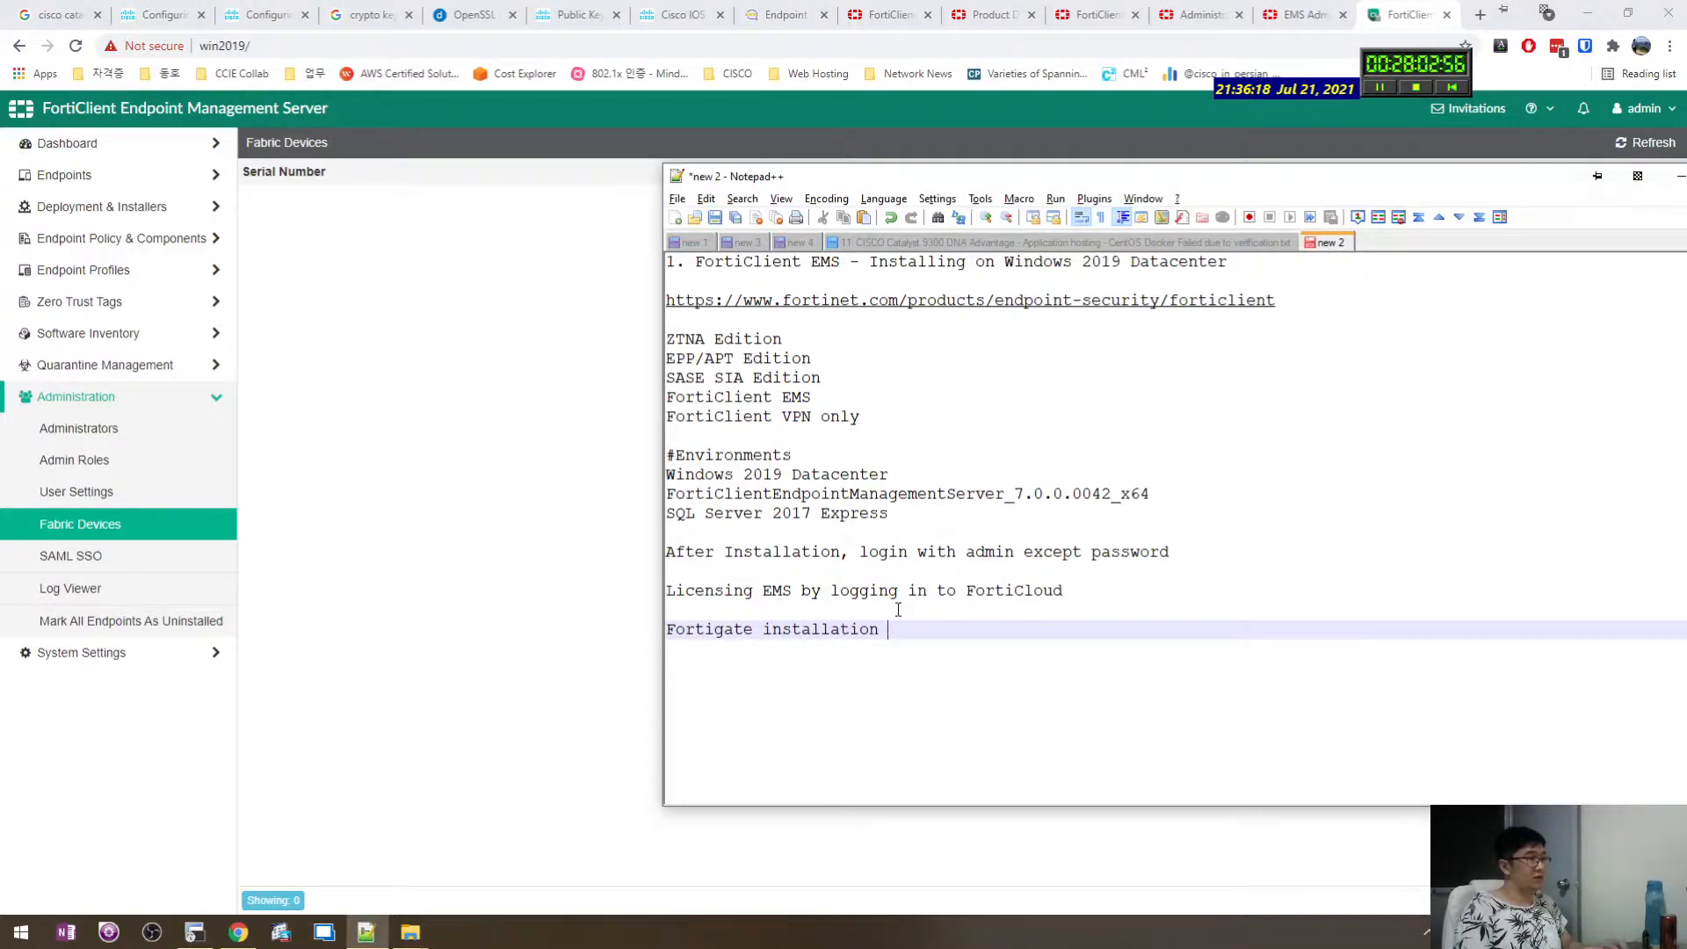
{"action": "key", "text": "Return"}
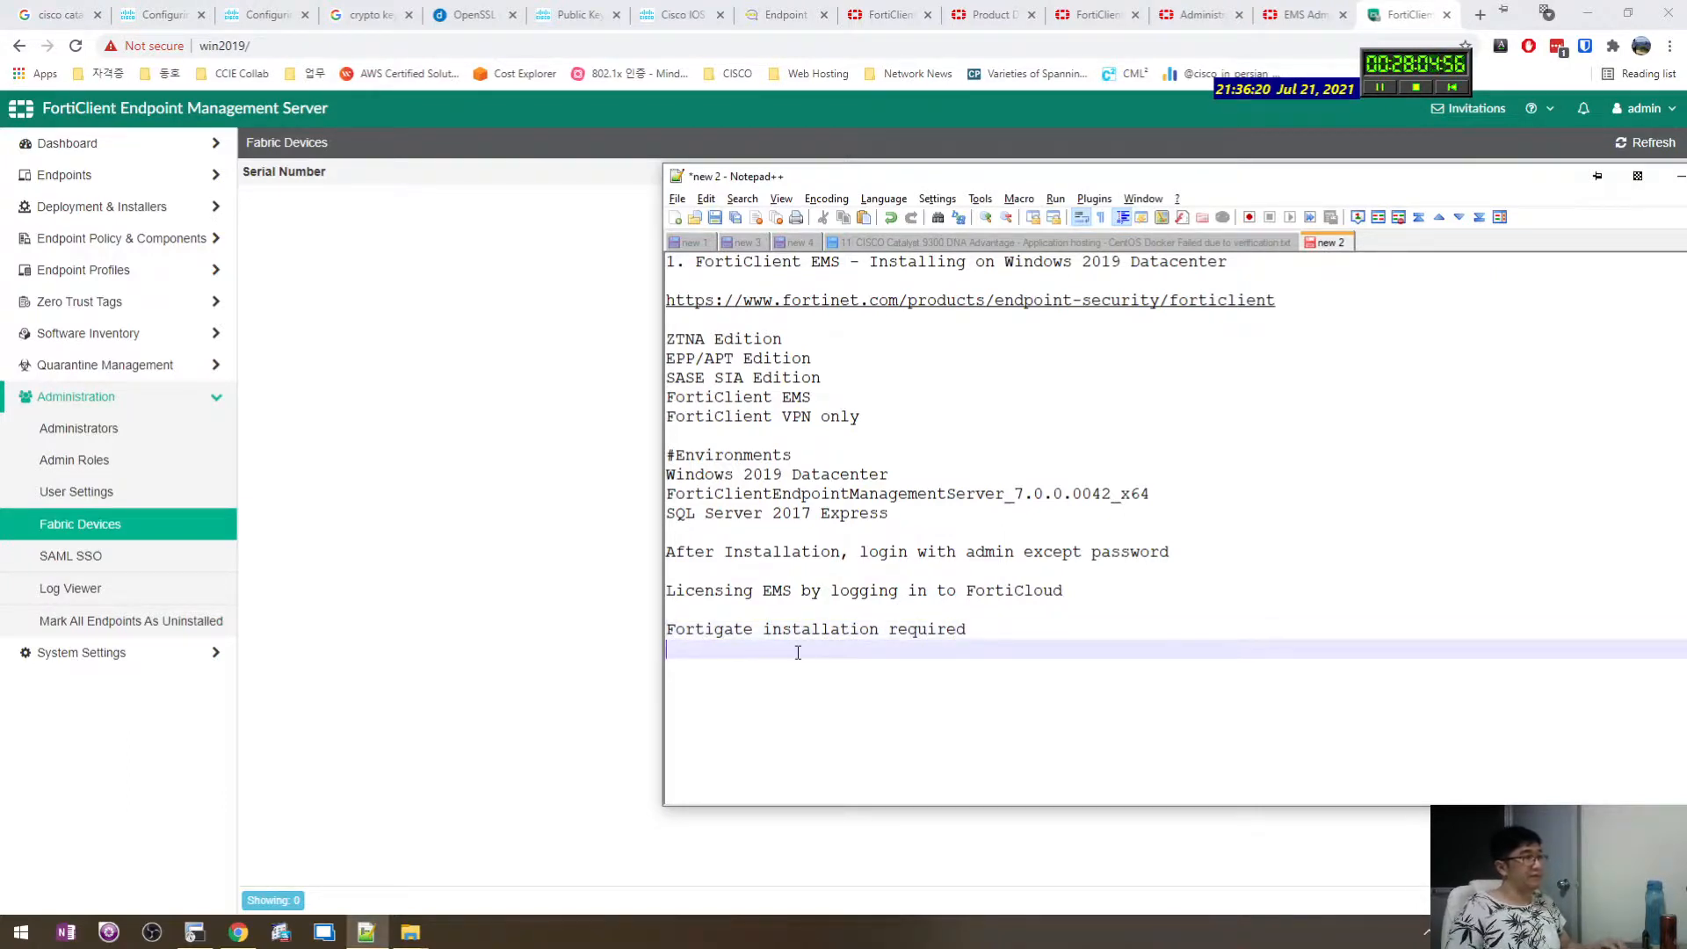
{"action": "left_click", "coordinate": [542, 642]}
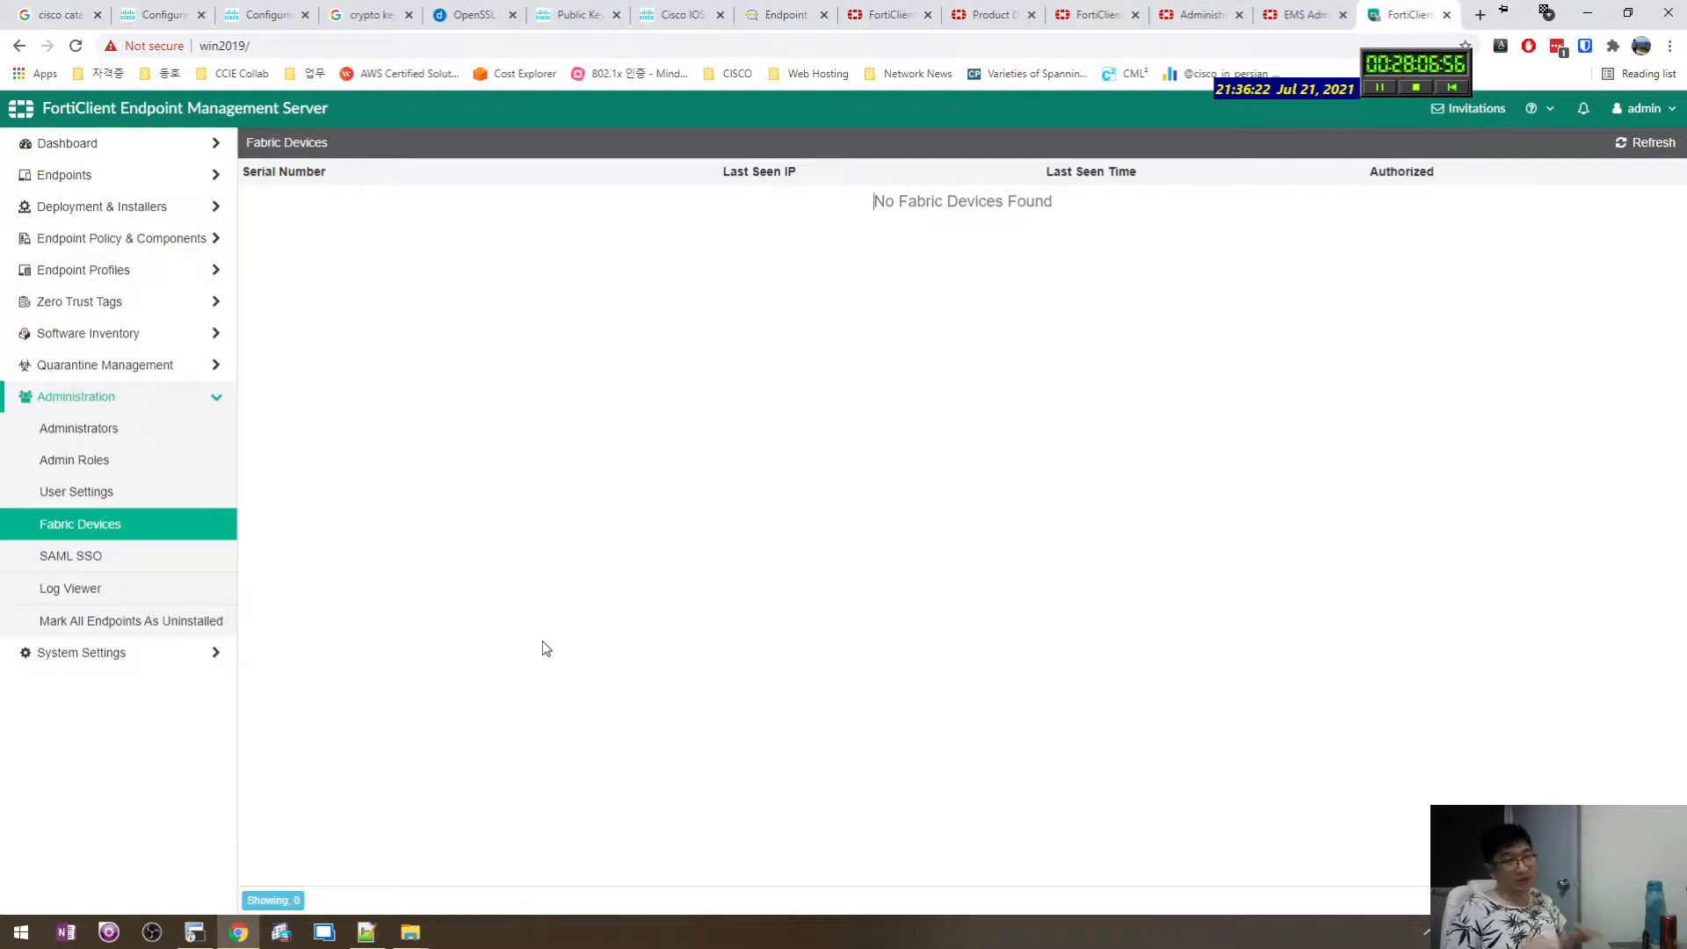
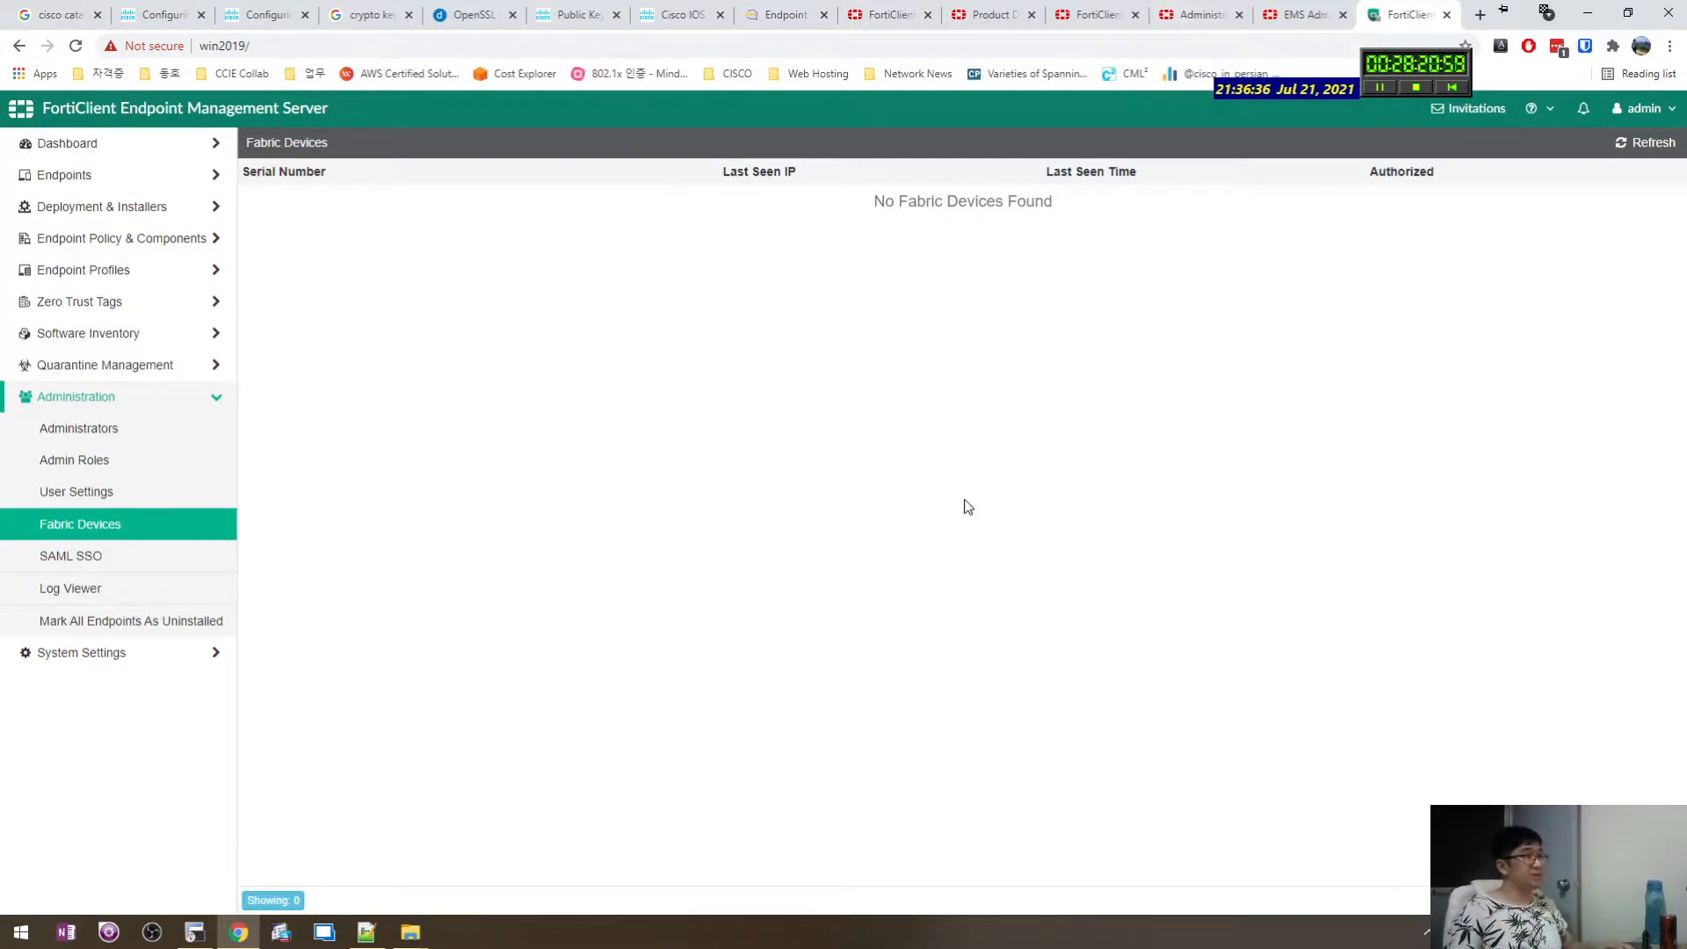
Look through the Admin Guide, product, downloads and Gartner review tabs, ending on the Fabric Devices doc.
{"action": "left_click", "coordinate": [1209, 9]}
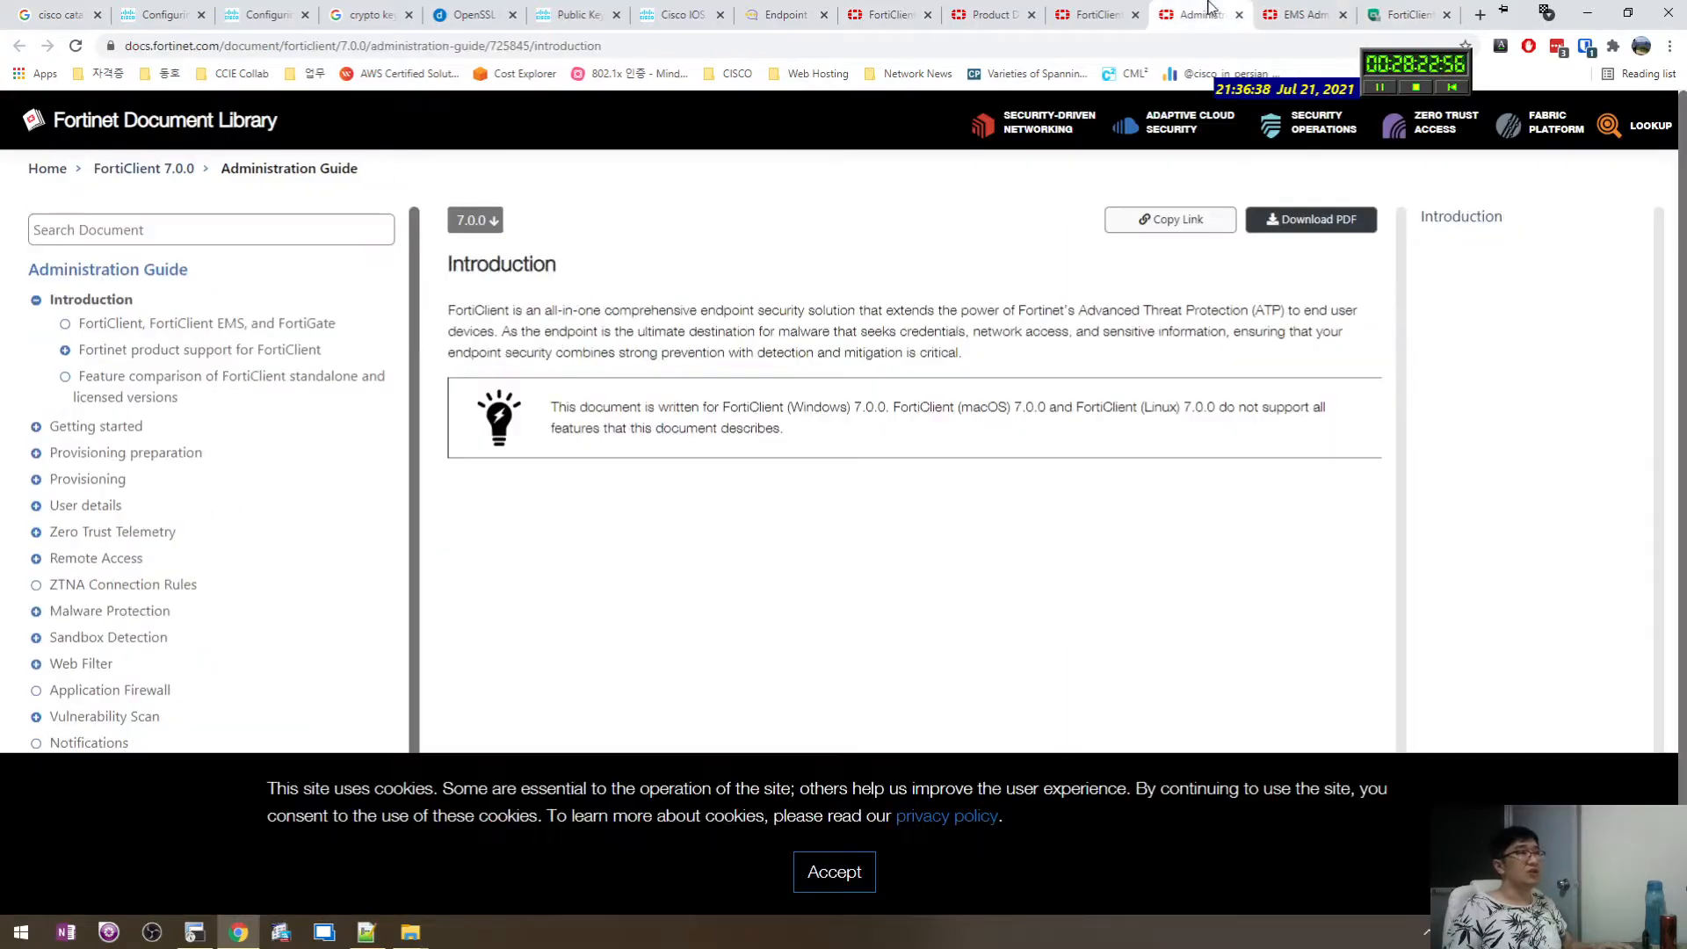
{"action": "left_click", "coordinate": [1135, 8]}
{"action": "left_click", "coordinate": [1009, 10]}
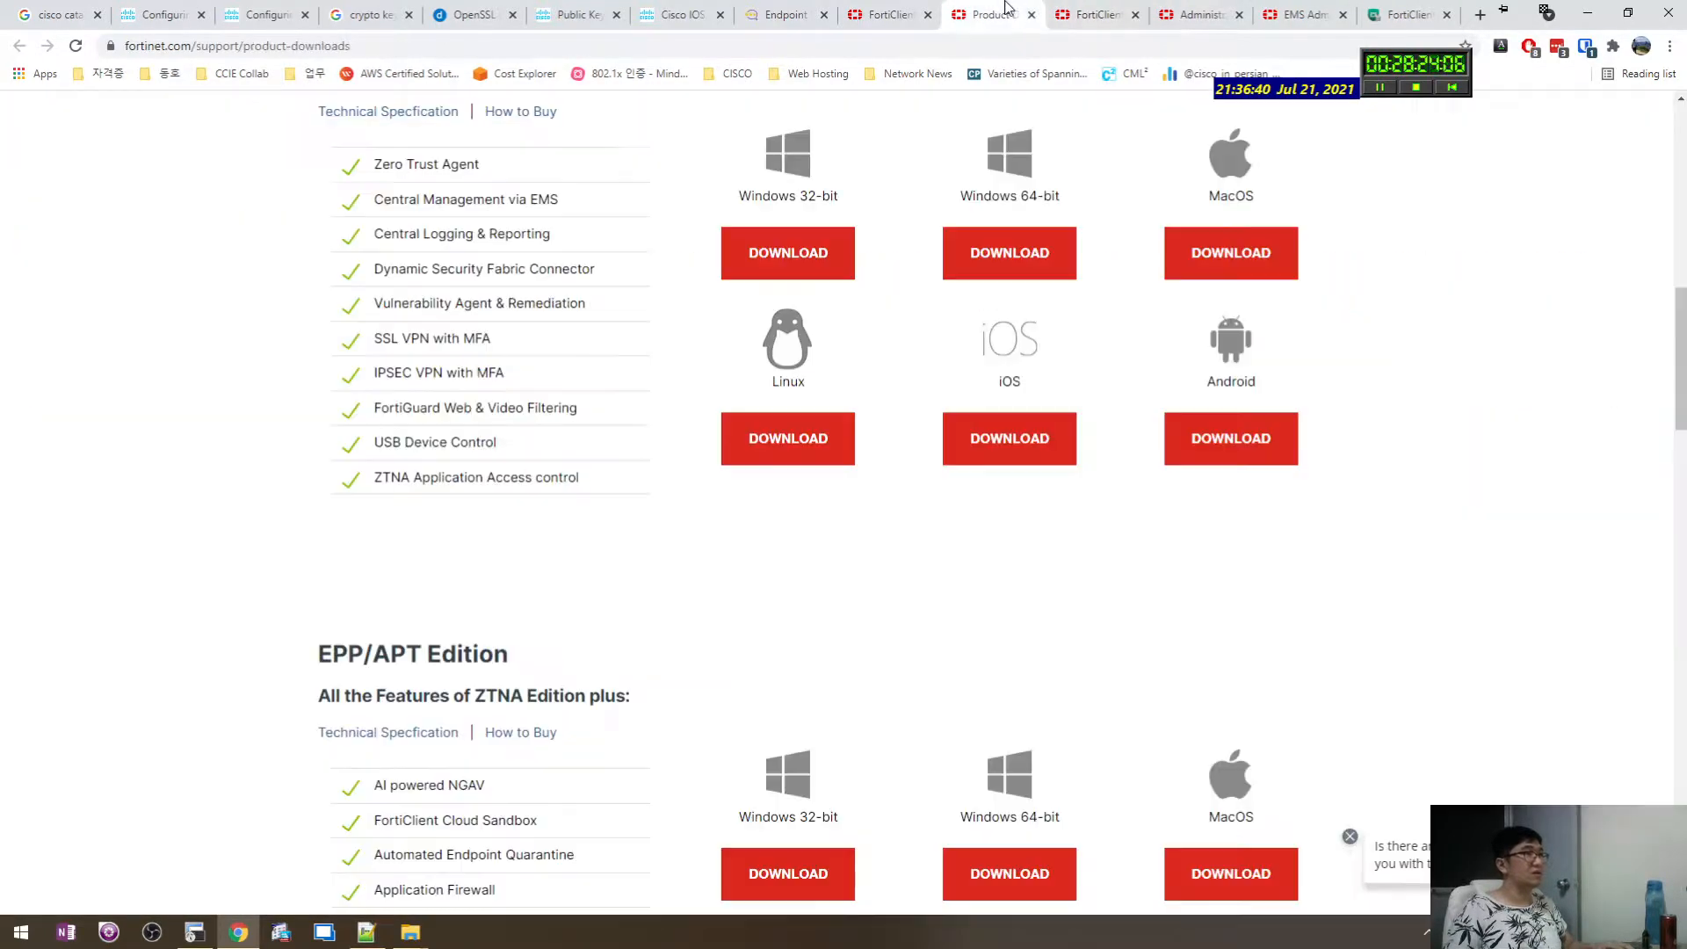
{"action": "left_click", "coordinate": [896, 12]}
{"action": "left_click", "coordinate": [817, 14]}
{"action": "left_click", "coordinate": [883, 14]}
{"action": "scroll", "coordinate": [910, 729], "scroll_direction": "up", "scroll_amount": 2}
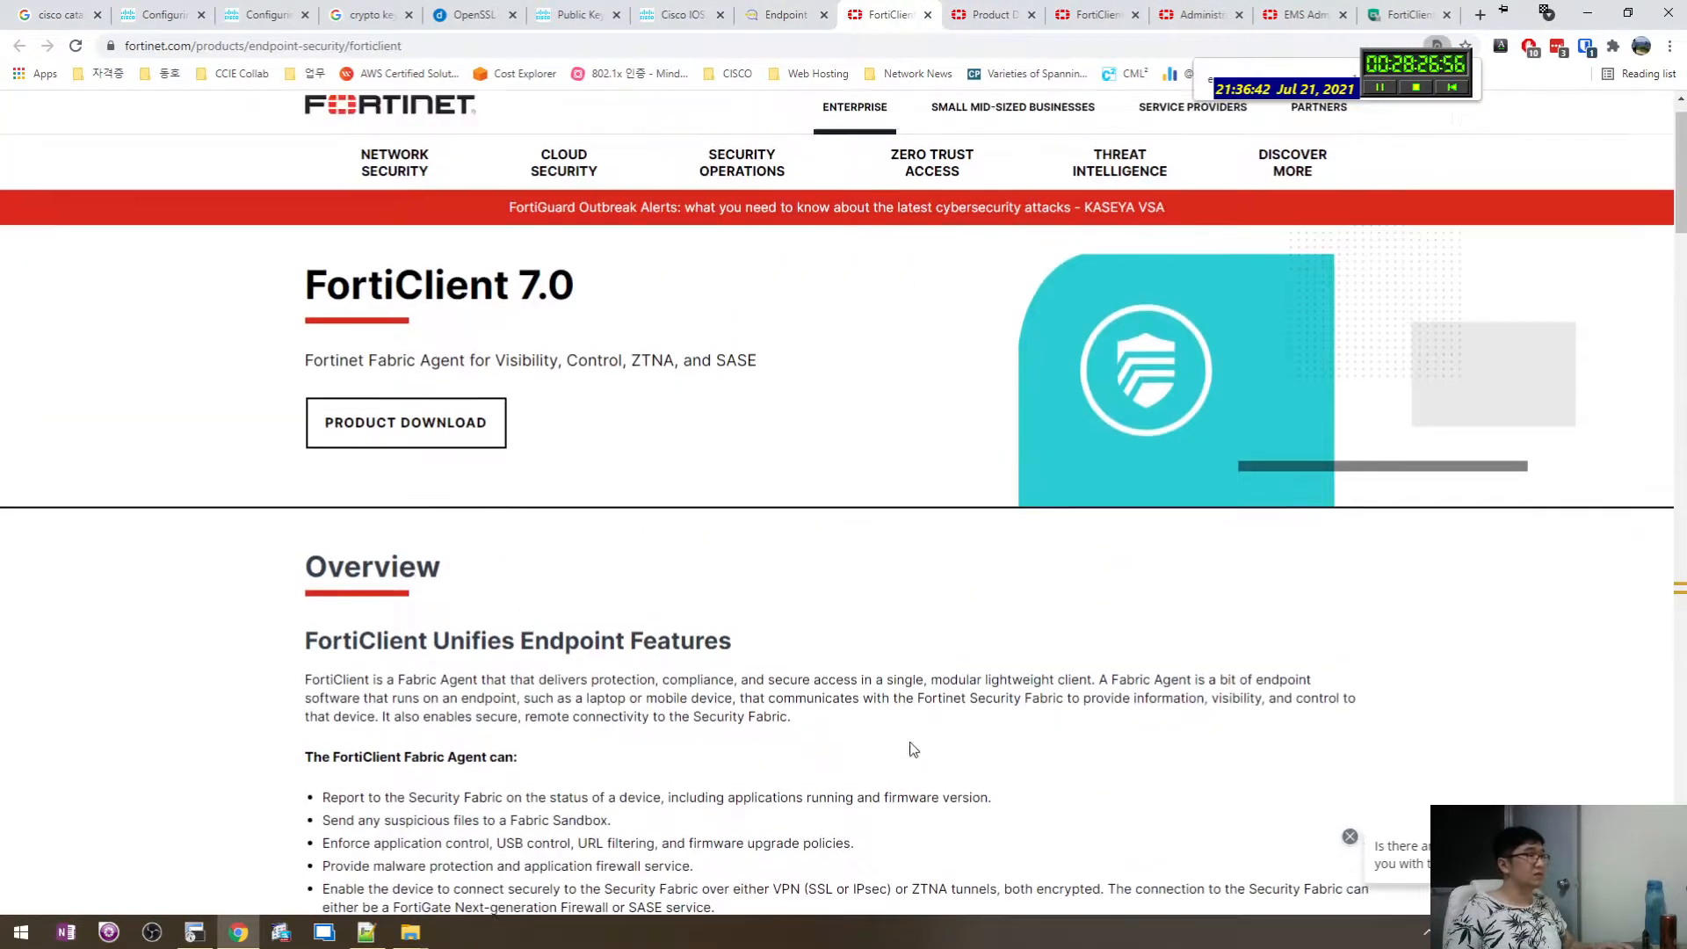
{"action": "left_click", "coordinate": [809, 10]}
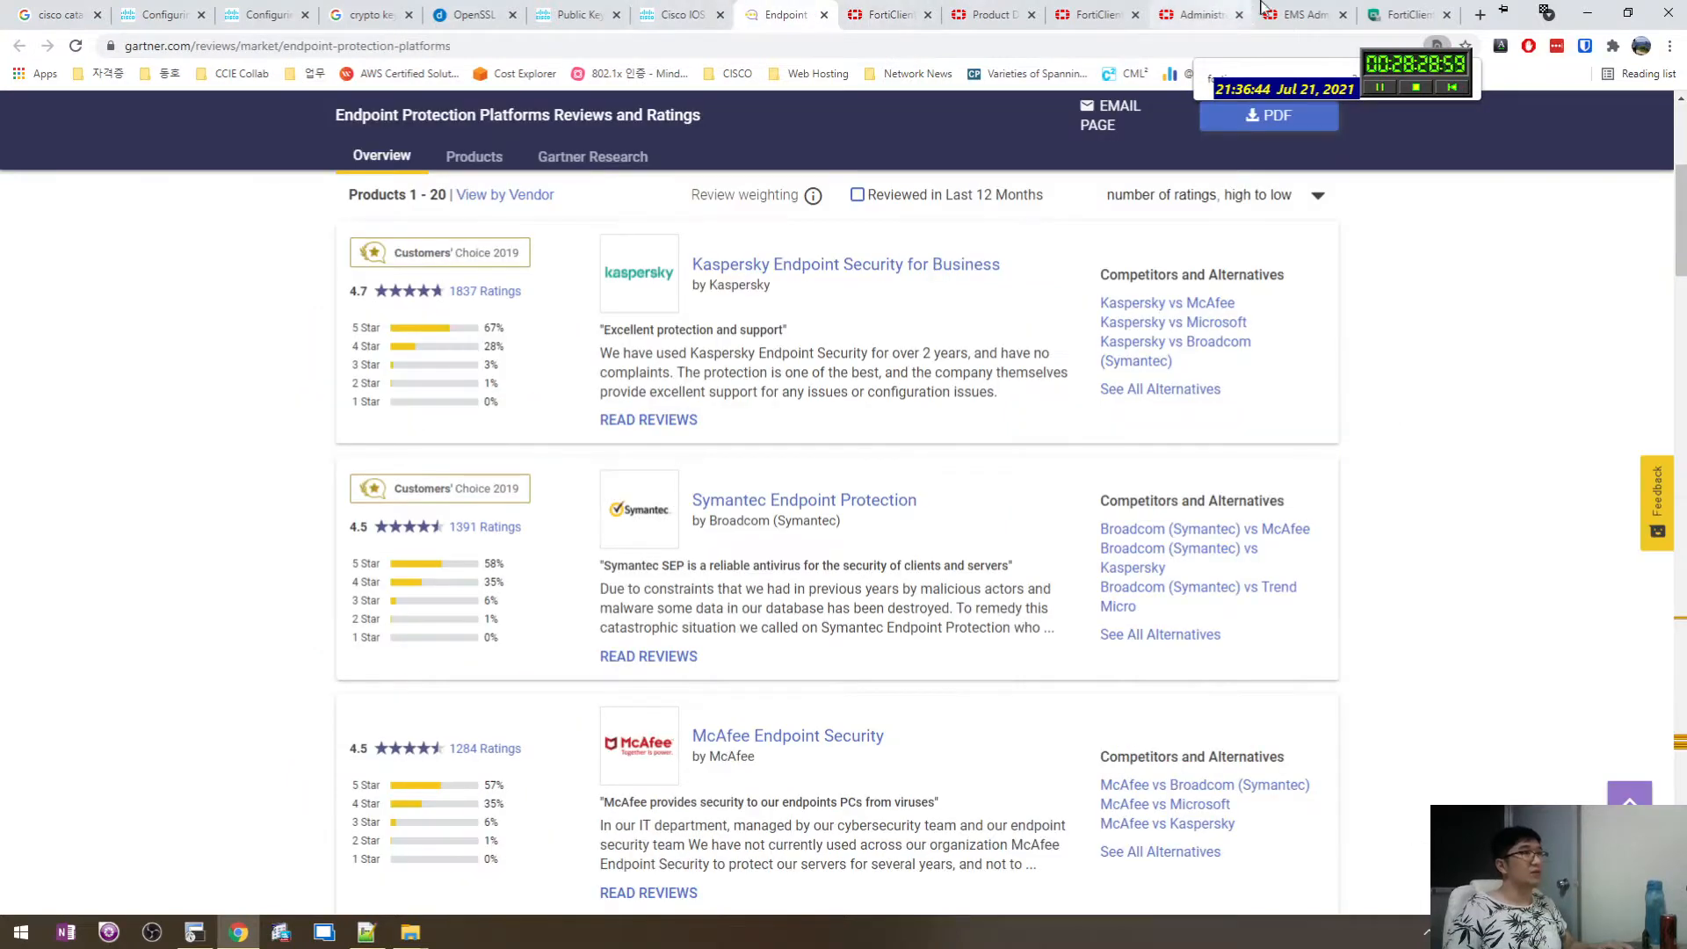
{"action": "left_click", "coordinate": [1302, 14]}
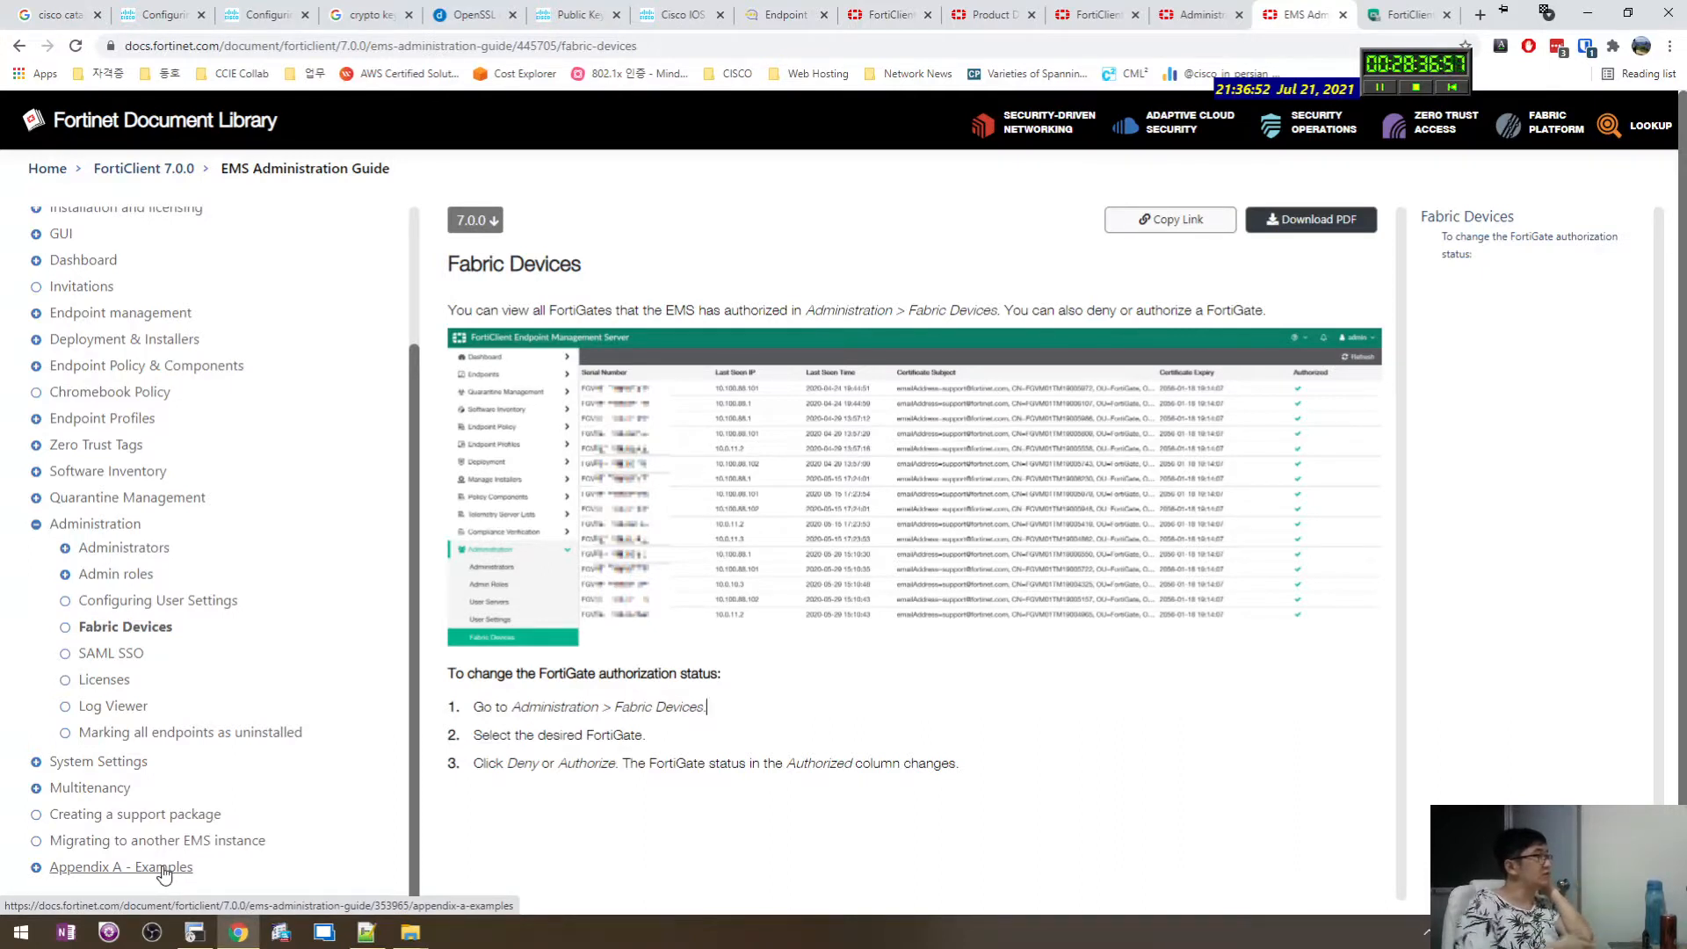
Expand Deployment & Installers, Manage Deployment and FortiClient Installer in the guide's contents tree.
{"action": "left_click", "coordinate": [41, 339]}
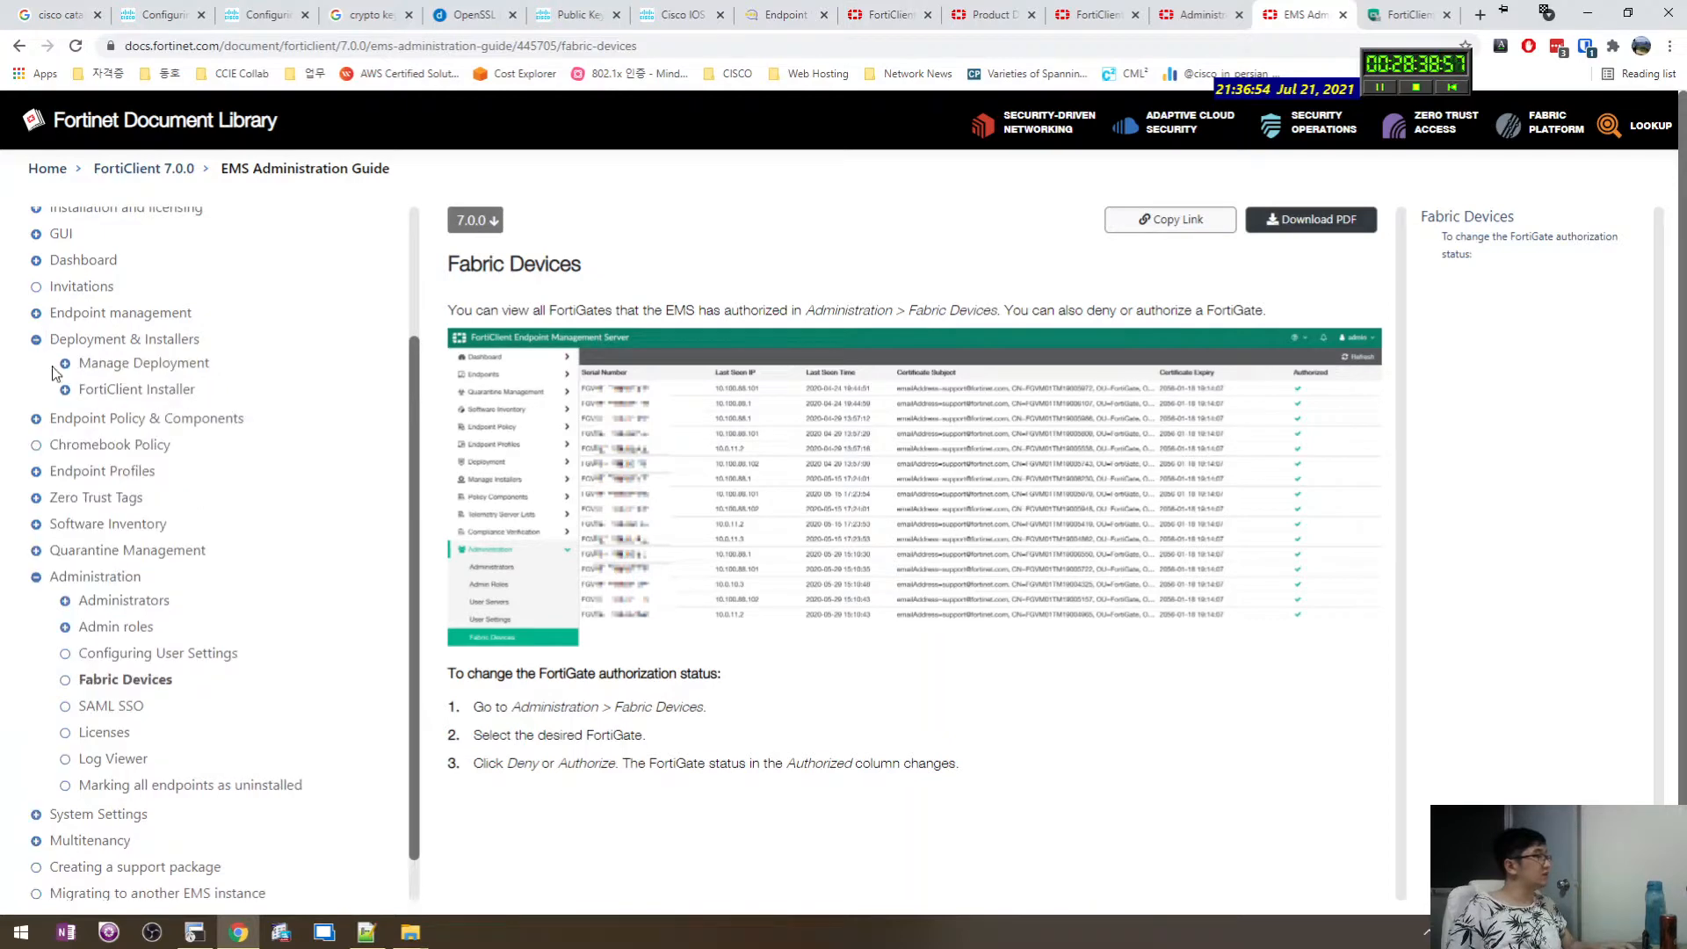
{"action": "left_click", "coordinate": [65, 363]}
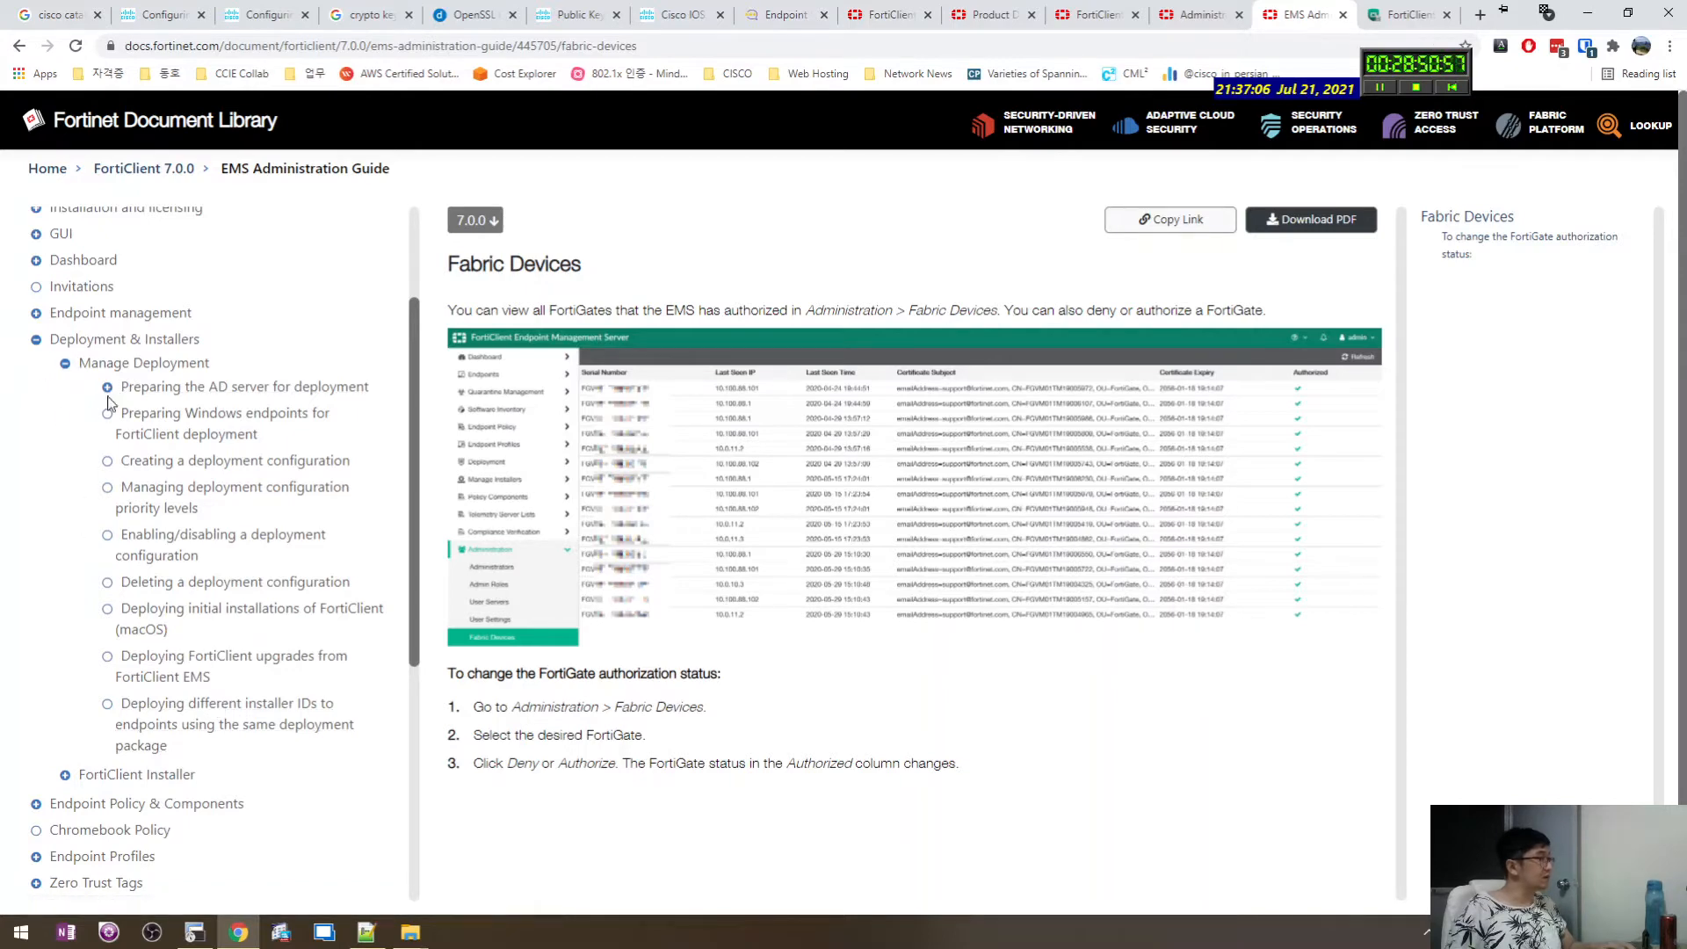
{"action": "scroll", "coordinate": [60, 644], "scroll_direction": "down", "scroll_amount": 2}
{"action": "left_click", "coordinate": [65, 599]}
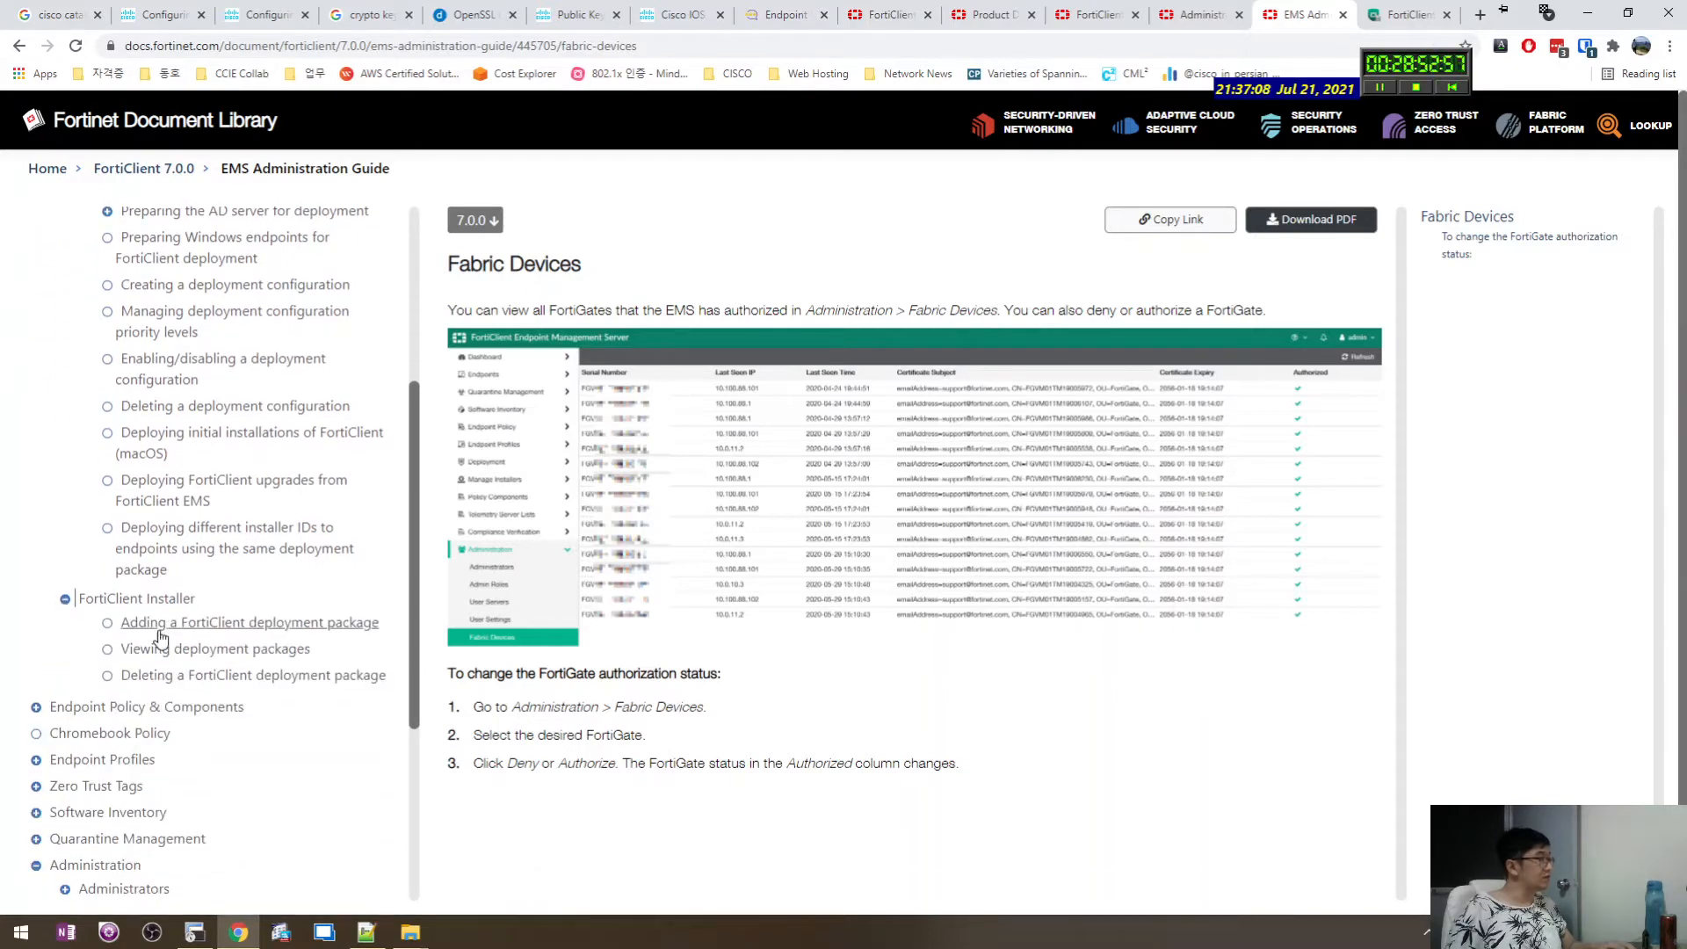
{"action": "scroll", "coordinate": [131, 641], "scroll_direction": "up", "scroll_amount": 4}
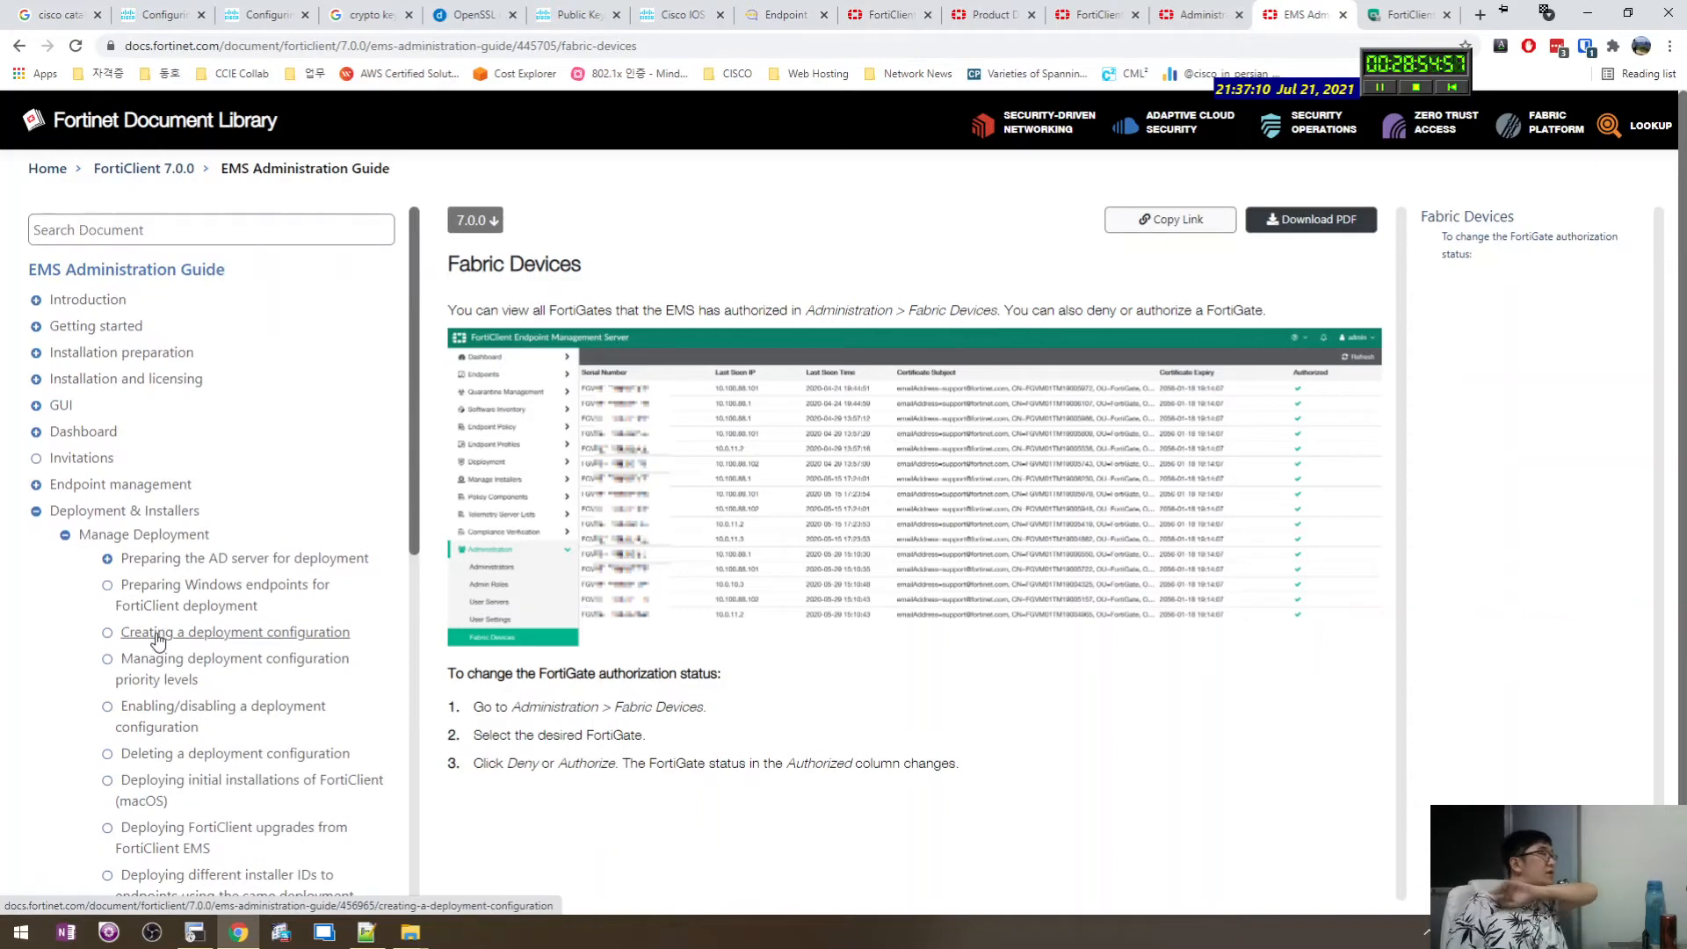